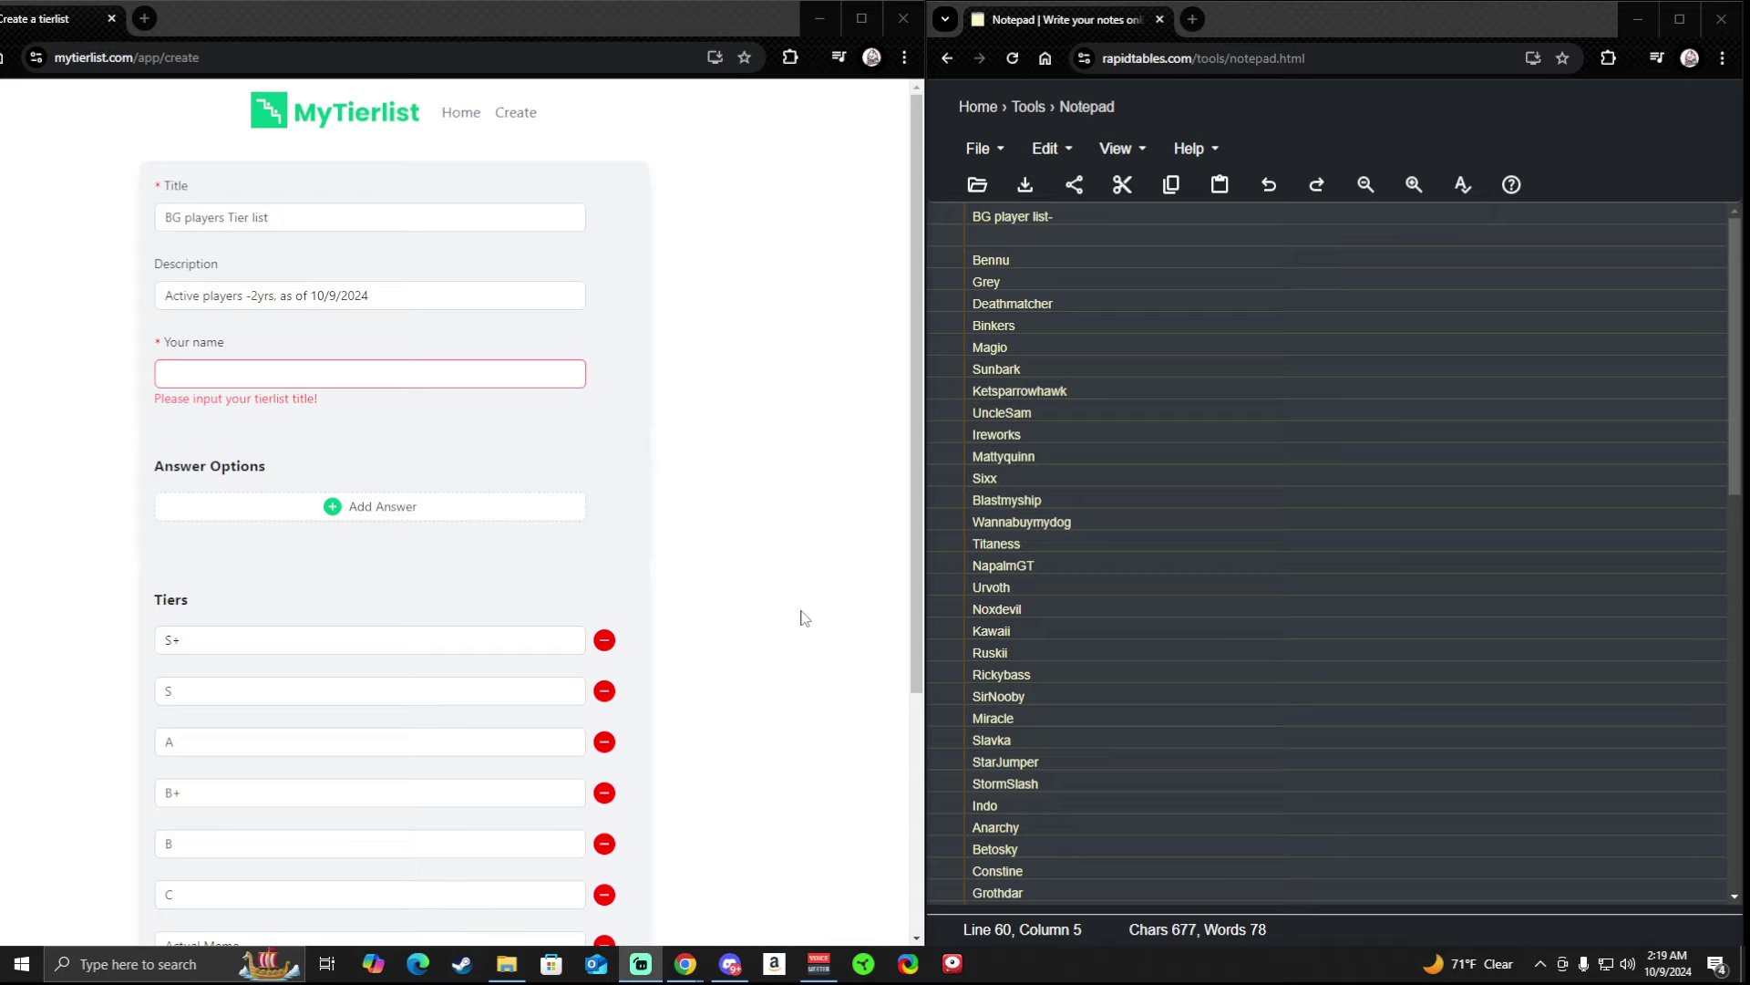
Mark Bennu in the notepad player list and add "Bennu," after the S label in the tiers.
scroll(807, 617, "down", 1)
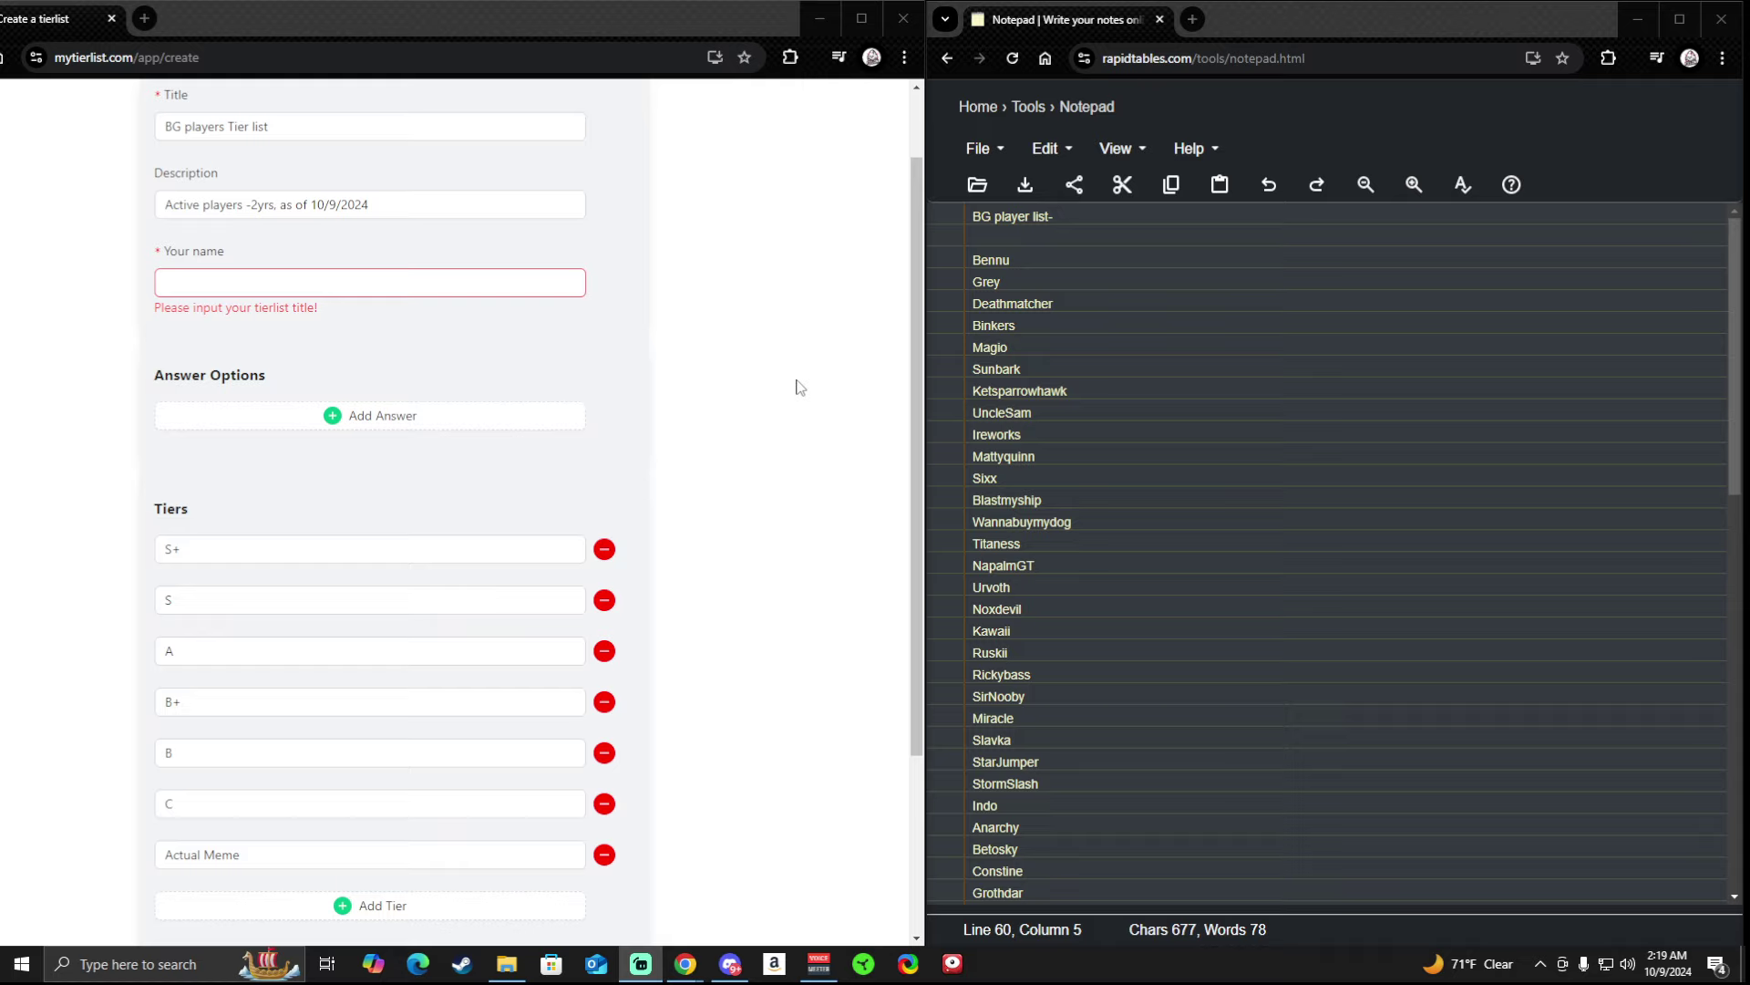
double_click(994, 259)
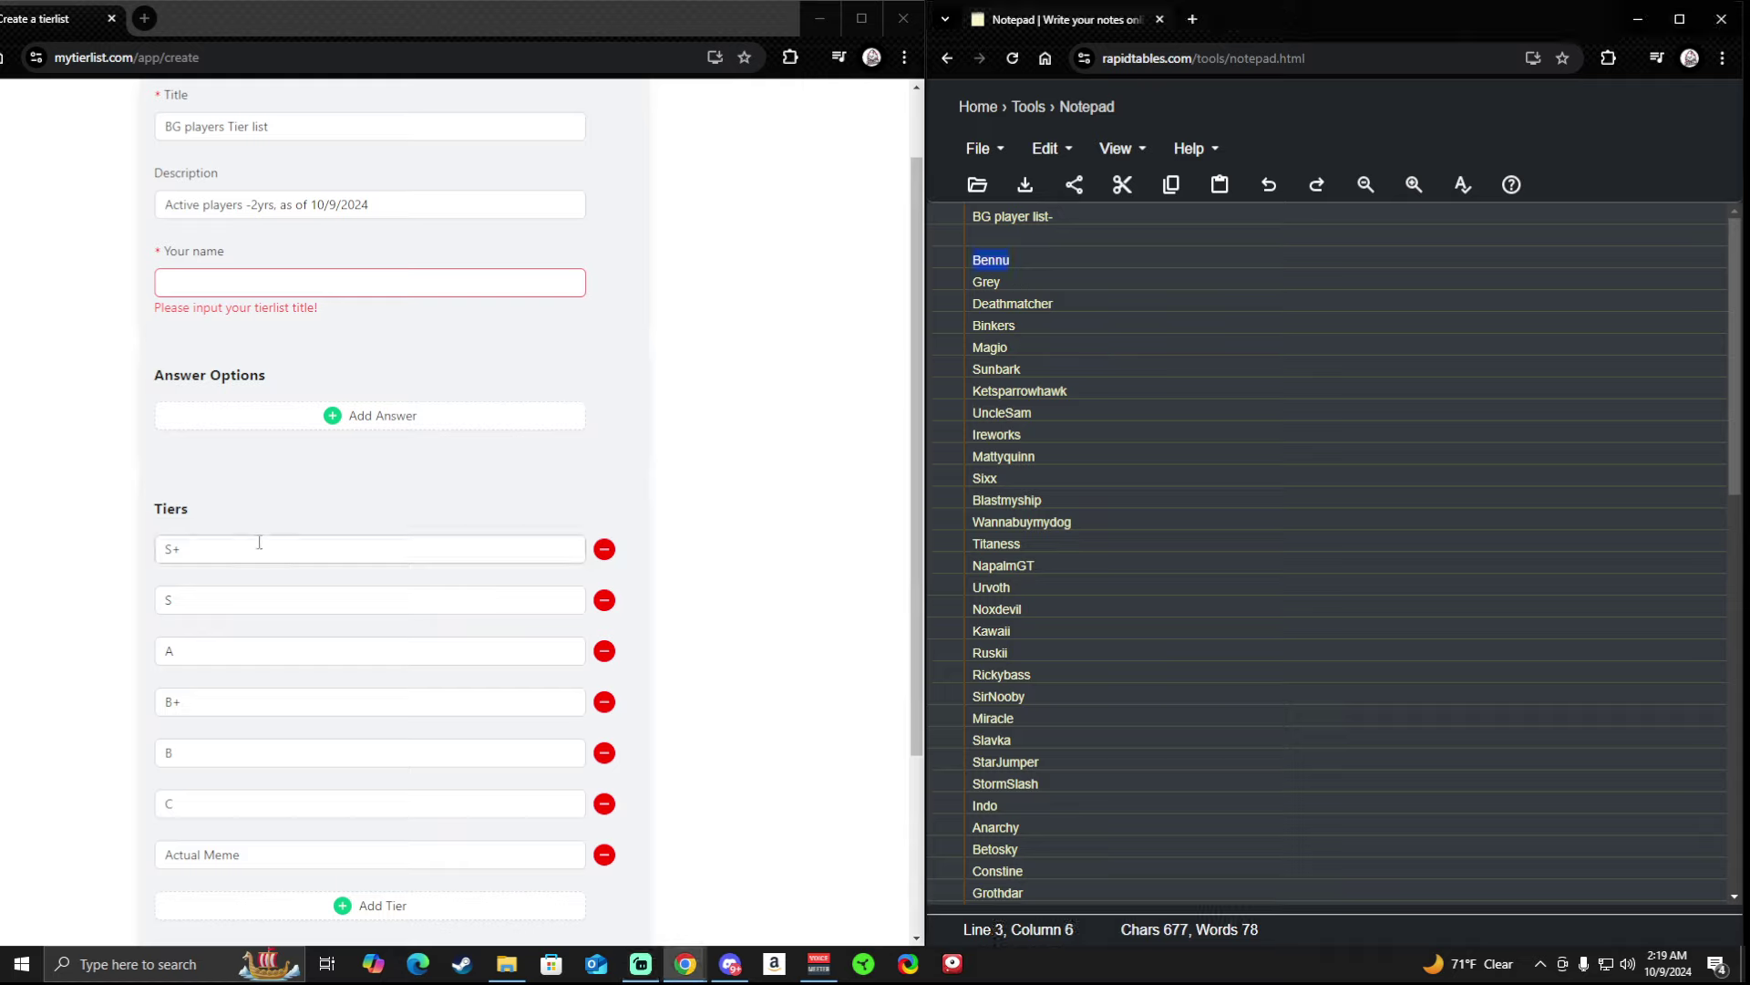
left_click(231, 602)
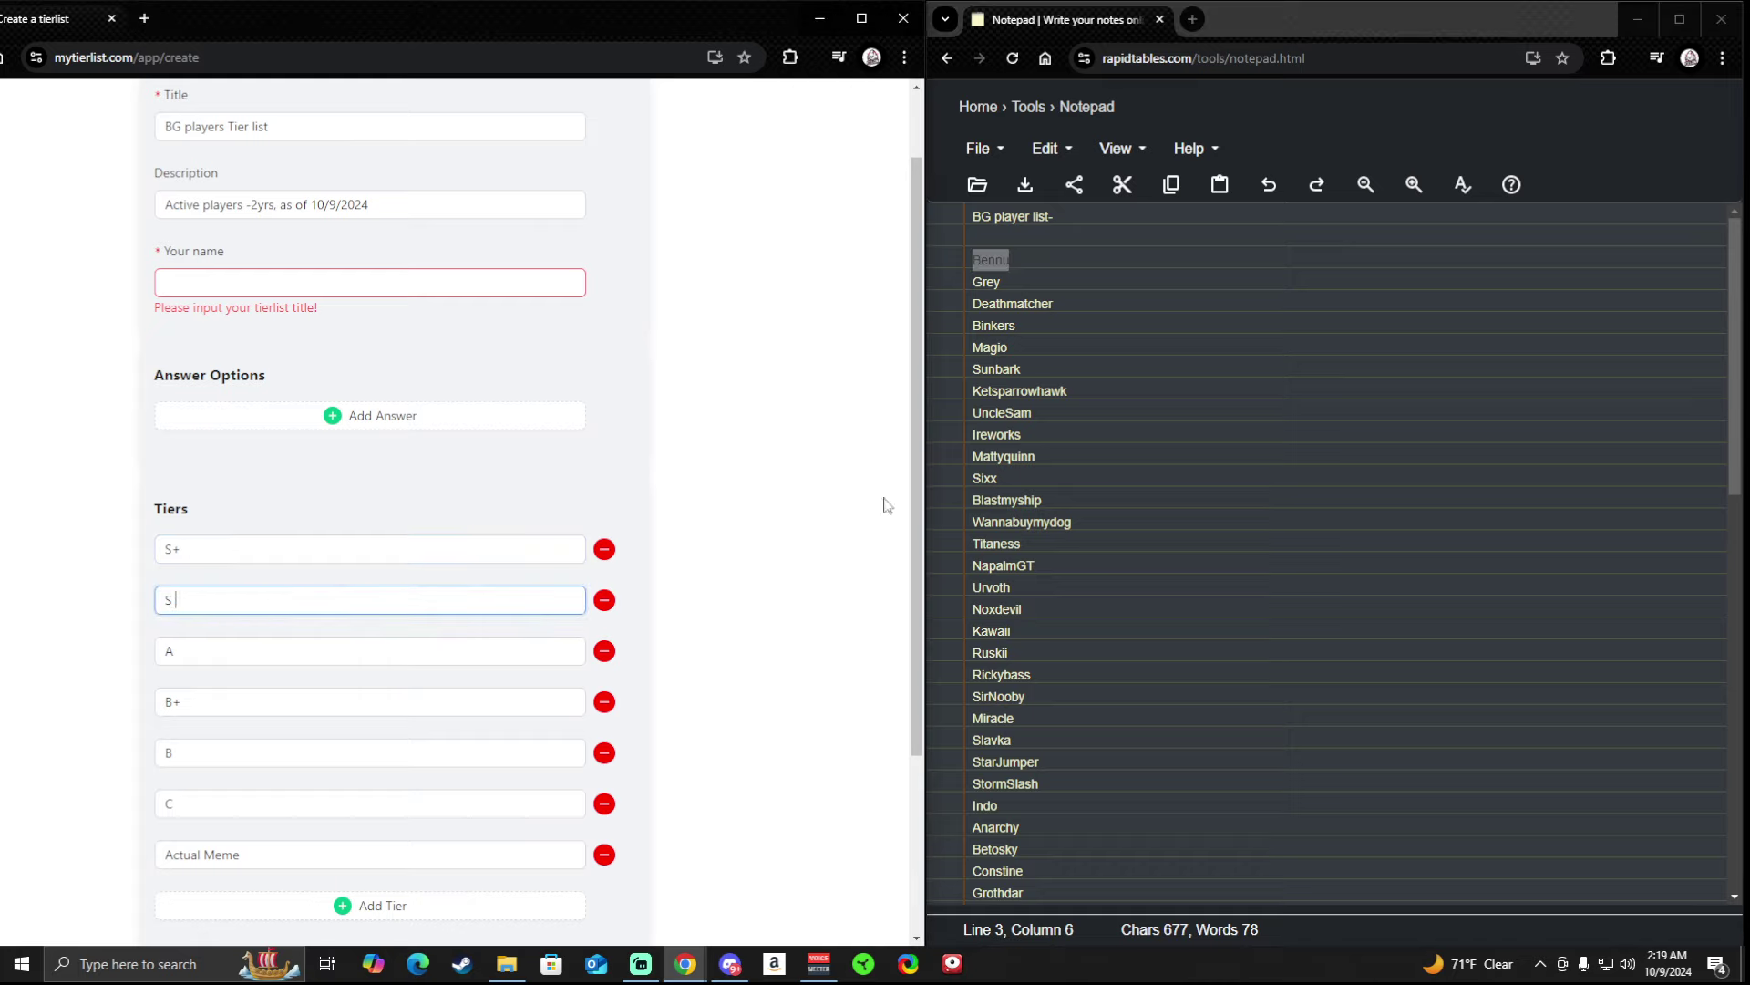
type("Bennu,")
Mark Grey in the notepad list and add "Grey," after the A tier's label, separated by a space.
left_click_drag(1036, 283, 956, 288)
left_click(253, 651)
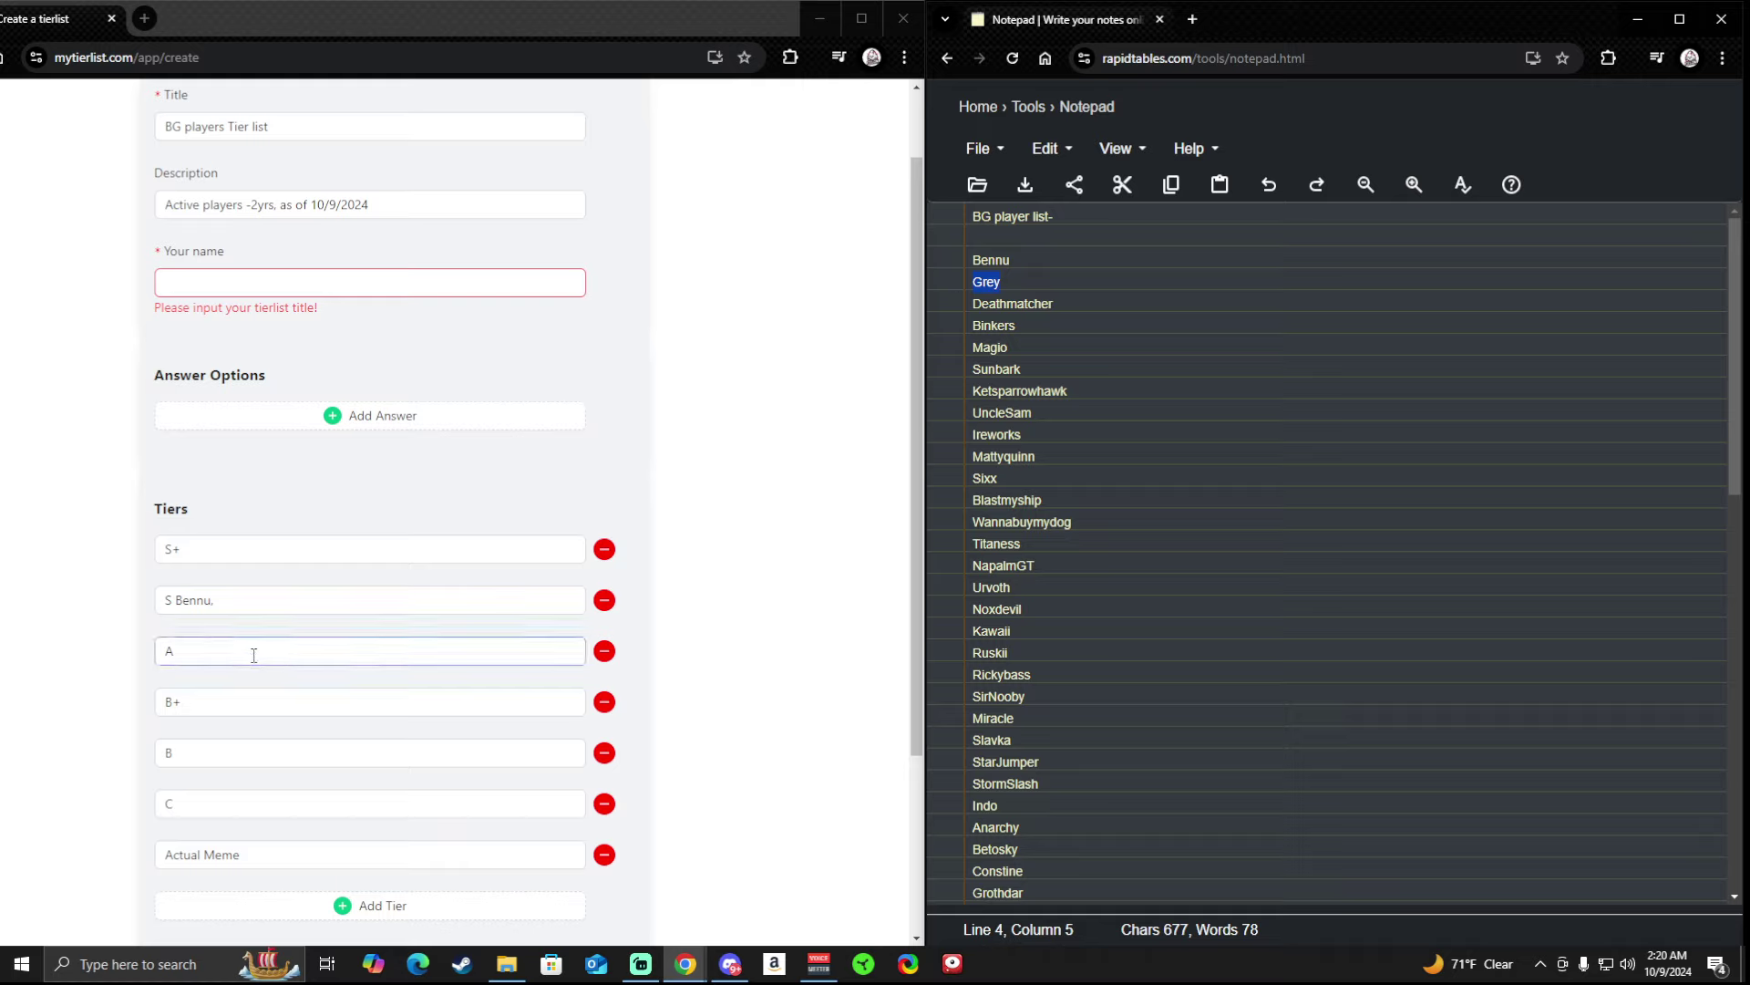
type("Gre")
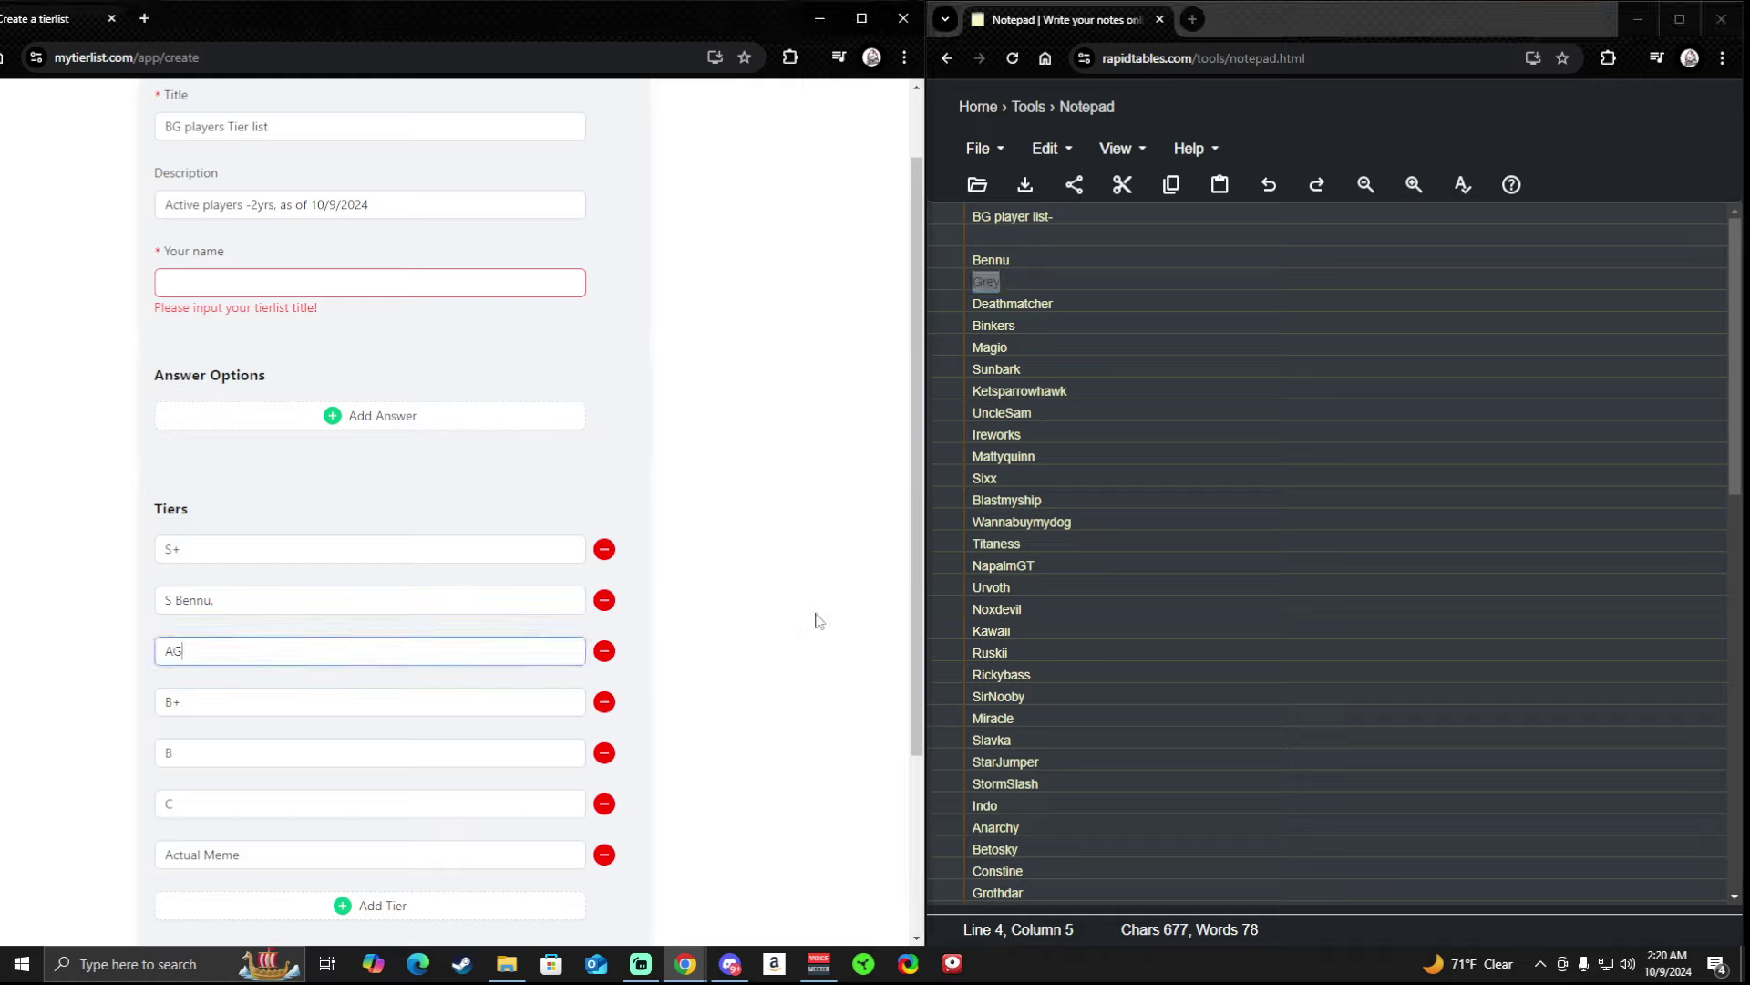
key("BackSpace")
key("BackSpace")
key("BackSpace")
type("Grey,")
Copy Deathmatcher from the notepad list and paste it directly after the B+ tier's label.
left_click_drag(1056, 305, 973, 307)
key("ctrl+c")
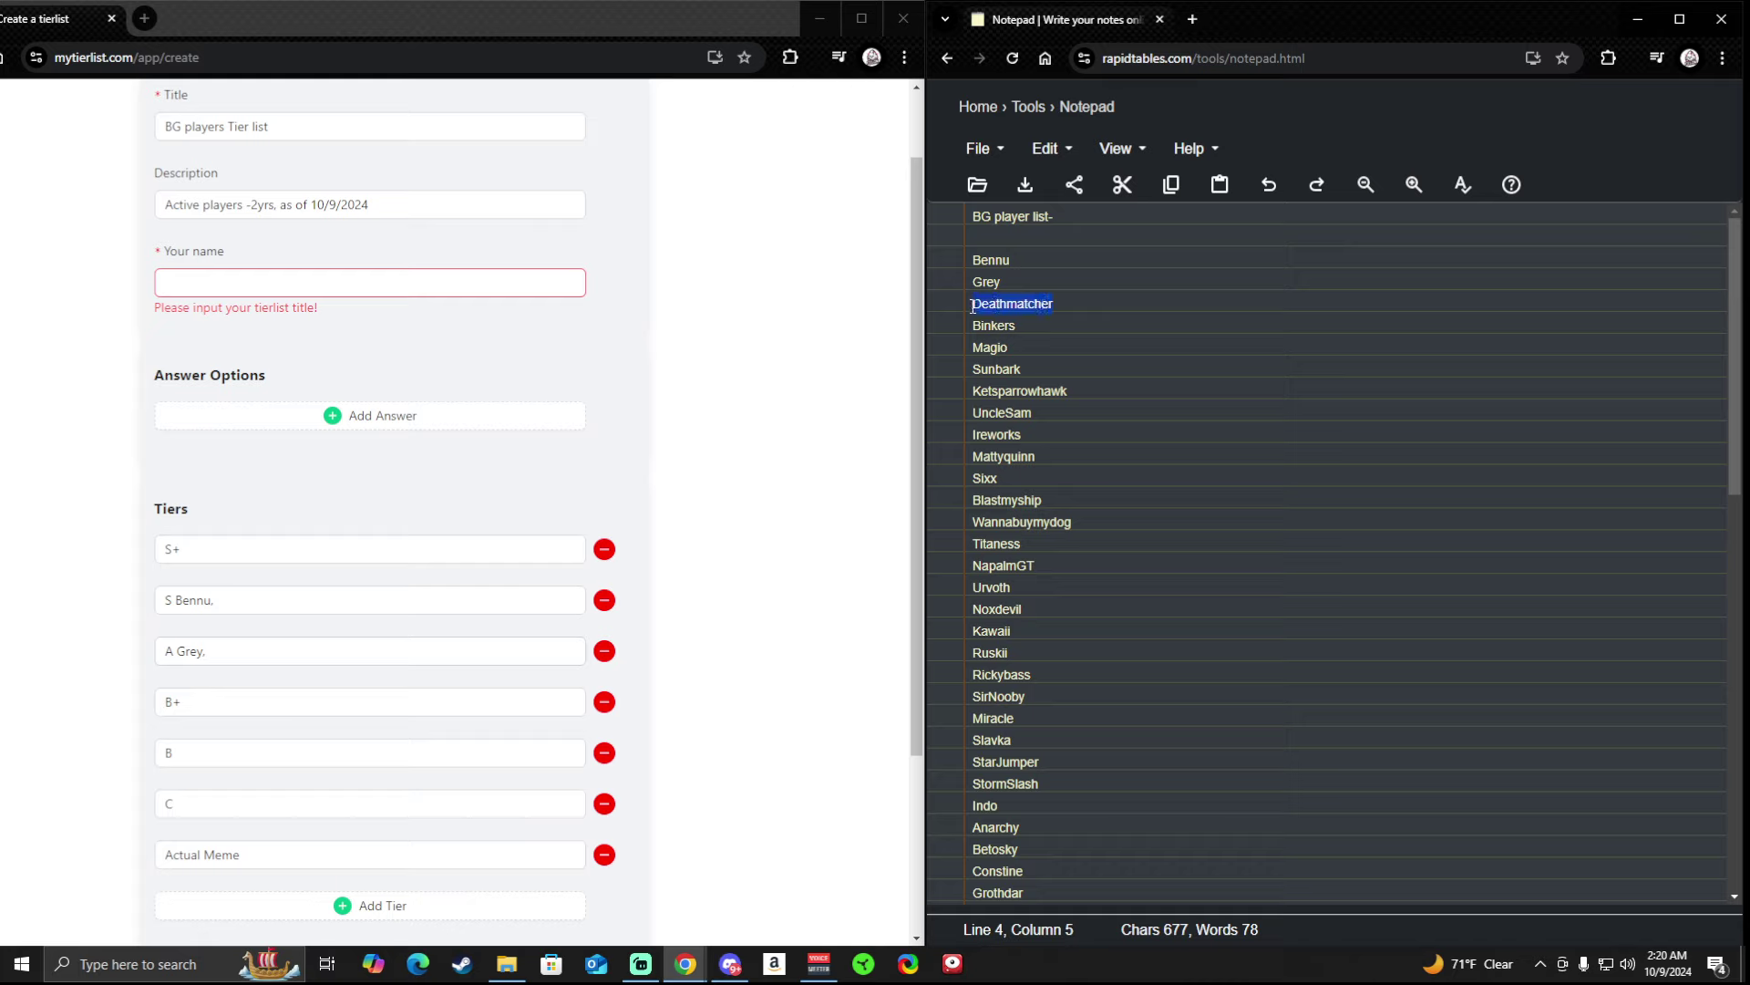
left_click(208, 700)
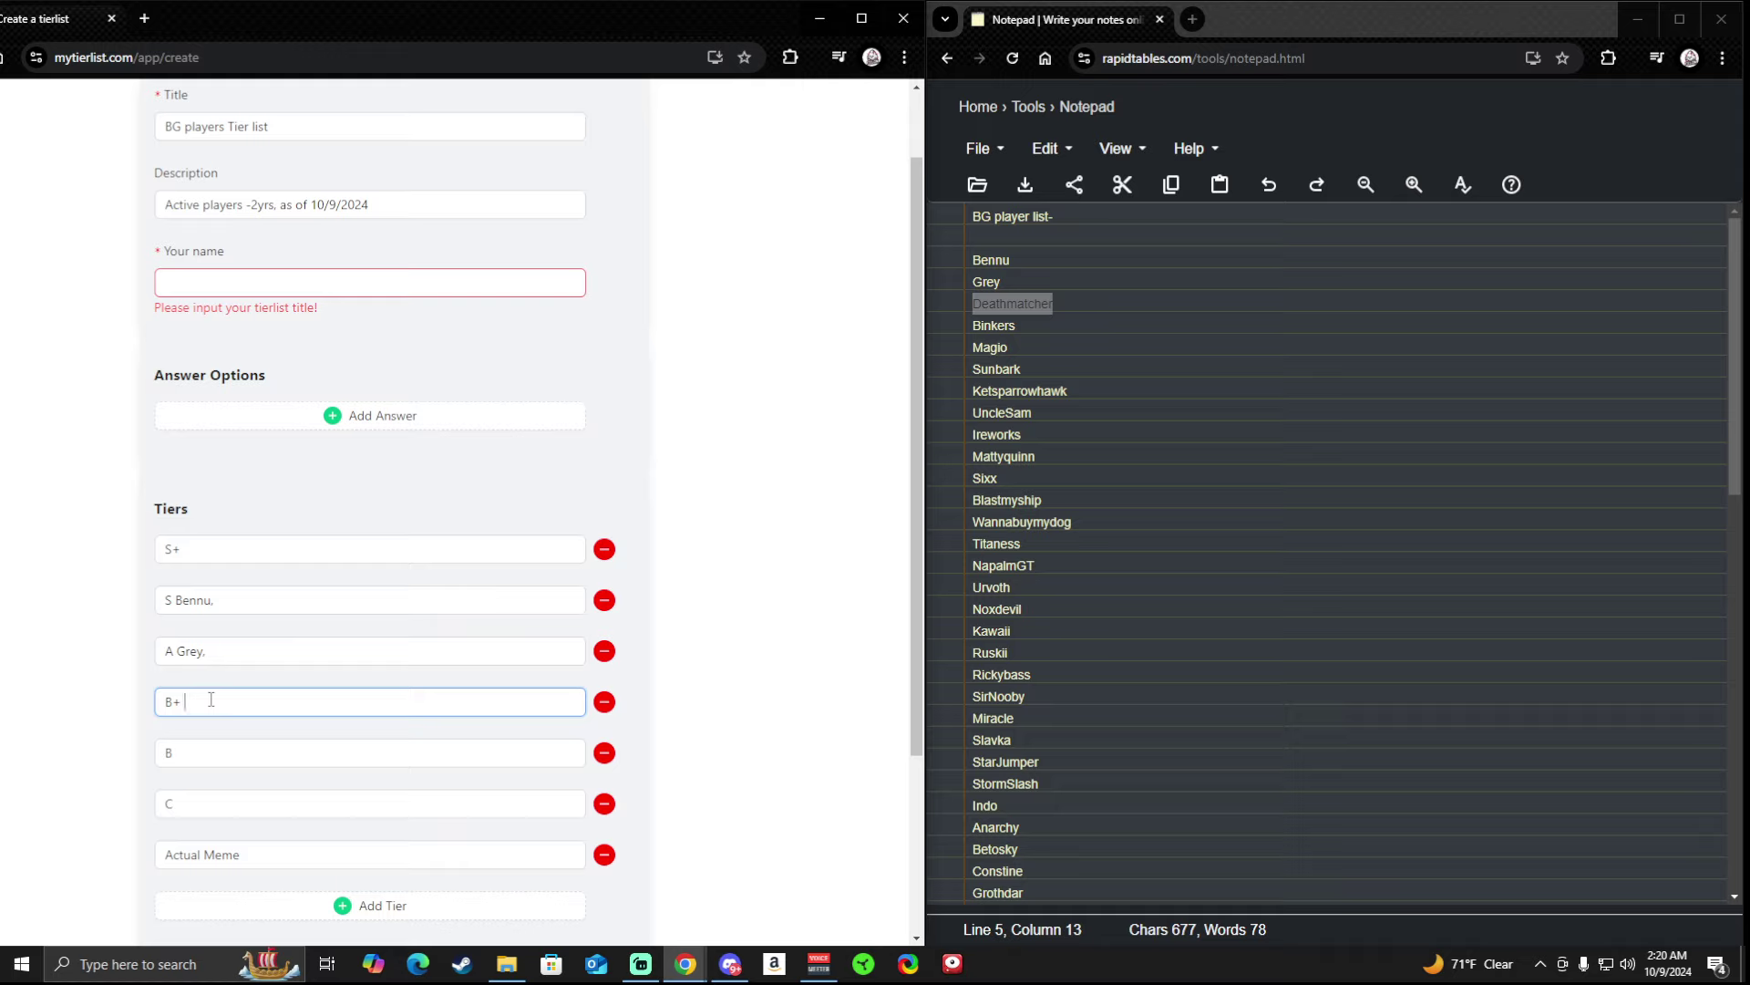
type("V")
key("BackSpace")
key("ctrl+v")
key("BackSpace")
Mark Binkers in the notepad list and append "Binlkers" after Grey in the A tier.
left_click_drag(1037, 329, 960, 332)
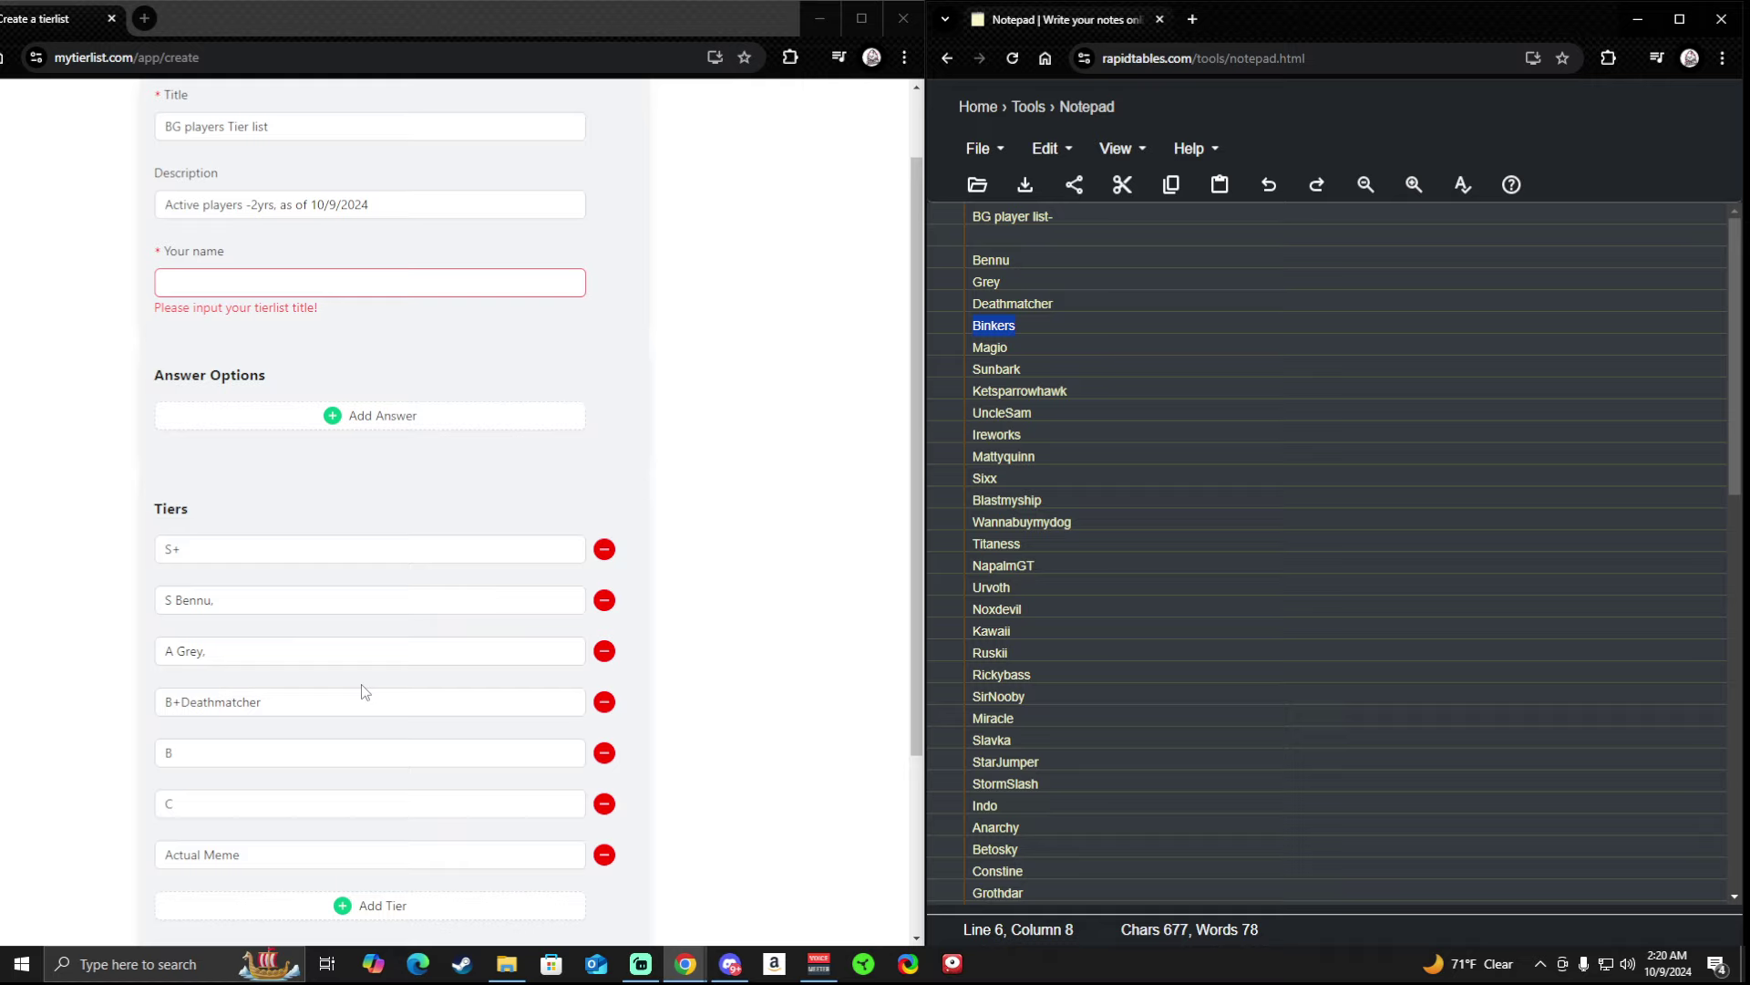
left_click(256, 653)
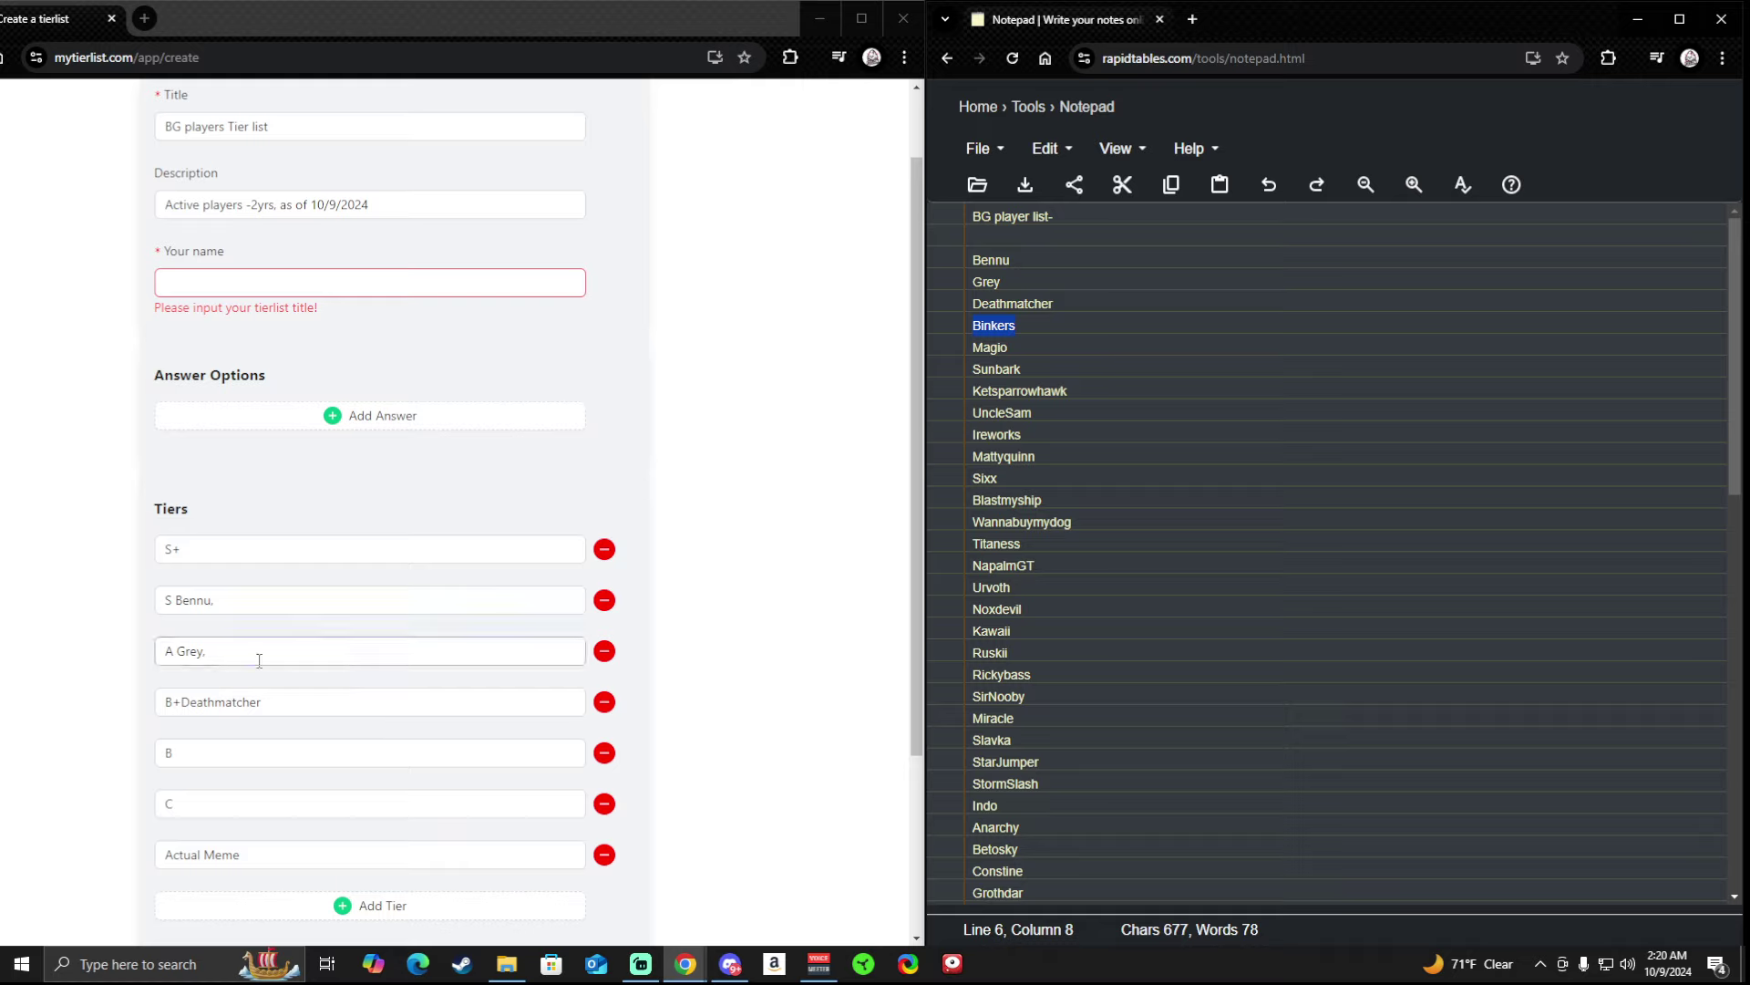
left_click(258, 654)
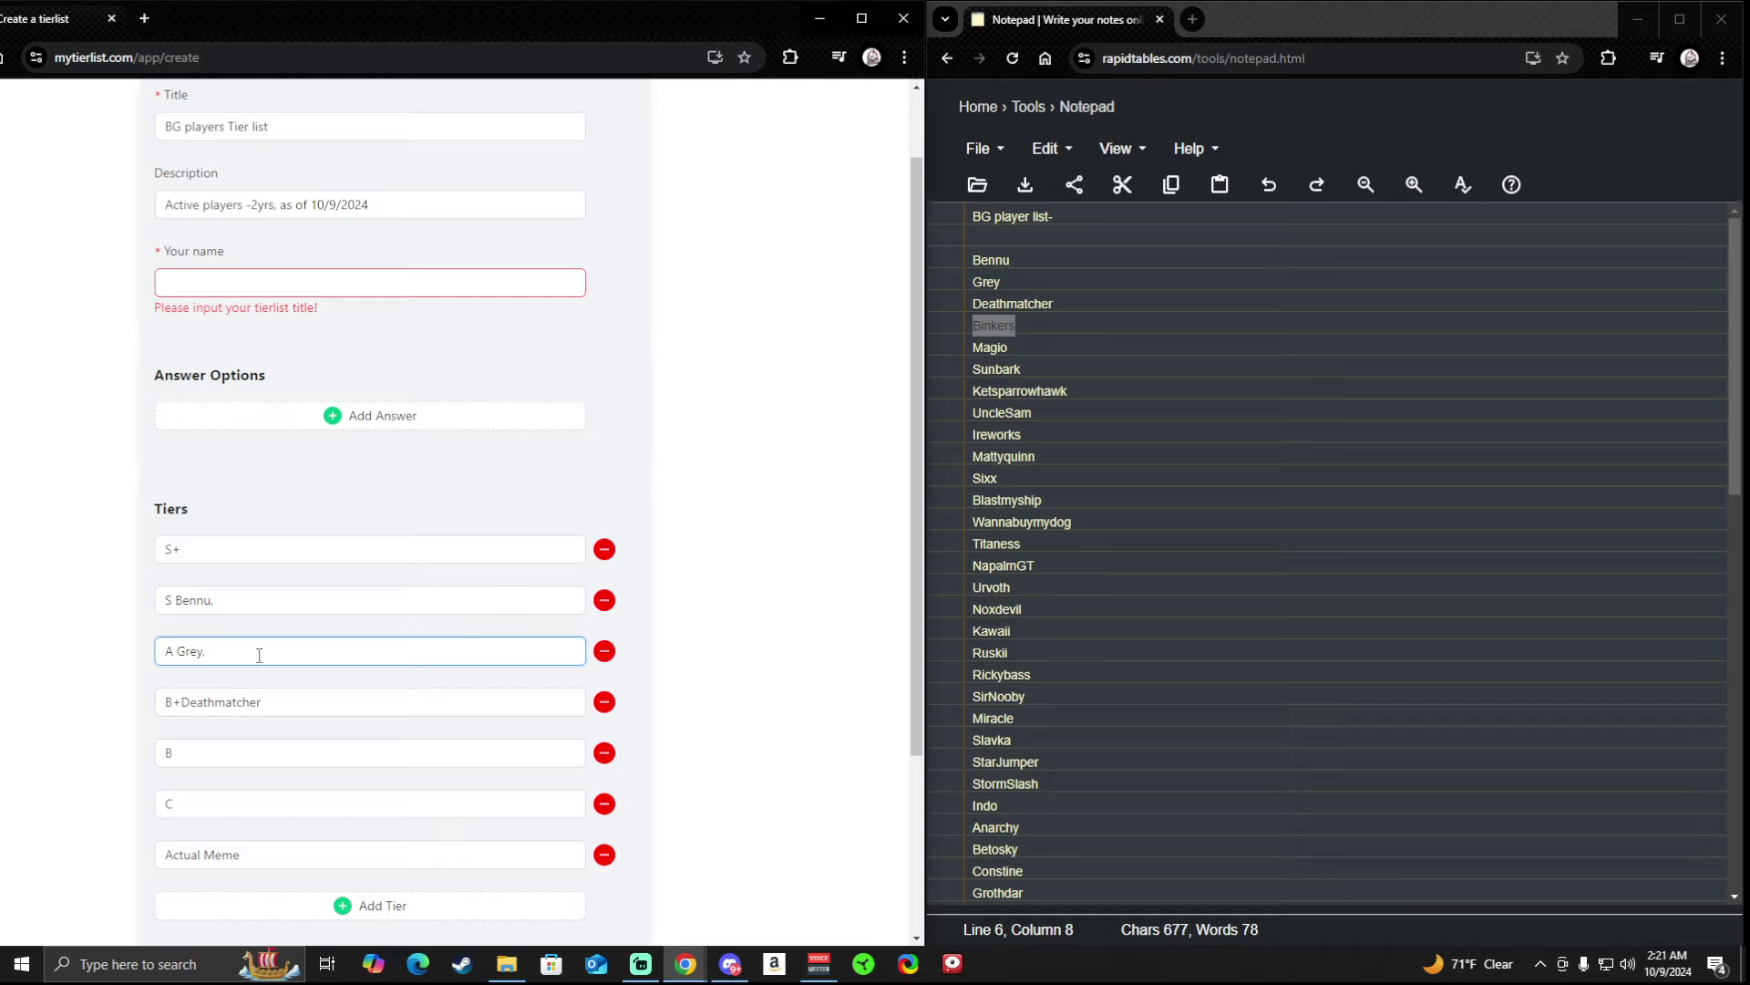
type("Binlkers")
Mark Magio in the notepad list and append "Magio" after Bennu in the S tier.
left_click_drag(1088, 347, 943, 357)
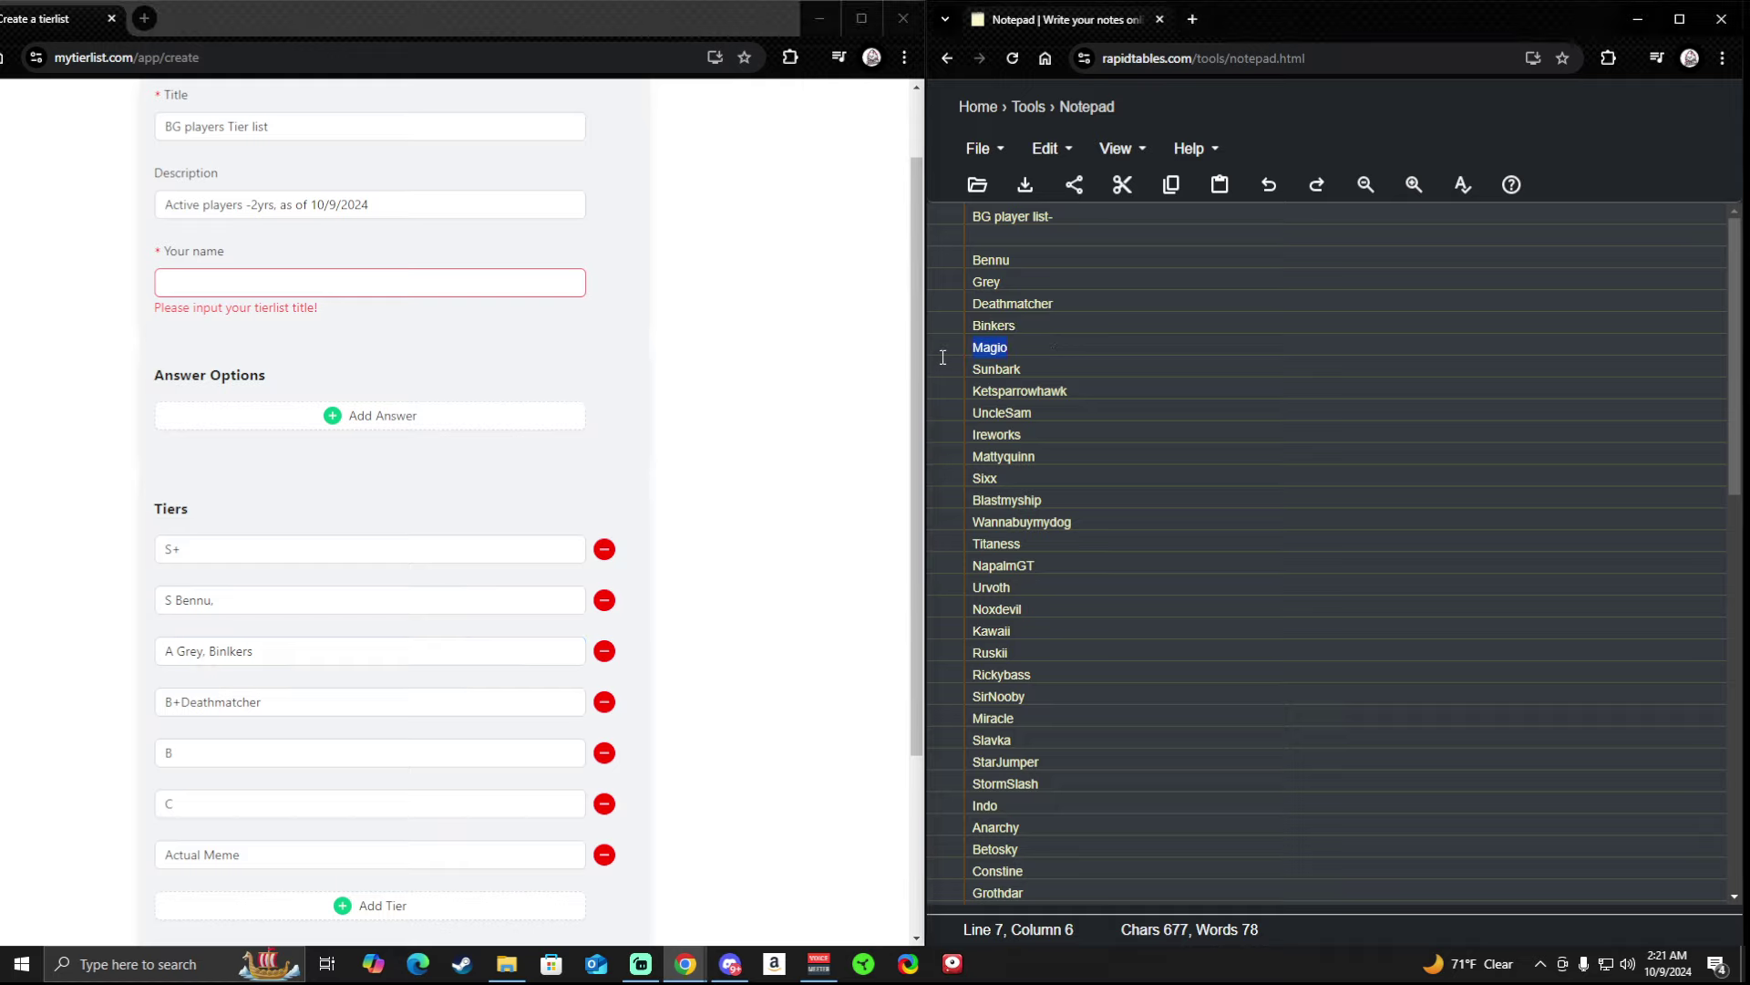
left_click(261, 603)
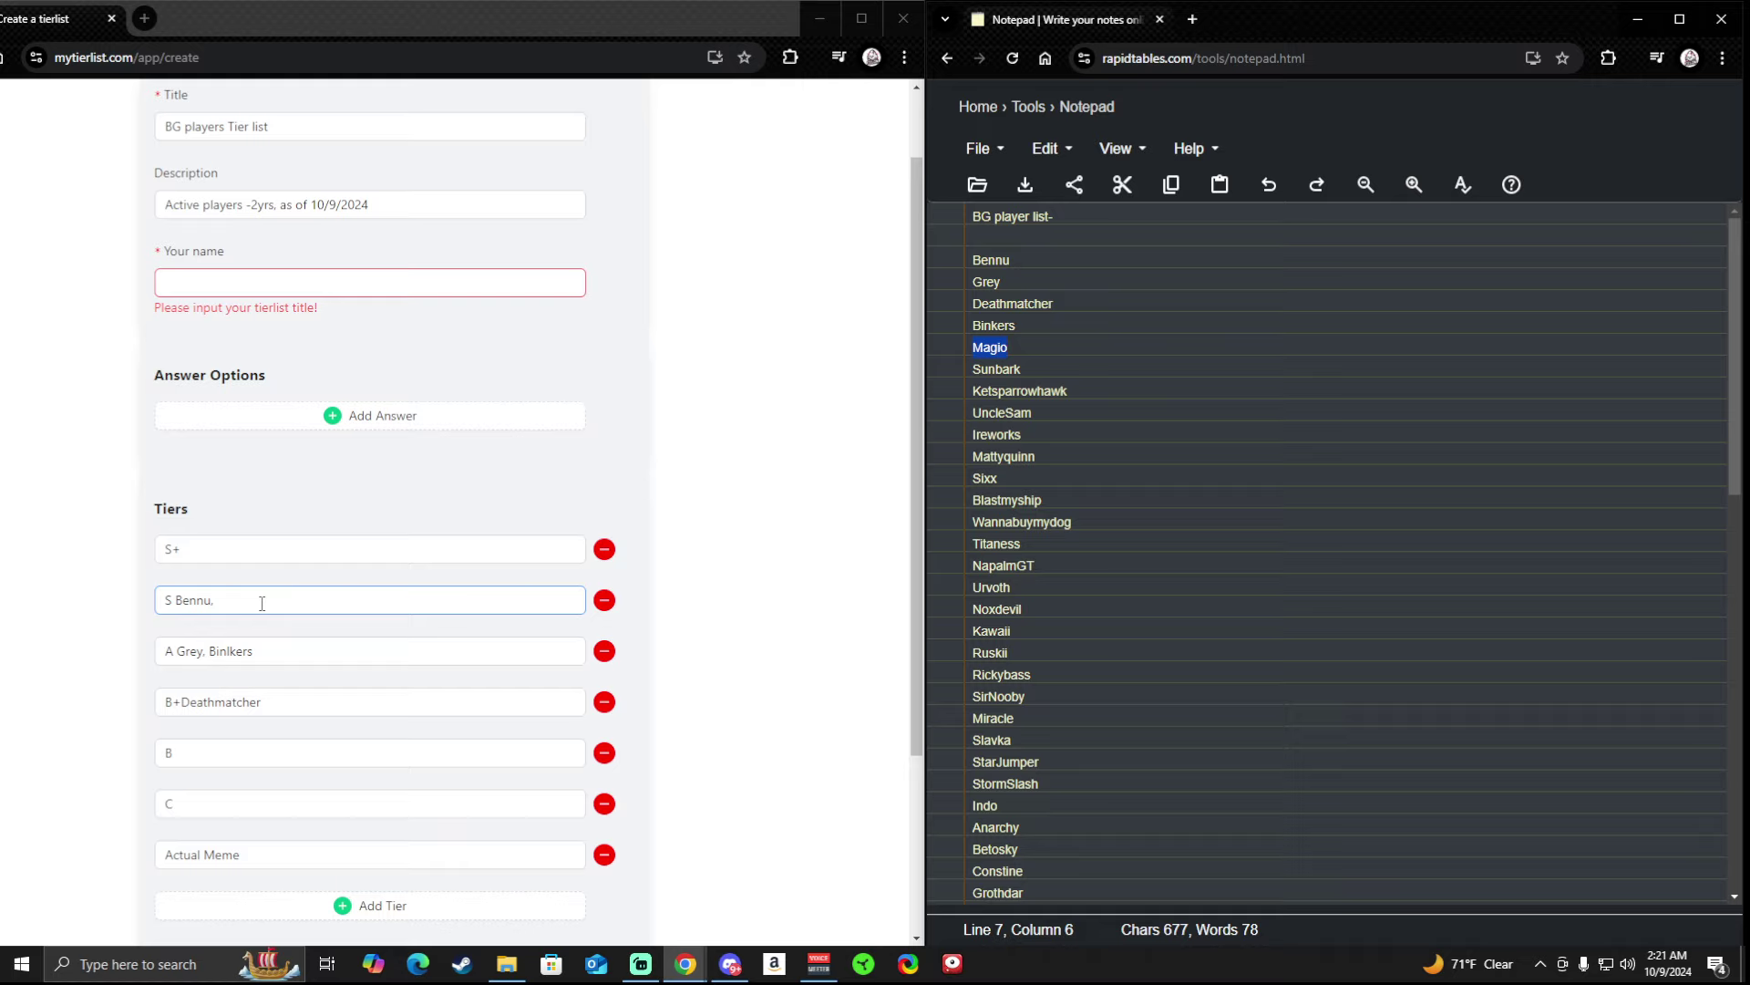
left_click(326, 603)
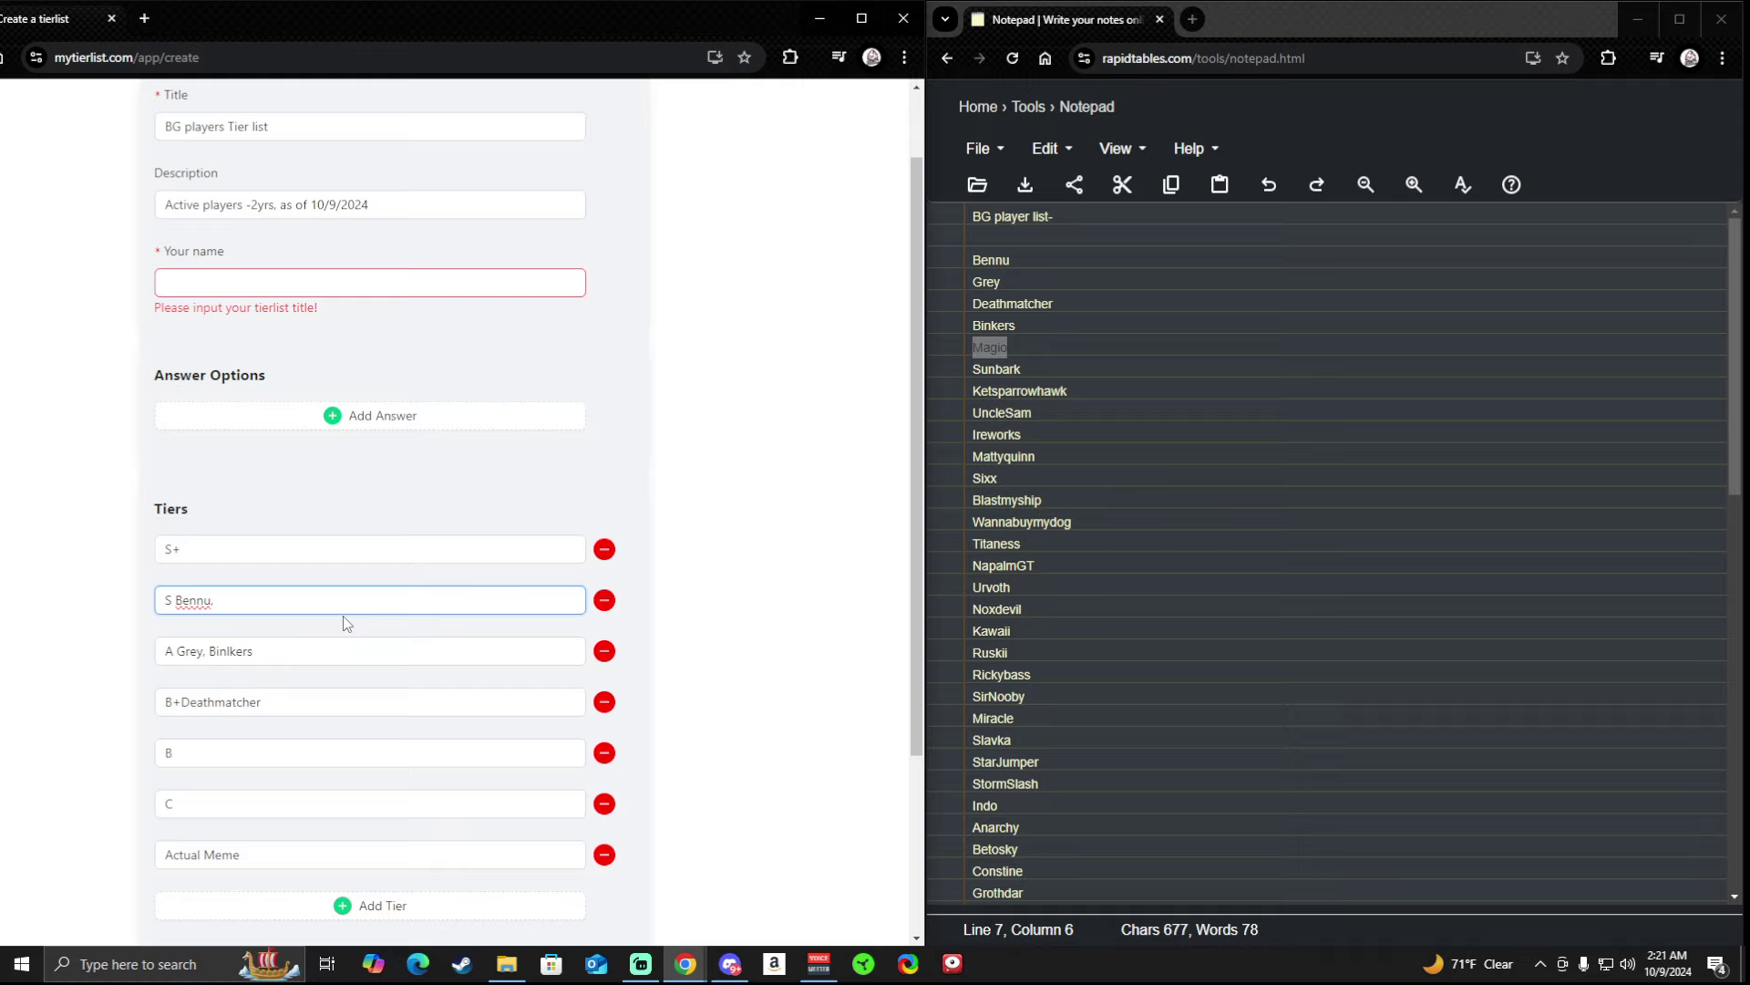
type("Magio")
Mark Sunbark in the notepad list and insert "Sunbark," between Bennu and Magio in the S tier.
left_click_drag(1082, 371, 961, 375)
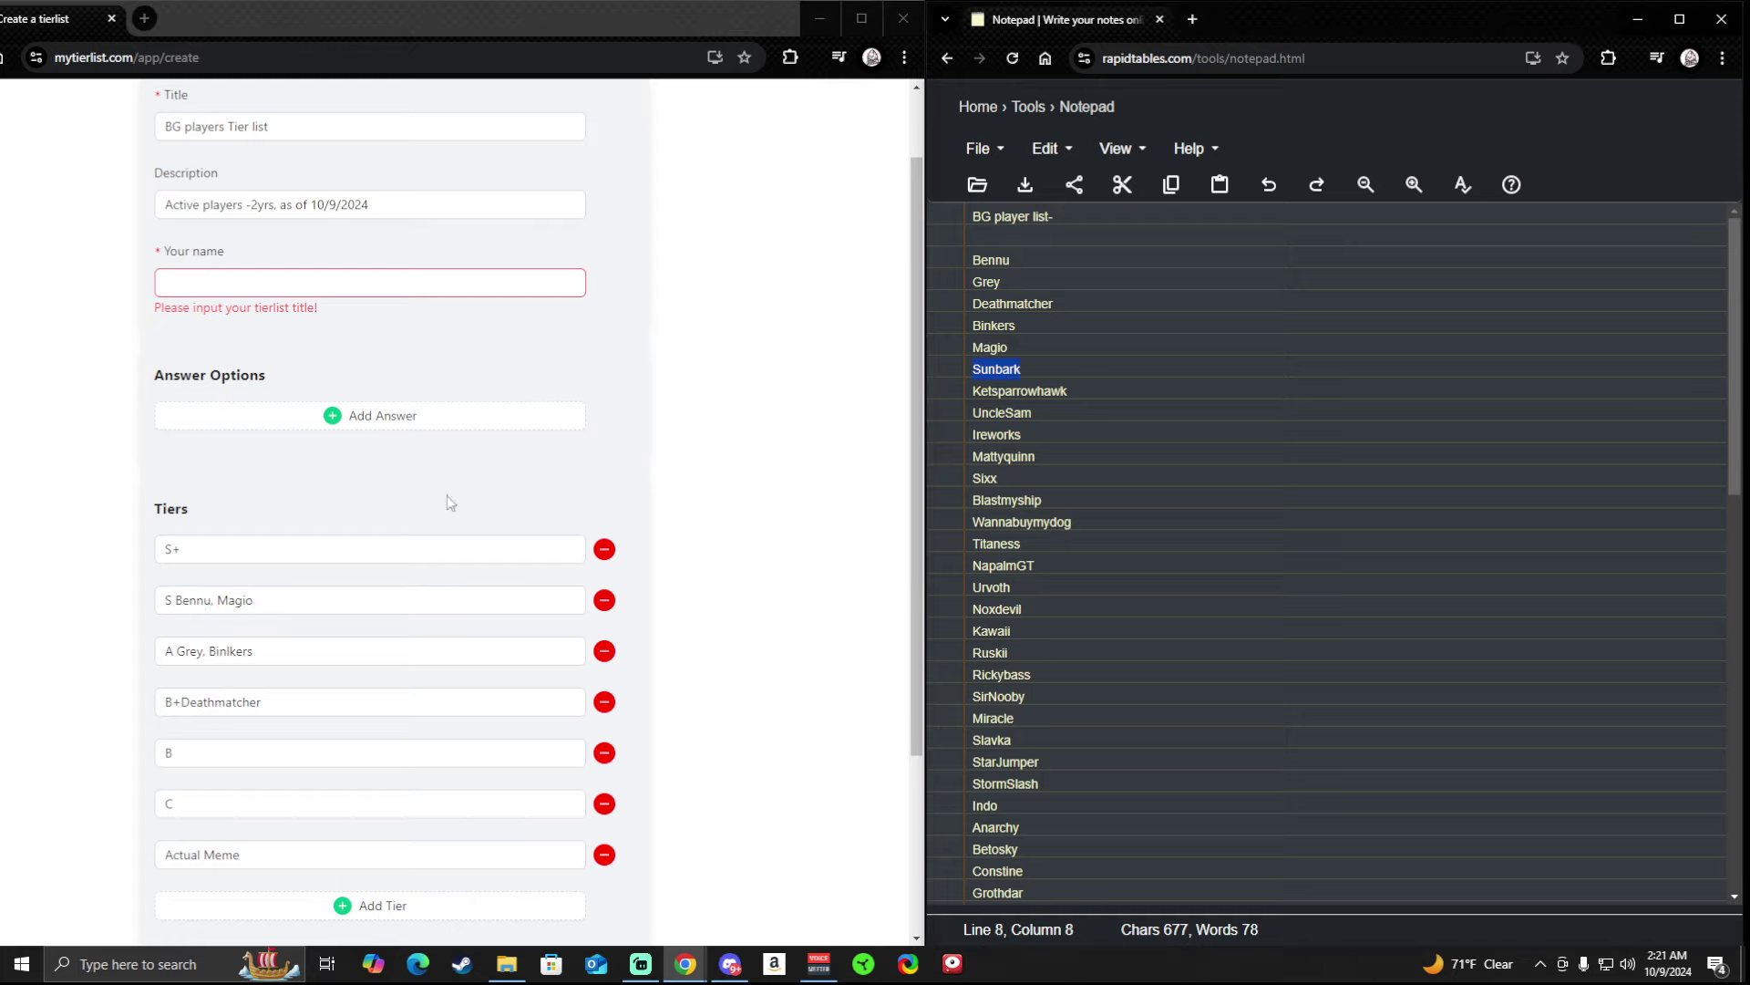
left_click(216, 601)
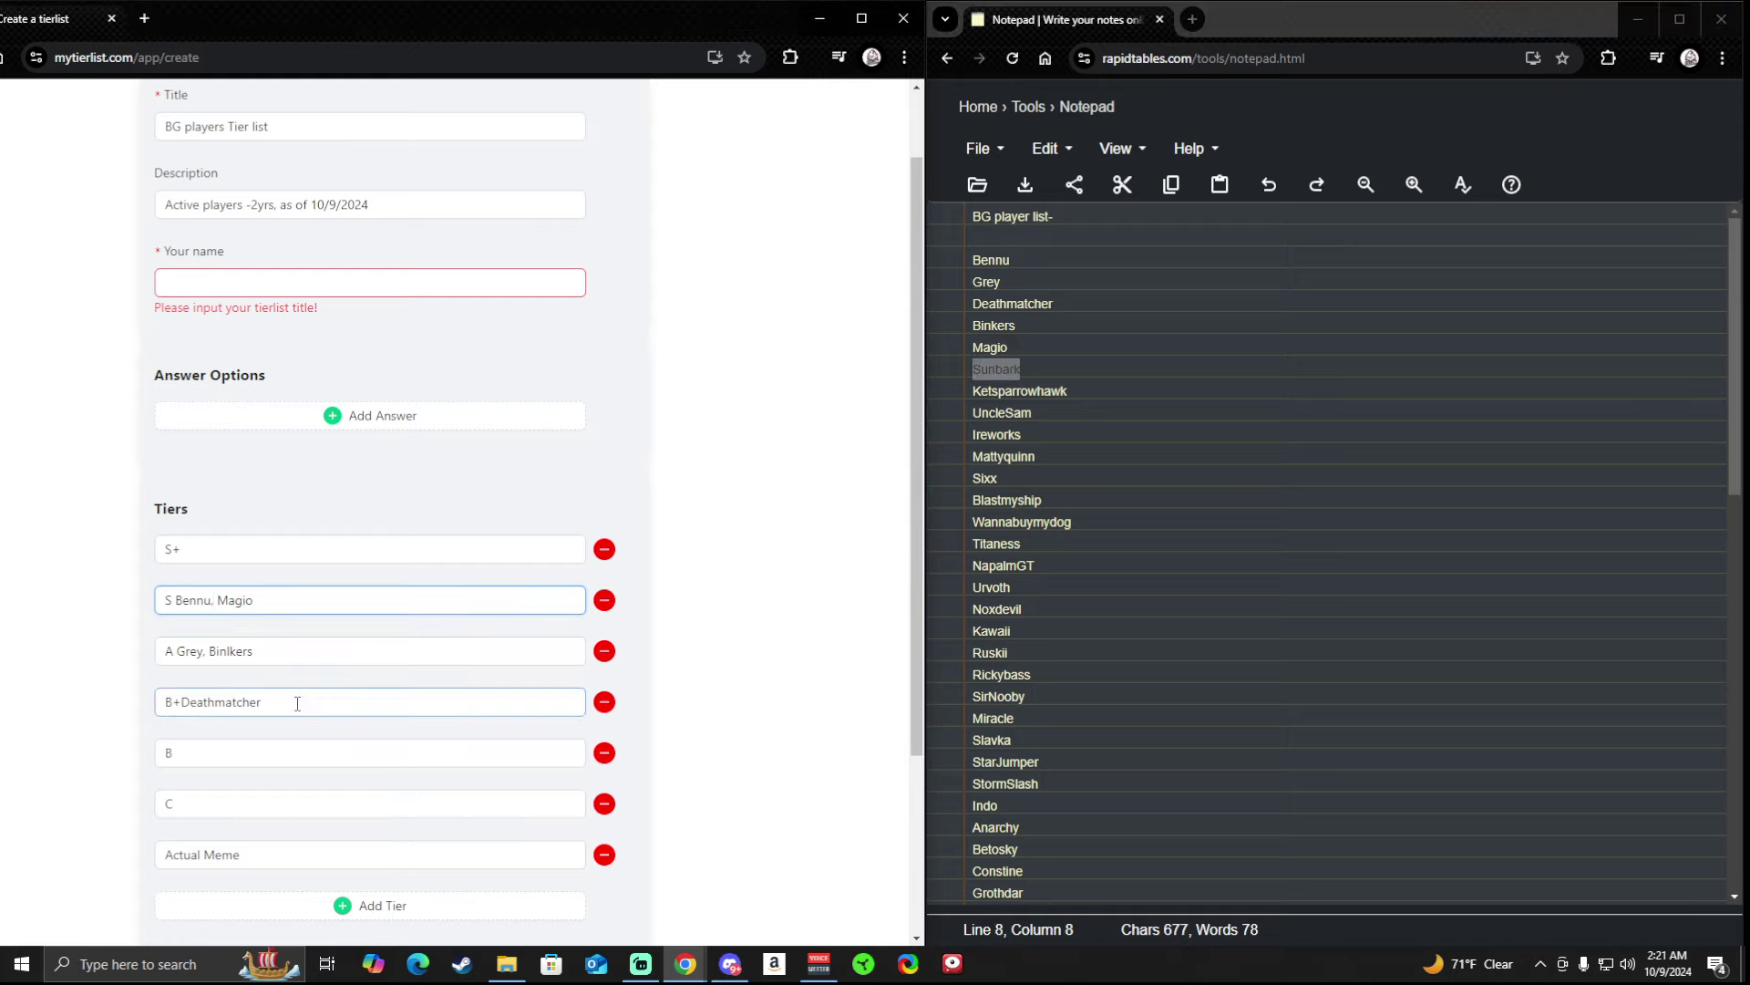
type("Sun")
type("bark")
type(",")
type(",")
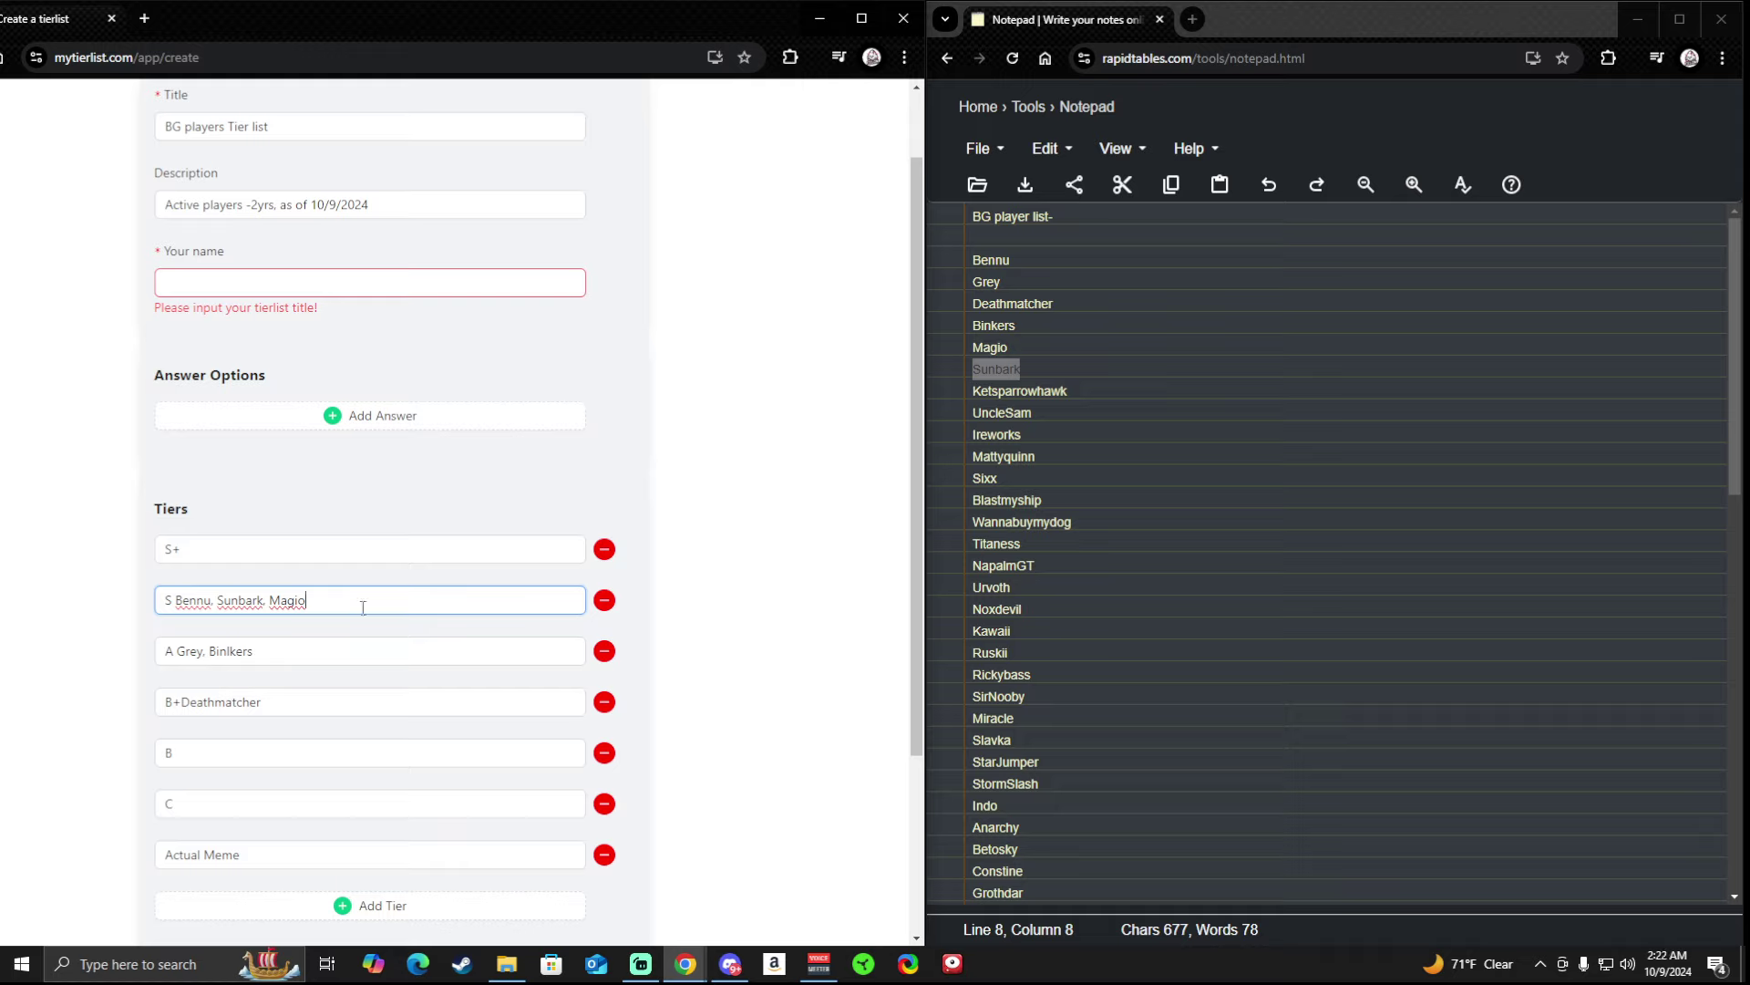
left_click_drag(998, 402, 970, 400)
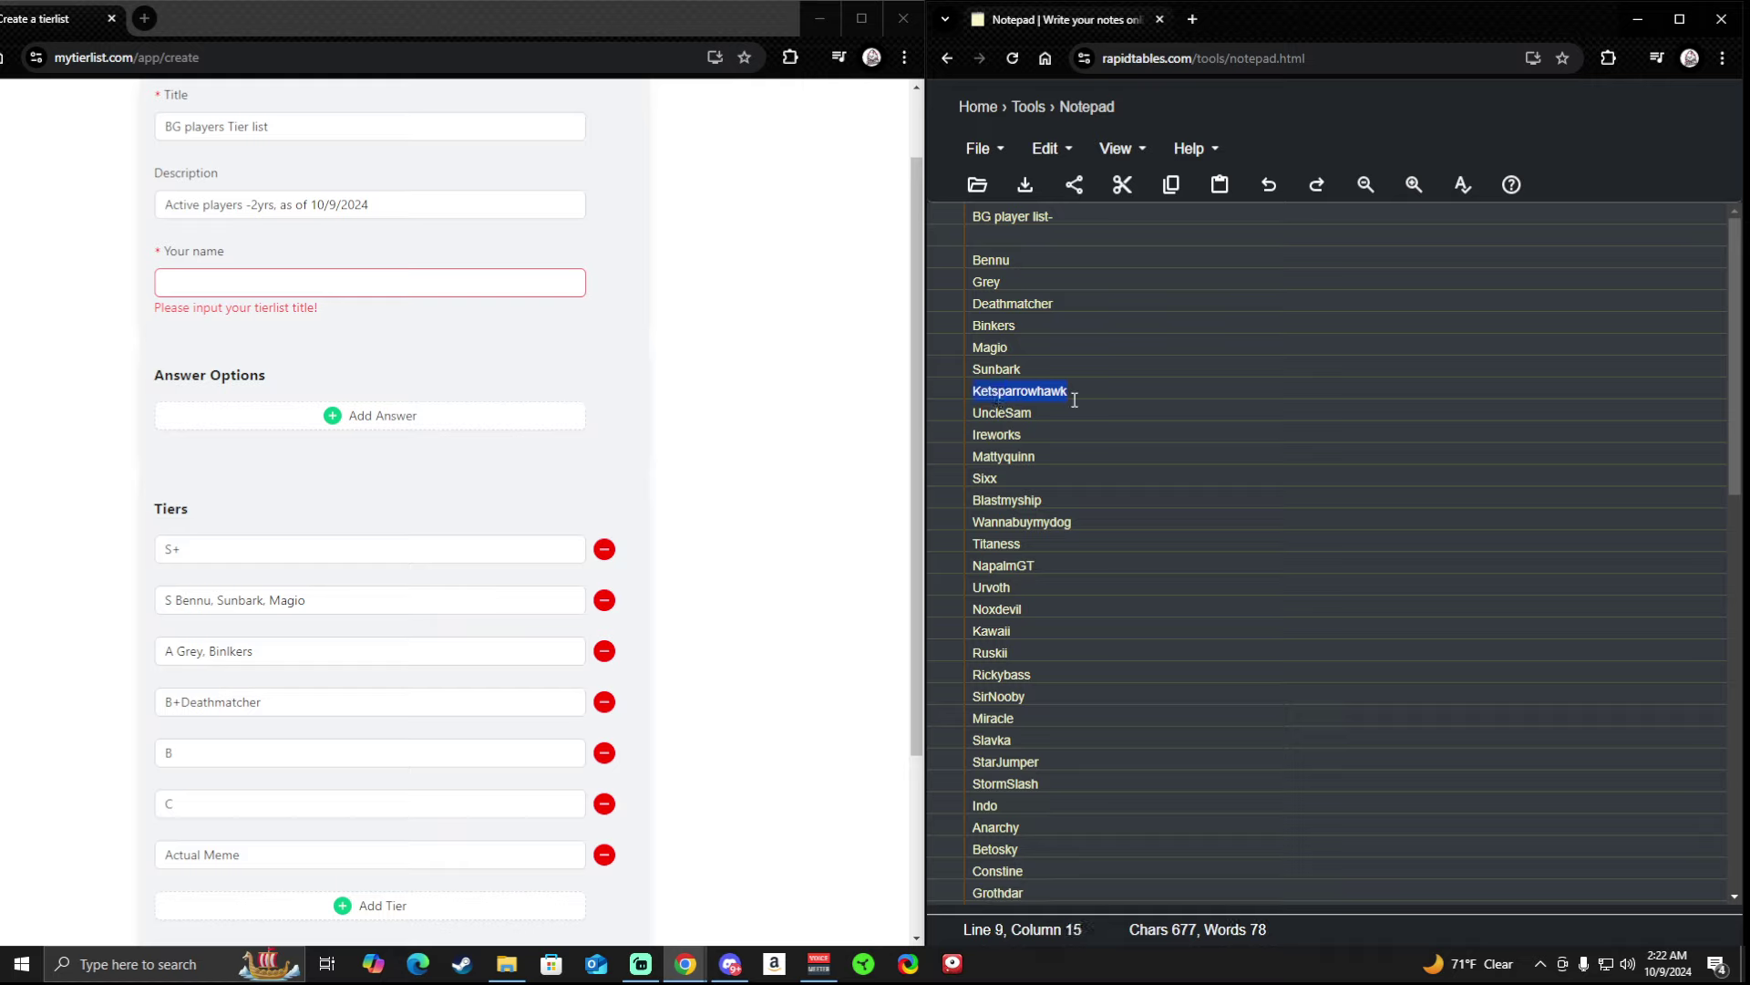
left_click(356, 647)
left_click(294, 803)
left_click(79, 760)
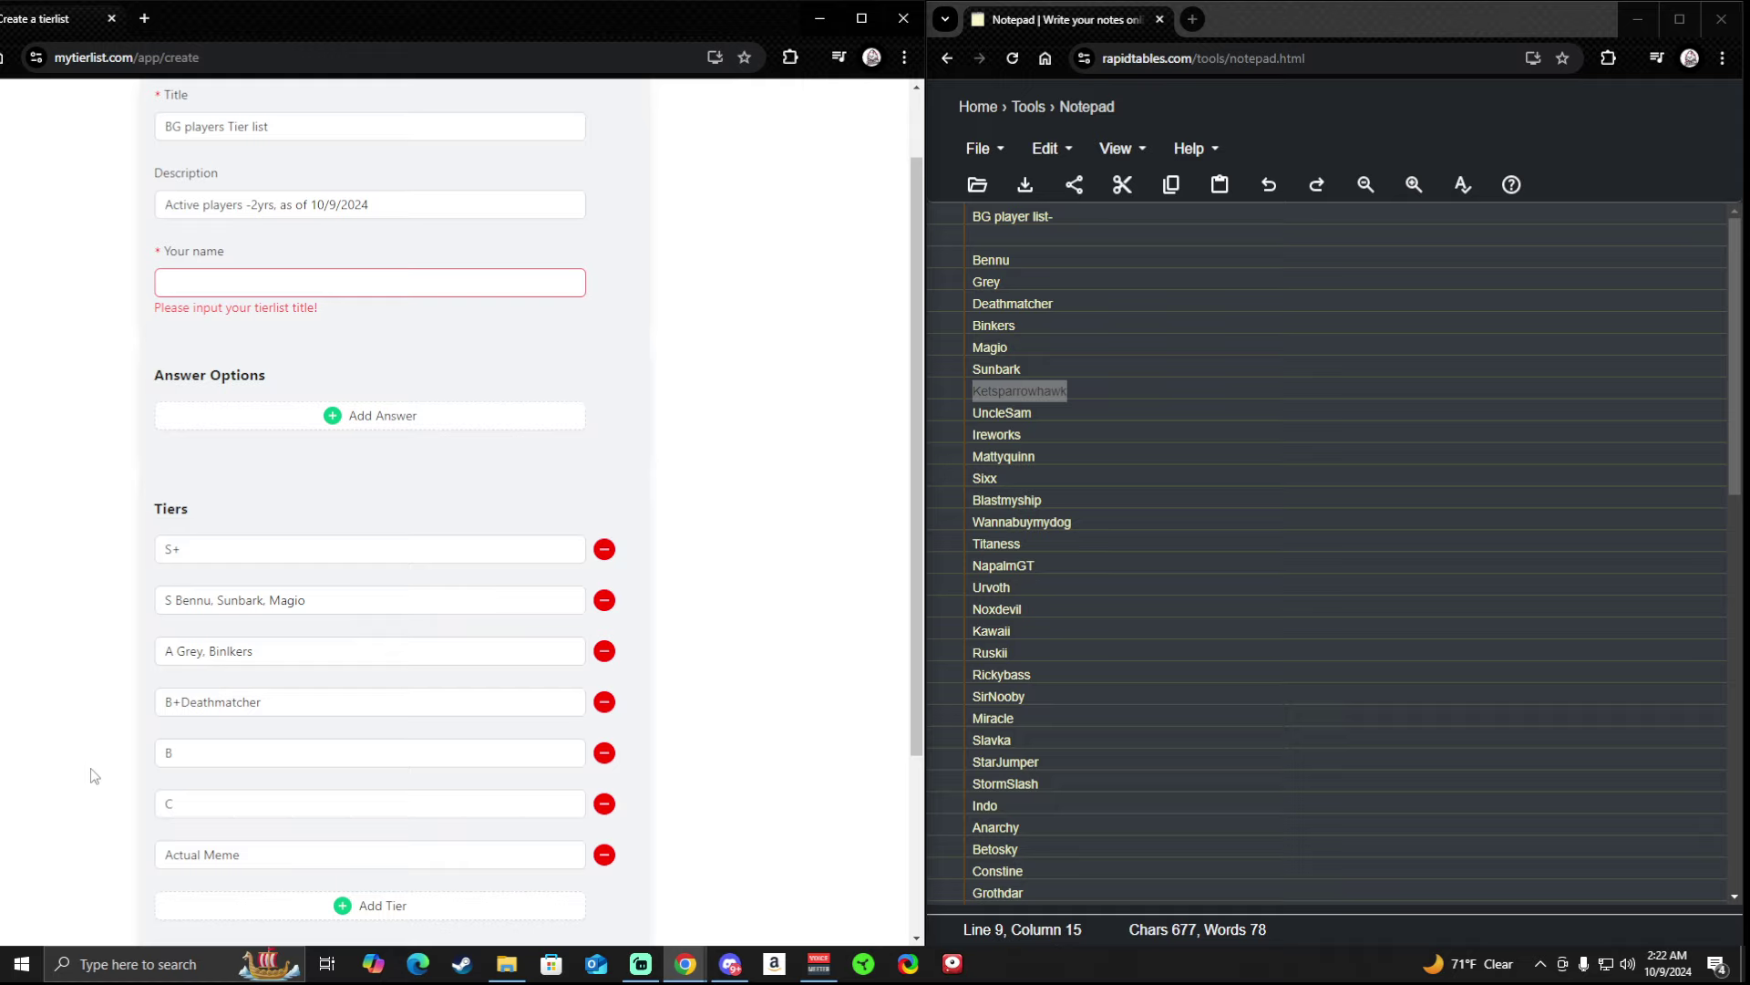
left_click(234, 750)
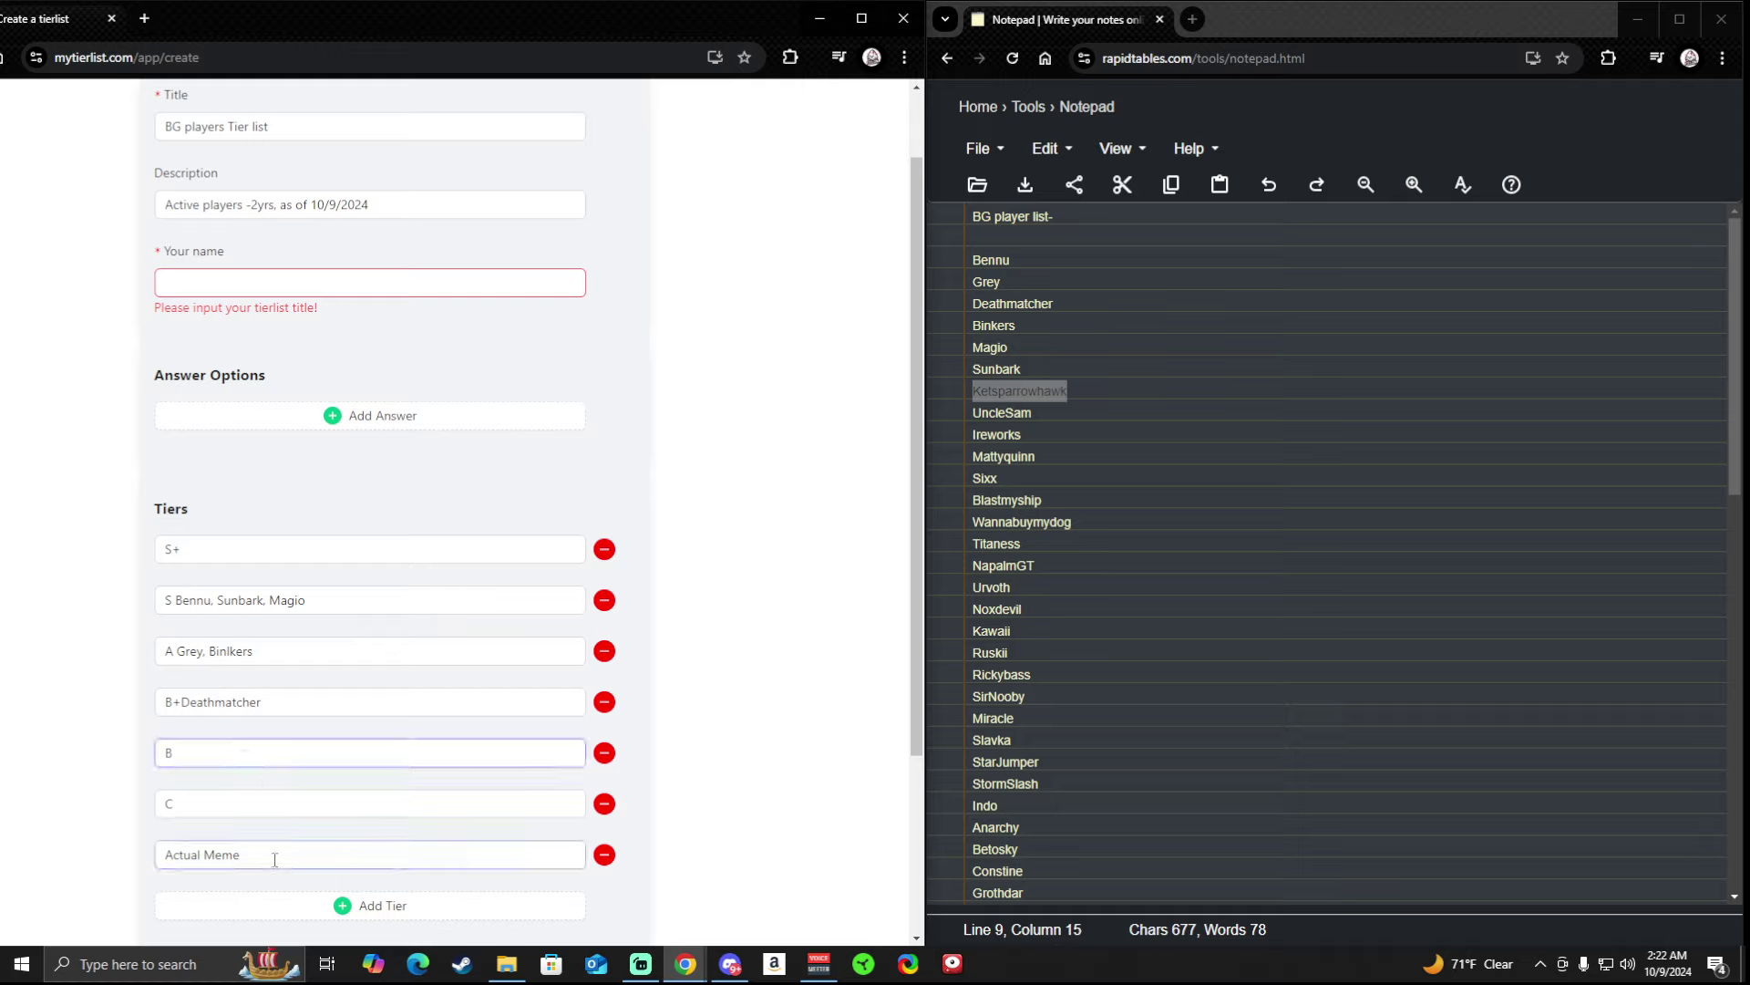
left_click(135, 813)
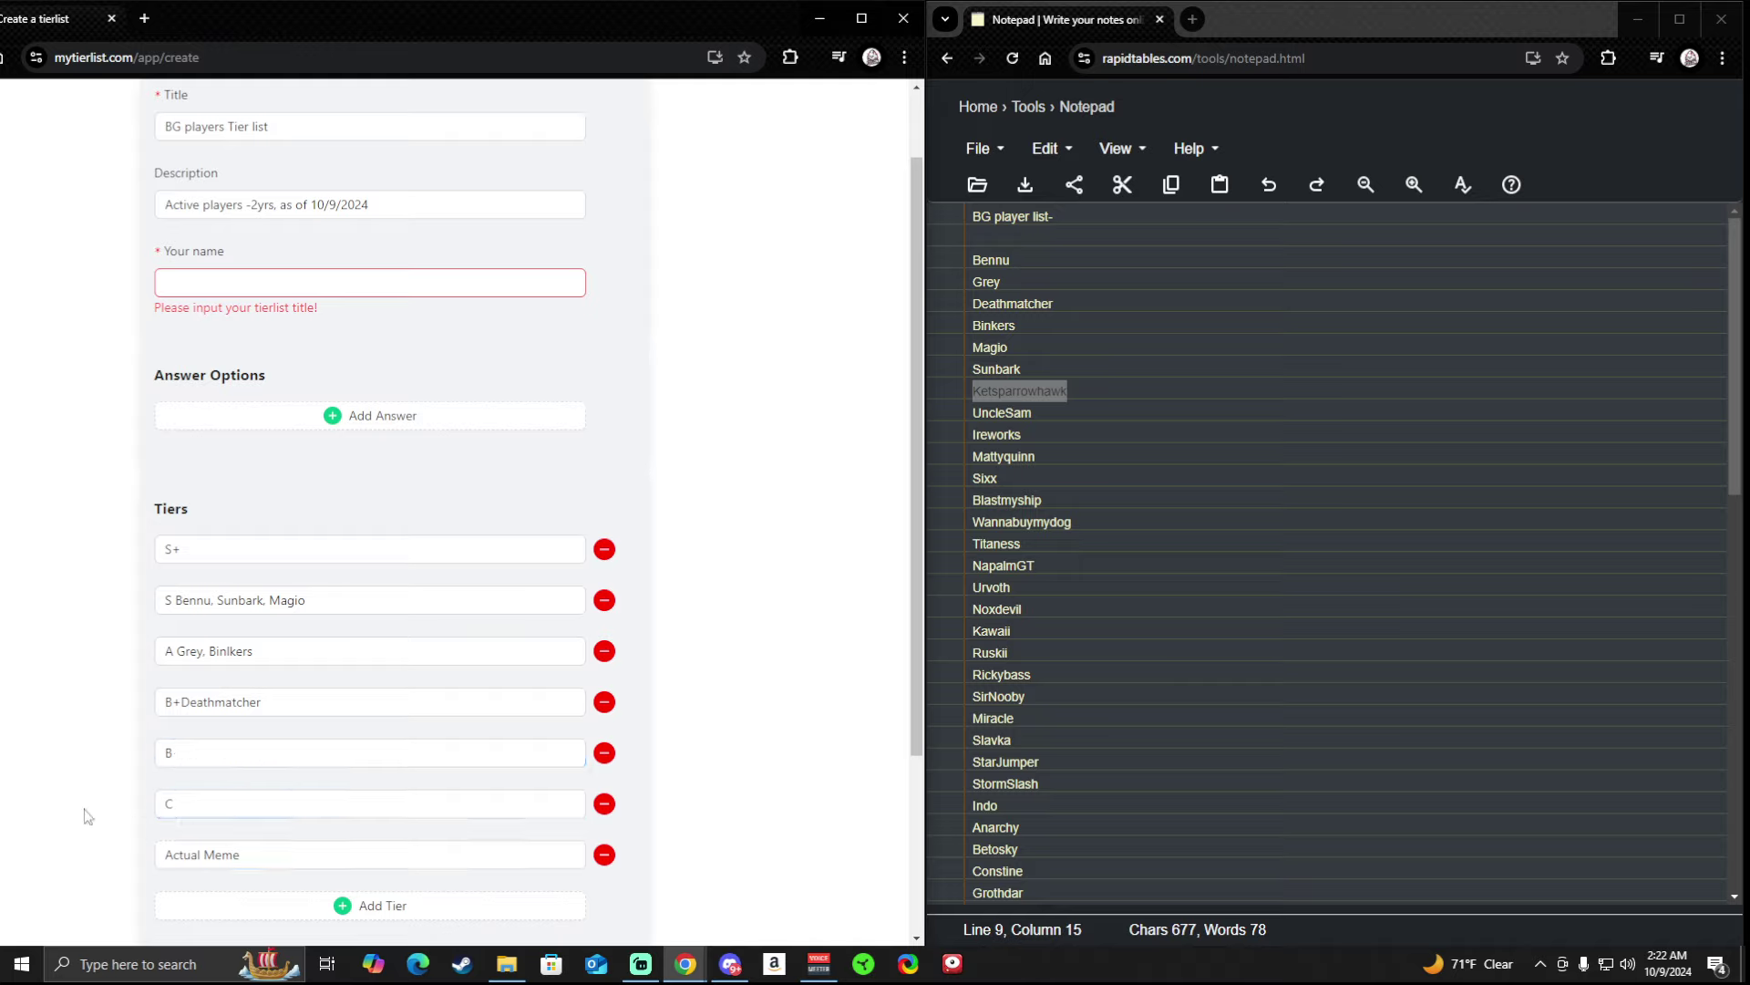
left_click(212, 754)
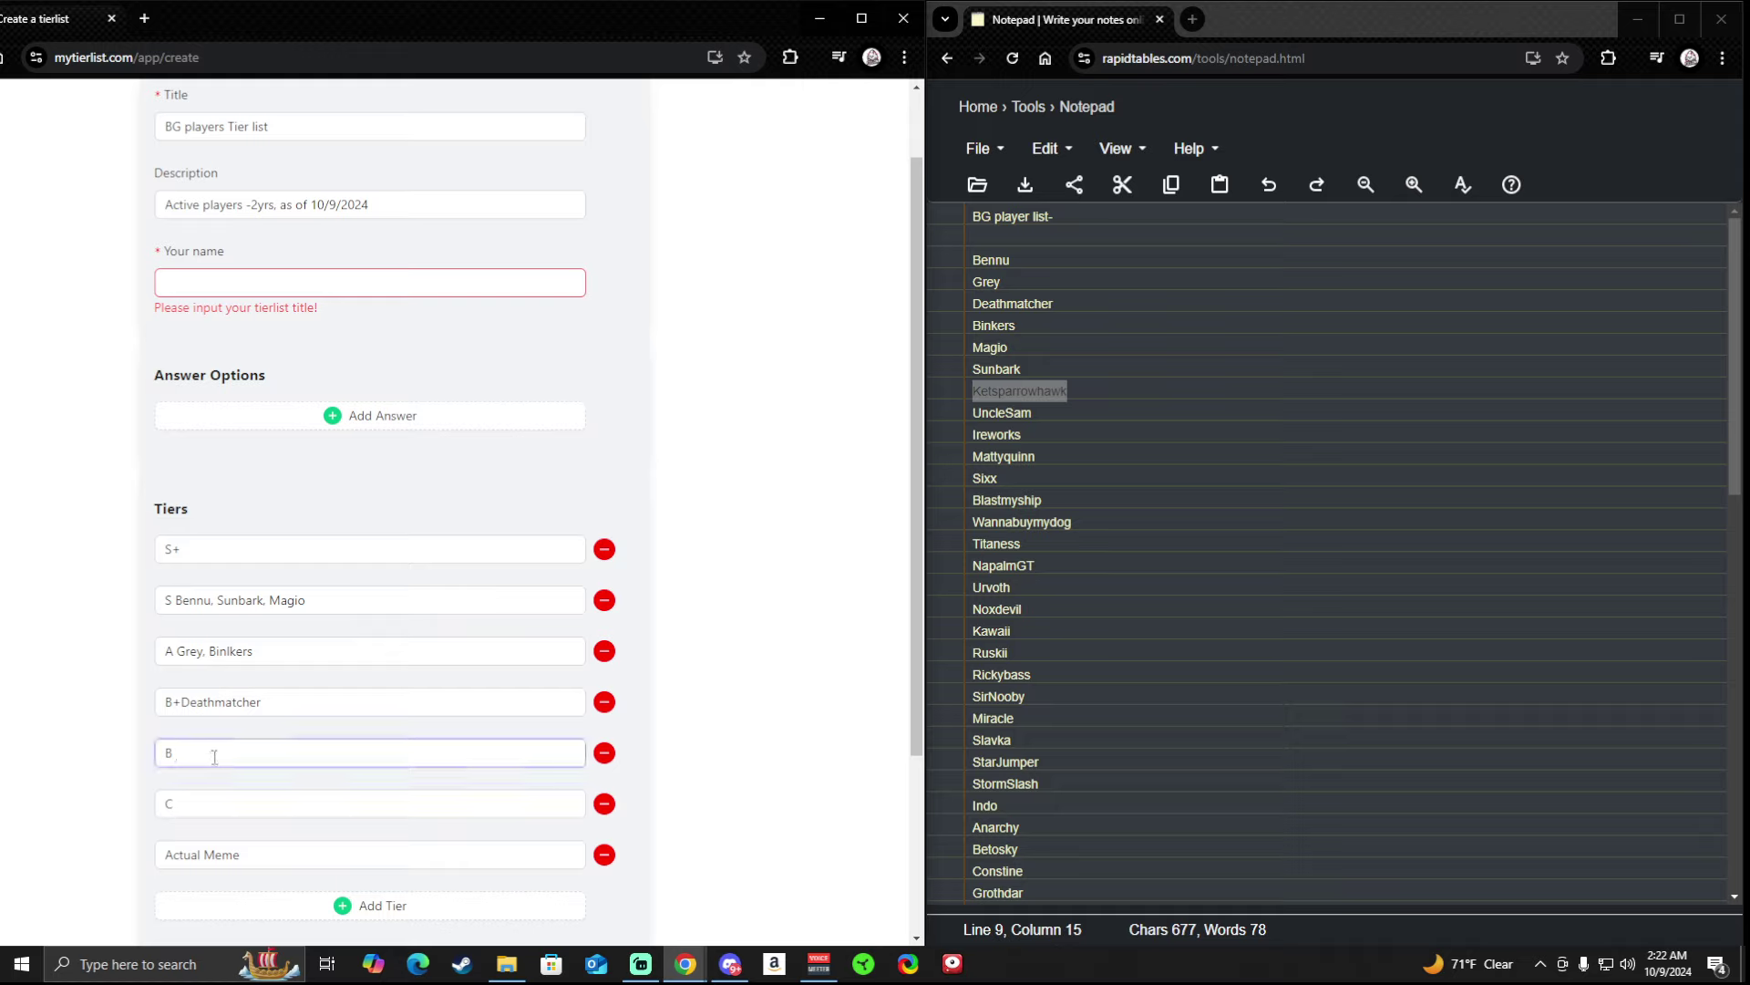
type("Ketsparrow")
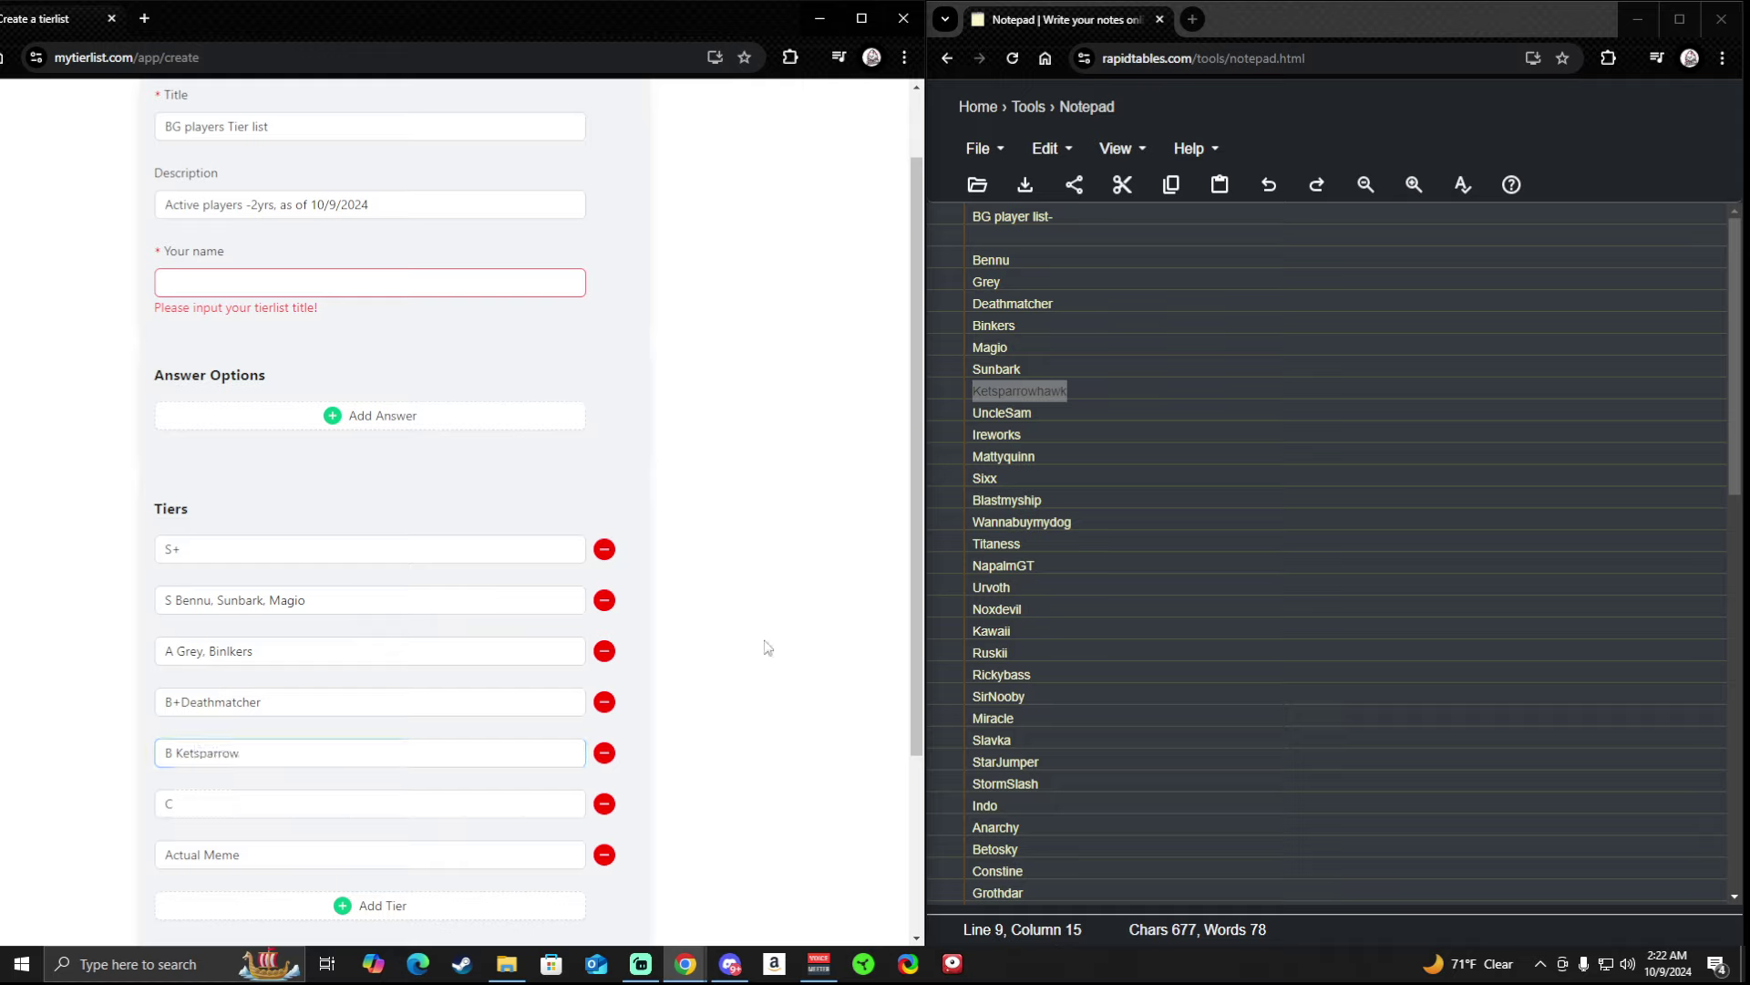
Mark UncleSam in the notepad list and insert "UncleSam," before Deathmatcher in the B+ tier, spaced from the label.
double_click(1049, 412)
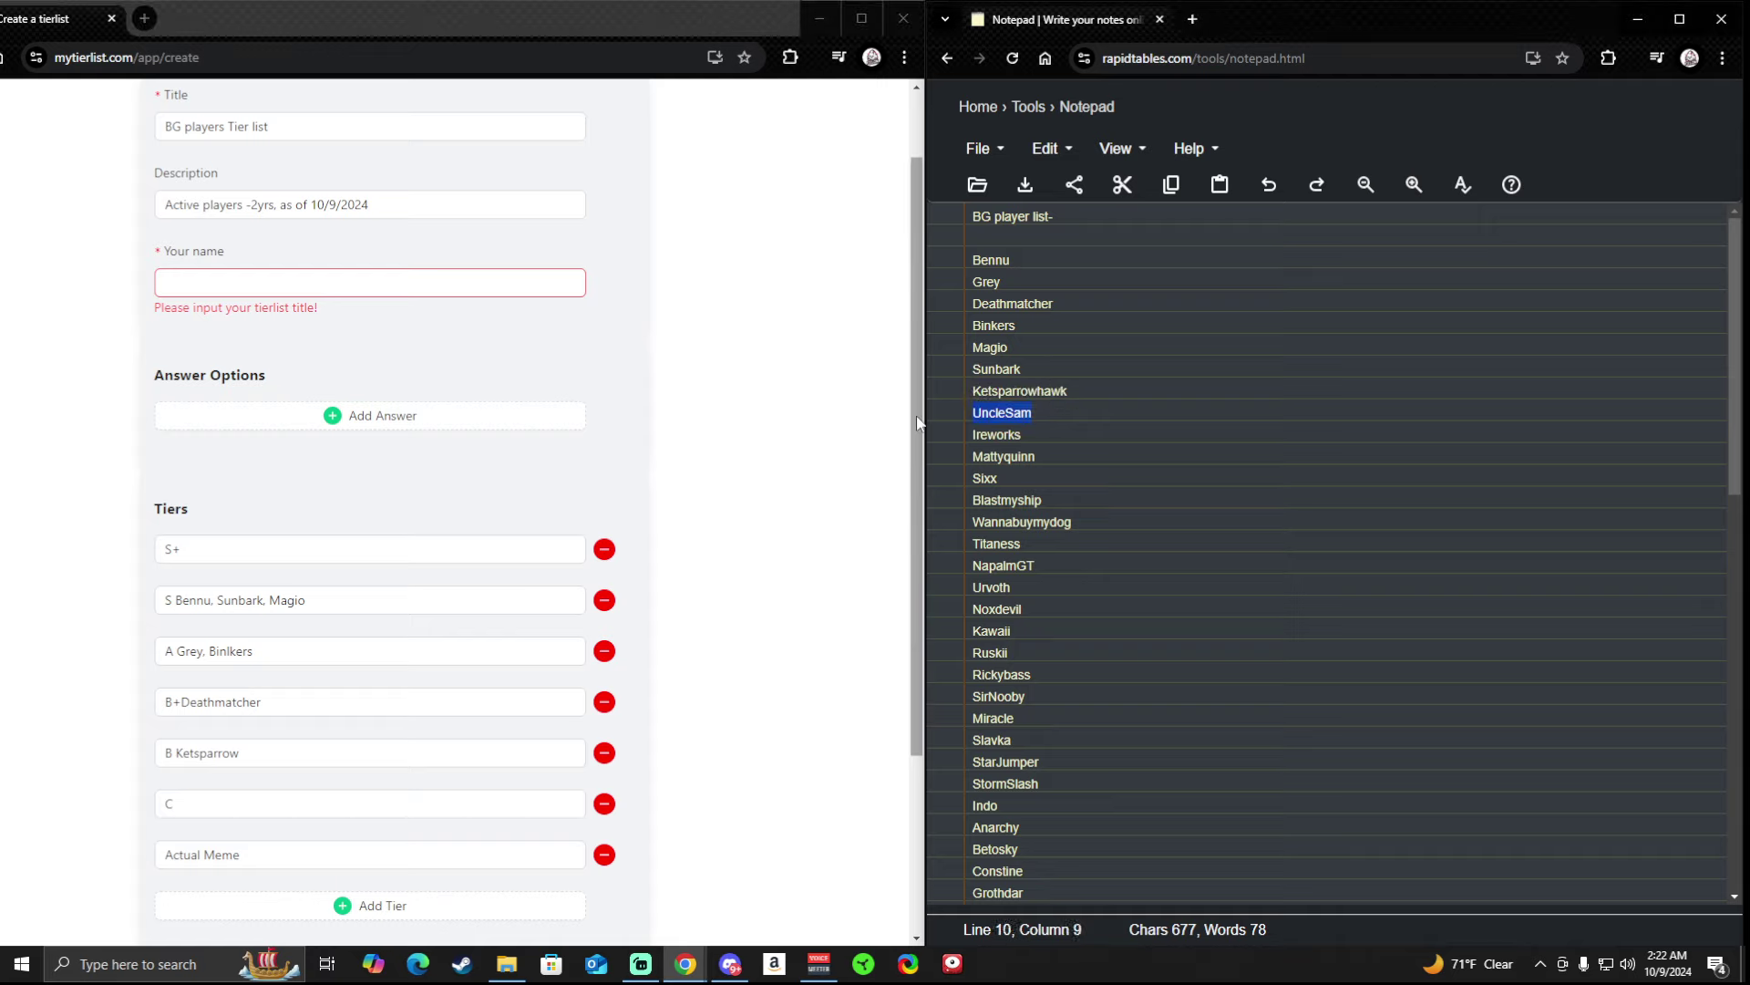
left_click(168, 709)
left_click(179, 706)
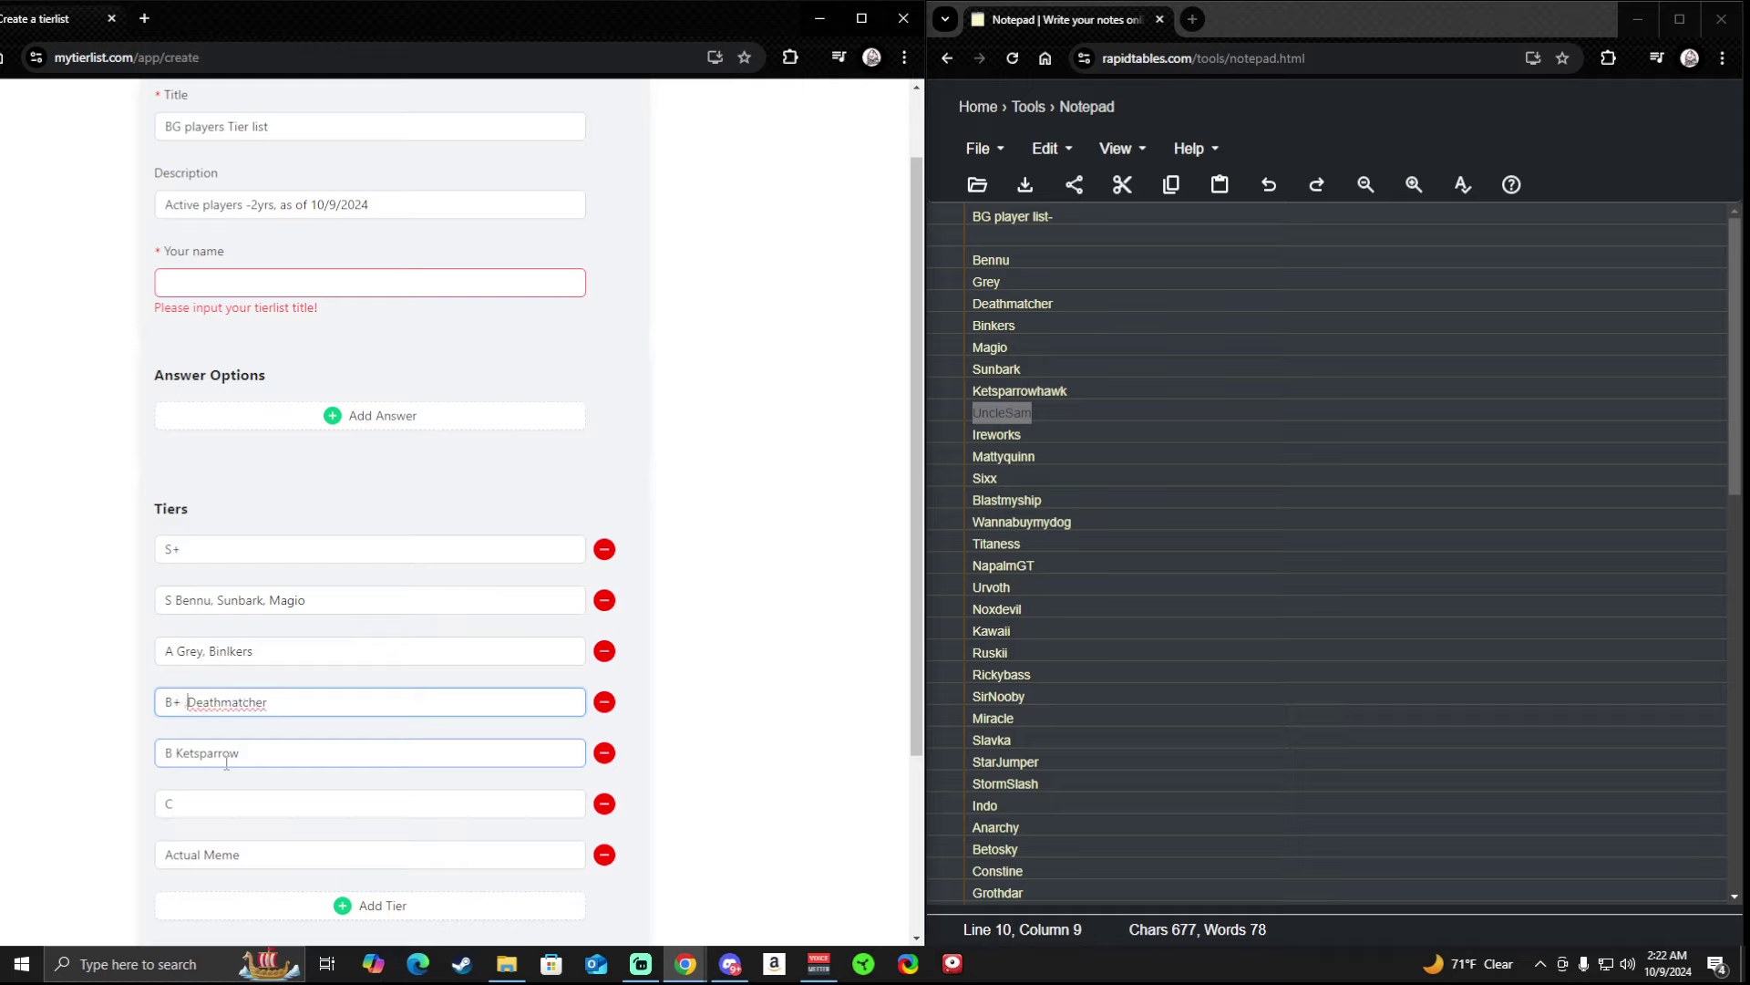
key("Delete")
type("Uncle=")
key("BackSpace")
type("Sam")
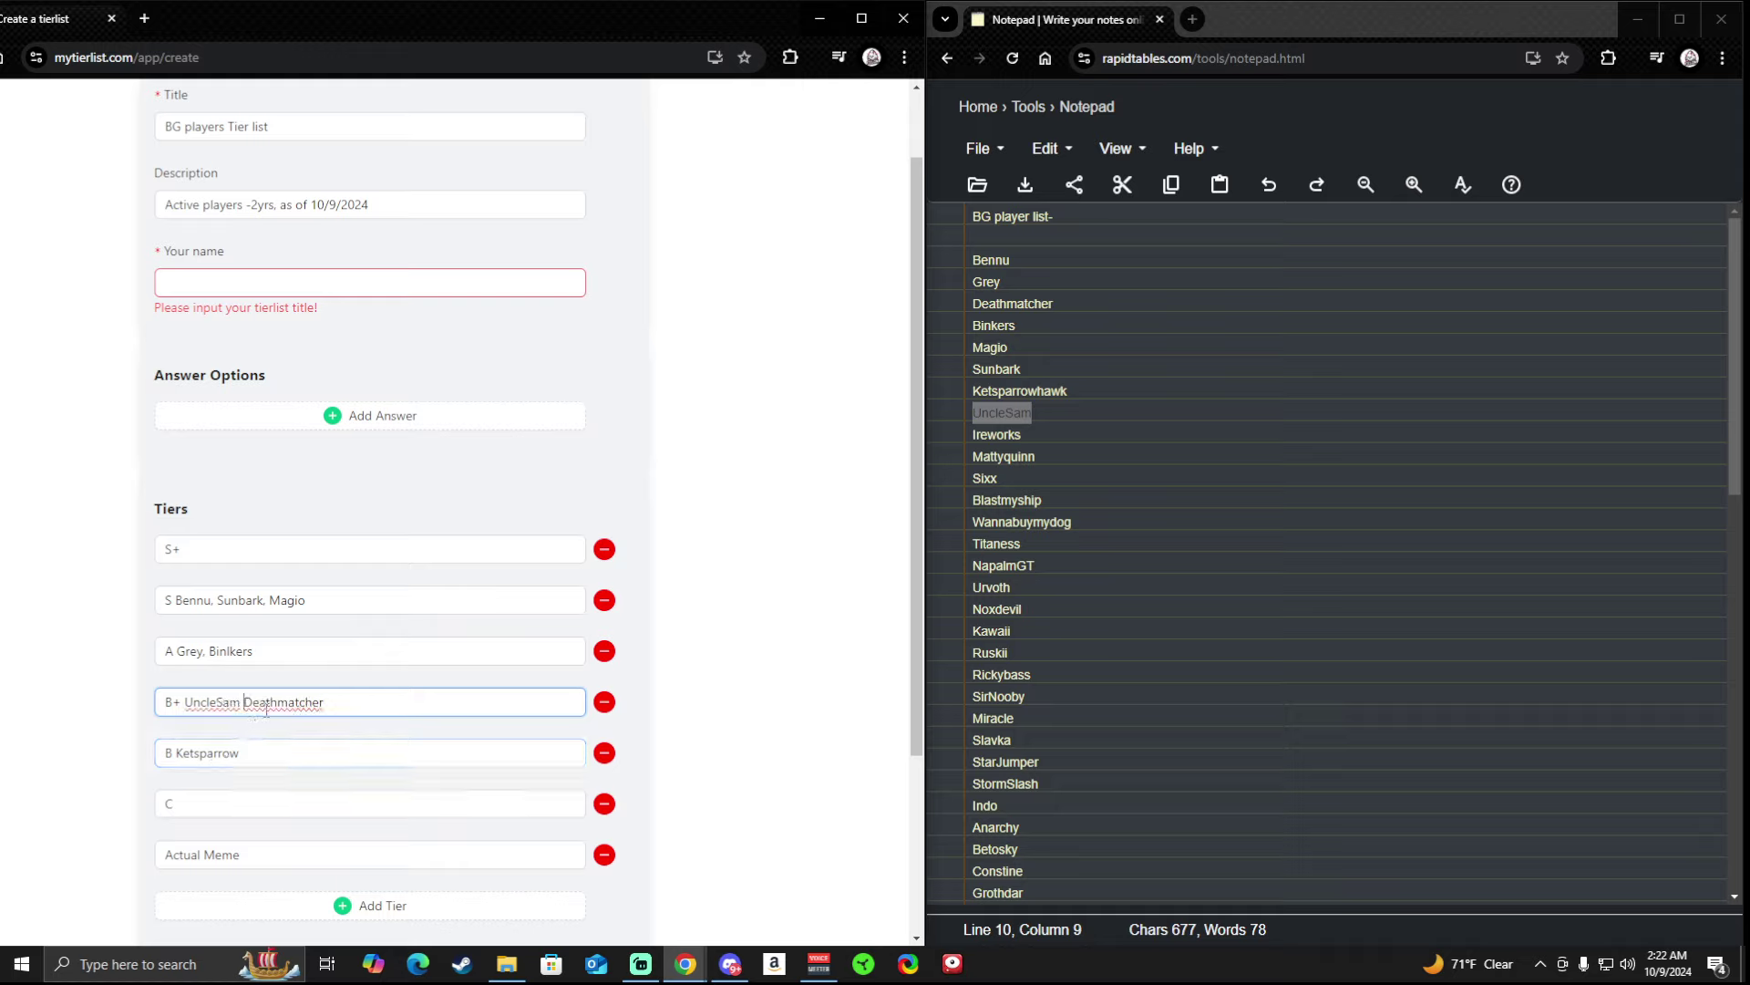
key("BackSpace")
type(",")
Mark Ireworks in the notepad list and append ", IroWorks" after Deathmatcher in the B+ tier.
double_click(1012, 438)
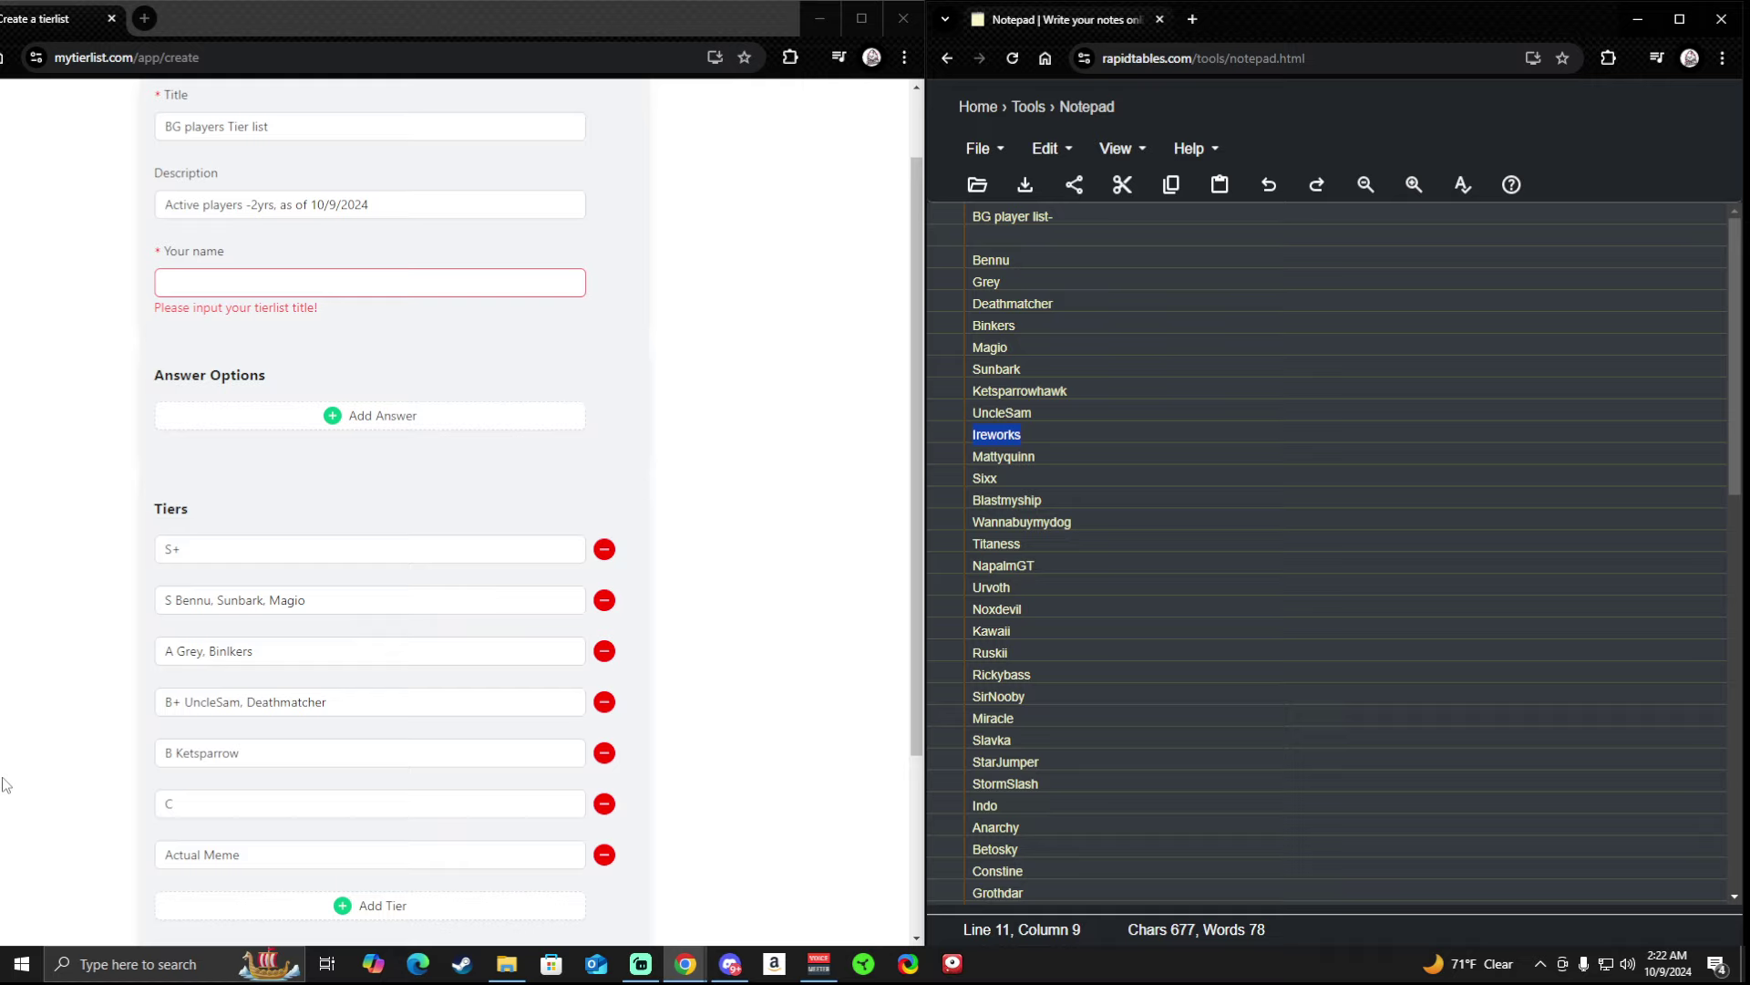
left_click(385, 715)
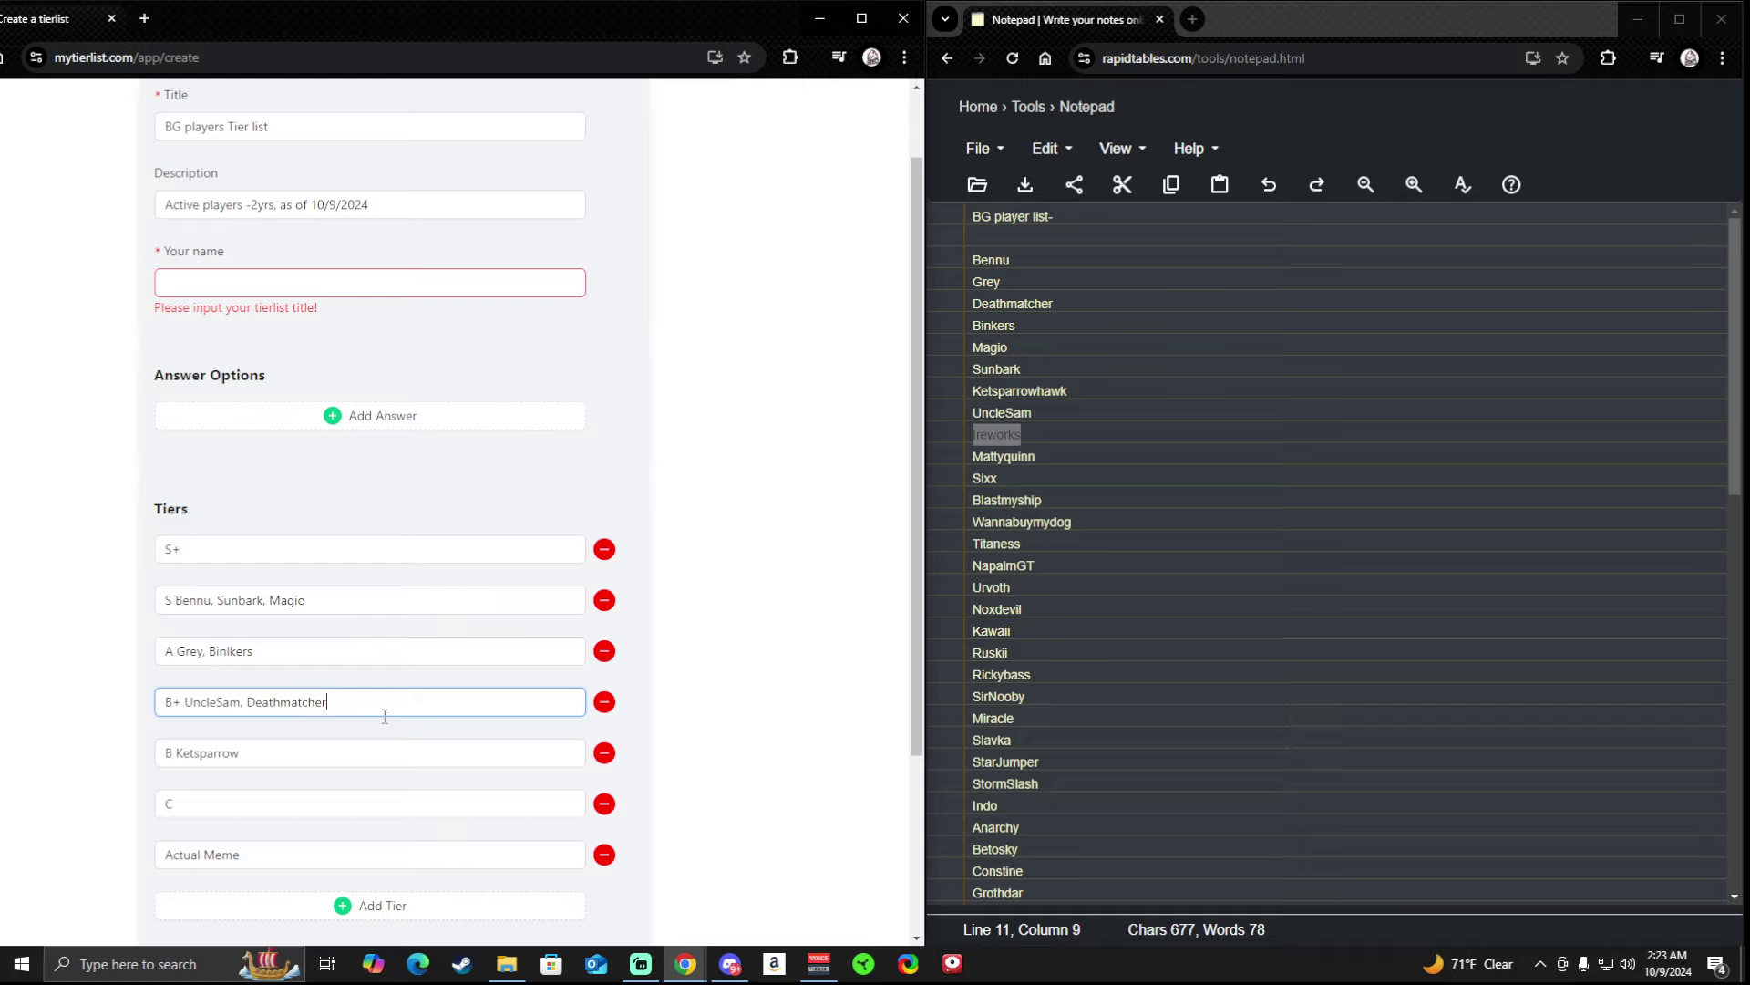
type(", IroWorks")
Mark Mattyquinn in the notepad list and append ", MattyQuinn" to the end of the A tier.
left_click_drag(1040, 457, 973, 464)
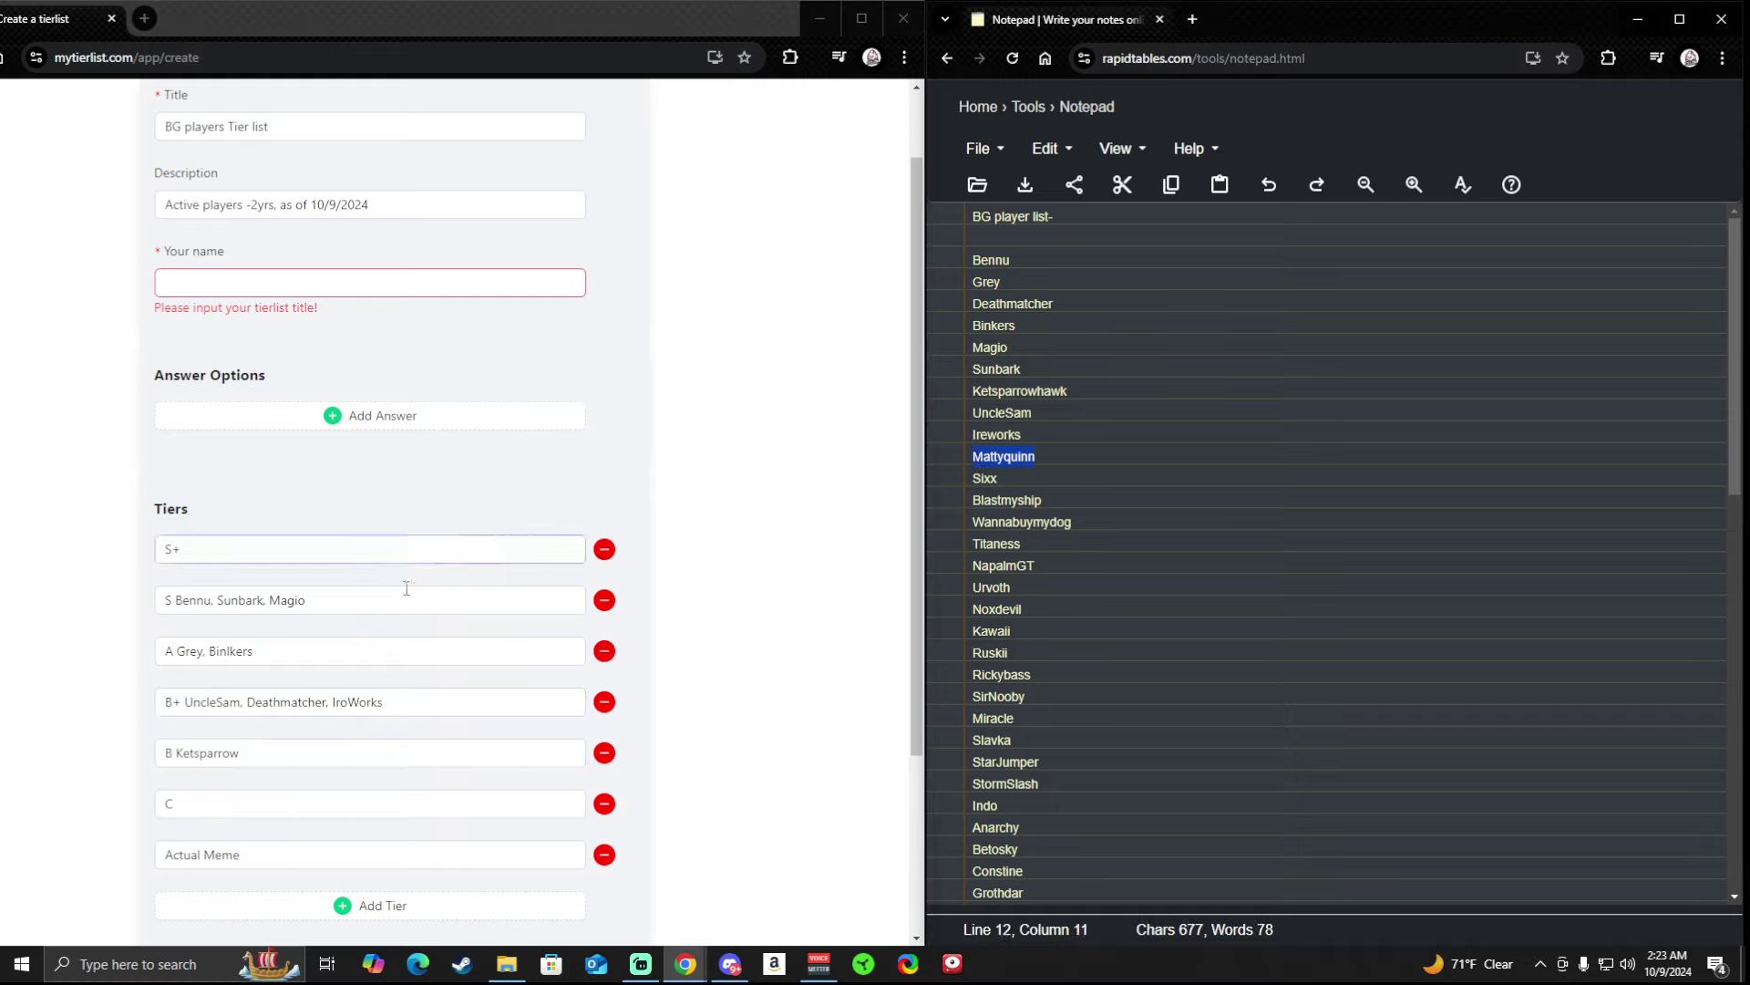
left_click(305, 652)
type(", ")
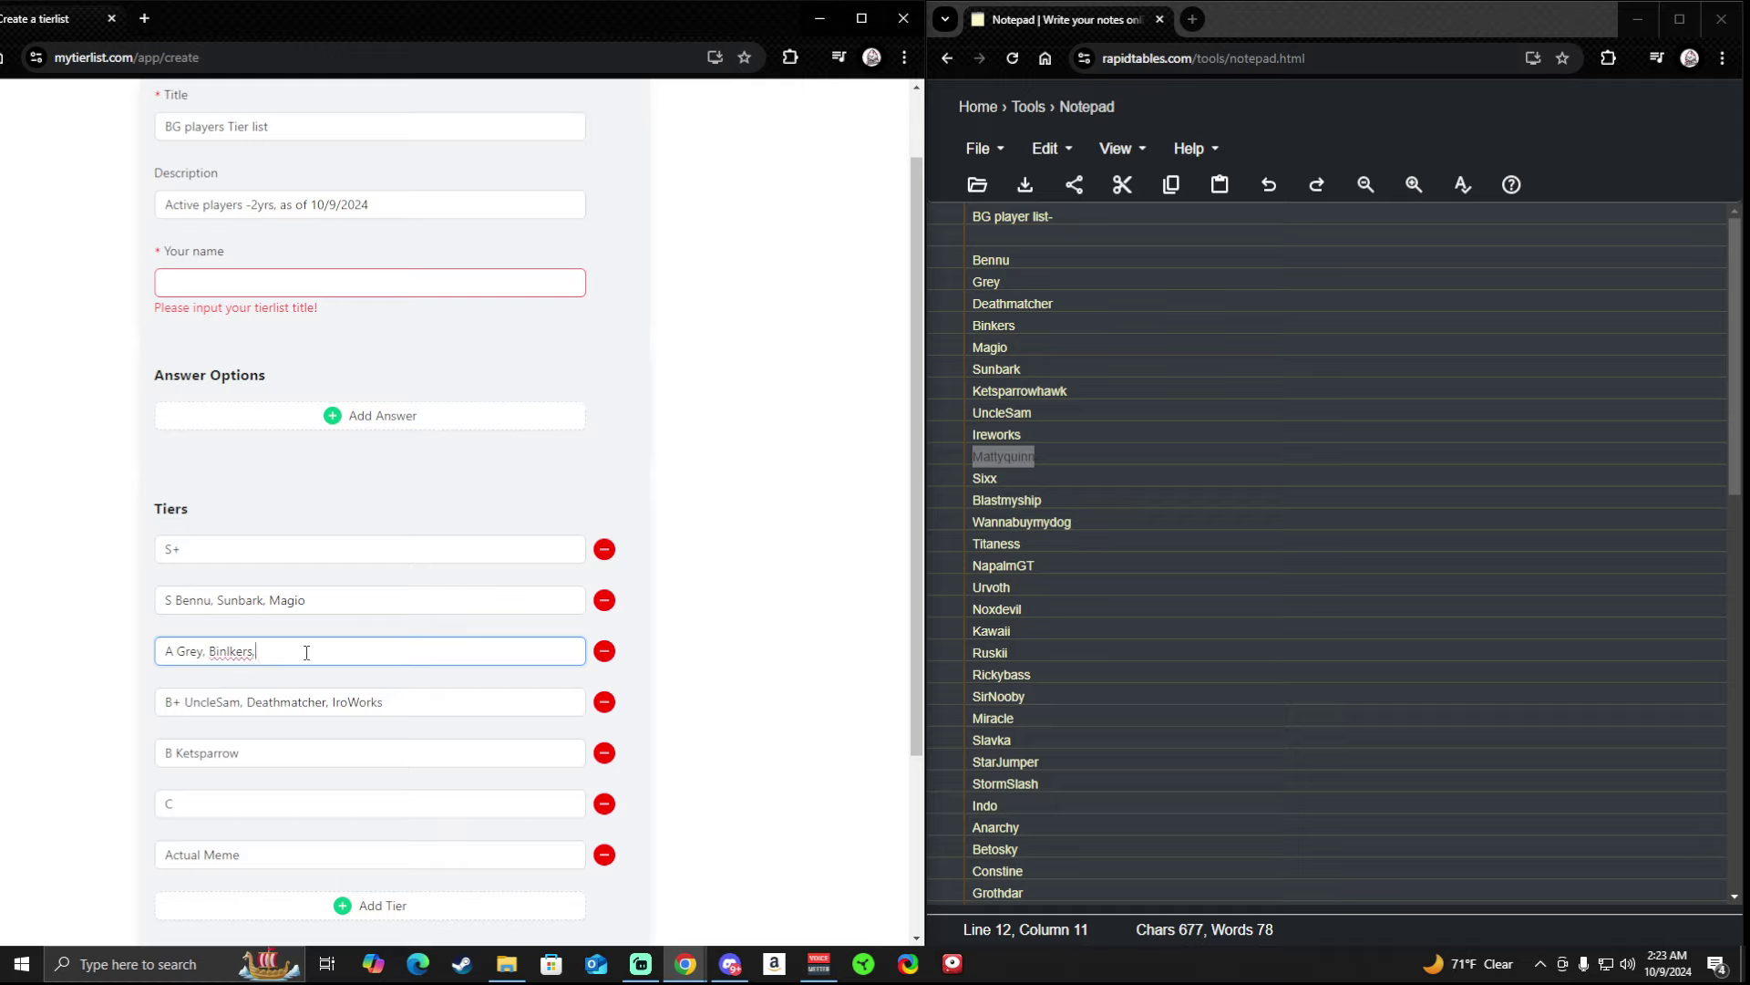
type("MattyQuinn")
Mark Sixx in the notepad list and append ", Sixx" after IroWorks in the B+ tier.
left_click_drag(1003, 479, 950, 484)
left_click(433, 706)
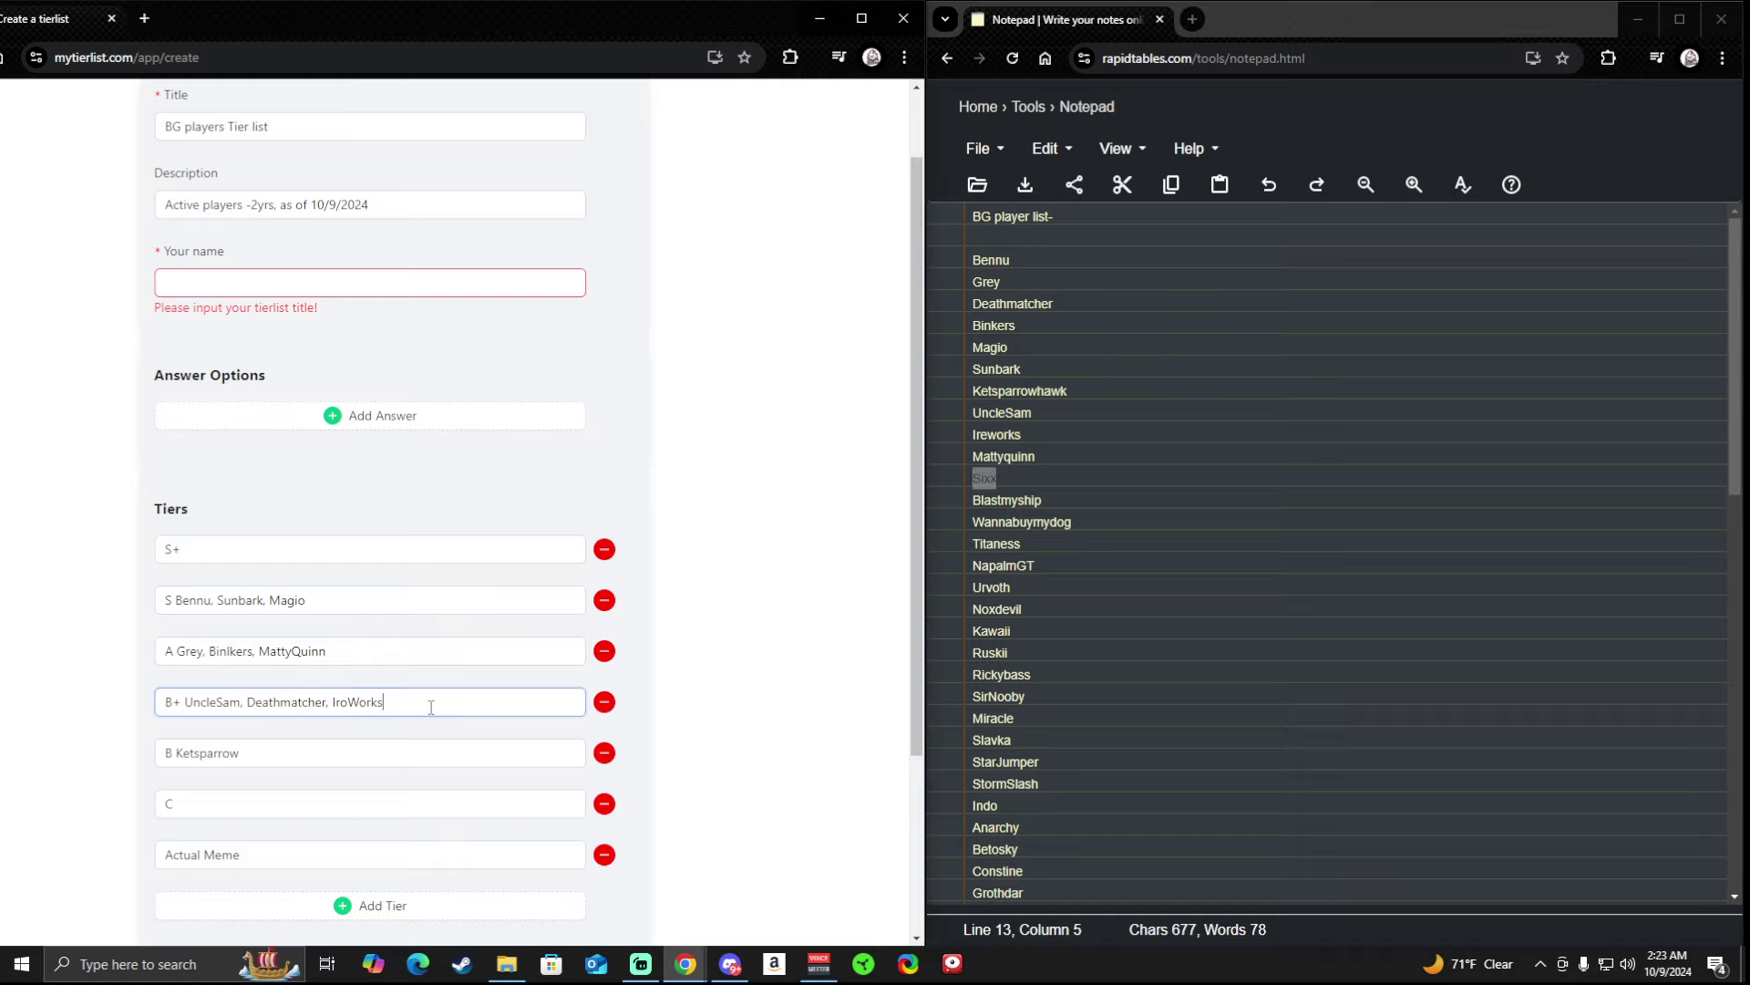
type(", Sixx")
left_click(857, 624)
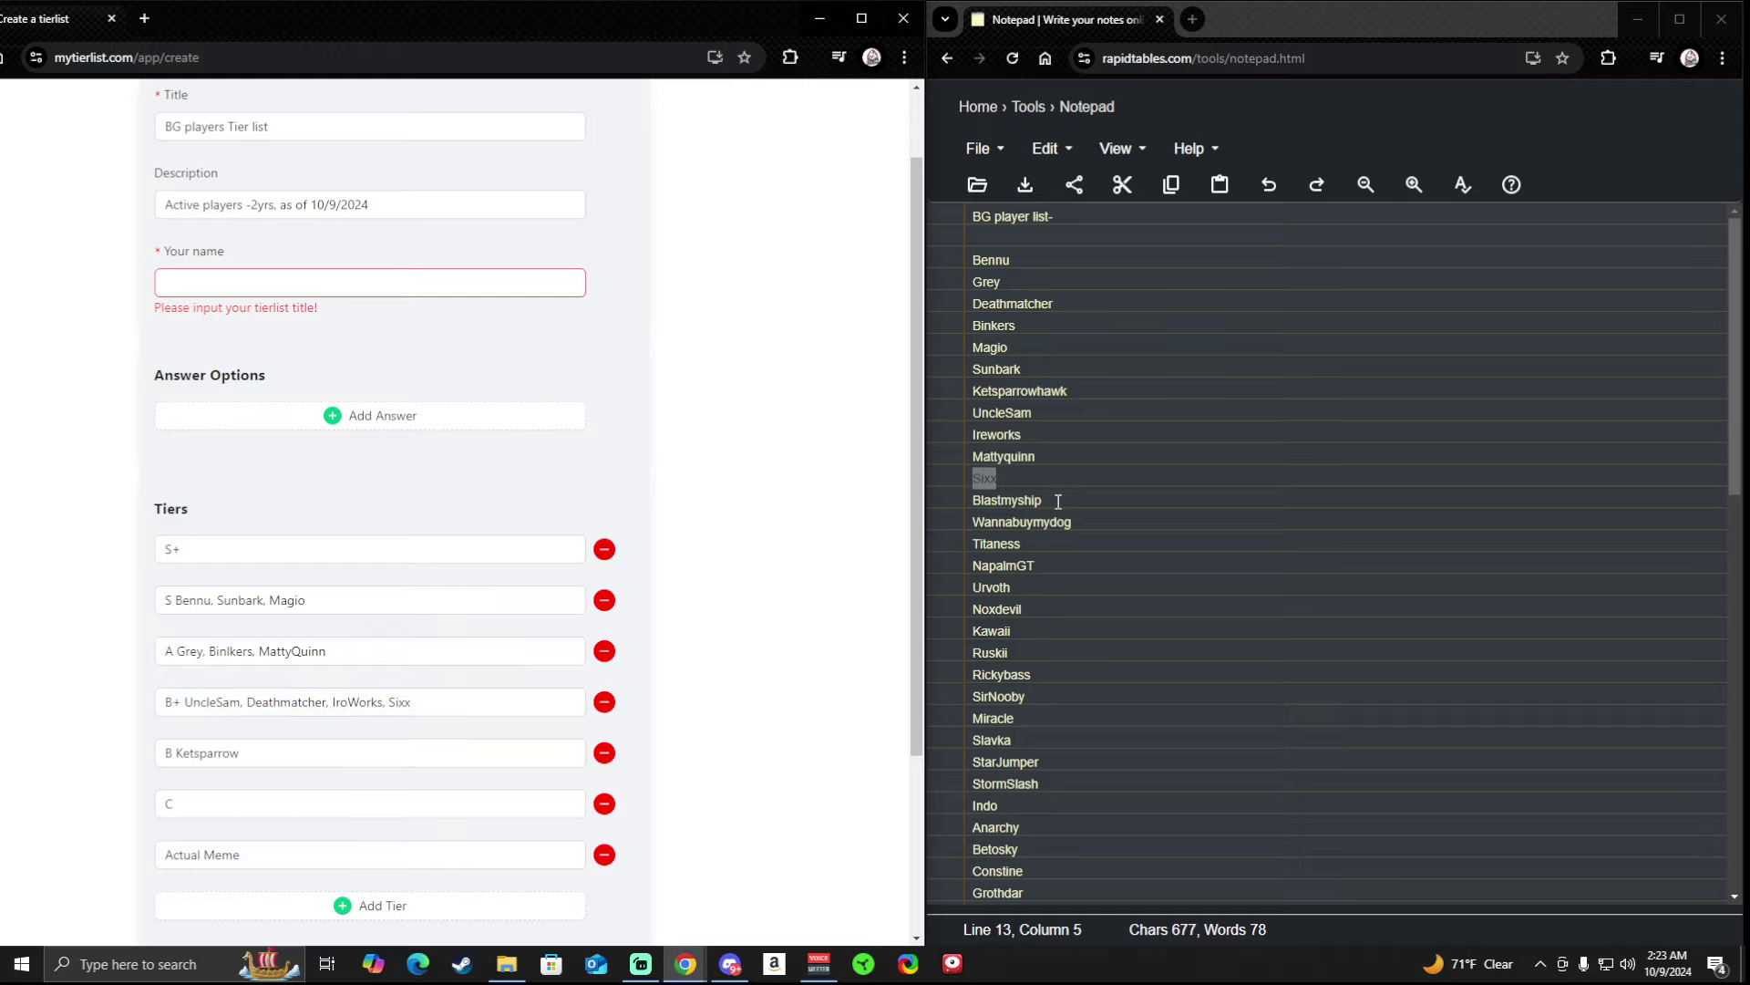
Mark Blastmyship in the notepad list and insert "Blastmuship" between Sunbark and Magio in the S tier.
left_click_drag(1058, 502, 939, 504)
left_click(453, 644)
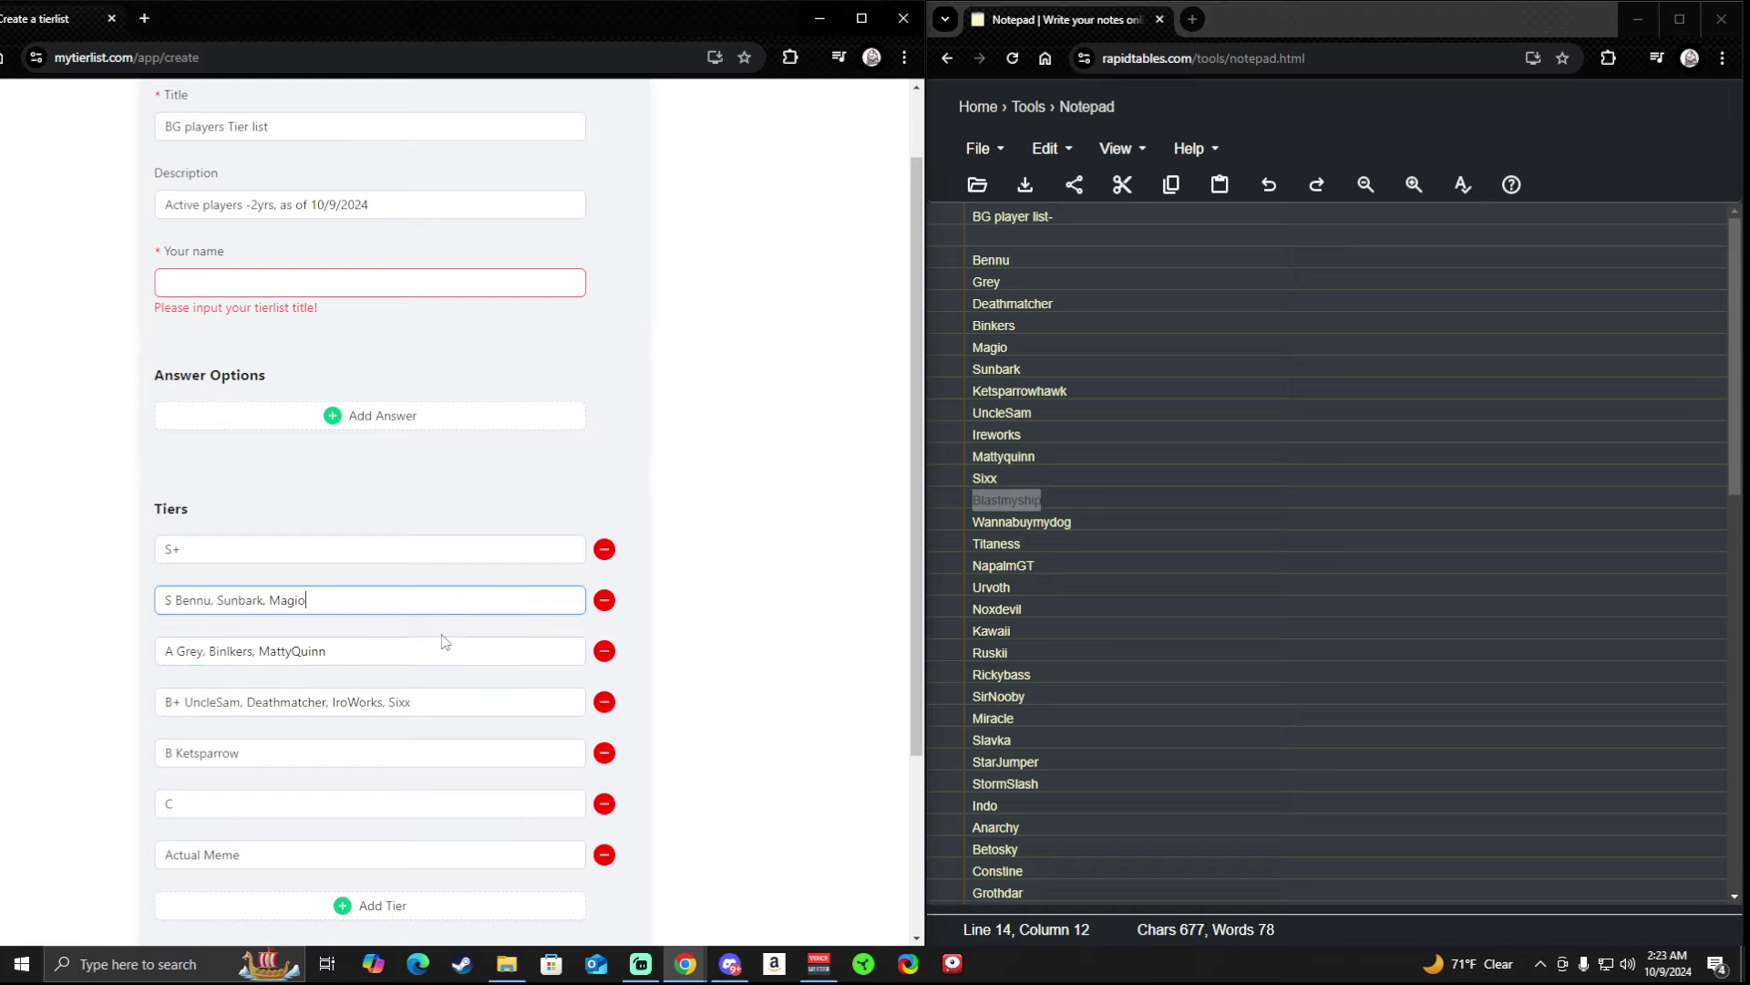
left_click(447, 600)
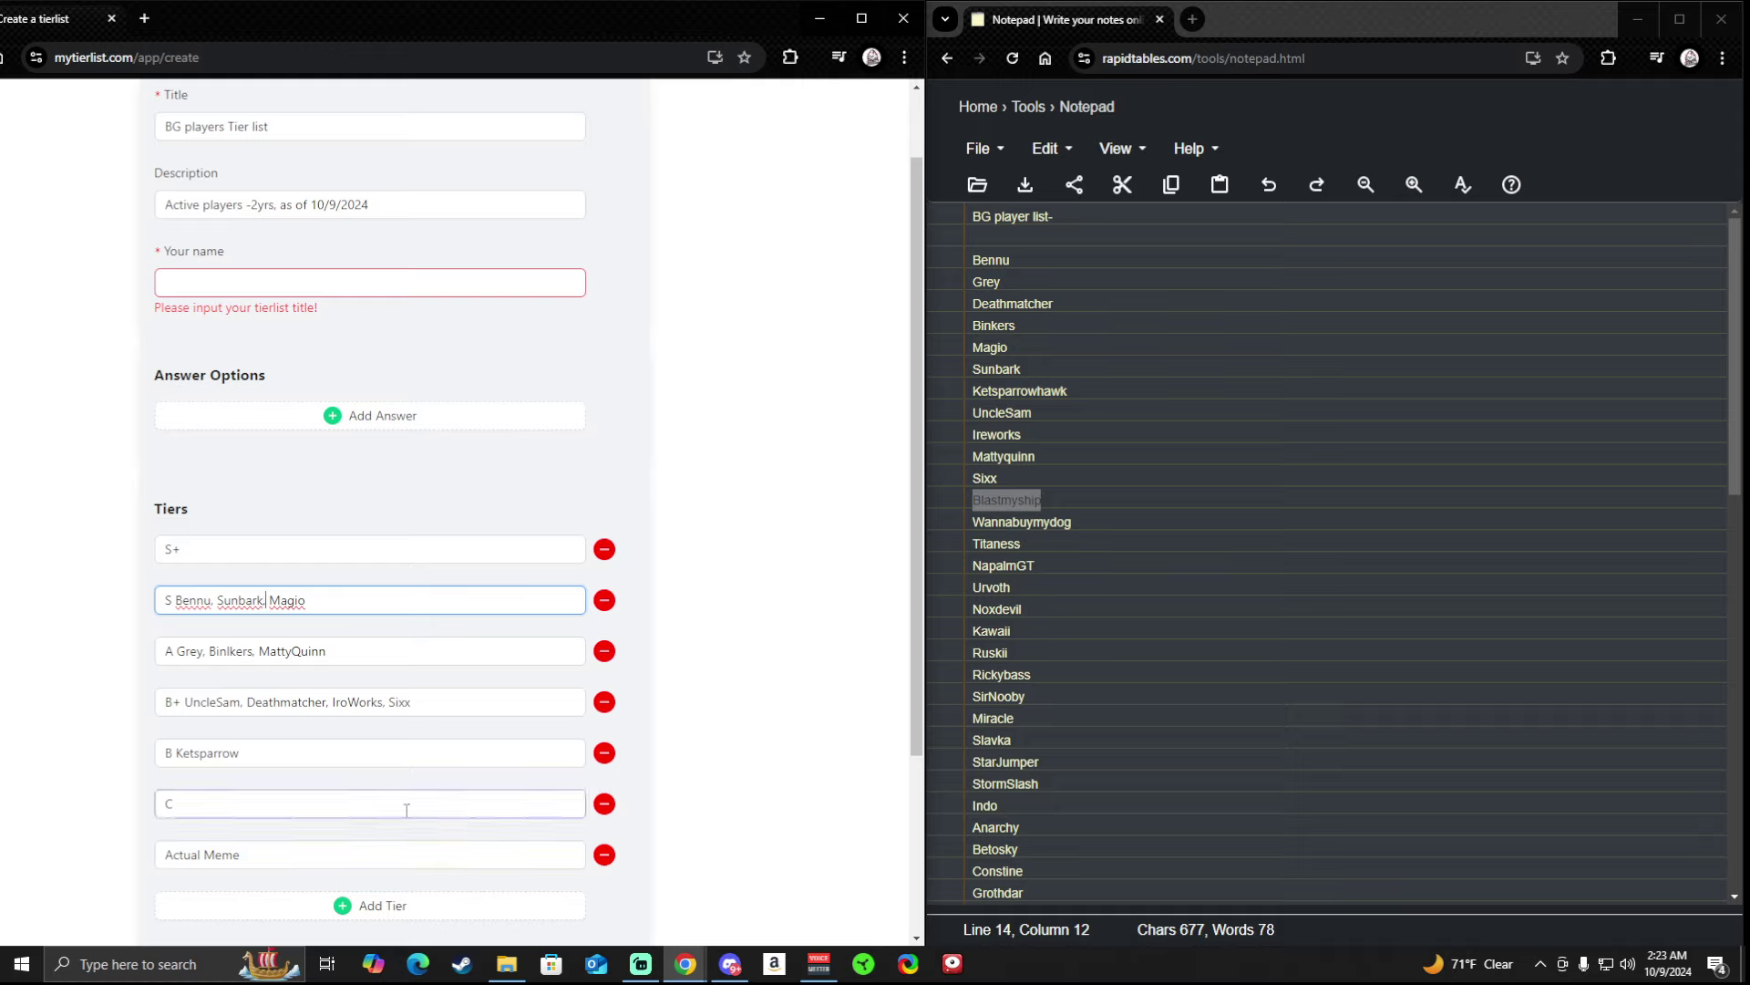
type("Blastmuship")
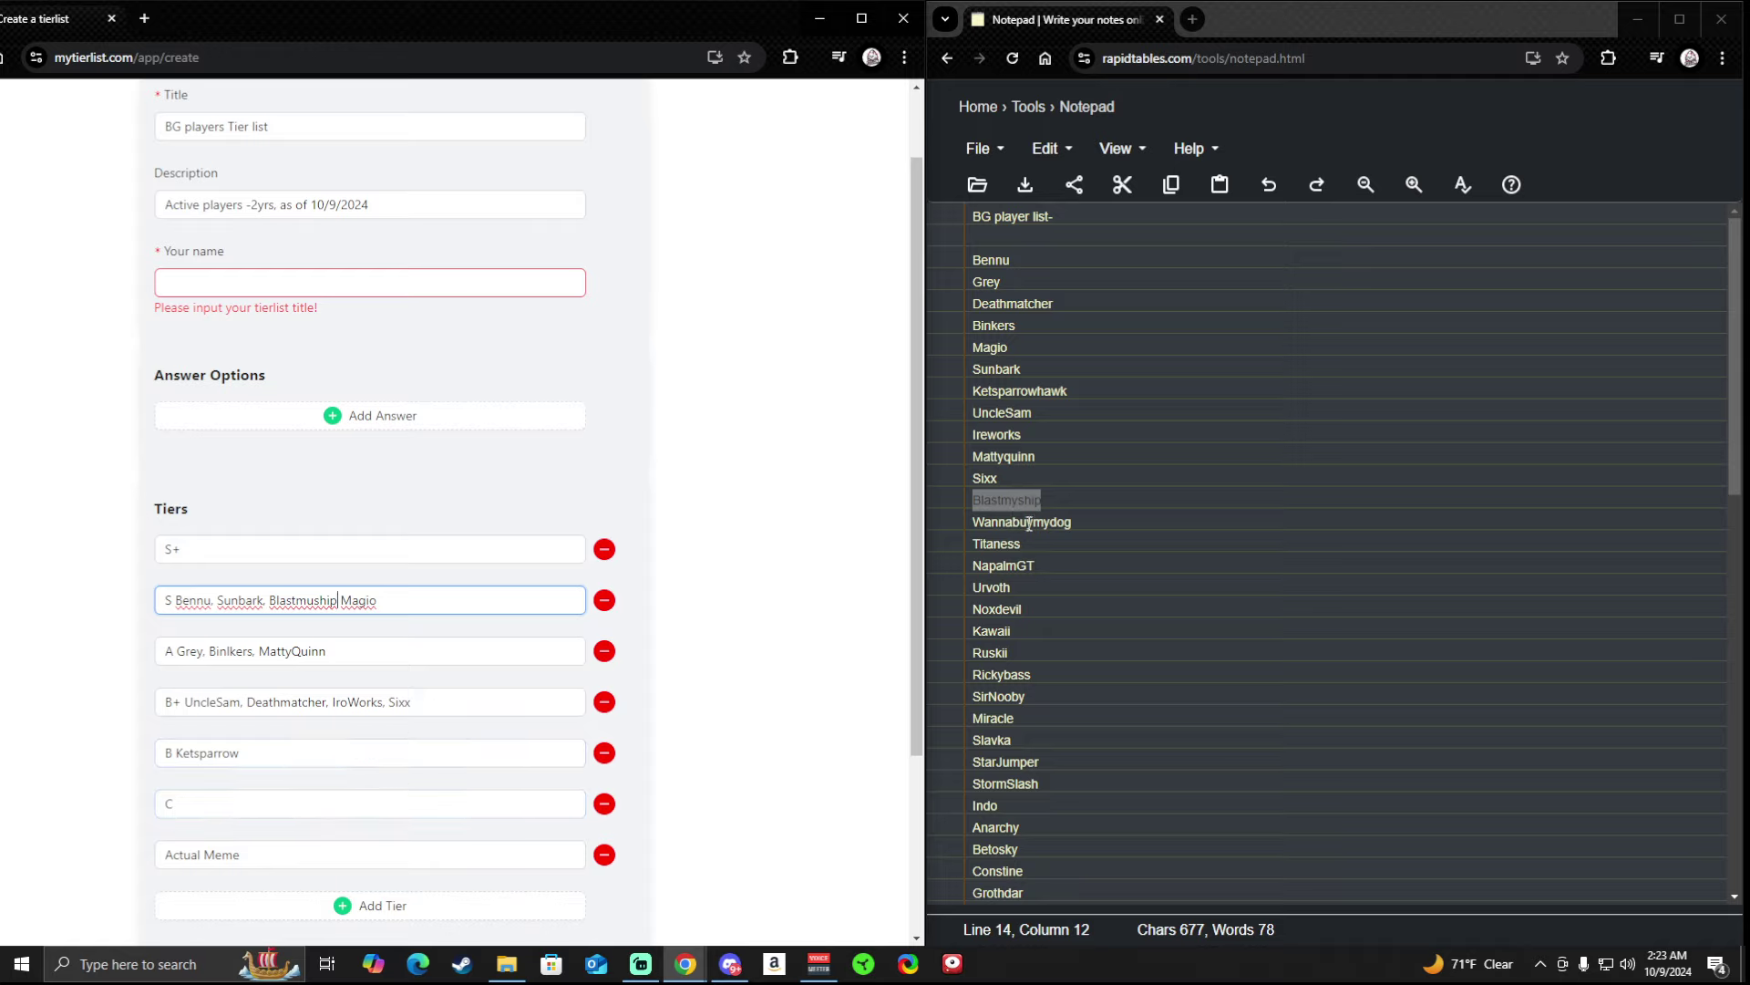
Mark Wannabuymydog in the notepad list and insert "Wannabuymydog," before UncleSam in the B+ tier.
double_click(975, 521)
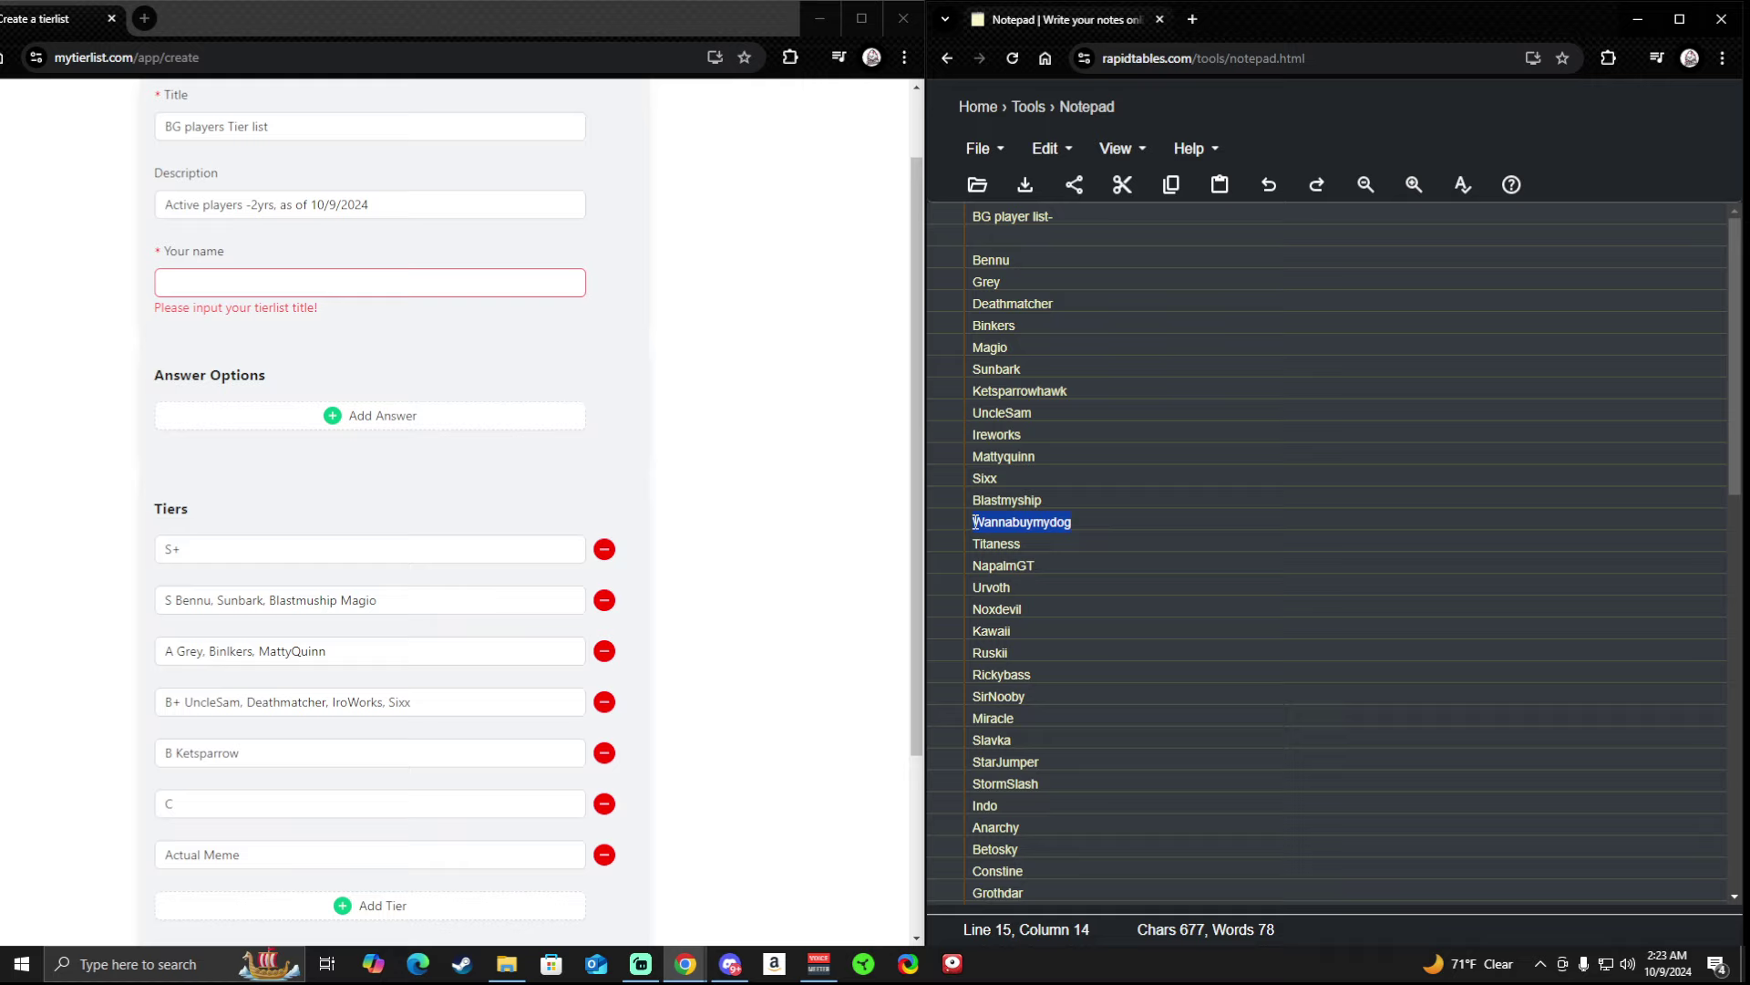
left_click(179, 702)
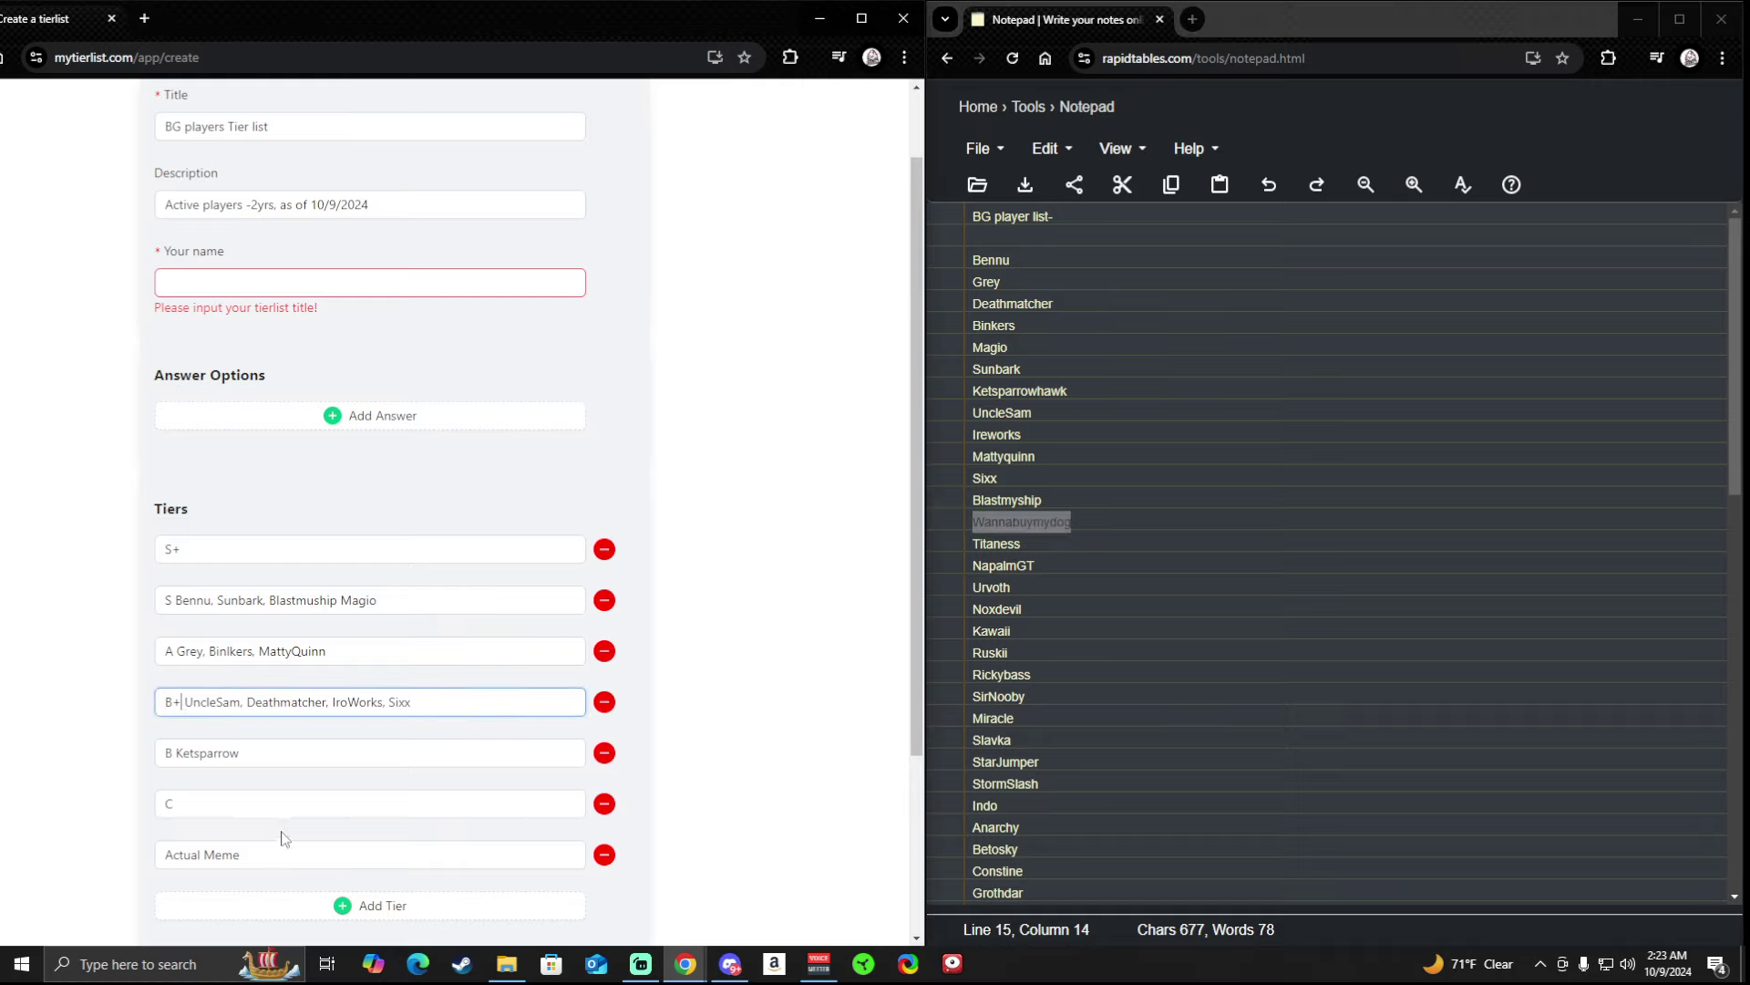
type("Wannabuy")
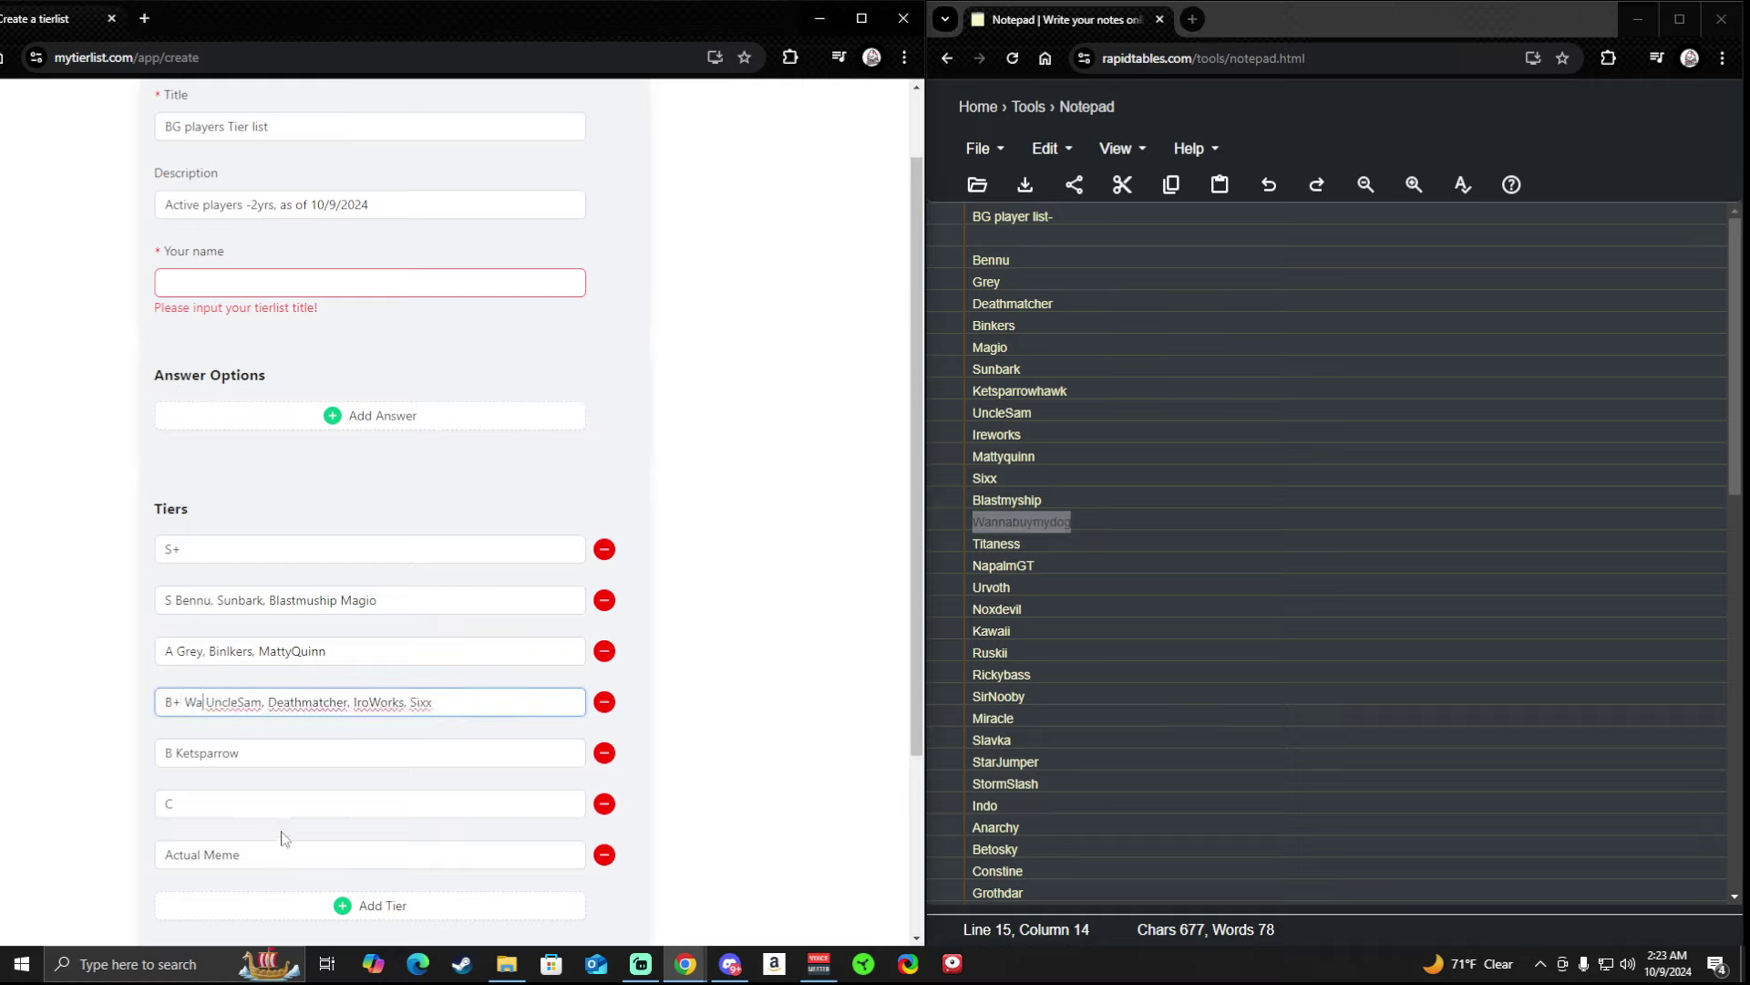
type("my")
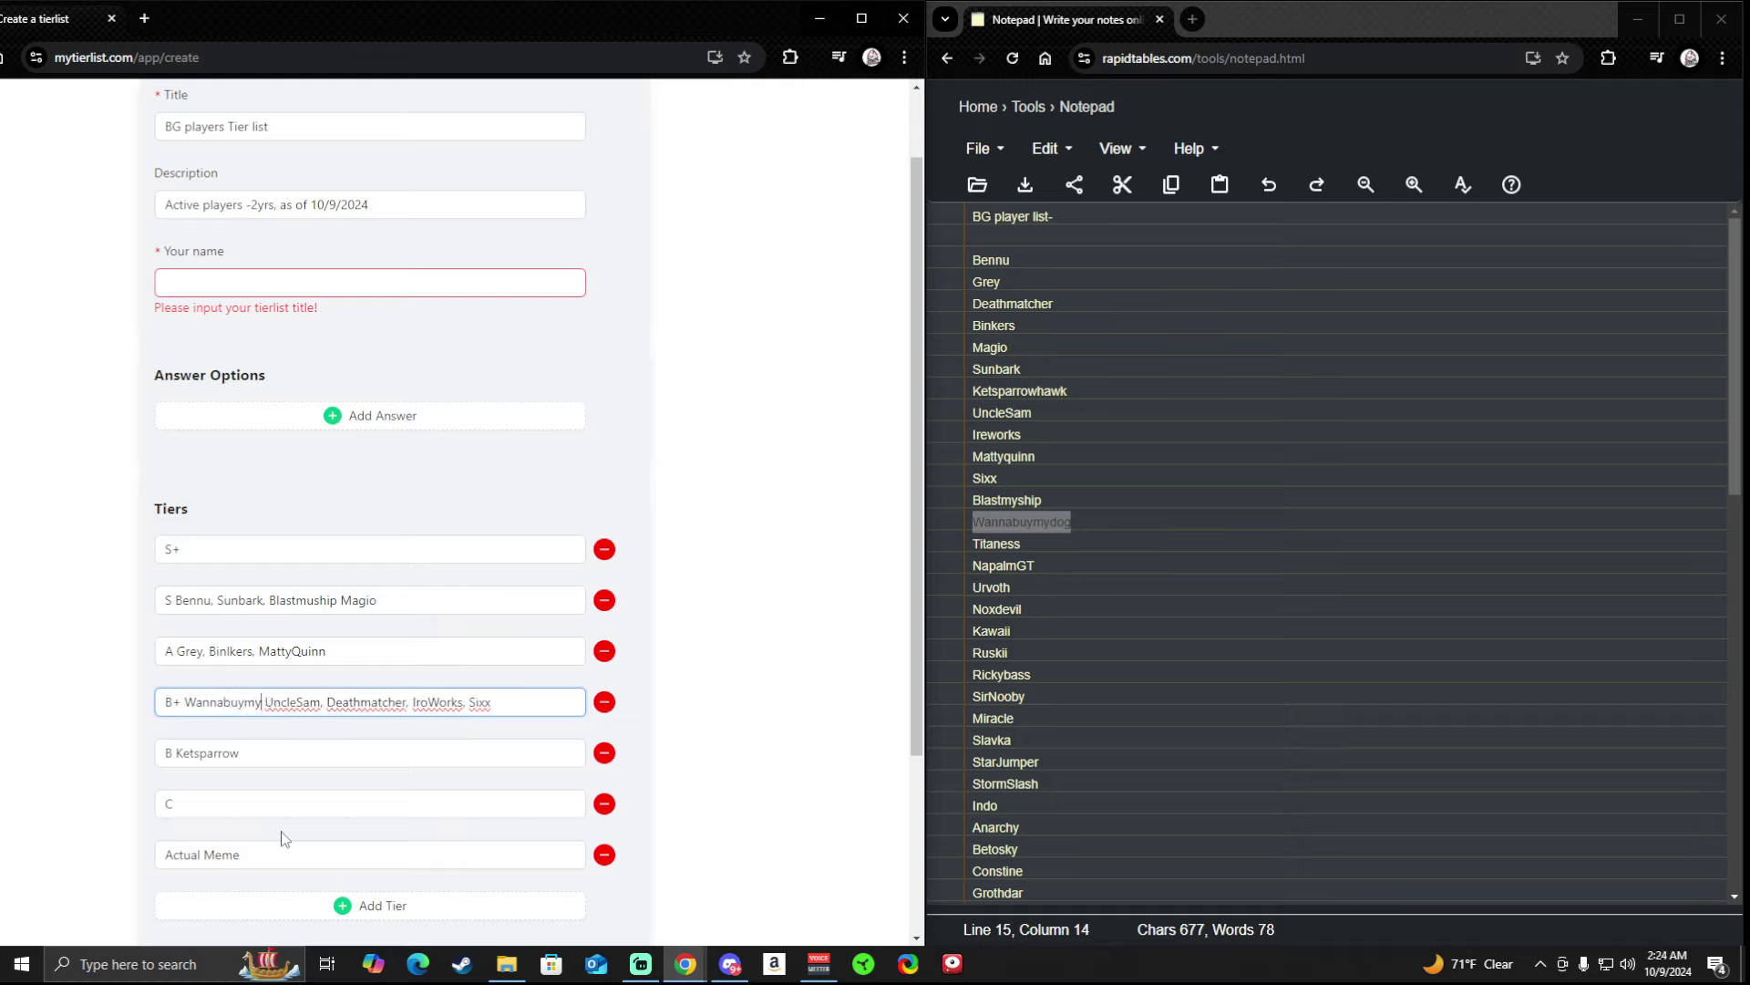
type("ddog")
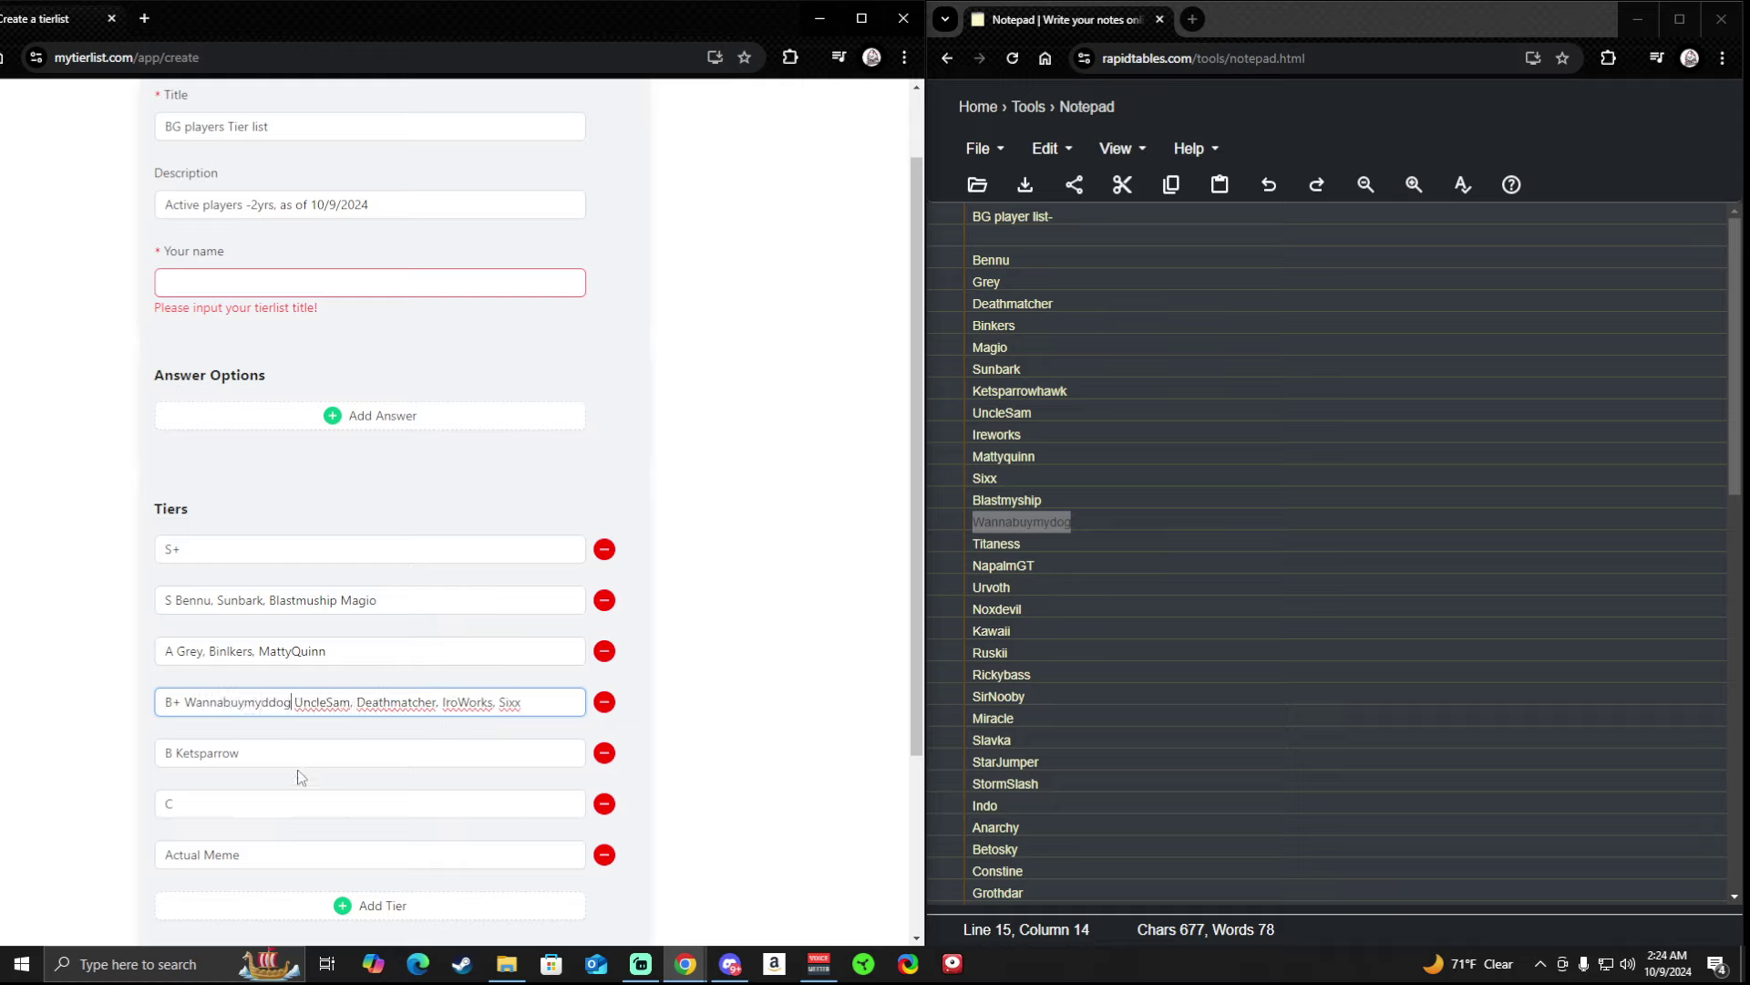
left_click(271, 702)
key("BackSpace")
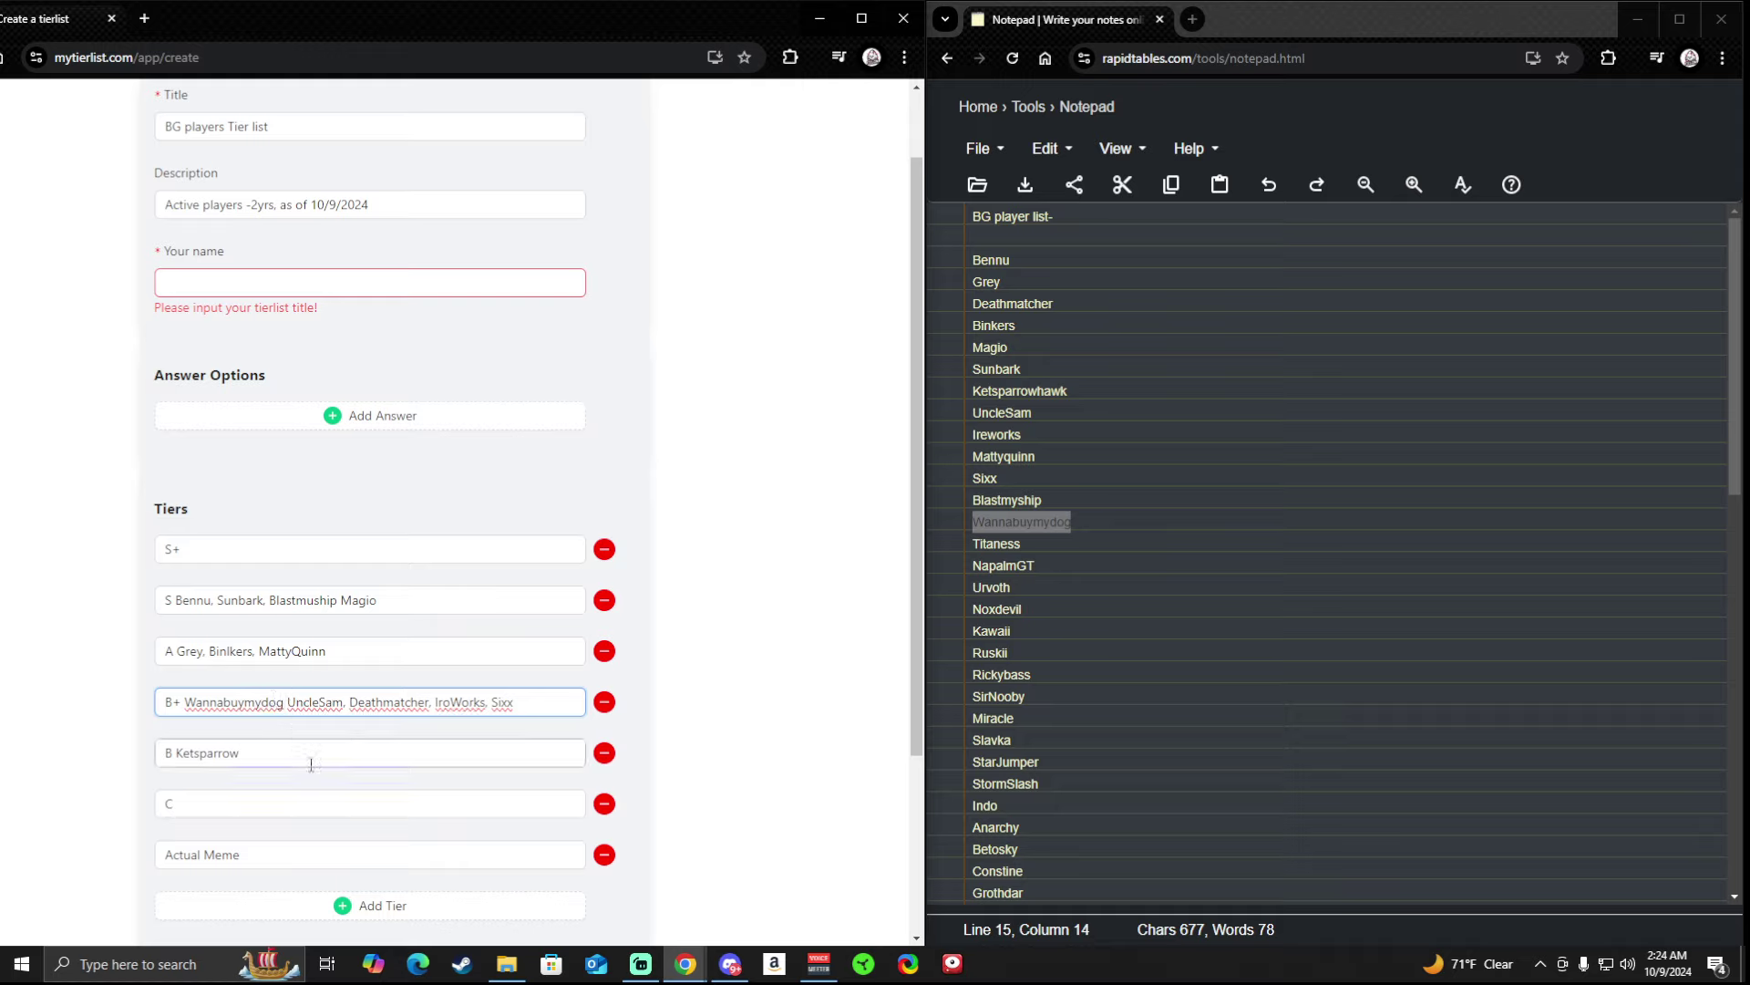
type(",")
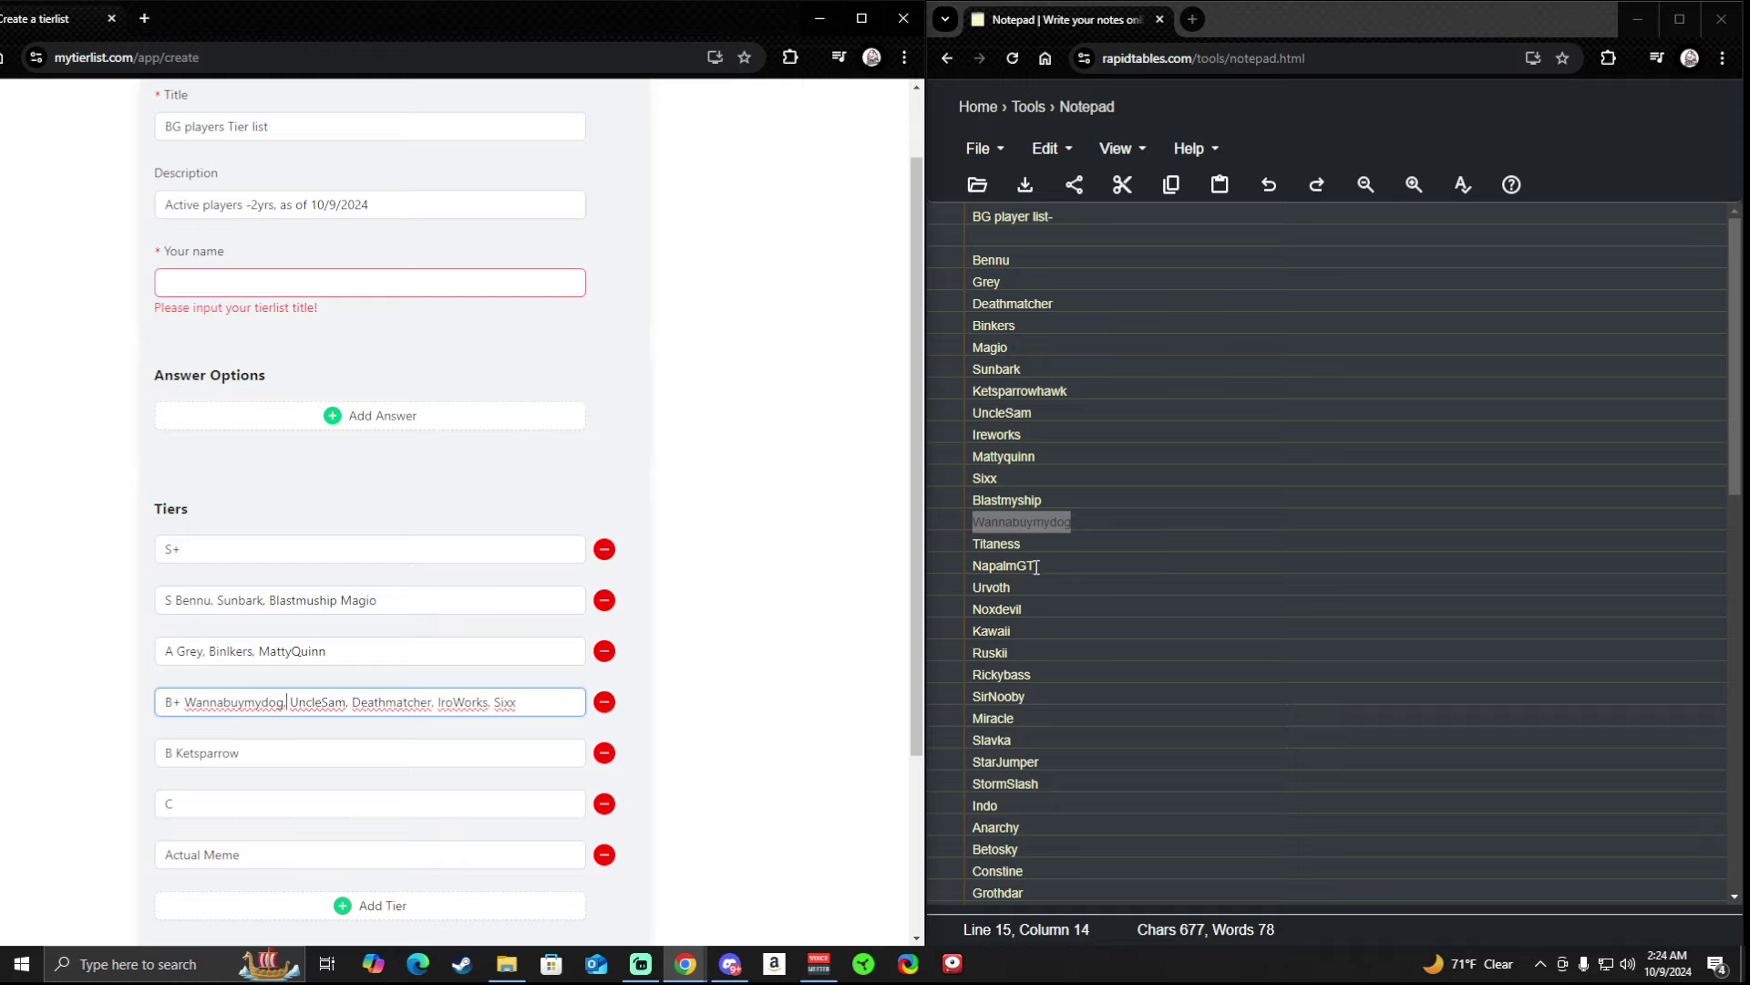
Mark Titaness in the notepad list, correct IroWorks to "IreWorks" in the B+ tier and insert "Titaness," before it.
left_click_drag(1023, 545, 929, 544)
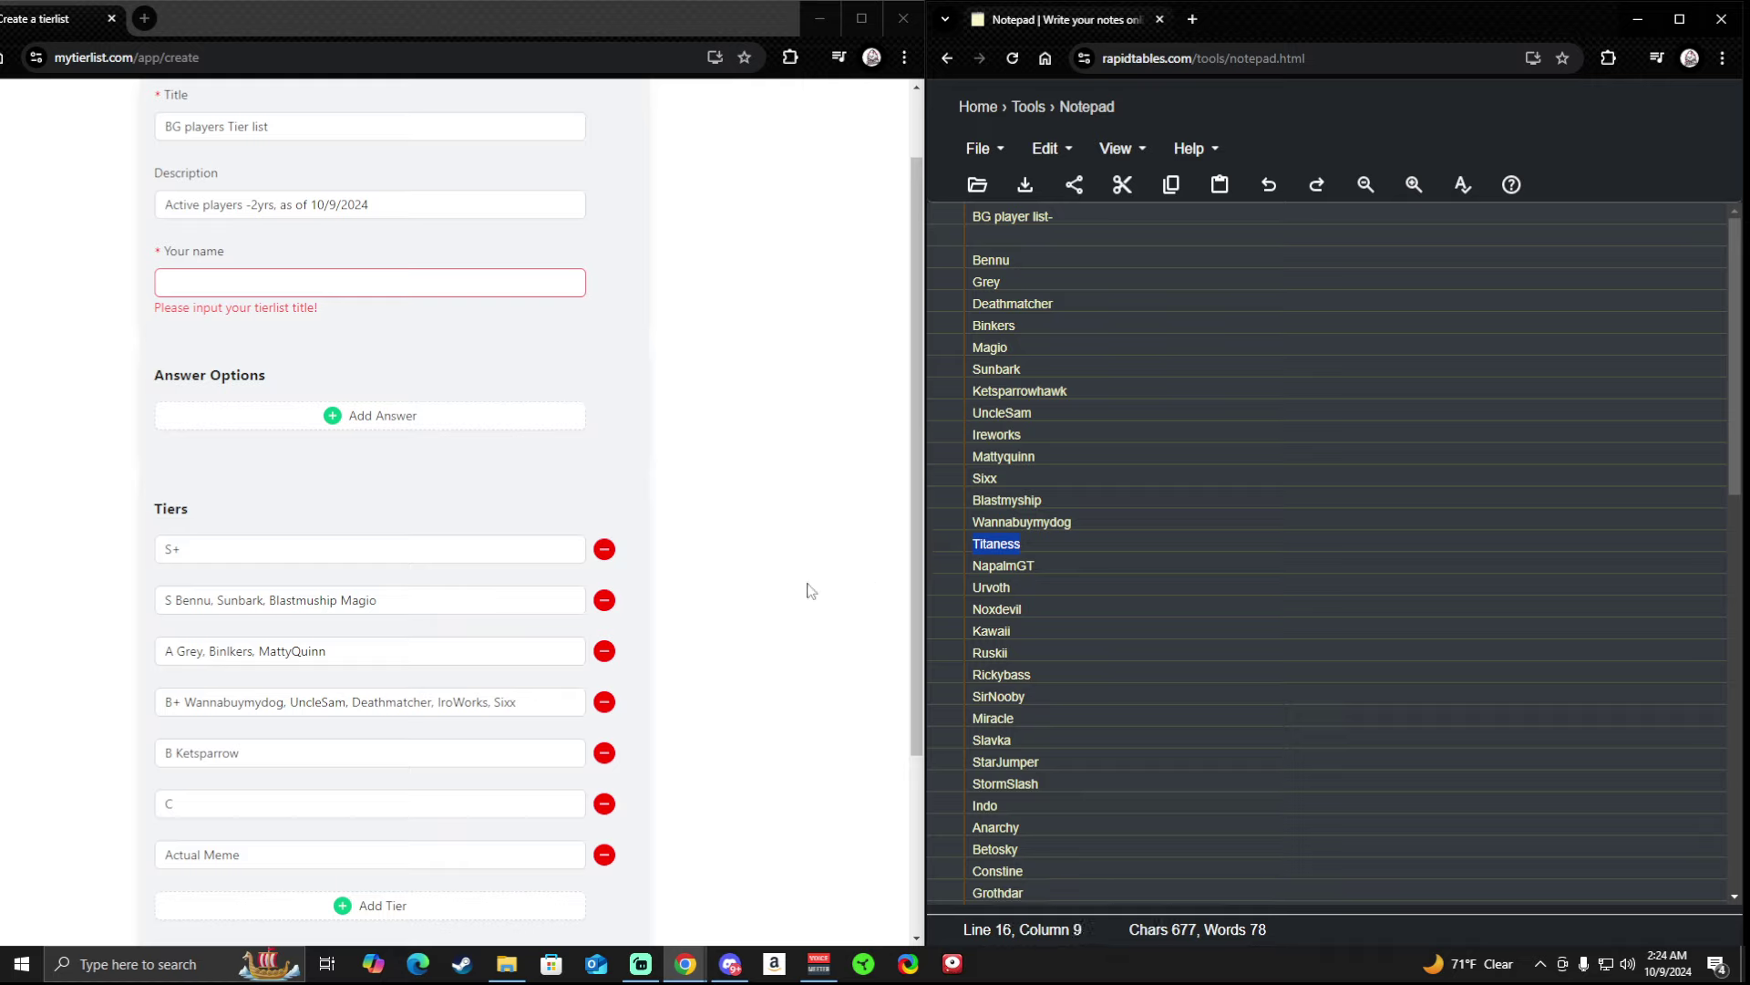
left_click(540, 702)
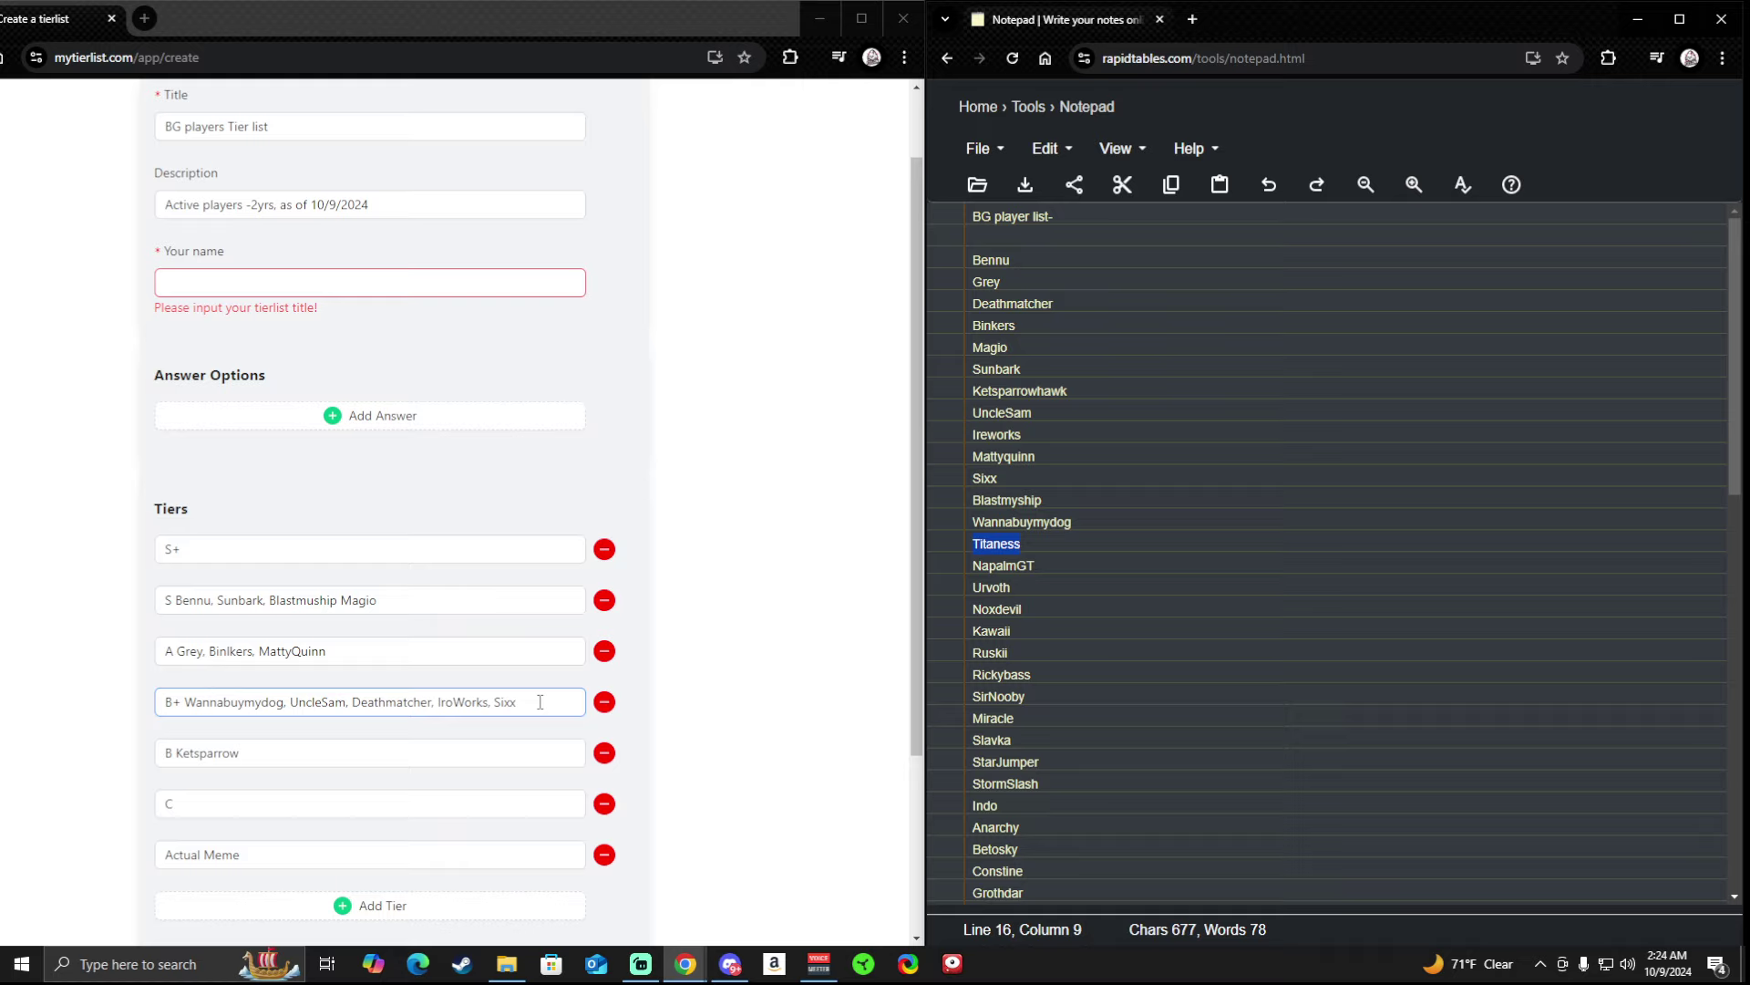
left_click(454, 702)
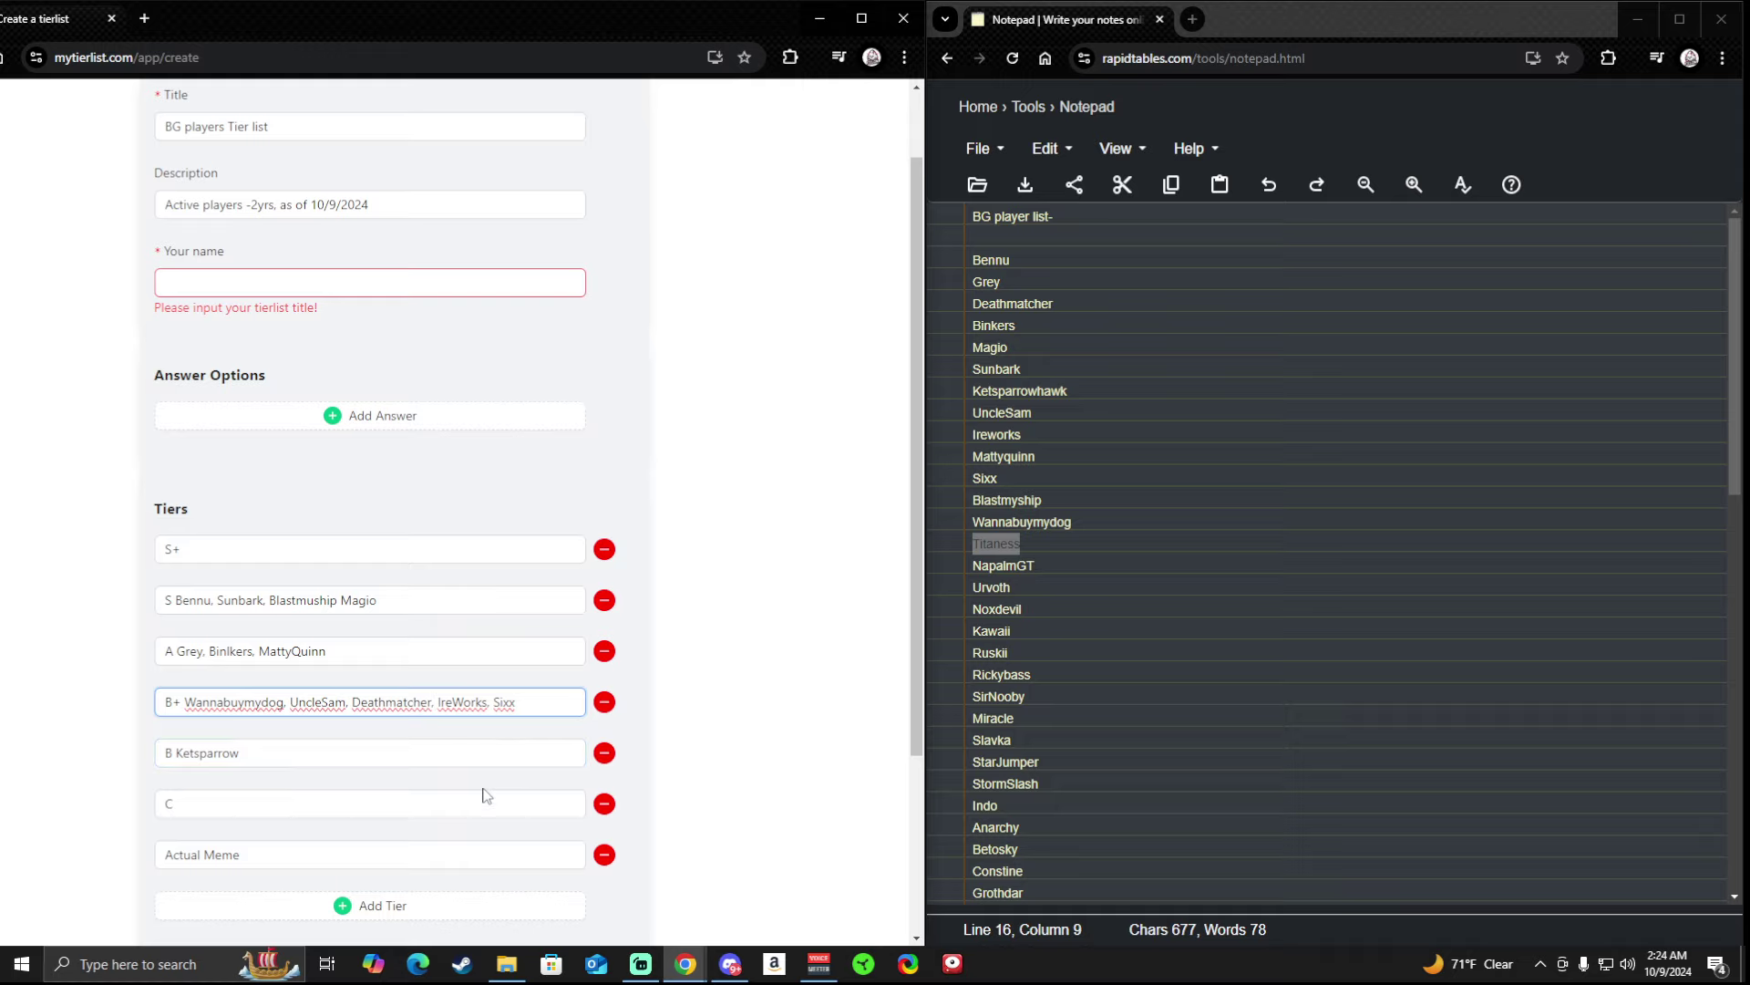
type("Tit")
type("aneee")
key("BackSpace")
key("BackSpace")
type("ss,")
Mark NapalmGT in the notepad list and insert "Napalm" between Deathmatcher and Titaness in the B+ tier.
left_click_drag(1036, 565, 950, 565)
left_click(393, 753)
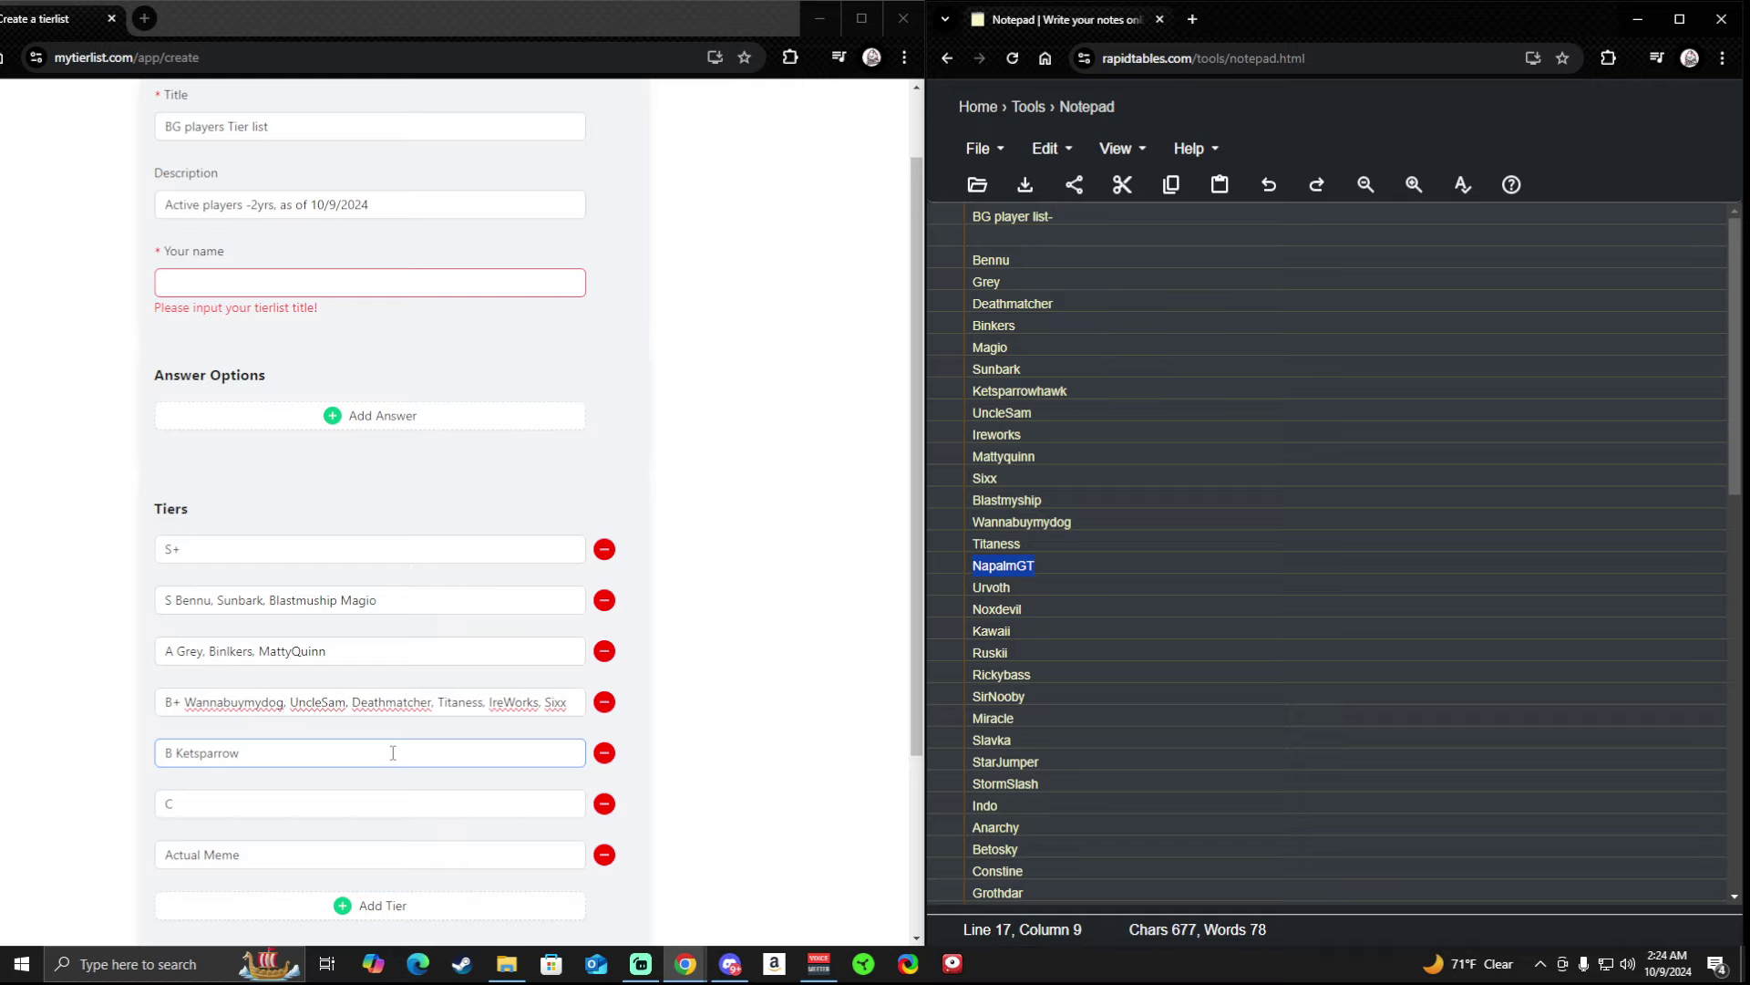
left_click(435, 702)
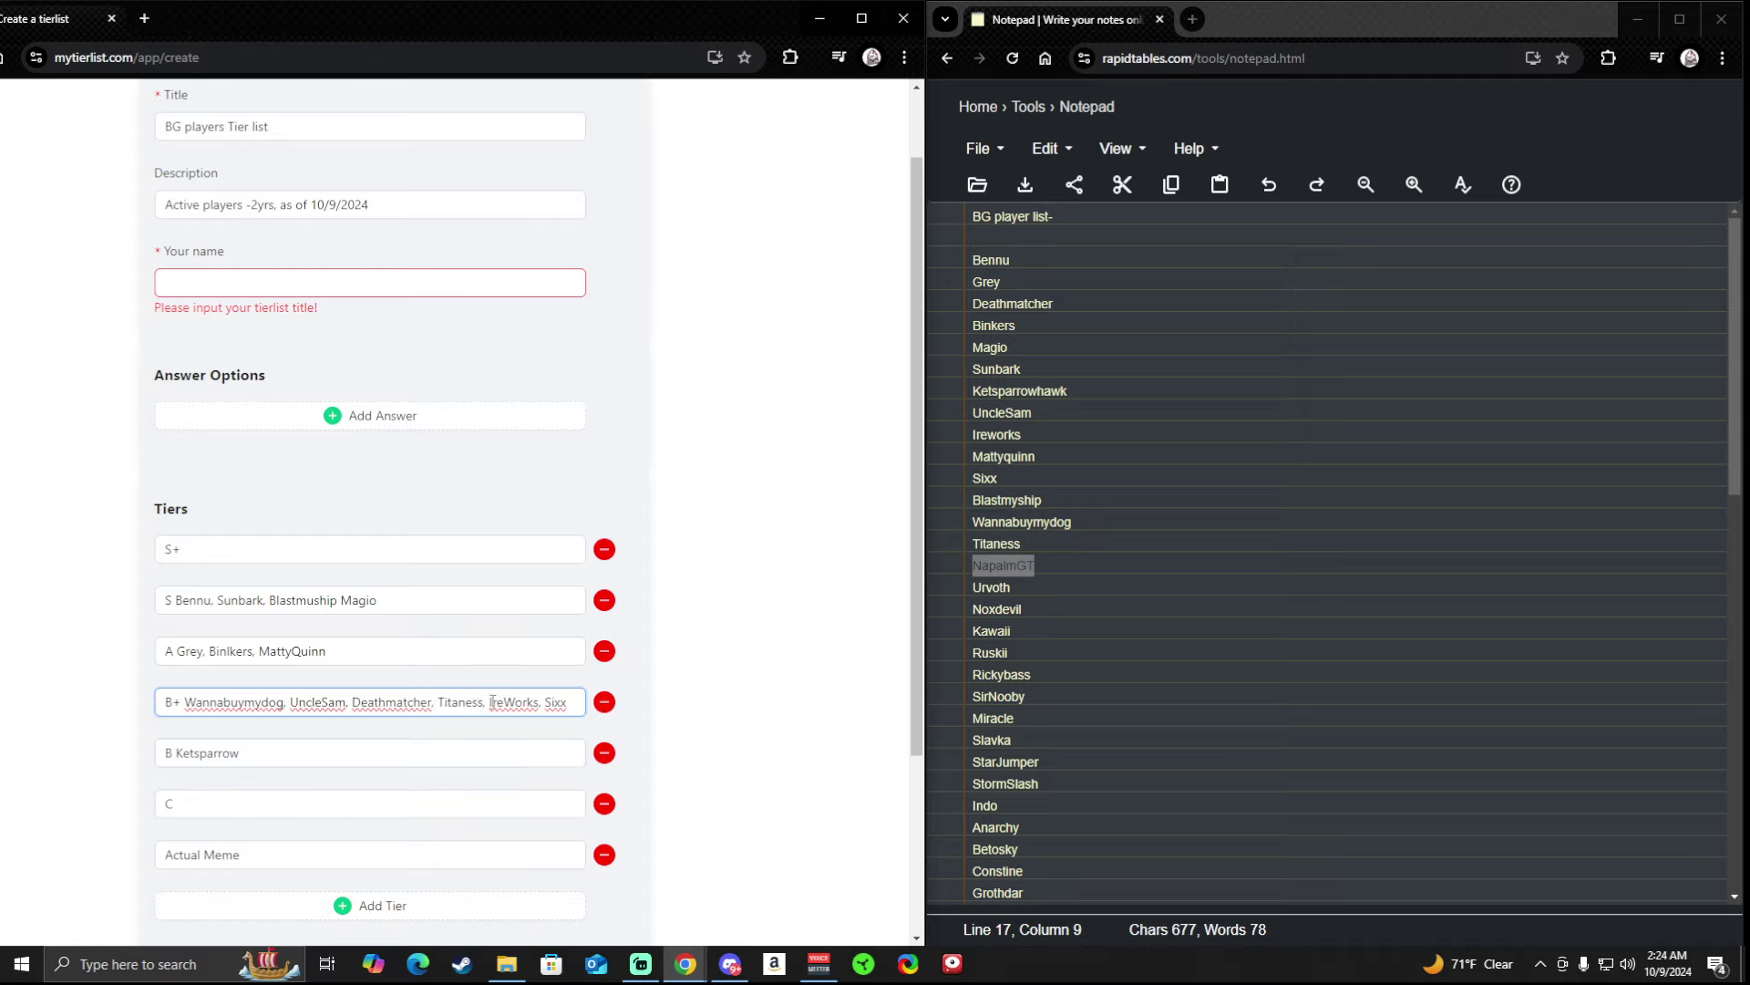
type("Na")
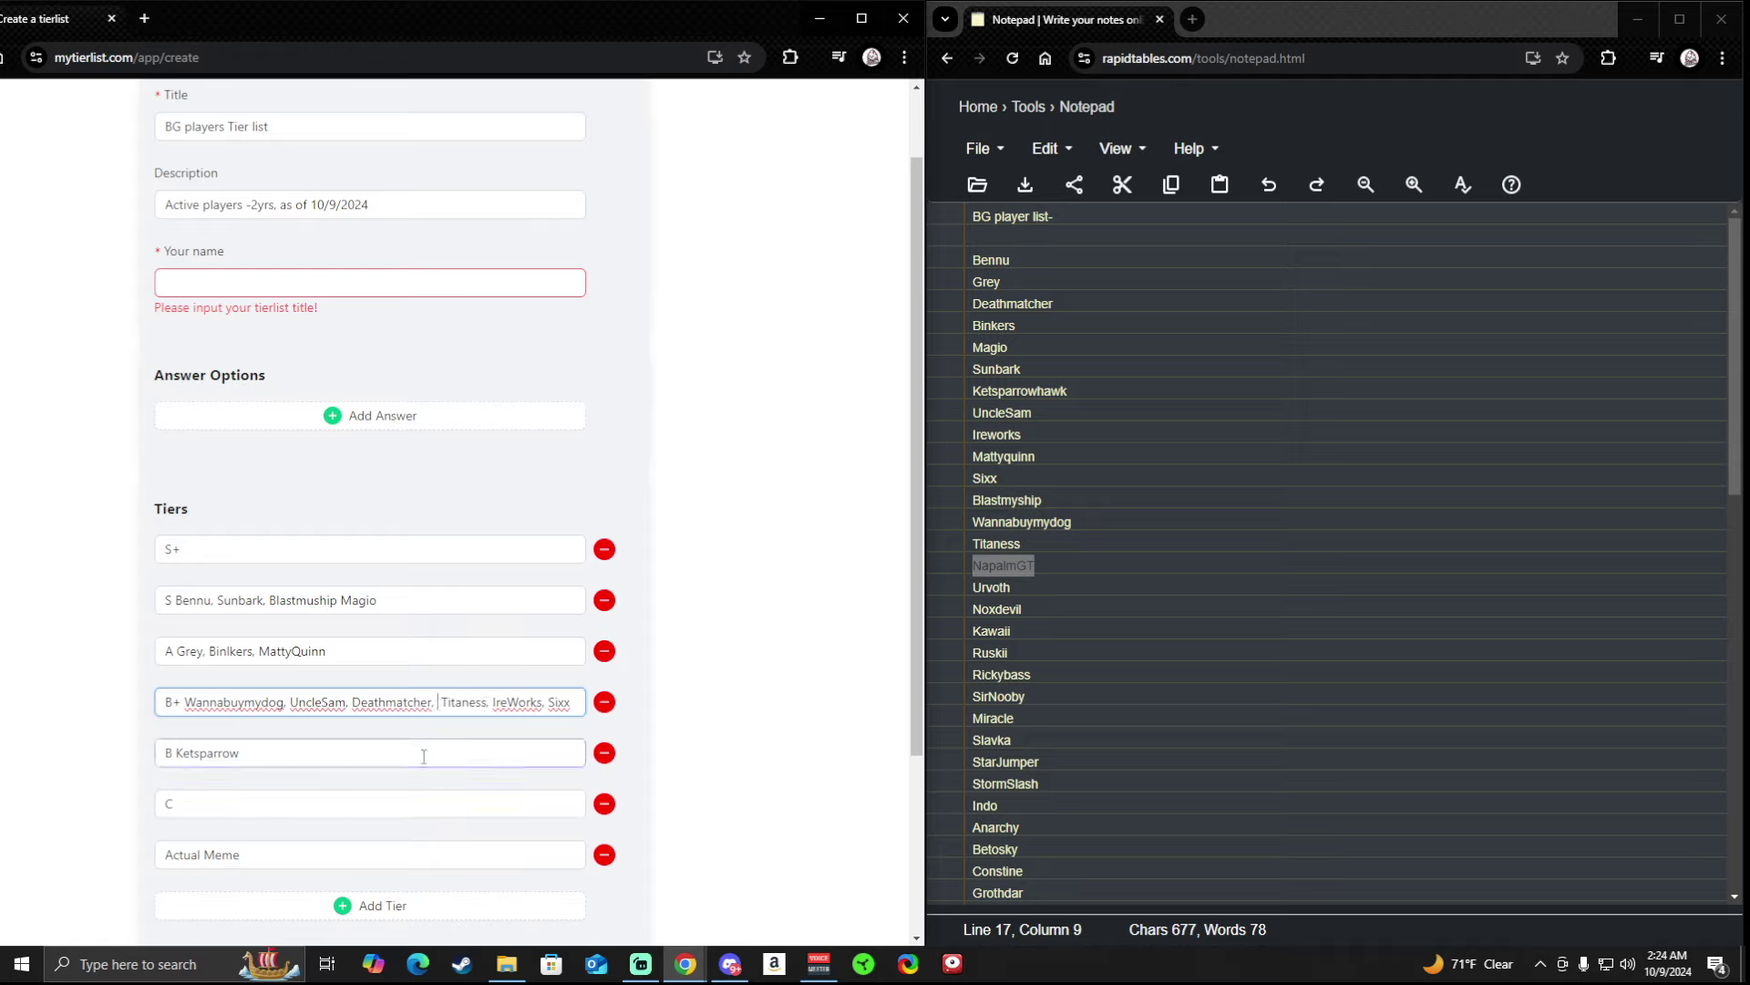
type("palm")
Mark Urvoth in the notepad list and insert "Urvoth," before Ketsparrow in the B tier.
double_click(994, 587)
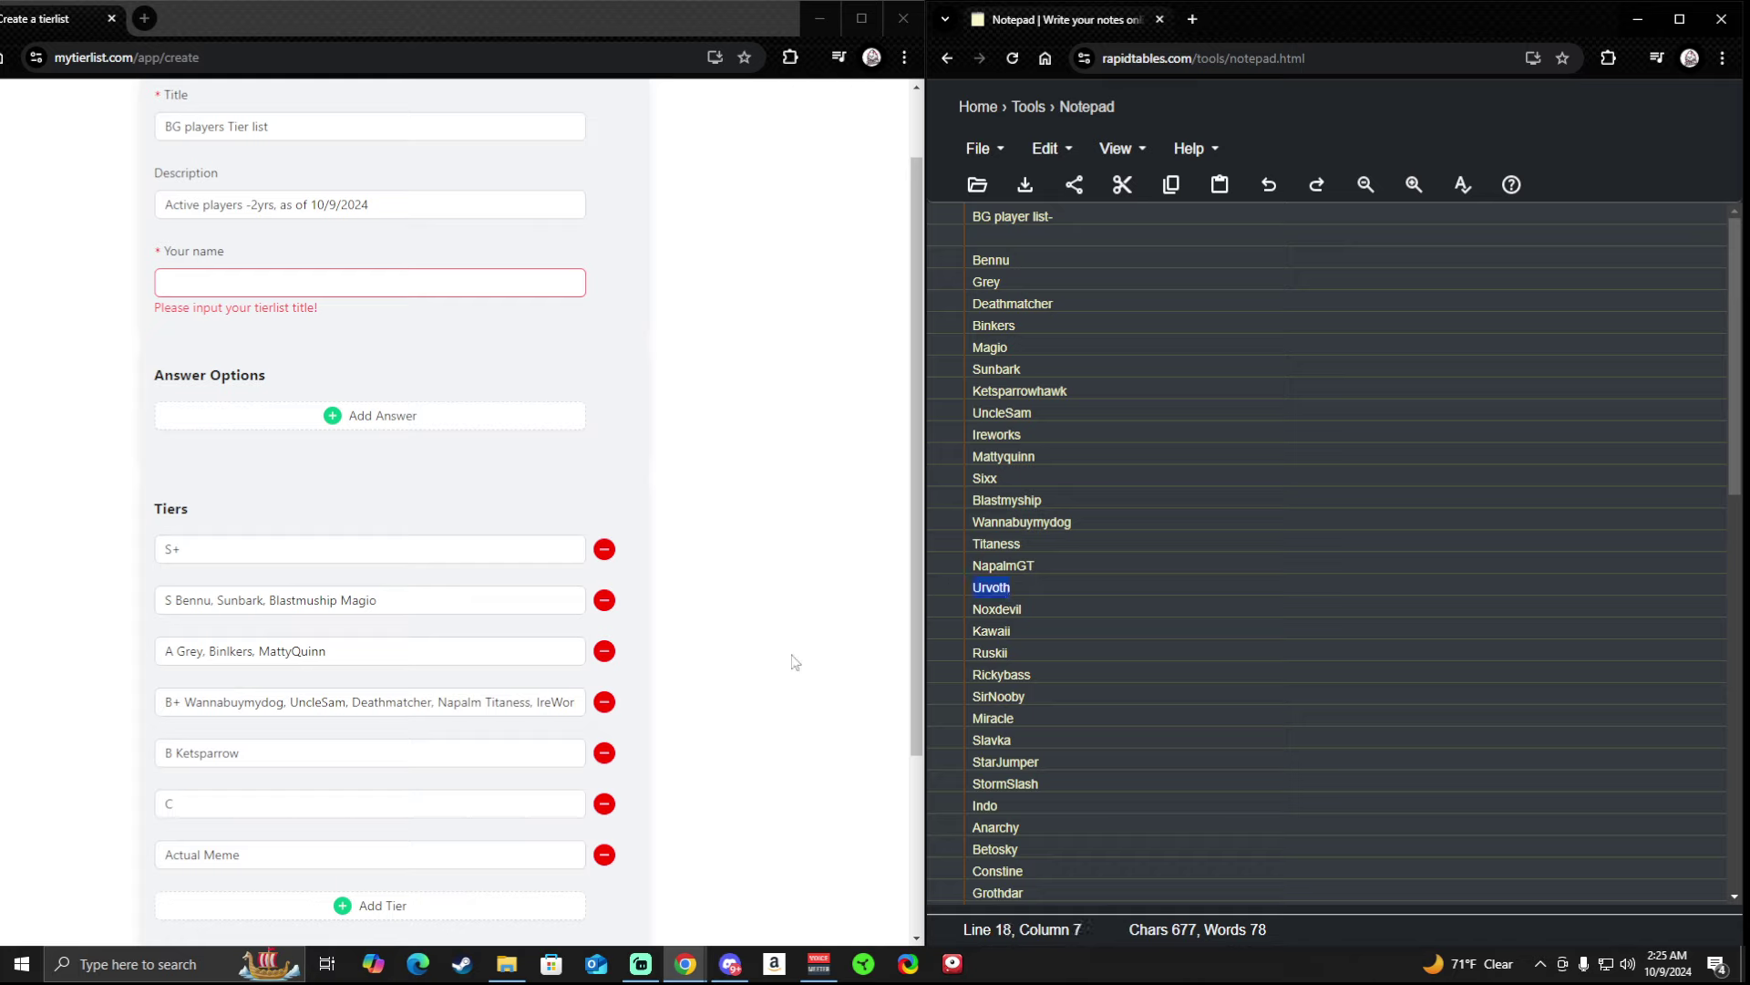
left_click(506, 702)
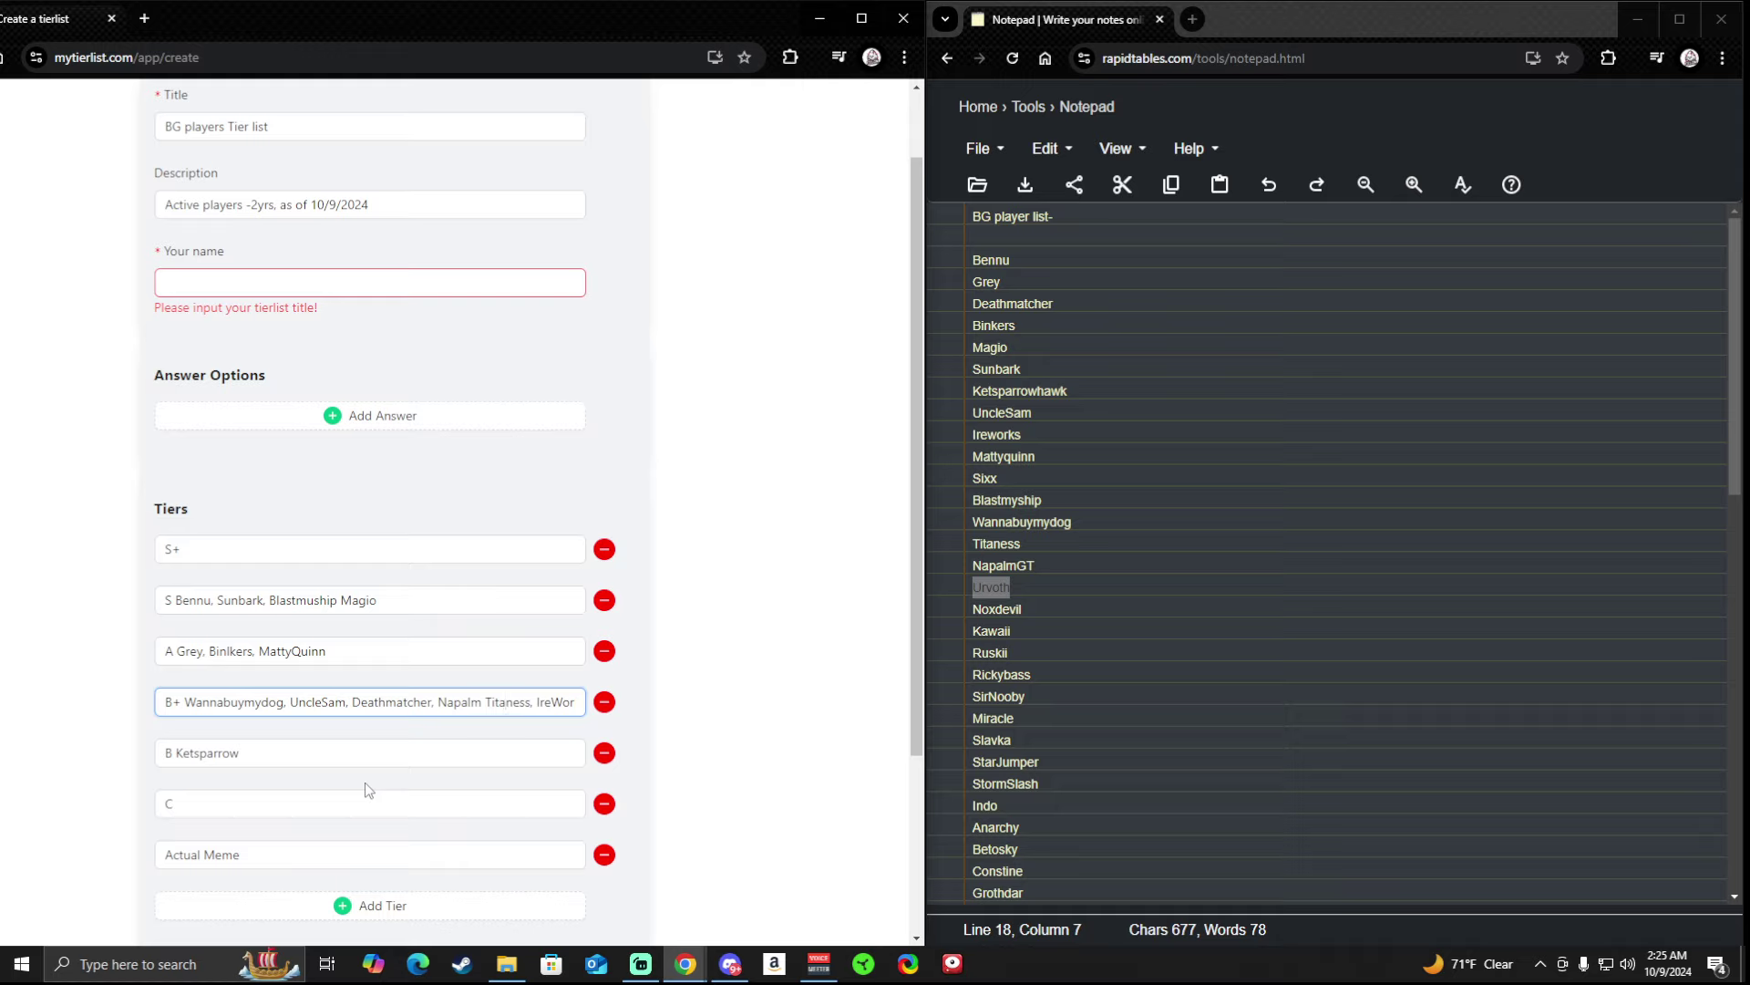
left_click(171, 754)
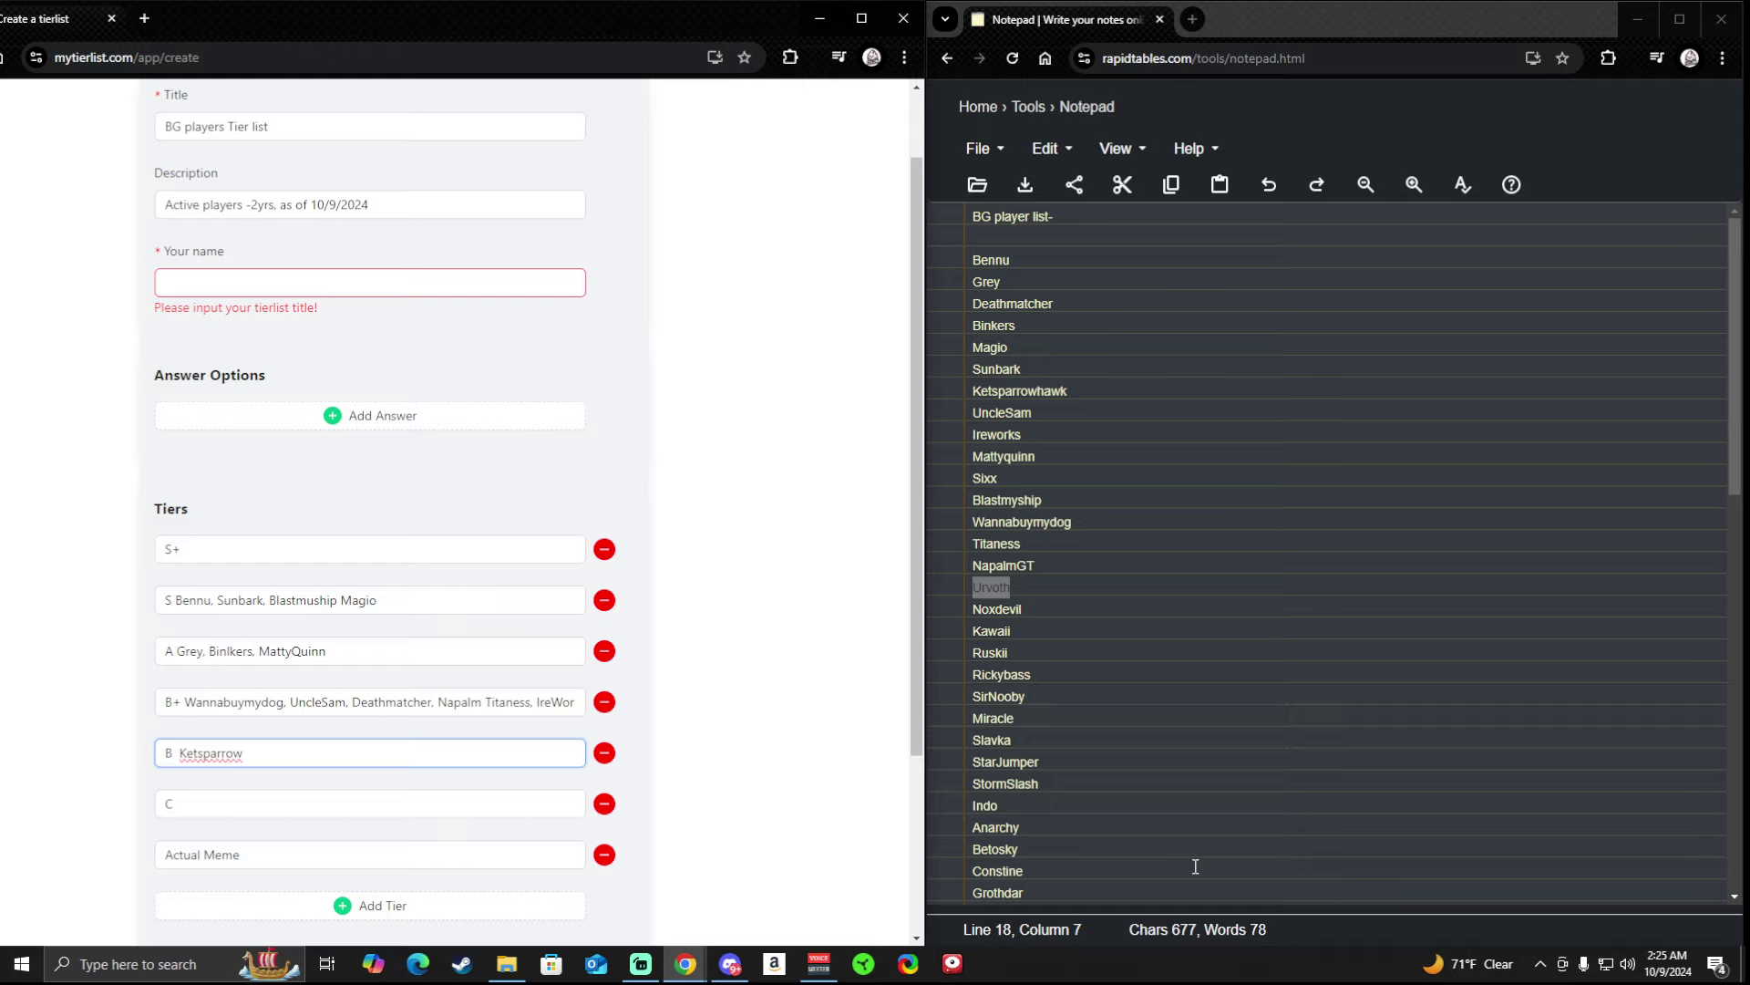
type("Urvoth")
type(",")
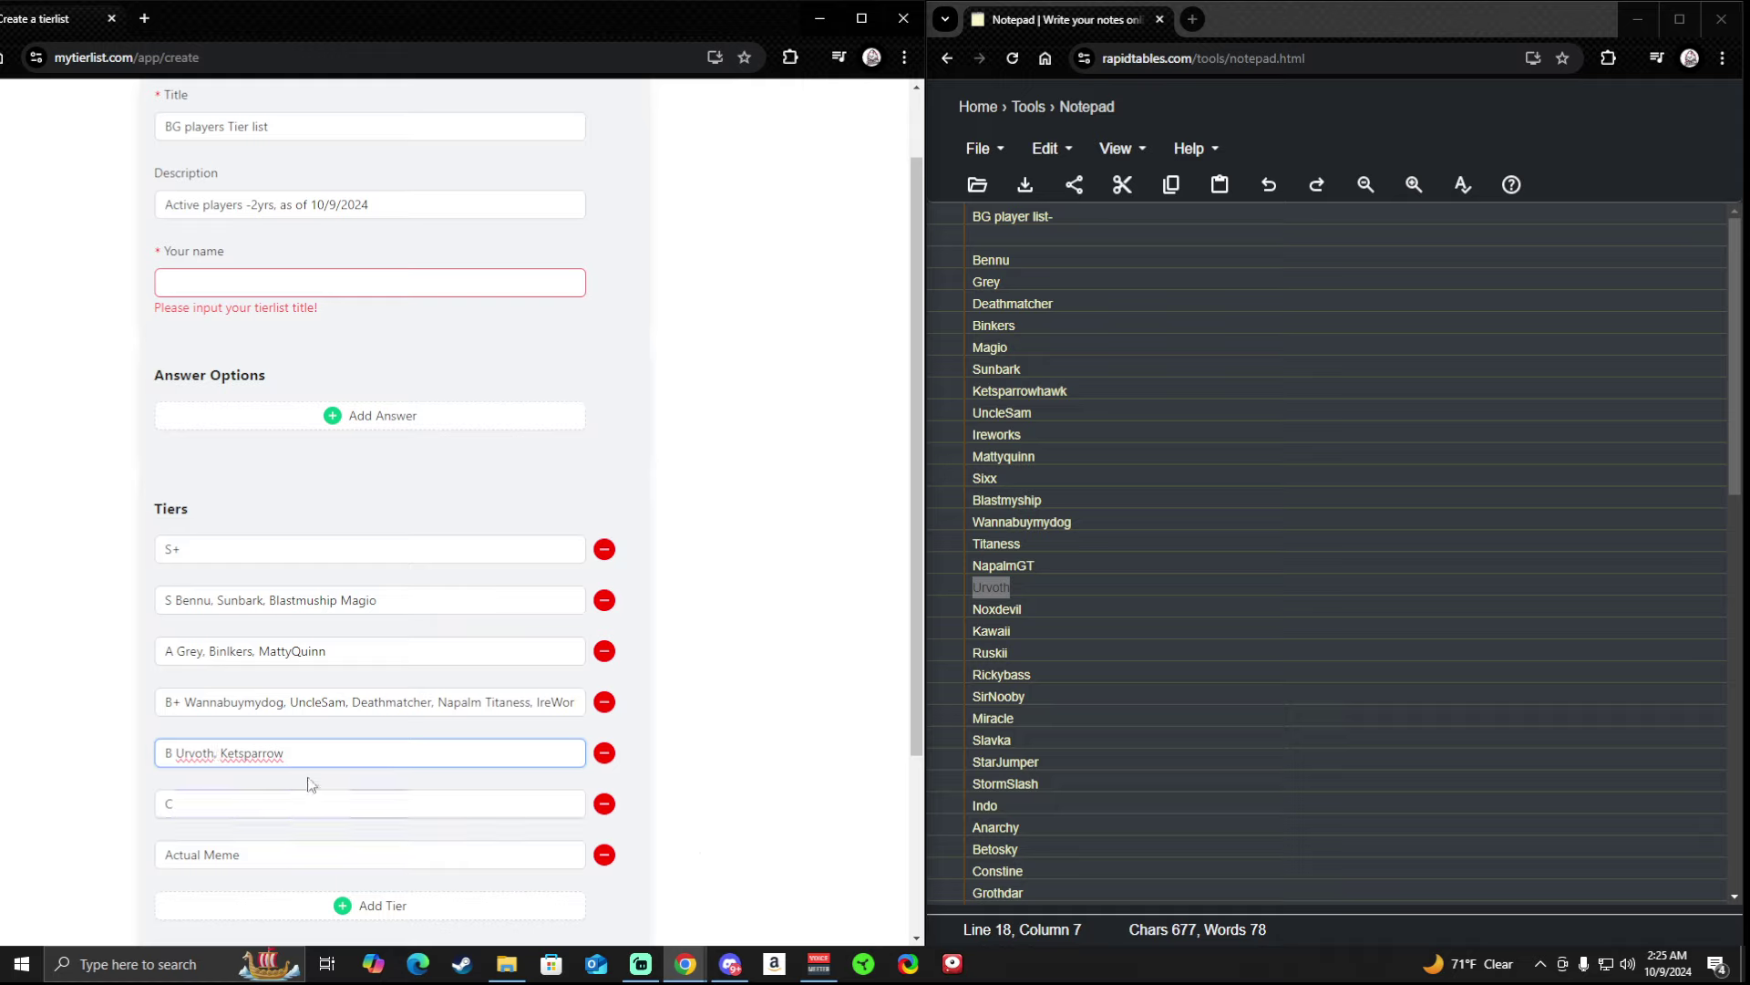
Mark Noxdevil in the notepad list and add "Noxdevil" to the C tier.
double_click(1039, 610)
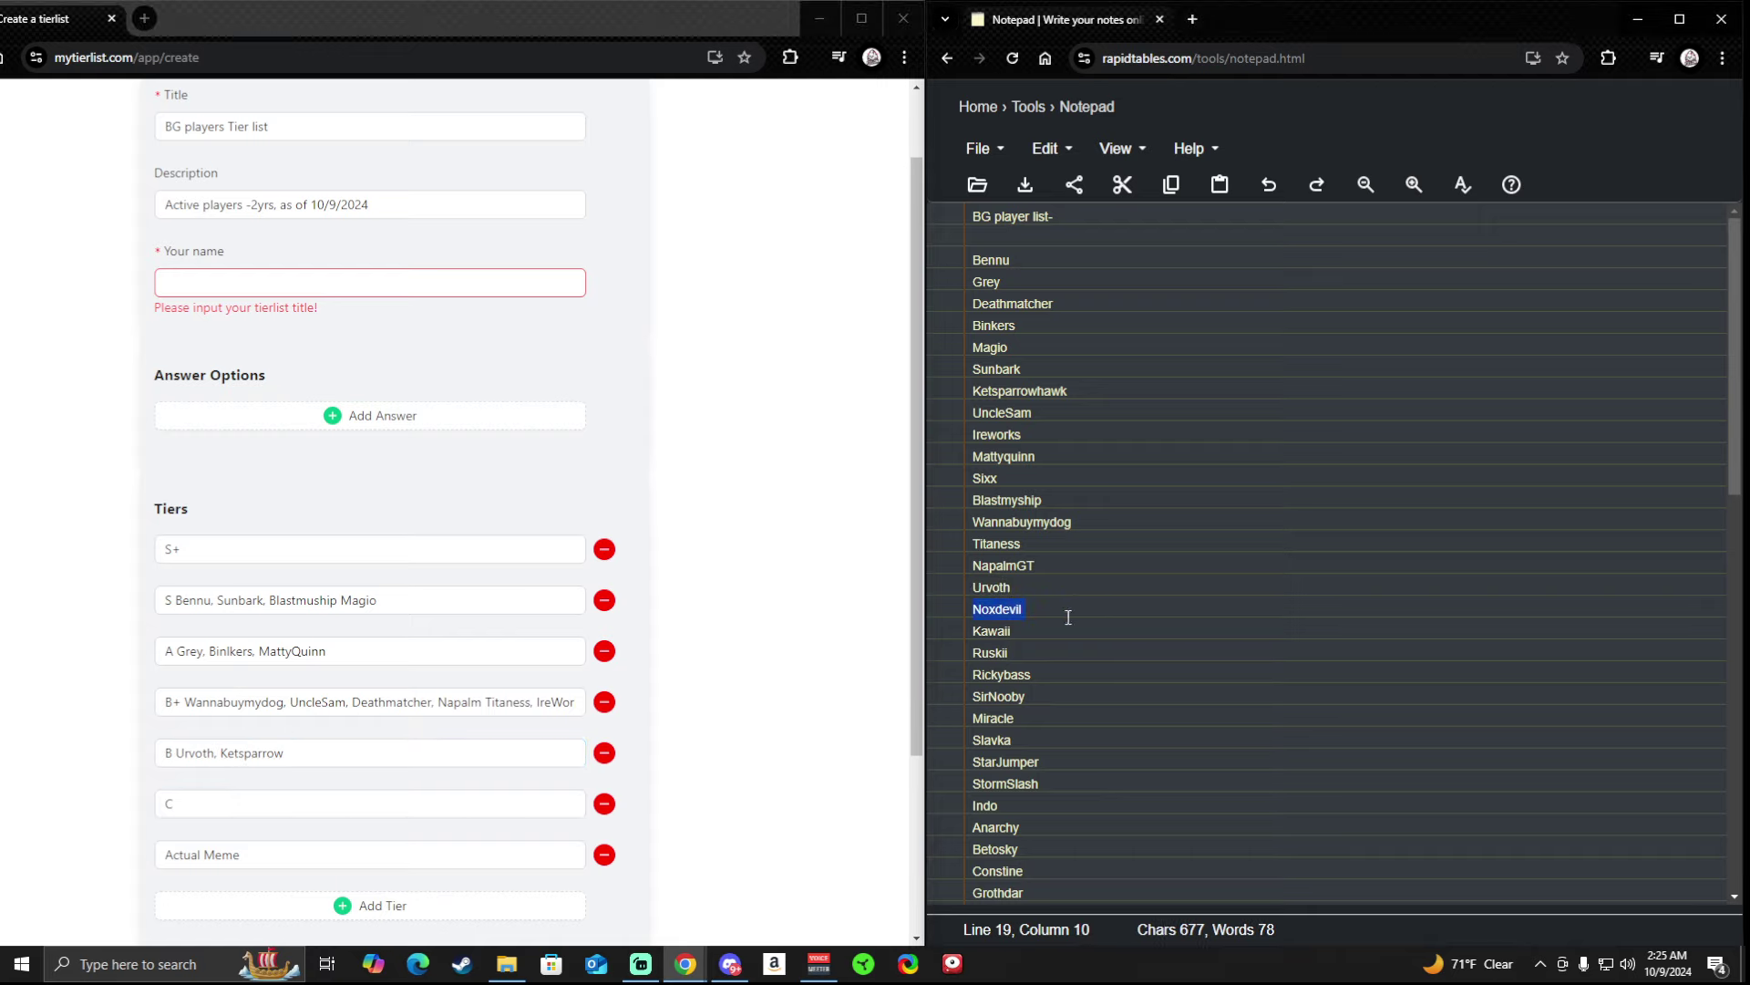
left_click(273, 803)
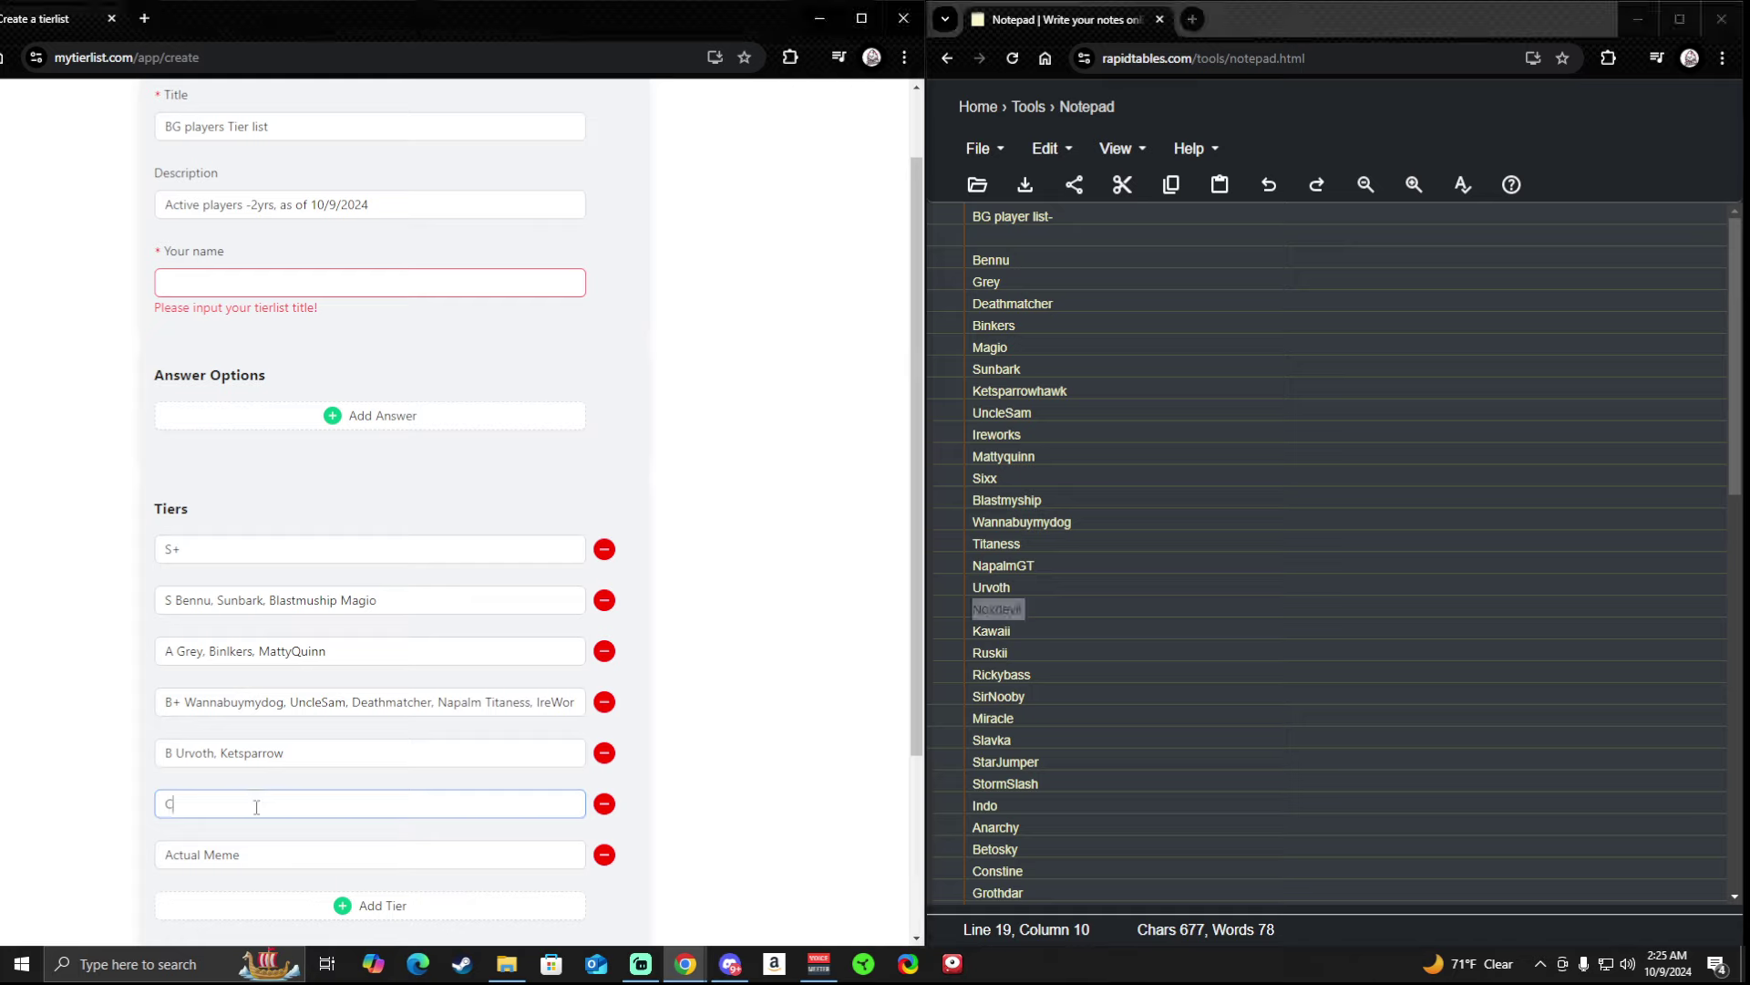
type("Noc")
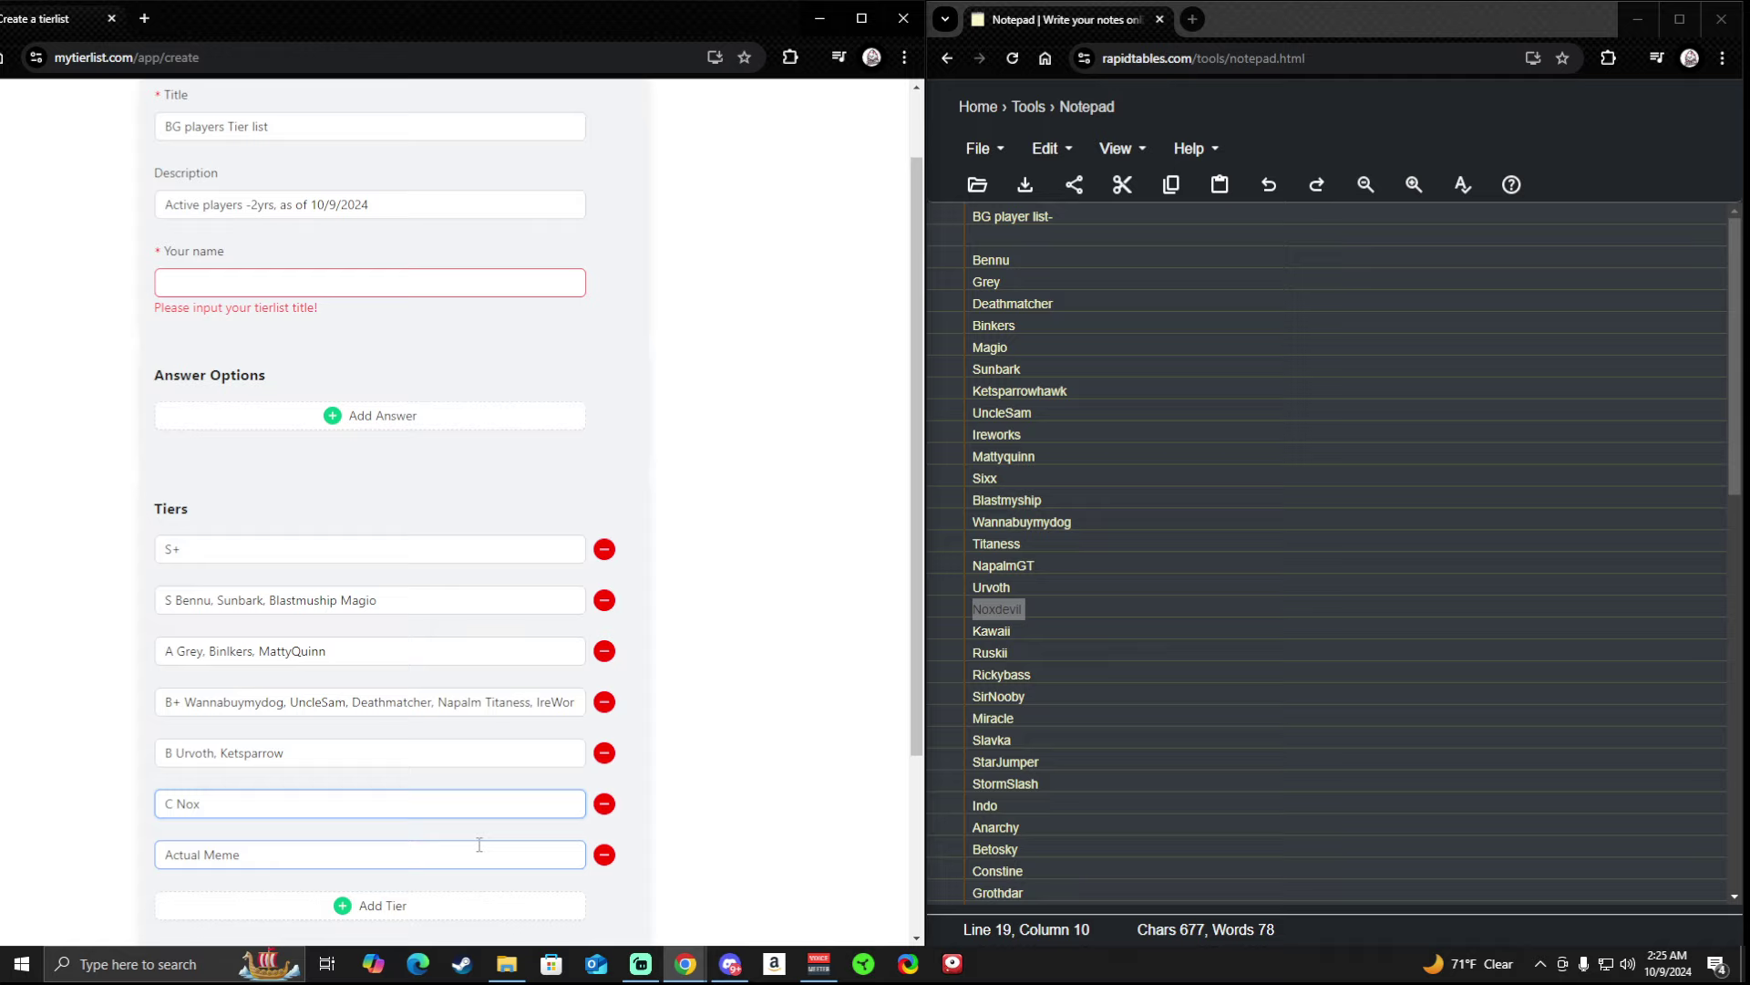
type("devil")
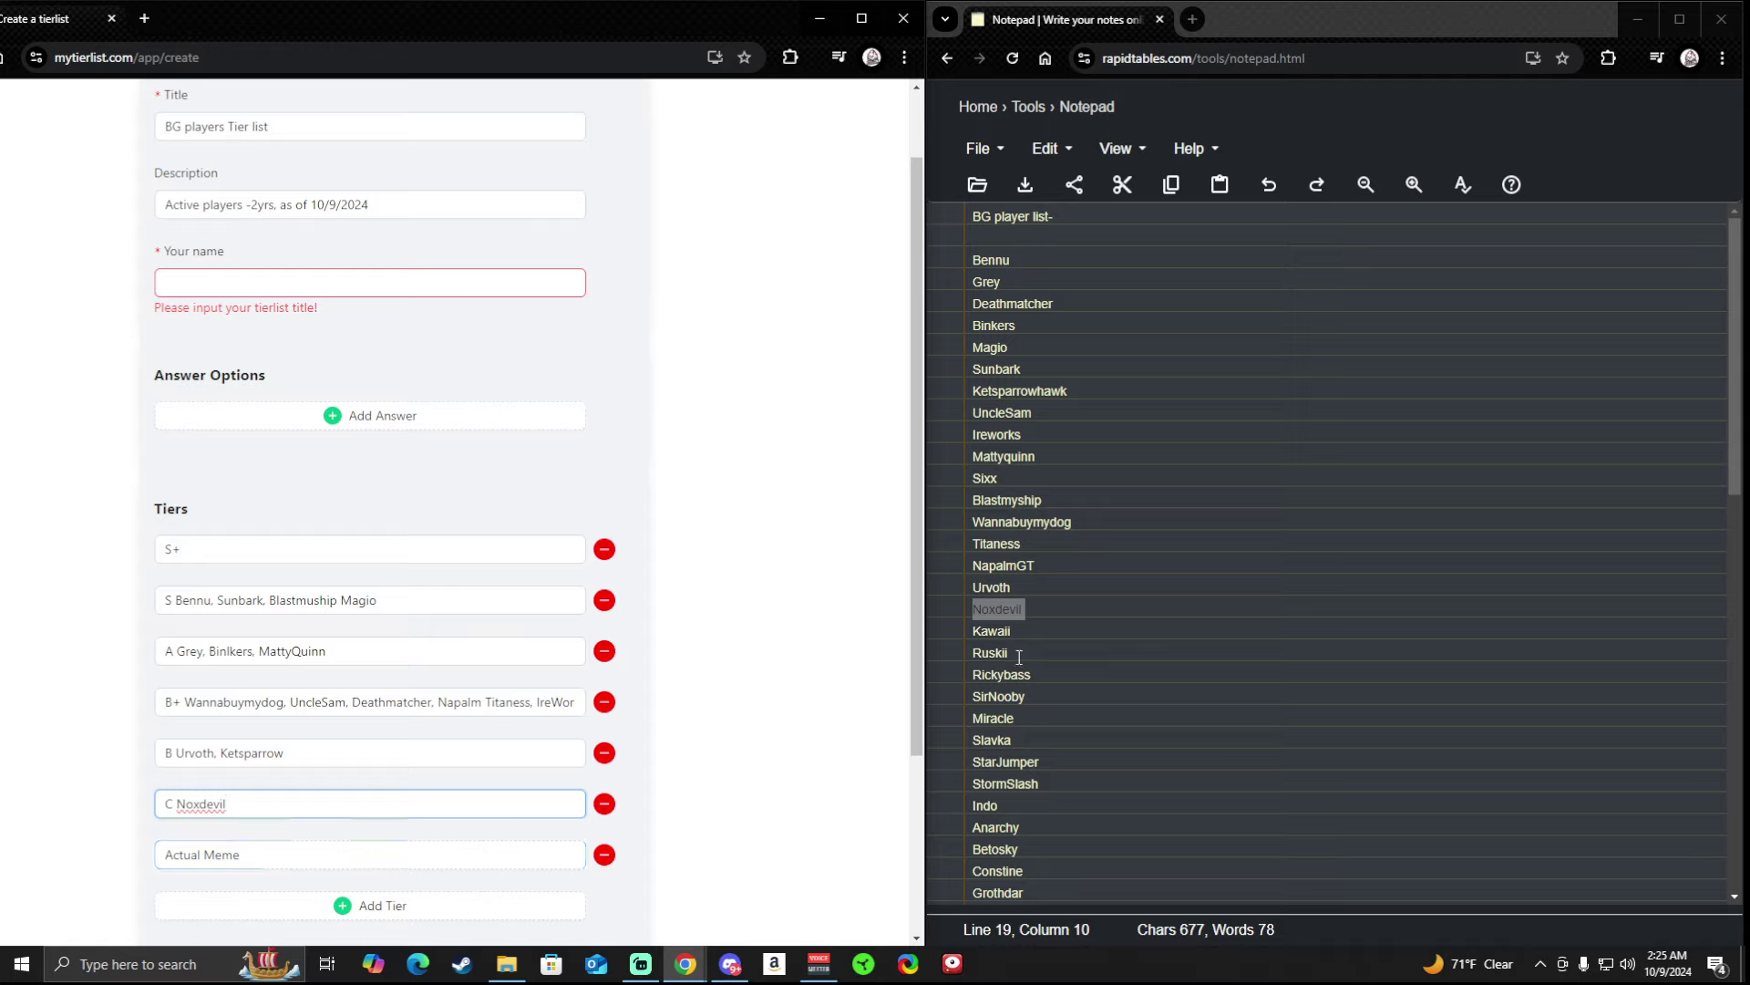
Mark Kawaii in the notepad list and append ", Kawaii," after Sixx at the end of the B+ tier.
left_click_drag(1017, 632, 937, 642)
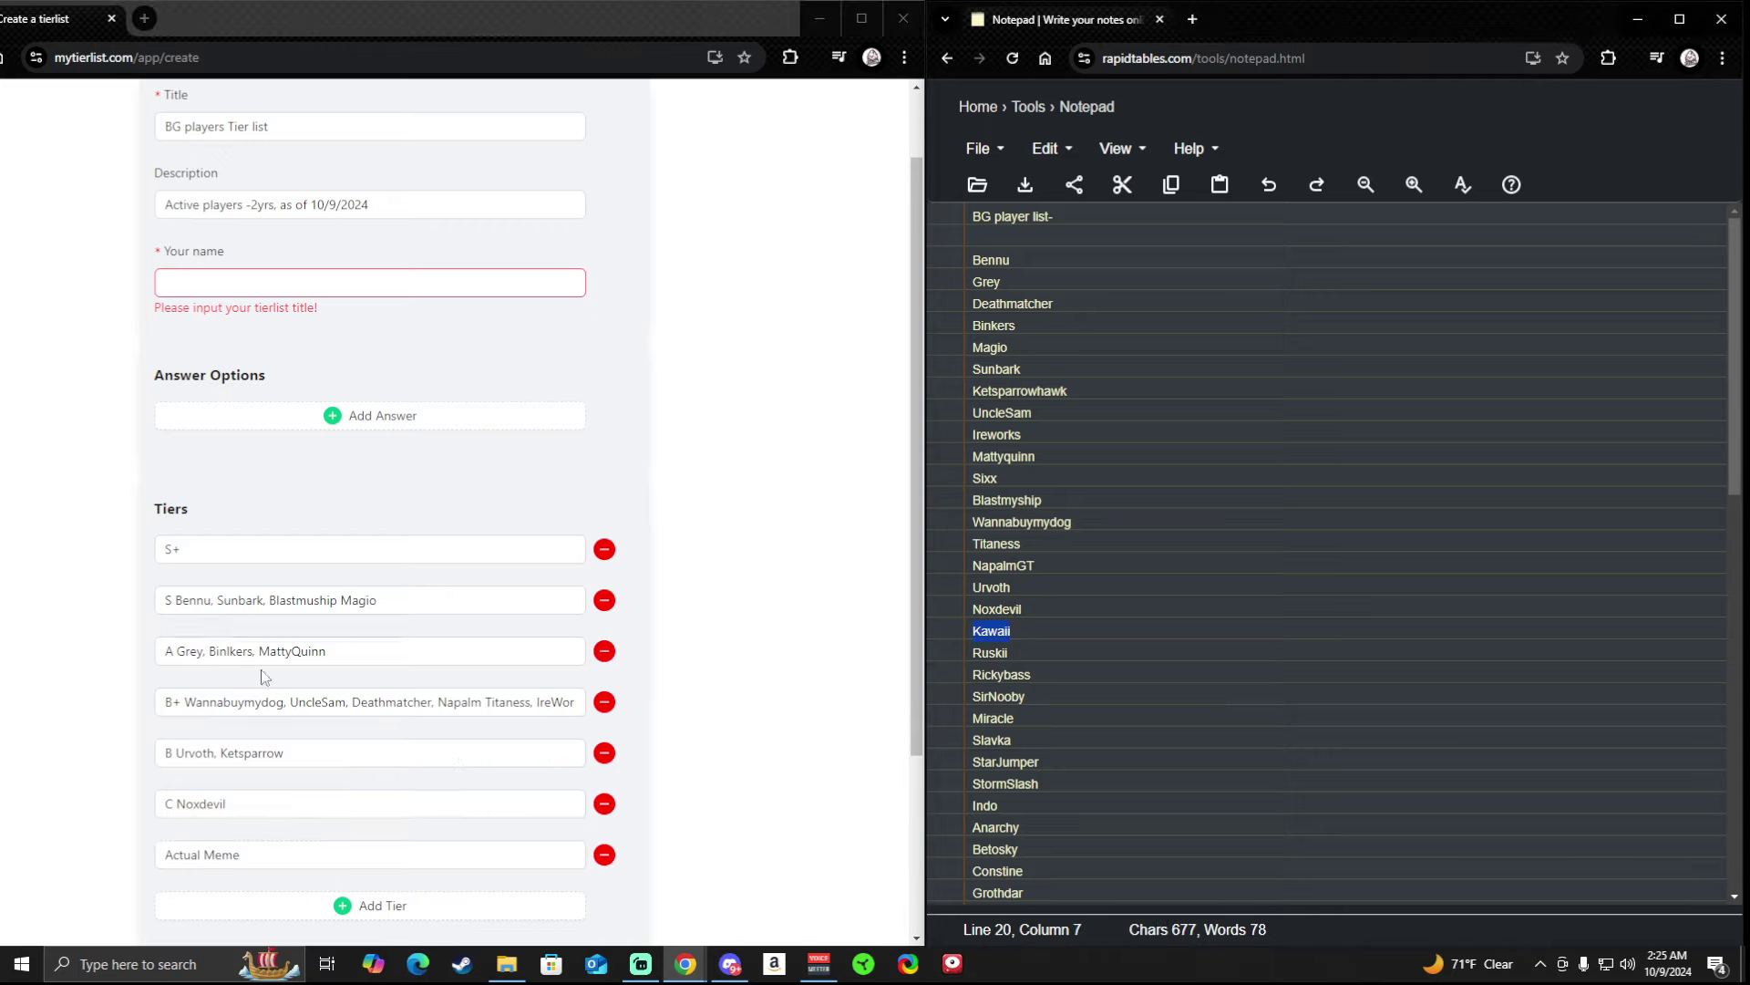
left_click(283, 755)
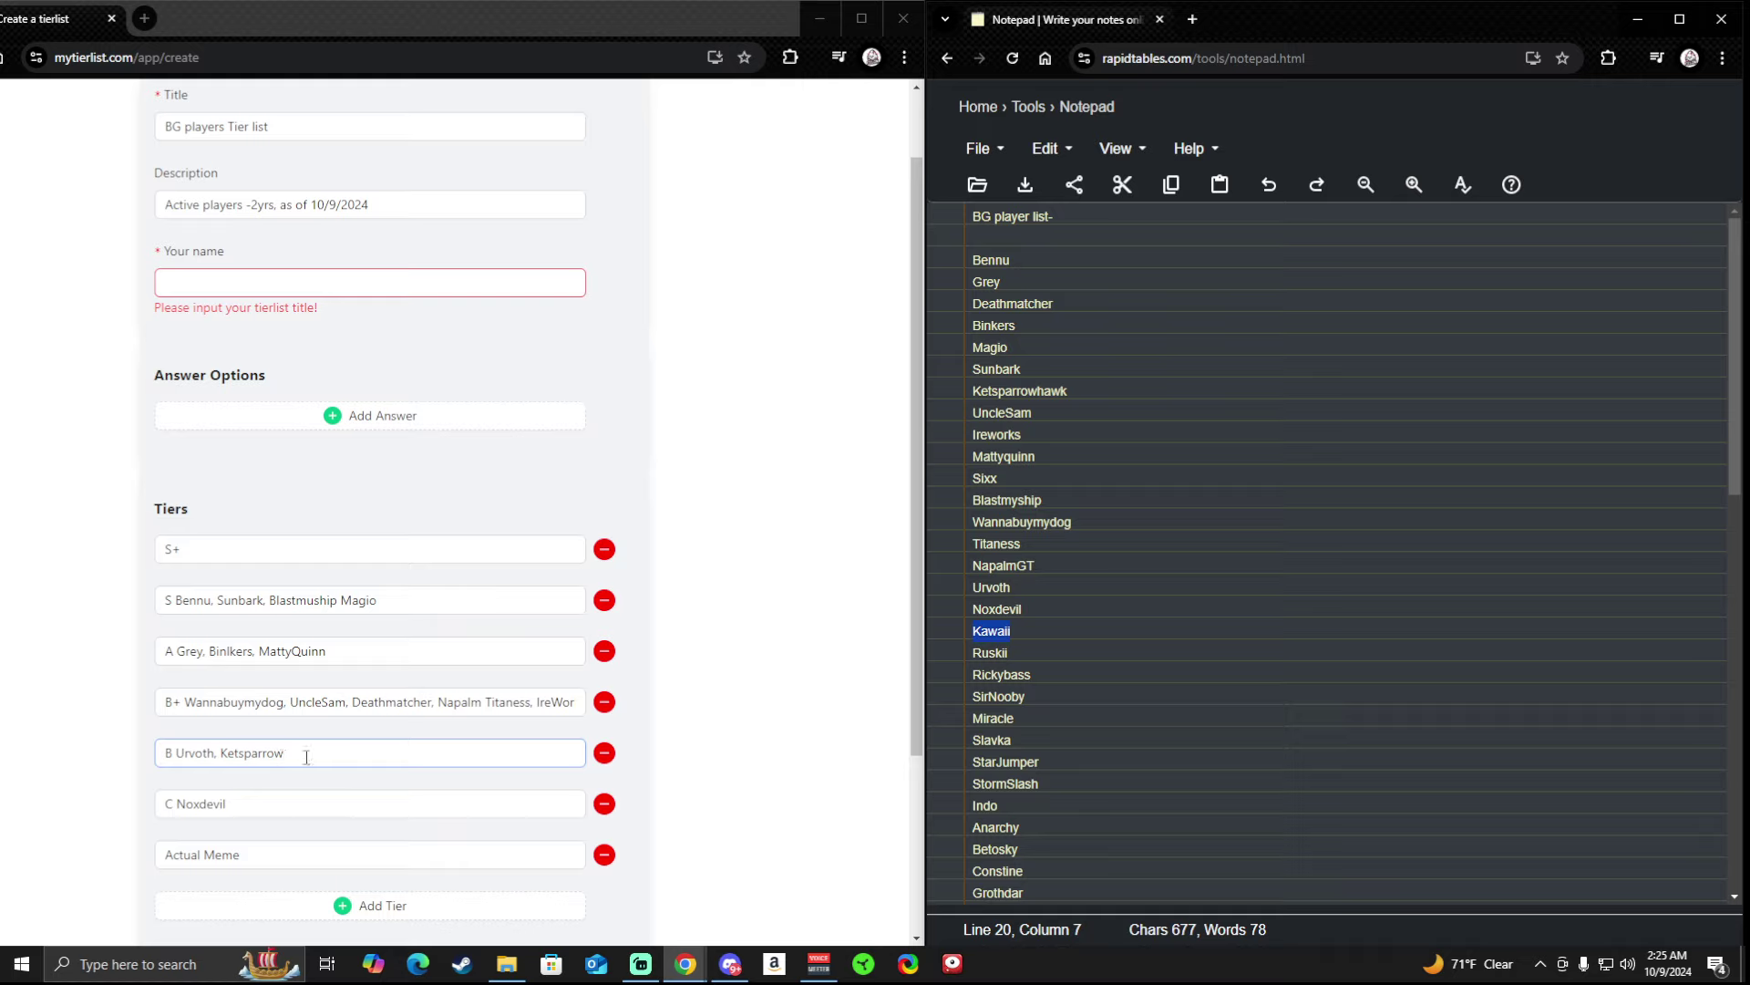
left_click(492, 699)
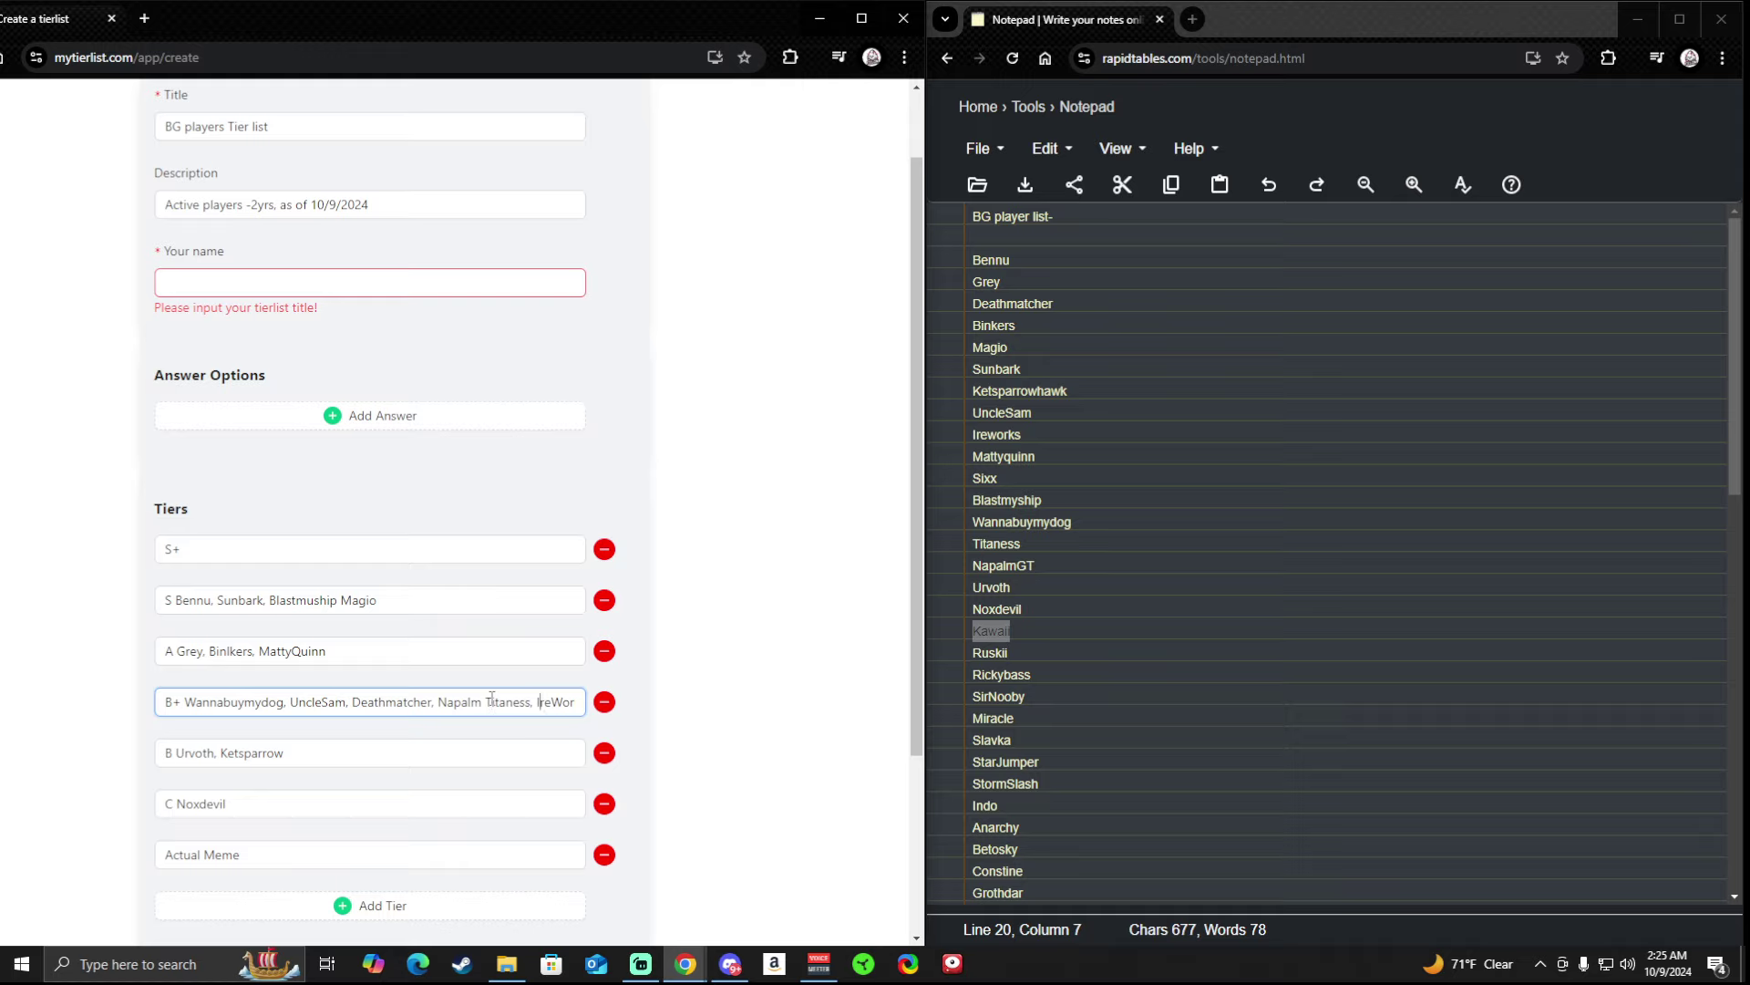
key("End")
type(", Sixx")
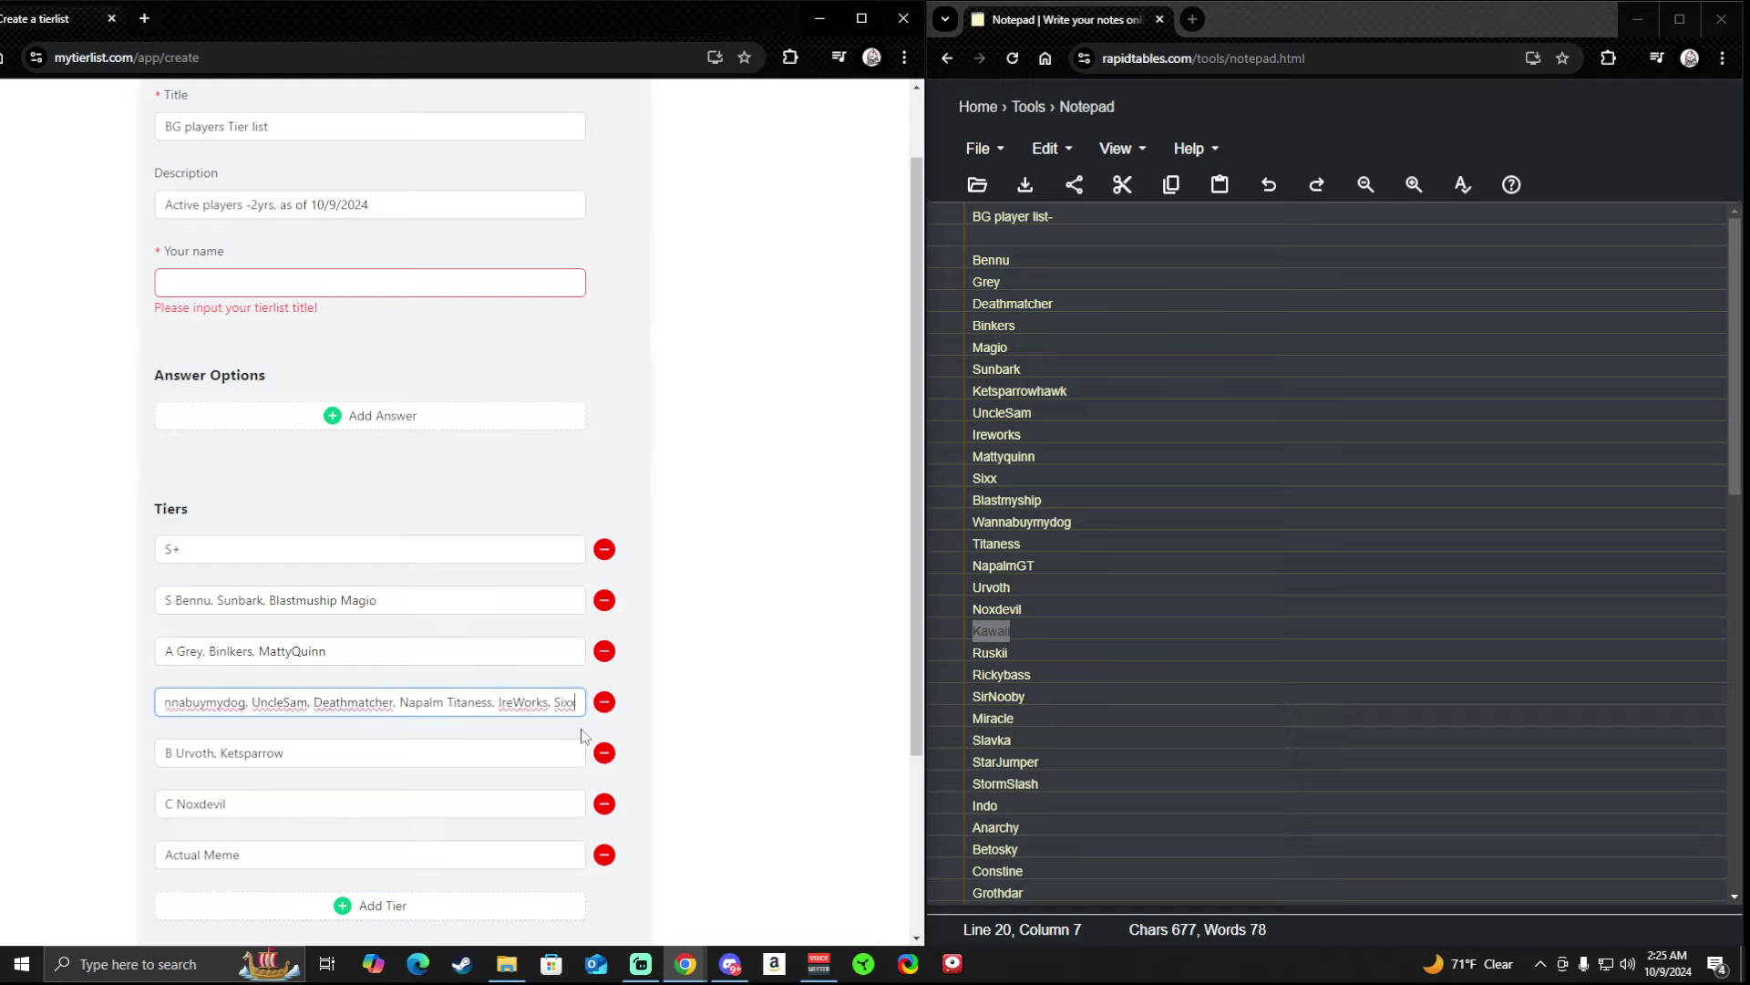
type(",")
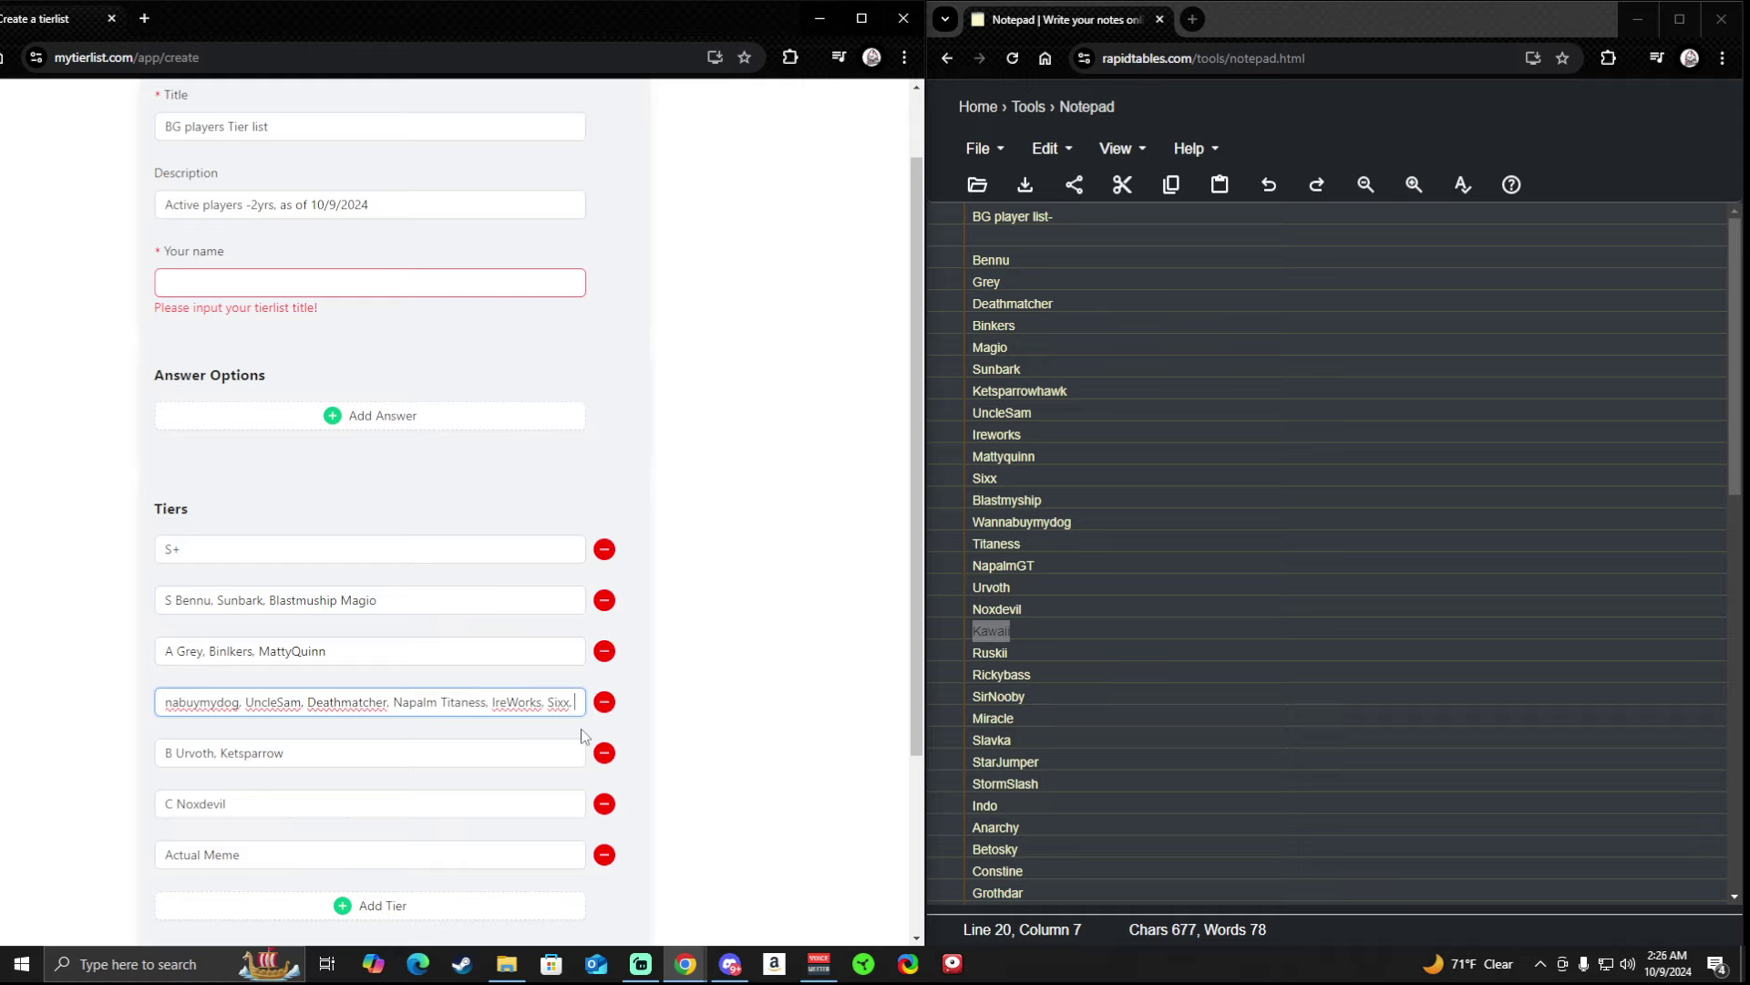
type("Kawaii")
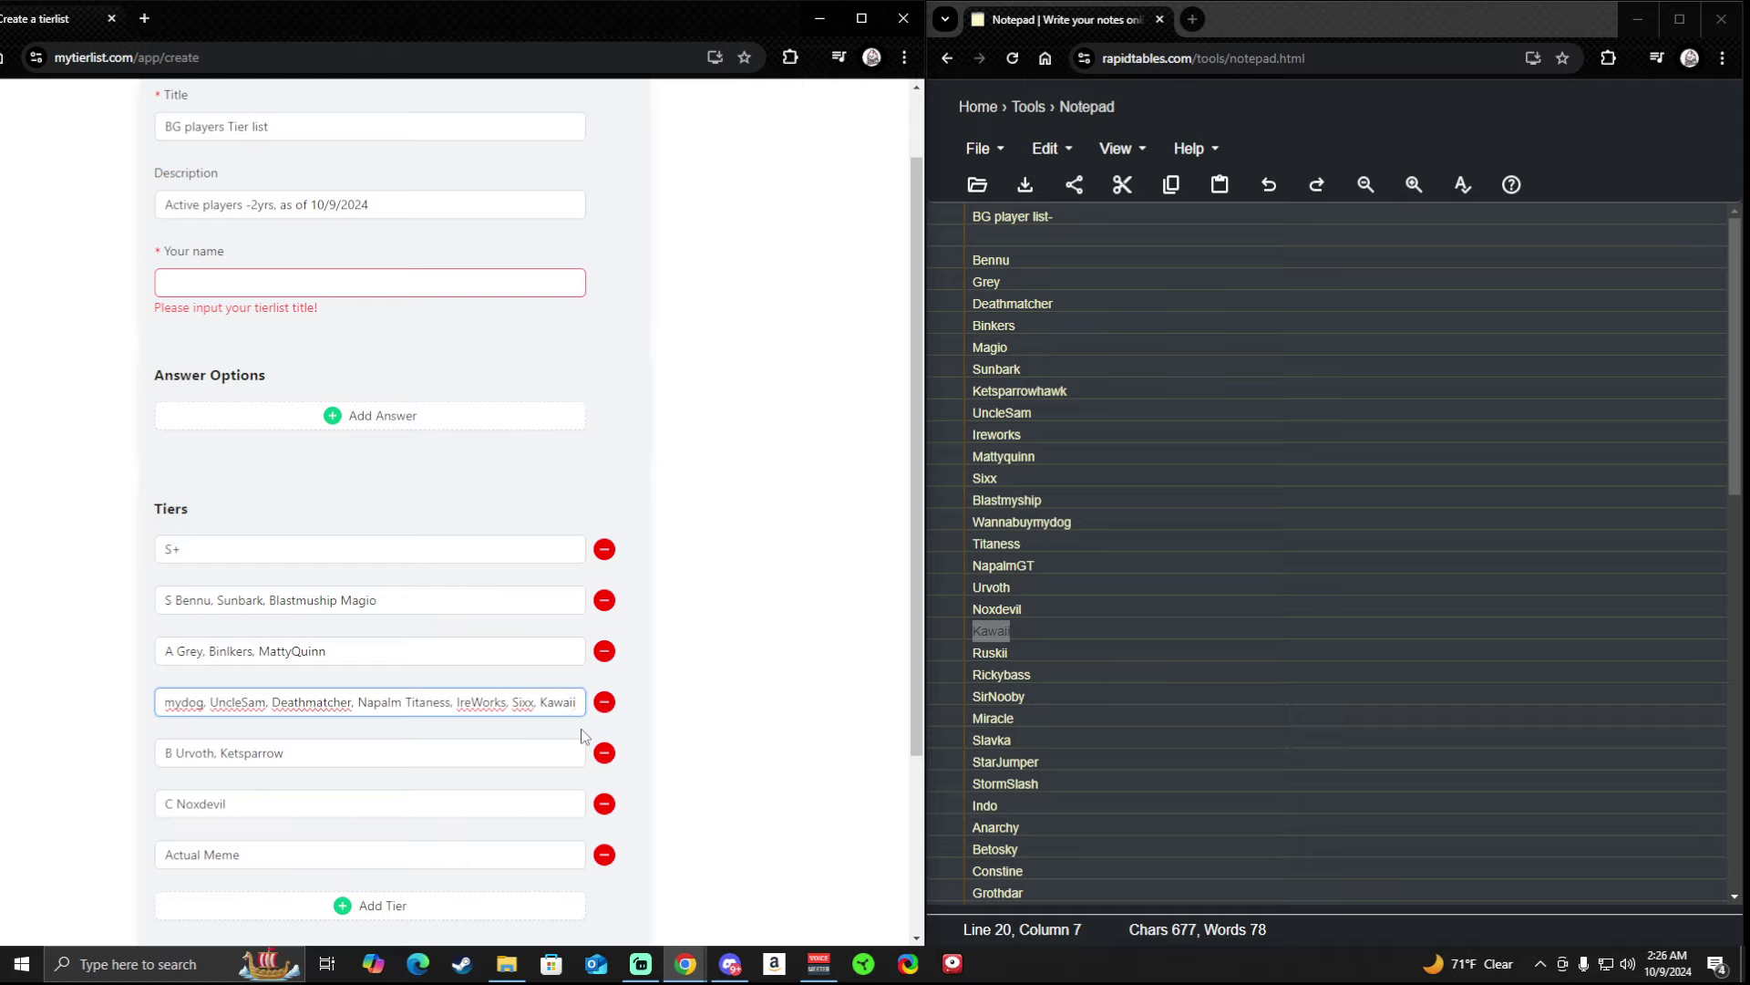
type(",")
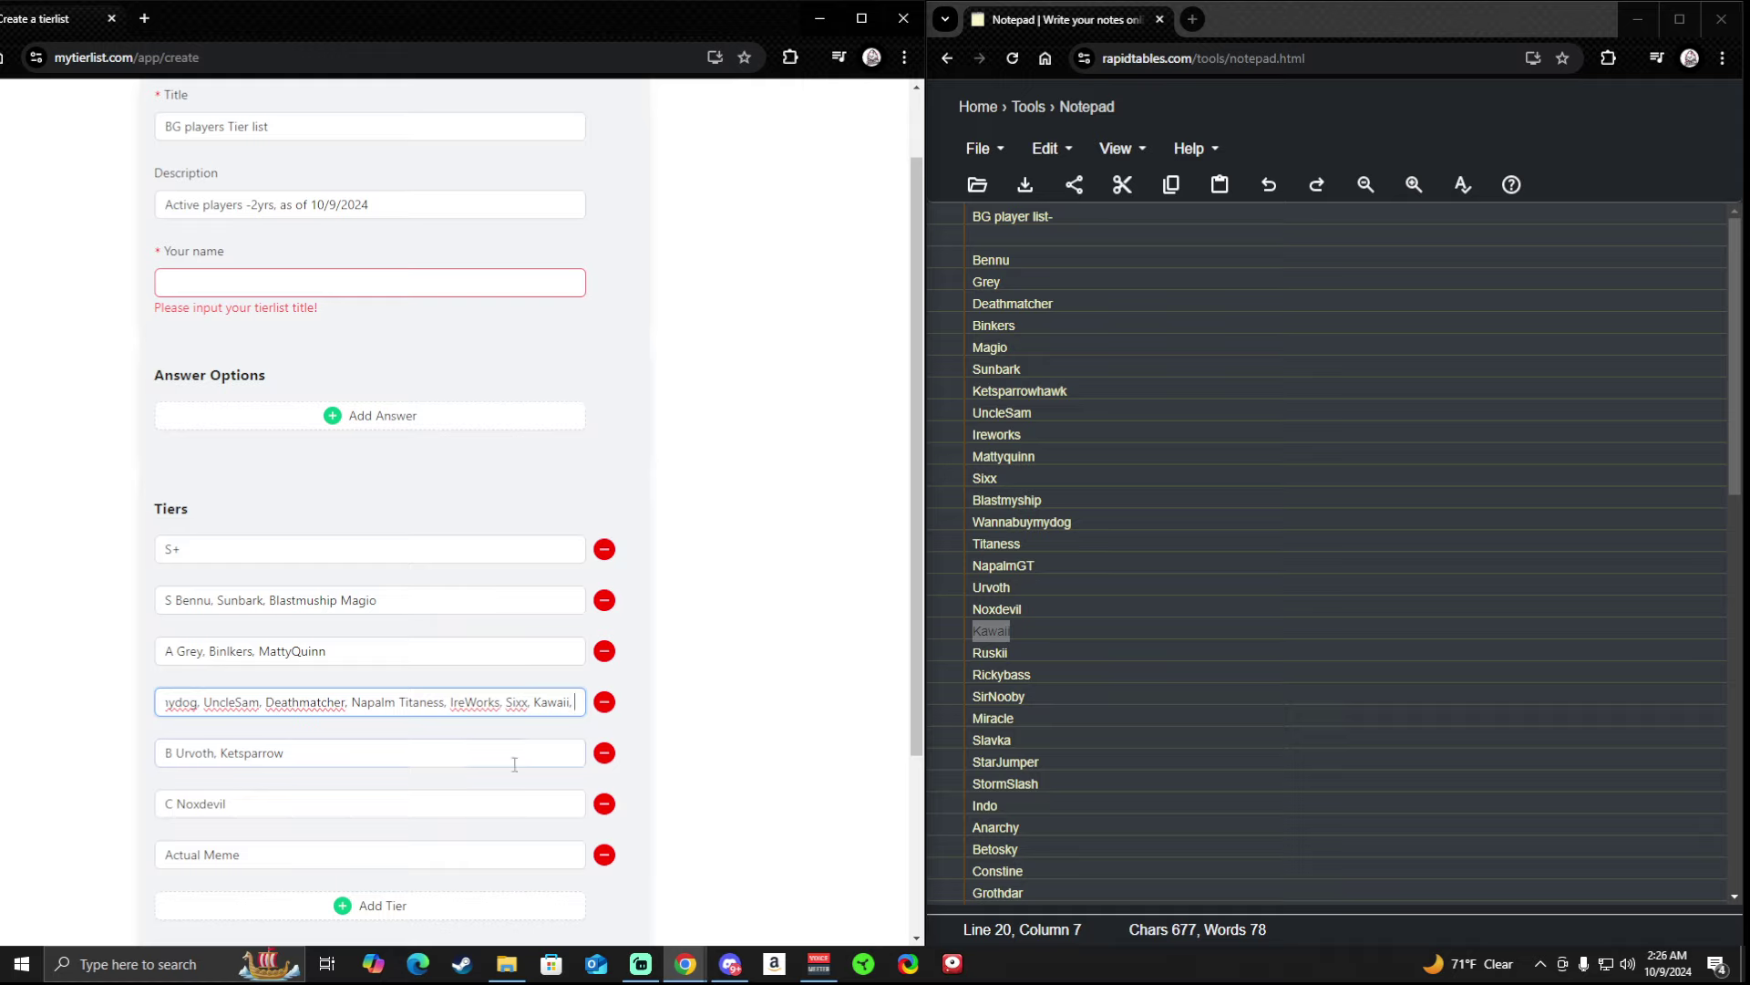
Restore the final "i" of Ruskii in the notepad list, then mark and copy the name.
left_click(1016, 670)
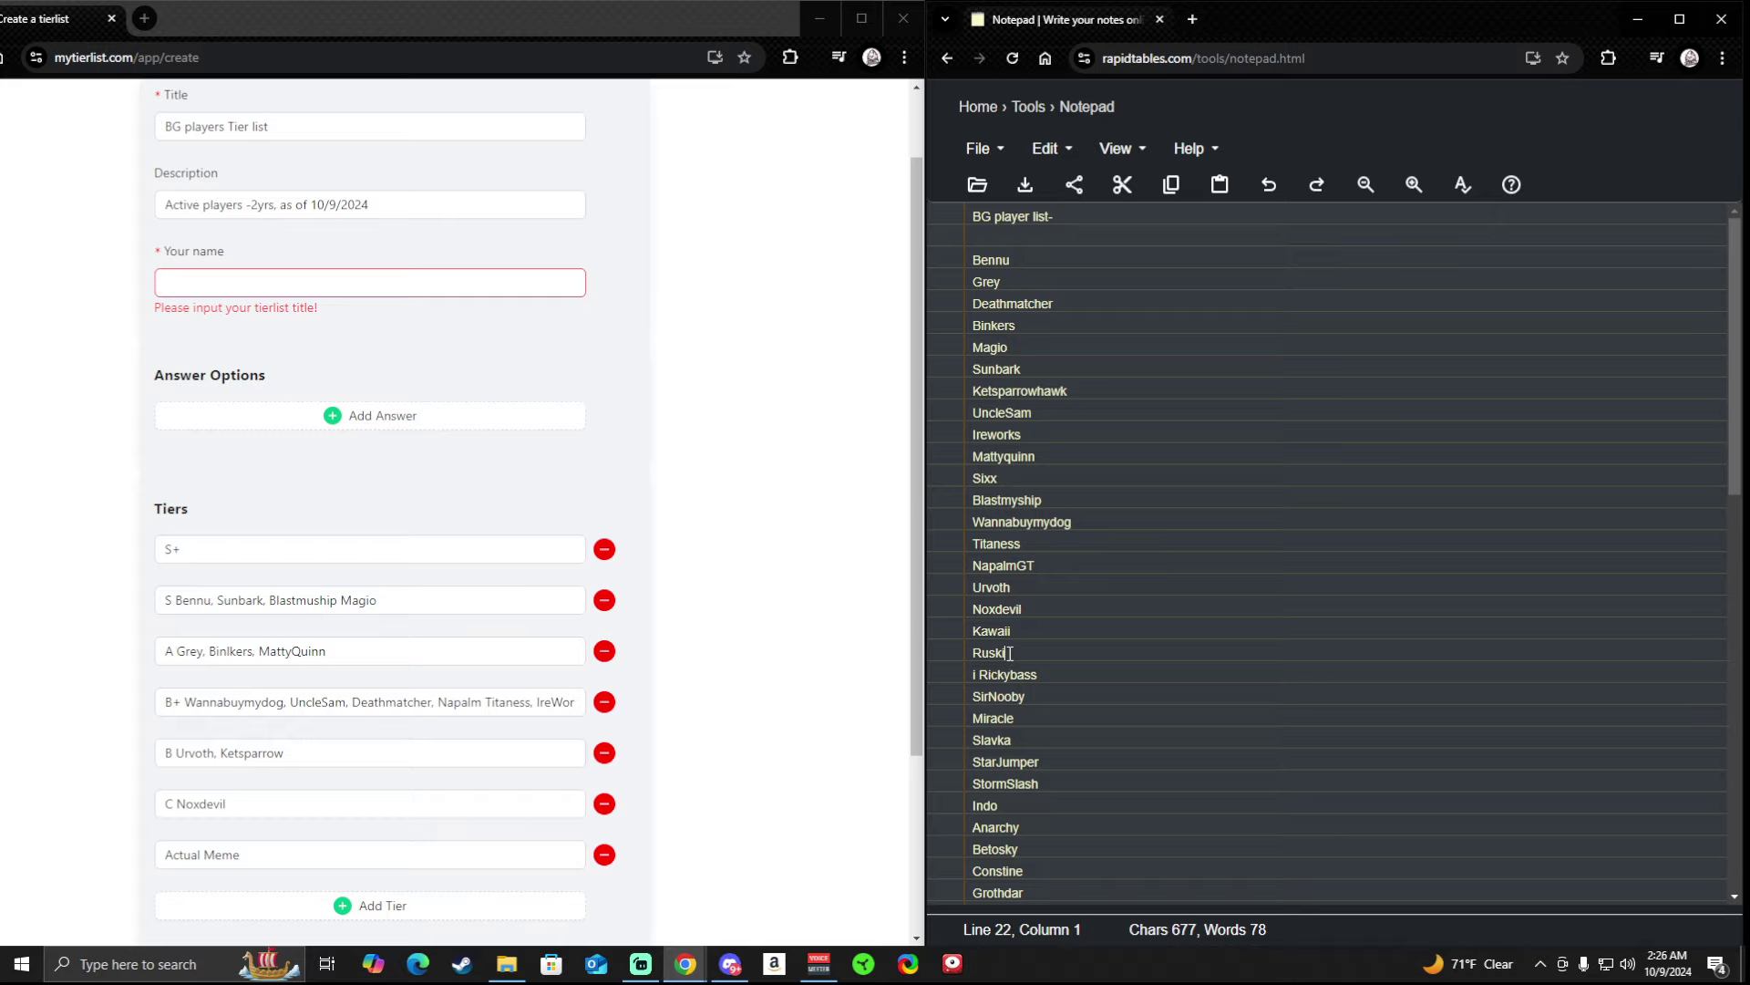
left_click(1010, 653)
type("i")
double_click(994, 652)
key("ctrl+c")
scroll(402, 762, "down", 1)
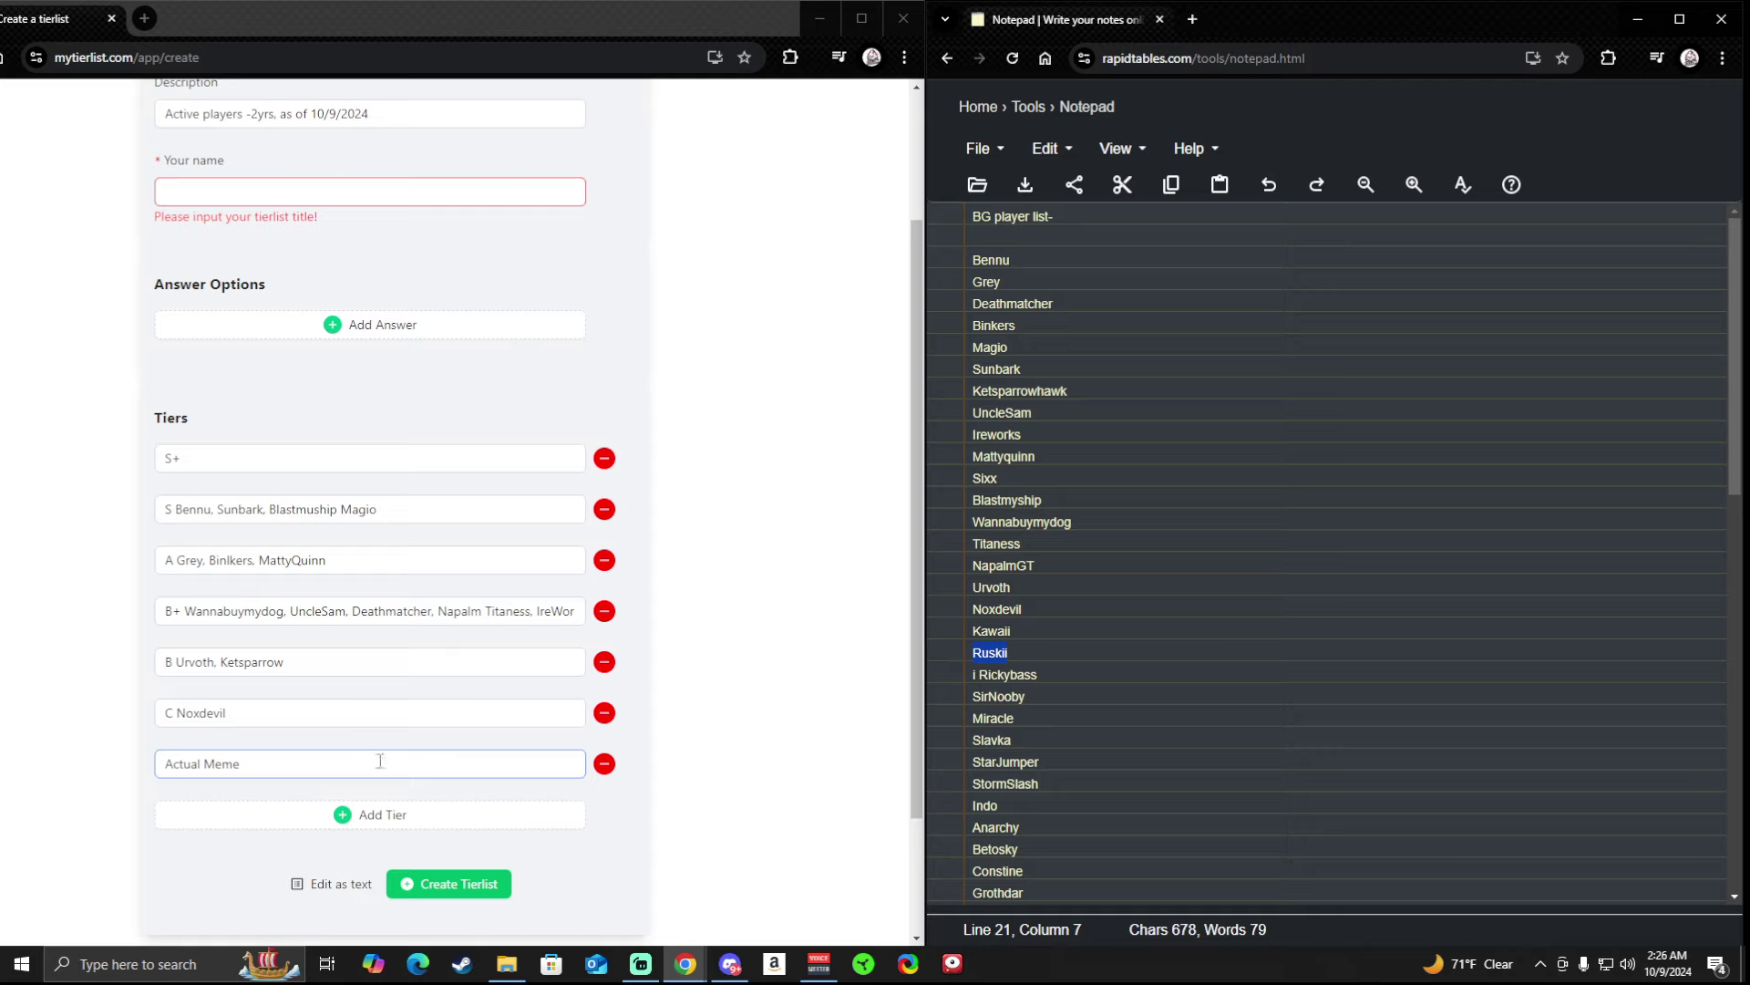
left_click(270, 773)
left_click(713, 815)
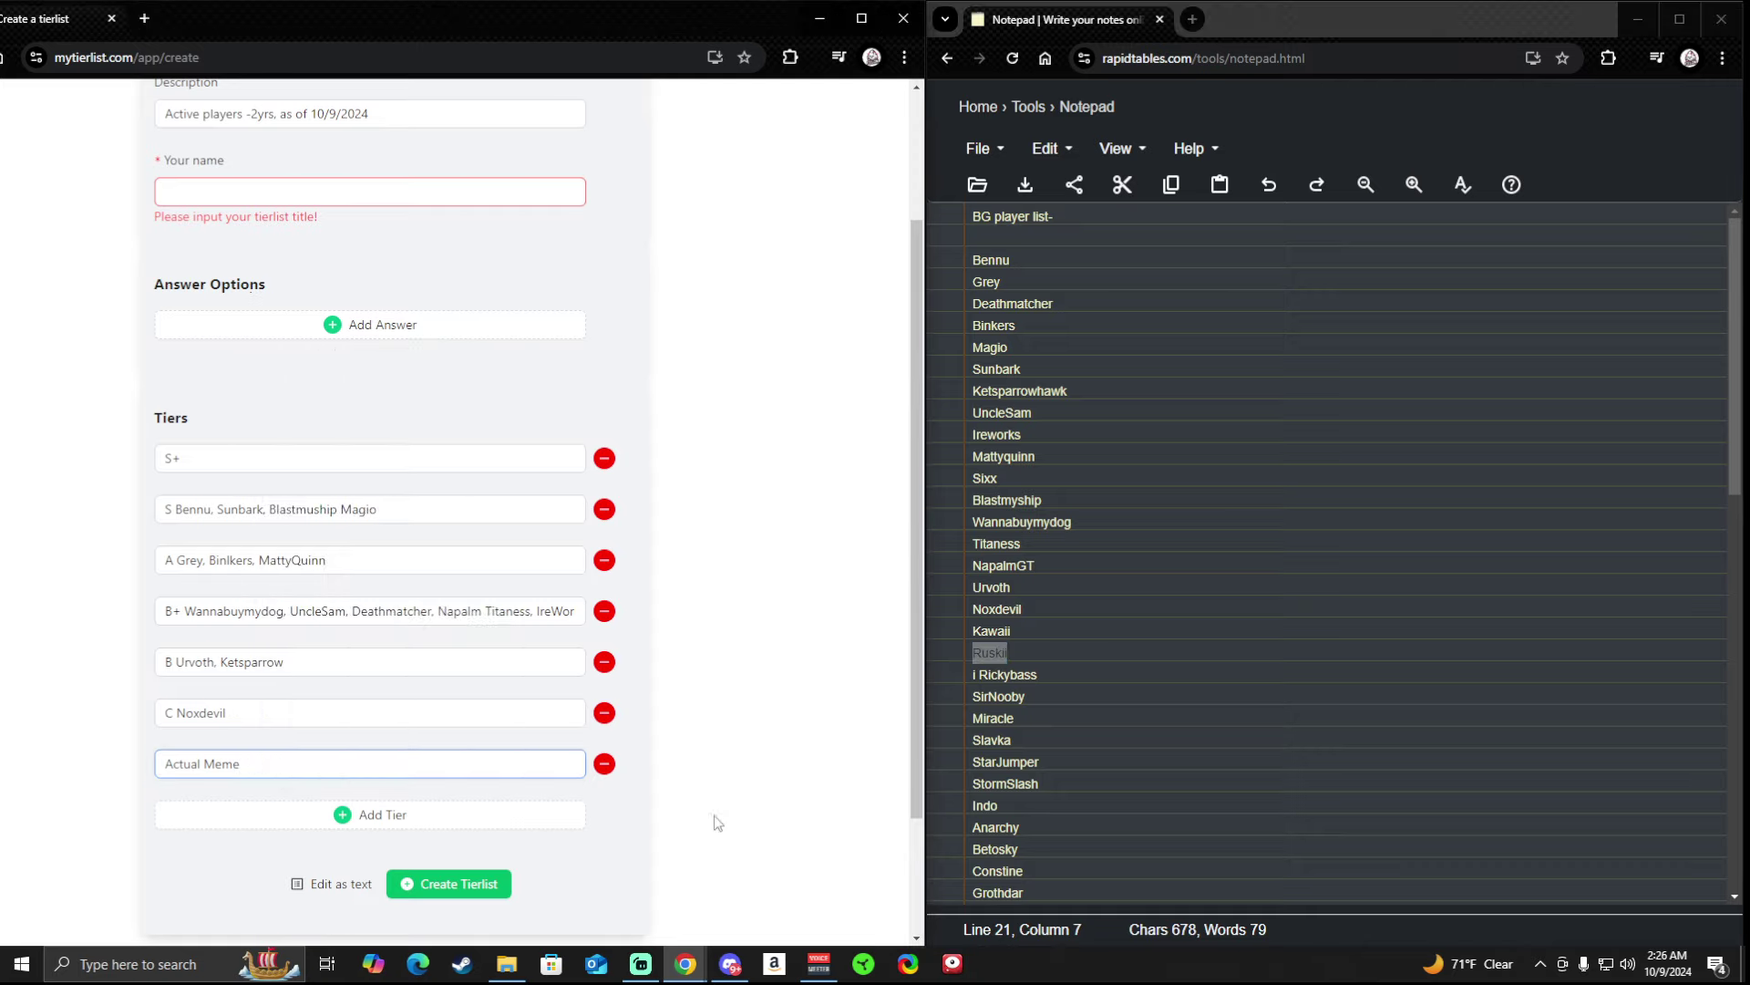
key("ctrl+v")
key("BackSpace")
key("BackSpace")
key("BackSpace")
key("BackSpace")
key("BackSpace")
key("BackSpace")
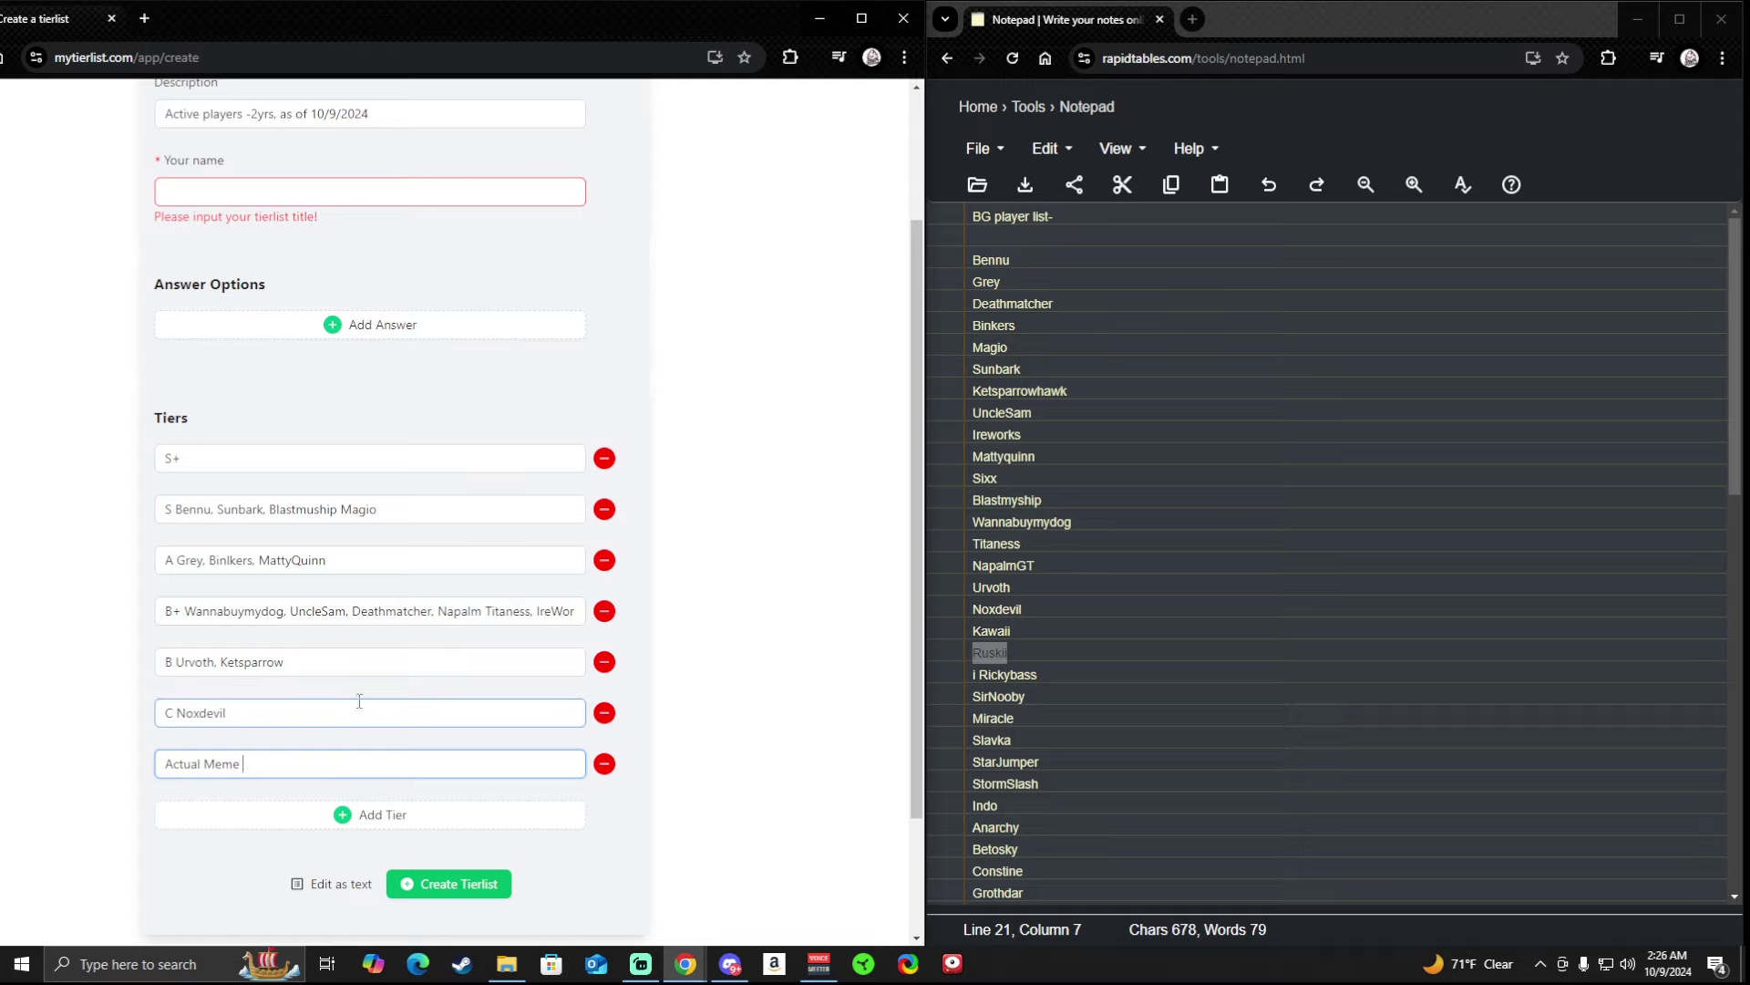
Append ", Ruskii" after Noxdevil in the C tier.
left_click(306, 714)
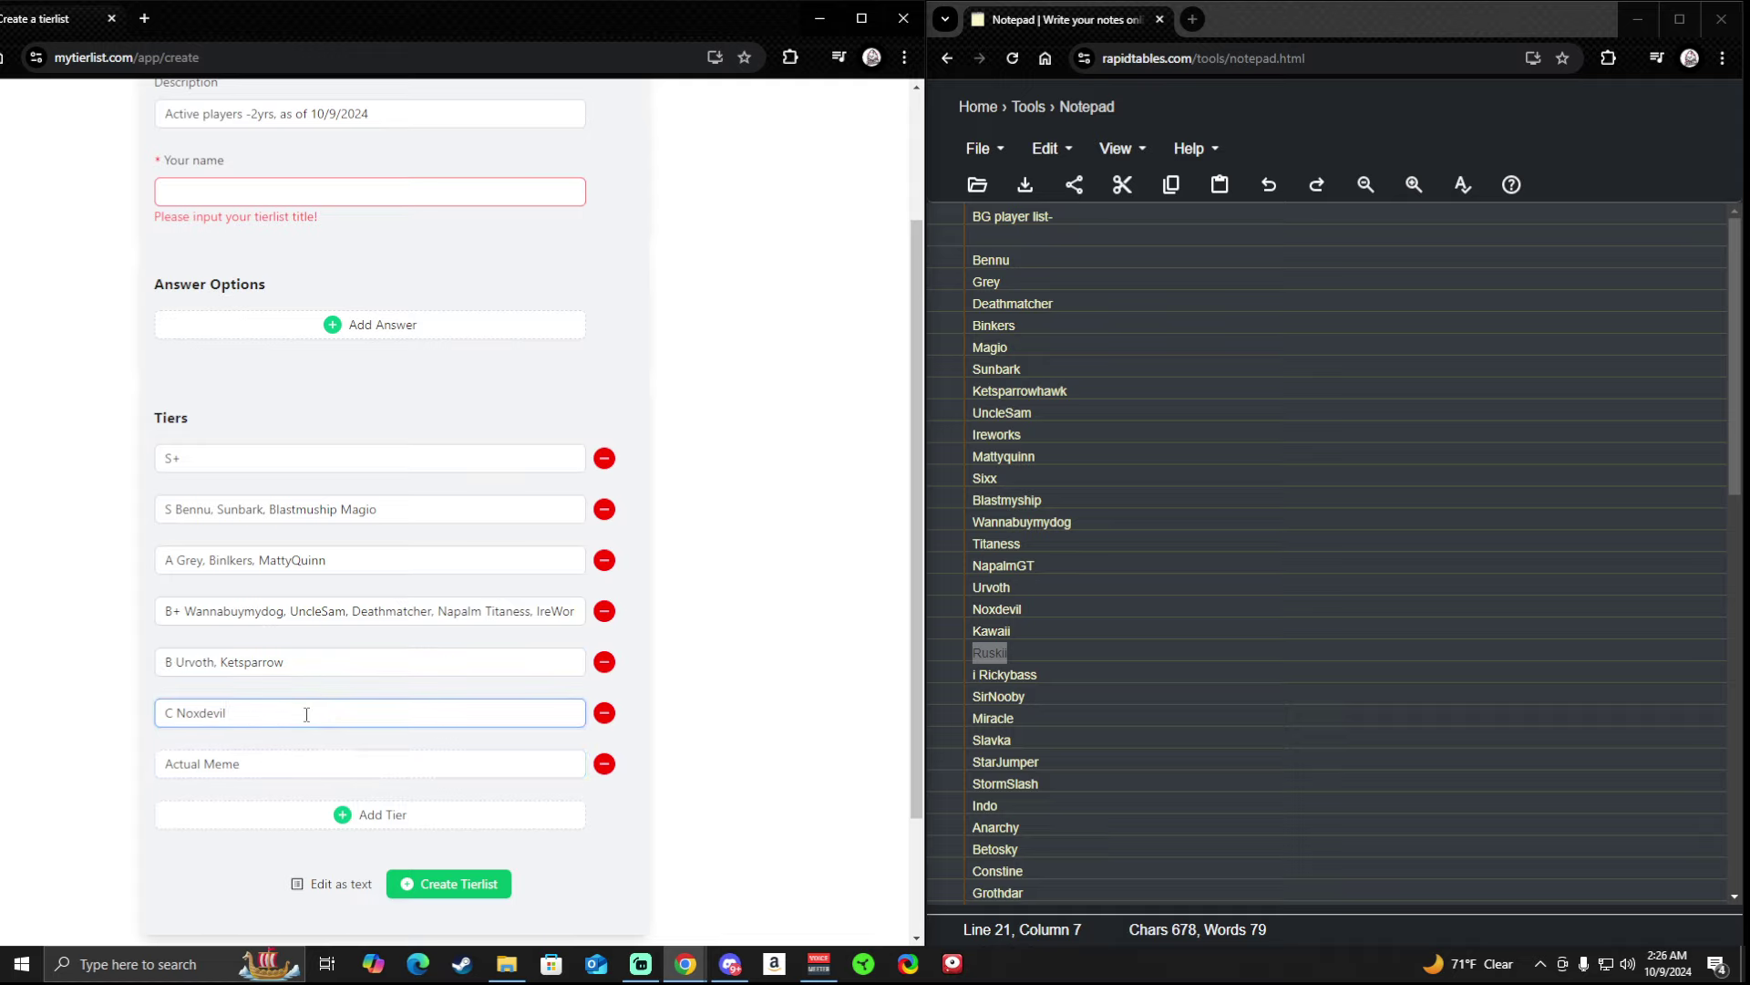
type(",")
type("RE")
key("BackSpace")
type("uskii")
triple_click(992, 679)
left_click(981, 676)
key("BackSpace")
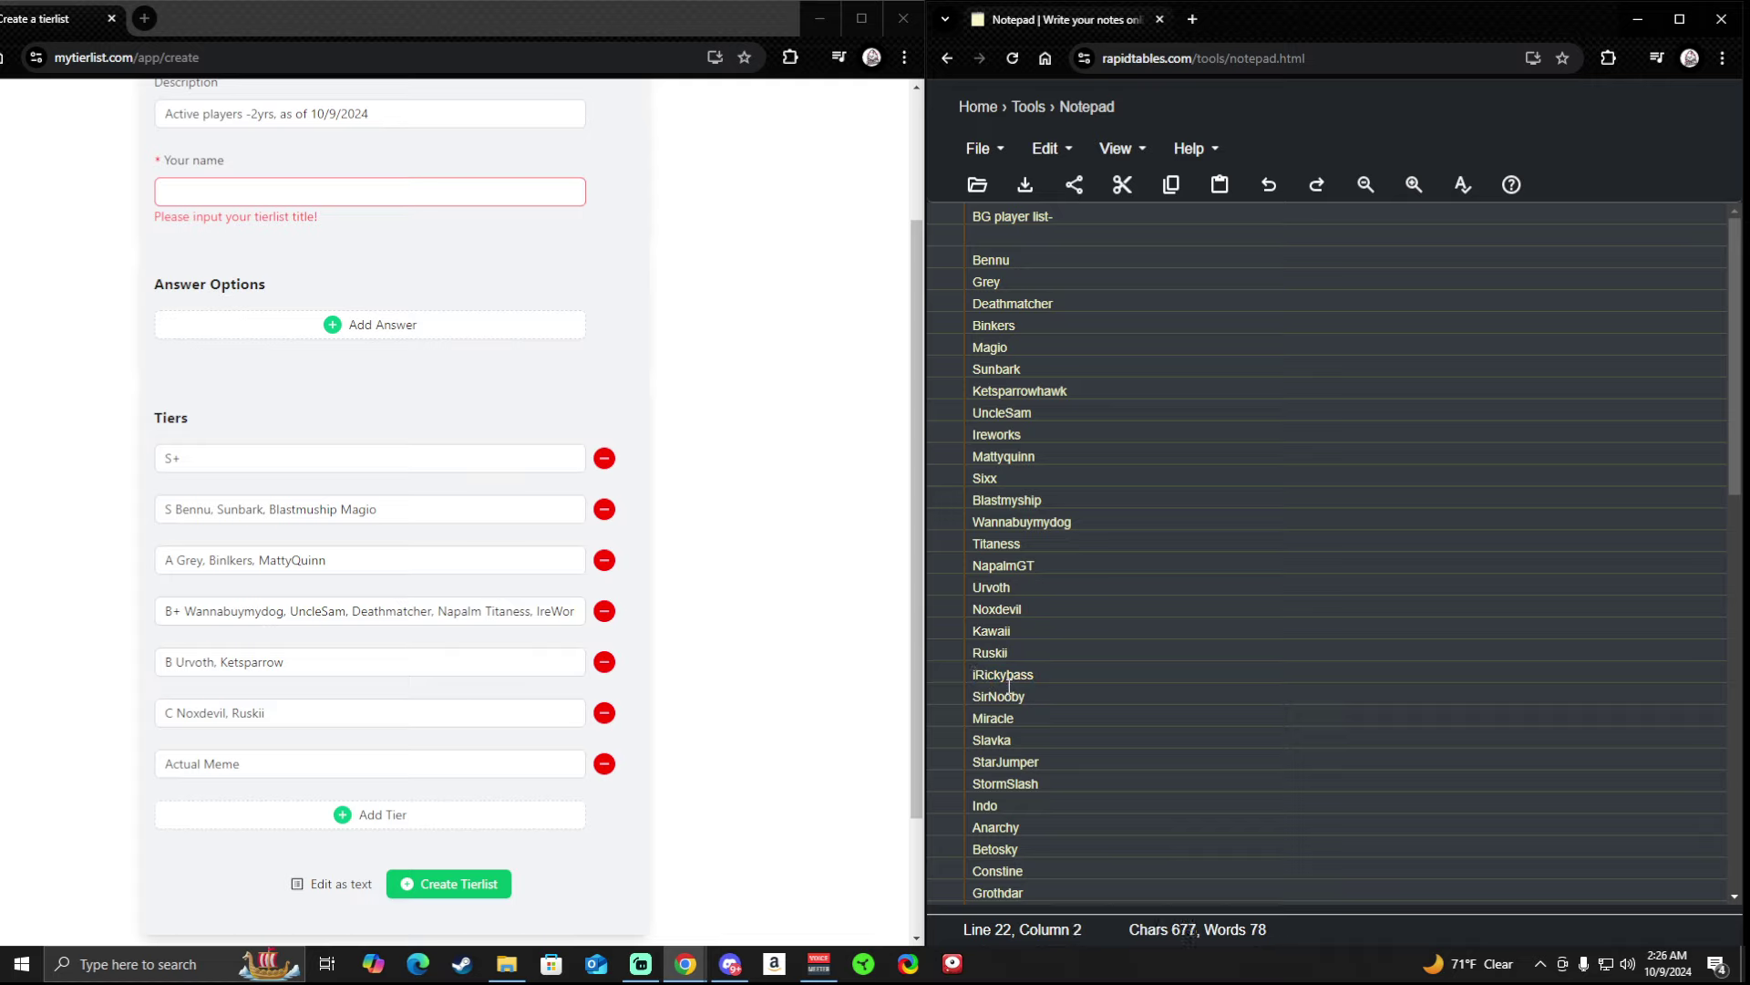
key("BackSpace")
left_click_drag(1046, 674, 902, 679)
key("ctrl+c")
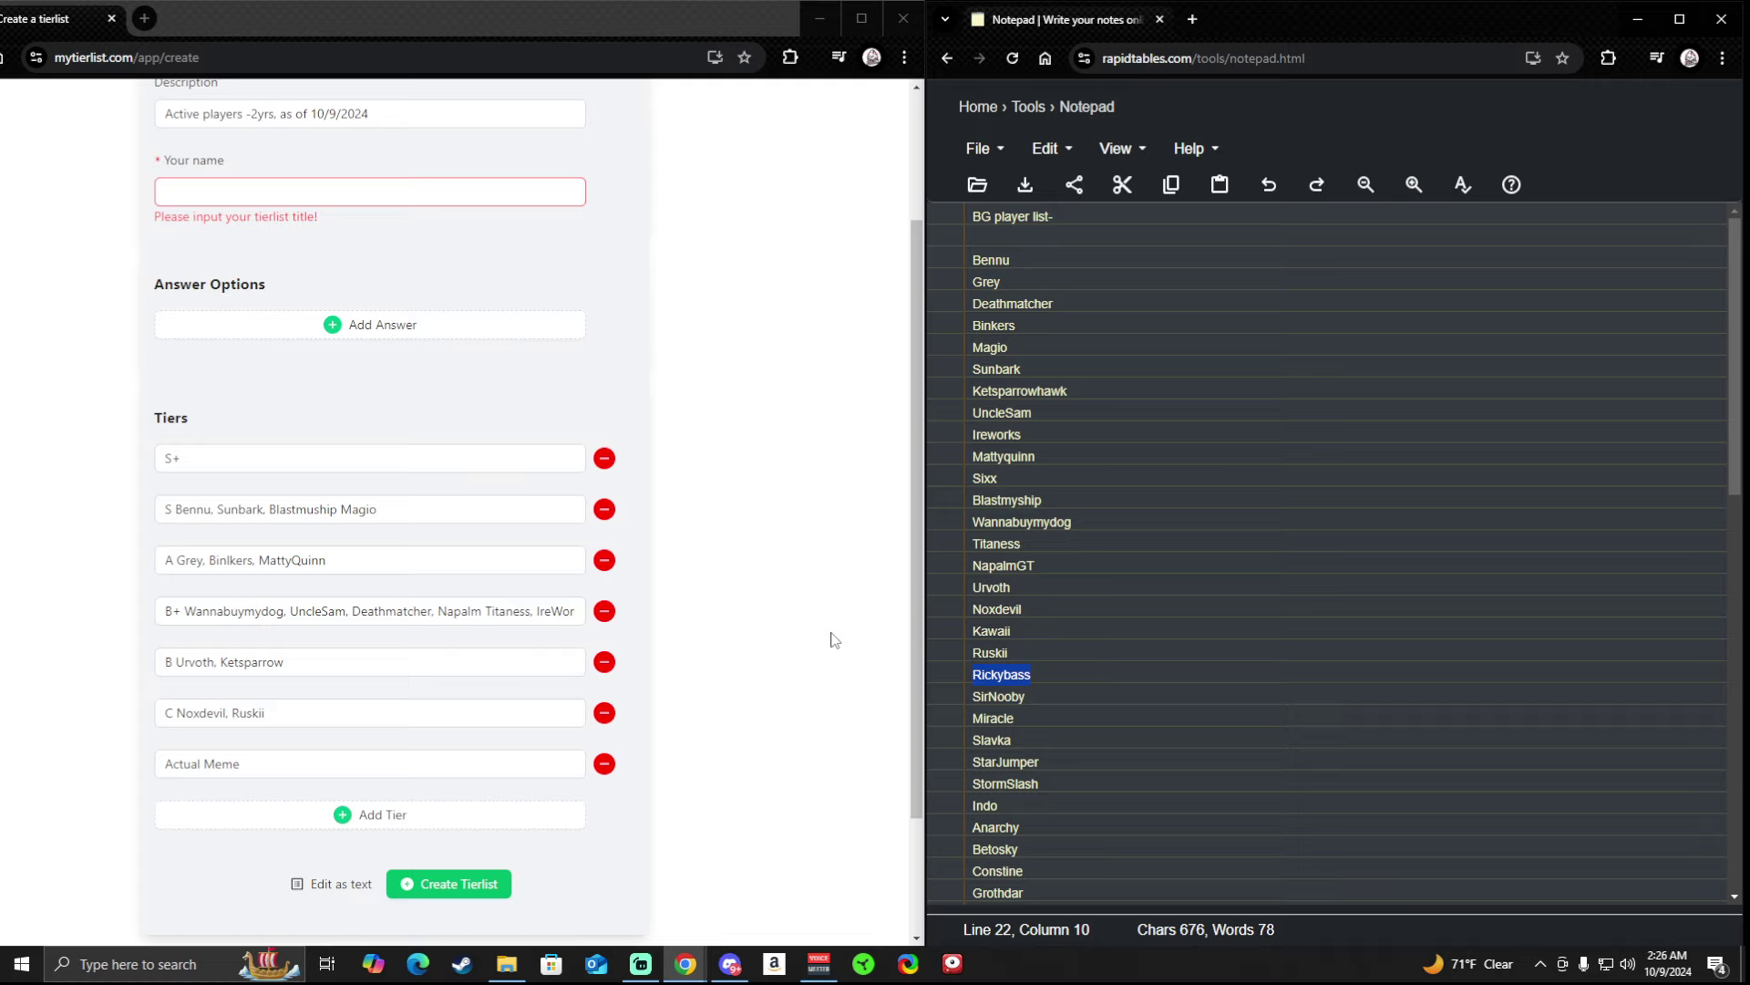
Insert Rickybass followed by a comma between Urvoth and Ketsparrow in the B tier.
left_click(382, 655)
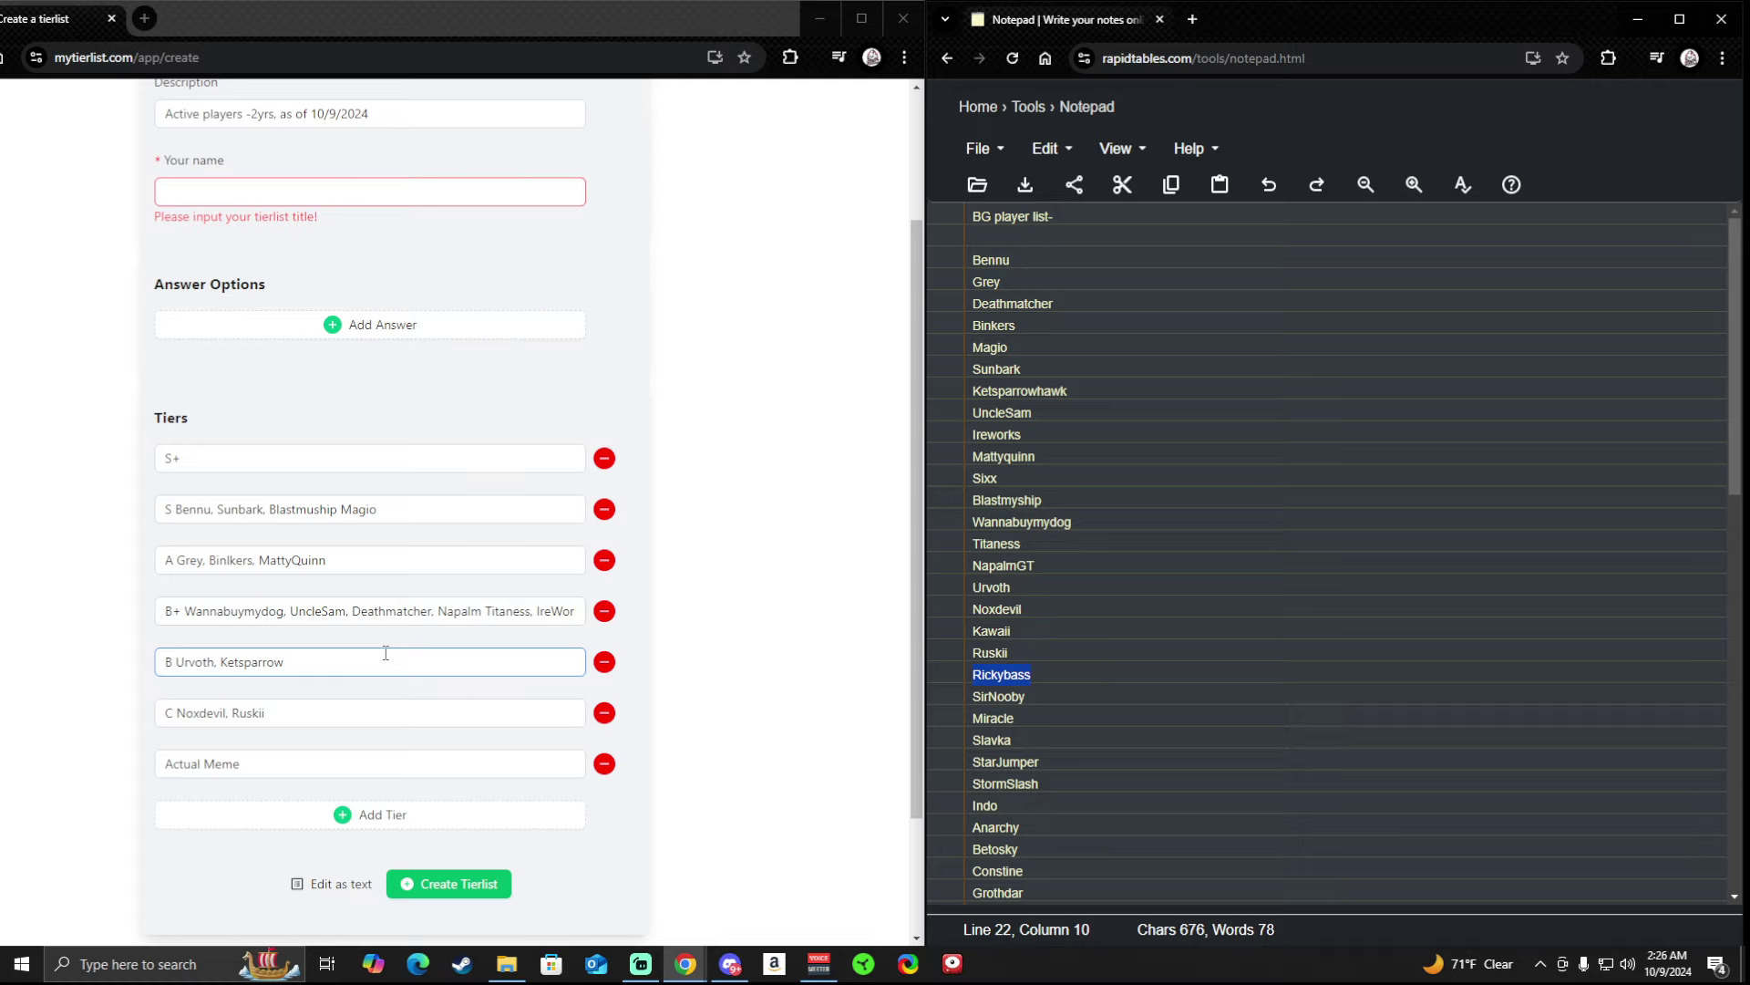
left_click(216, 662)
type(",")
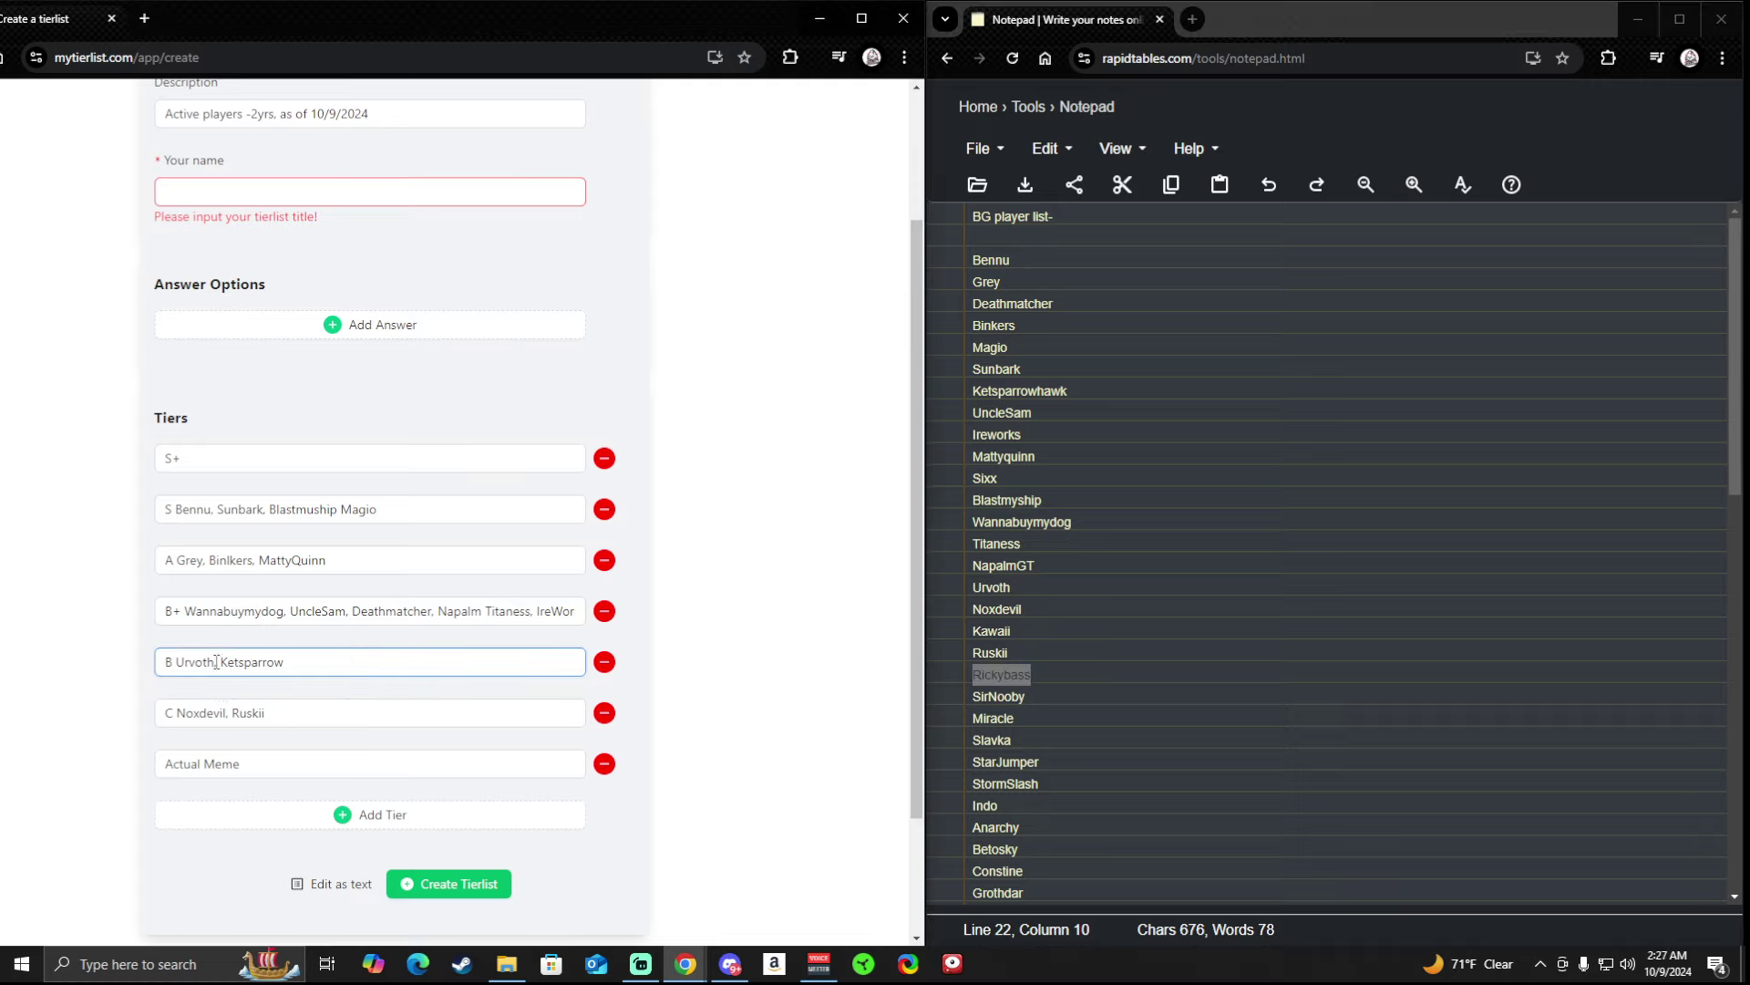
key("ctrl+v")
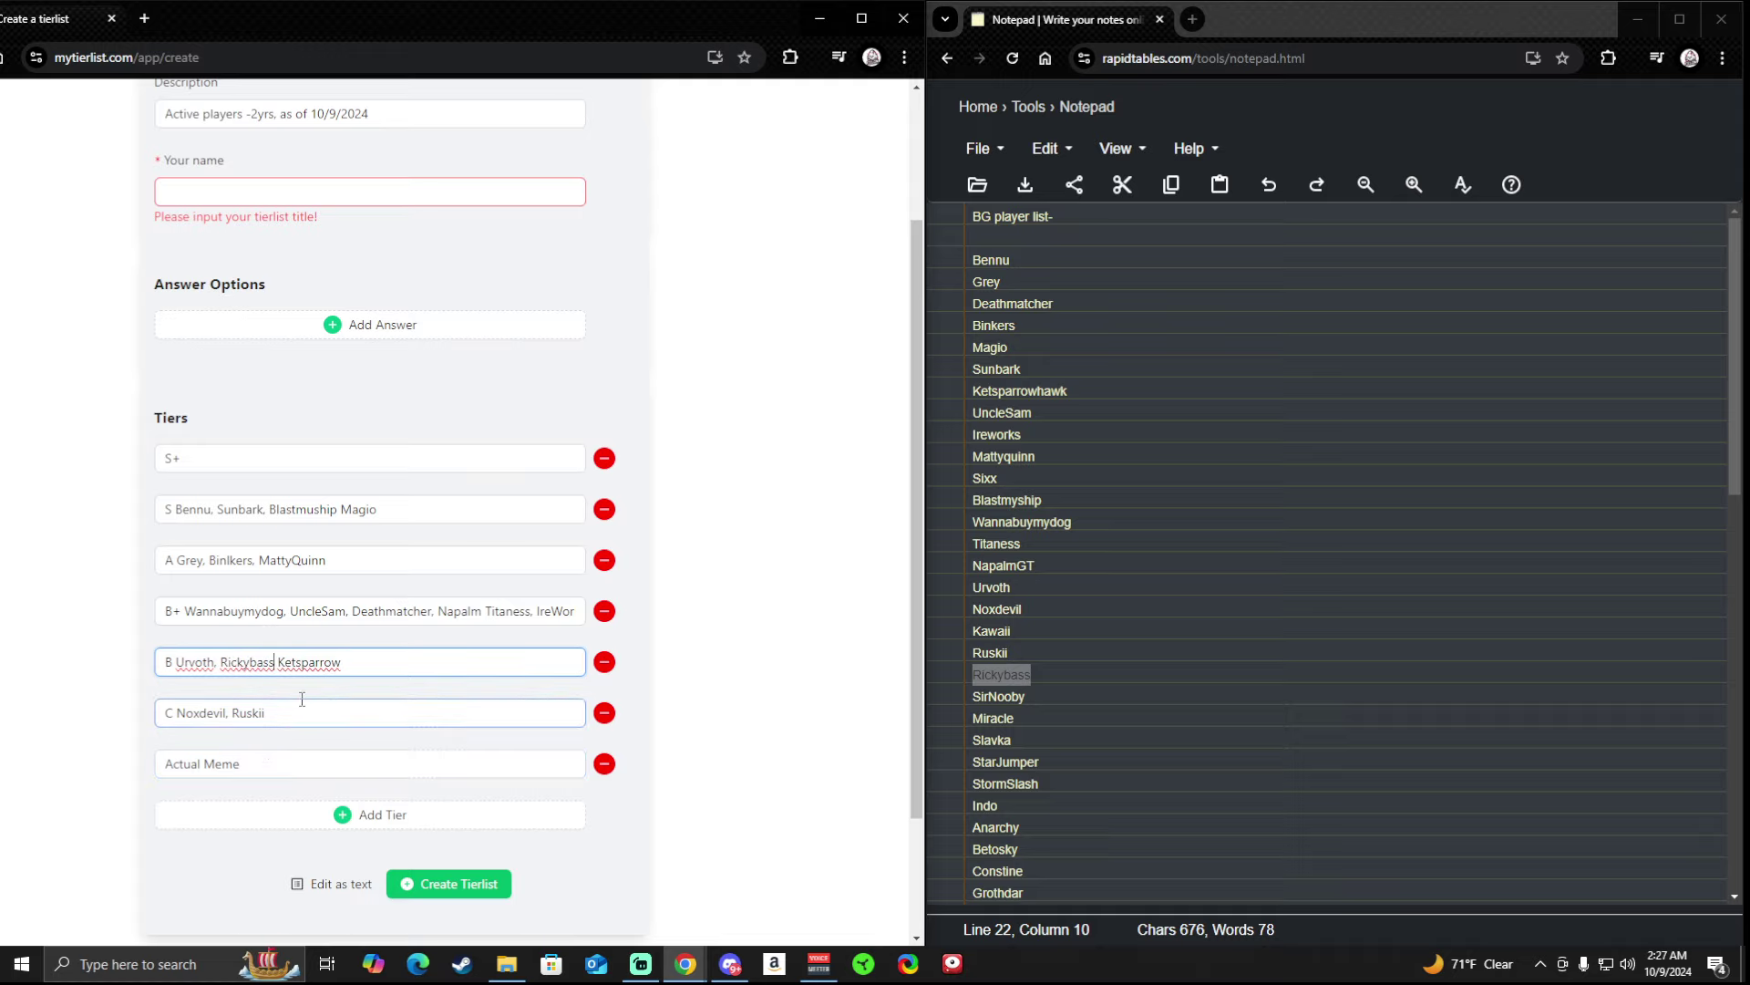
type(",")
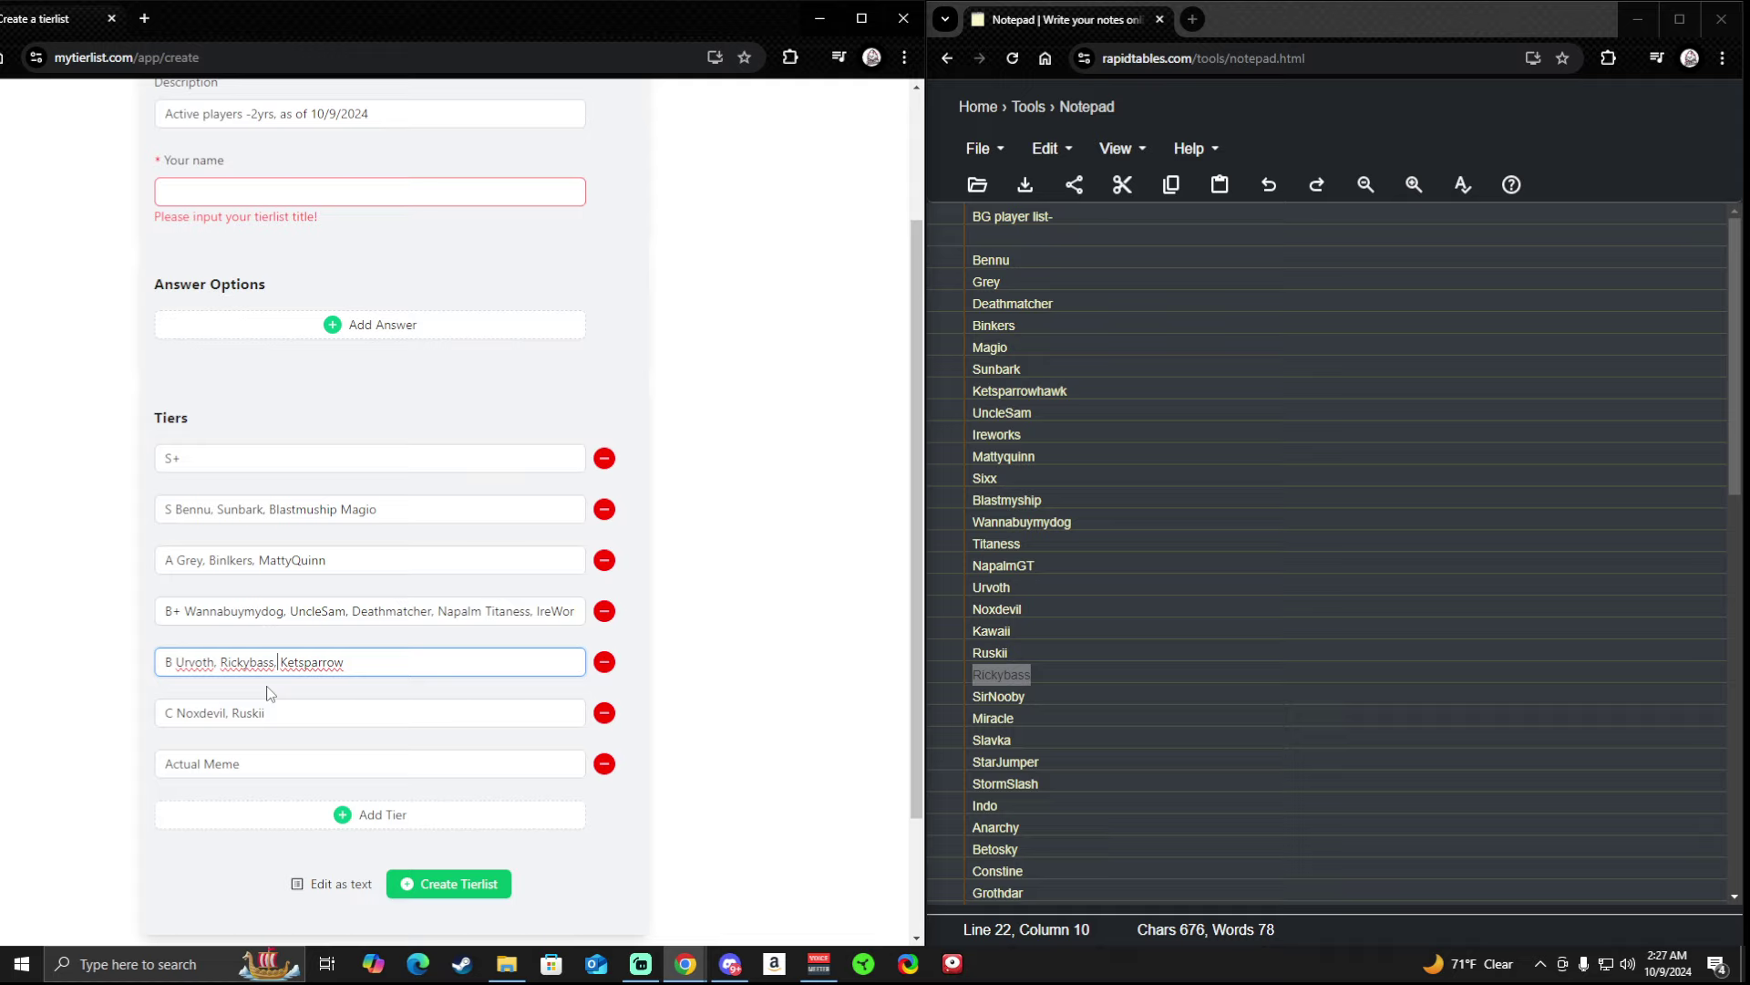
Move Rickybass from between Urvoth and Ketsparrow to the end of the B tier.
key("BackSpace")
key("BackSpace")
key("BackSpace")
key("BackSpace")
key("BackSpace")
key("BackSpace")
key("BackSpace")
key("BackSpace")
key("BackSpace")
key("BackSpace")
key("BackSpace")
key("ctrl+v")
Copy SirNooby from the notepad list and insert it with a comma after Deathmatcher in the B+ tier.
left_click(1039, 698)
left_click_drag(1039, 699, 949, 698)
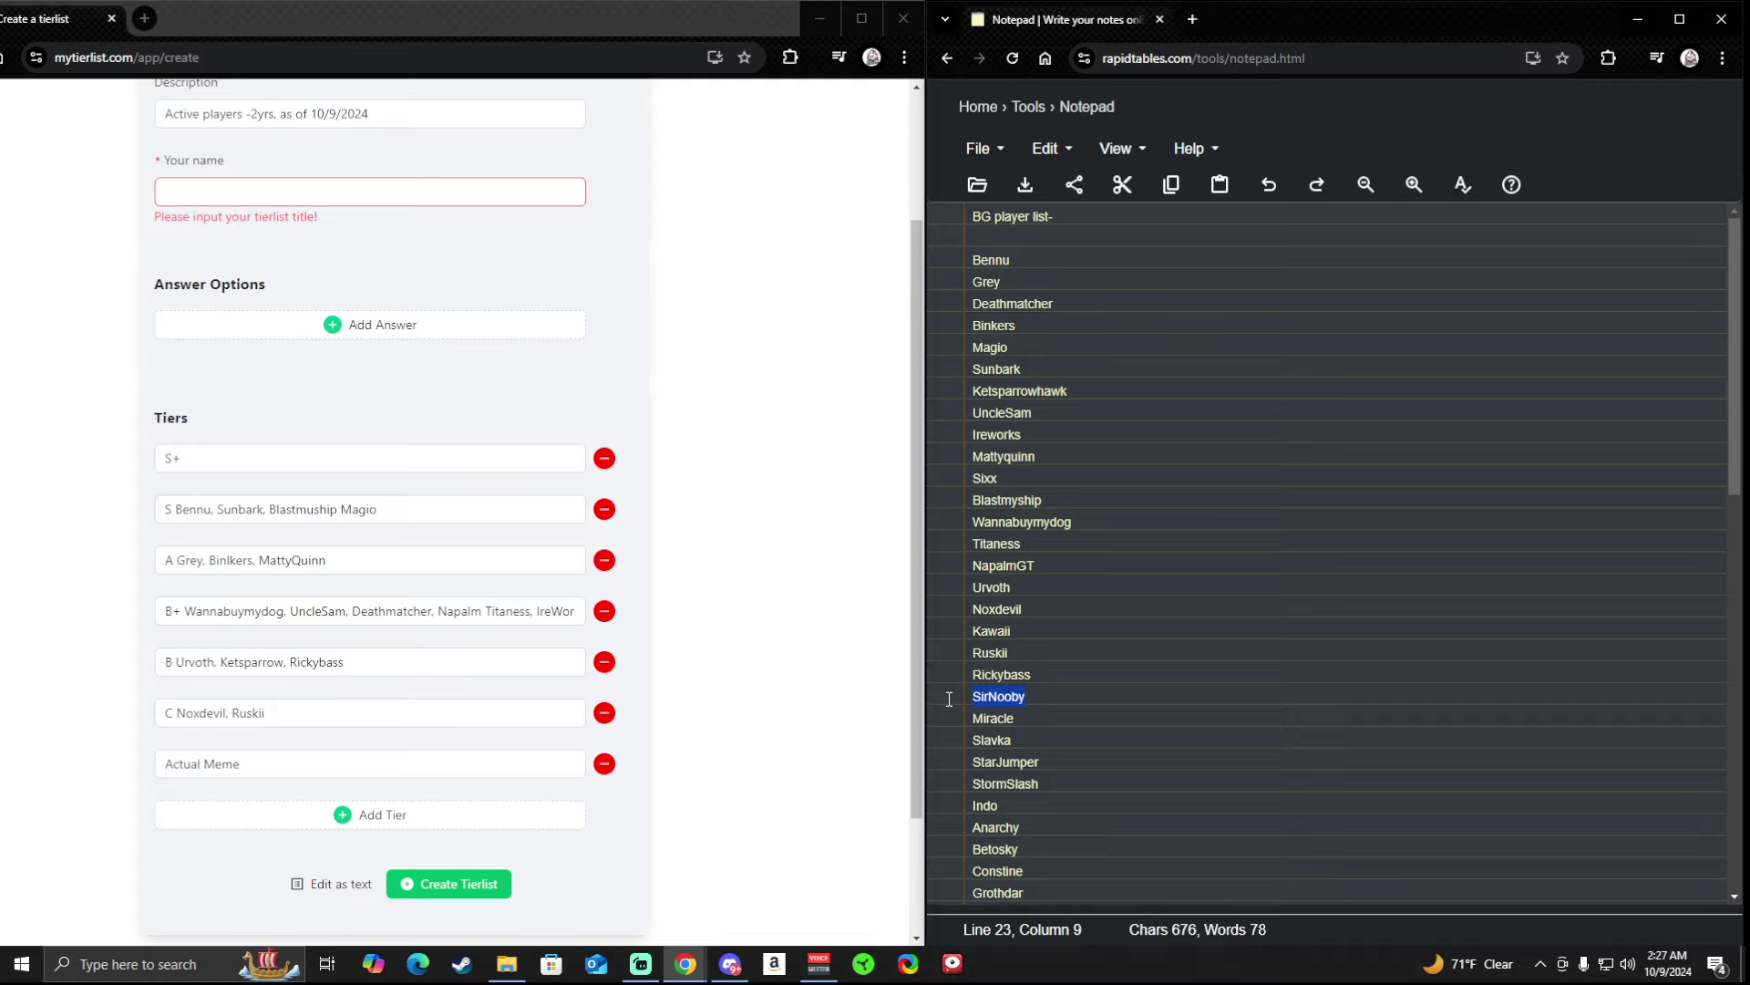
left_click(302, 606)
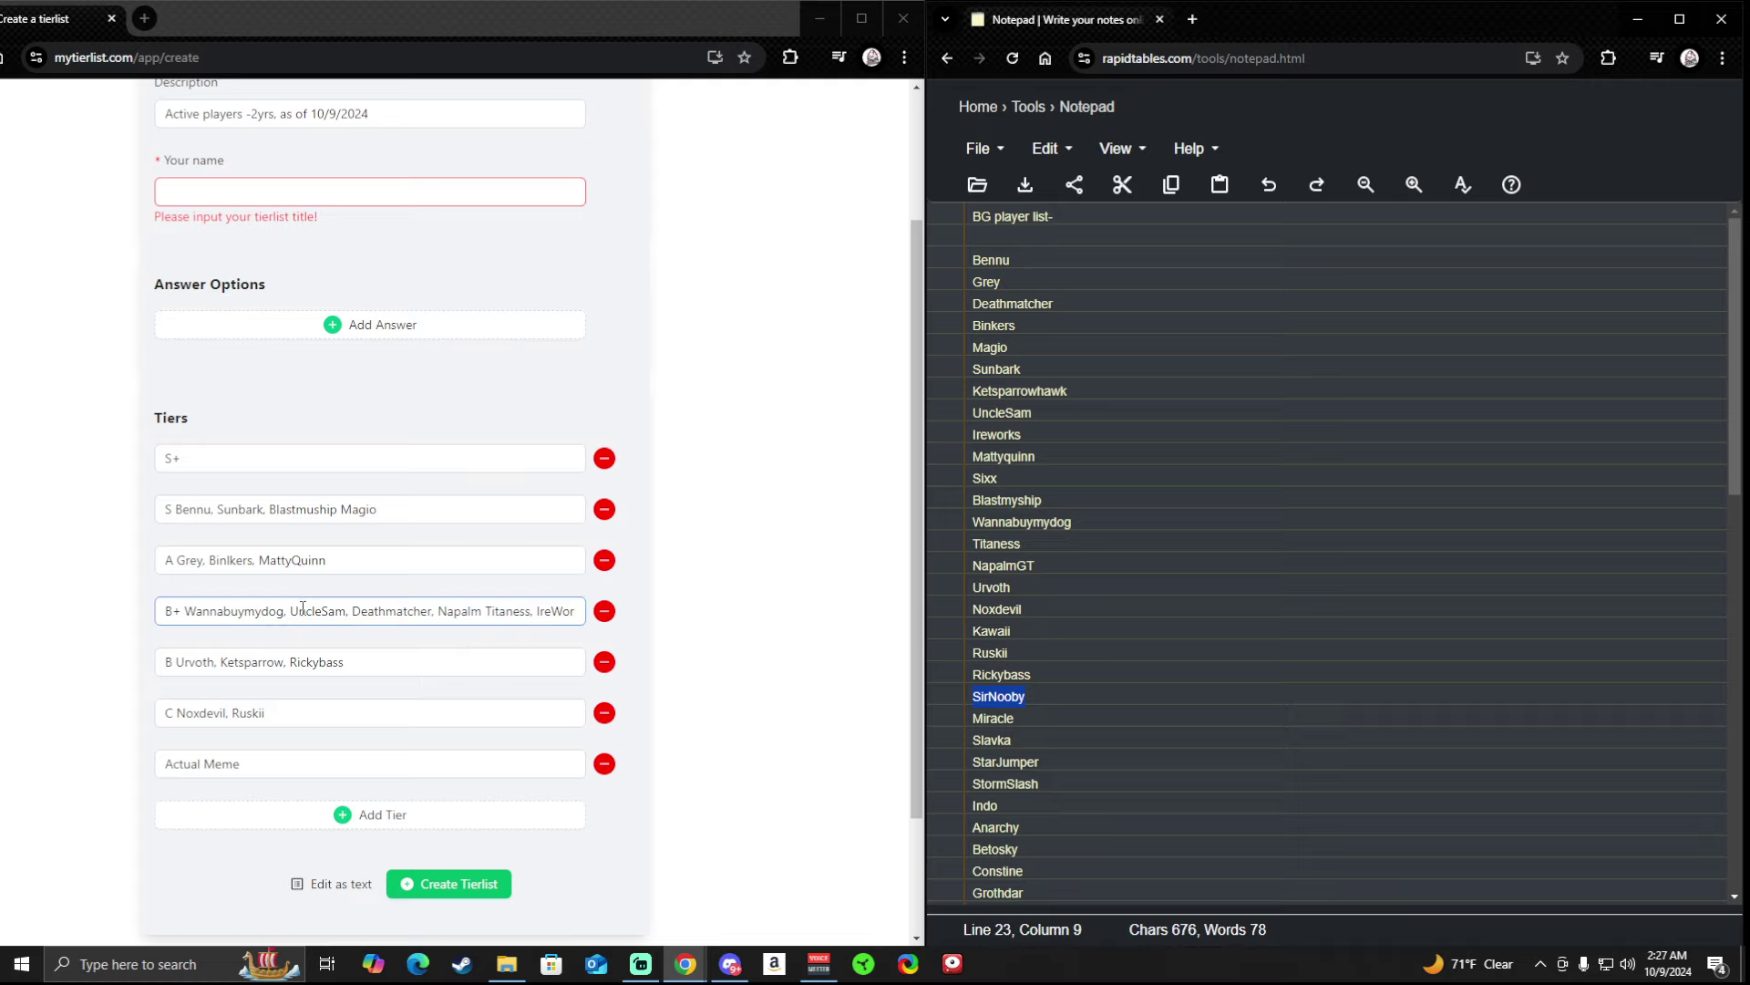
left_click(436, 611)
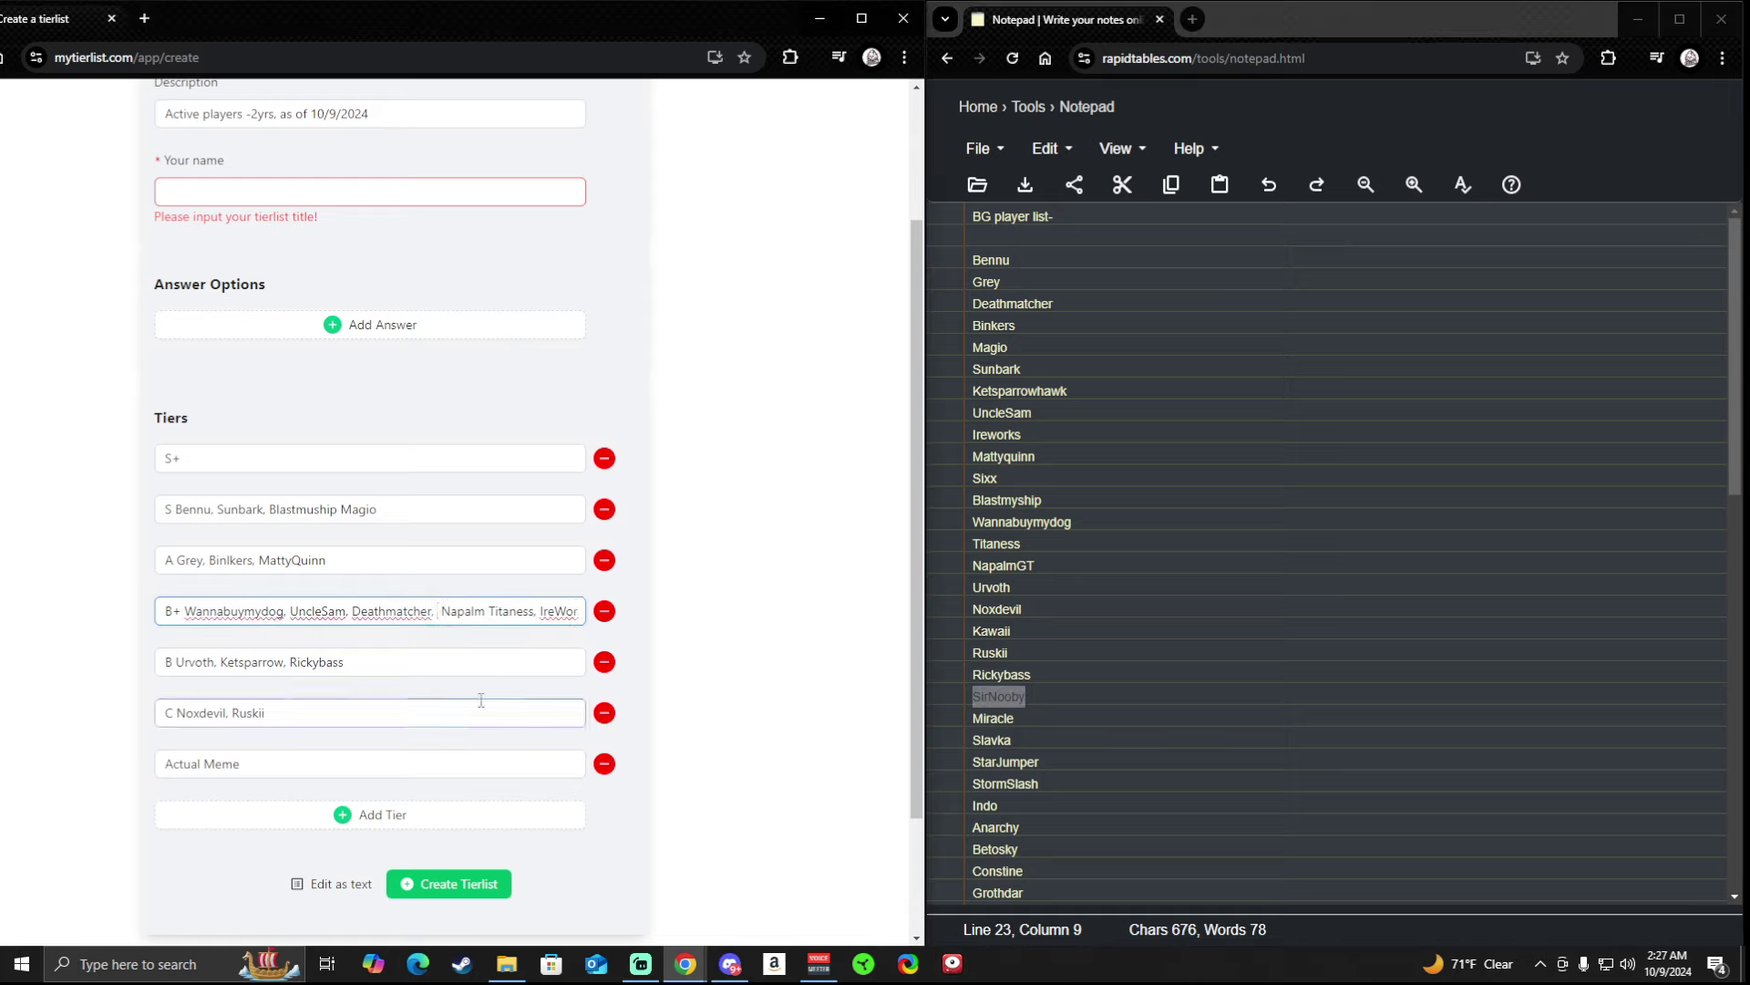
key("ctrl+v")
type(",")
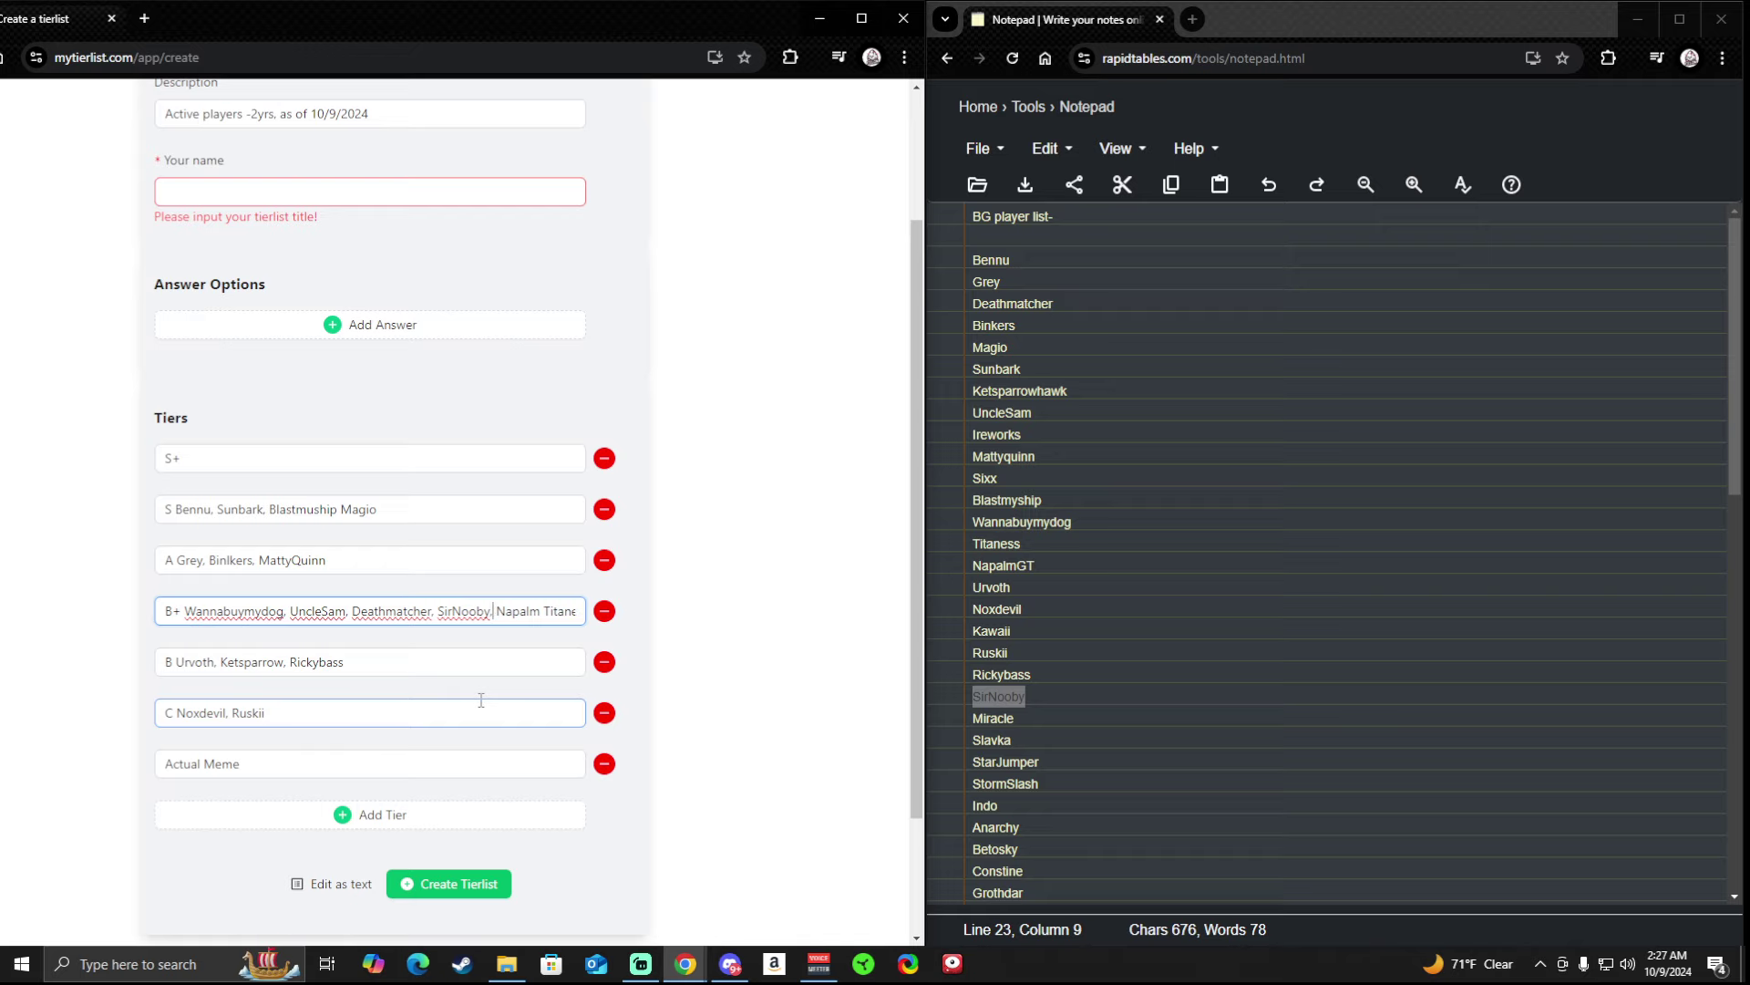
Copy Miracle from the notepad list and append it to the S+ tier.
scroll(1018, 627, "down", 1)
double_click(1018, 627)
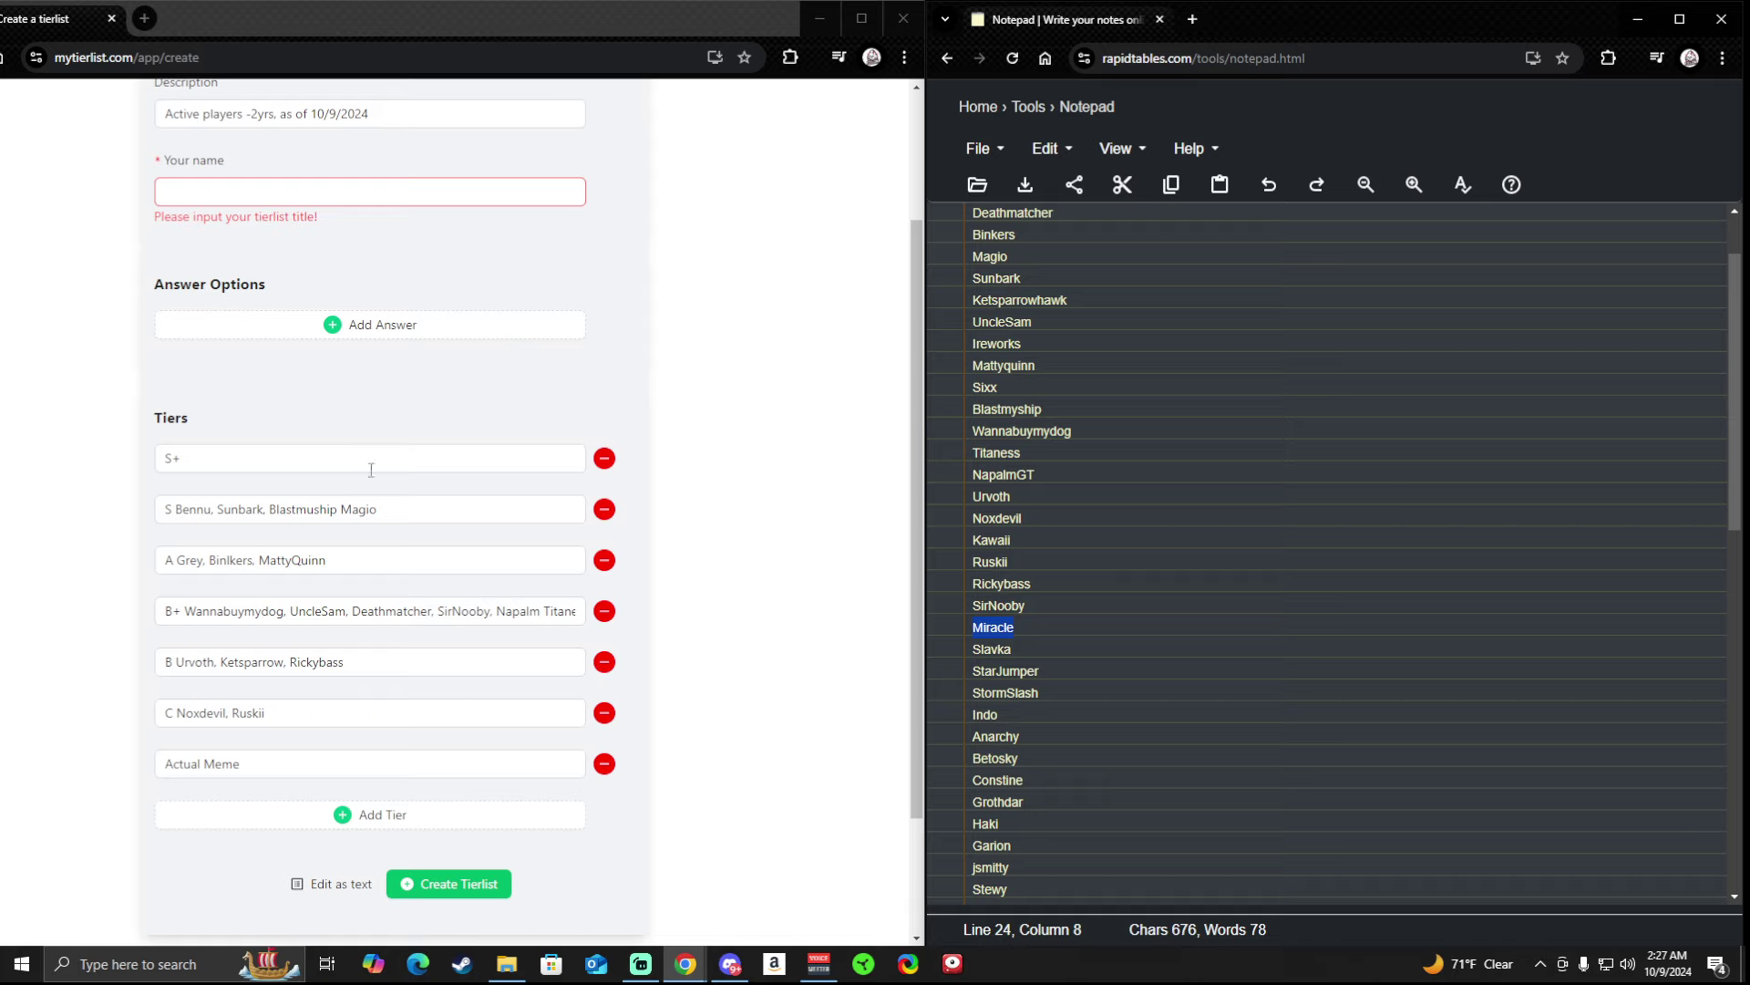
left_click(454, 461)
key("ctrl+v")
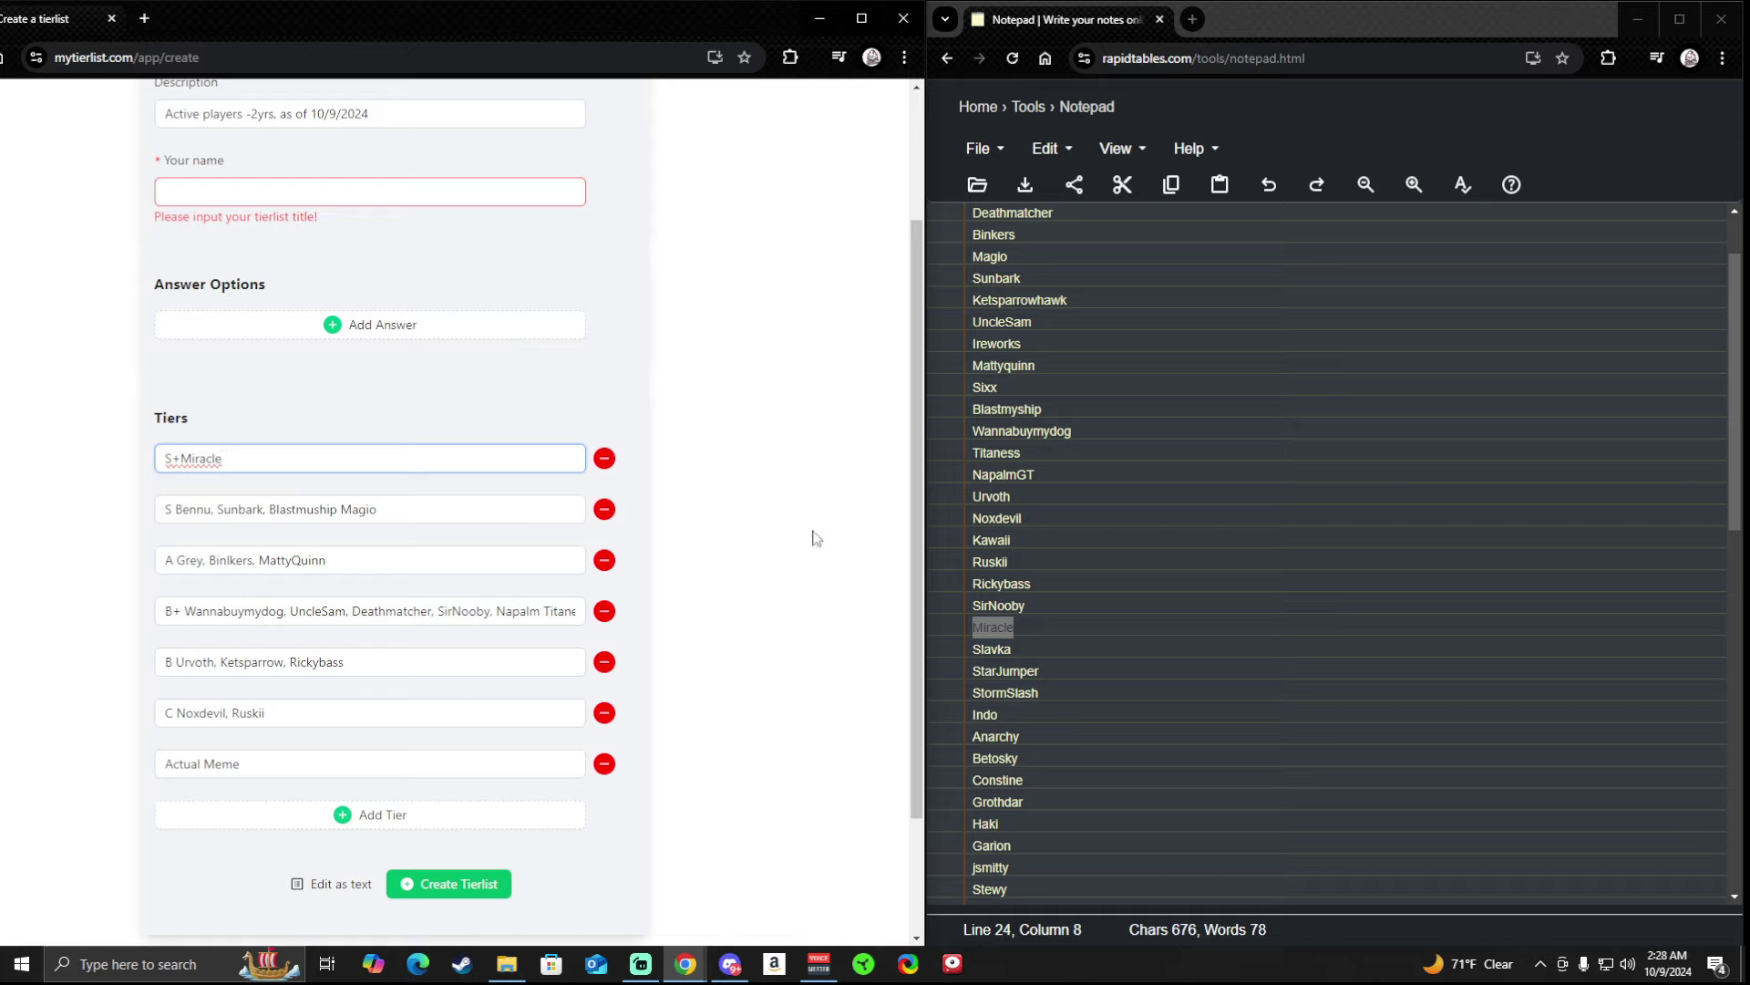
Copy Slavka from the notepad list and insert it with a comma before Urvoth in the B tier.
left_click(1036, 650)
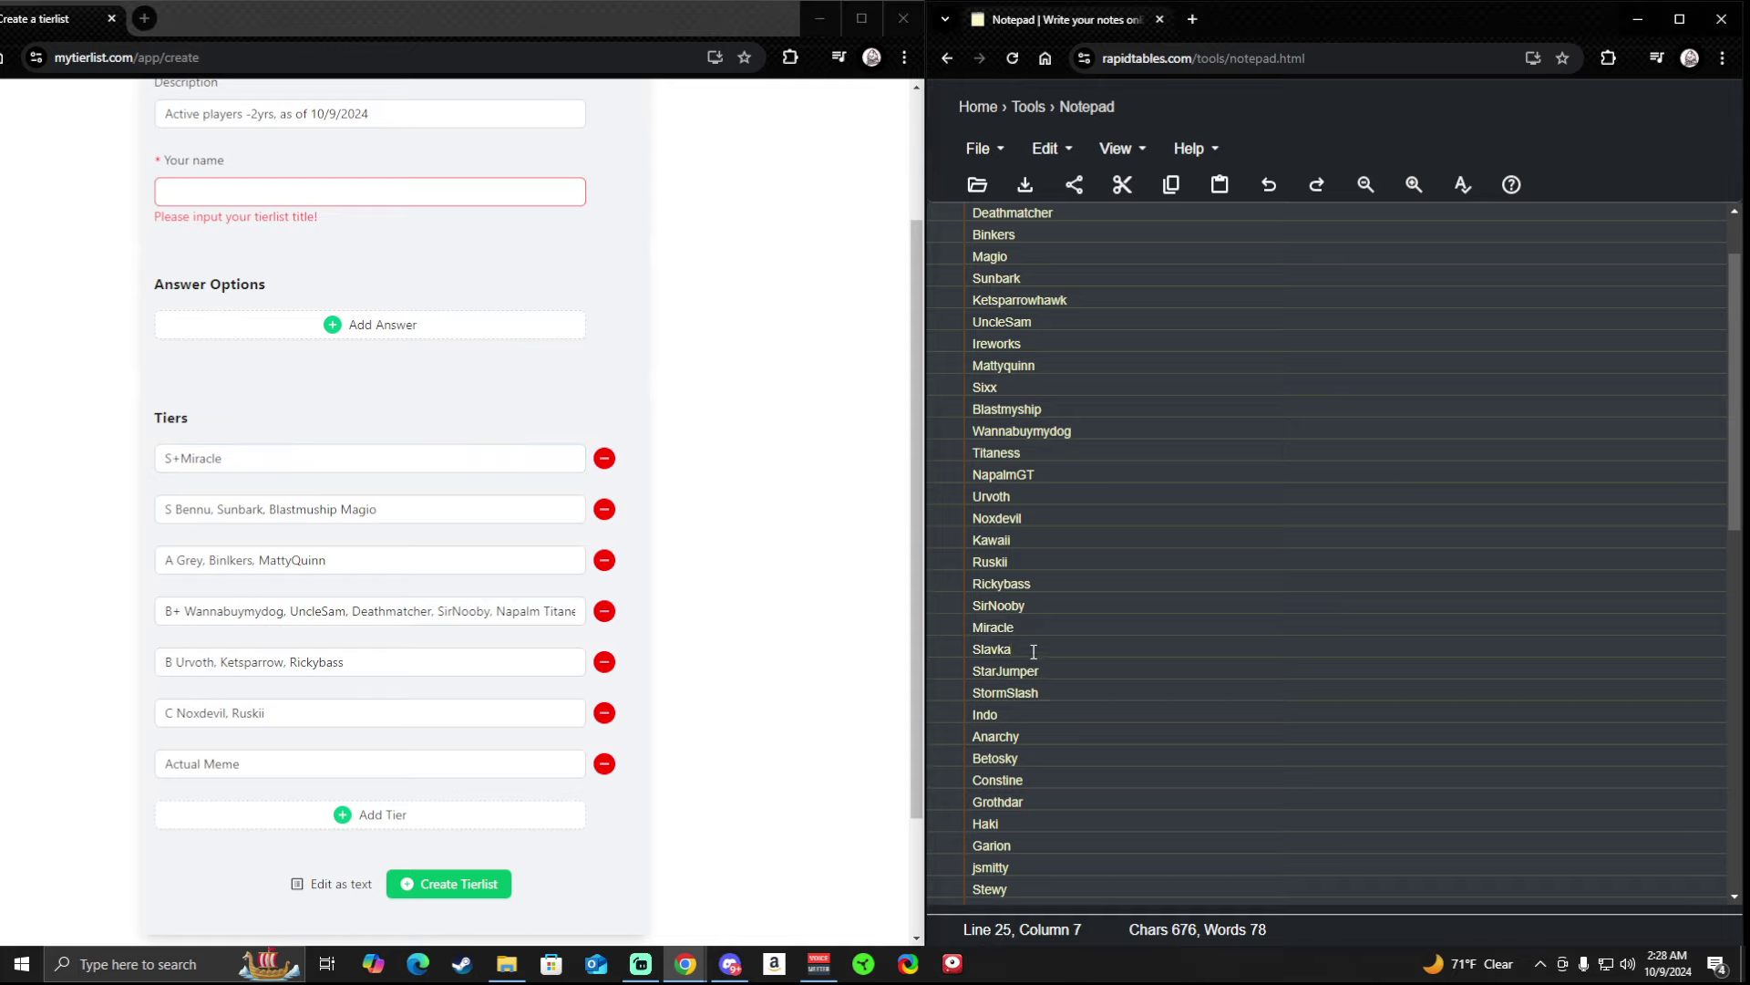
left_click_drag(1012, 649, 946, 653)
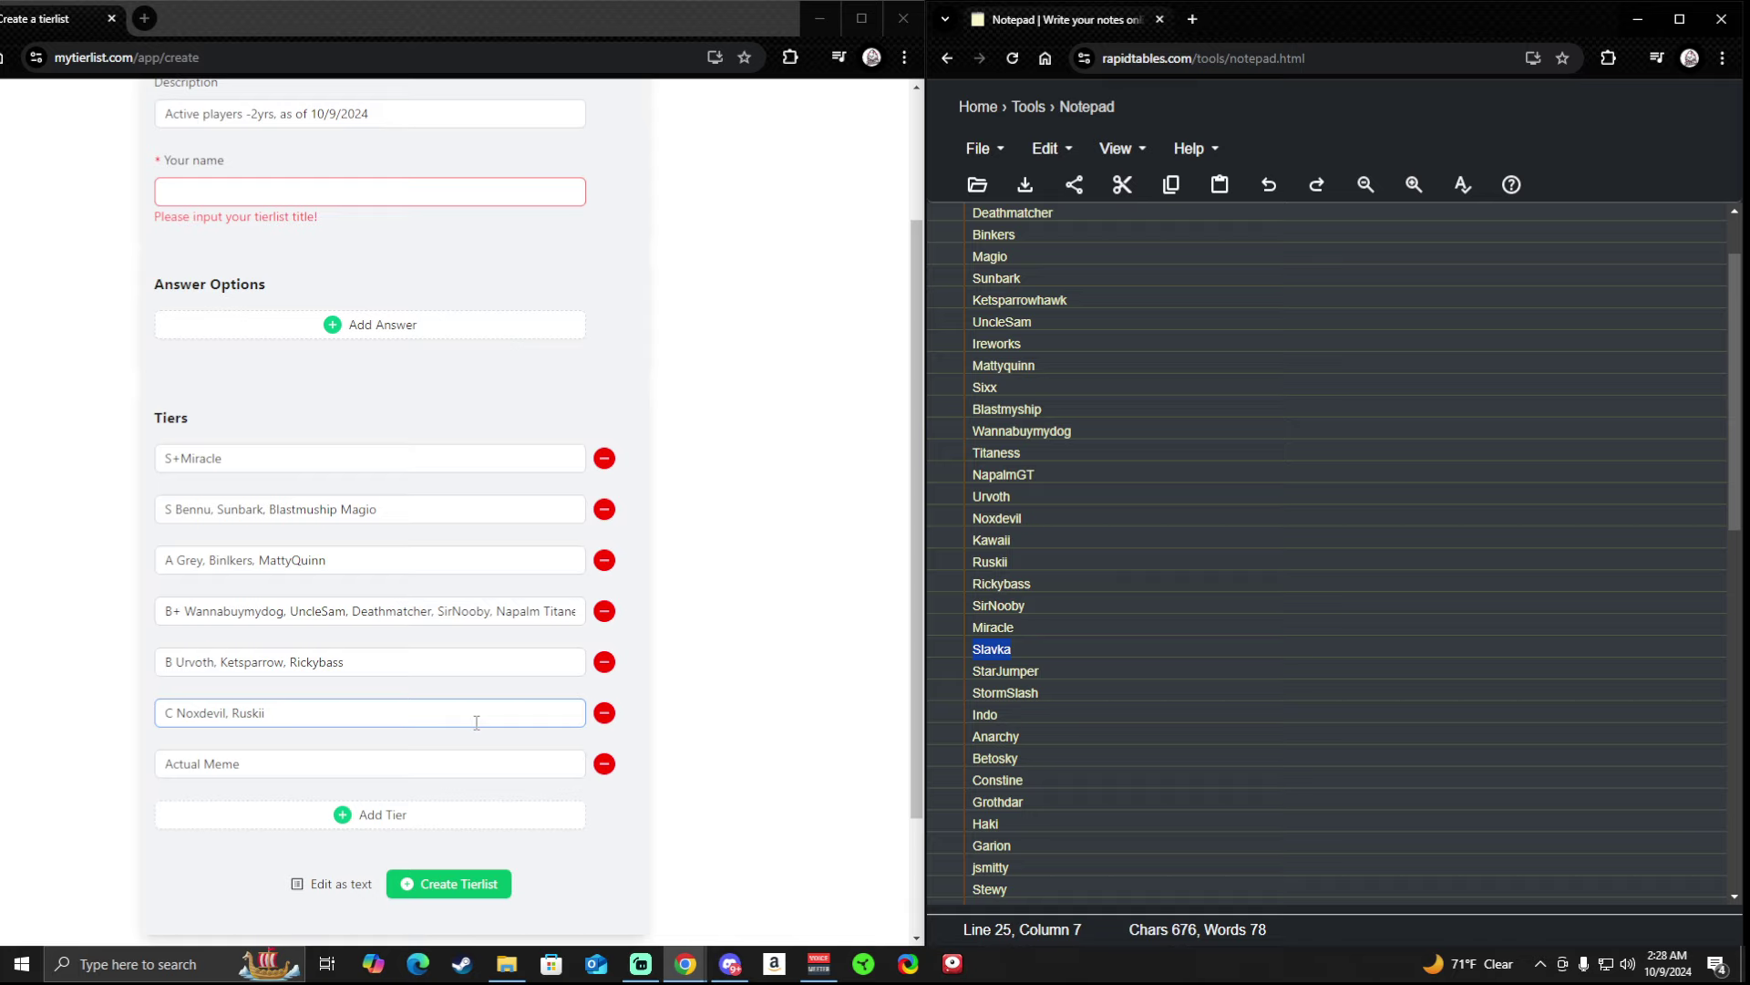
left_click(365, 666)
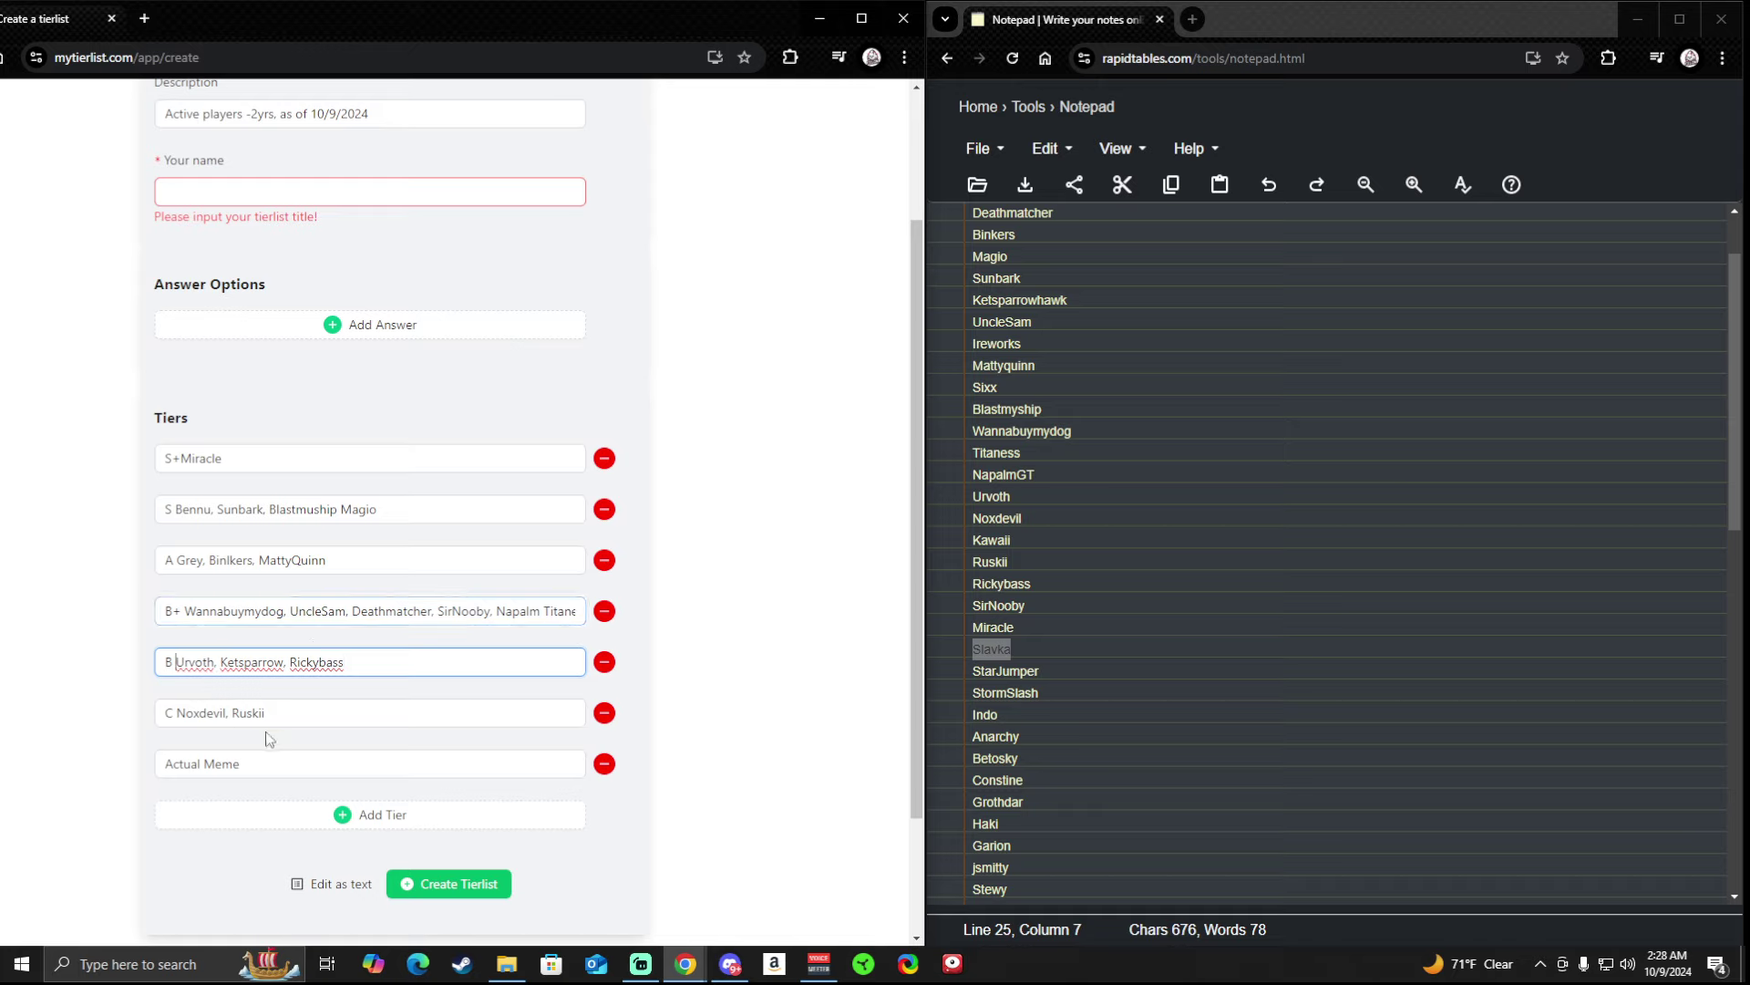
key("Home")
key("Right")
key("Right")
key("ctrl+v")
type(",")
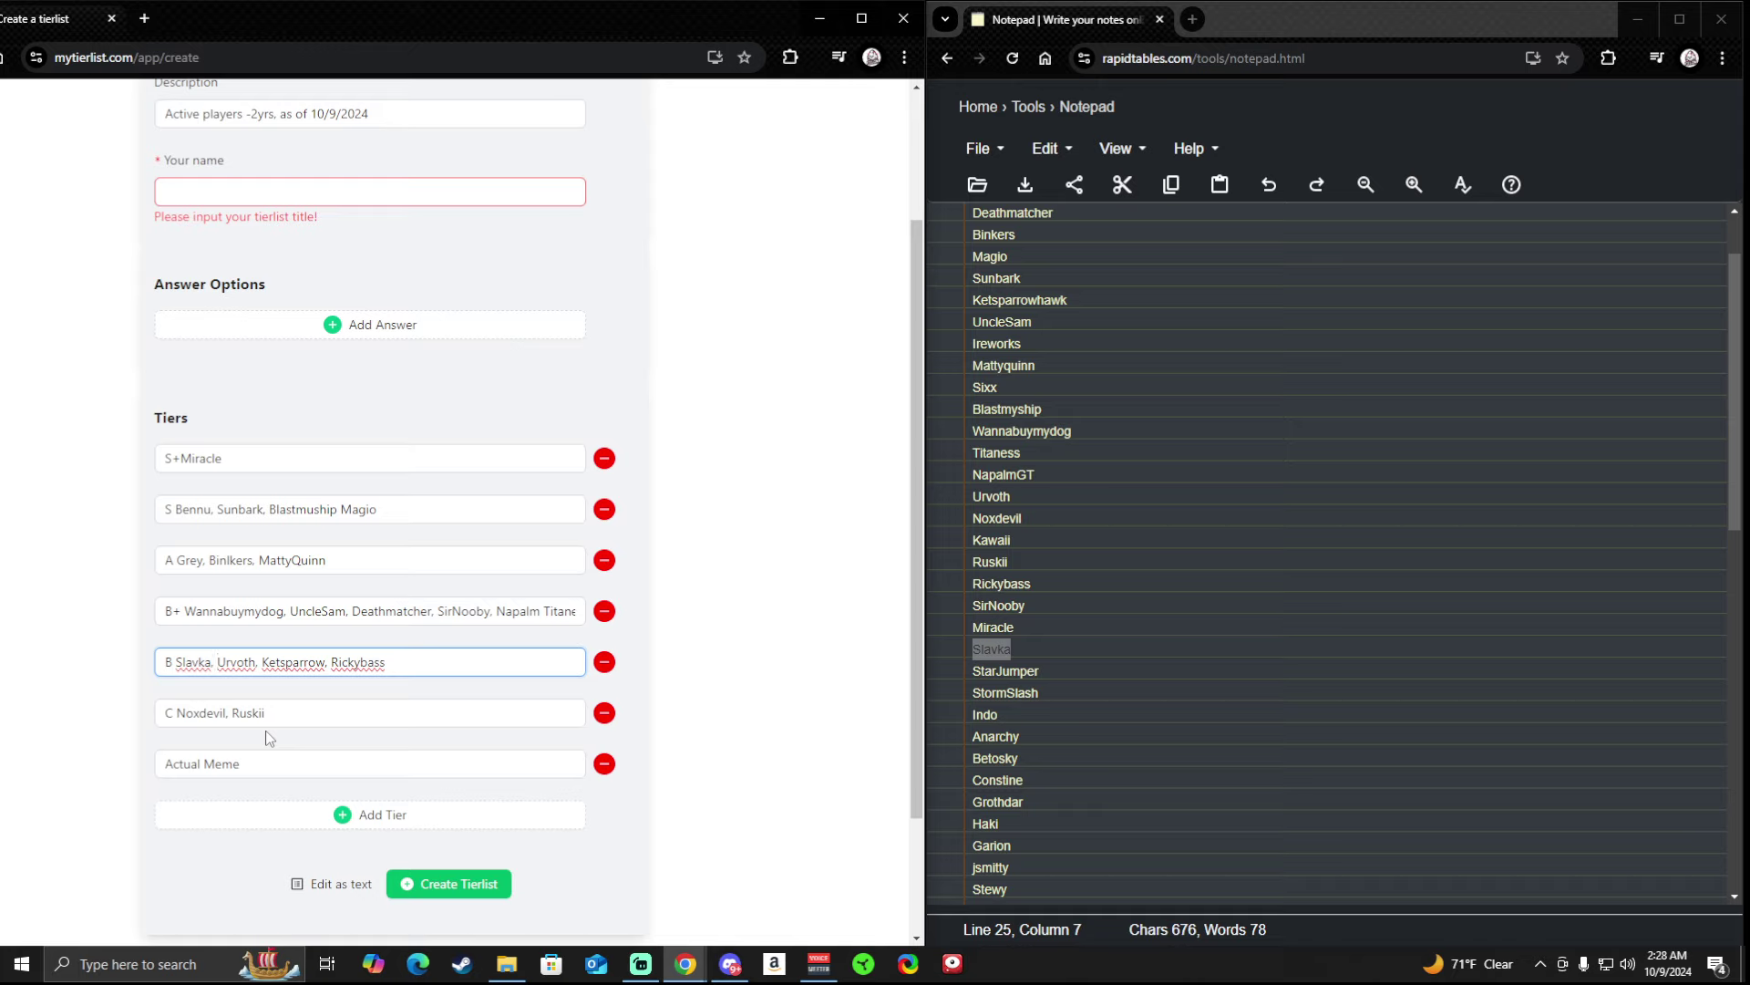
Move Slavka from the start of the B tier to between Urvoth and Ketsparrow, followed by a comma.
key("BackSpace")
key("BackSpace")
key("BackSpace")
key("BackSpace")
key("BackSpace")
key("BackSpace")
key("BackSpace")
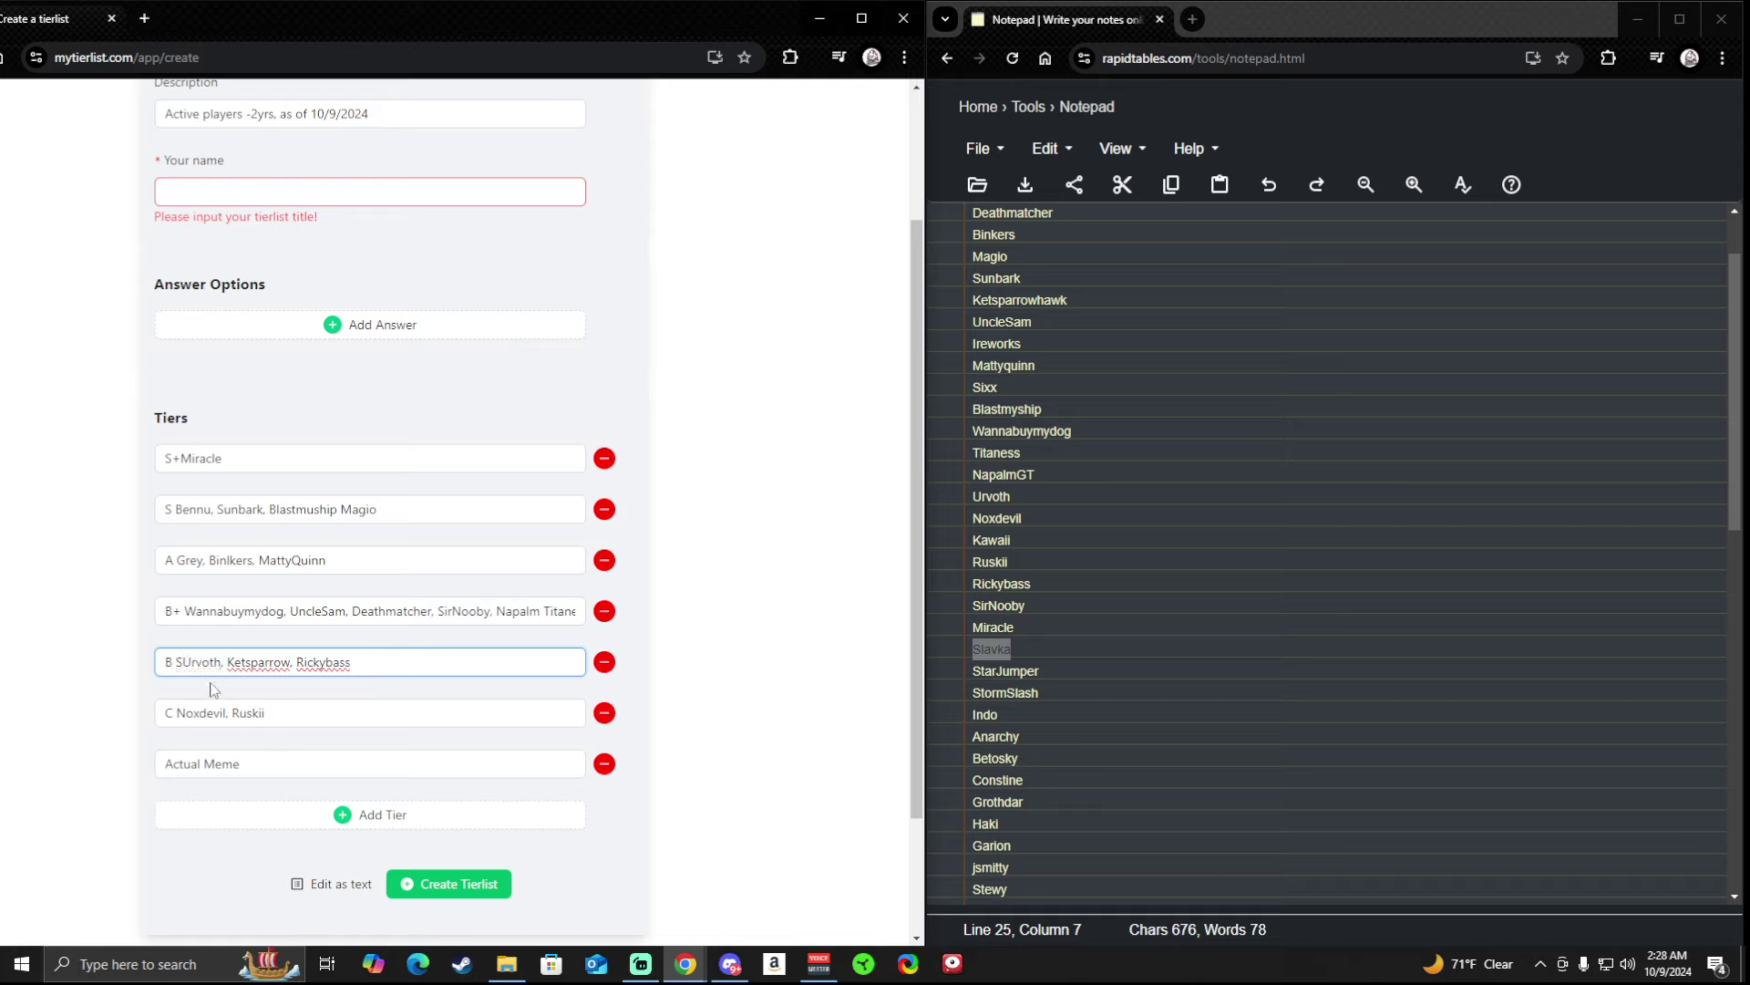
key("BackSpace")
key("ctrl+v")
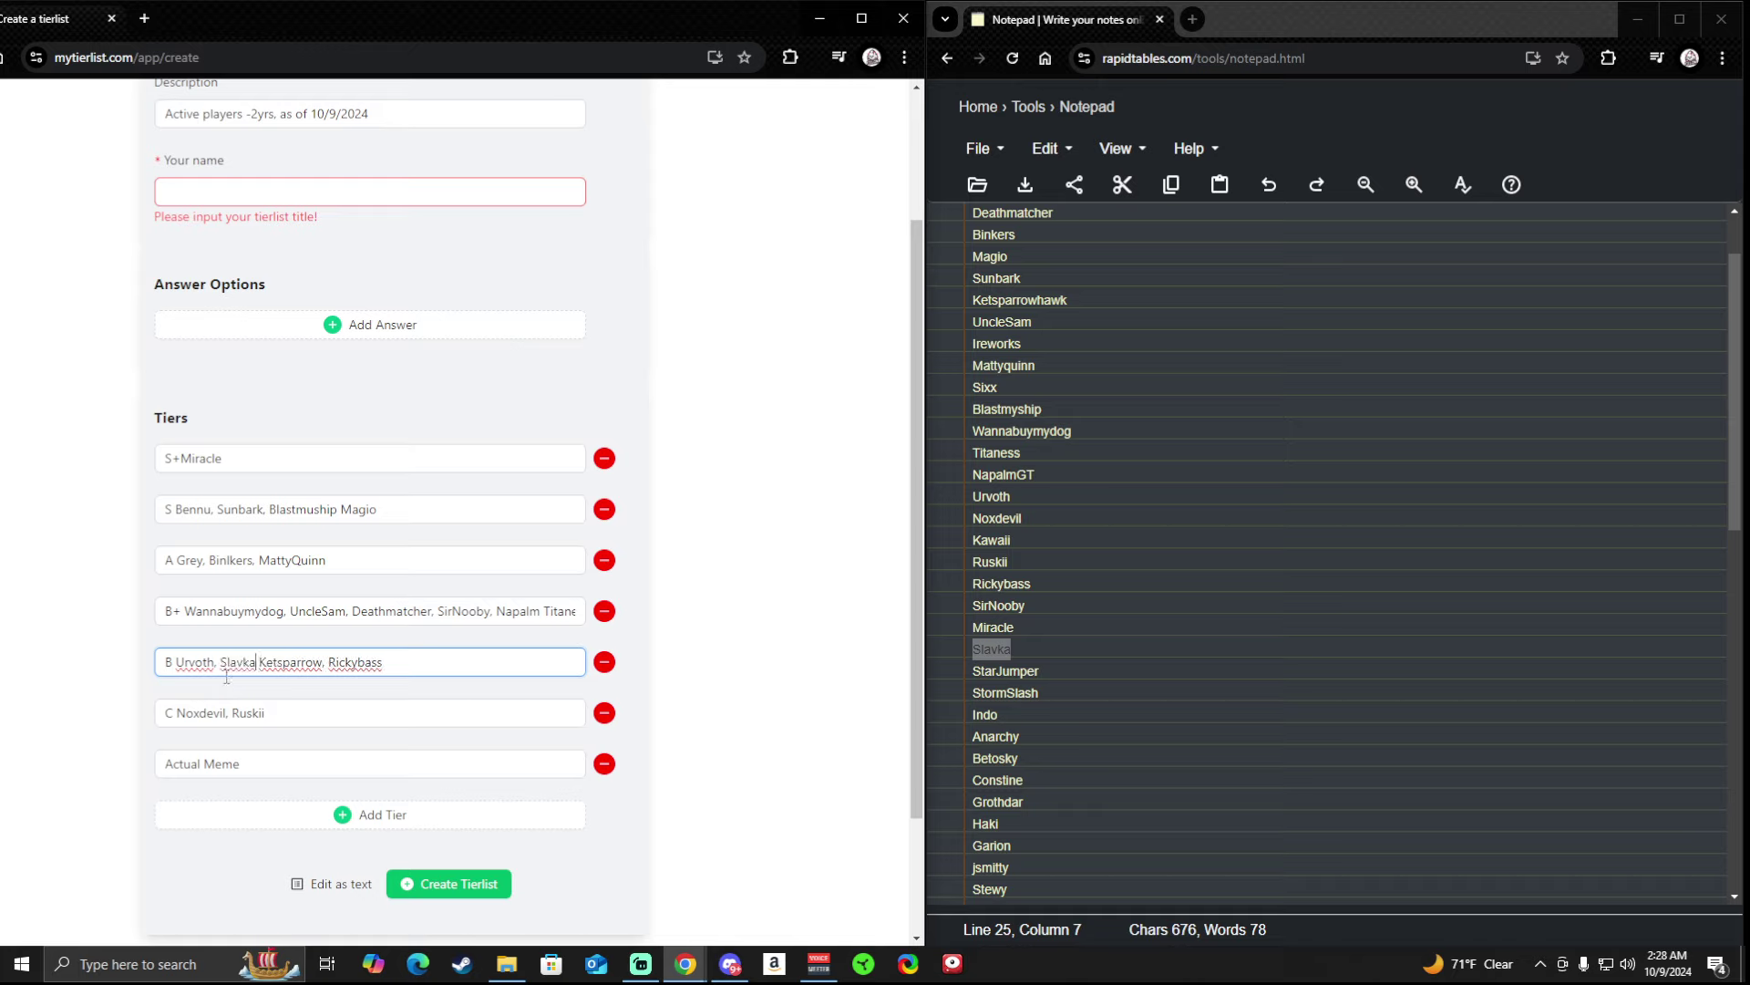
type(",")
Copy StarJumper from the notepad list and insert it with a comma after Slavka in the B tier.
left_click_drag(1074, 675, 955, 678)
key("ctrl+c")
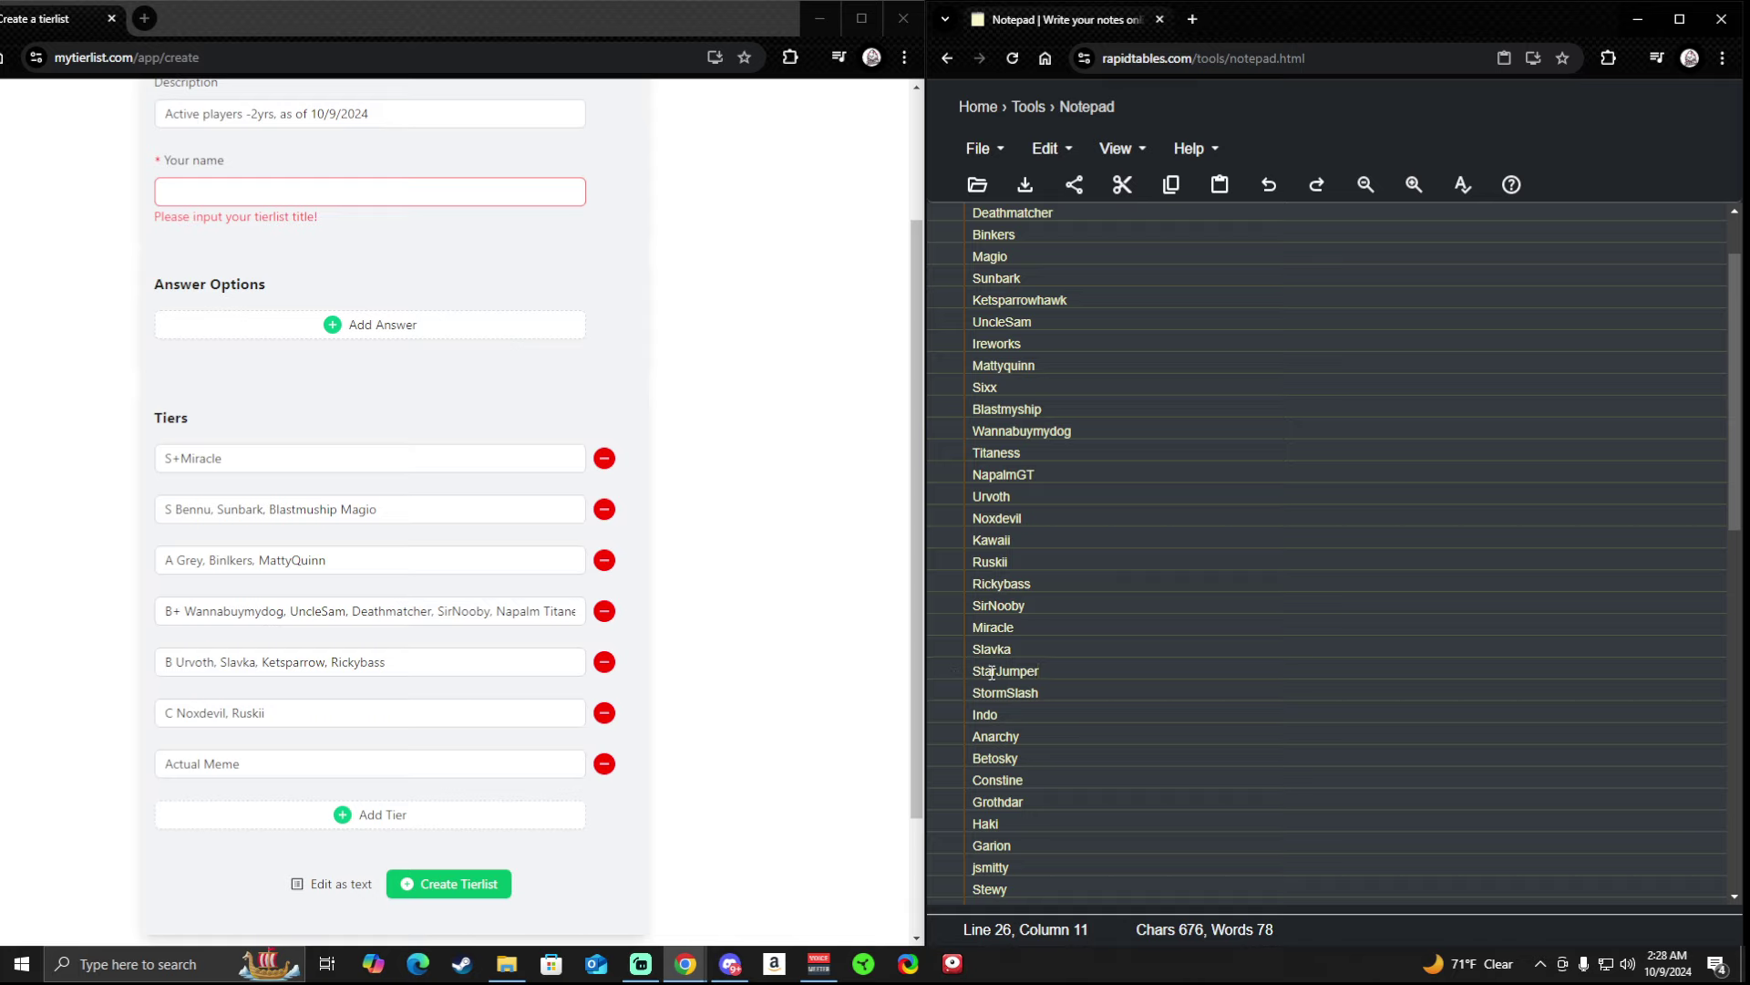
left_click_drag(1085, 674, 958, 678)
left_click(259, 663)
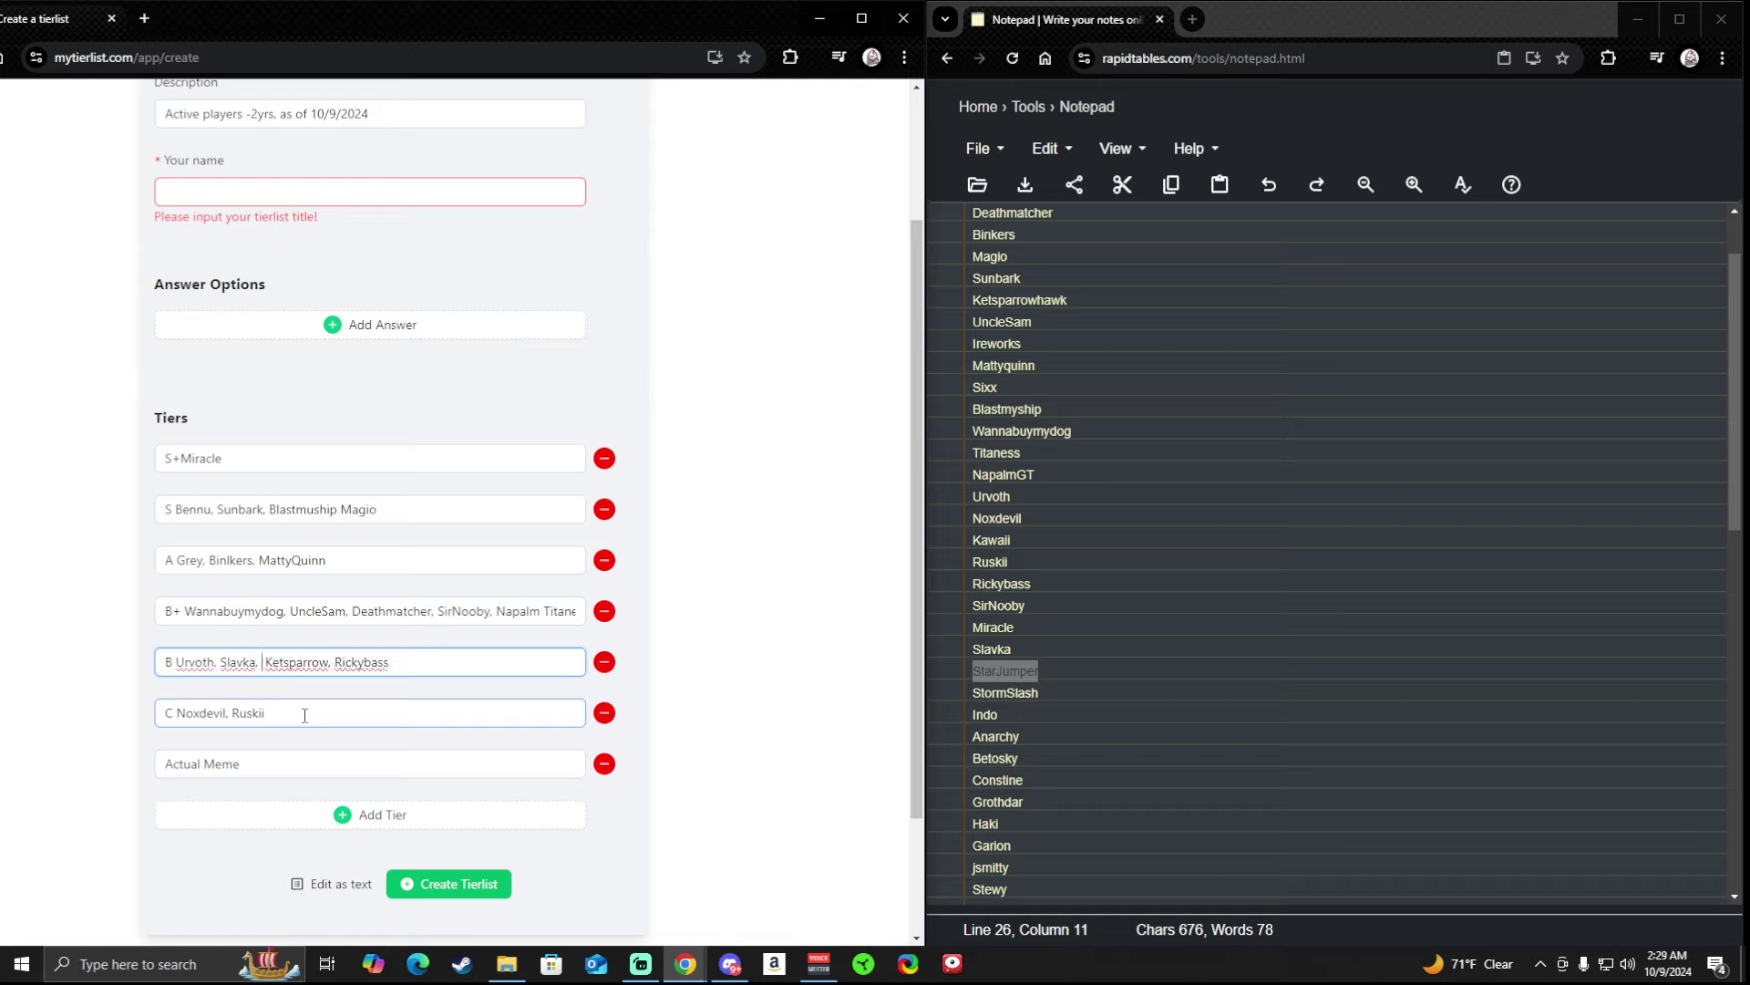
key("ctrl+v")
type(",")
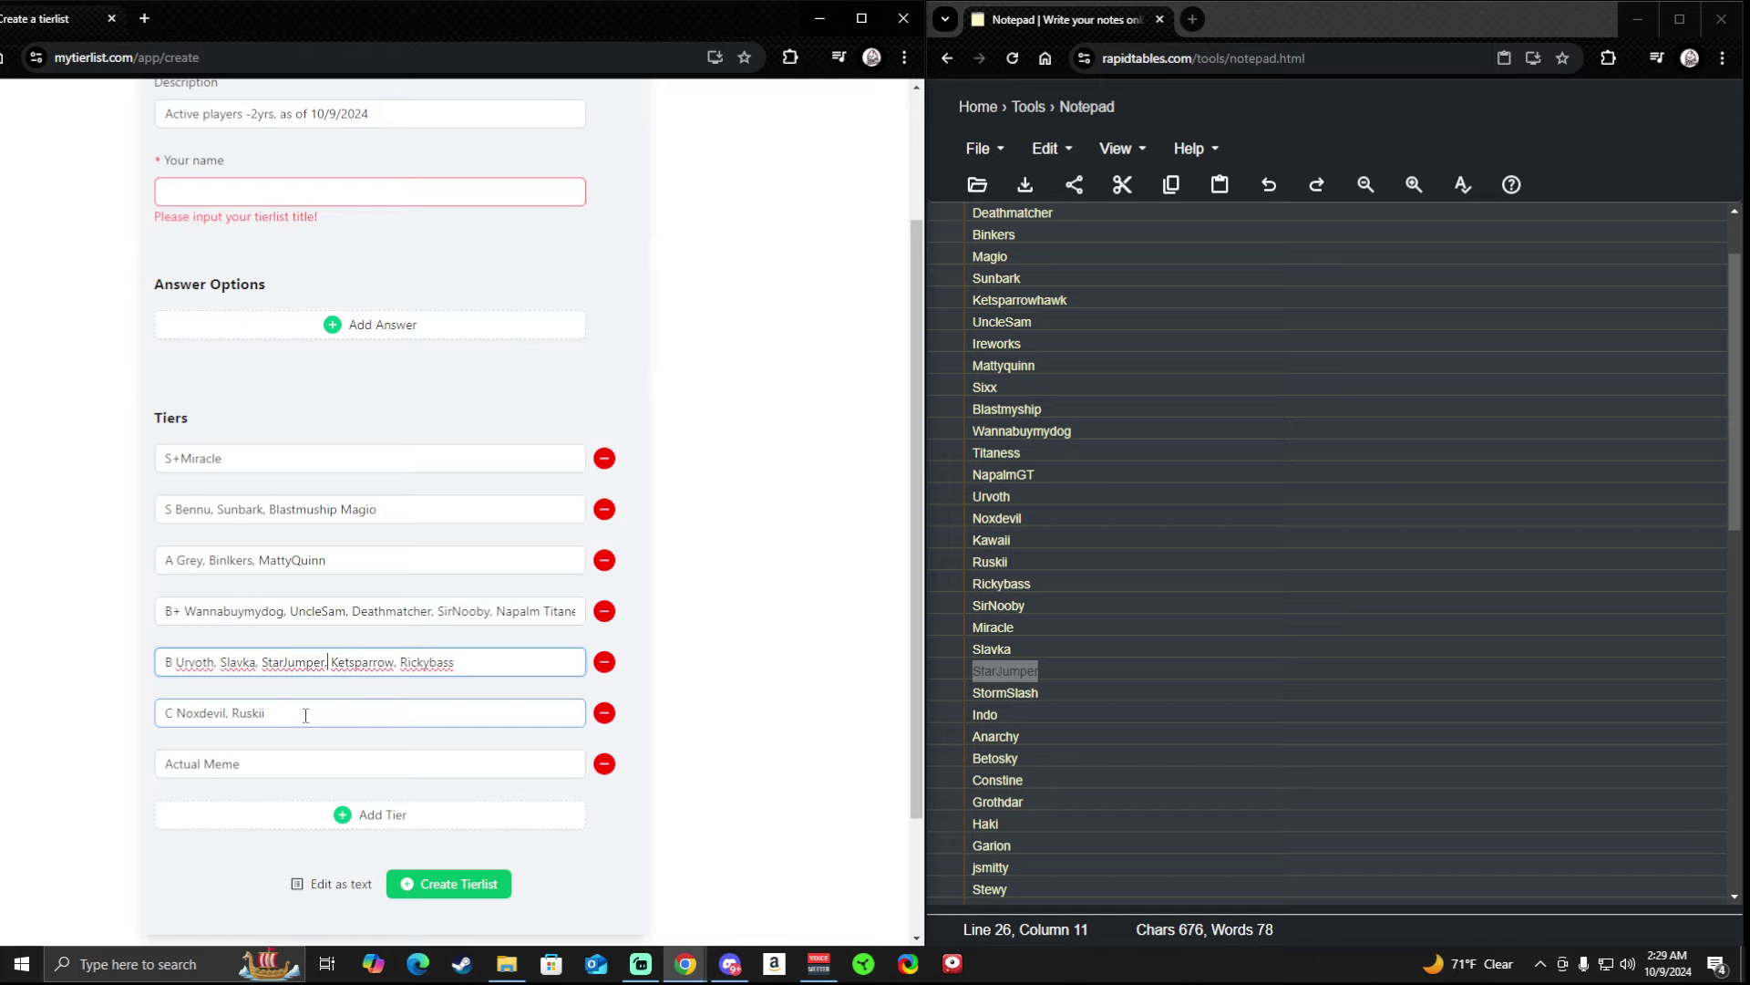
Copy StormSlash from the notepad list and insert it after Titaness in the B+ tier.
left_click_drag(1042, 693, 956, 701)
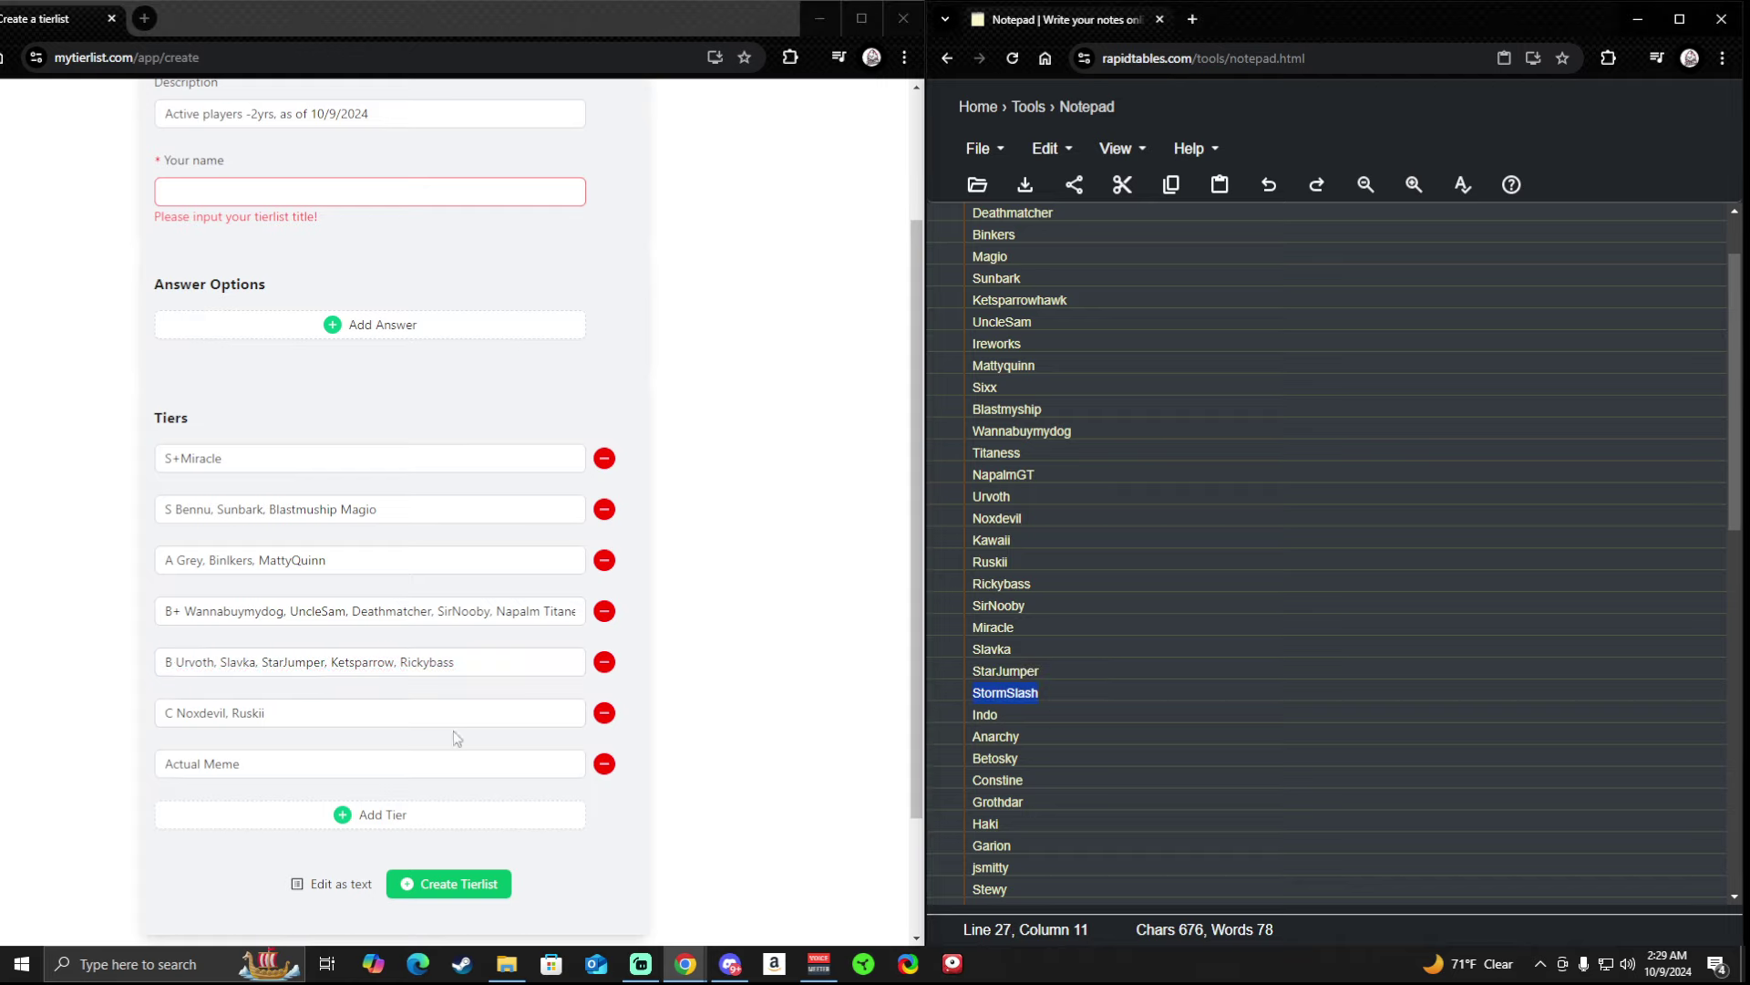
left_click(521, 610)
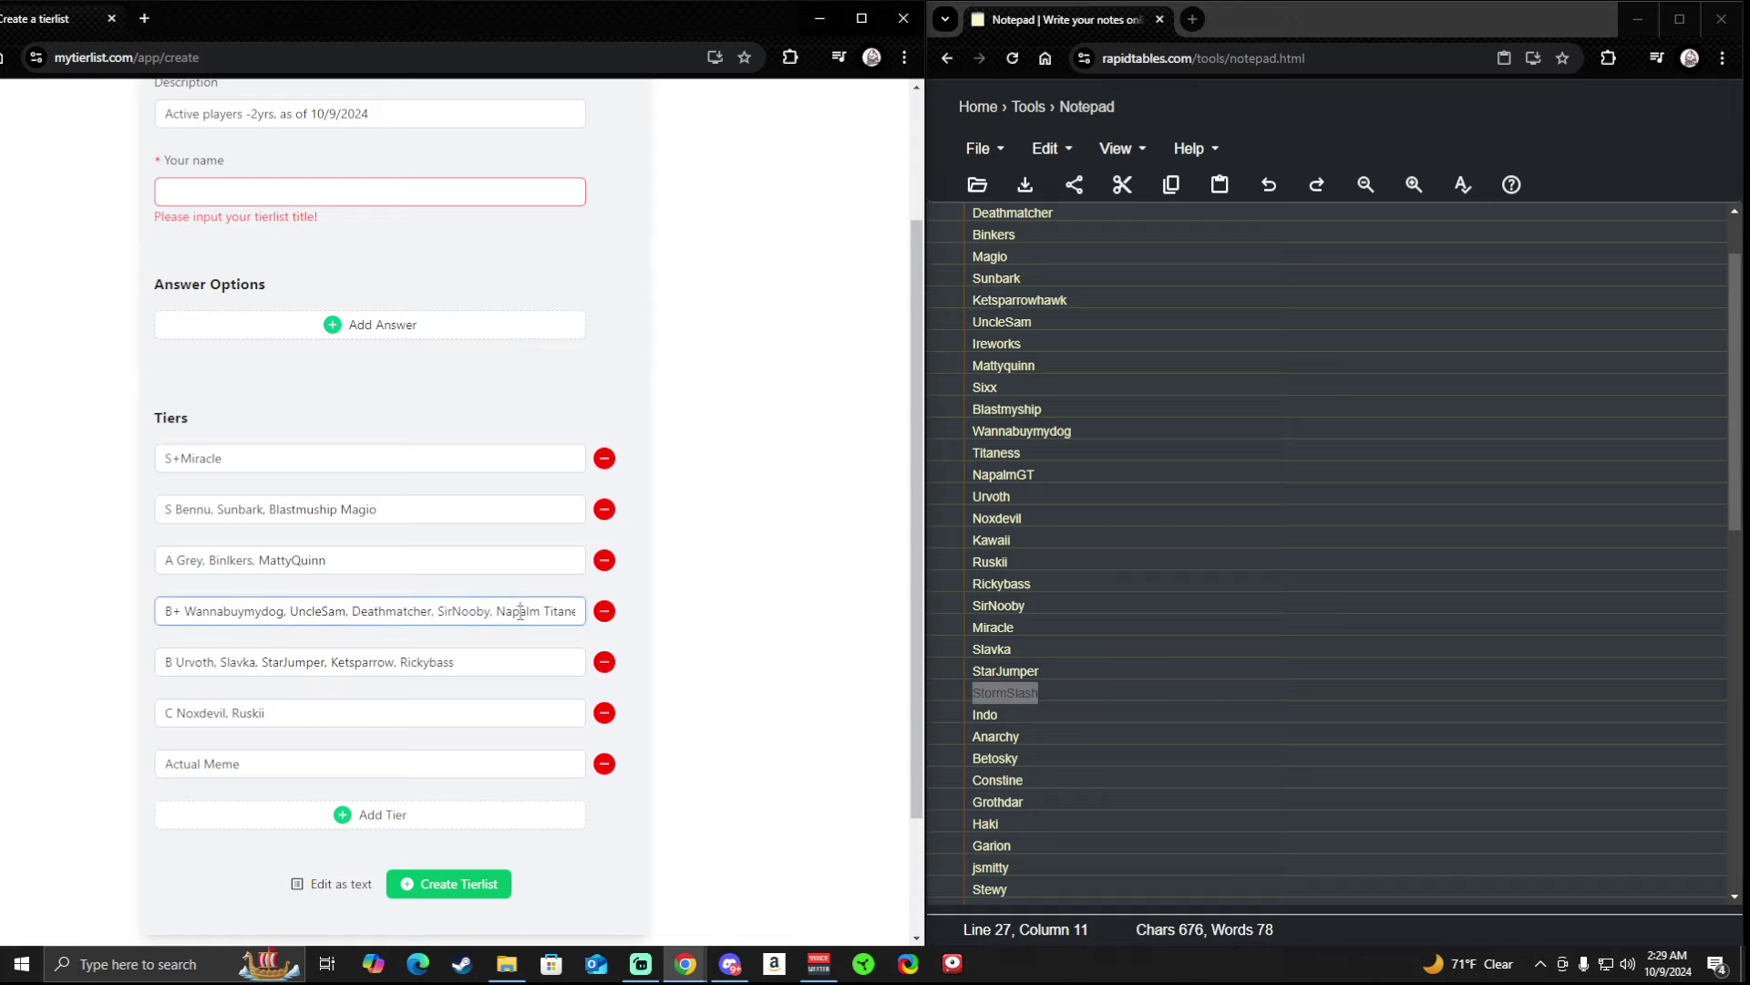
key("End")
type(", Sixx, Kawaii,")
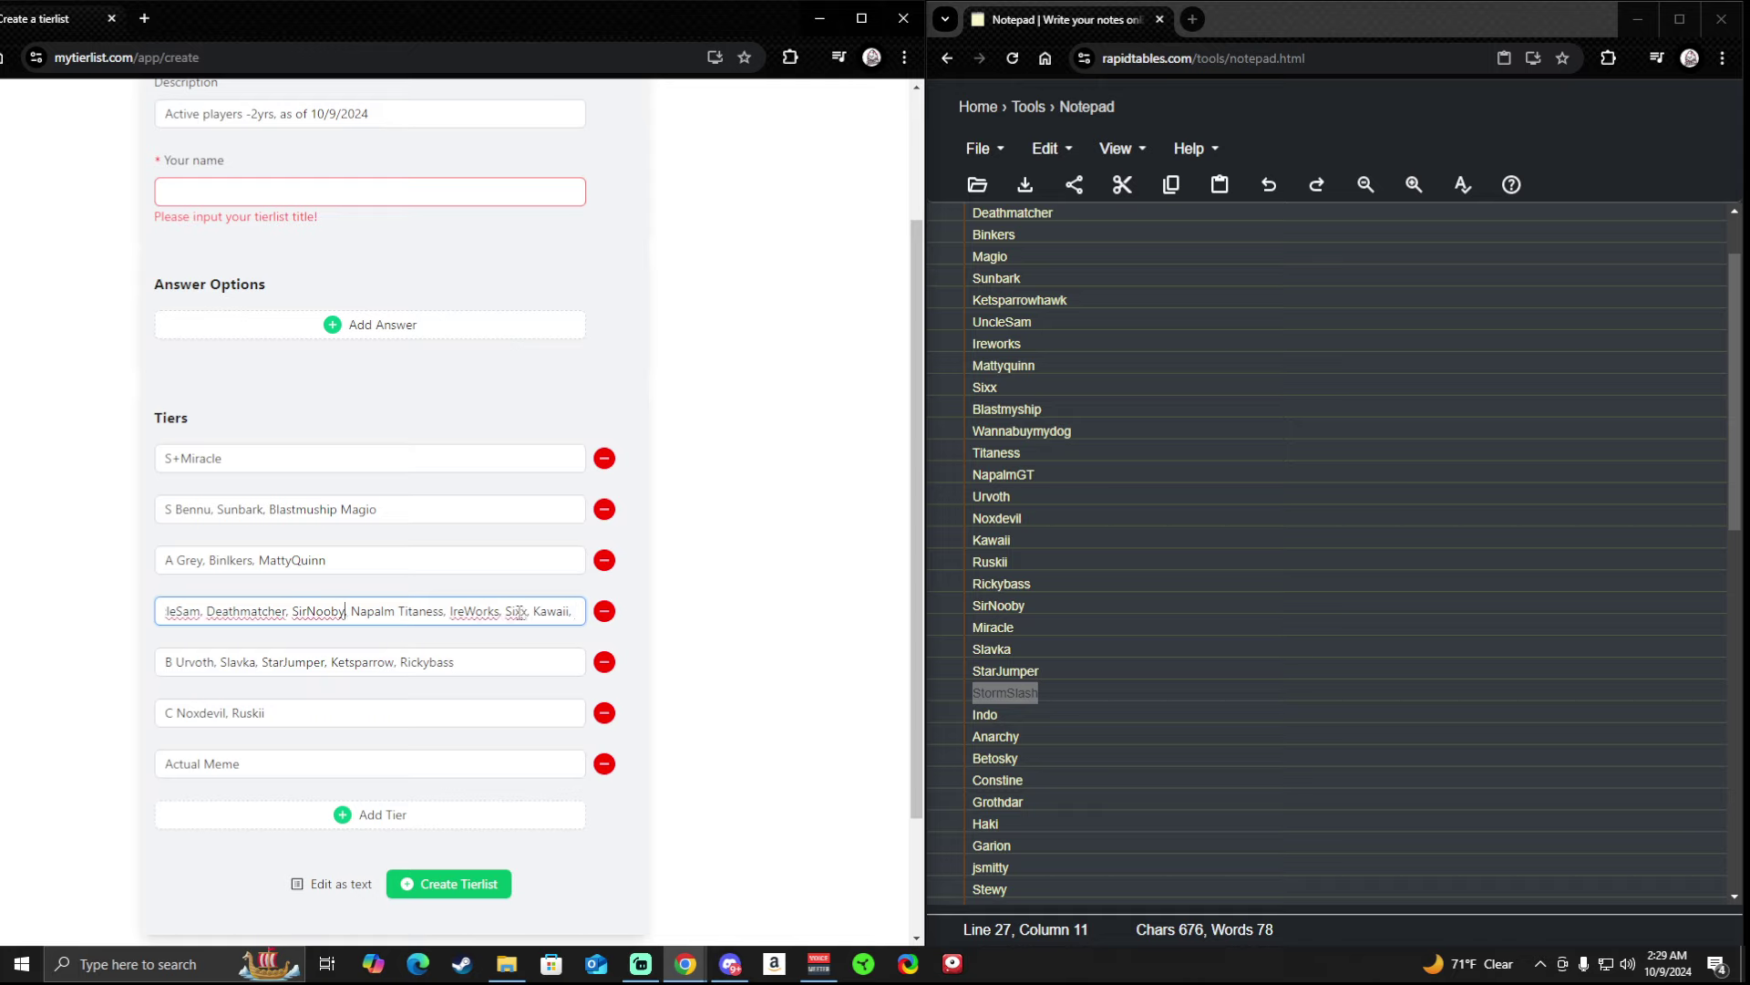
key("Right")
left_click(446, 610)
type(",")
key("ctrl+v")
Copy Indo from the notepad list and append it to the Actual Meme tier.
double_click(985, 714)
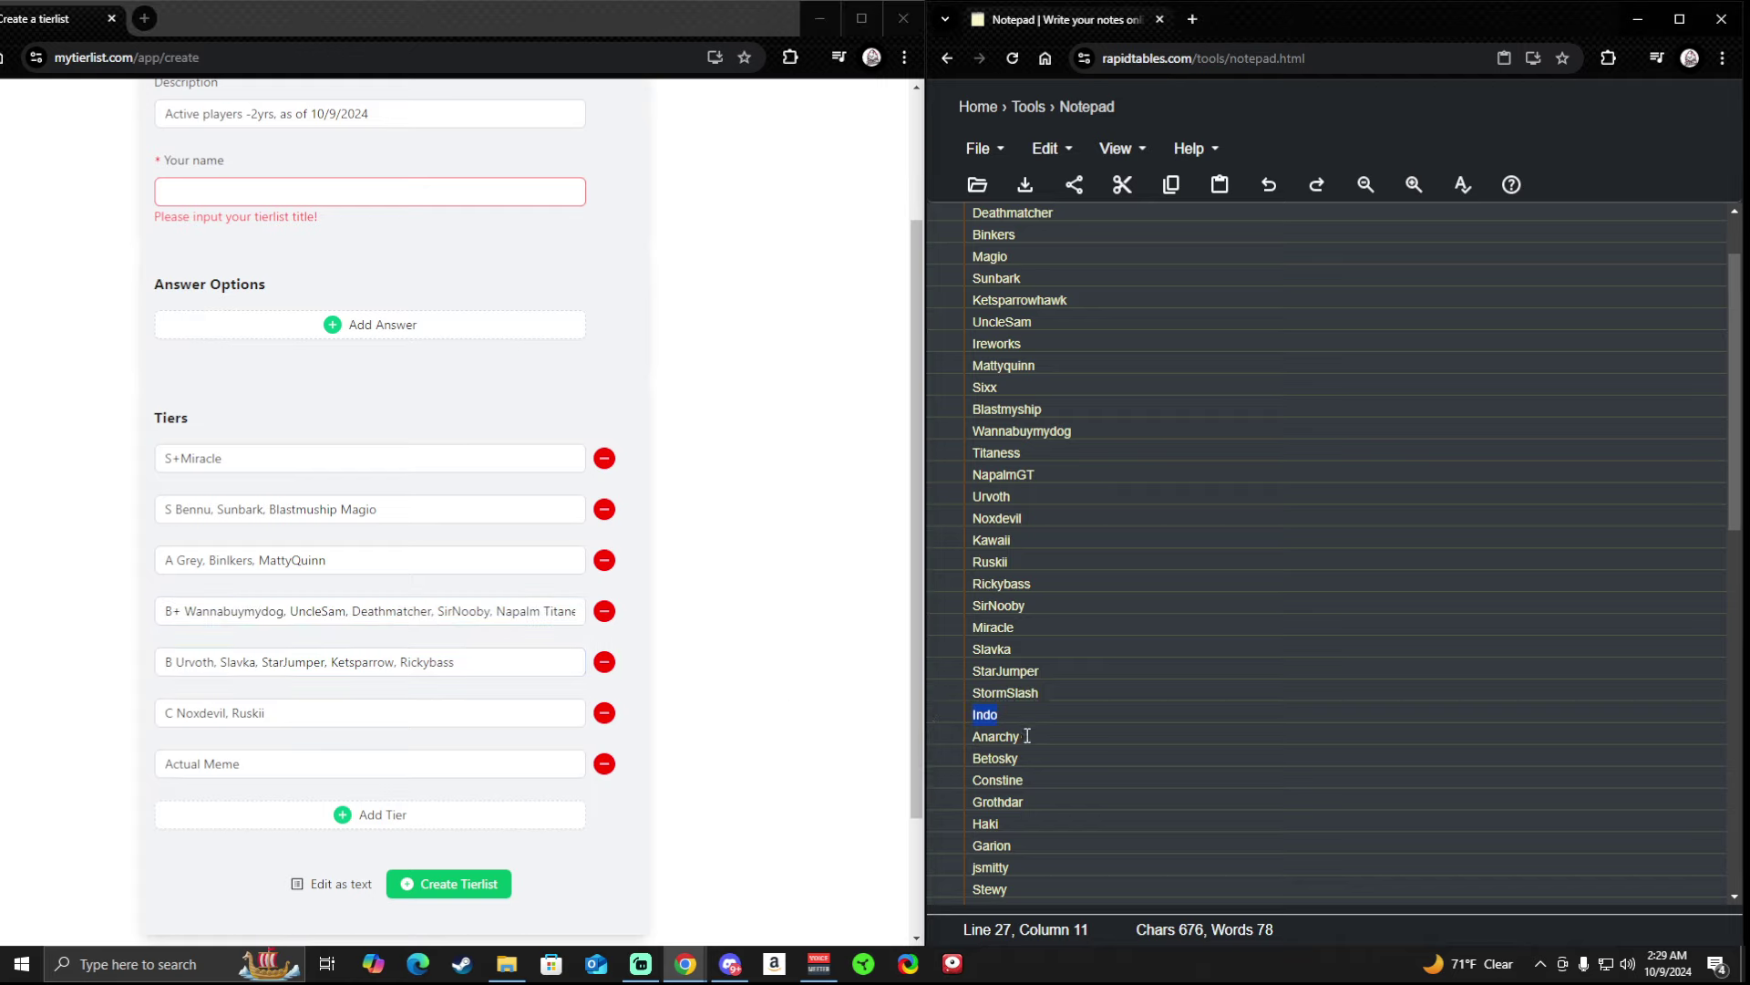
left_click(291, 770)
key("ctrl+v")
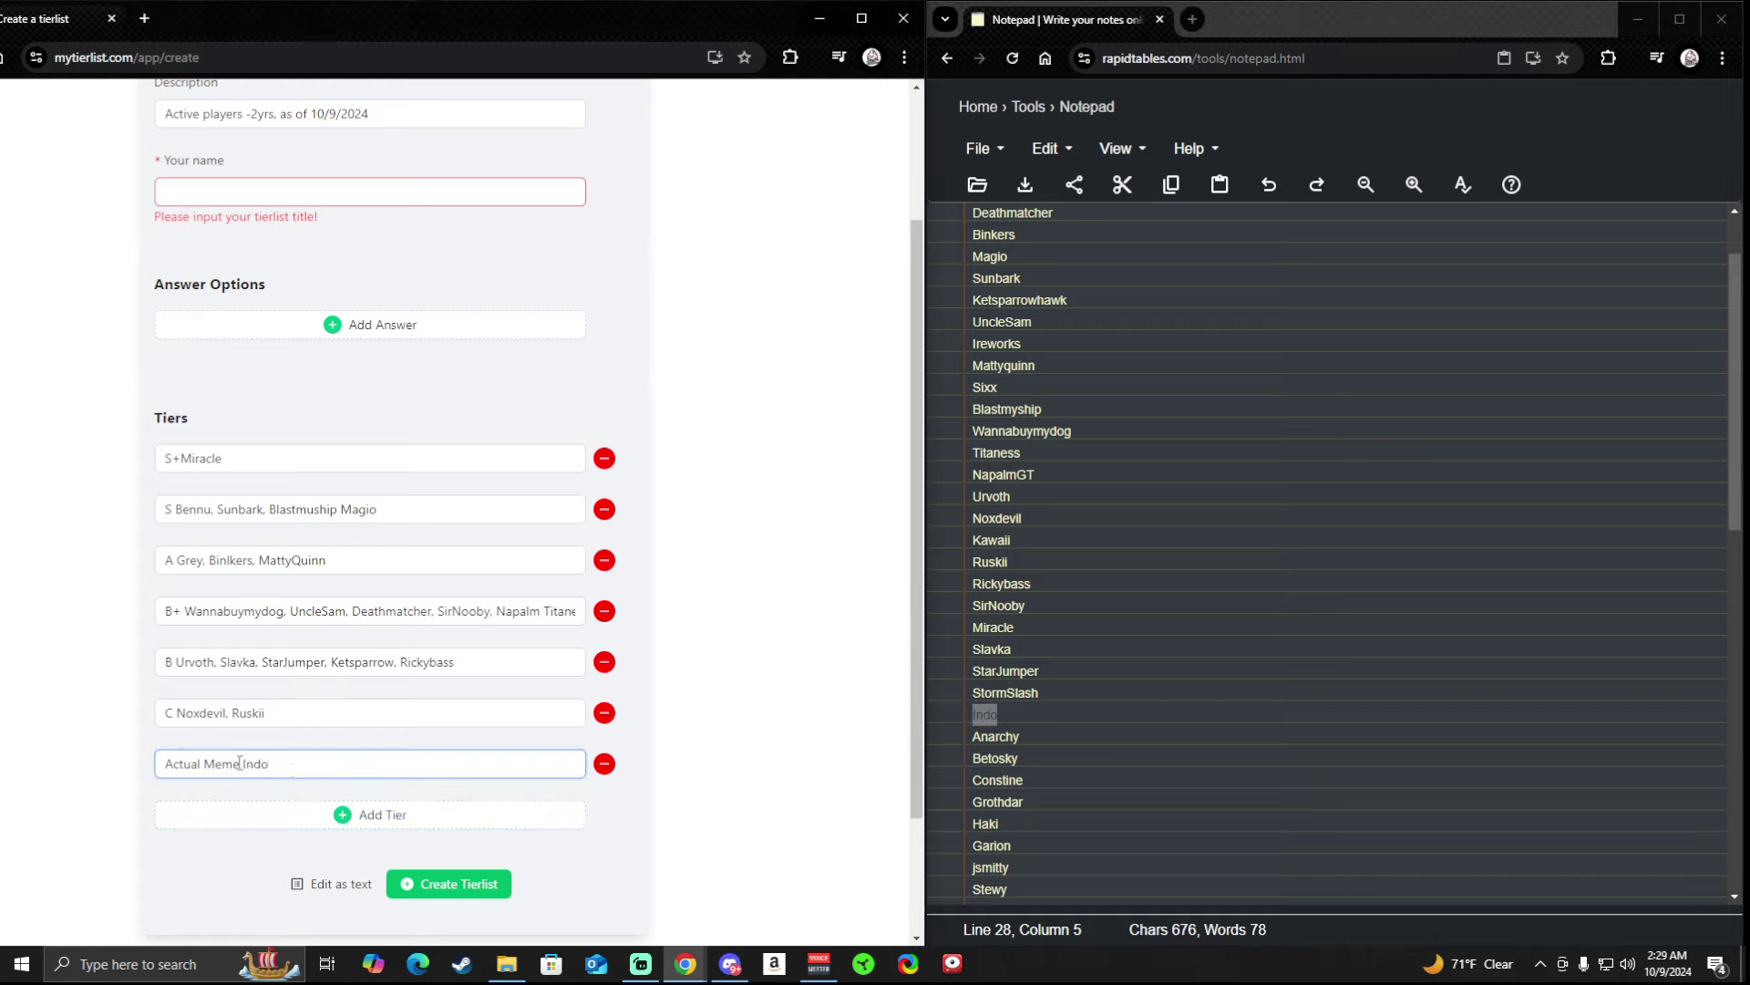
left_click(800, 798)
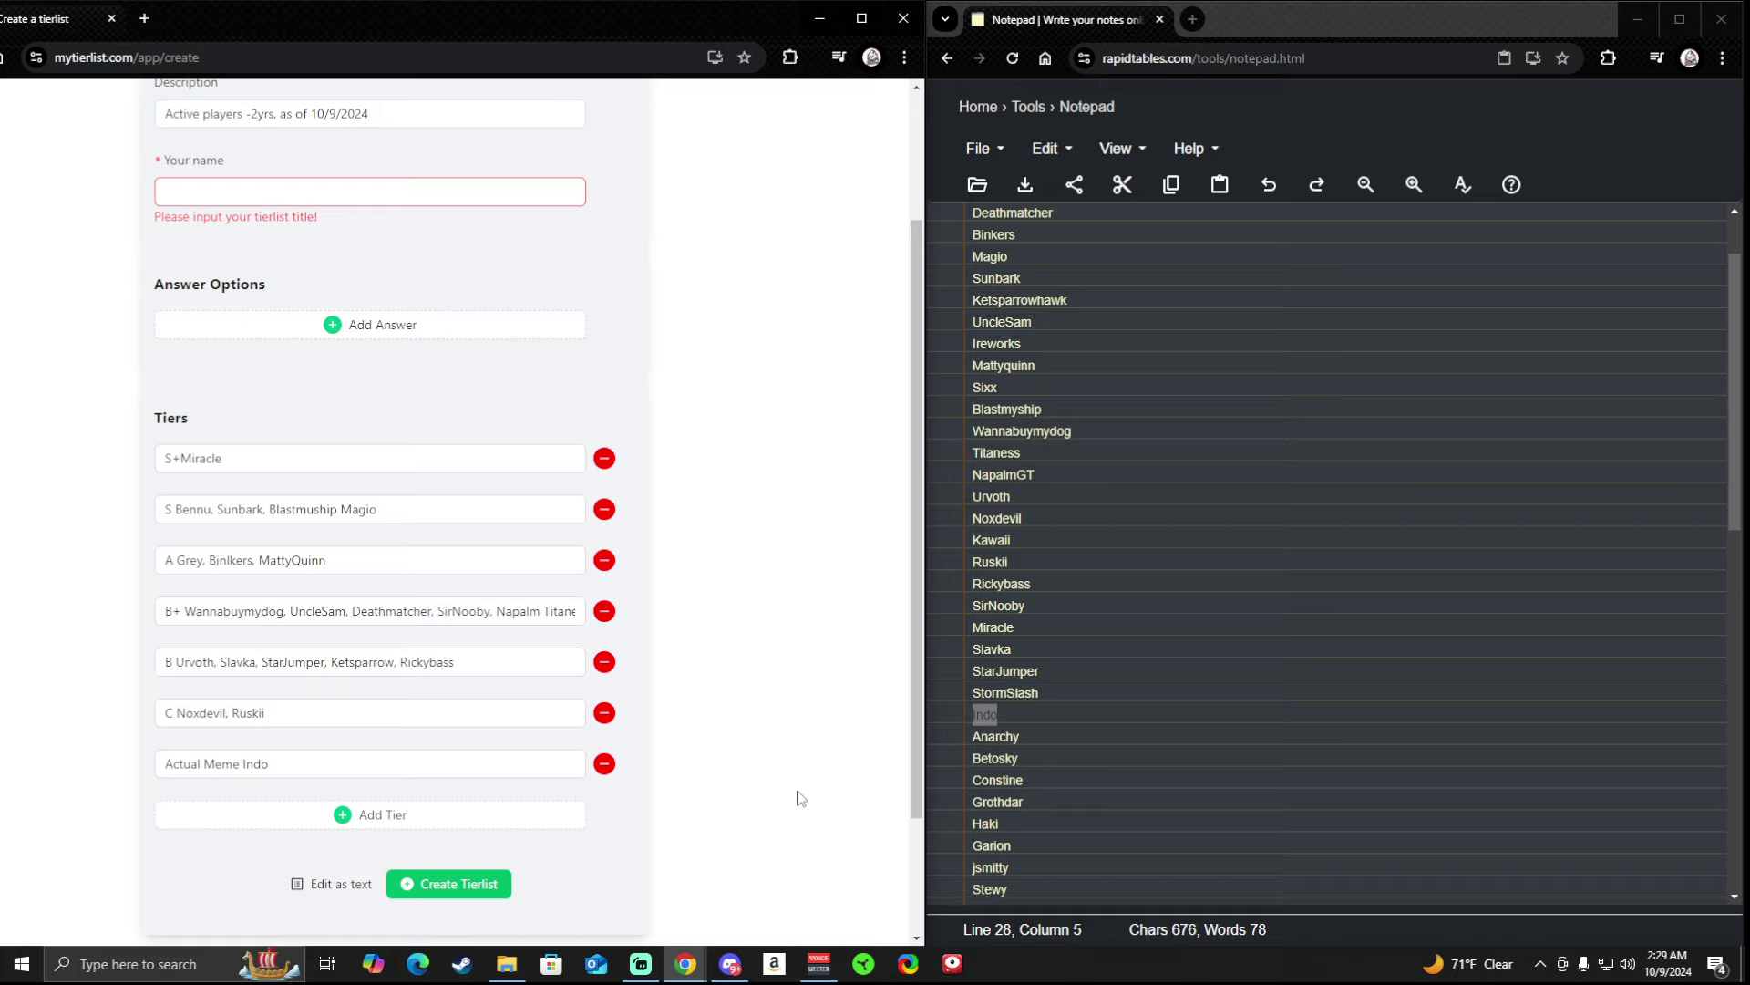
Move Indo from the Actual Meme tier to the start of the C tier, with a comma before Noxdevil.
left_click(307, 764)
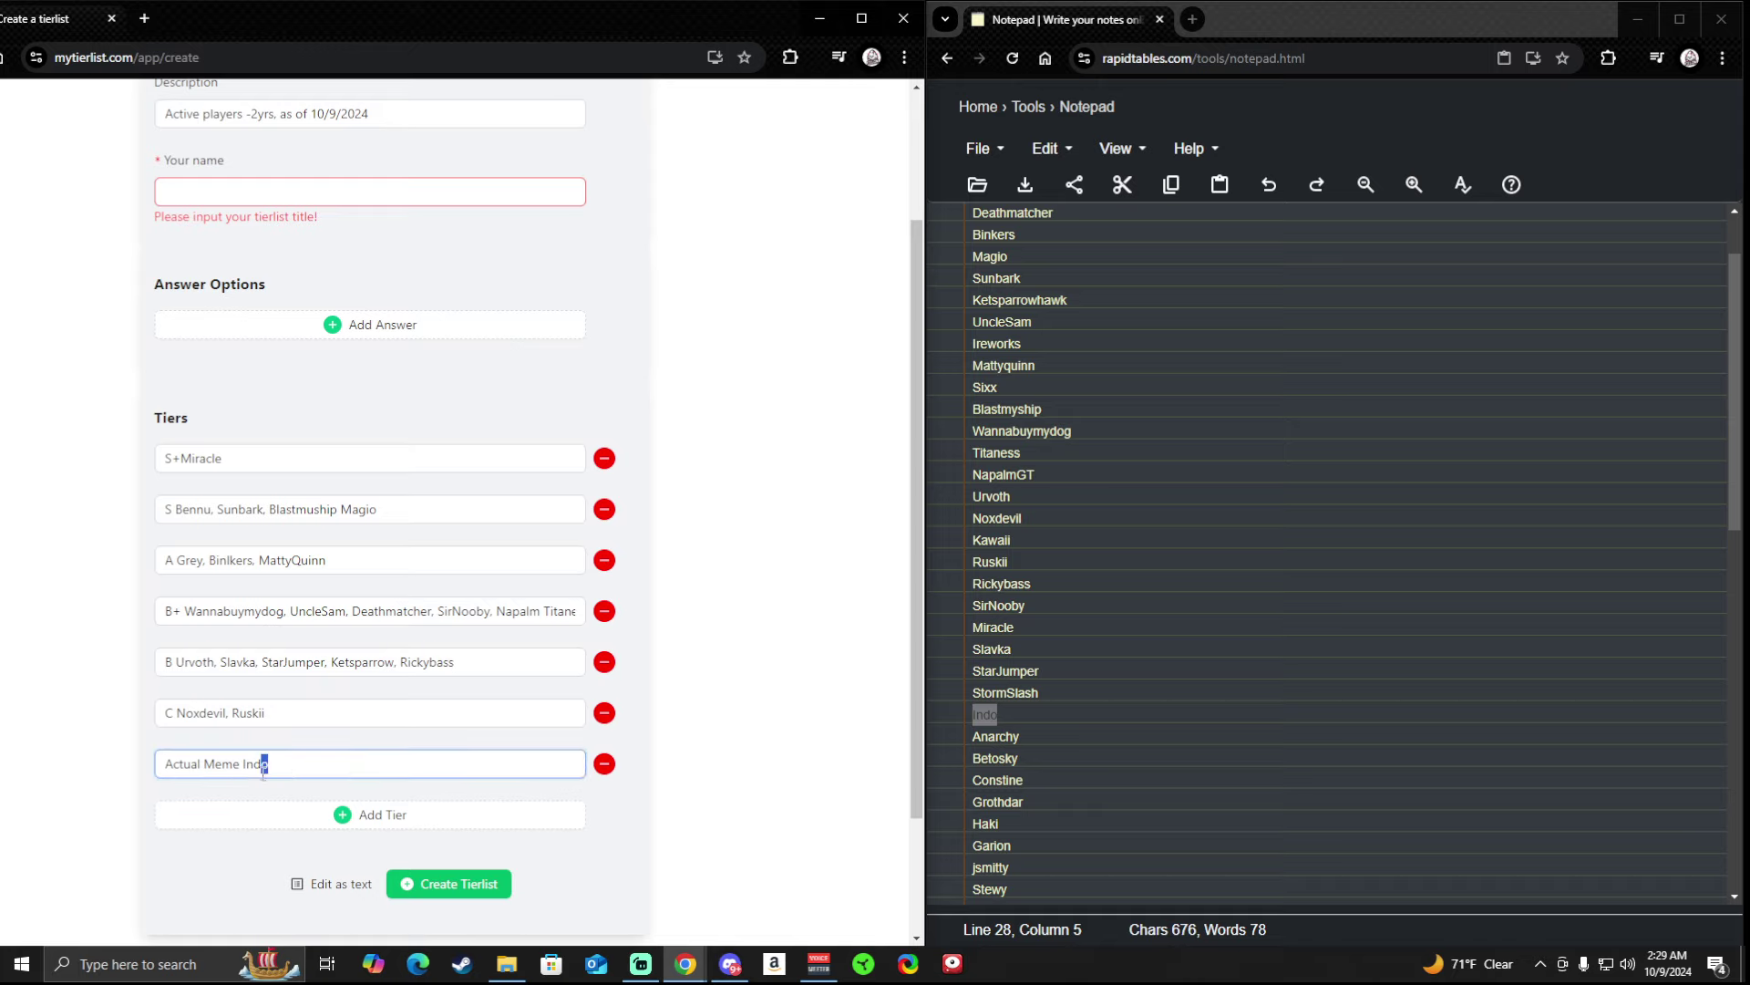
double_click(256, 764)
key("BackSpace")
left_click(282, 713)
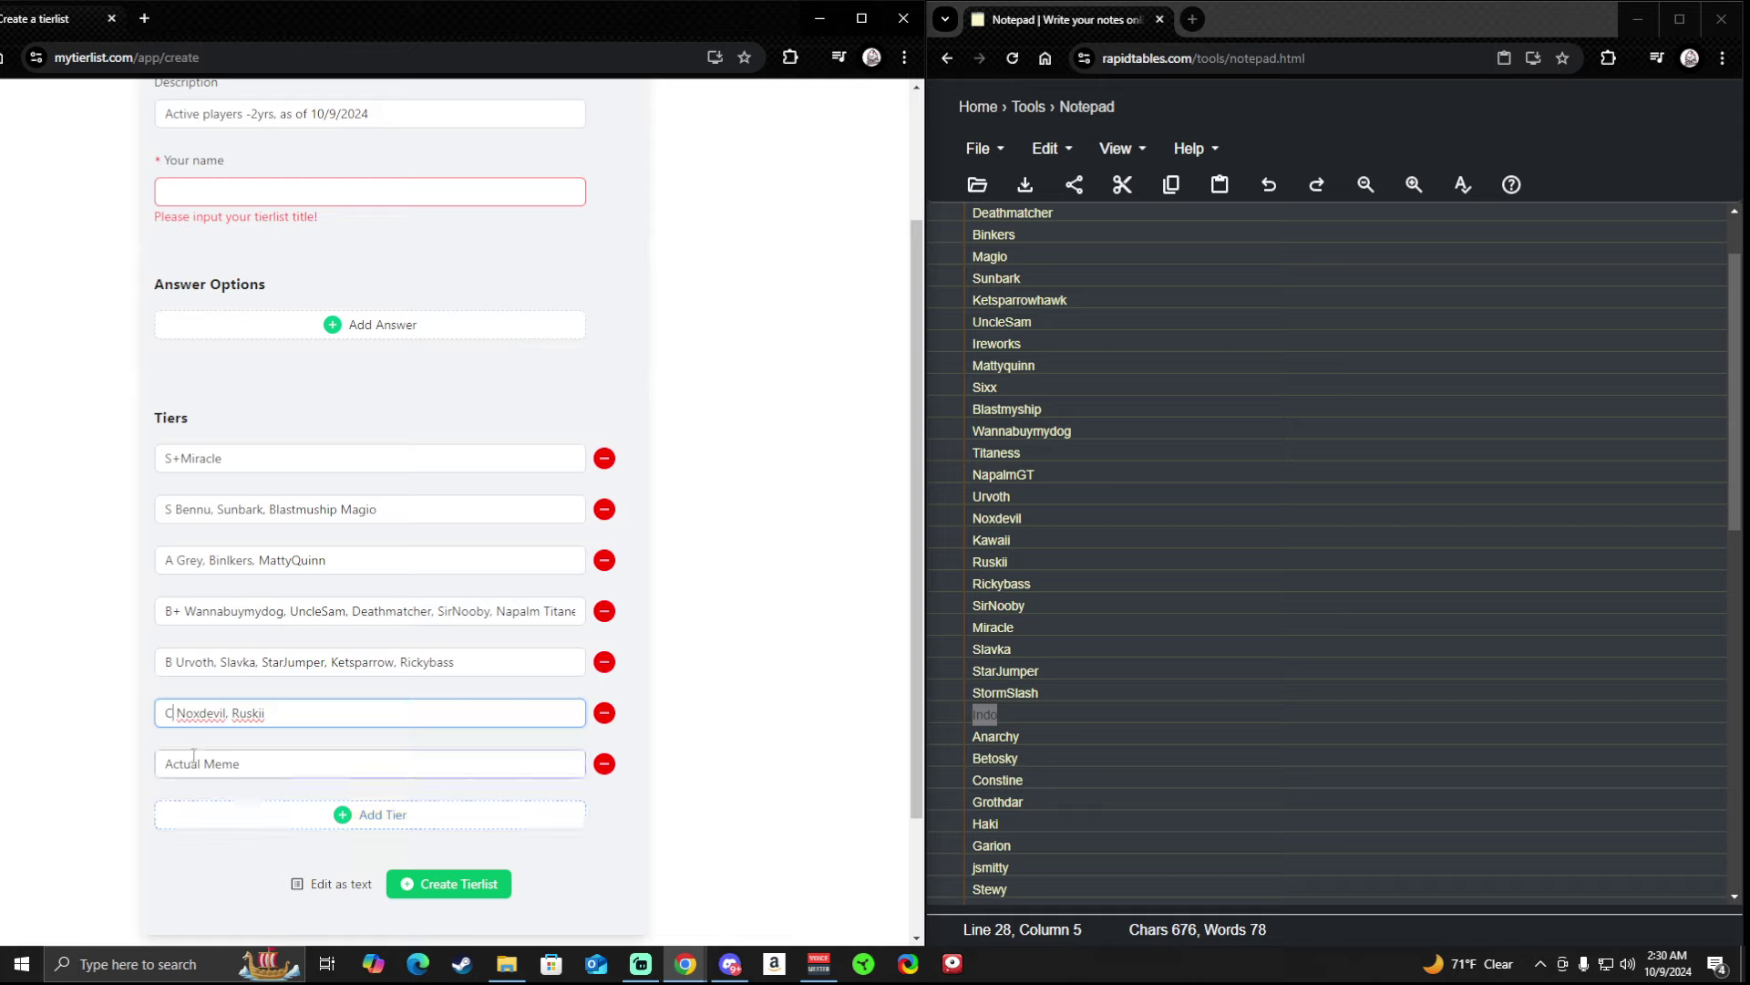
key("ctrl+Left")
key("ctrl+v")
type(",")
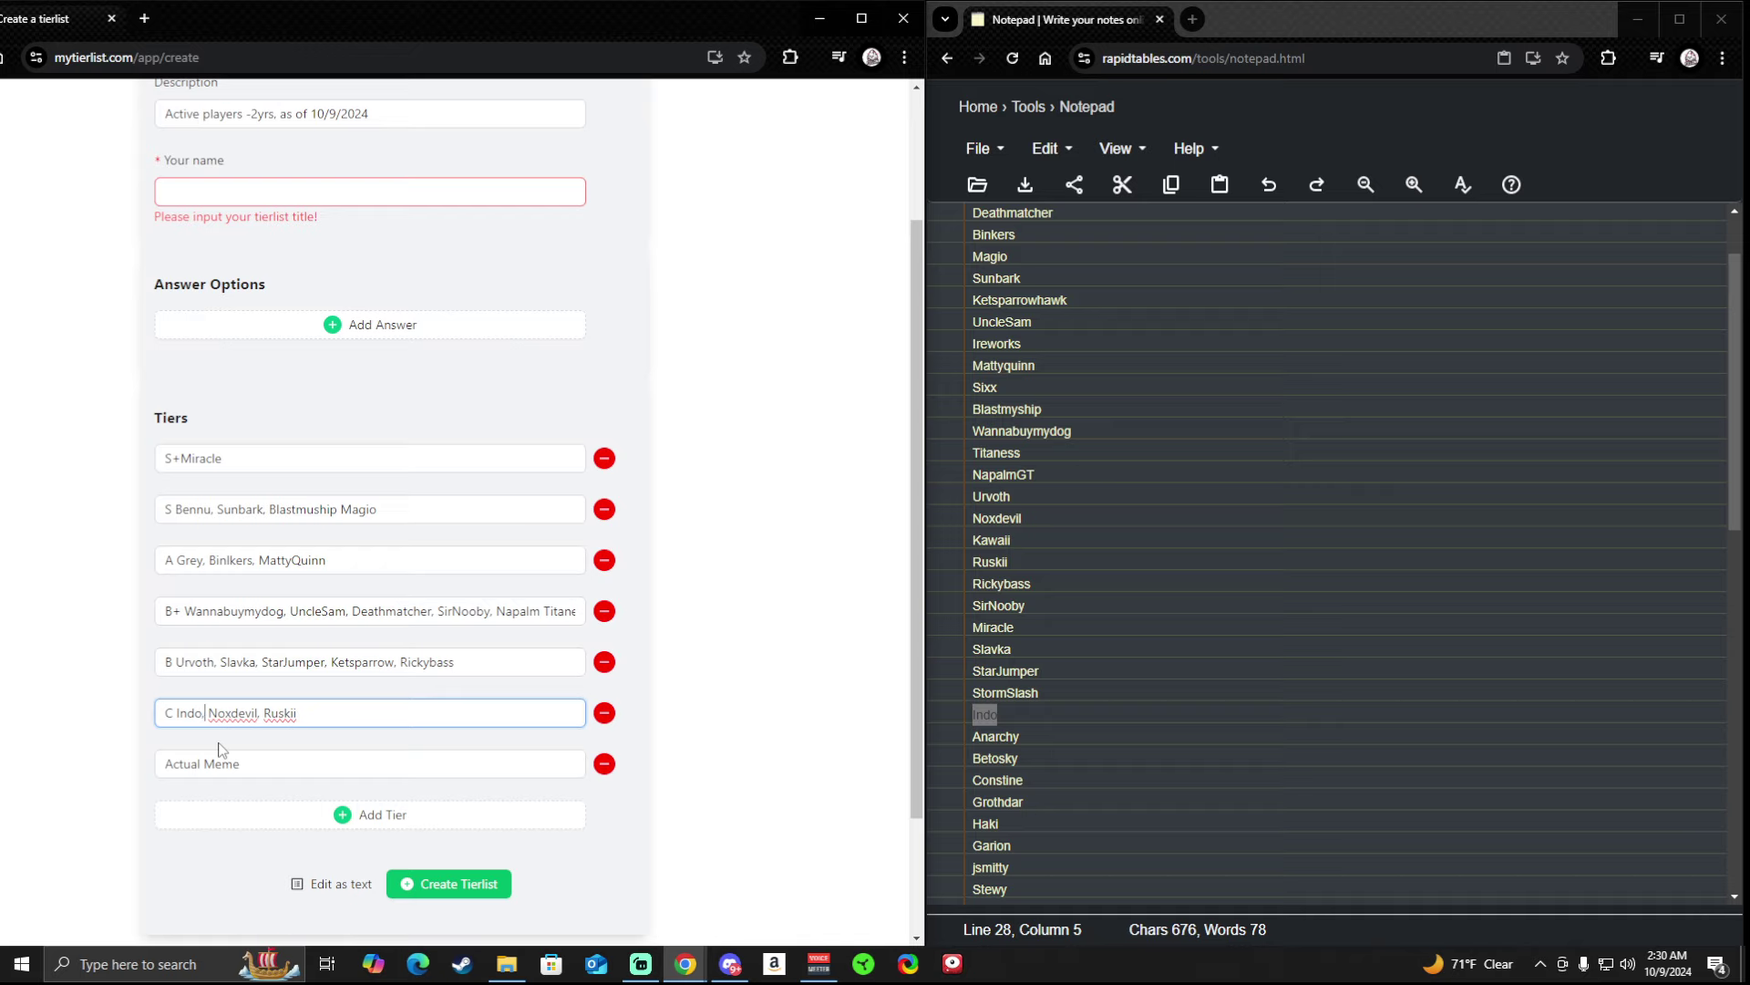
Insert Anarchy from the notepad list at the start of the C tier, with a comma before Indo.
scroll(1220, 693, "down", 1)
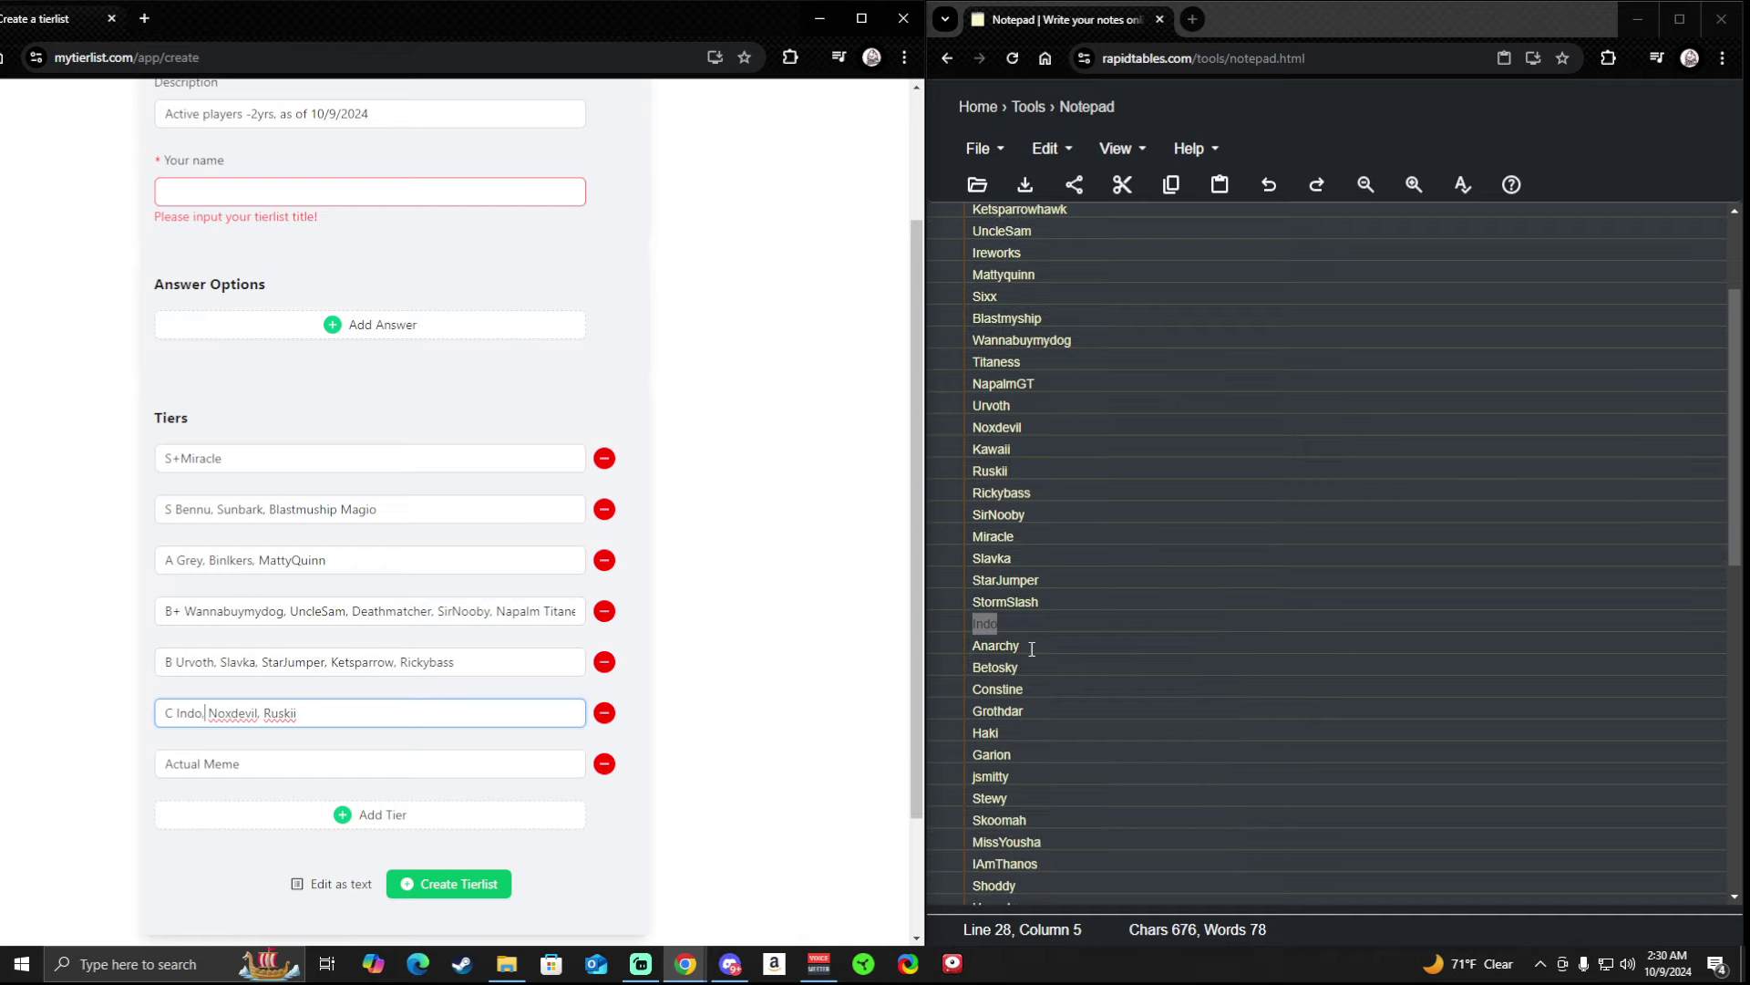
double_click(960, 646)
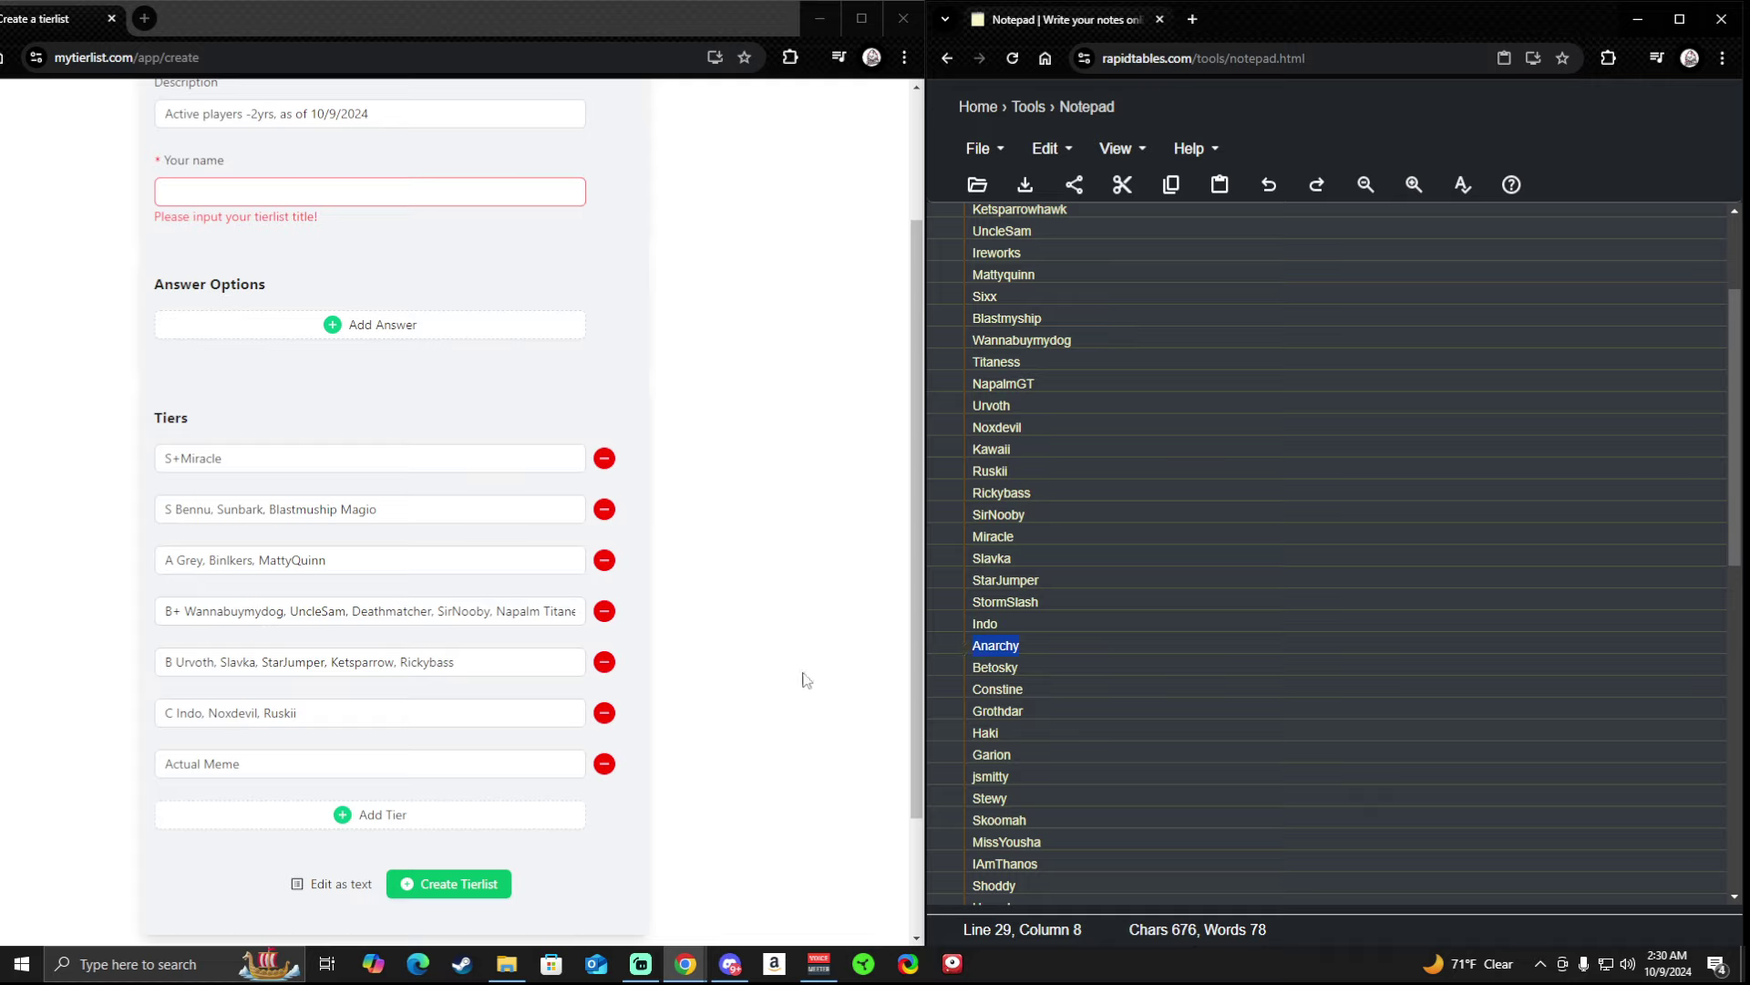
left_click(789, 715)
left_click(1184, 691)
left_click(819, 698)
left_click(417, 716)
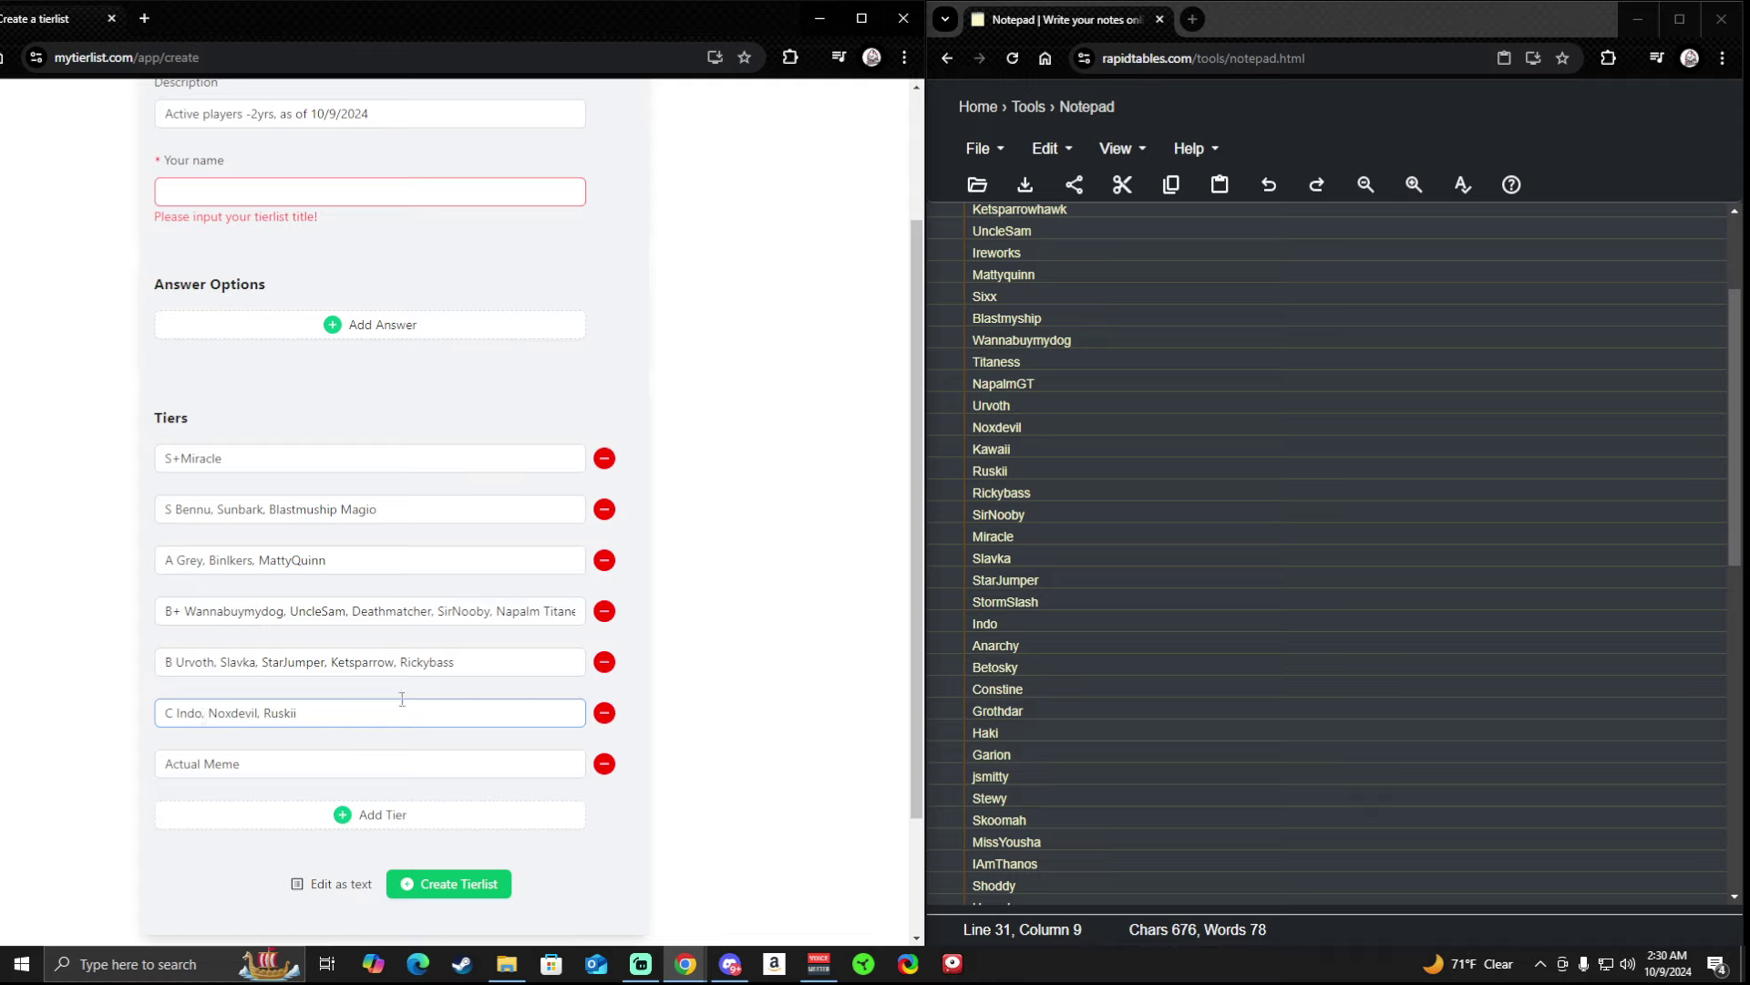
left_click(484, 672)
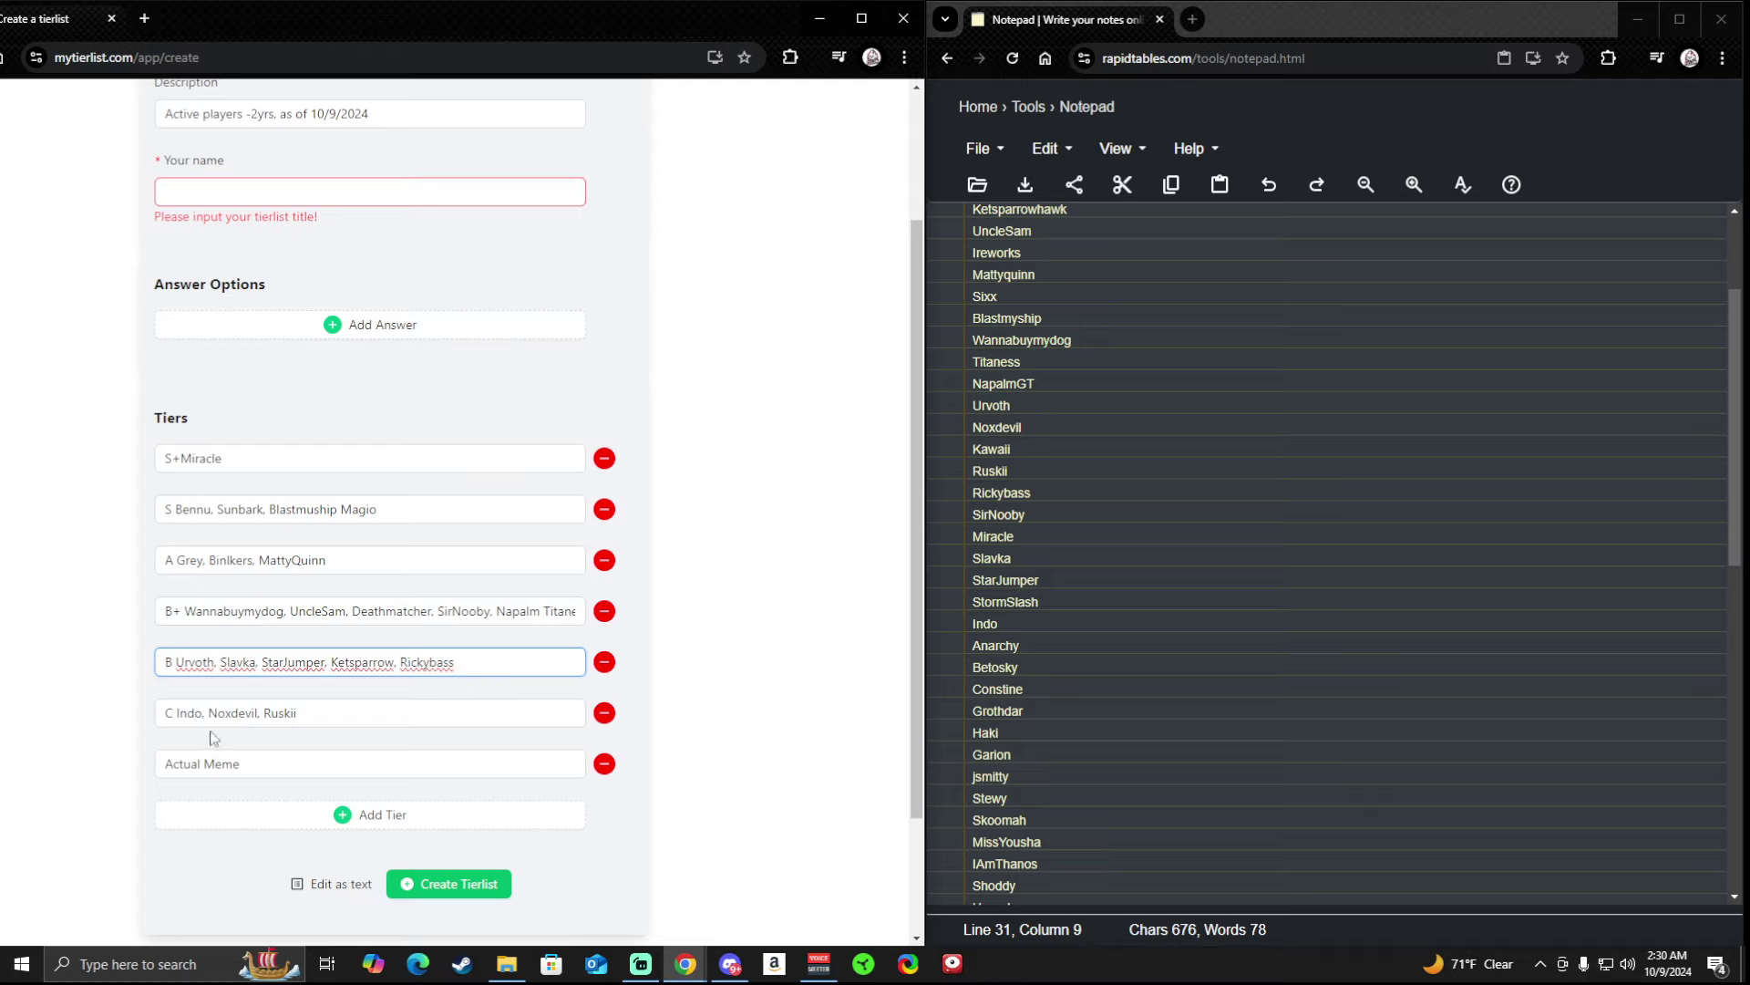
left_click(175, 715)
type("Anarchy")
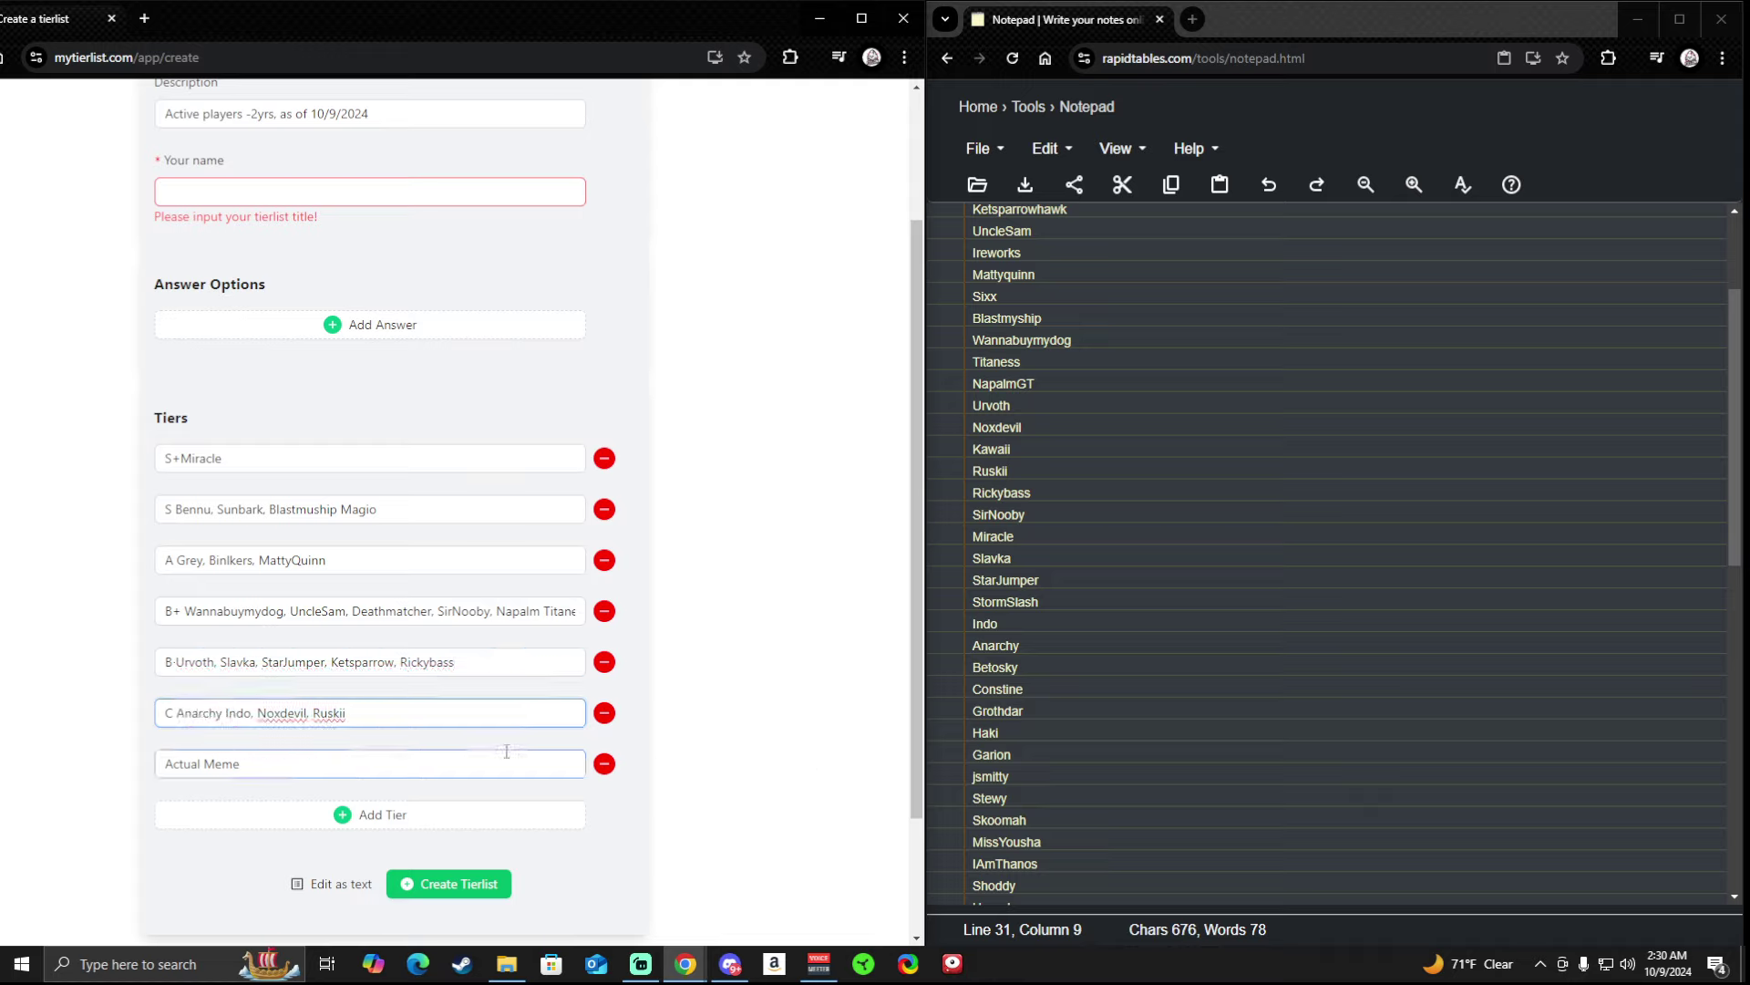
type(",")
Copy Betosky from the notepad list and insert it between IreWorks and Sixx in the B+ tier, followed by a comma.
left_click_drag(1035, 665, 923, 672)
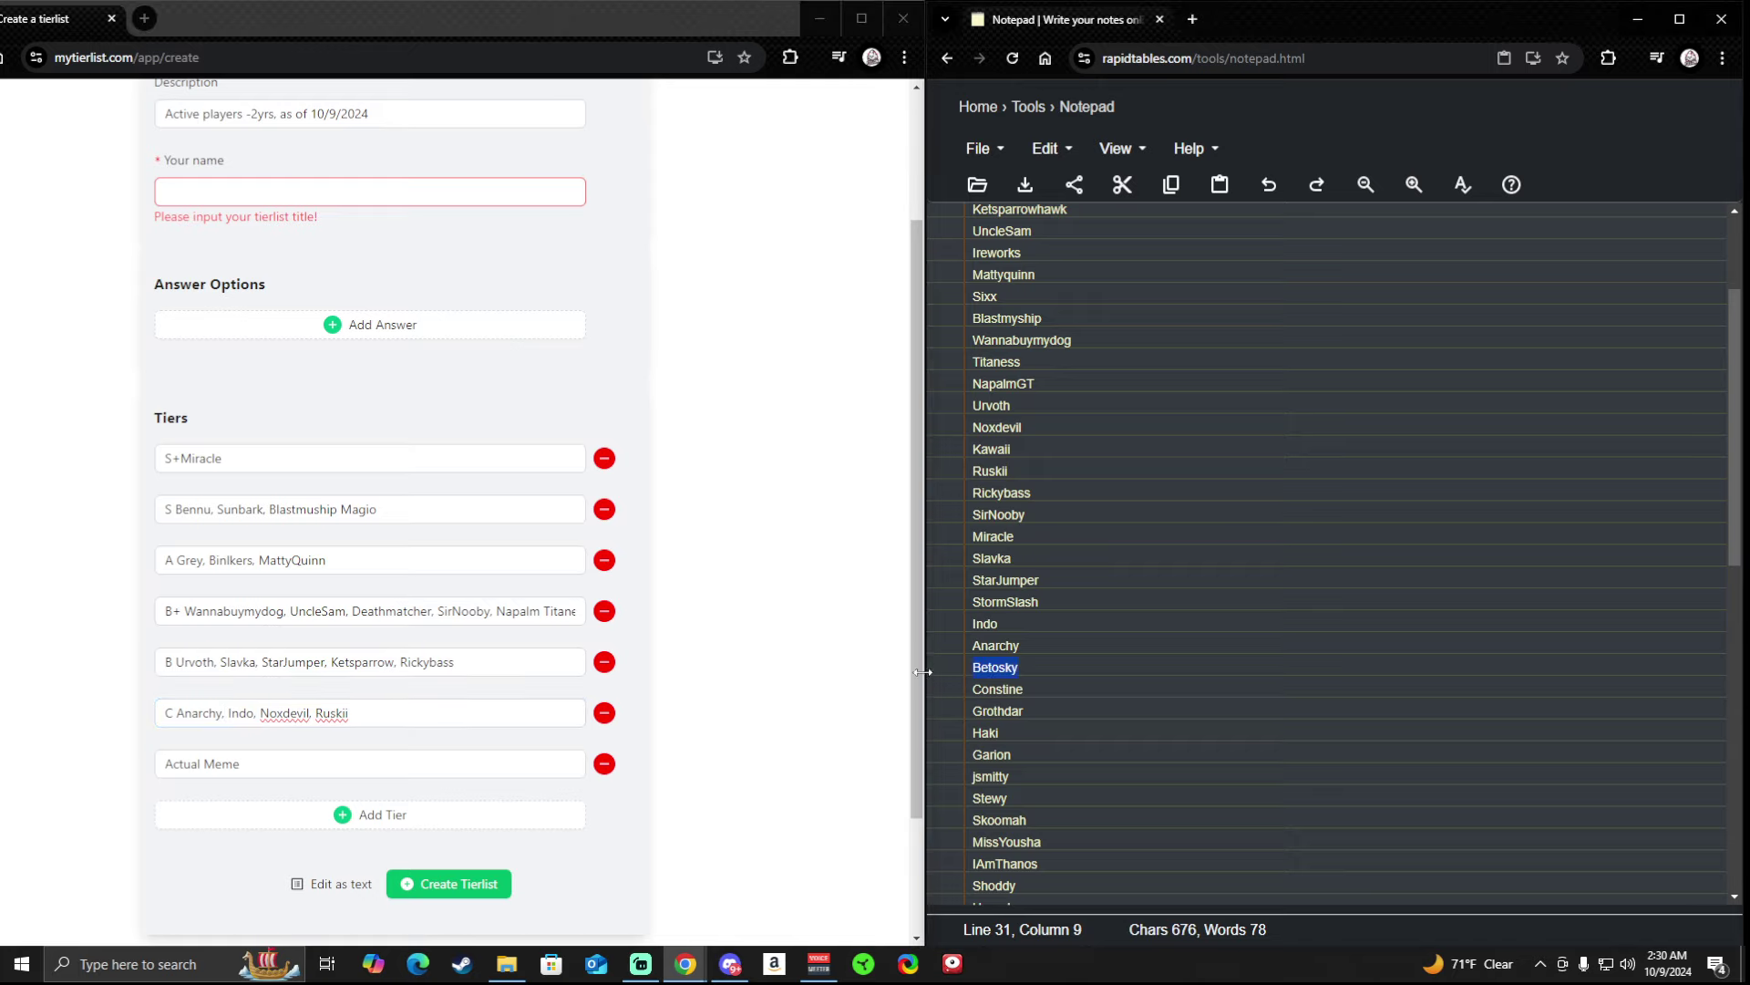
key("ctrl+v")
left_click_drag(1057, 671, 969, 672)
type("Betosky")
left_click_drag(1027, 669, 954, 668)
key("ctrl+c")
left_click(496, 720)
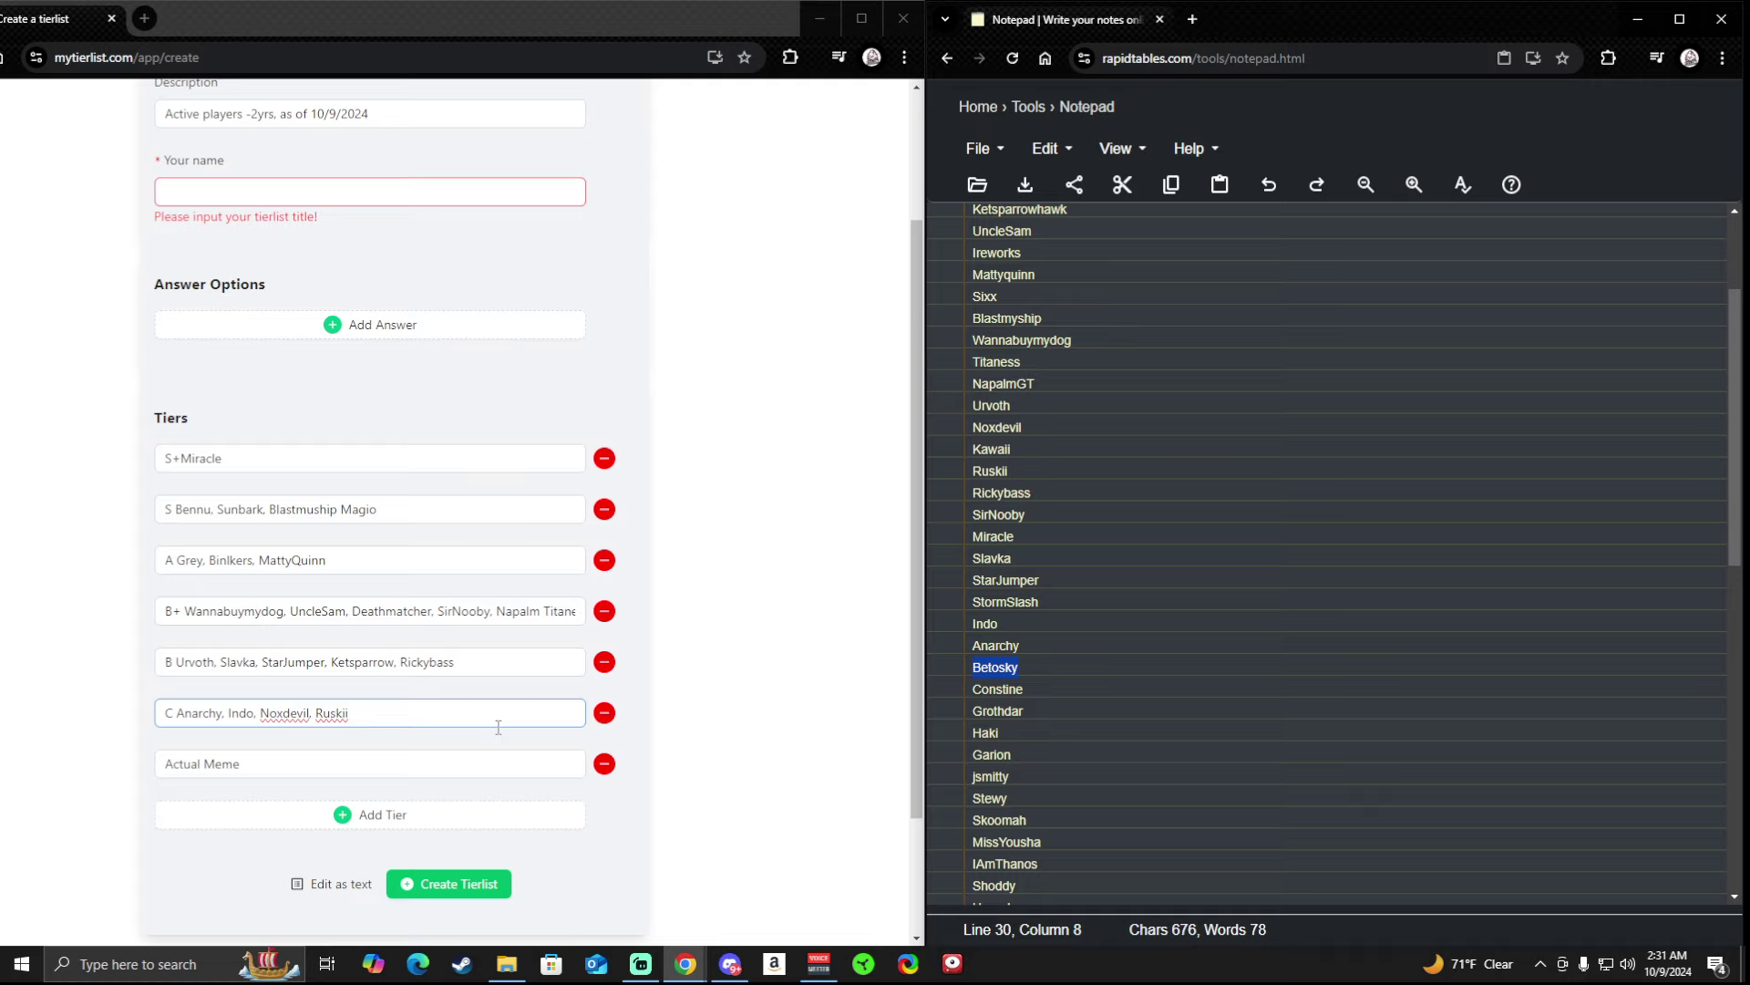
left_click(530, 610)
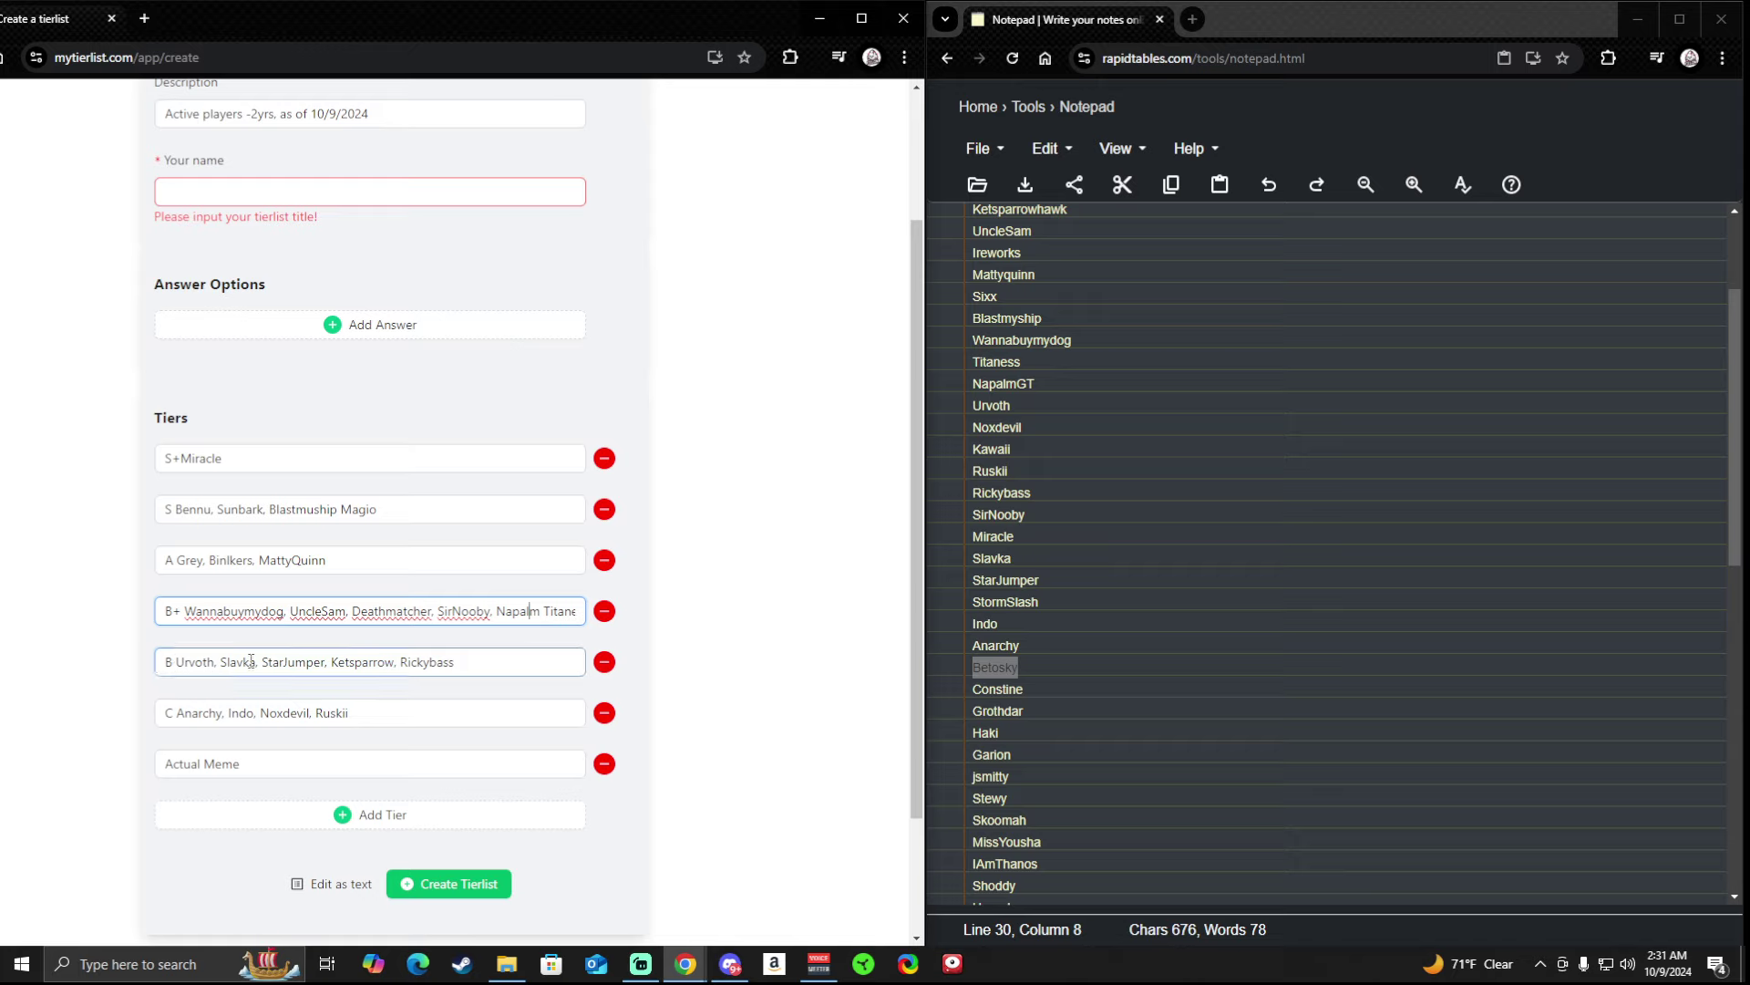
type("Titaness, StormSlash, IreWorks, Sixx, Kawaii,")
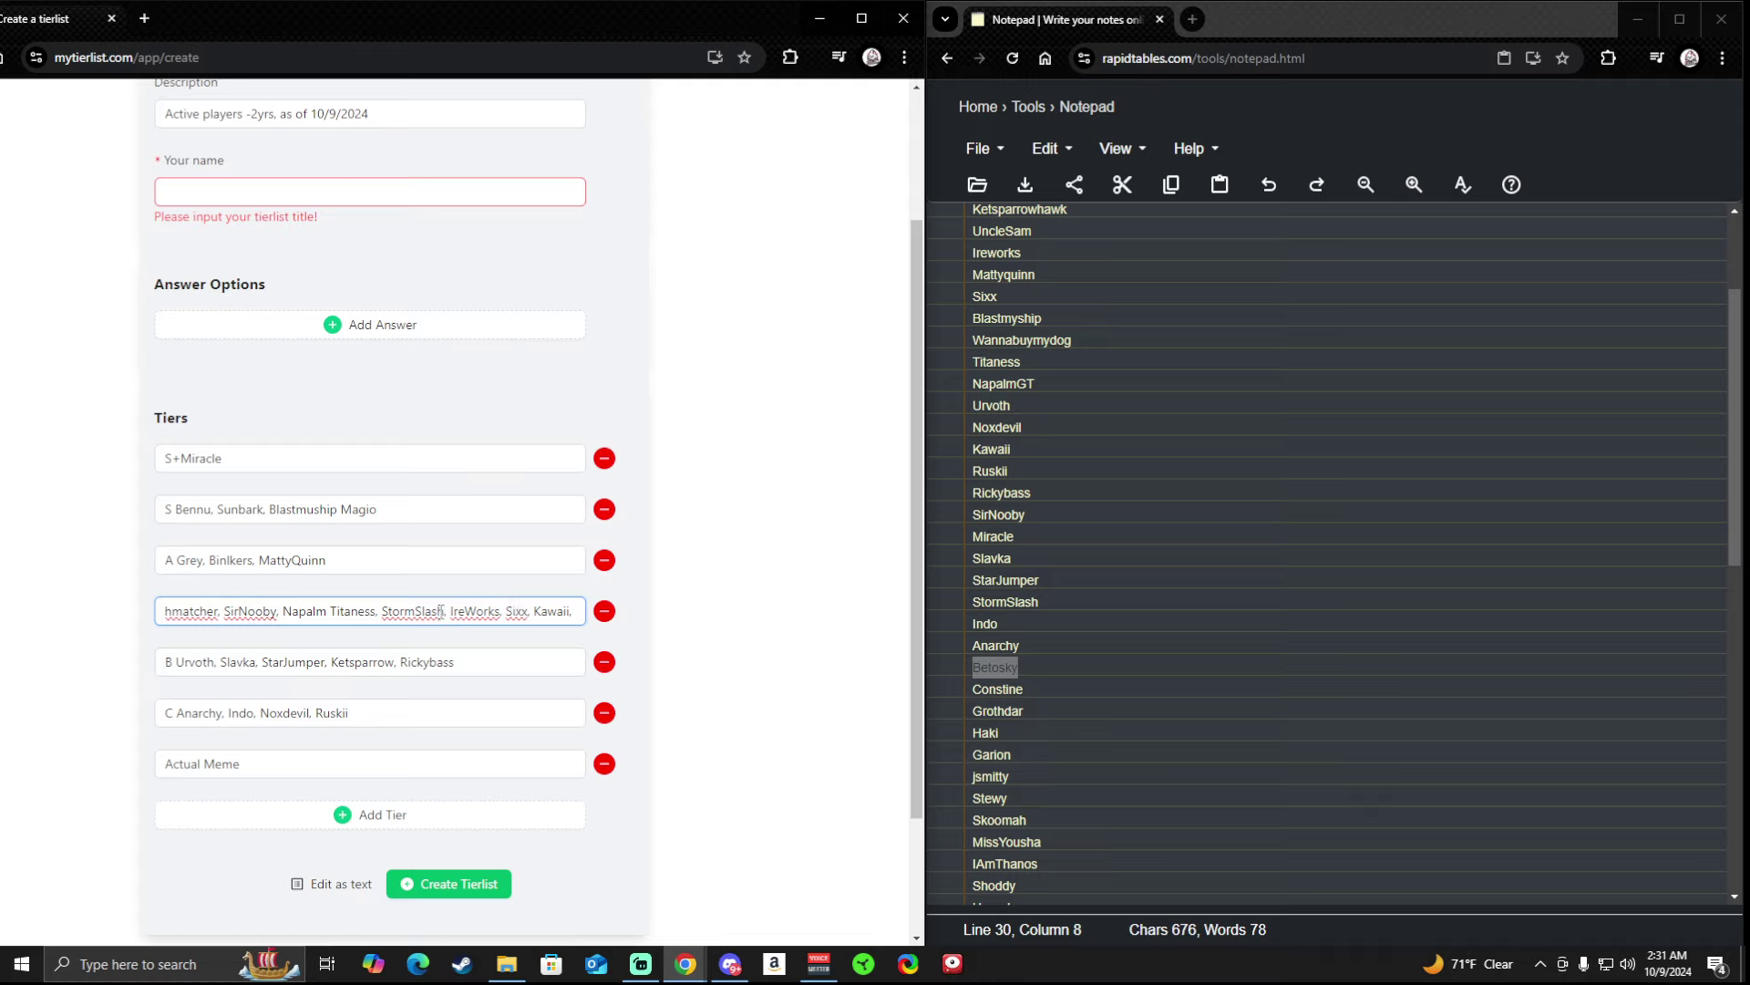
left_click(502, 612)
key("ctrl+v")
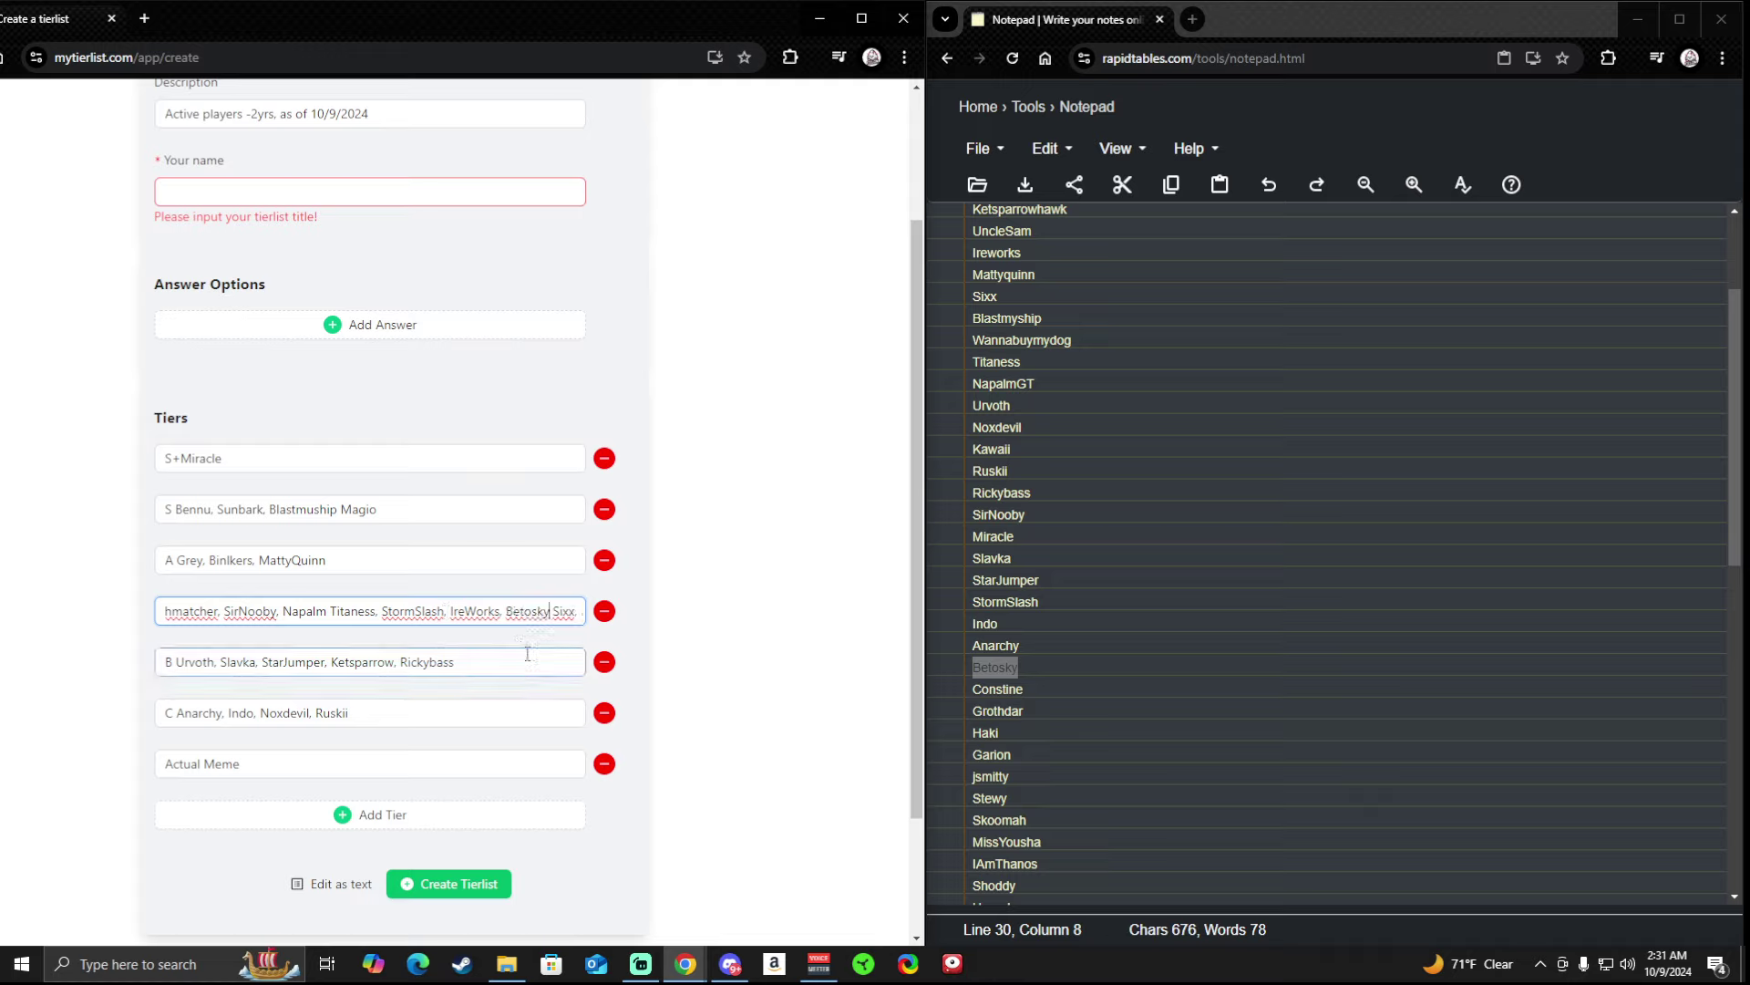
type(",")
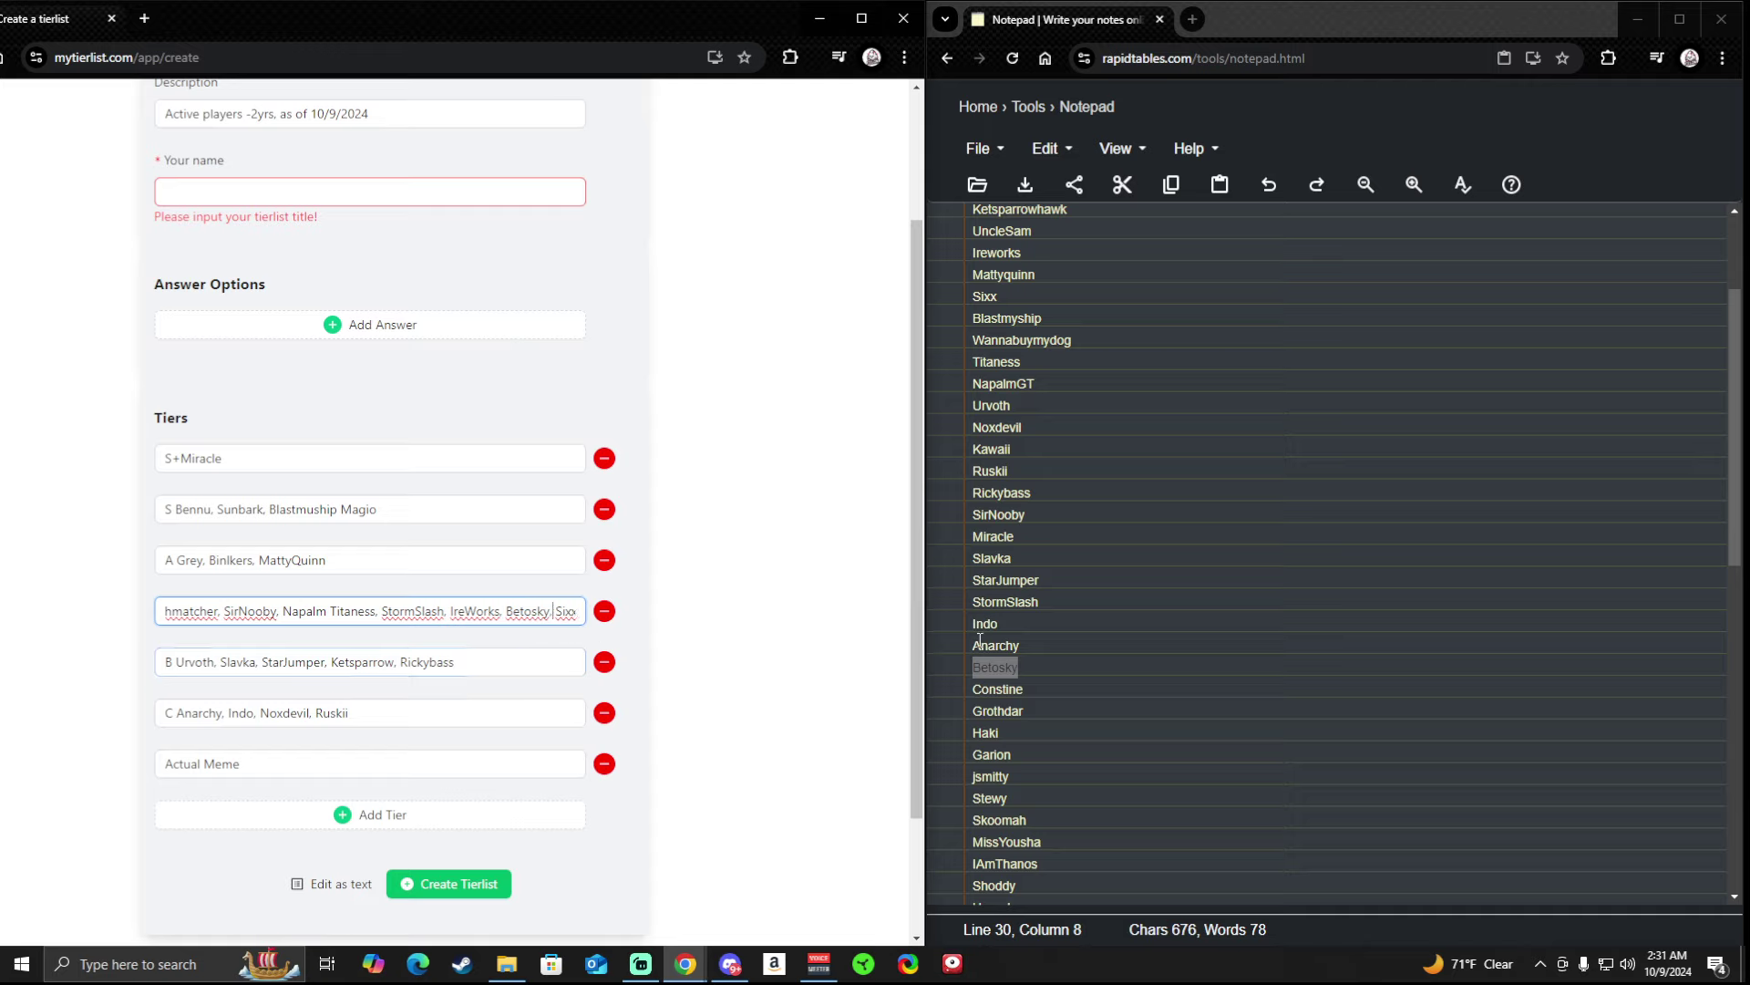
Copy Constine from the notepad list and insert it at the start of the S+ tier, with a comma before Miracle.
double_click(1039, 695)
key("ctrl+c")
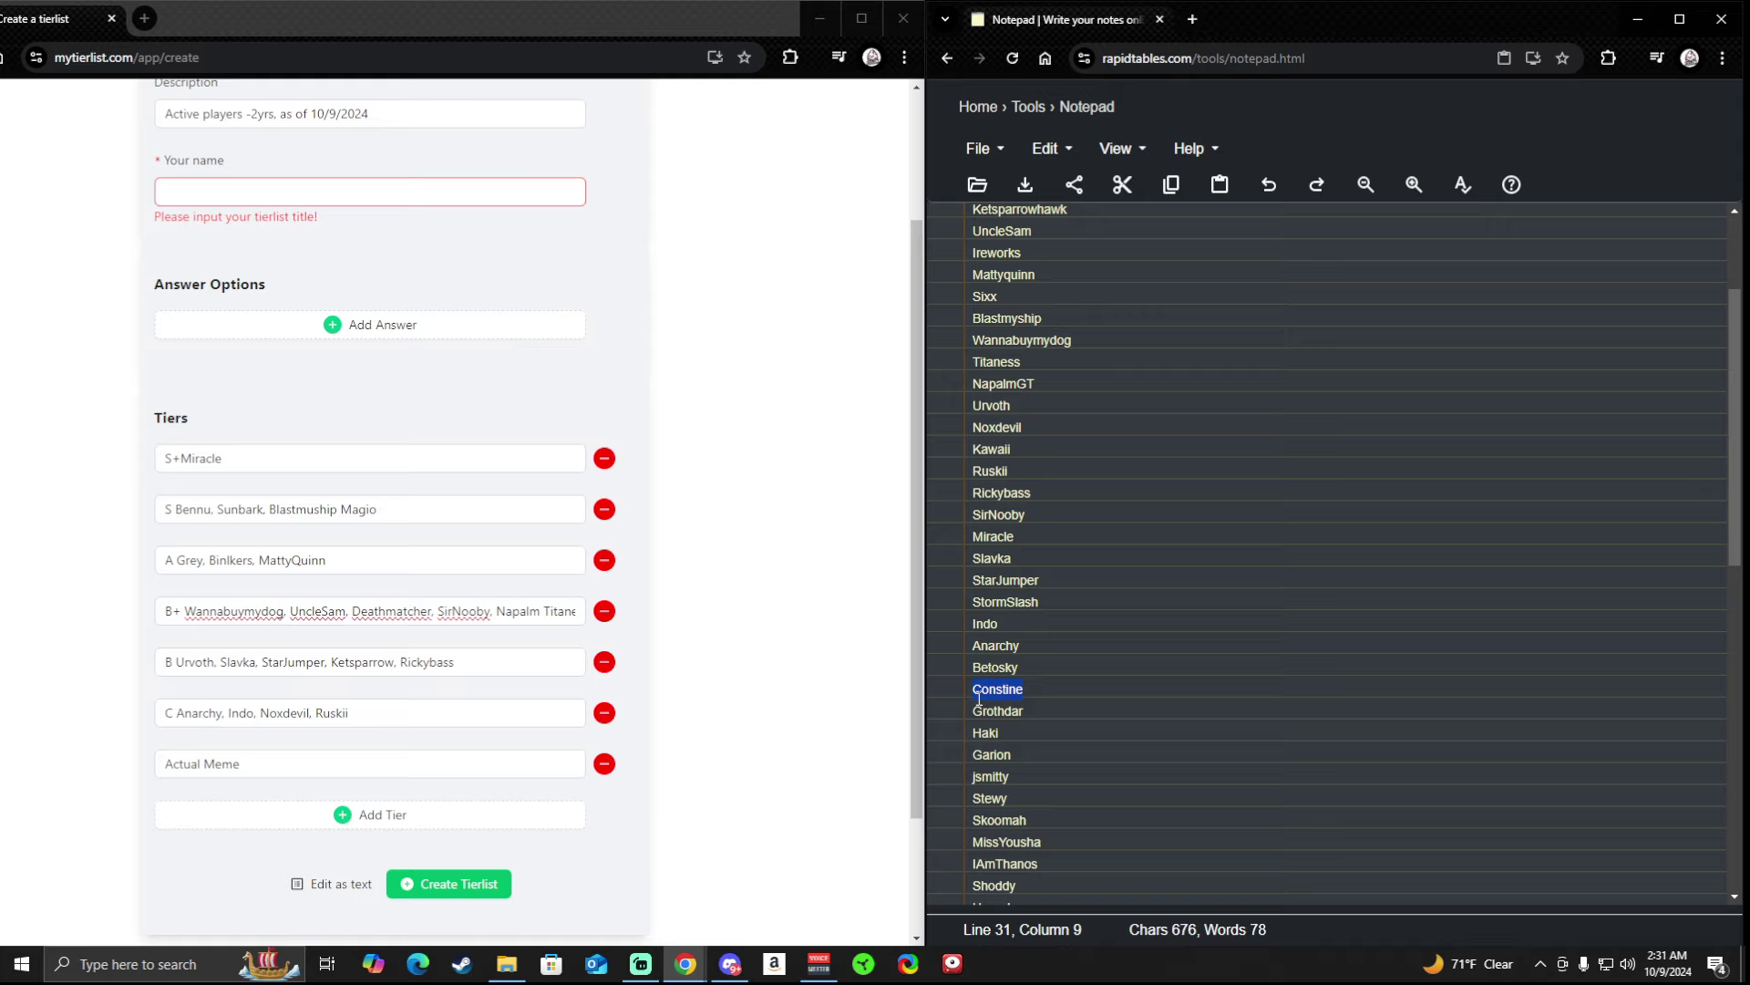
scroll(696, 657, "up", 1)
scroll(714, 663, "down", 1)
left_click(178, 459)
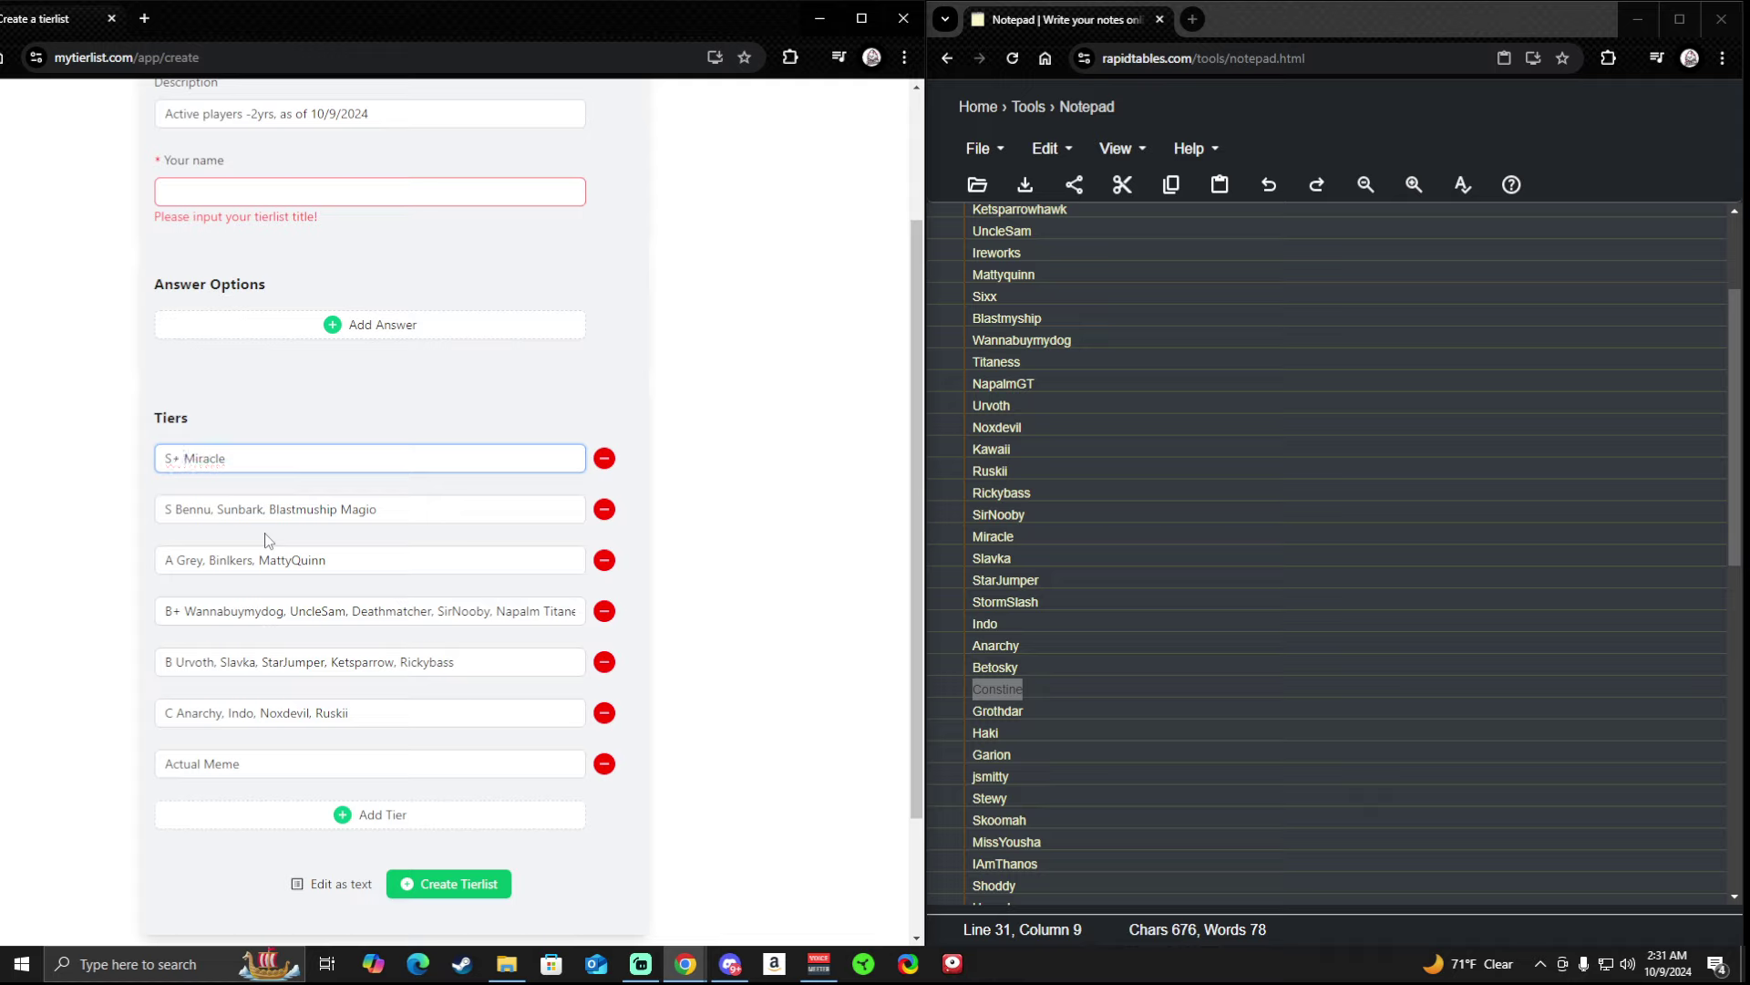
key("ctrl+v")
key("BackSpace")
type(",")
Copy Grothdar from the notepad list and insert it between Titaness and StormSlash in the B+ tier.
left_click(818, 538)
scroll(950, 625, "down", 2)
double_click(951, 625)
key("ctrl+c")
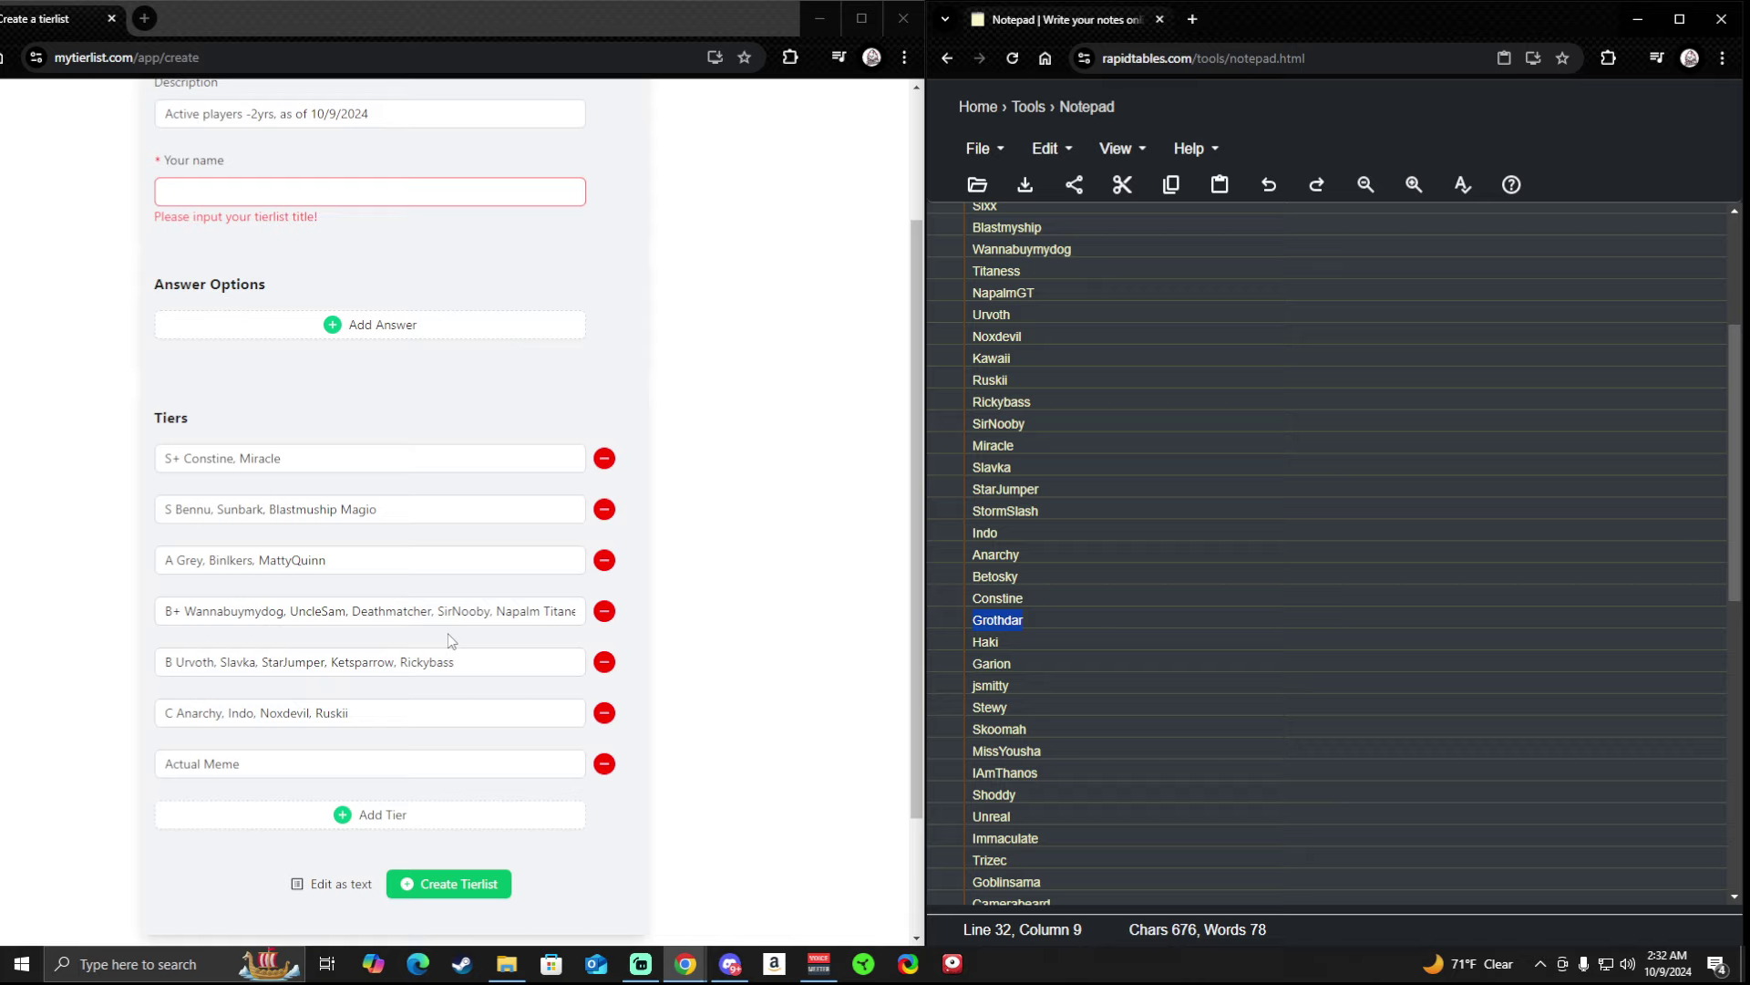
left_click(466, 619)
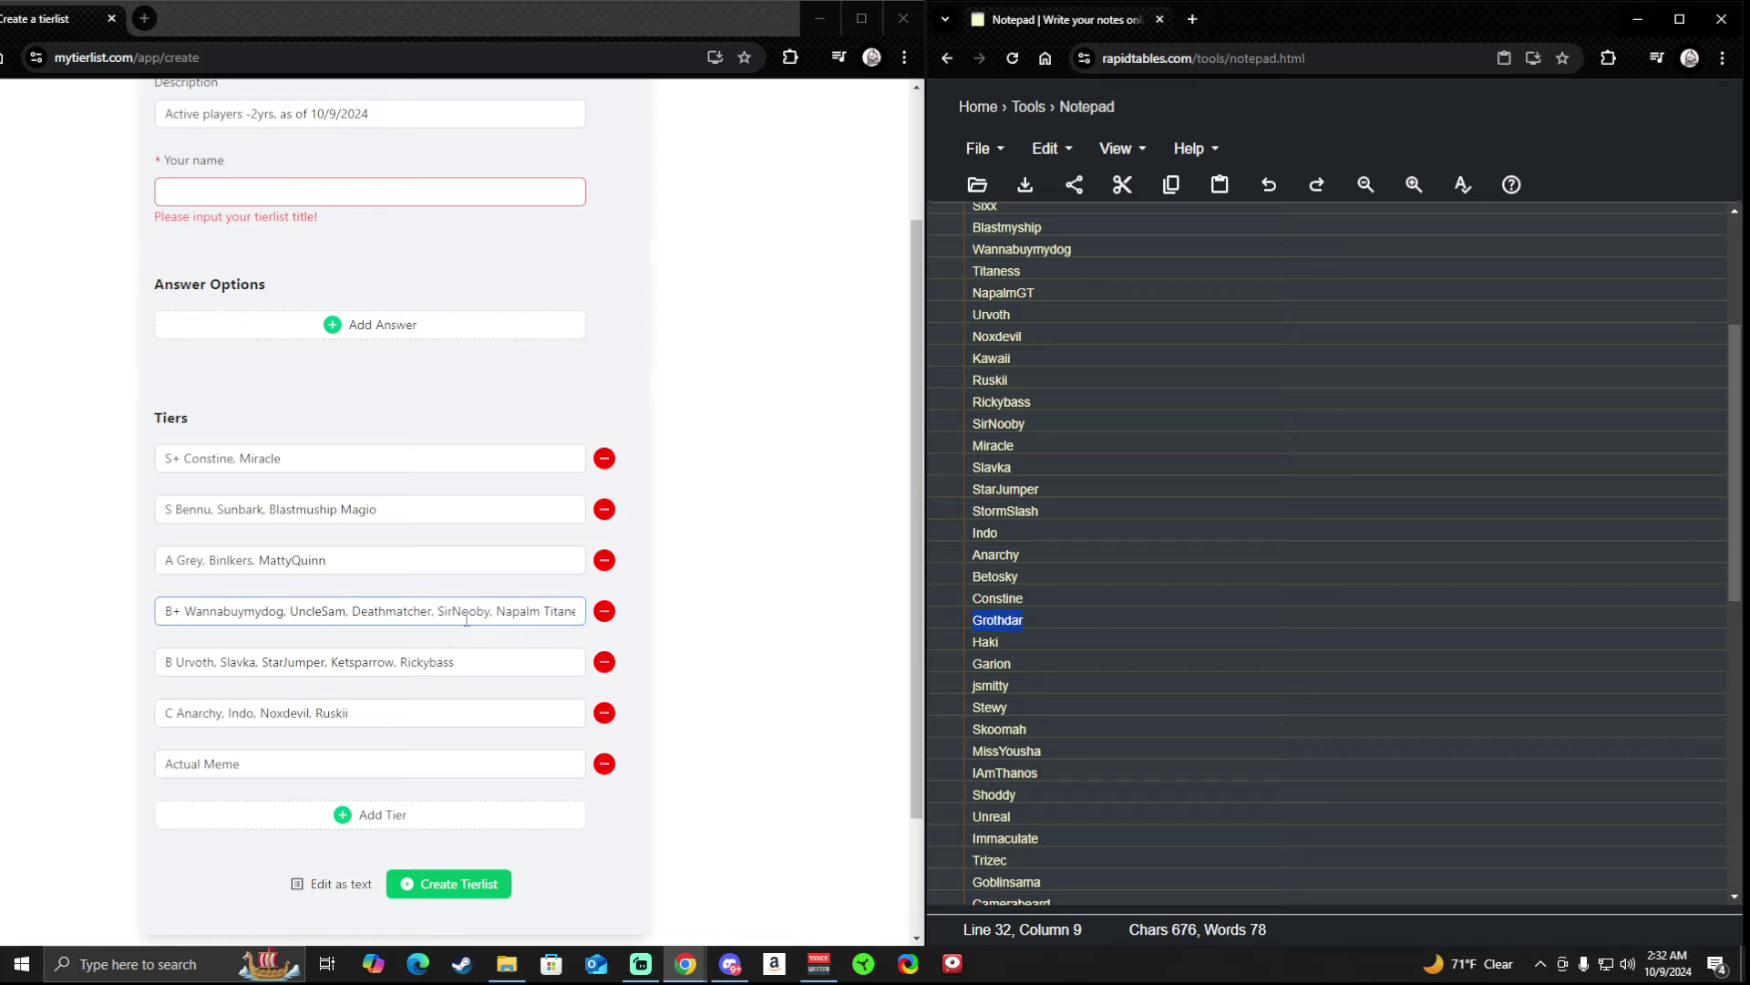
left_click(468, 610)
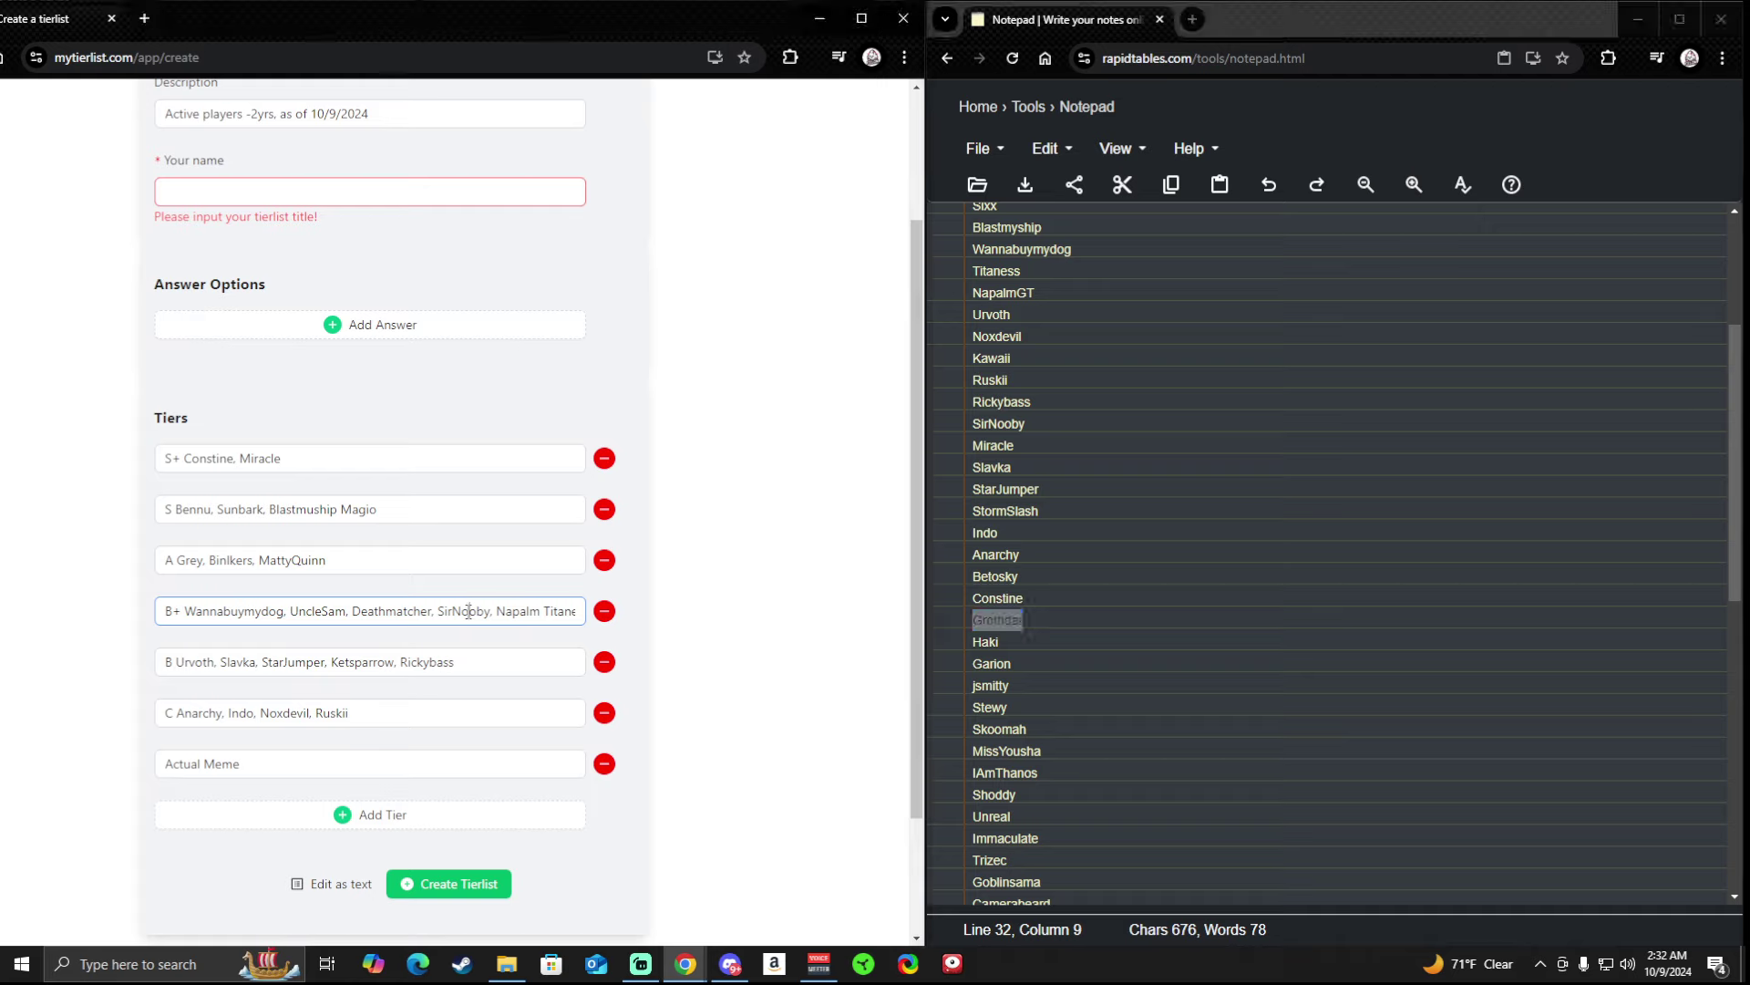
key("Right")
key("Right")
key("Right")
key("Right")
key("Right")
key("Right")
key("Right")
key("Right")
key("Right")
key("Right")
key("Right")
key("Right")
key("Right")
key("Right")
key("Right")
key("Right")
key("Right")
key("Right")
key("Right")
key("Right")
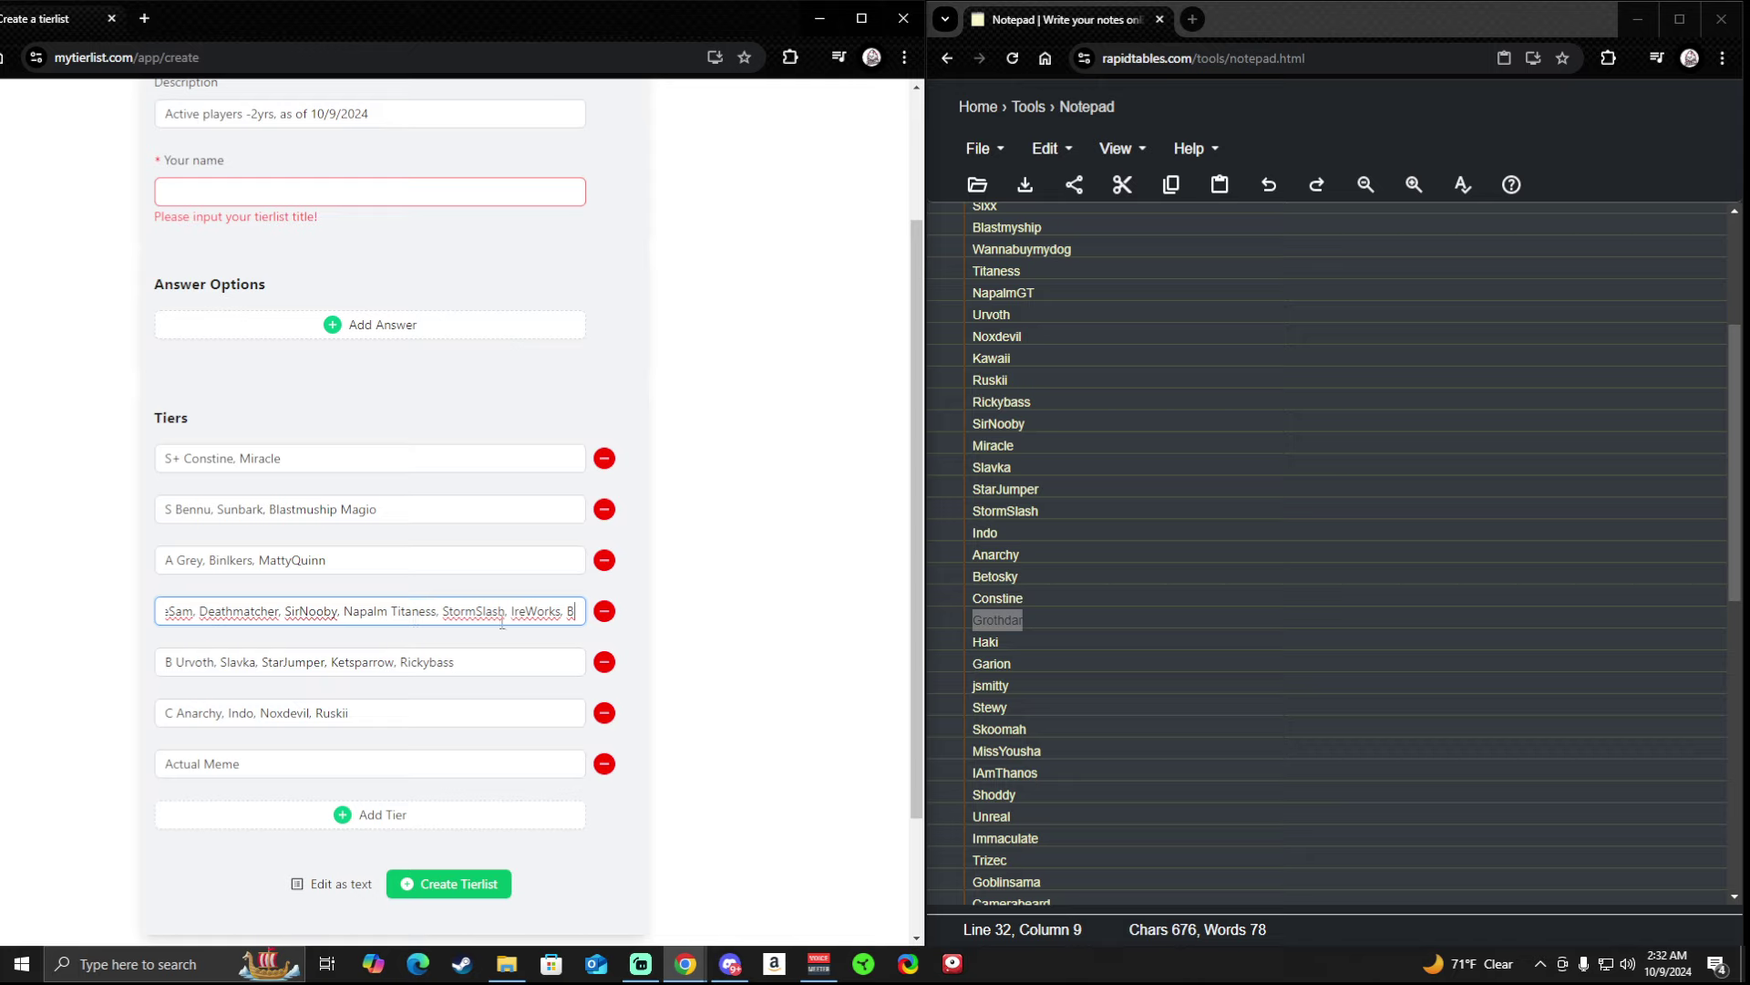
left_click(438, 611)
key("ctrl+v")
Copy Haki from the notepad list and insert it at the start of the B tier, with a comma before Urvoth.
scroll(1125, 605, "down", 2)
left_click_drag(1003, 459, 937, 463)
key("ctrl+c")
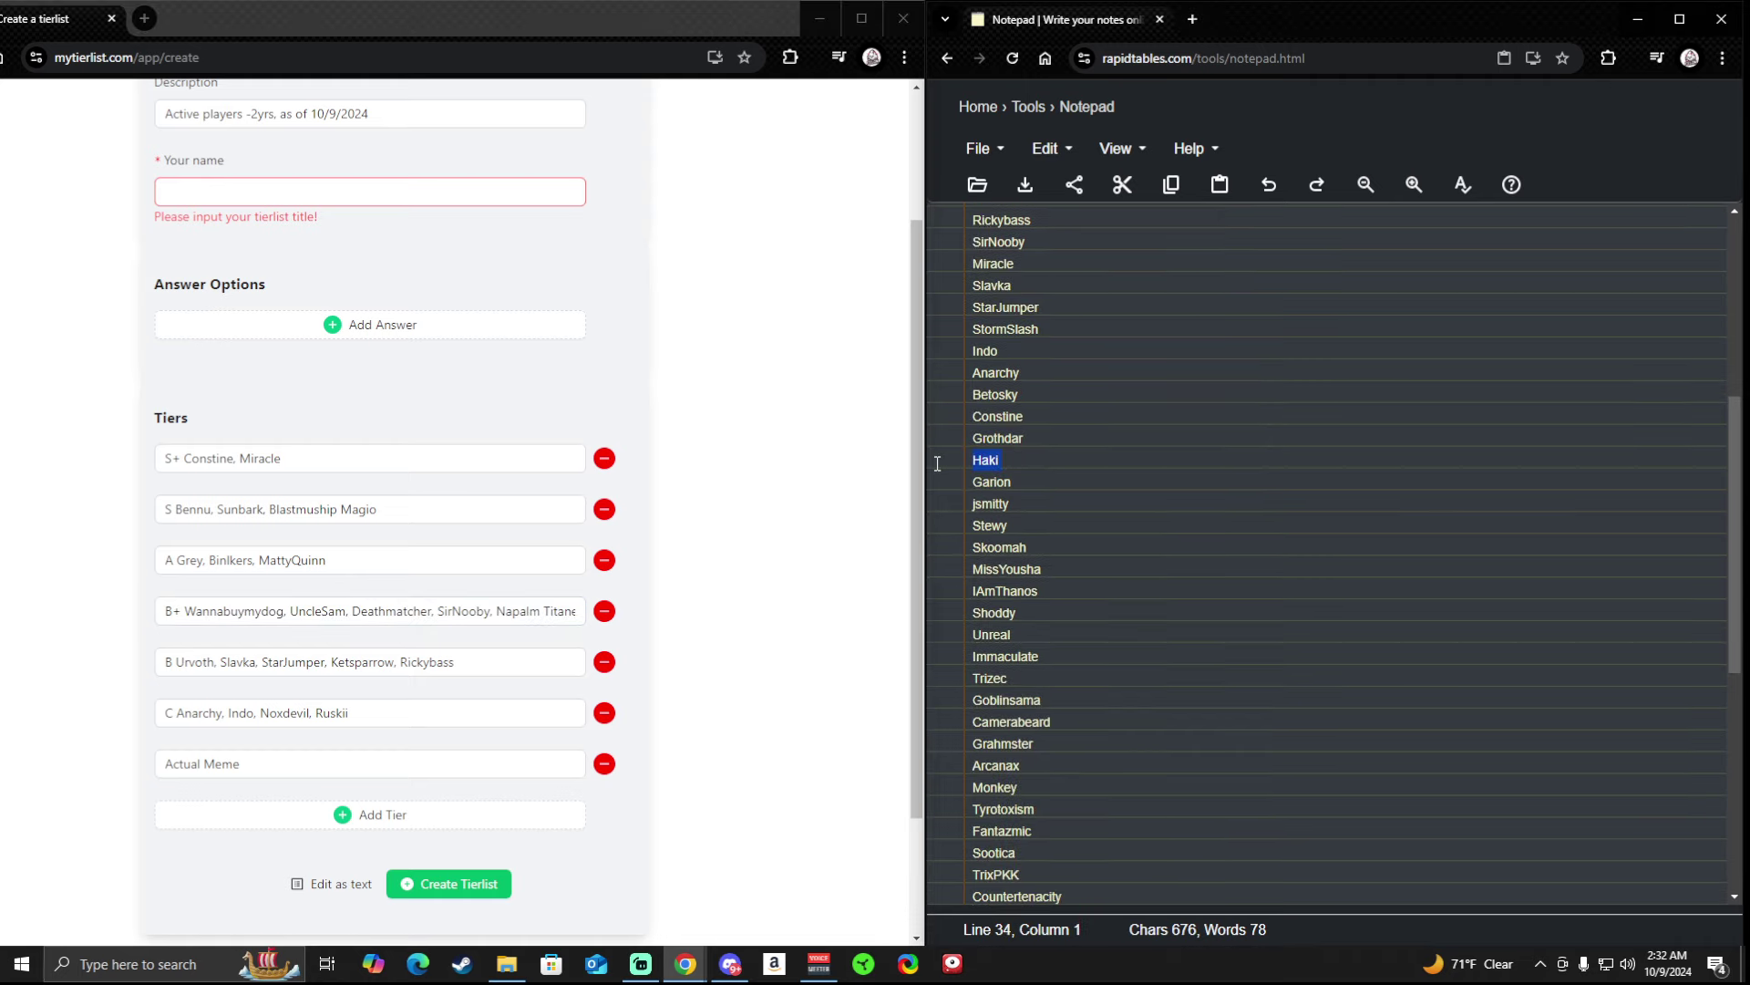
left_click(495, 717)
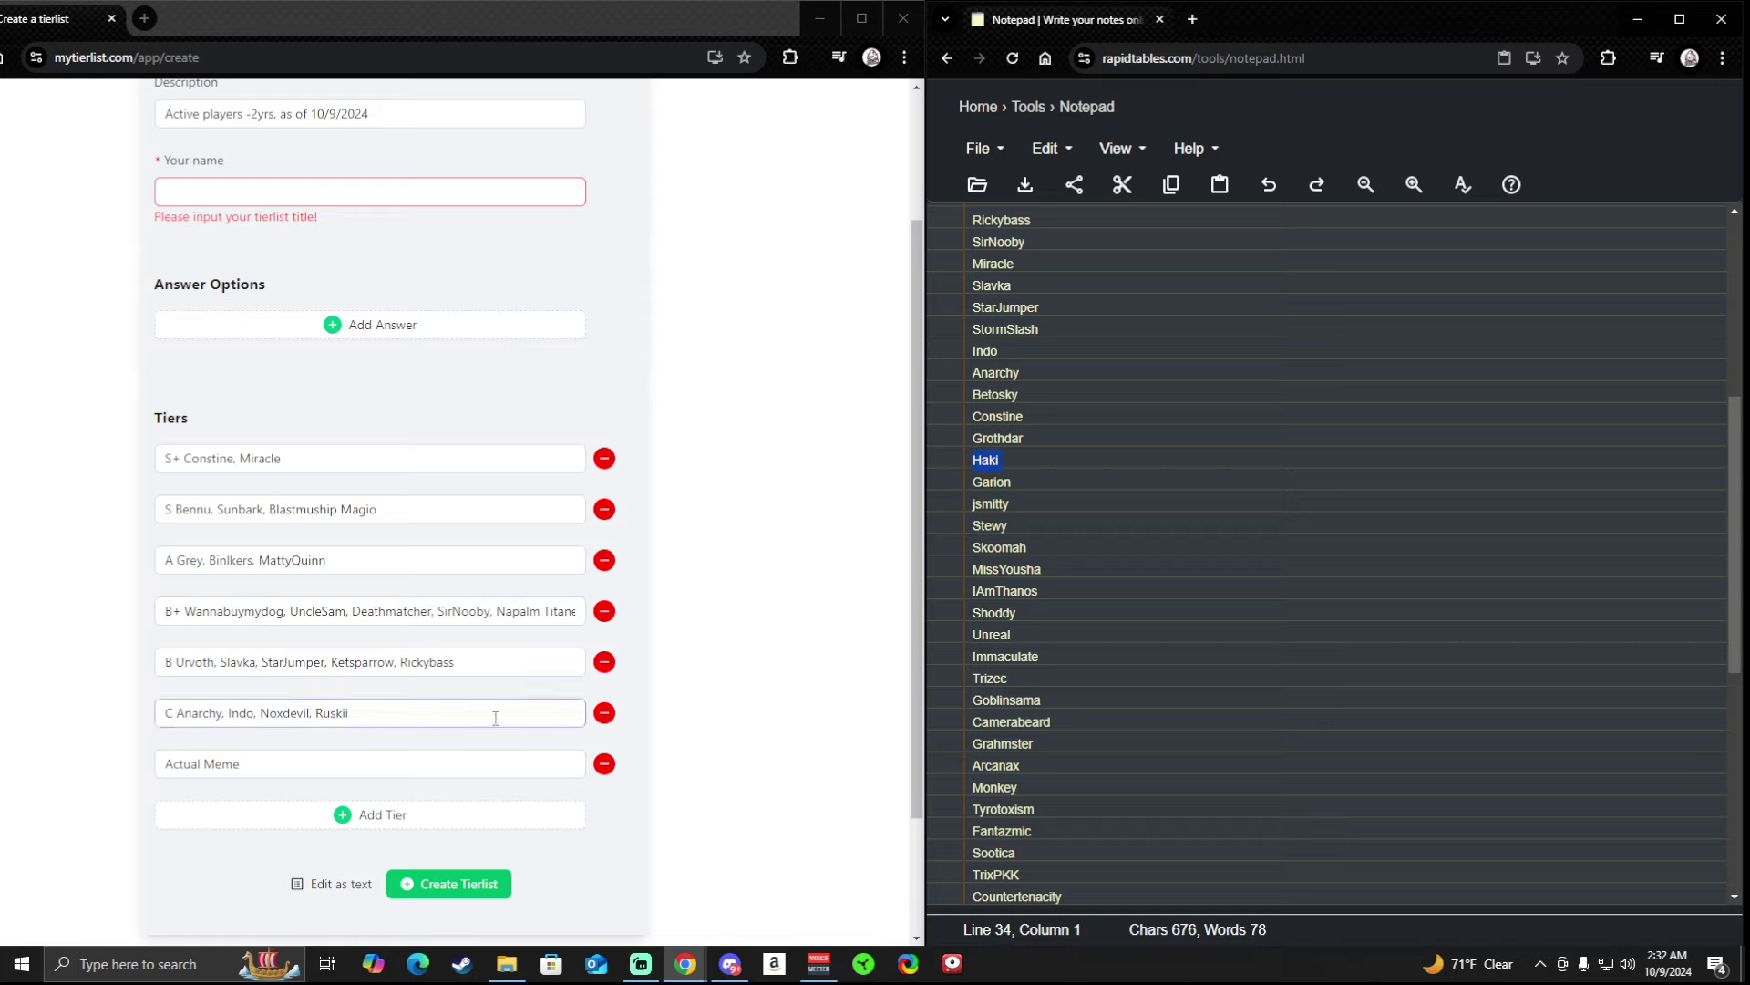
left_click(495, 717)
scroll(495, 718, "down", 1)
scroll(499, 721, "up", 1)
left_click(487, 662)
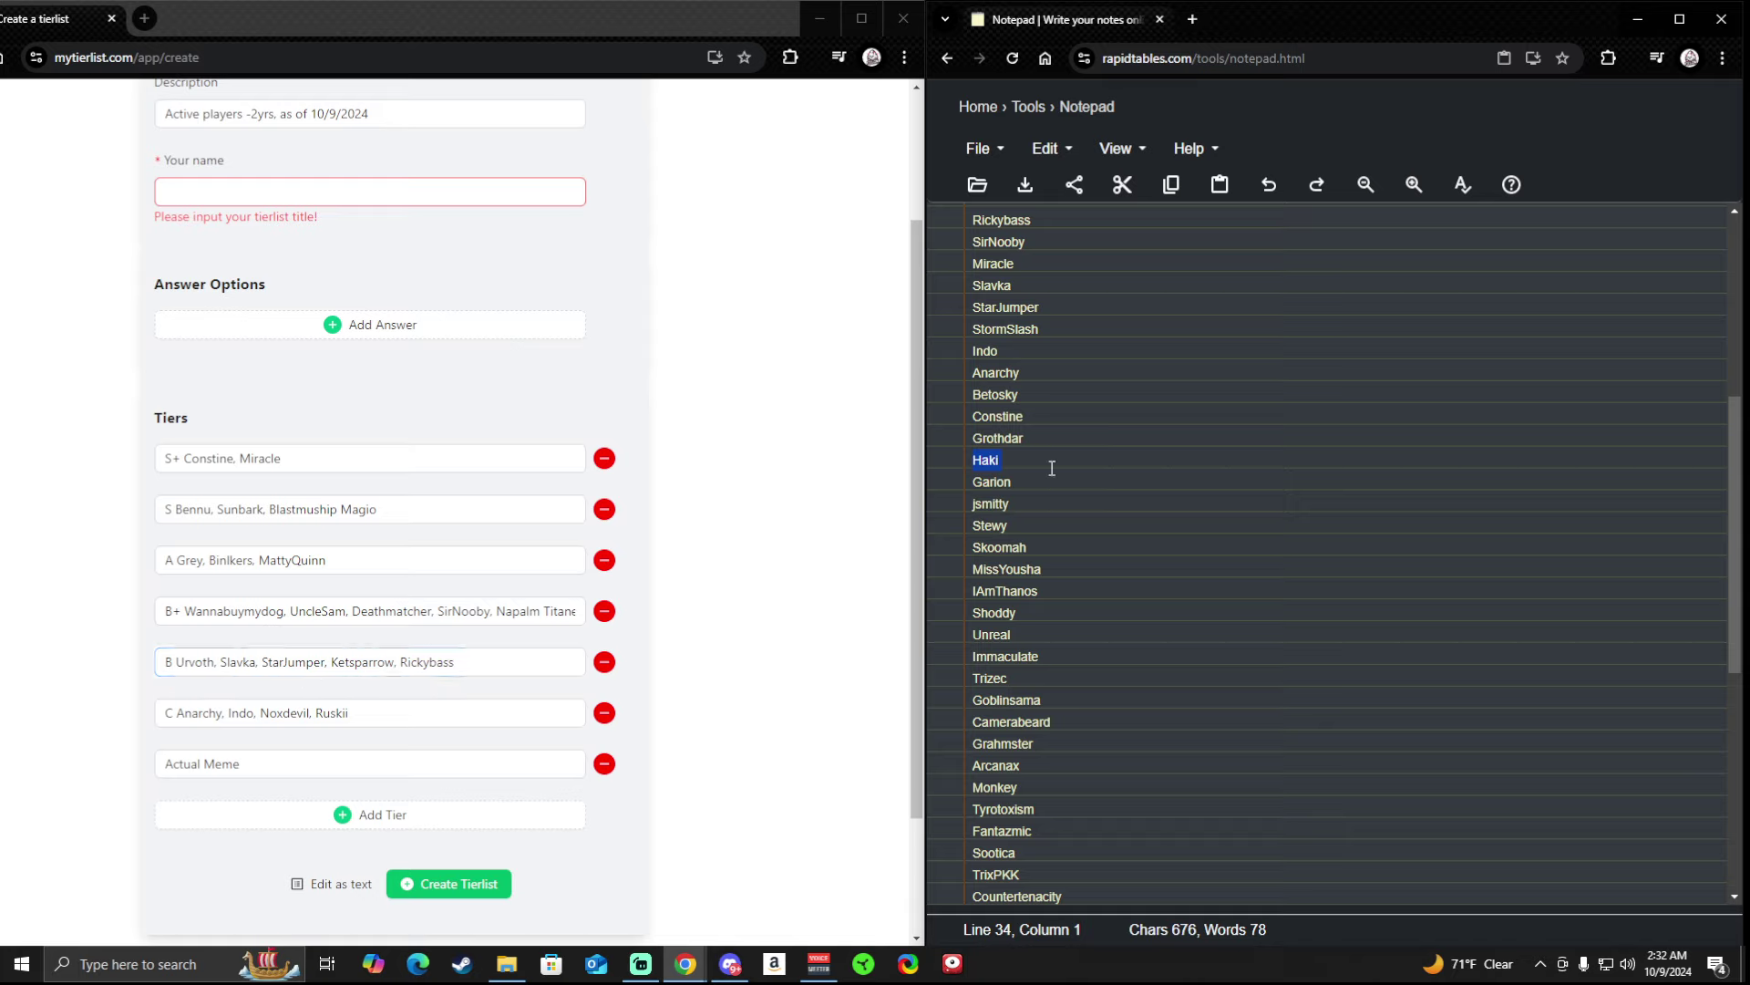
left_click(512, 668)
left_click(172, 662)
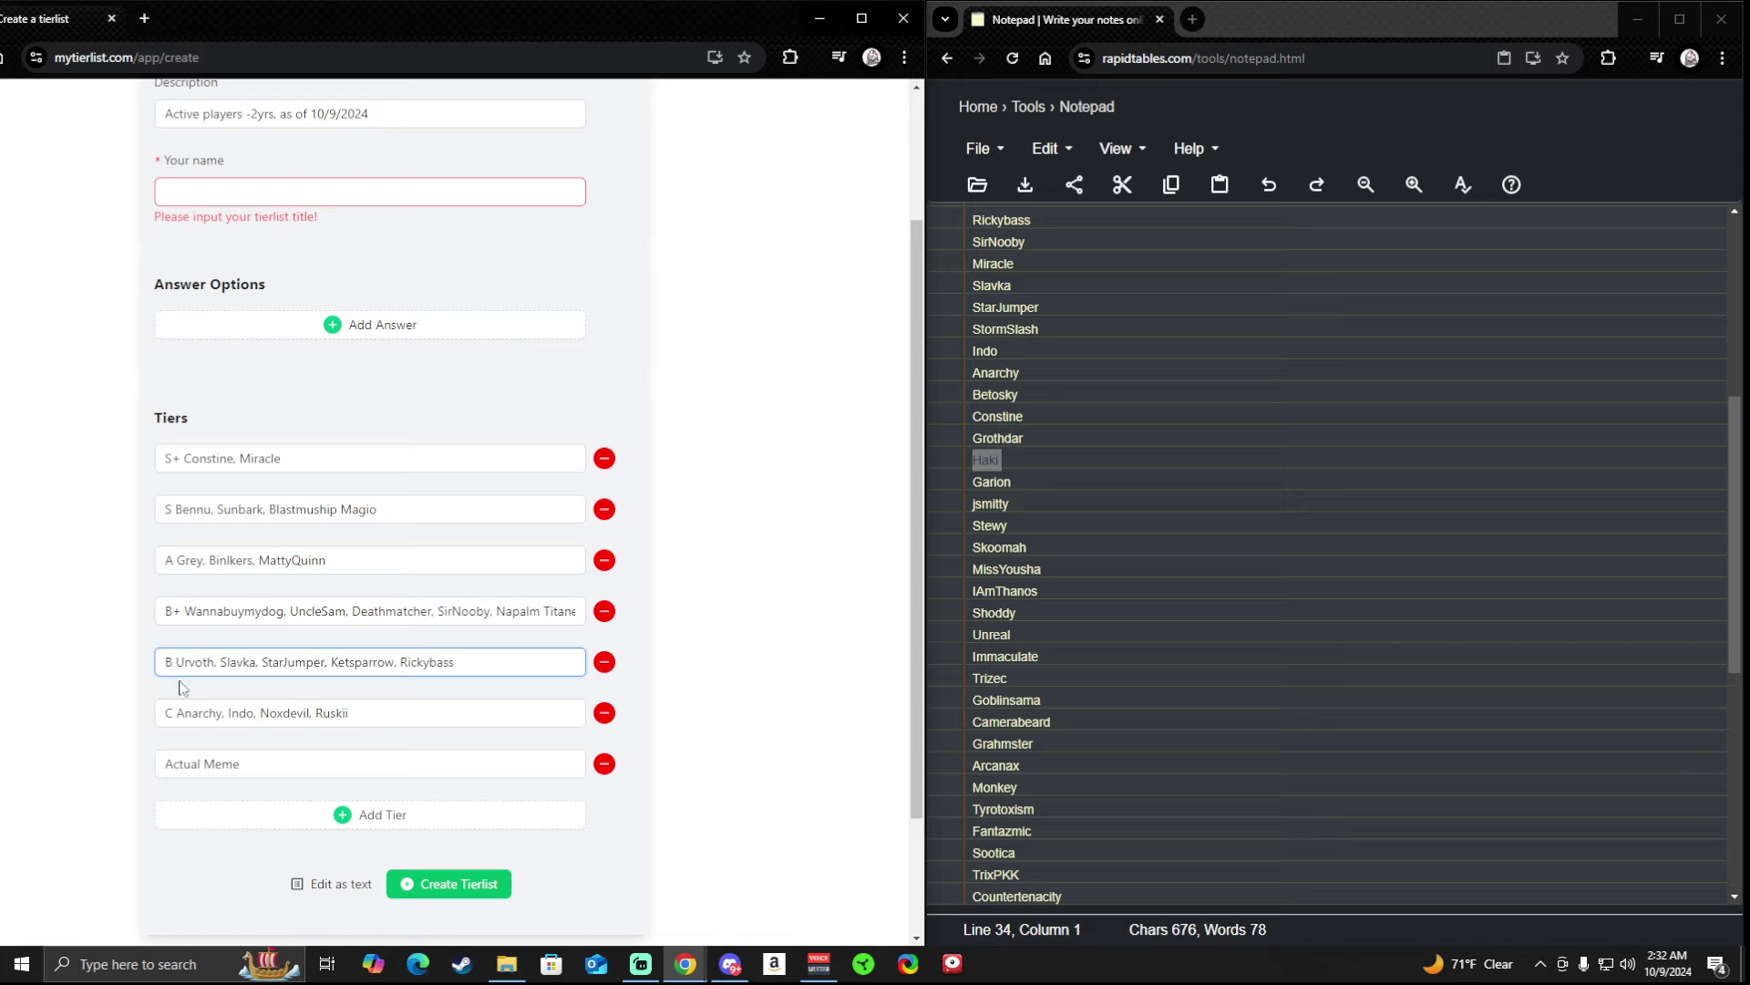
key("ctrl+v")
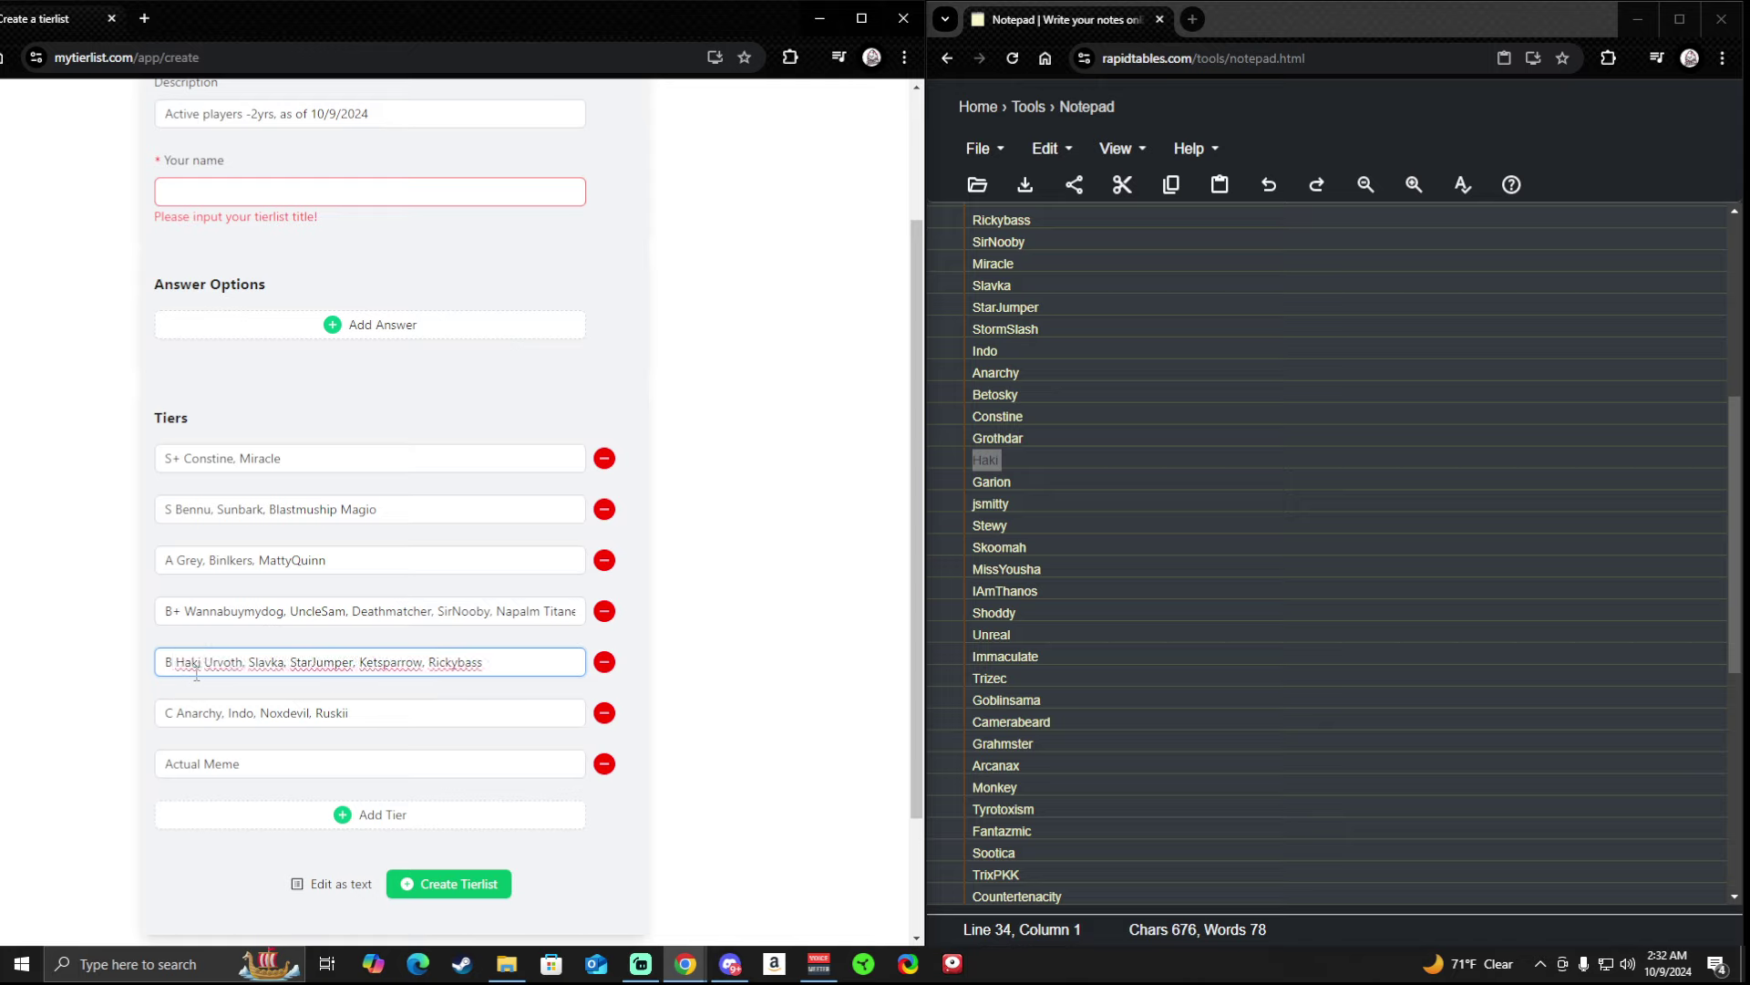
type(",")
Copy Garion from the notepad list and insert it between Napalm and Titaness in the B+ tier, adding a comma after Napalm.
left_click_drag(1021, 481, 940, 486)
key("ctrl+c")
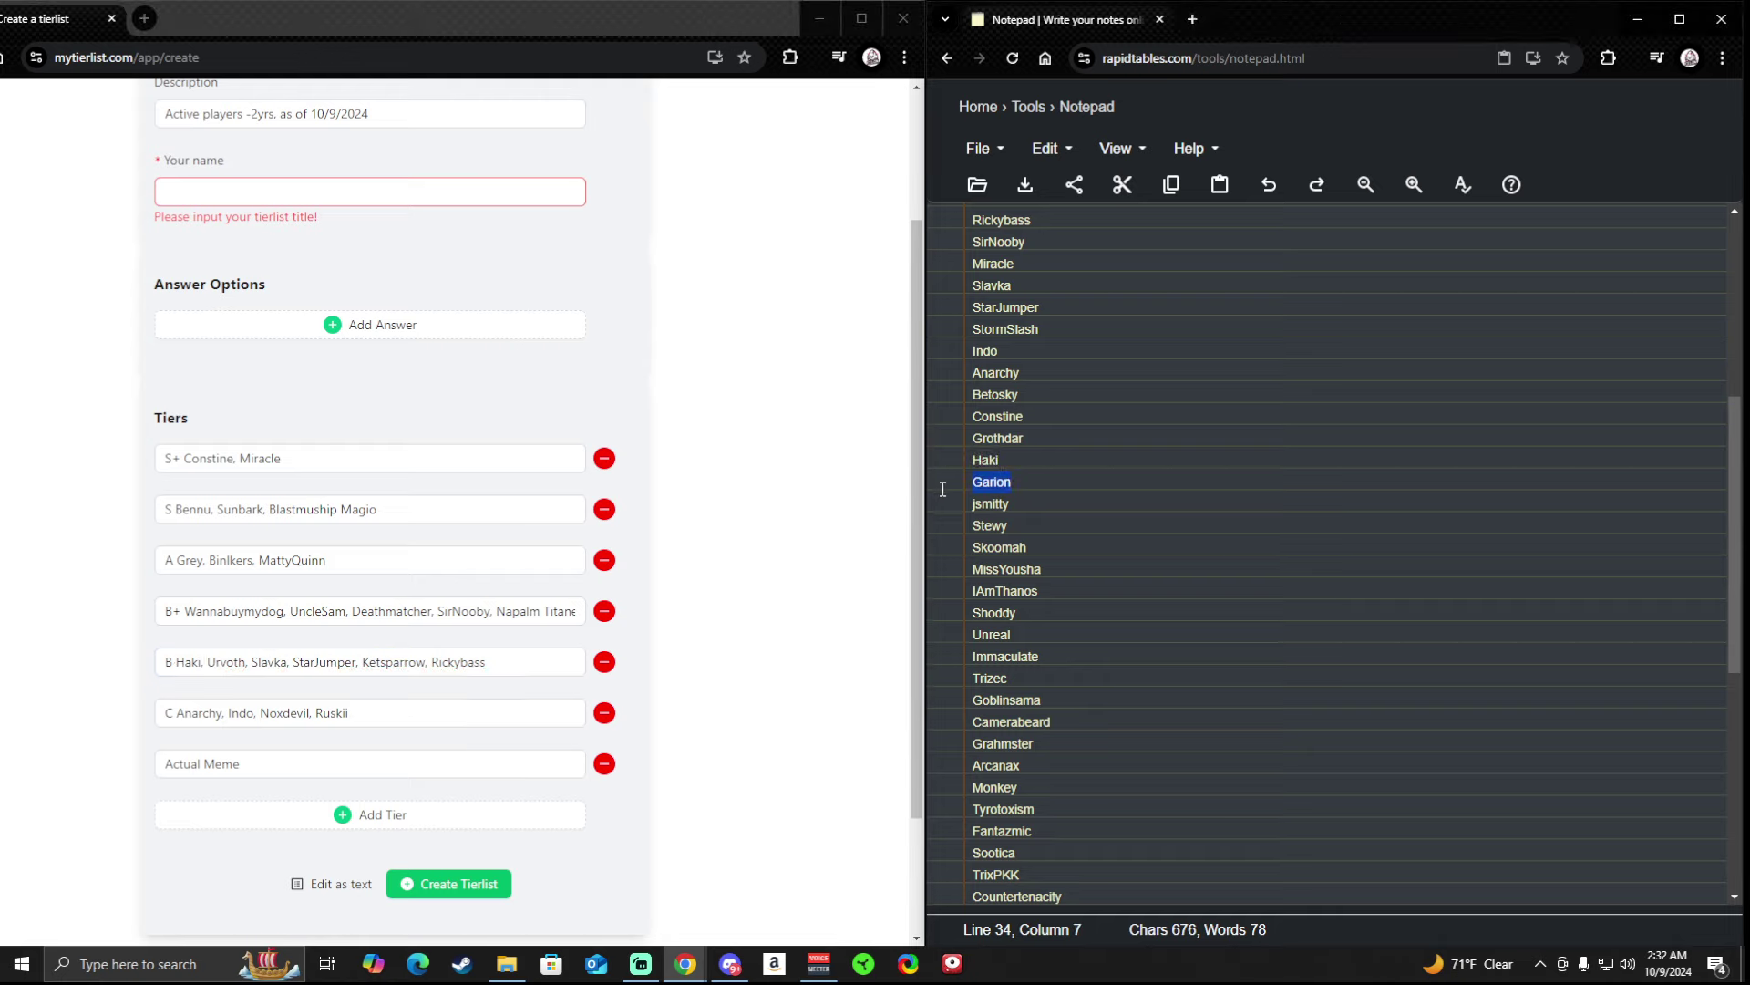
left_click(445, 611)
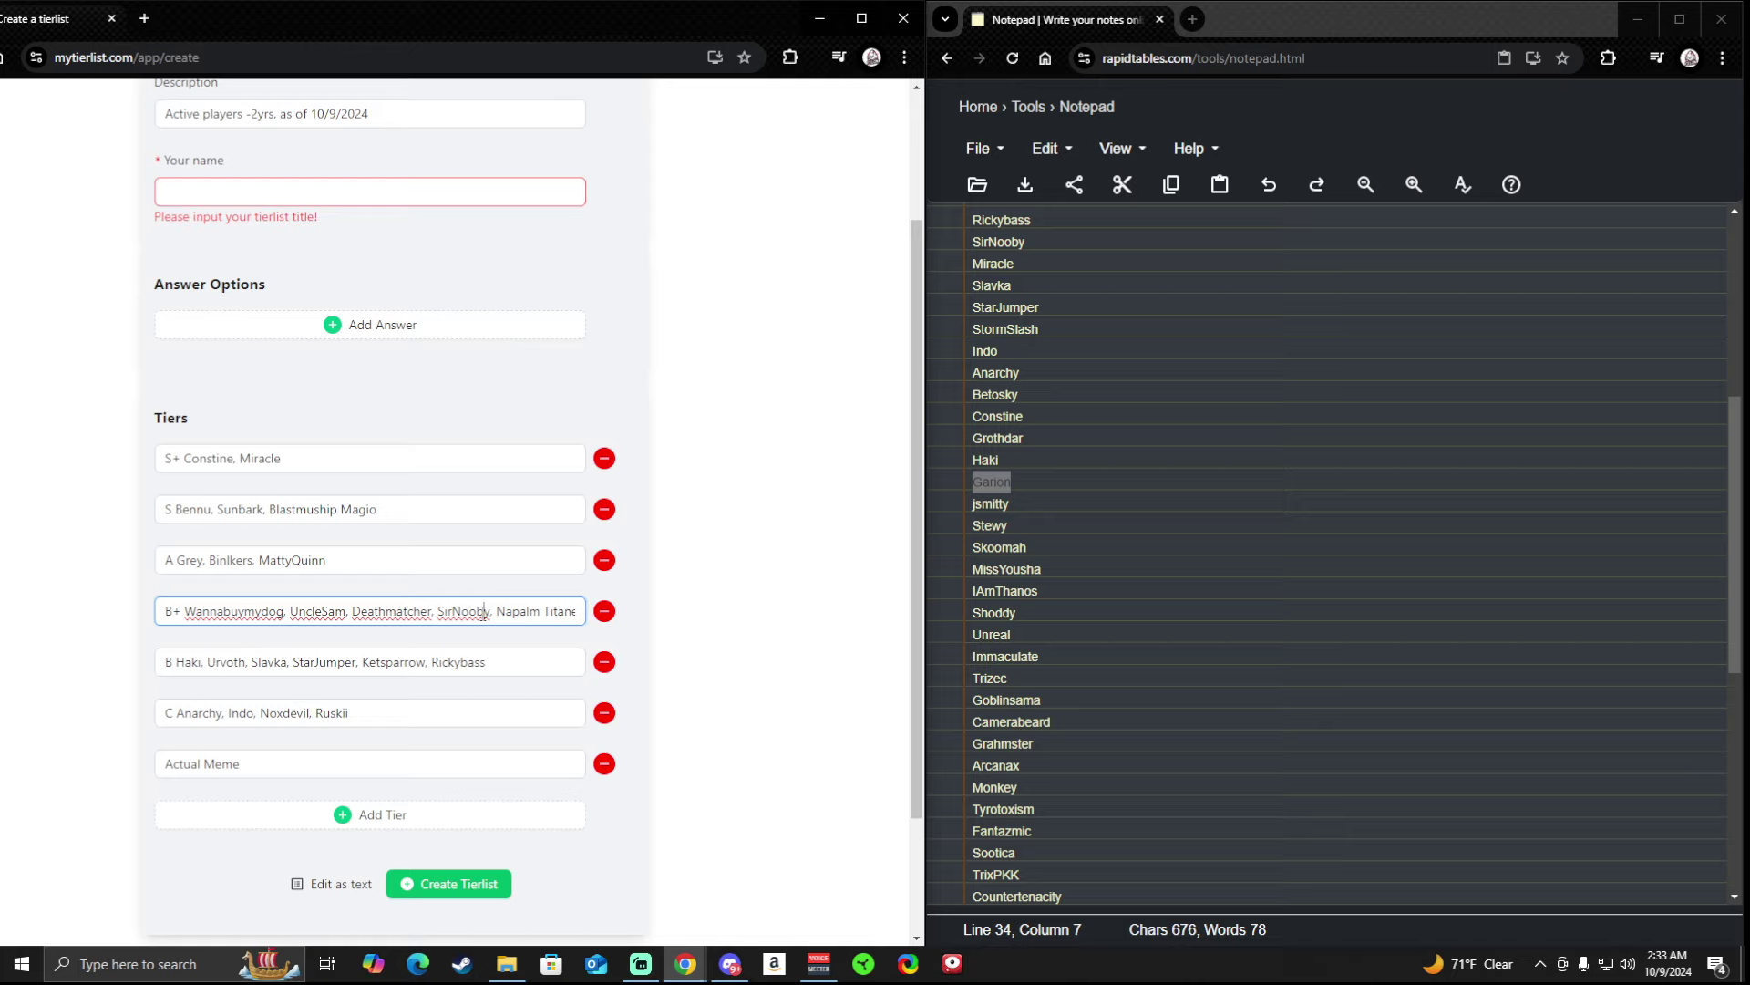
type(",")
key("Right")
key("Right")
key("Right")
key("Right")
key("Right")
key("Right")
key("Right")
key("Right")
key("Right")
key("Right")
key("Right")
key("Right")
key("Right")
key("Right")
key("Right")
key("Right")
key("Right")
key("Right")
key("Right")
key("Right")
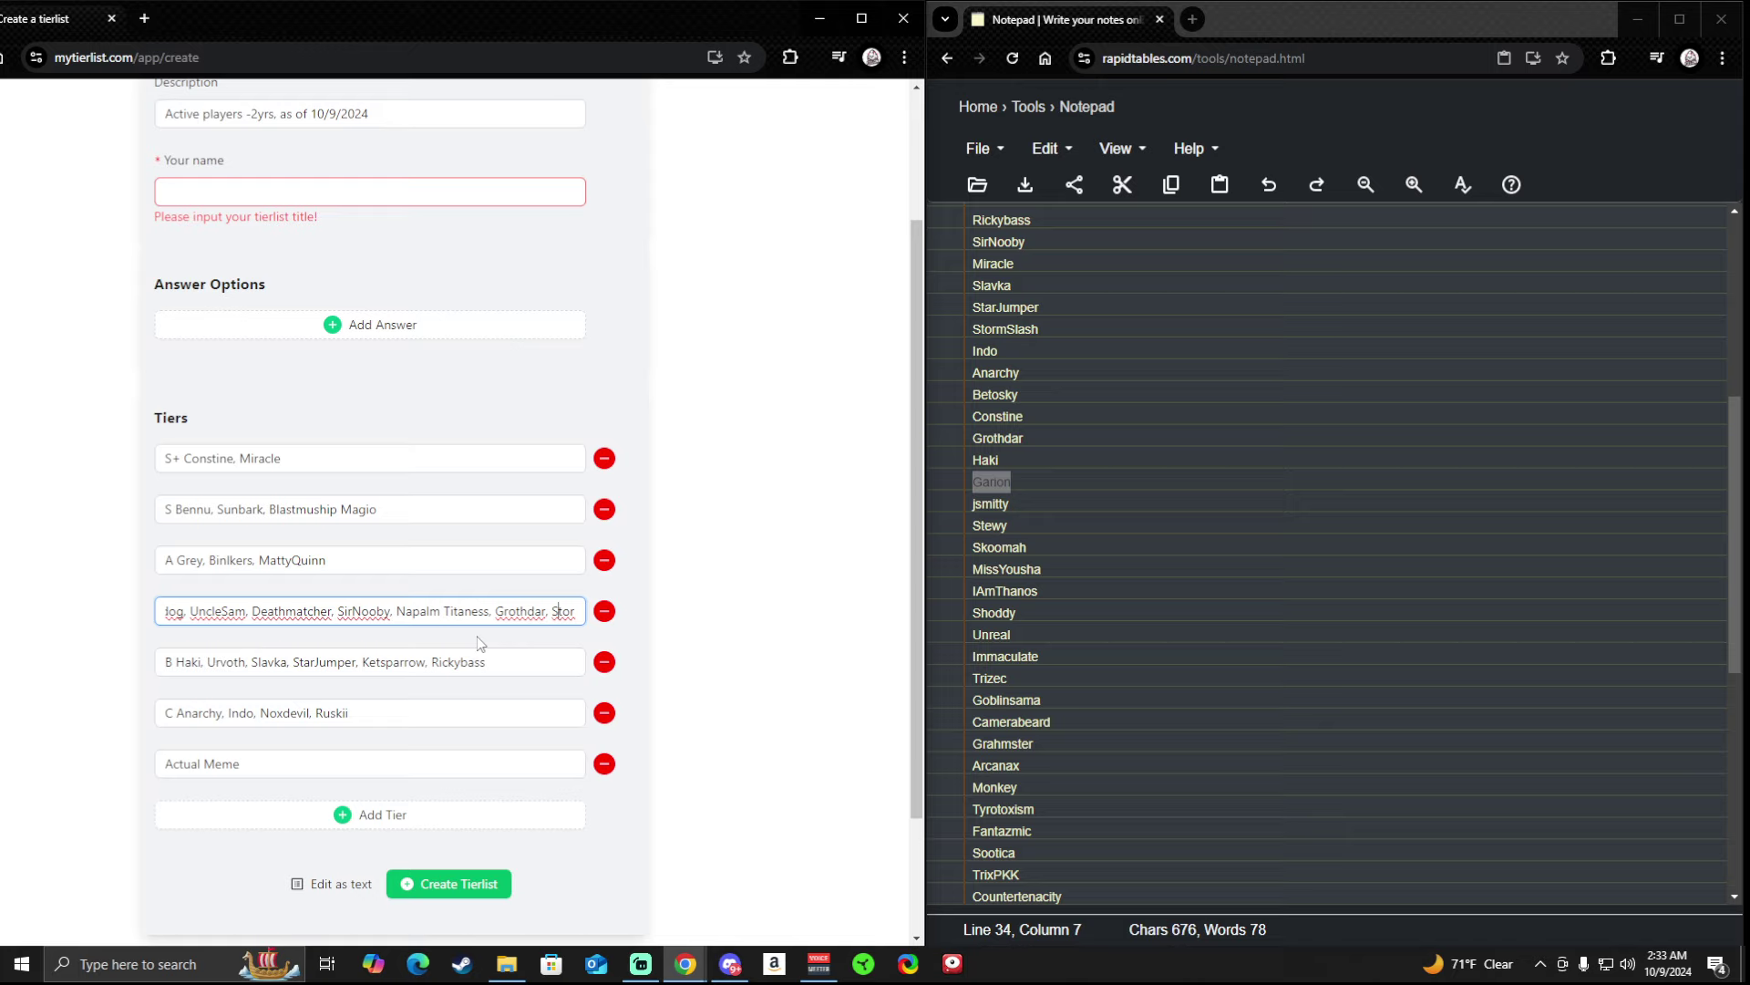
key("Left")
key("Left")
key("Left")
key("Left")
key("Left")
key("Left")
key("Left")
key("Left")
key("Right")
key("Right")
key("Right")
key("Right")
key("Right")
key("Right")
key("Right")
key("Right")
key("Right")
key("Right")
key("Right")
key("Right")
key("Right")
key("Right")
key("Right")
key("Right")
key("Right")
key("Right")
key("Right")
key("Right")
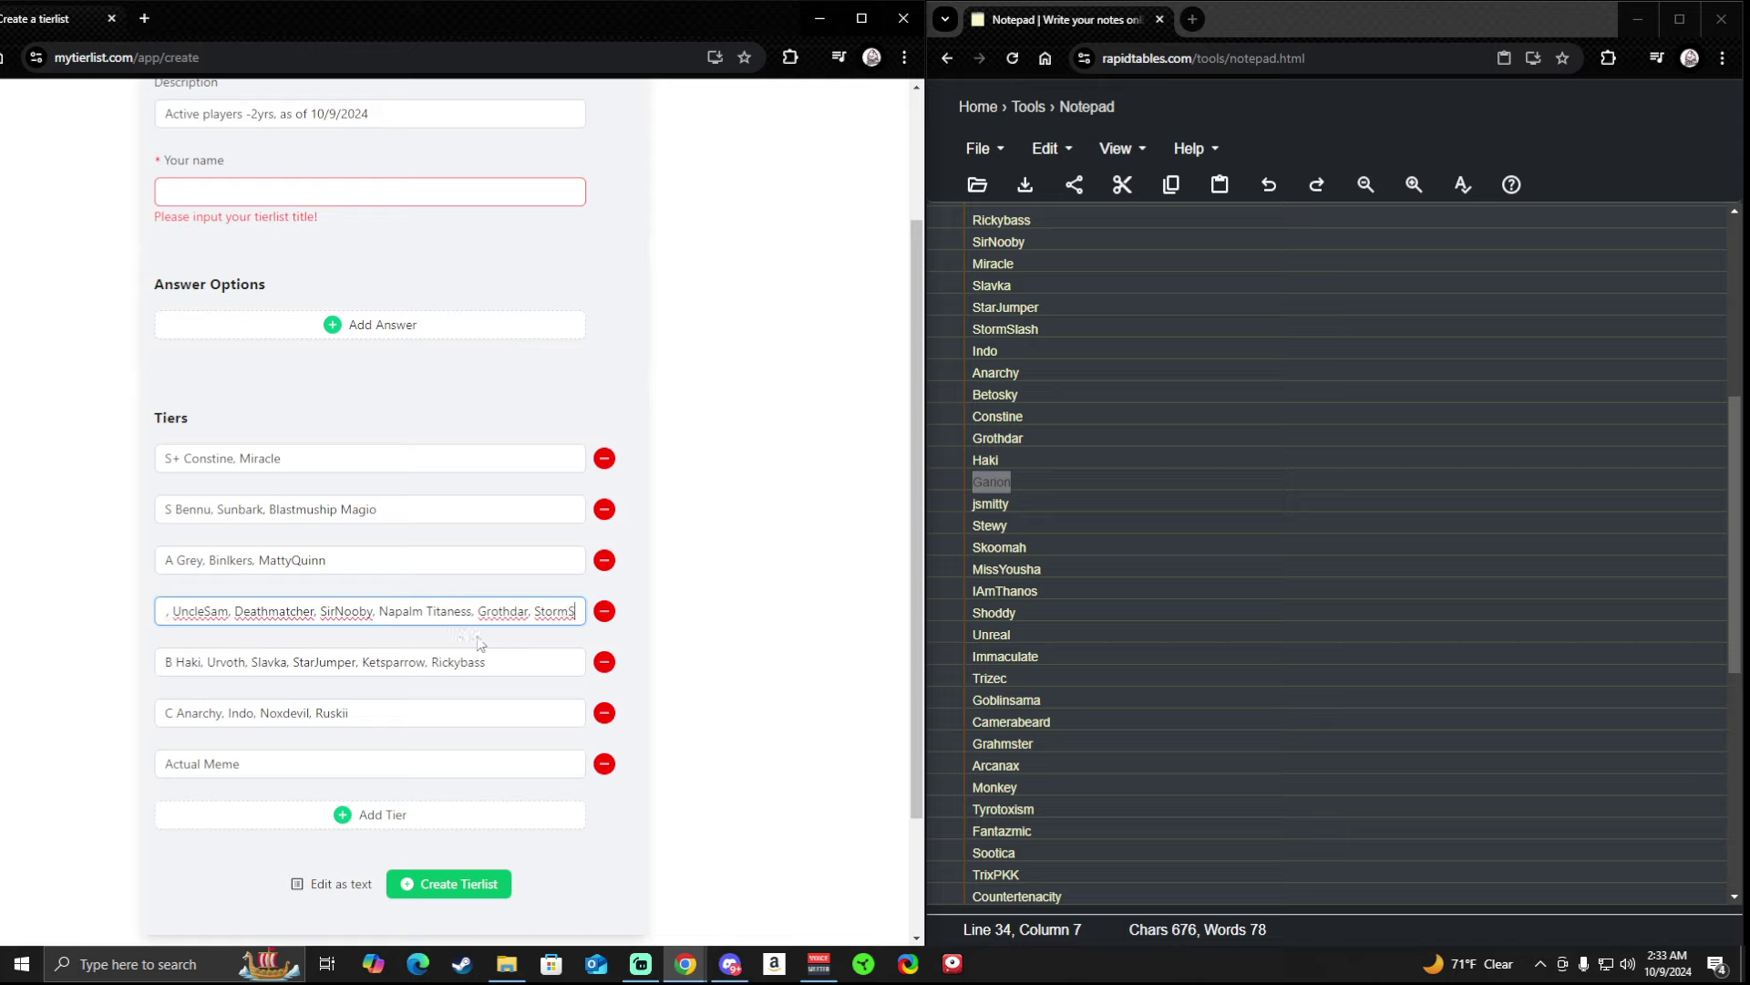
key("Left")
key("Left")
key("Left")
key("Left")
key("Left")
key("Left")
key("Left")
key("Left")
key("Left")
key("Left")
key("Left")
key("Left")
key("Left")
key("Left")
key("Left")
key("Left")
key("Left")
key("Left")
key("Left")
key("Left")
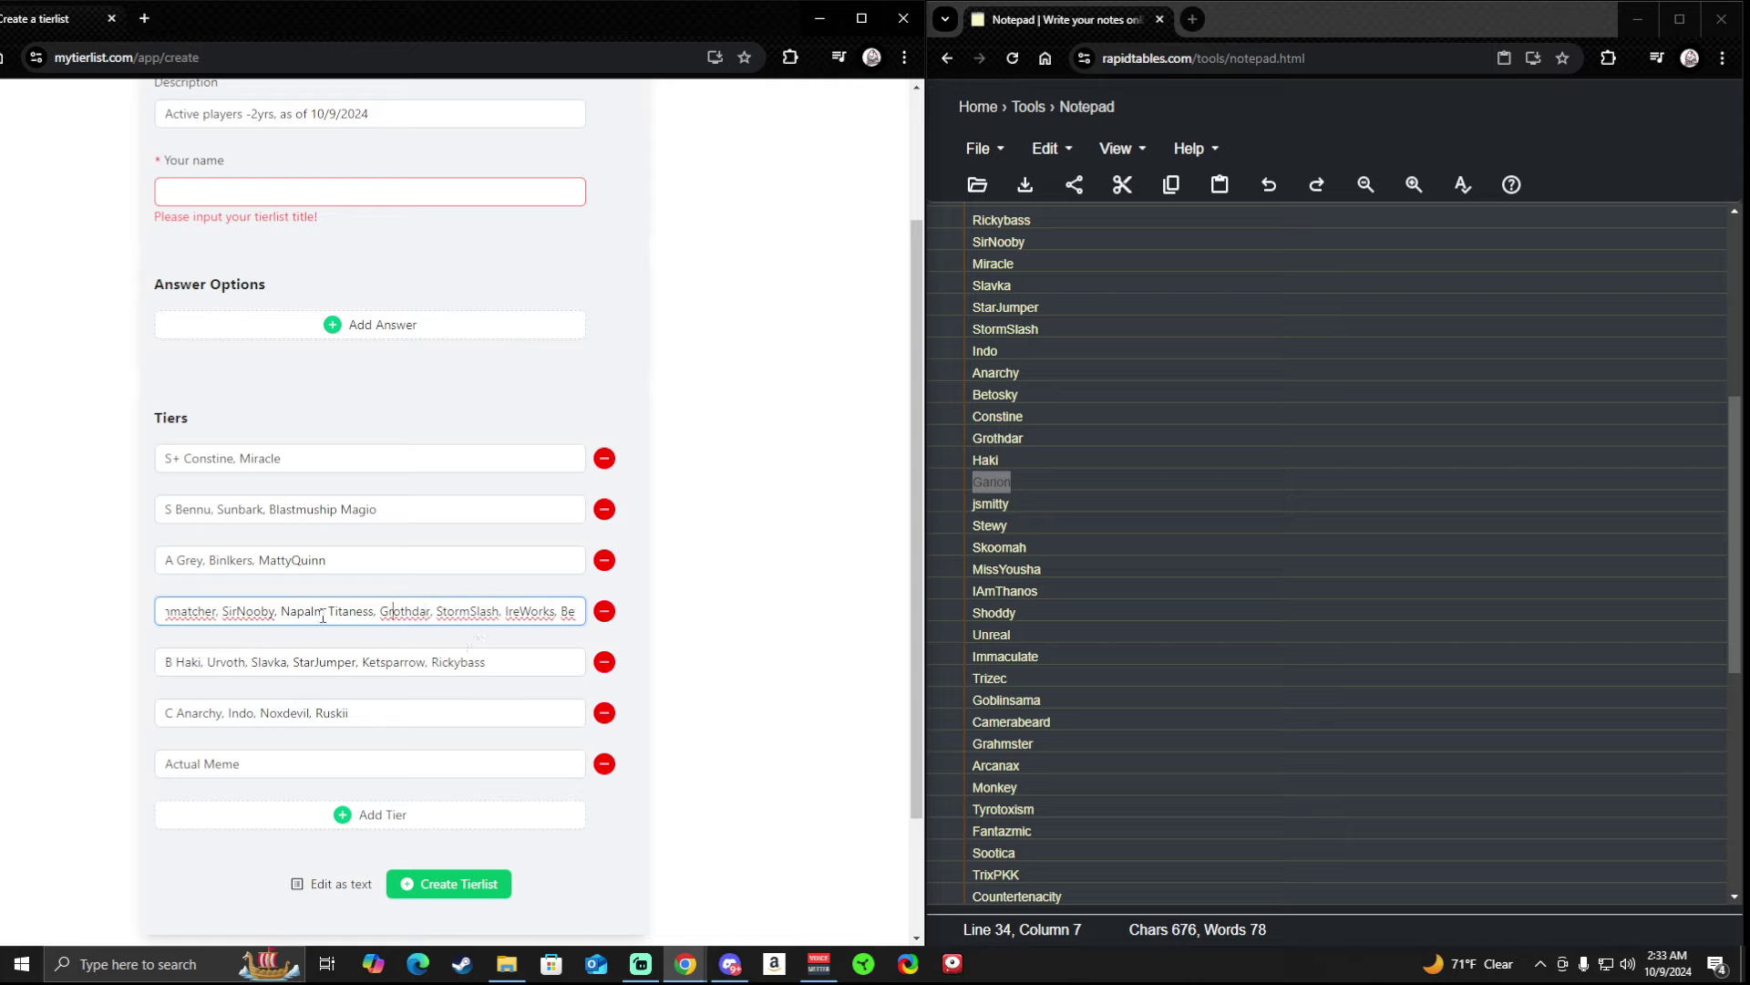
key("Left")
key("Left")
key("Left")
key("Left")
key("Left")
key("Left")
key("Left")
key("Left")
key("Left")
key("Left")
key("Left")
key("Left")
key("Left")
type(",")
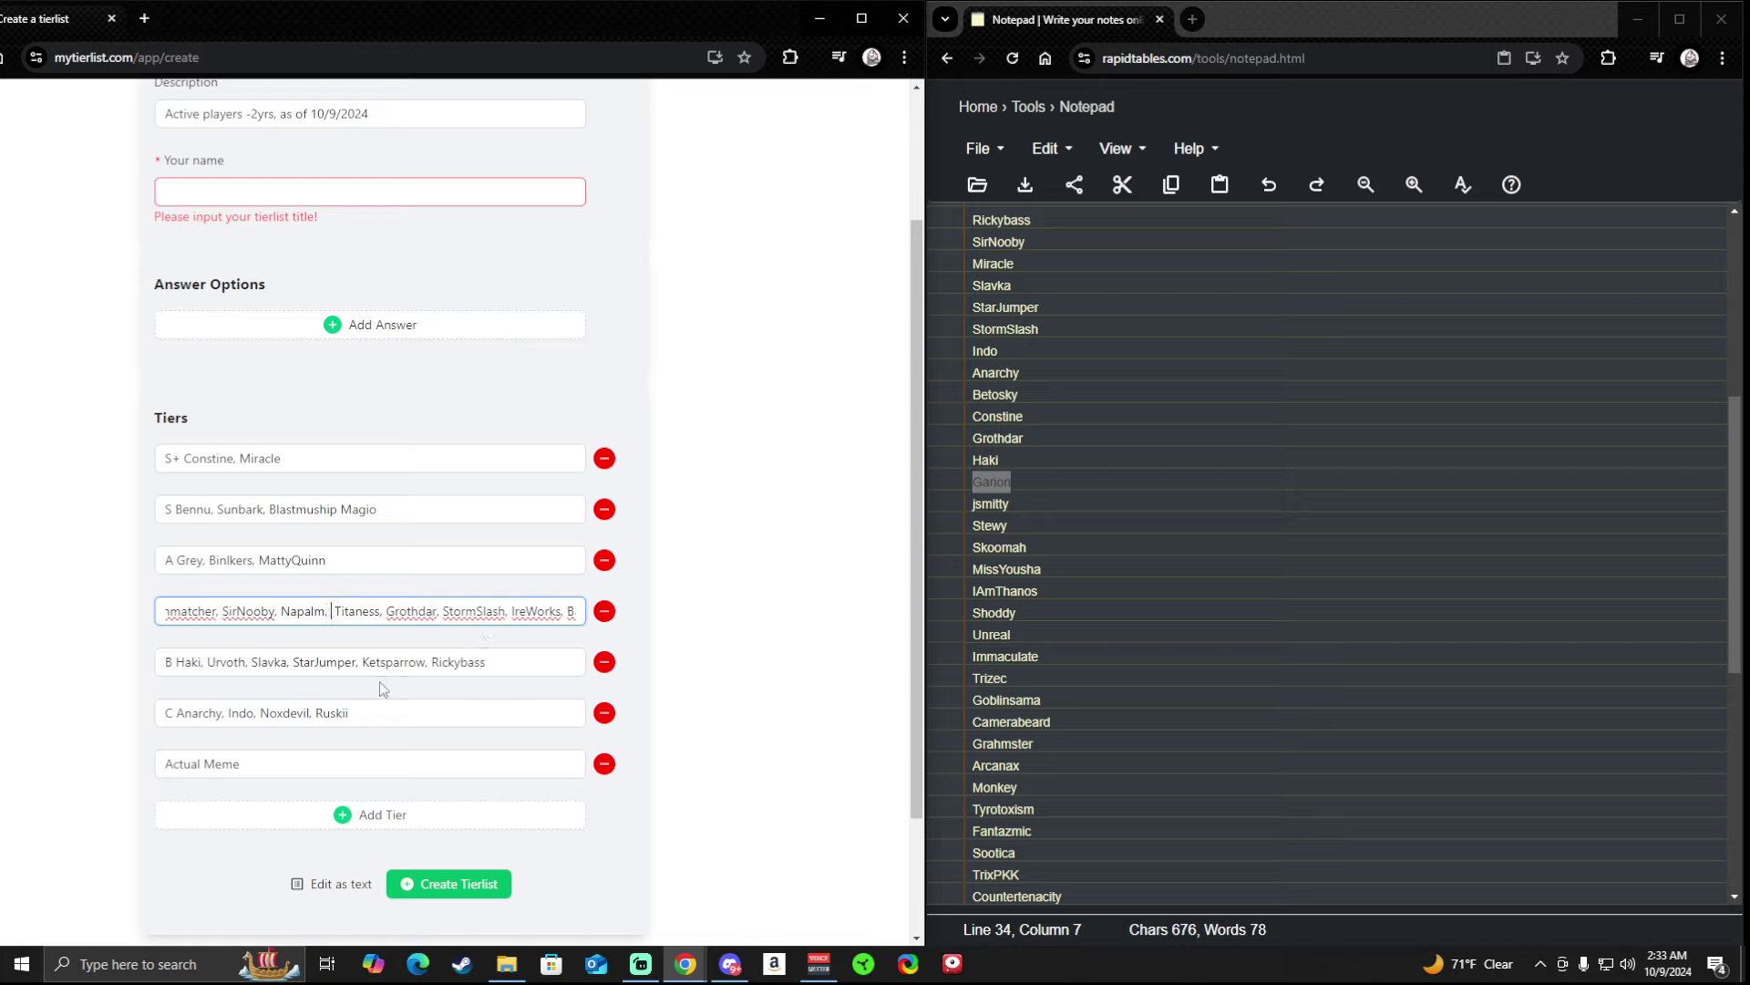
key("ctrl+v")
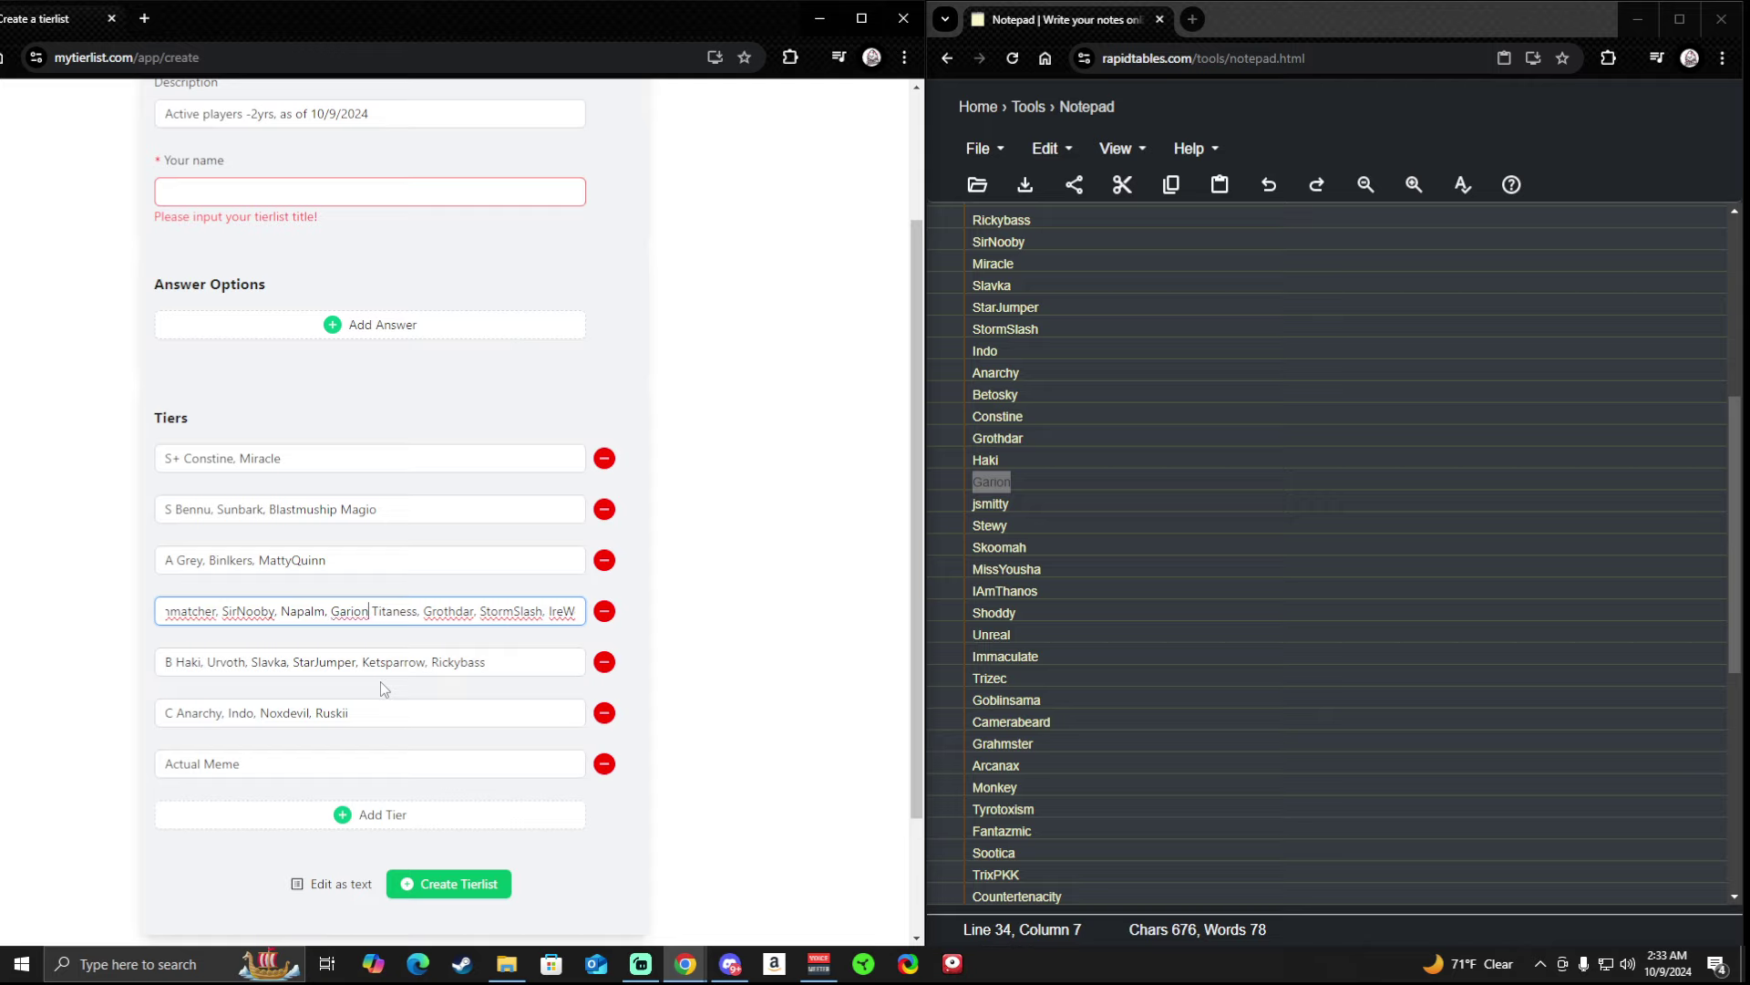
left_click_drag(1015, 504, 925, 512)
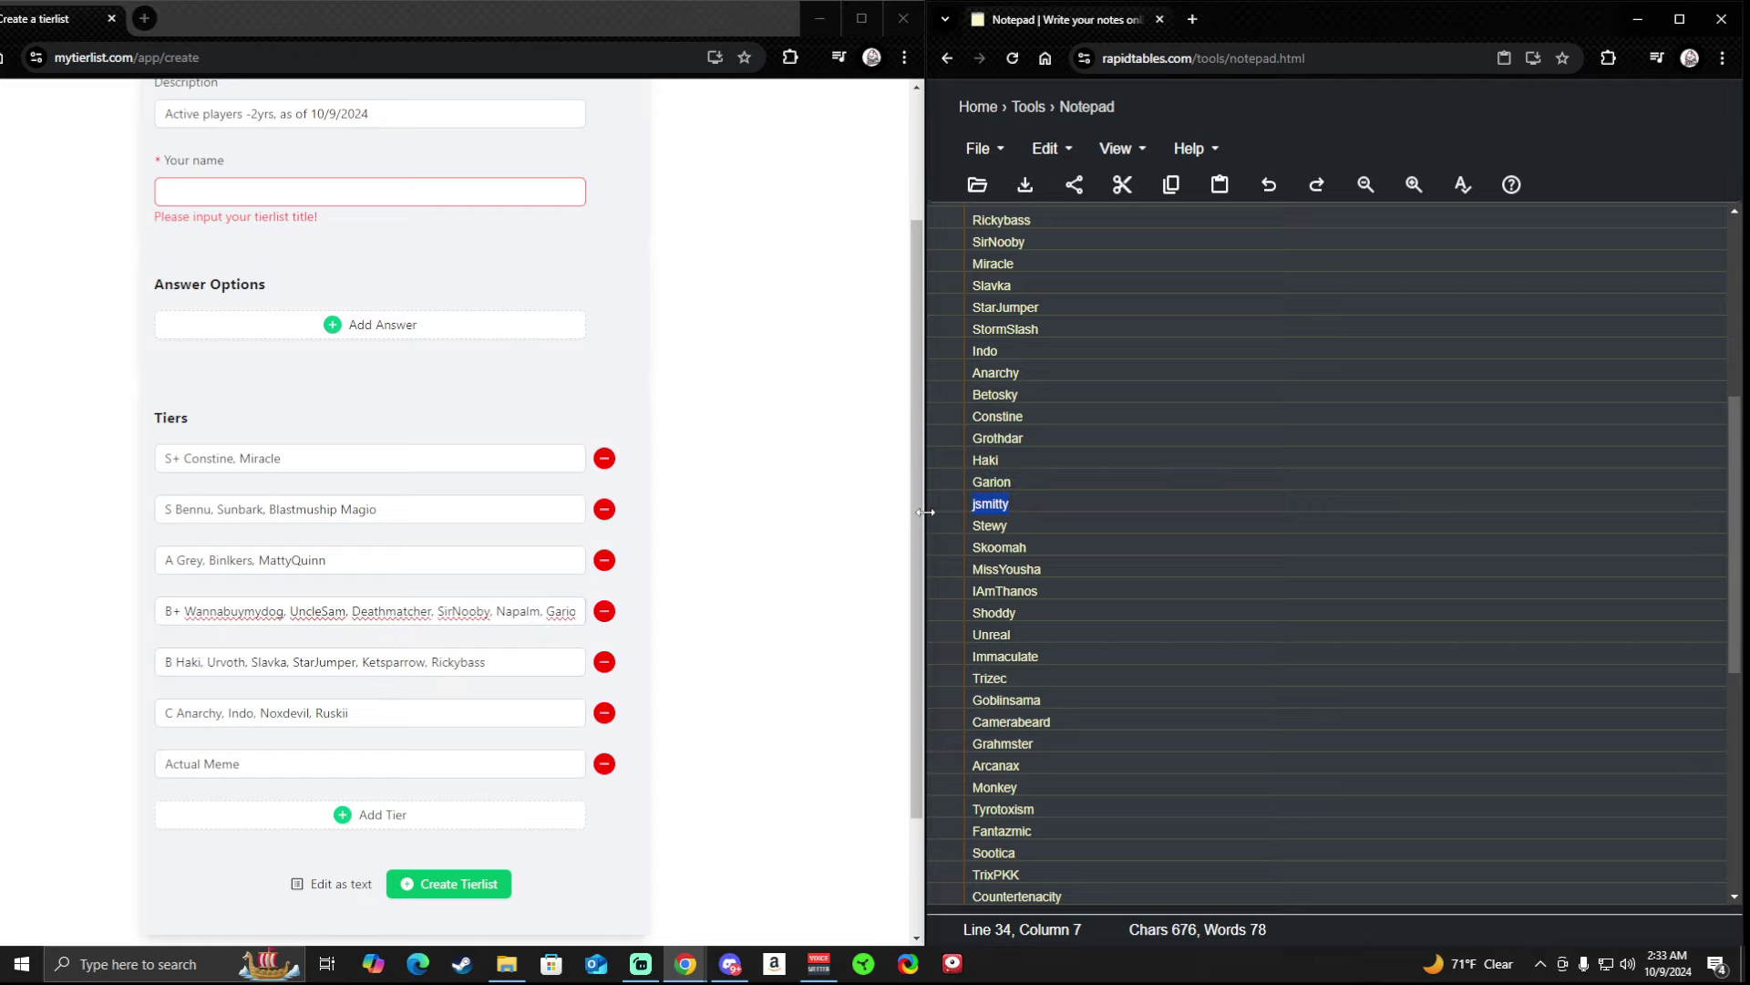
key("ctrl+c")
left_click(455, 611)
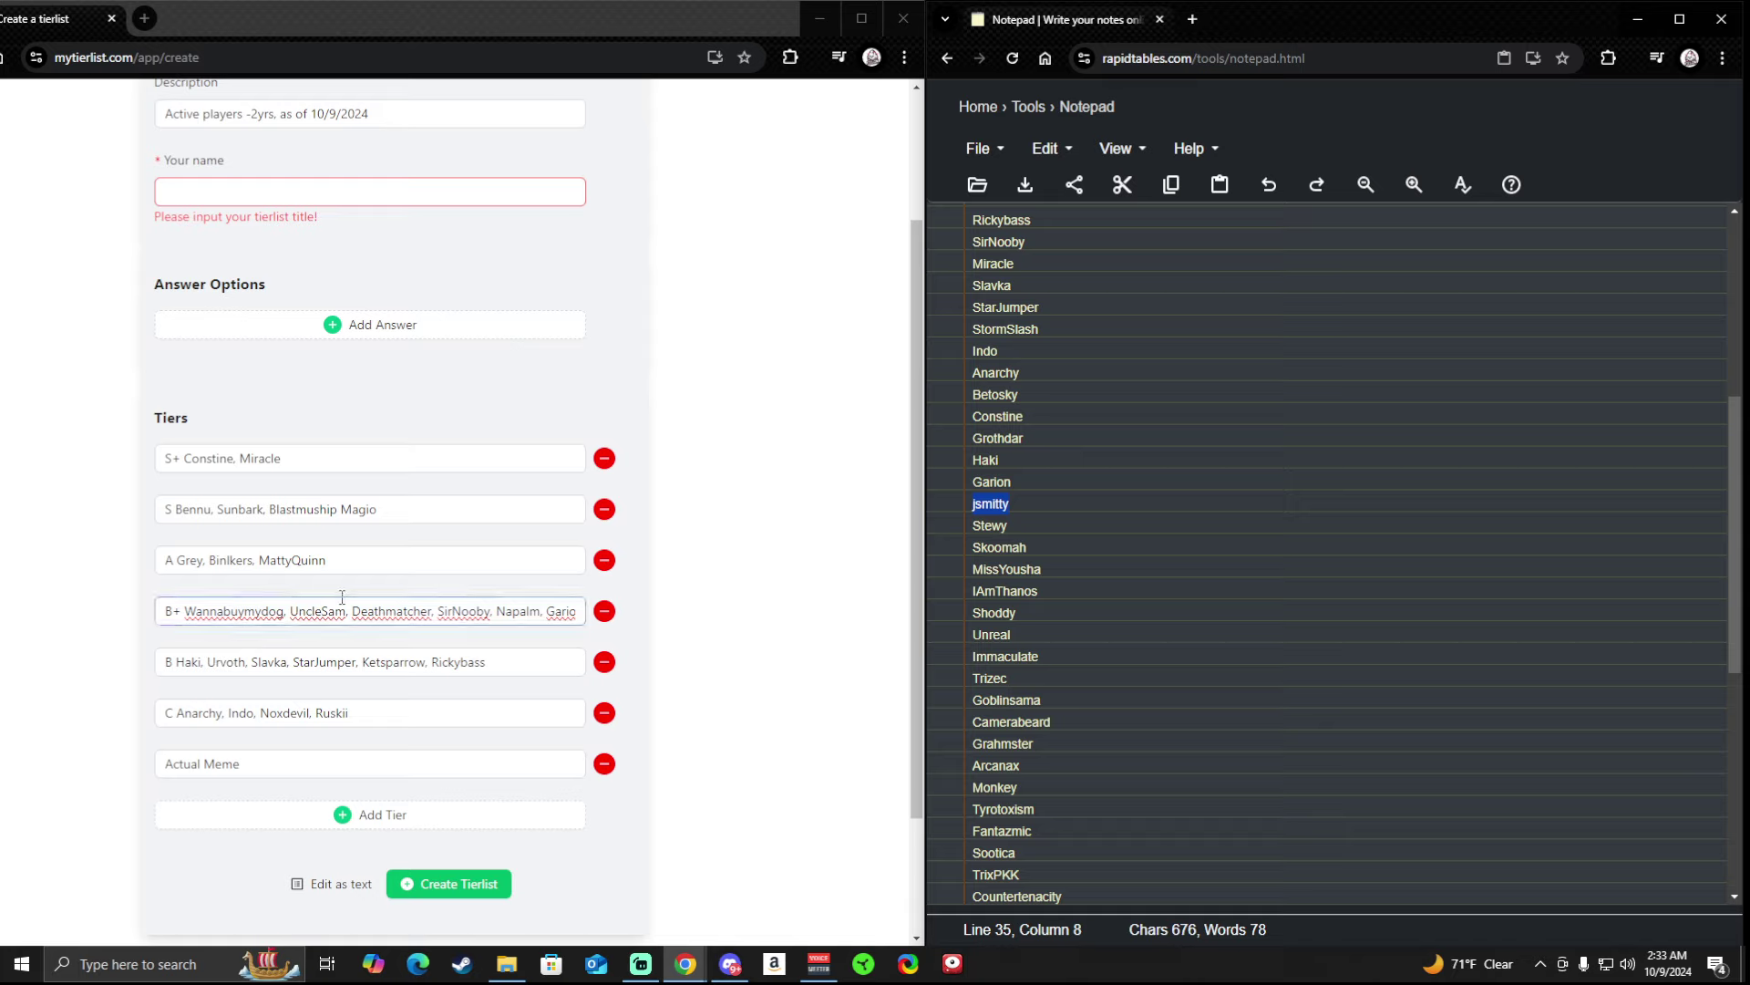
left_click(196, 562)
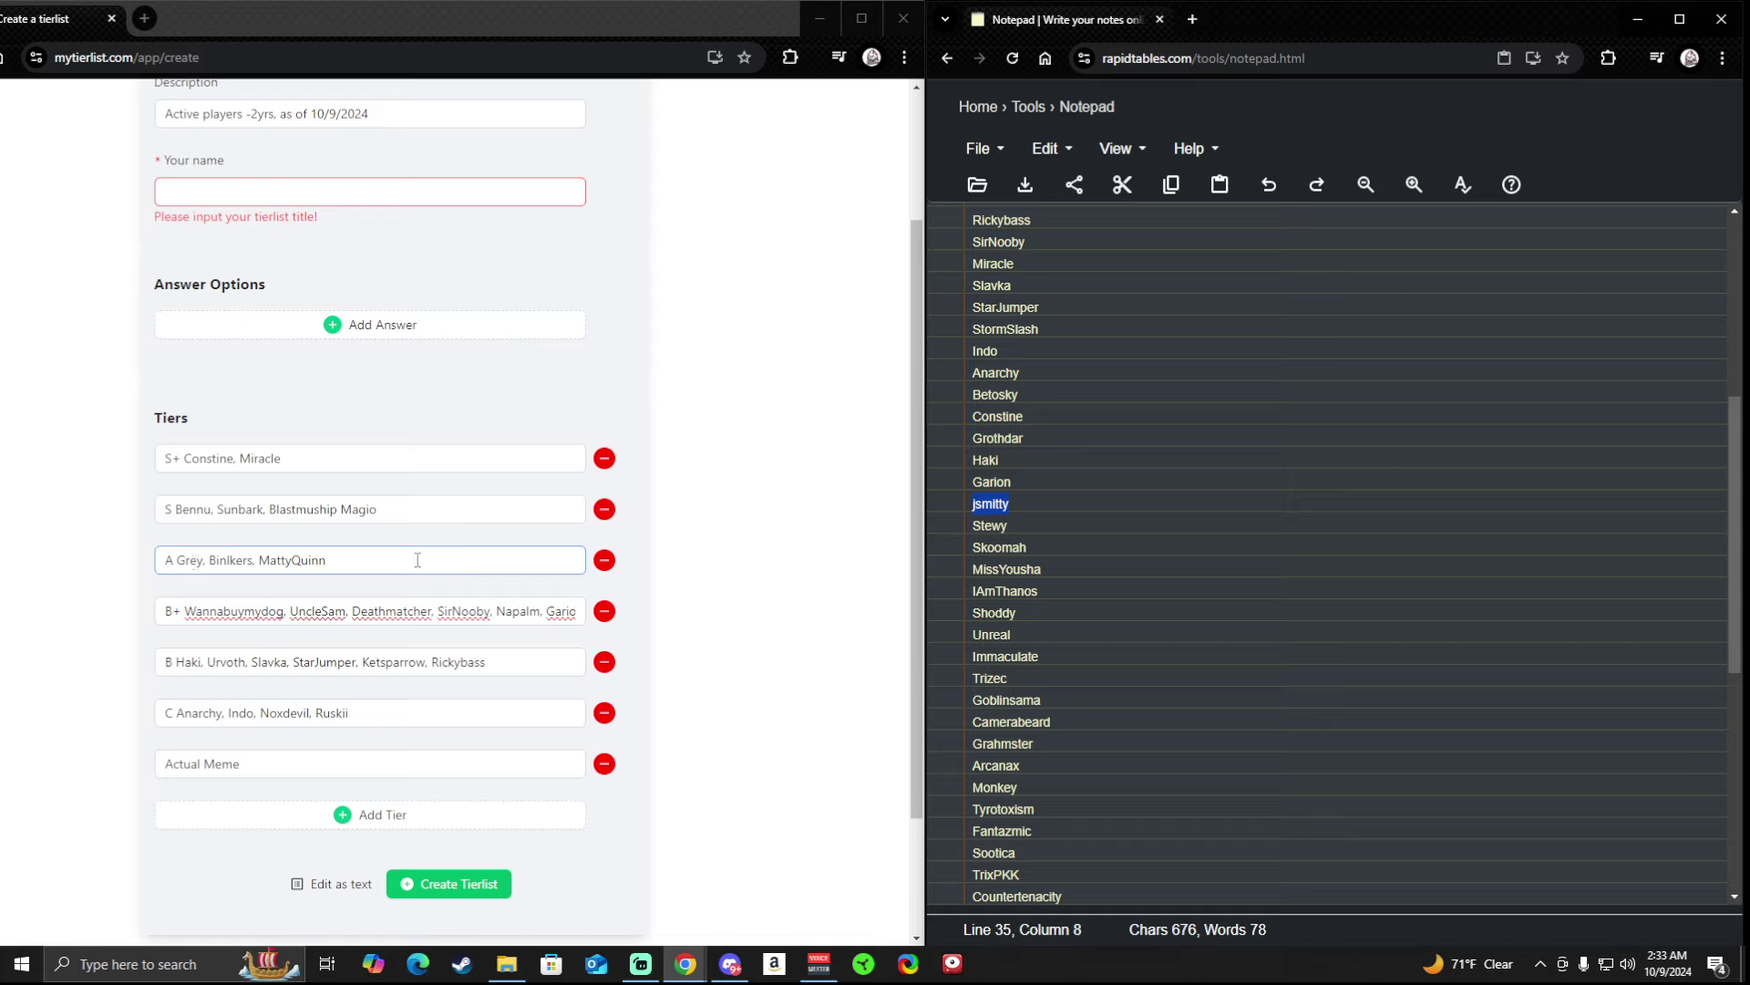
left_click(256, 561)
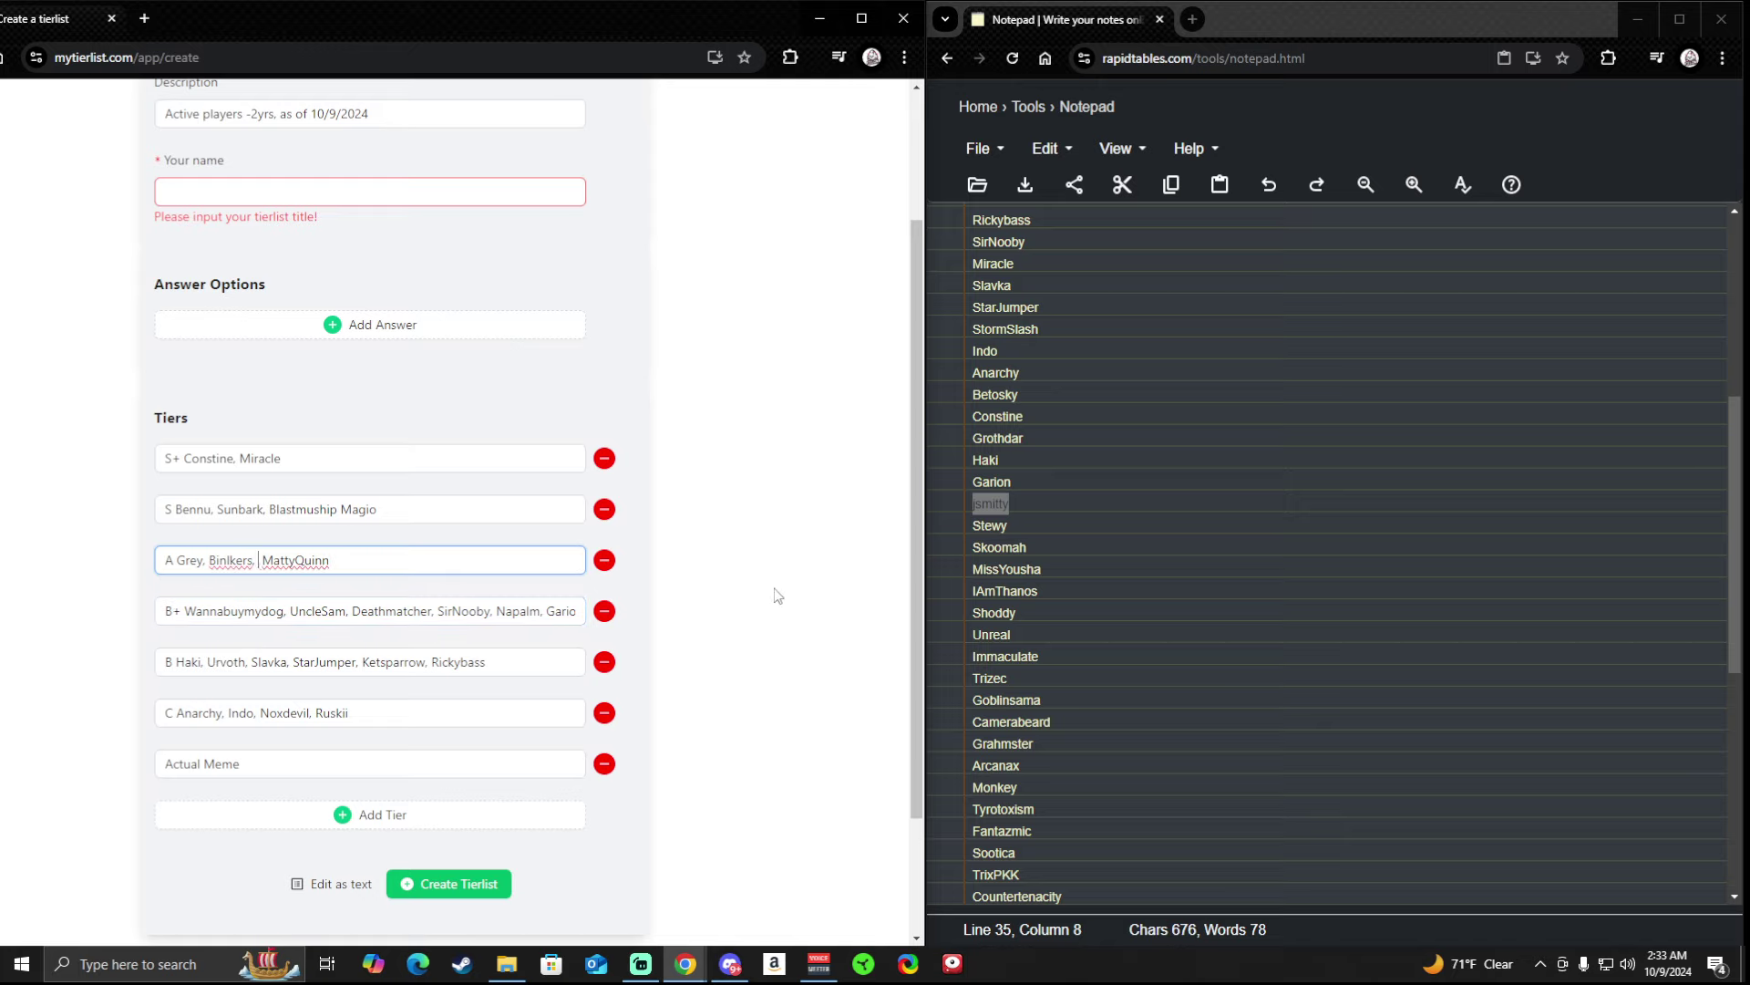
key("ctrl+v")
Copy Stewy from the notepad list and insert it between Binlkers and jsmitty in the A tier, adding a comma after jsmitty.
left_click(1014, 527)
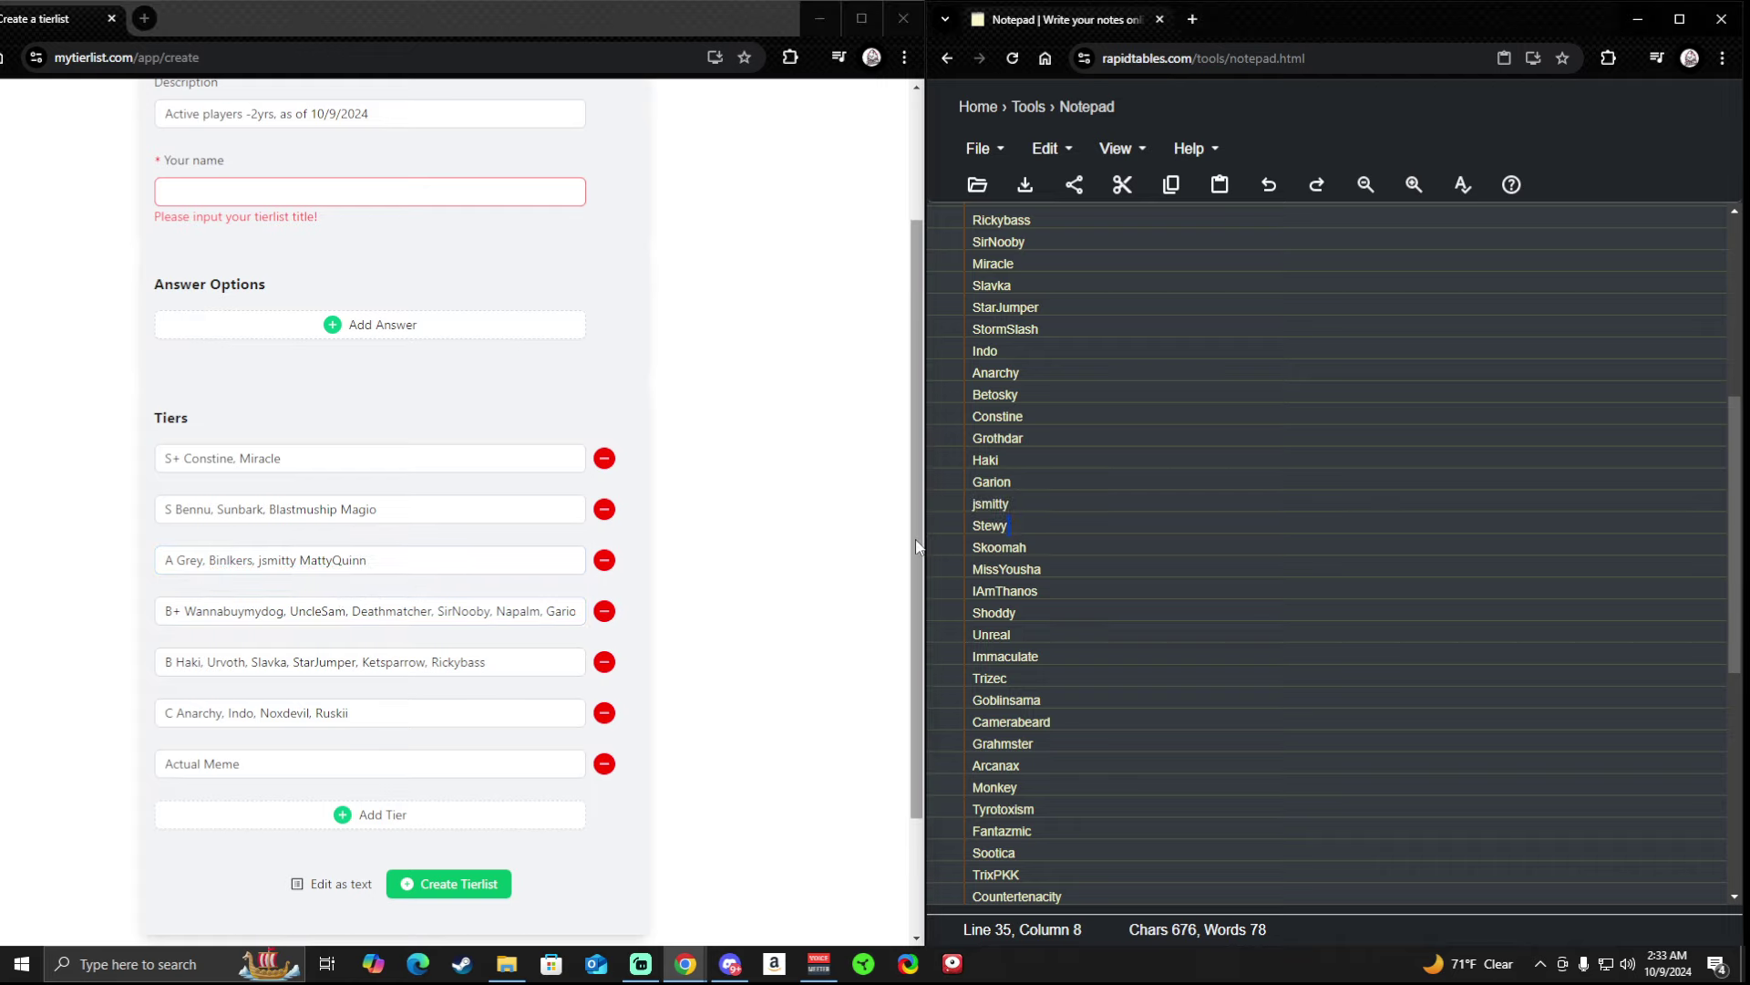
double_click(1012, 526)
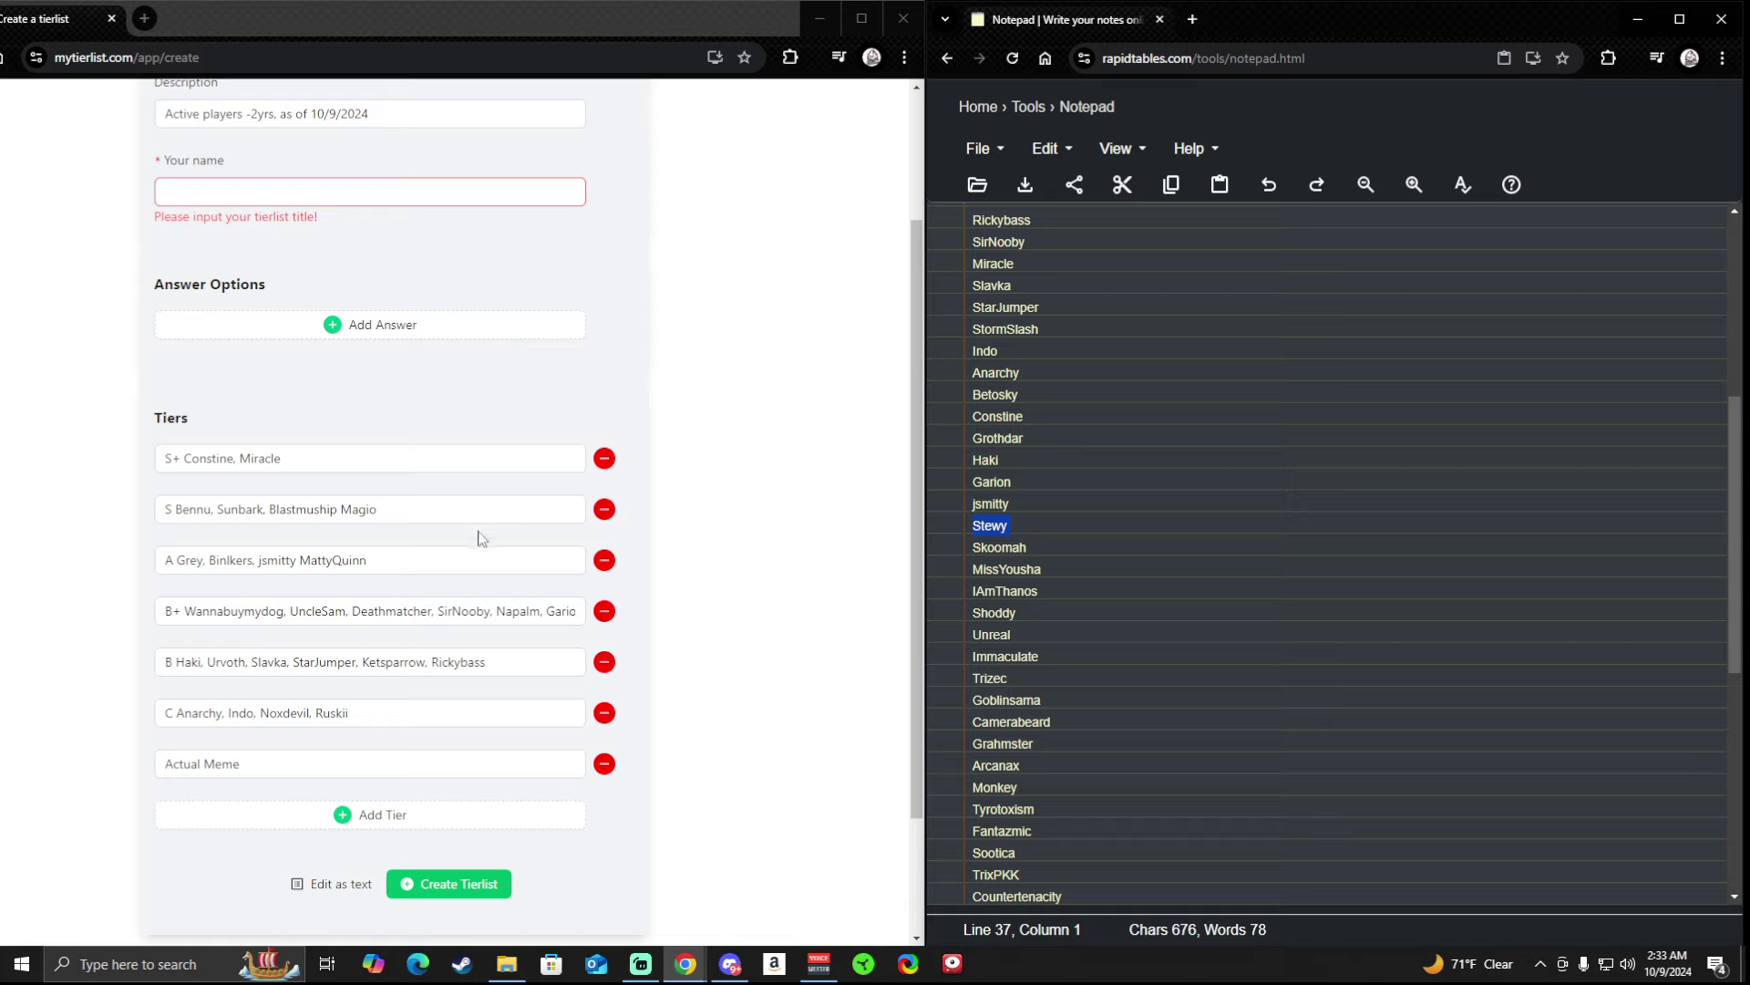
left_click(252, 562)
left_click(252, 562)
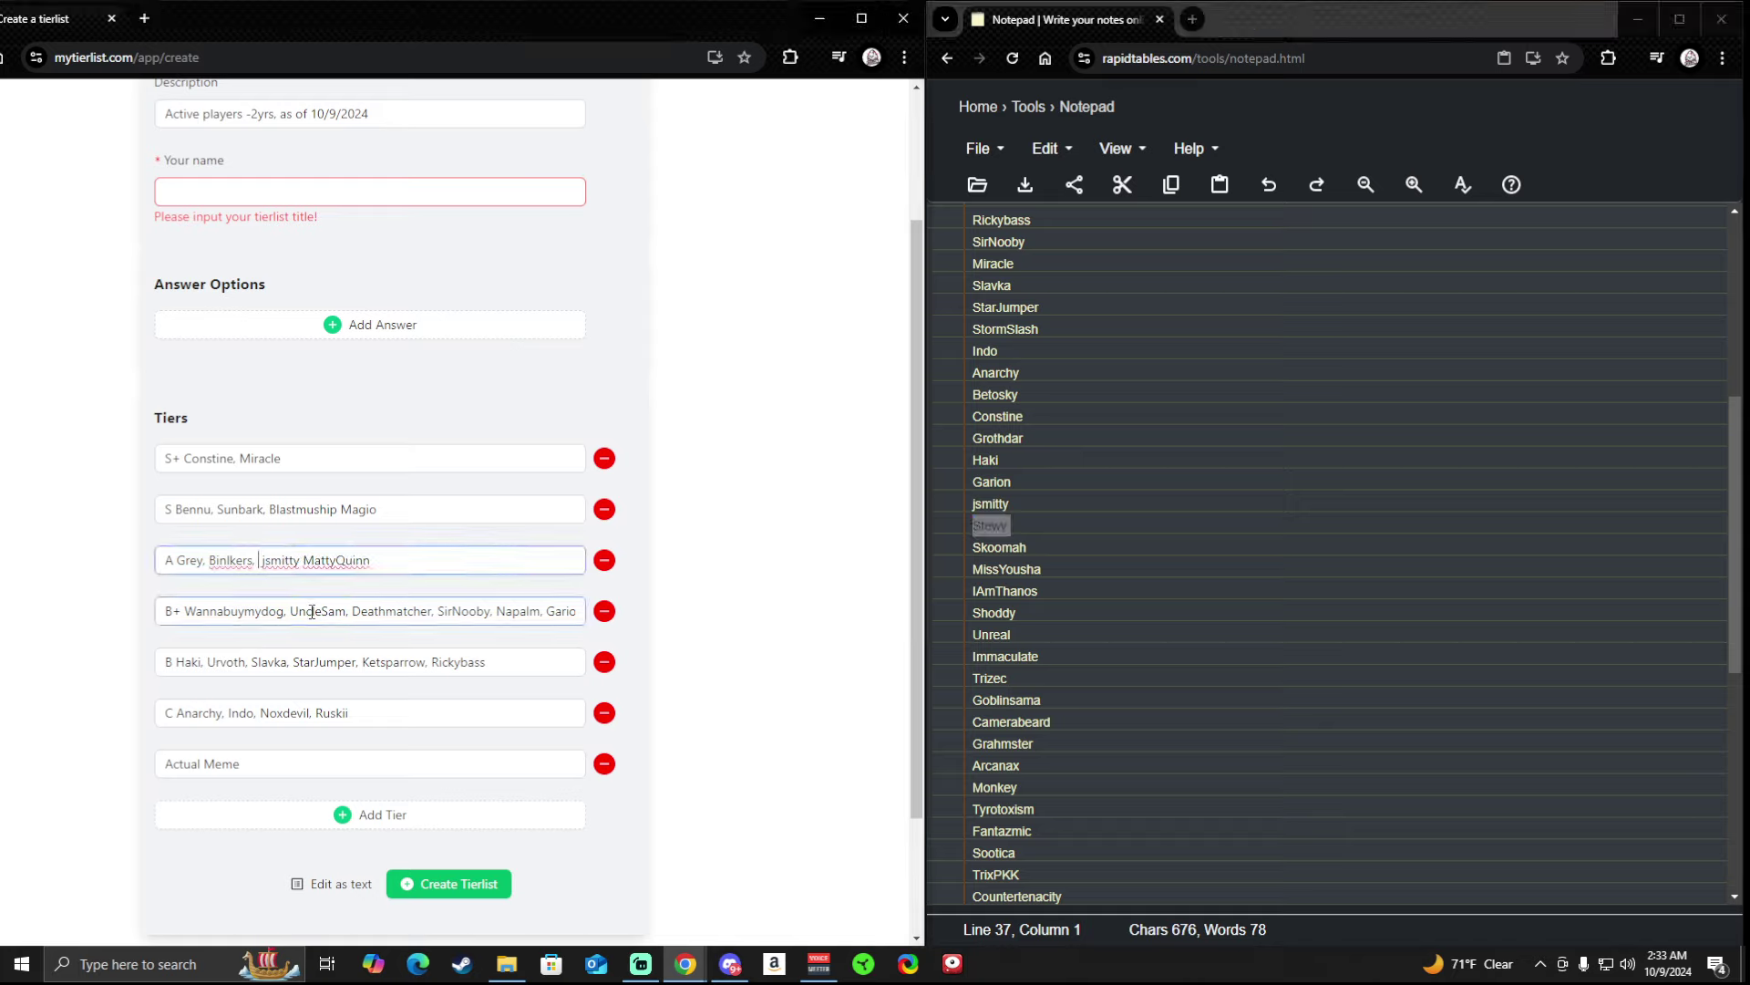
key("ctrl+v")
type(",")
left_click(335, 562)
type(",")
Copy Skoomah from the notepad list and insert it between Anarchy and Indo in the C tier.
double_click(999, 547)
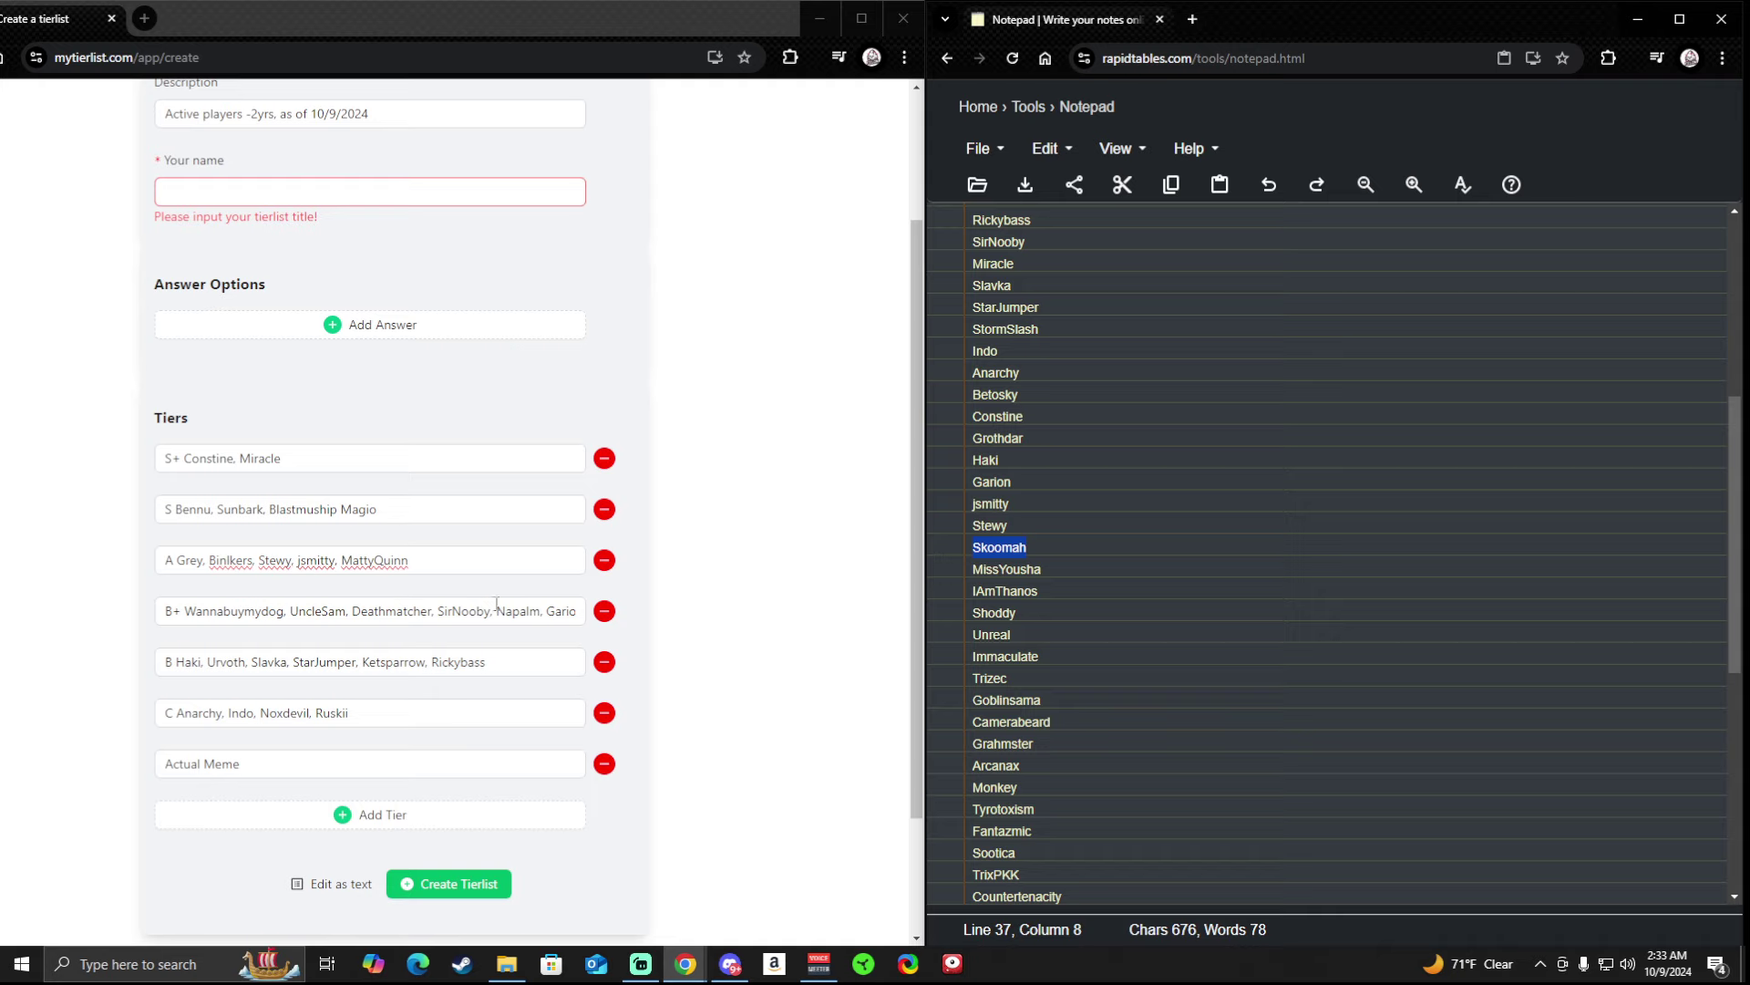
scroll(465, 620, "down", 1)
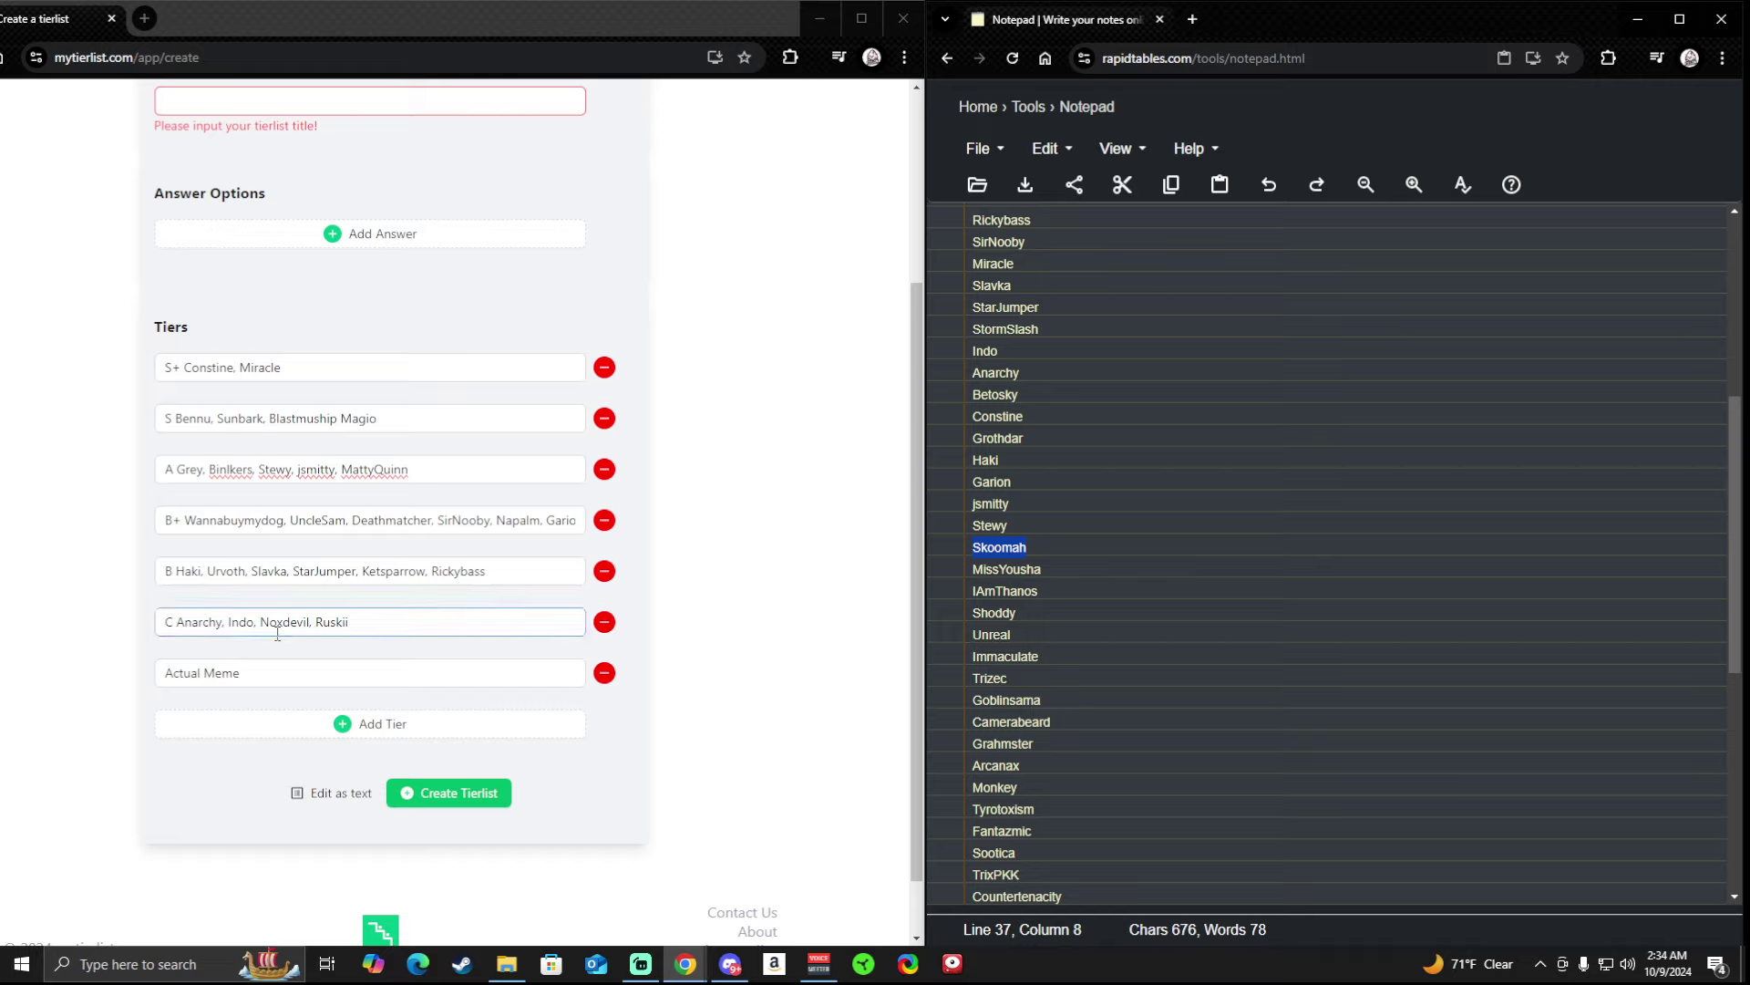
left_click(173, 622)
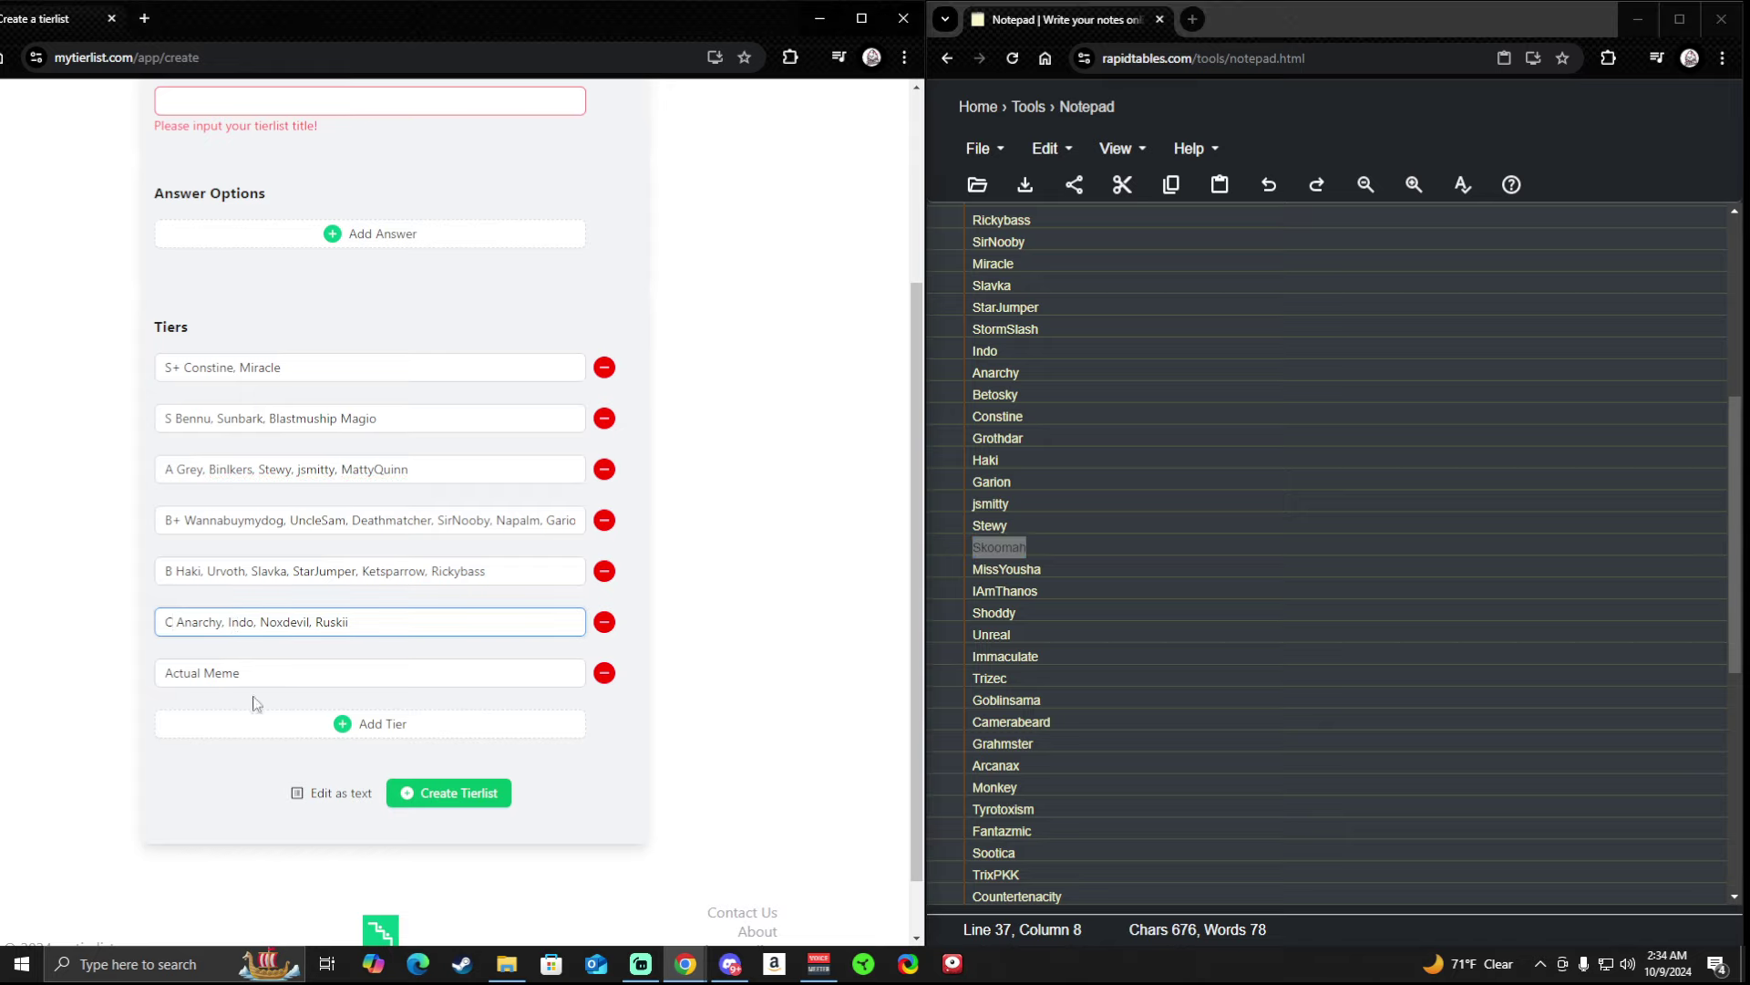
left_click(225, 624)
key("ctrl+v")
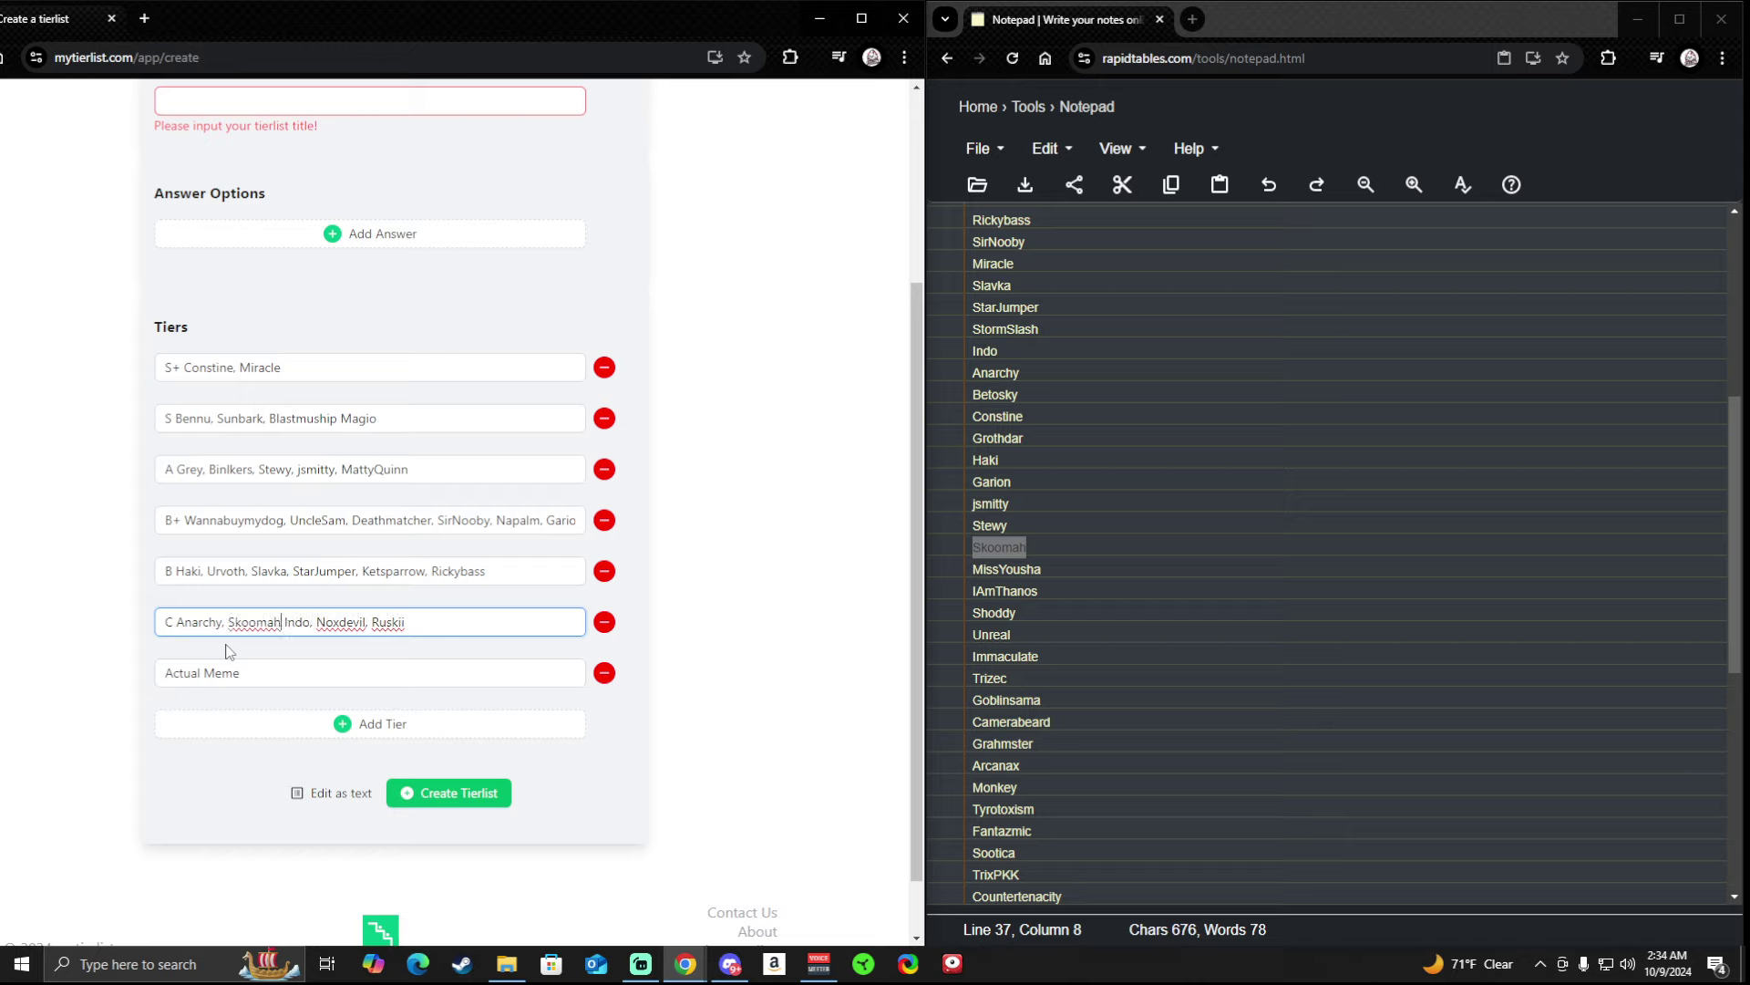
type(",")
left_click(1049, 571)
left_click_drag(1049, 571, 958, 577)
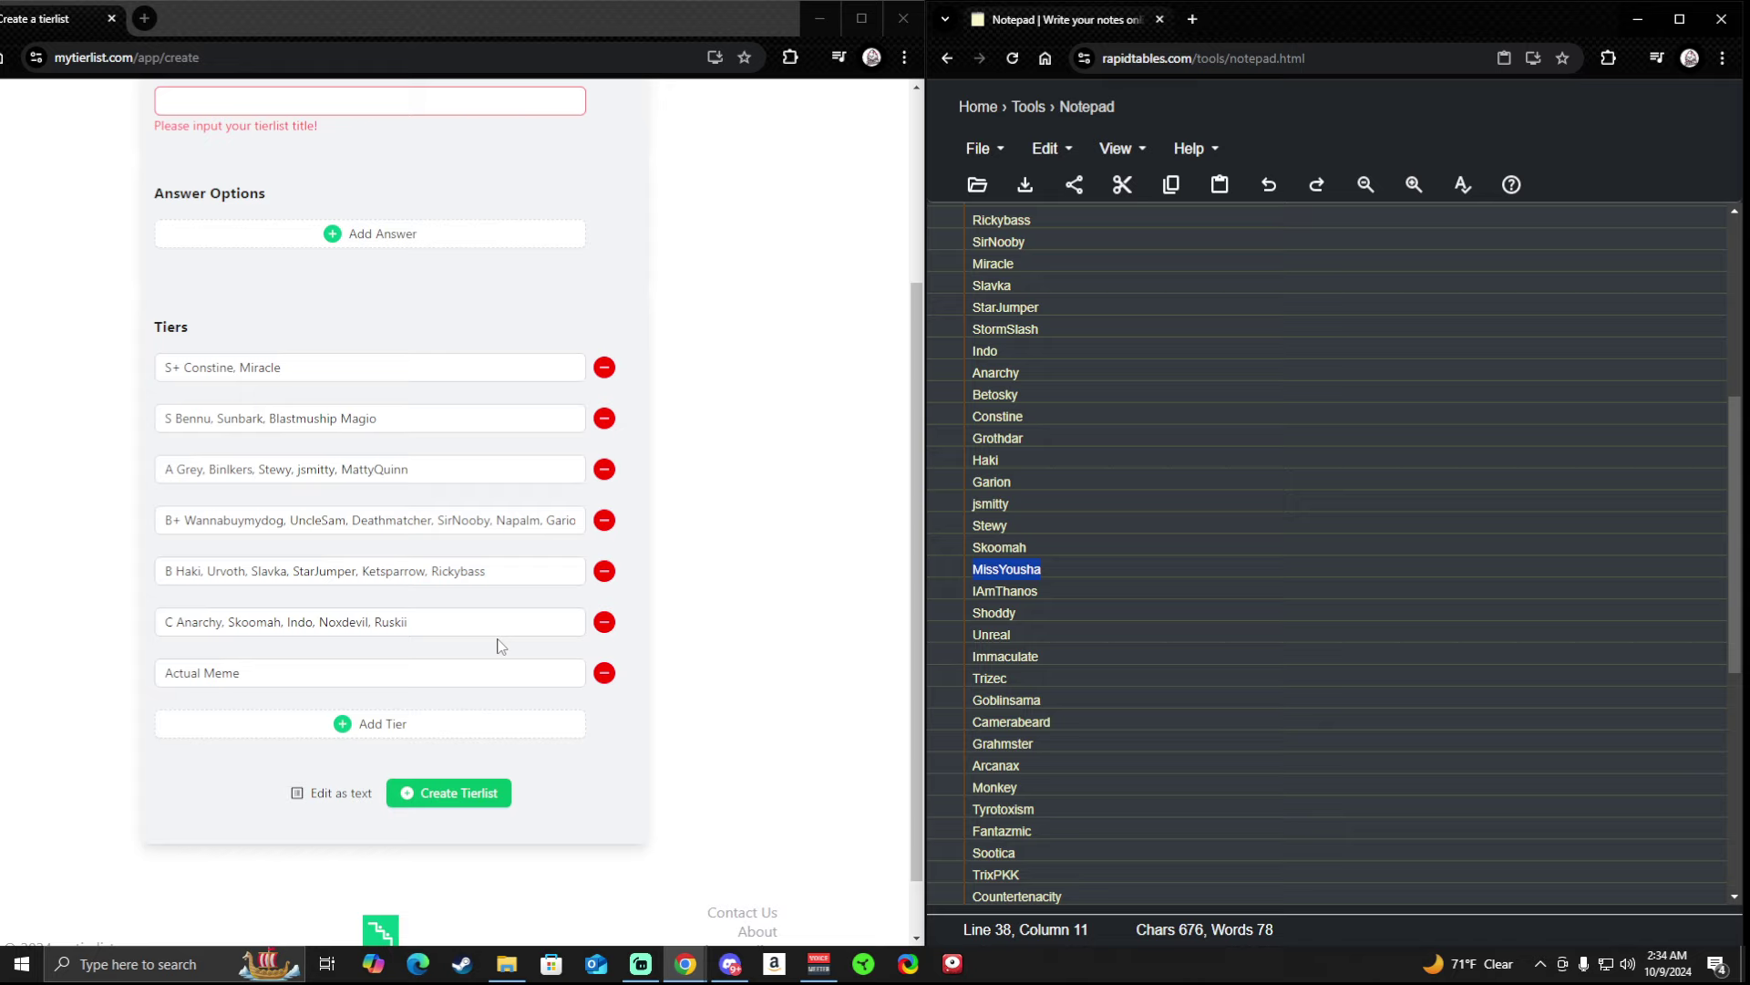
left_click(491, 574)
left_click(571, 521)
type(", Ti")
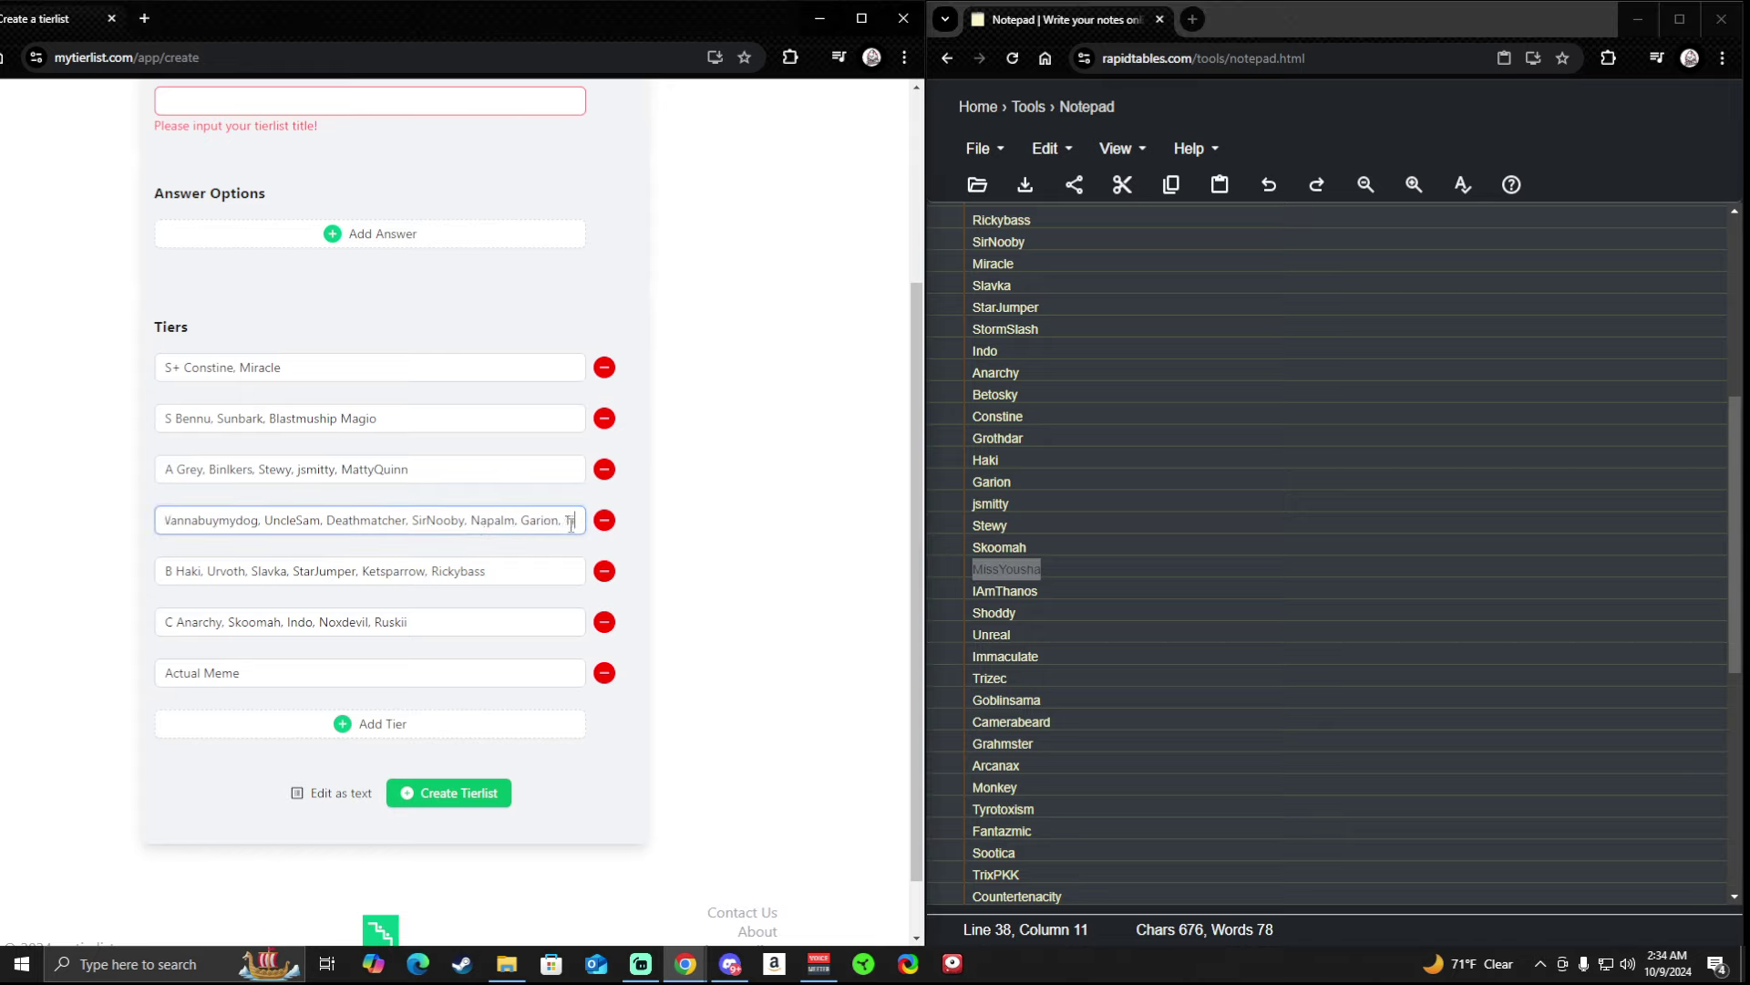
type("taness, Grothdar, StormSlash, IreWorks, Betosky, Sixx, Kawaii,")
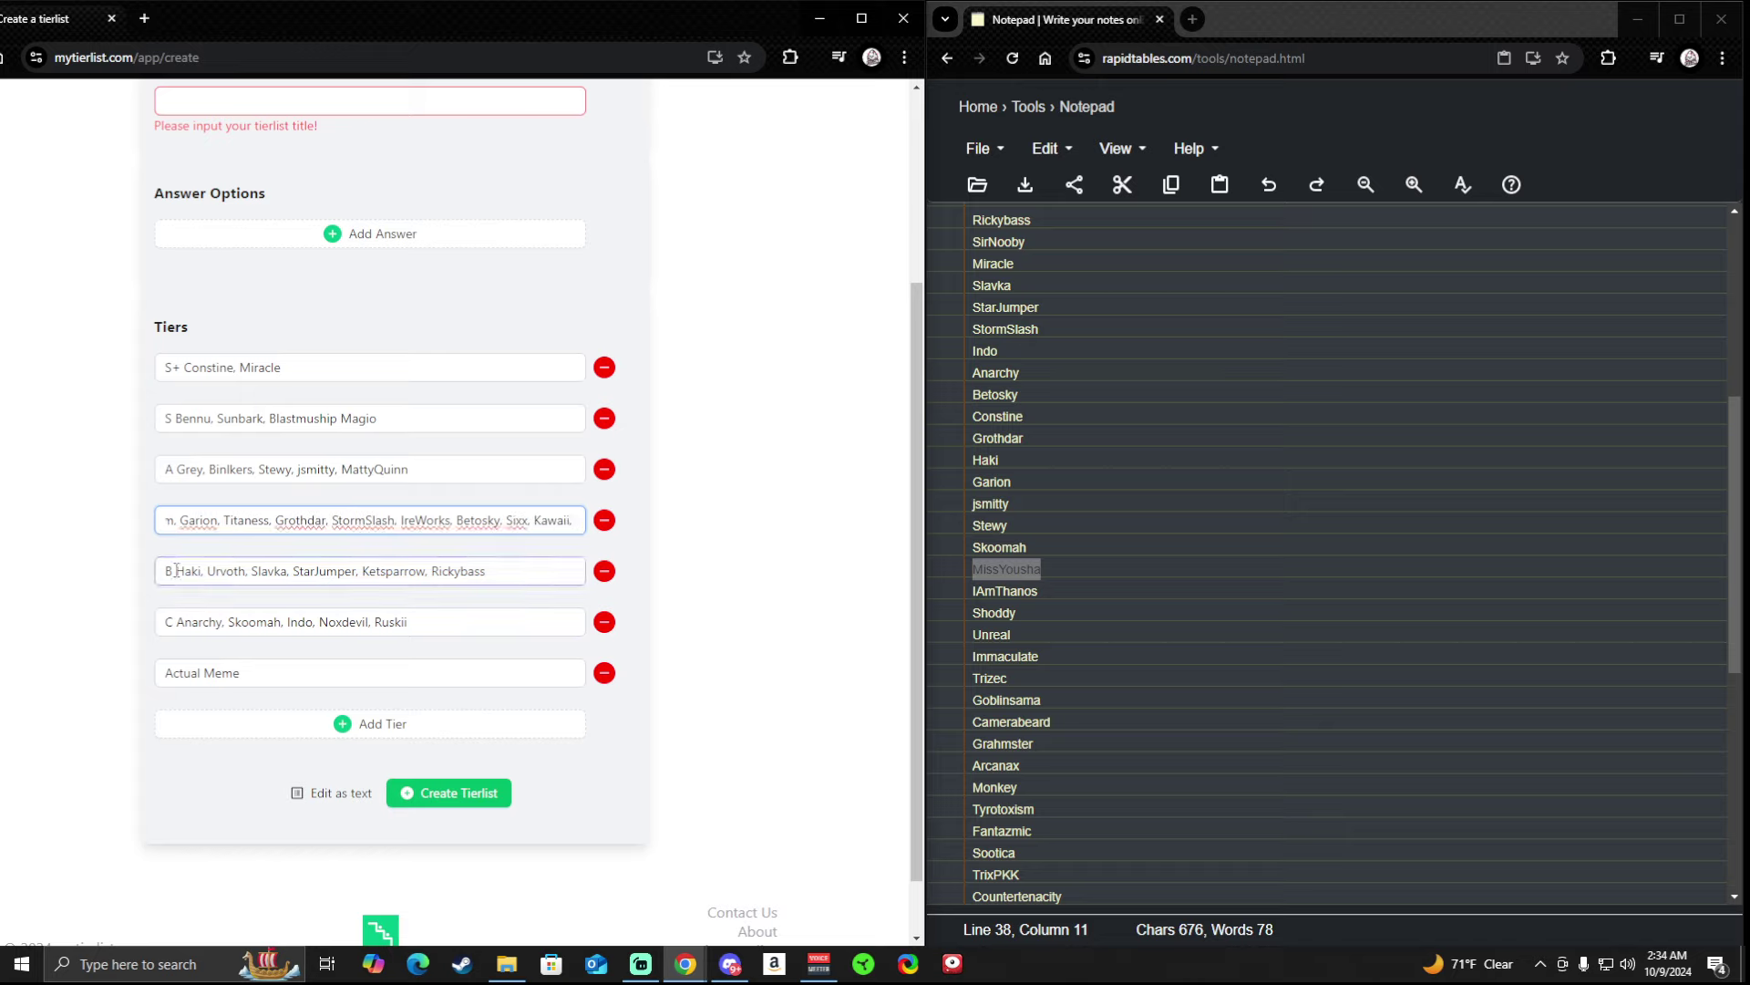
left_click(360, 572)
key("ctrl+Left")
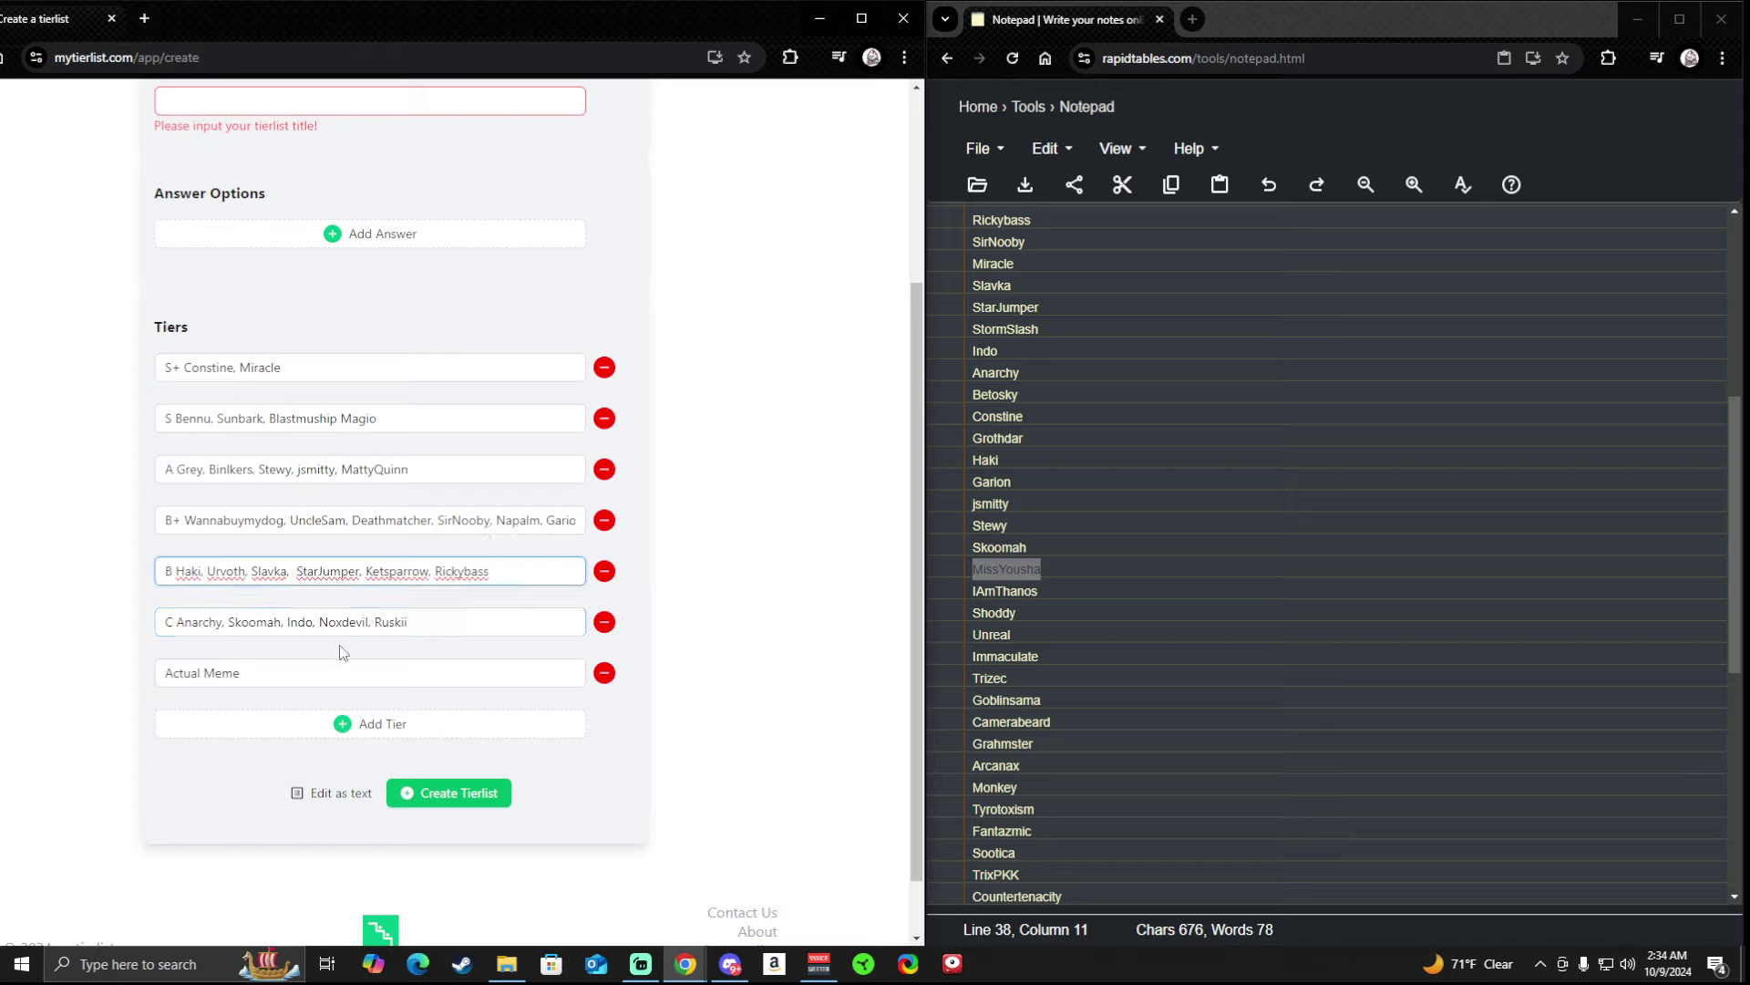
key("ctrl+v")
type(",")
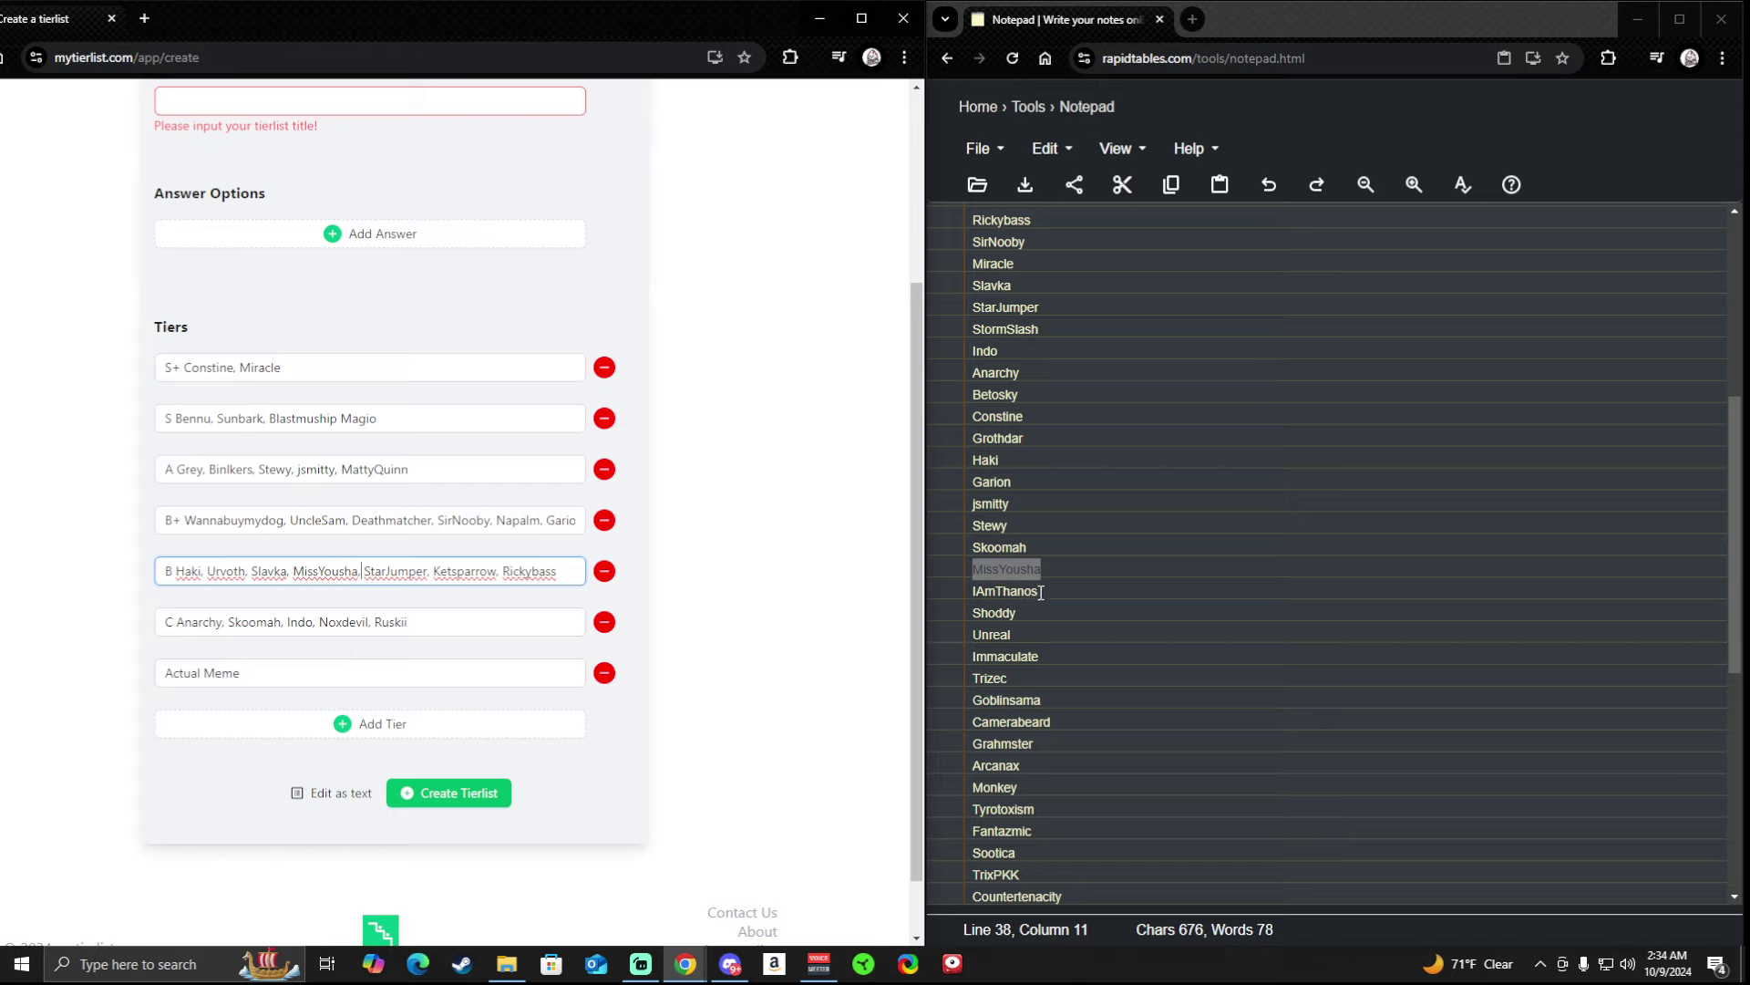
Copy IAmThanos from the notepad list, correct the S tier entry to Blastmyship, and insert IAmThanos before Grey in the A tier.
left_click_drag(1044, 593, 940, 587)
left_click(534, 567)
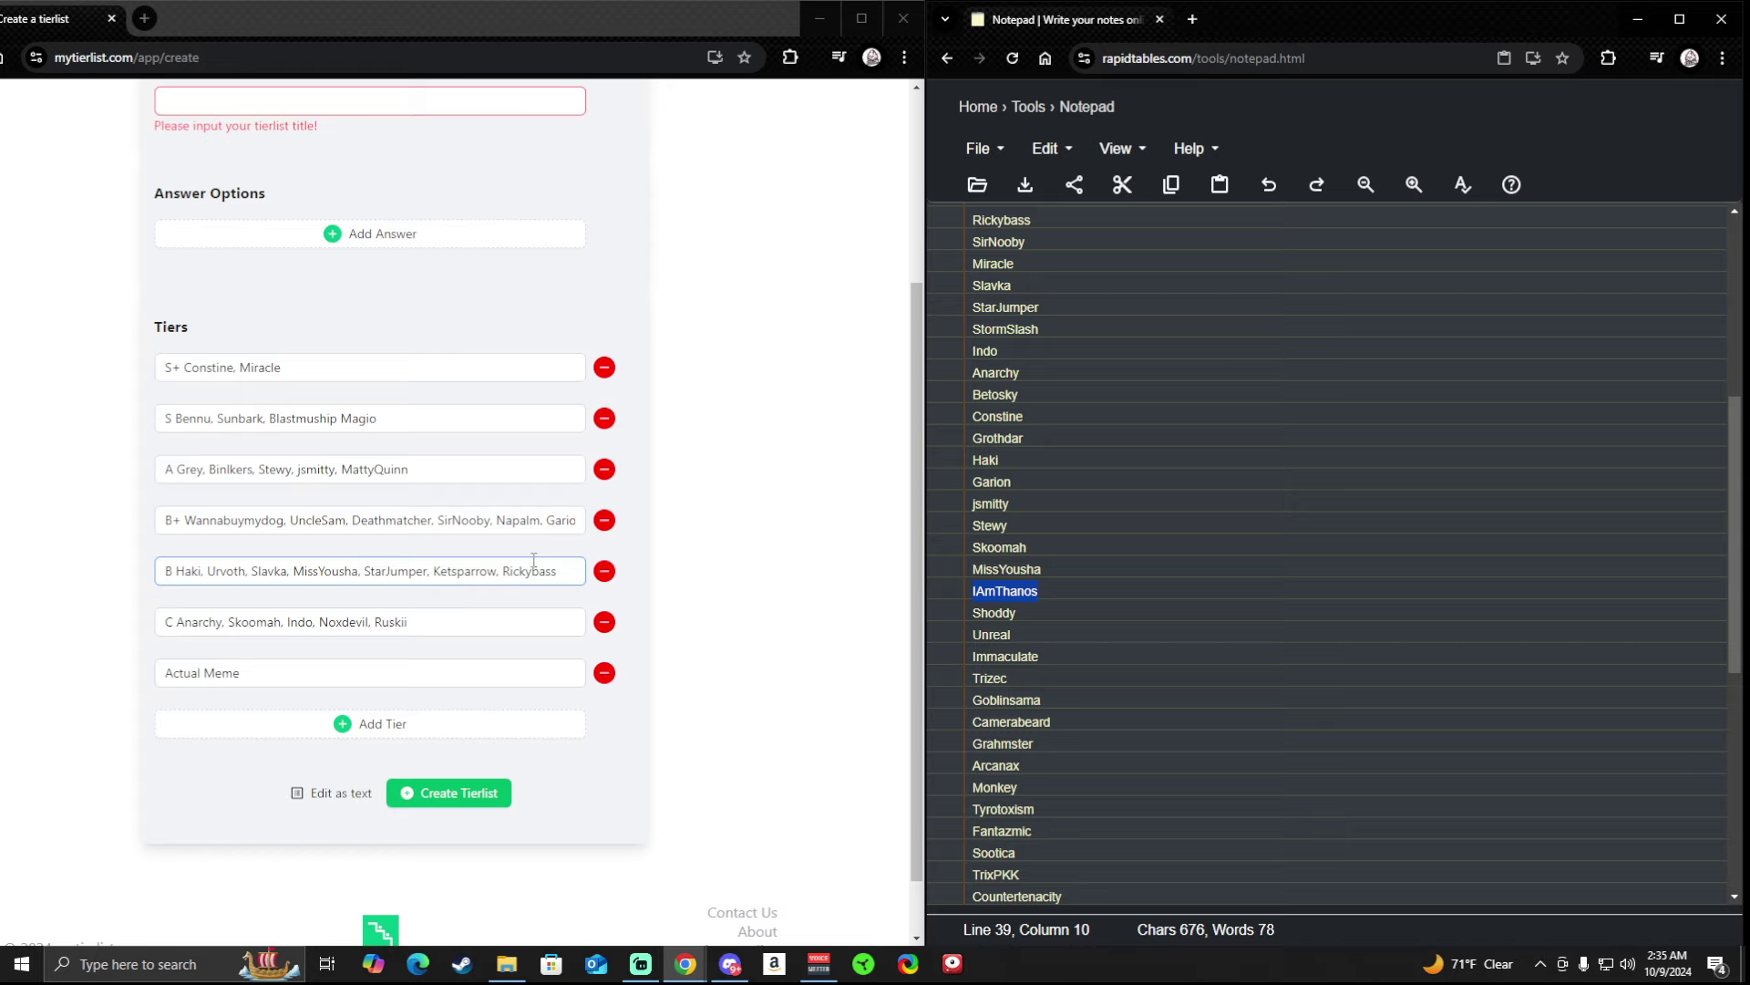
left_click(317, 418)
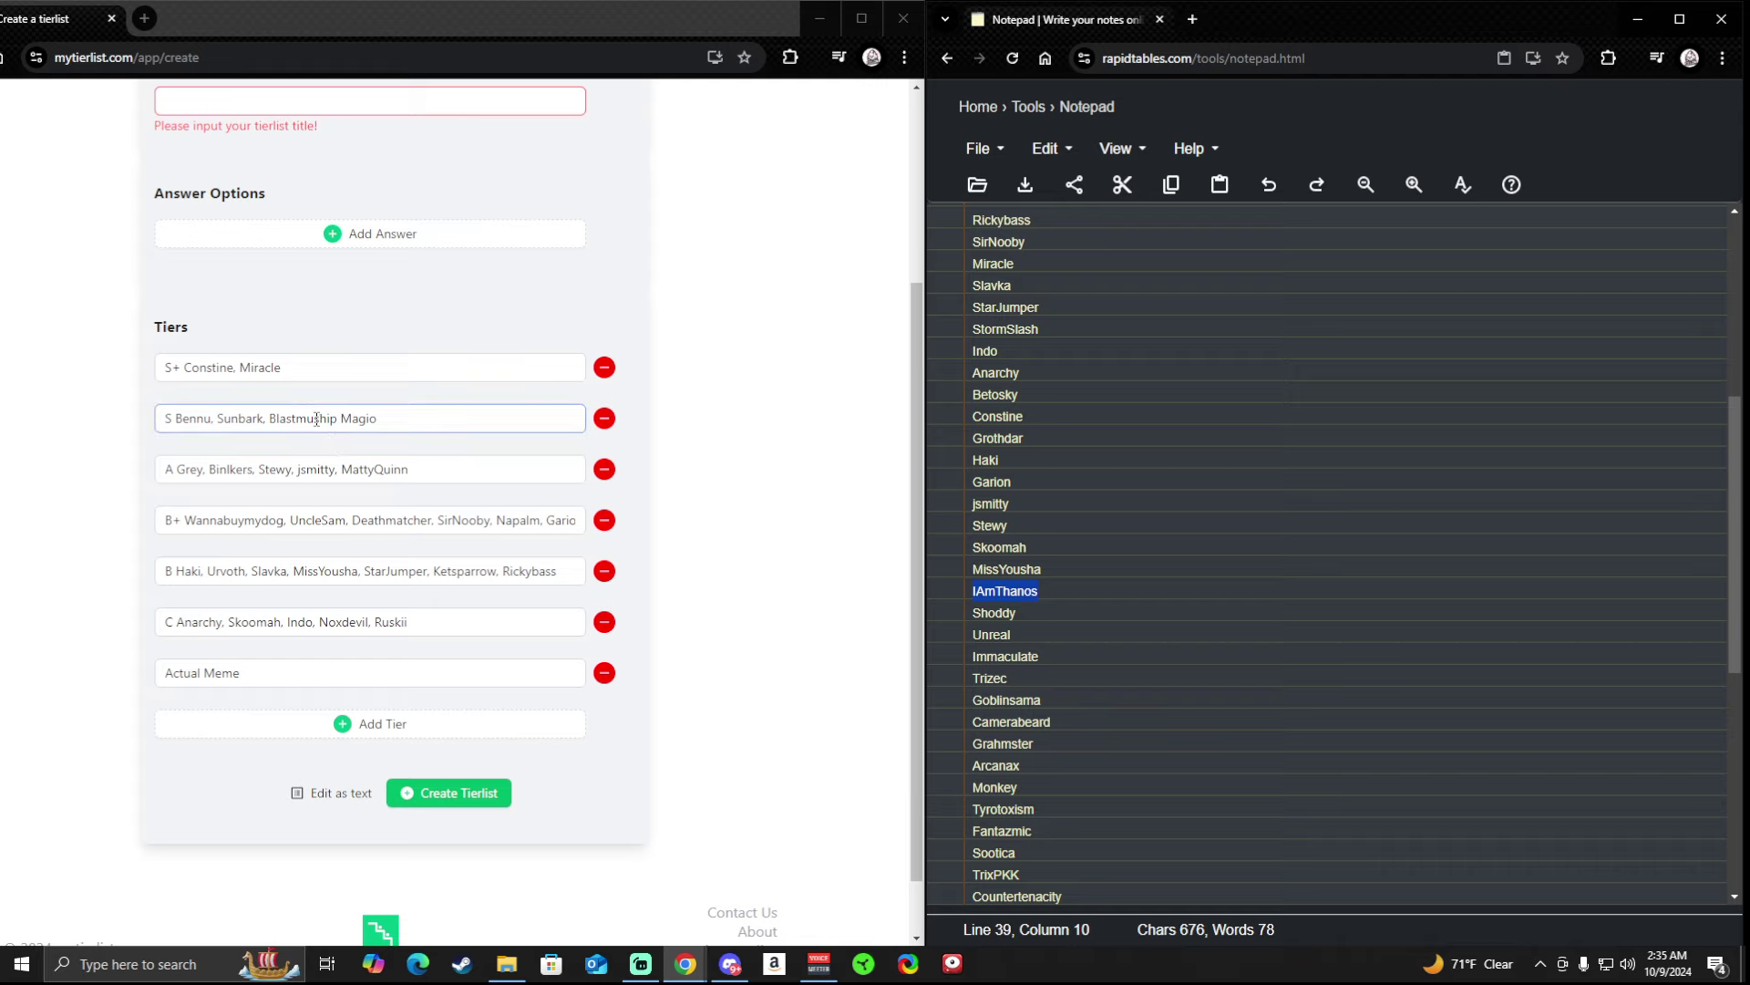
key("BackSpace")
type("y")
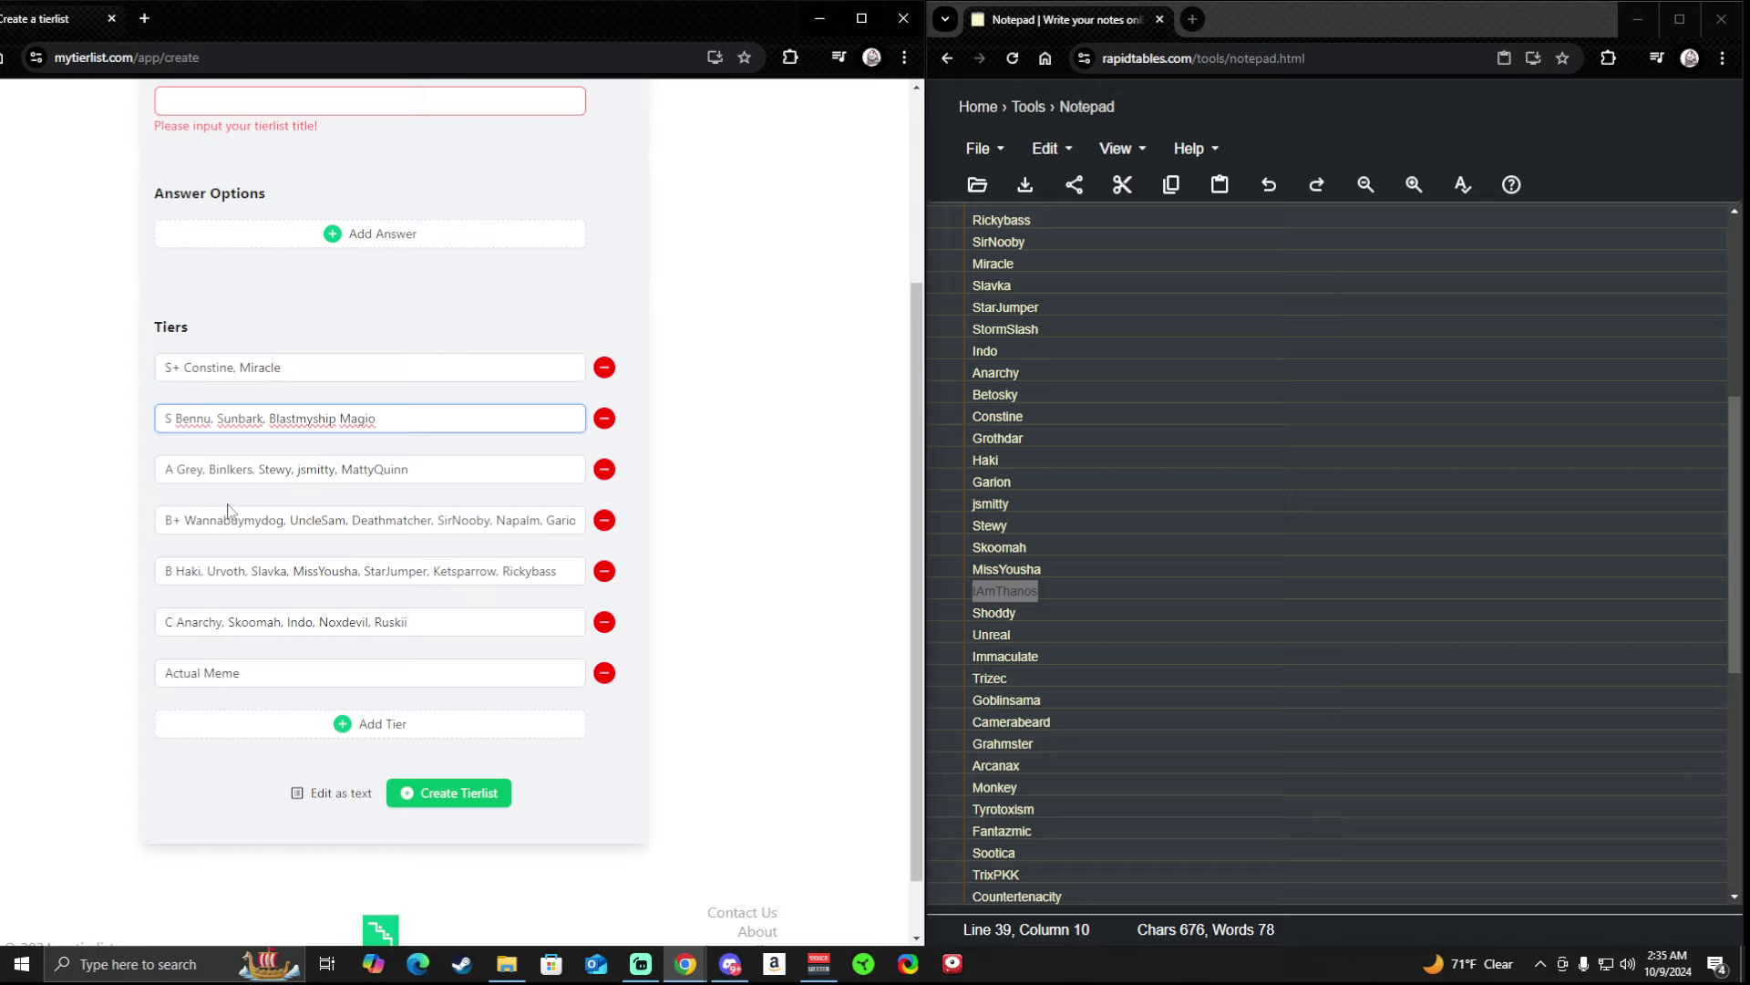
left_click(176, 468)
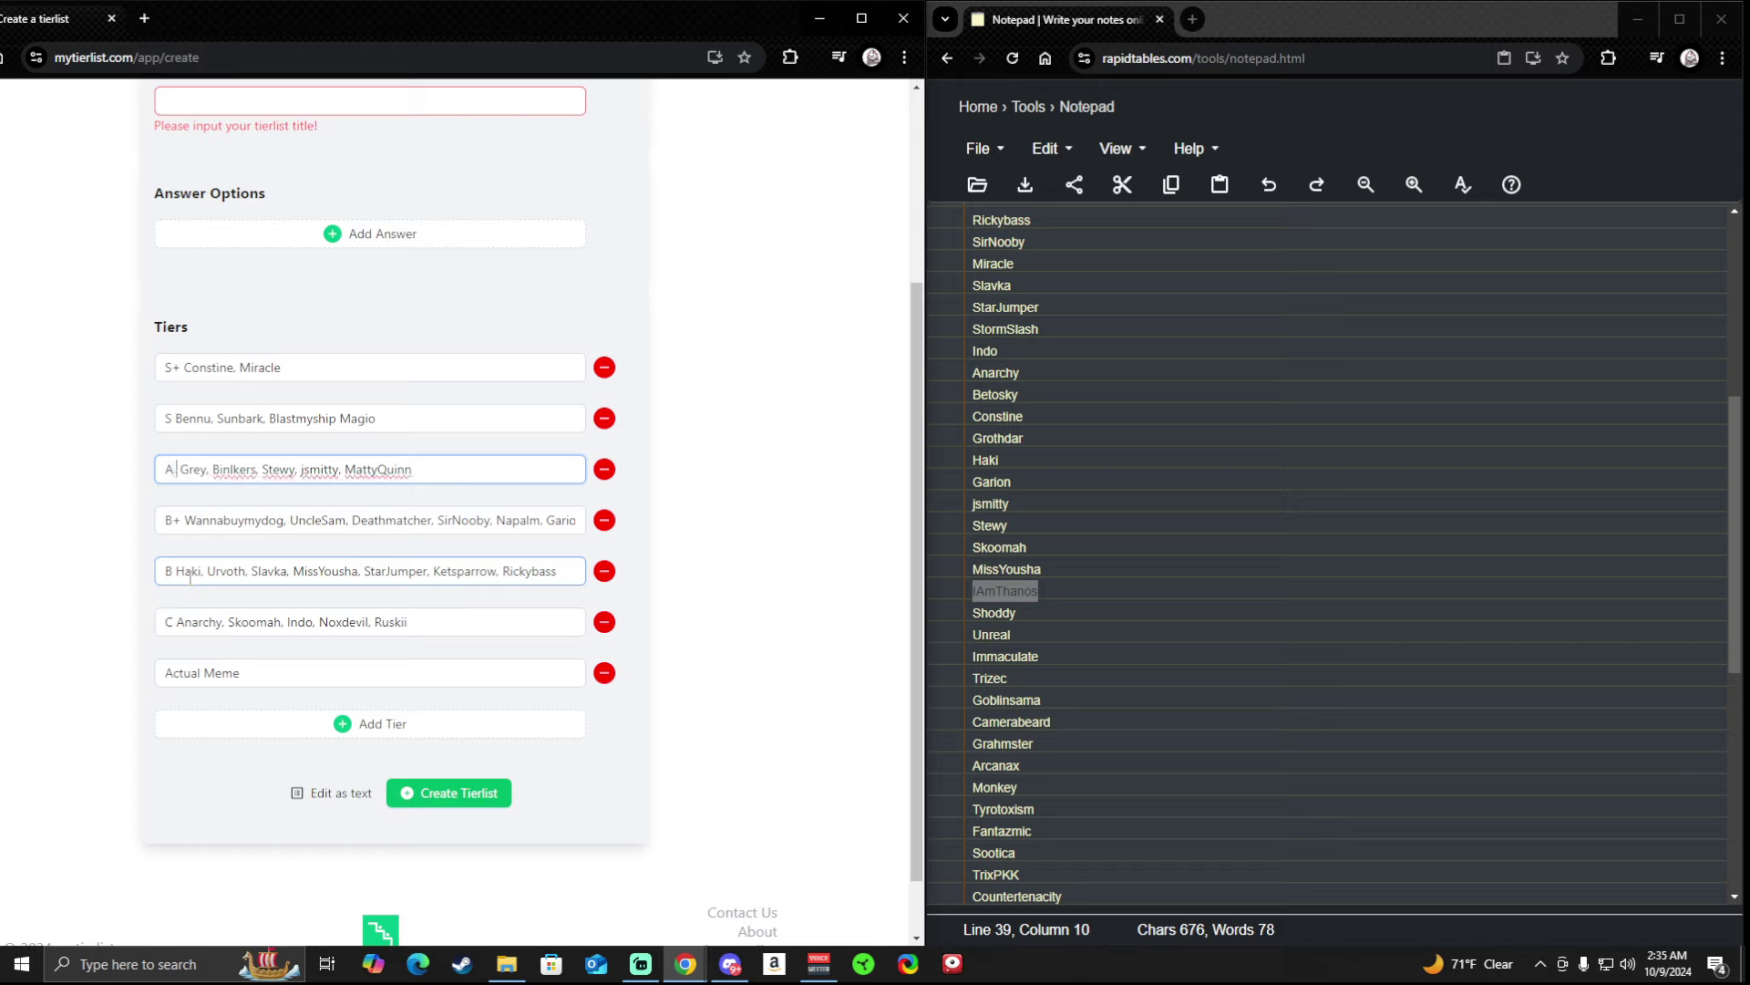
key("ctrl+v")
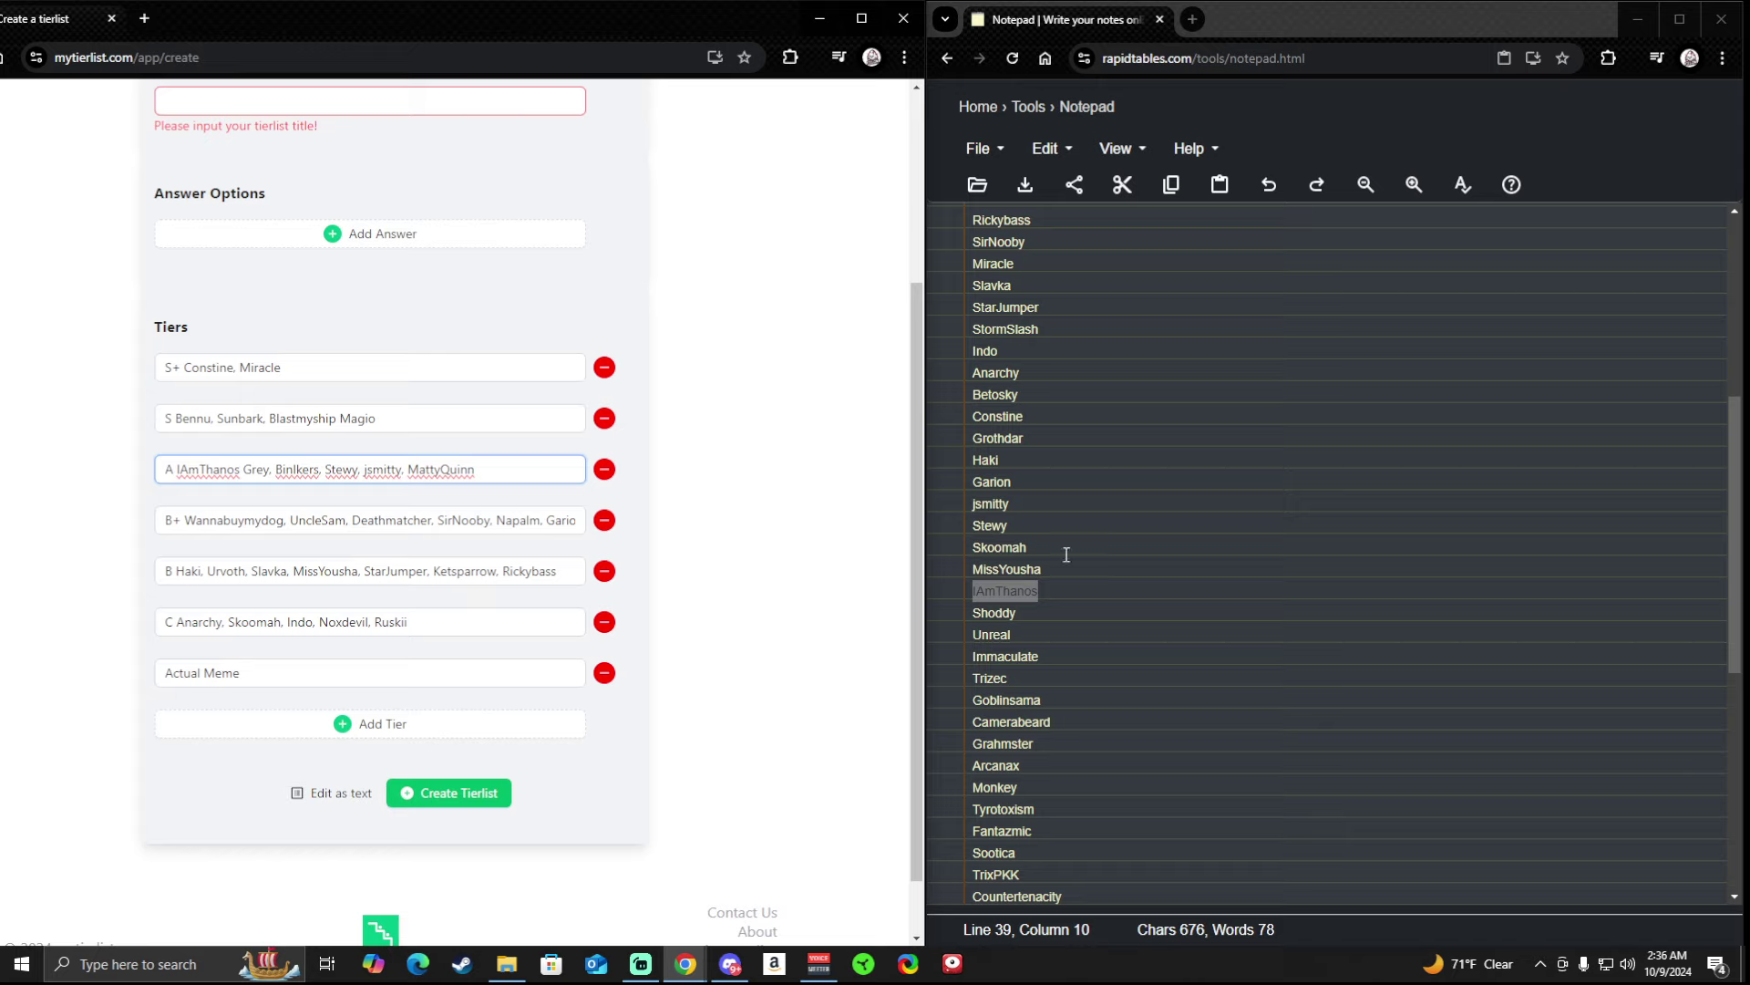
Copy Shoddy from the notepad list and add the missing comma after IAmThanos in the A tier.
left_click_drag(1020, 613, 957, 615)
key("ctrl+c")
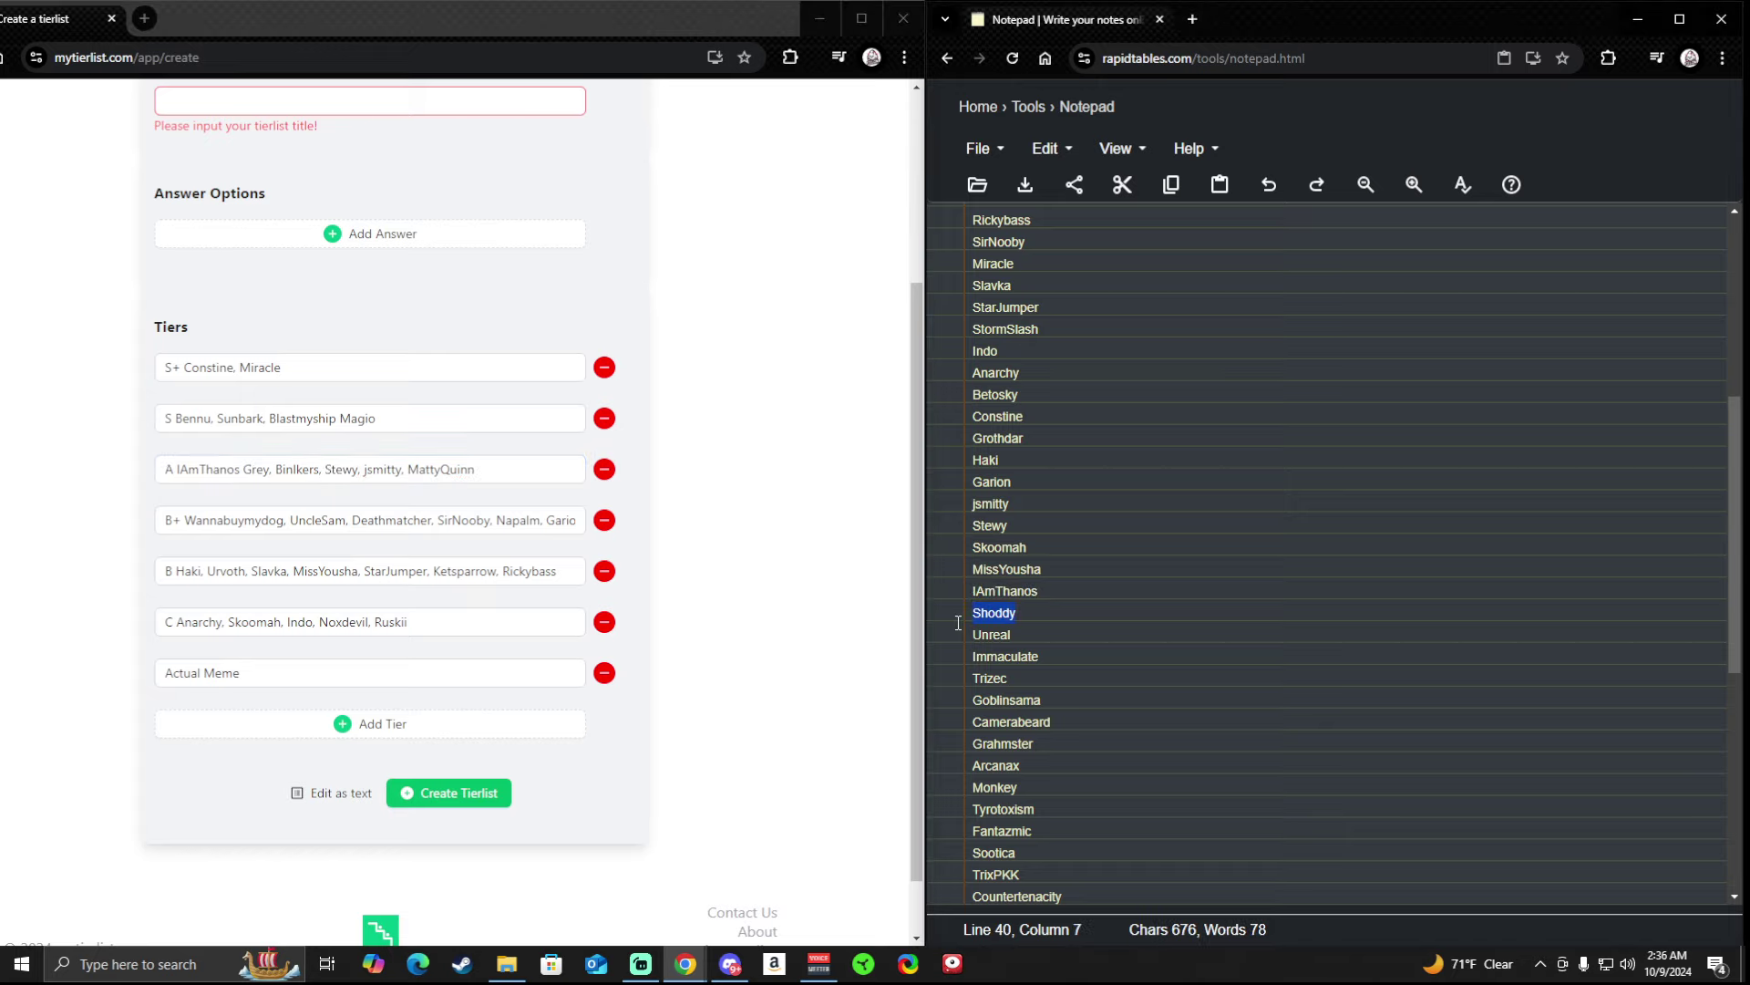
left_click(782, 643)
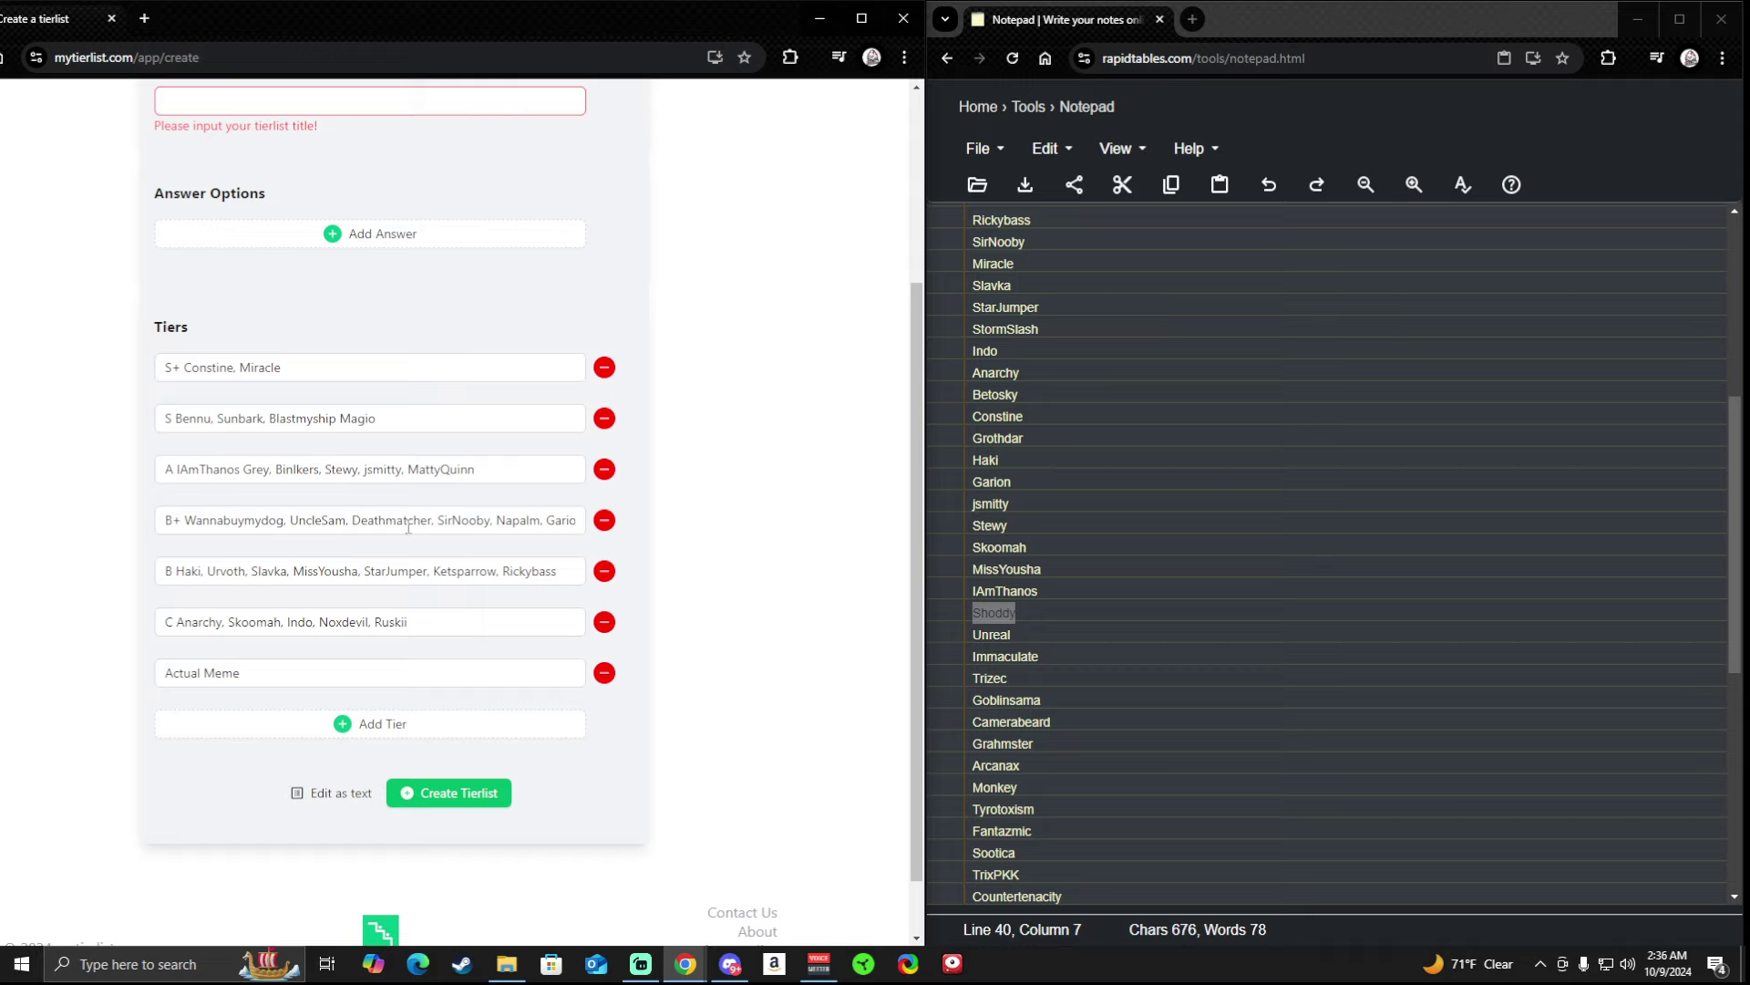
left_click(241, 469)
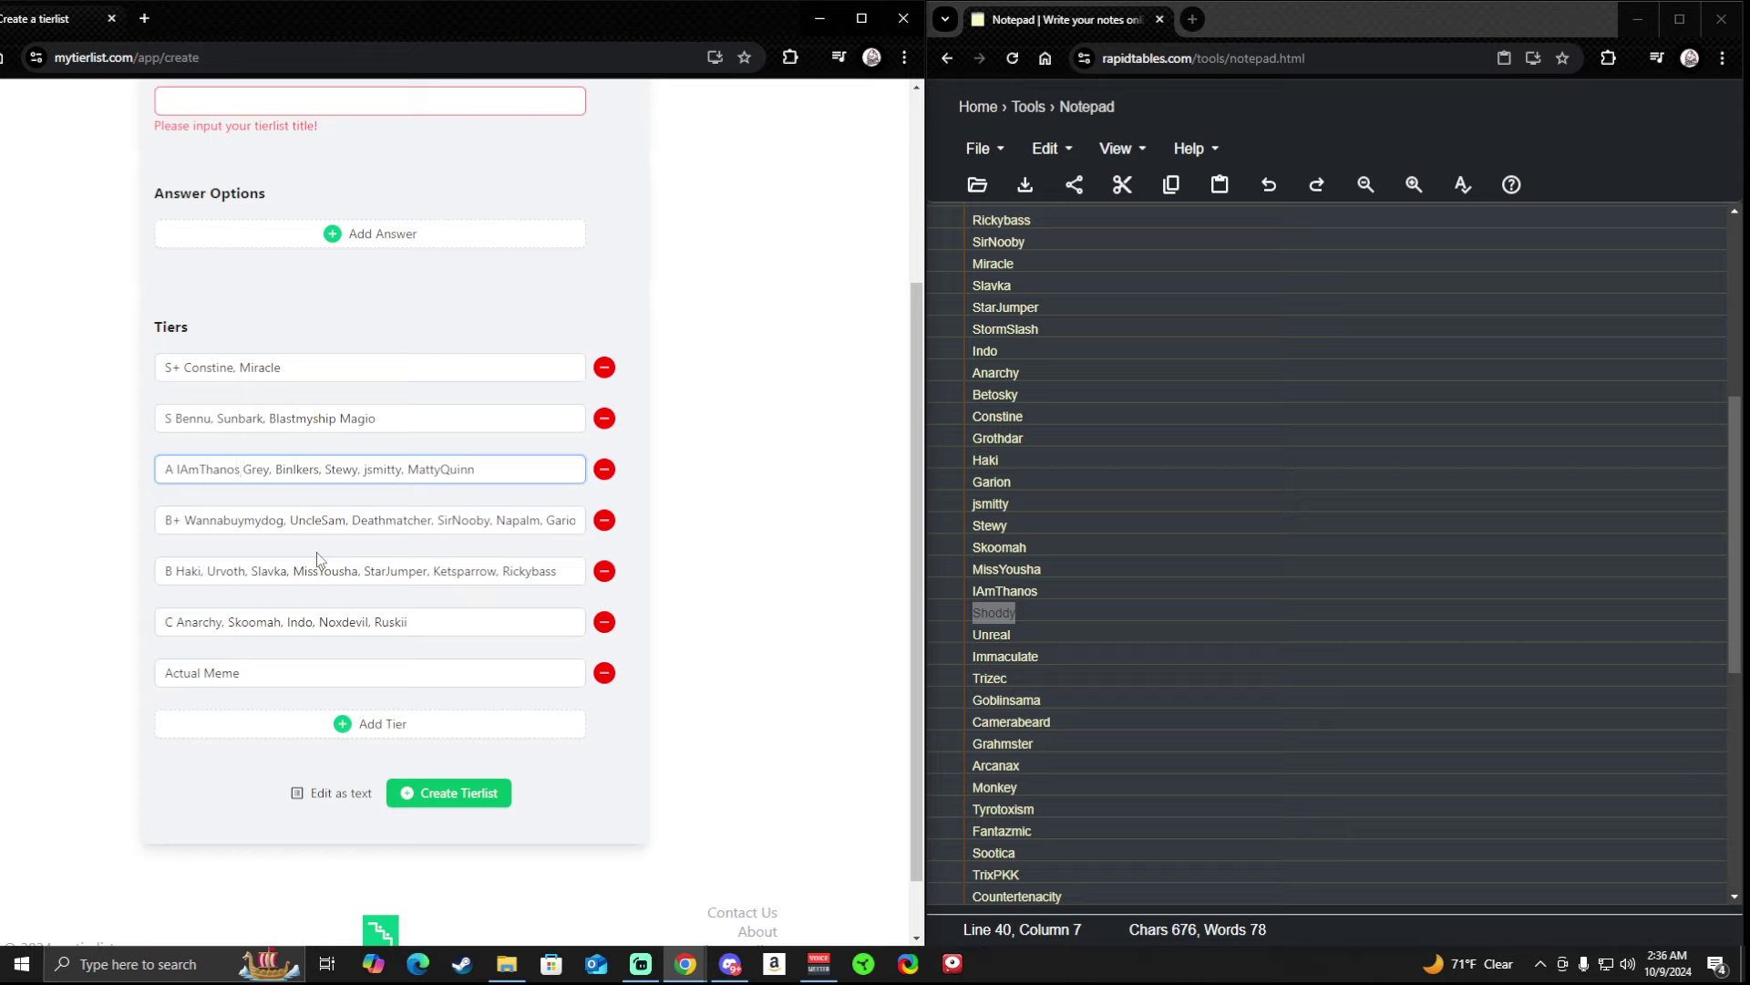
type(",")
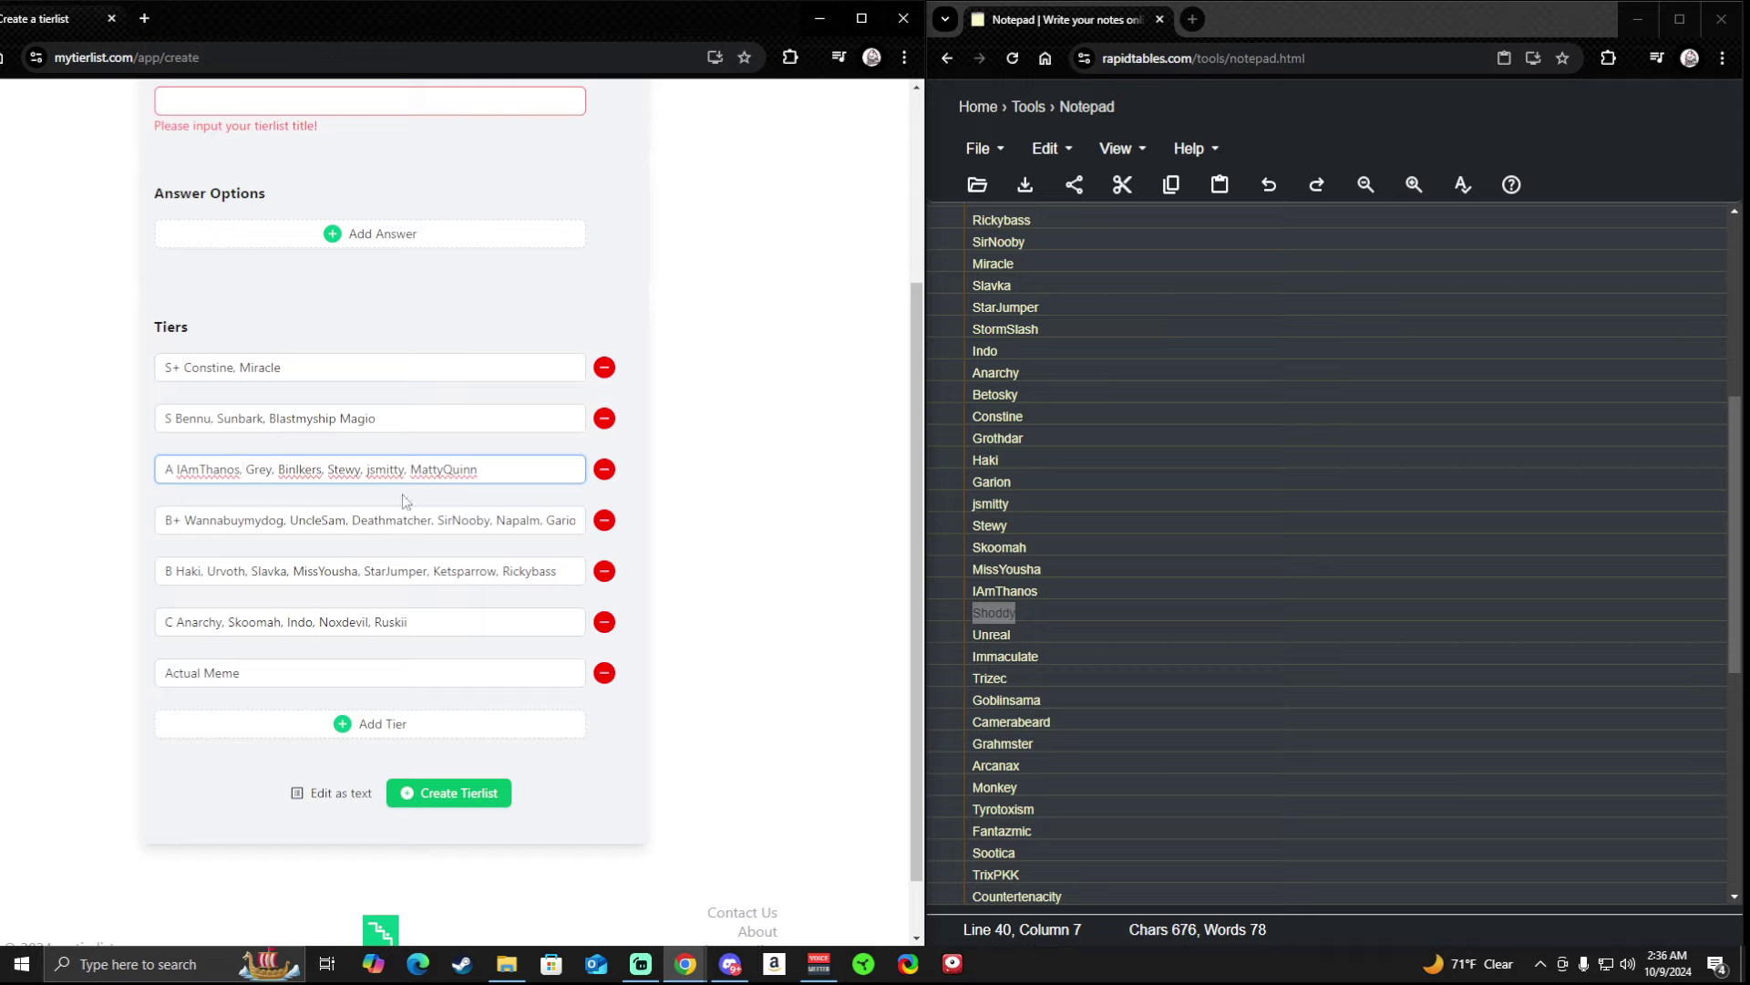
Correct Binlkers to Binkers in the A tier and insert the copied Shoddy between Grey and Binkers.
left_click(300, 469)
type("=")
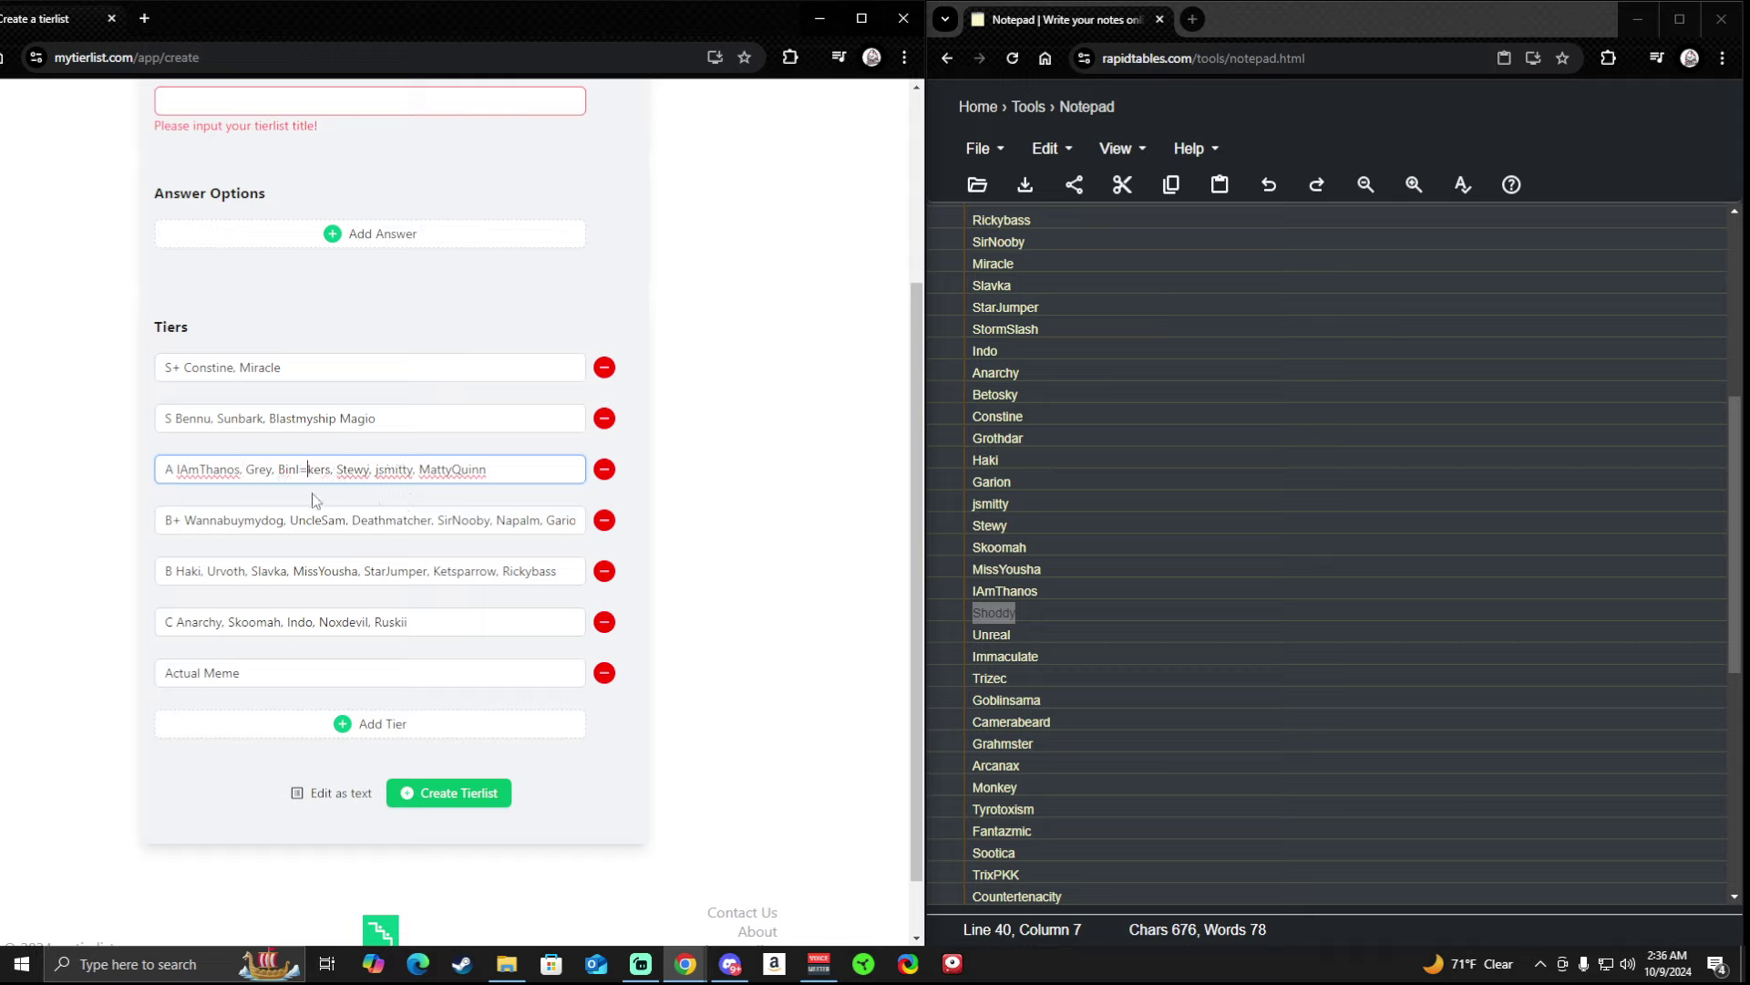
key("BackSpace")
key("BackSpace")
key("ctrl+v")
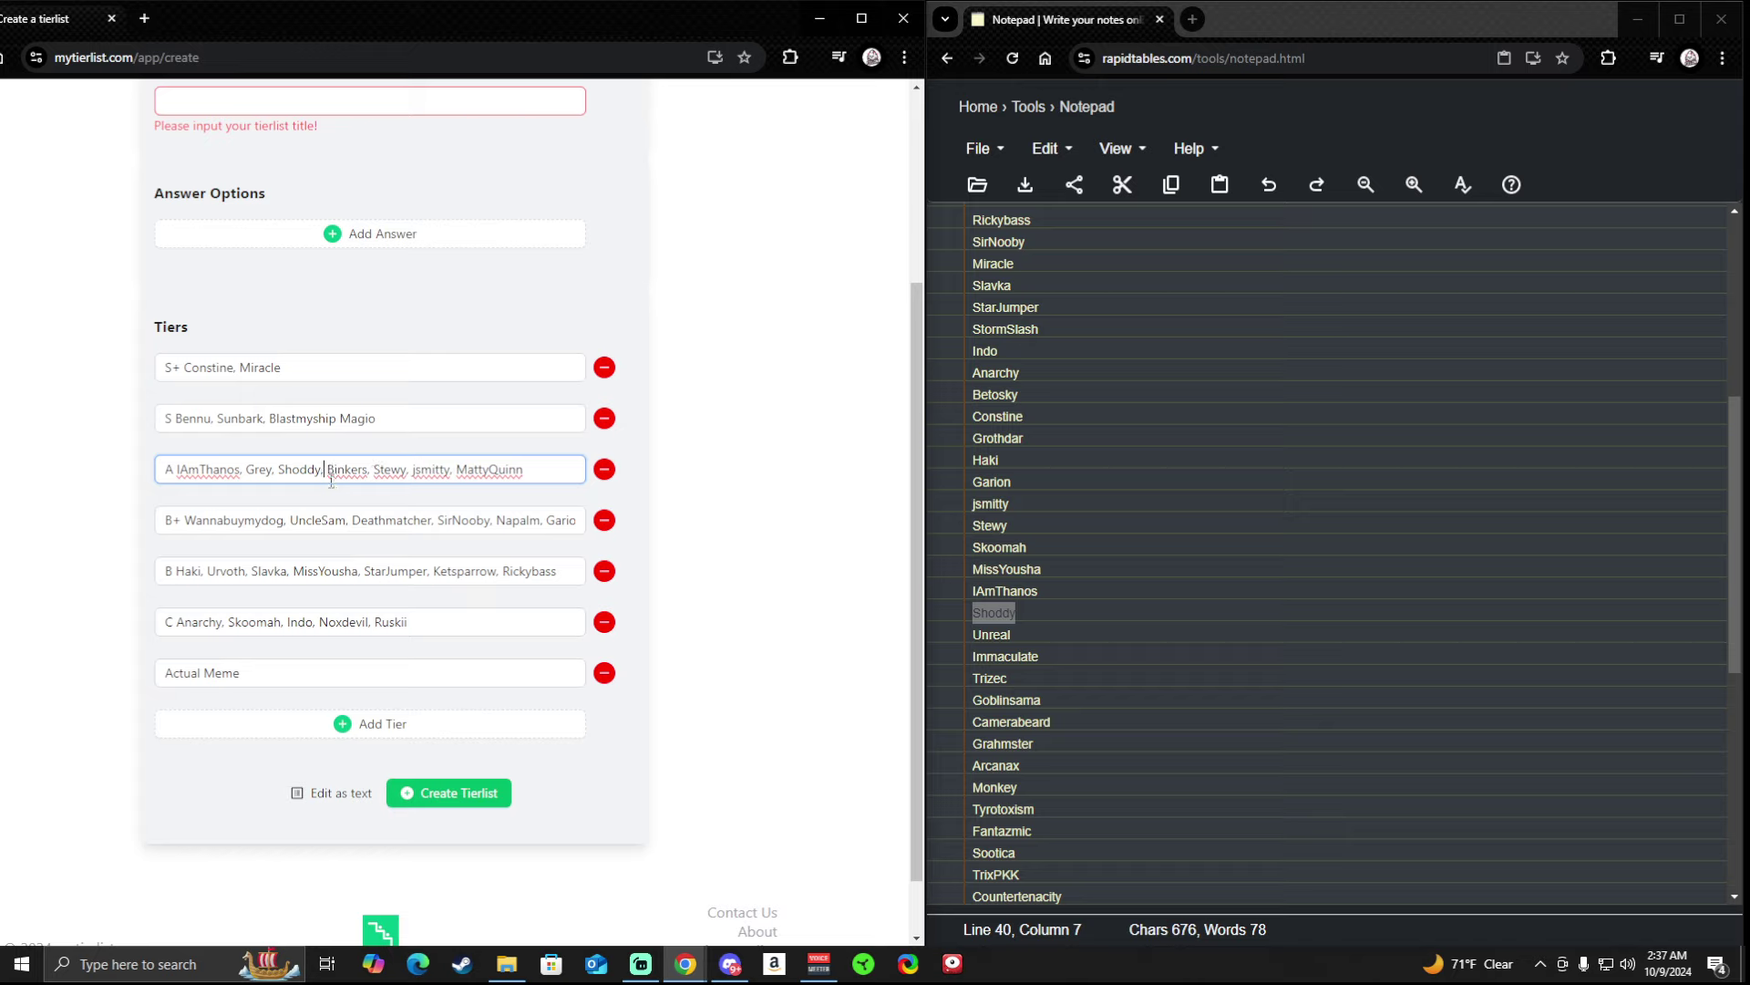
double_click(944, 634)
key("ctrl+c")
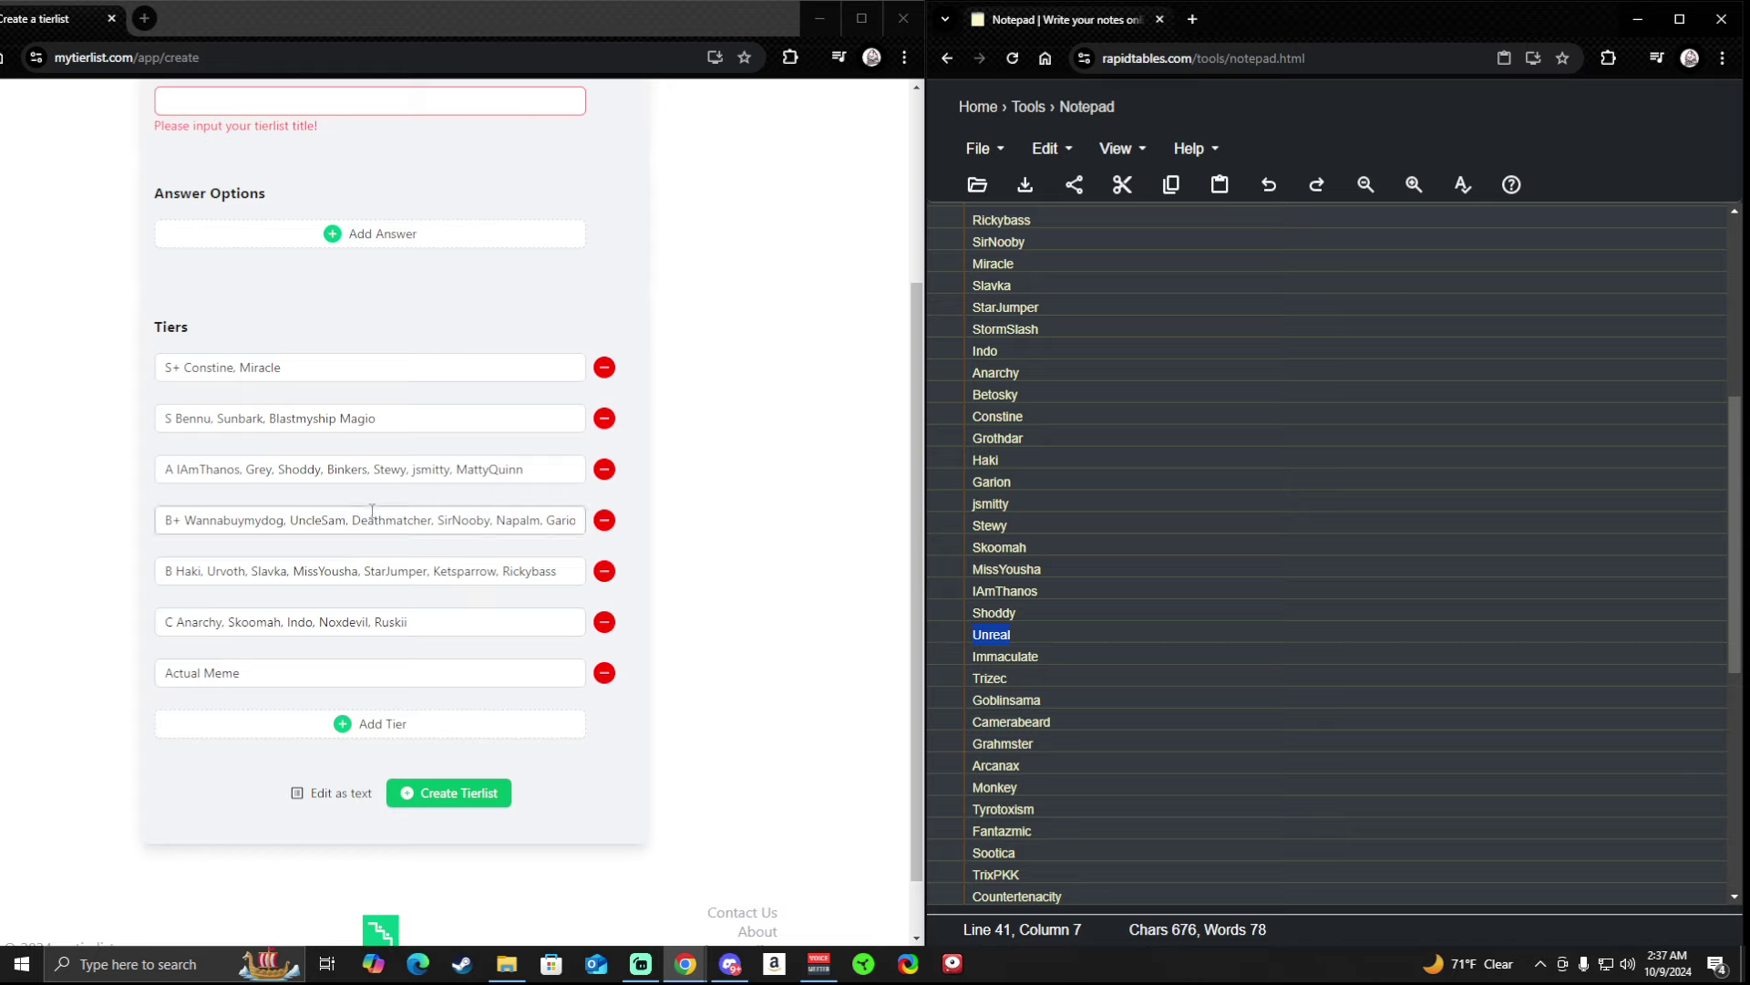
left_click(462, 472)
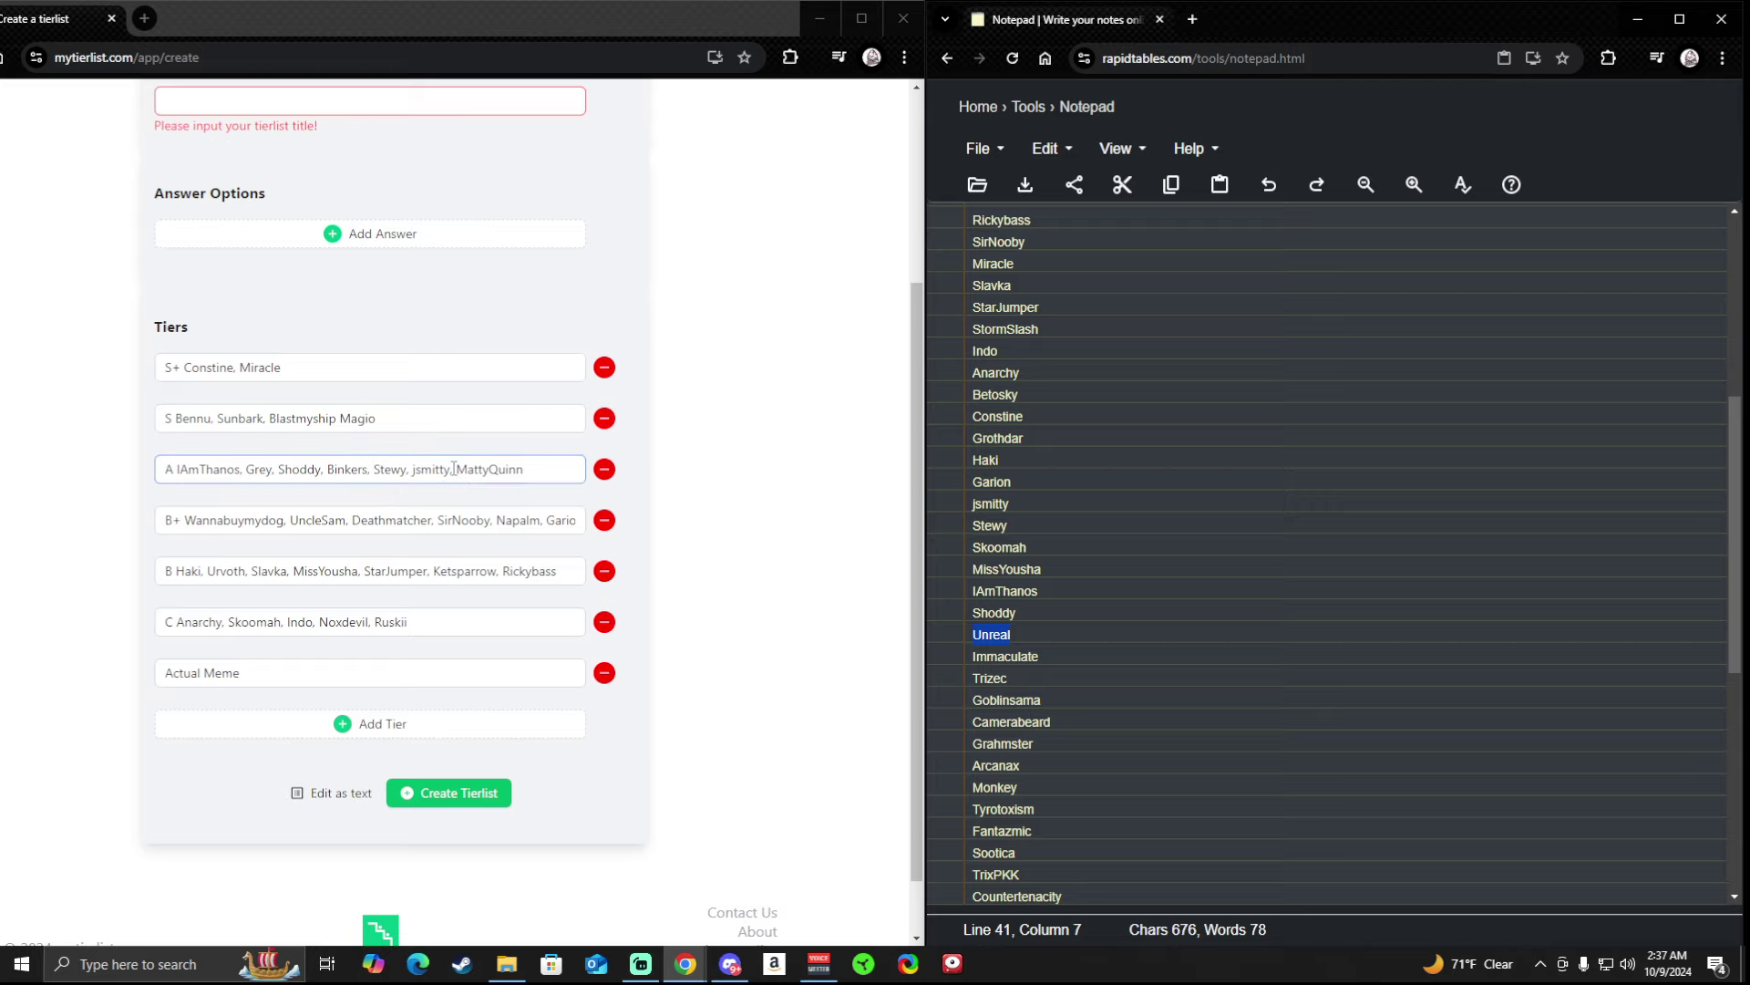
left_click(461, 472)
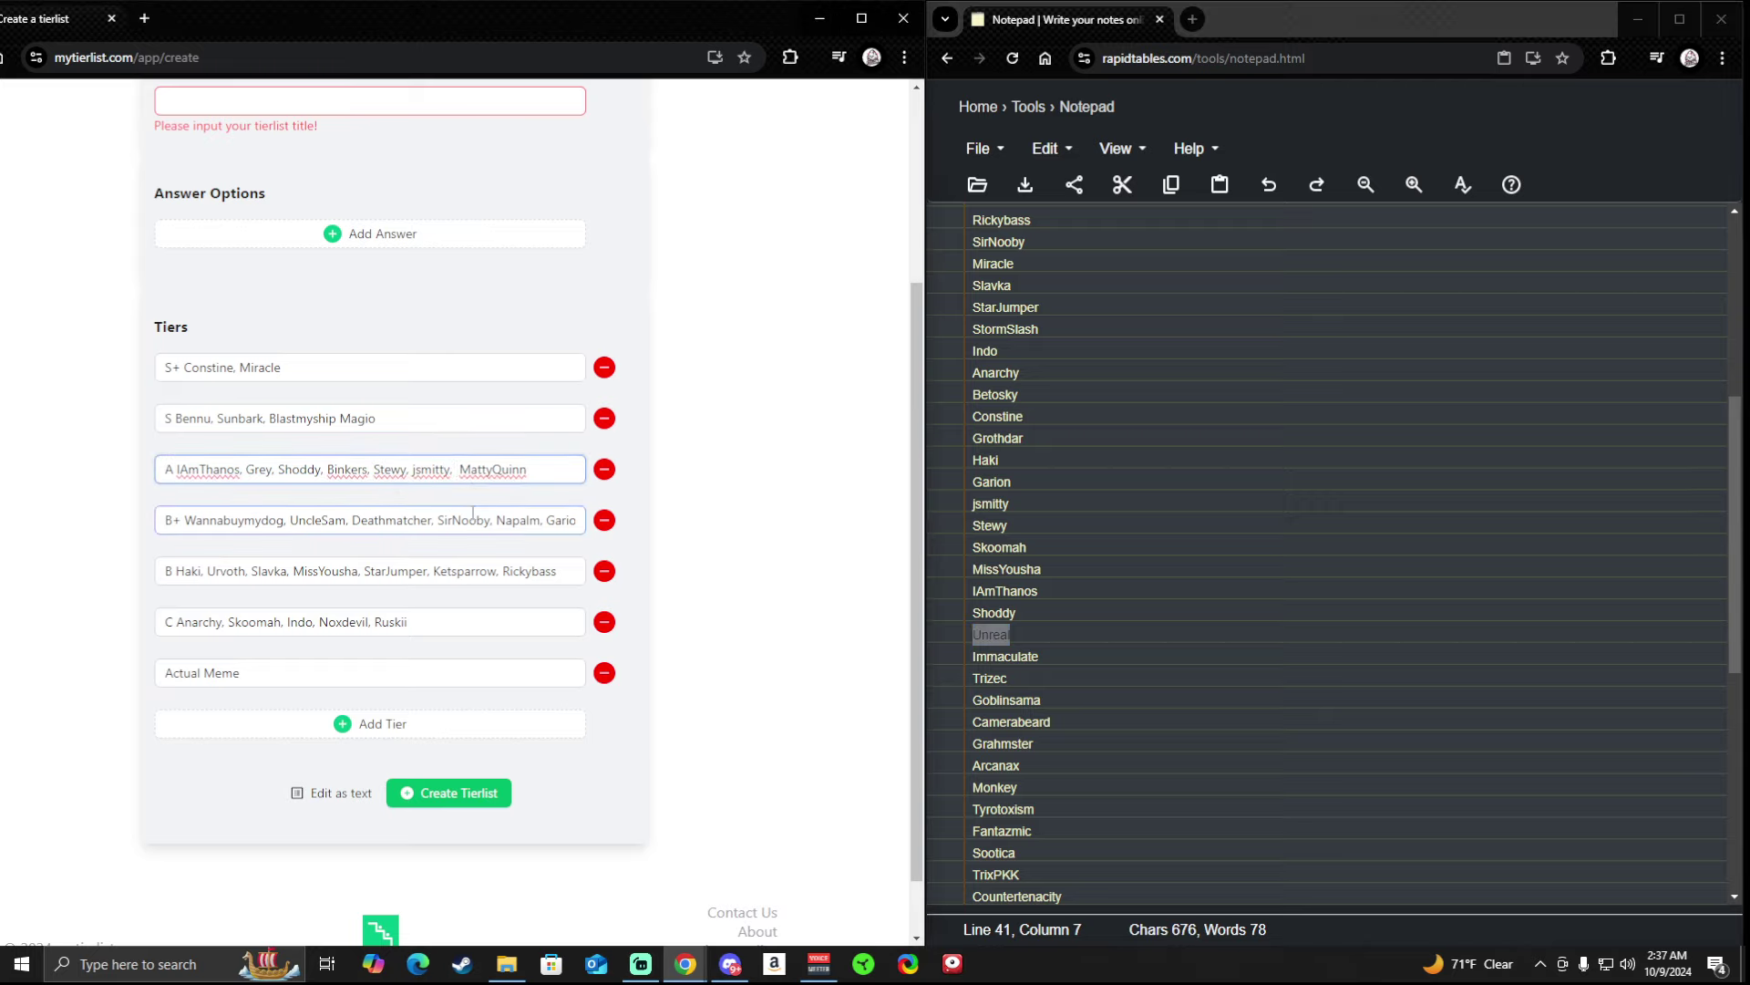
key("ctrl+v")
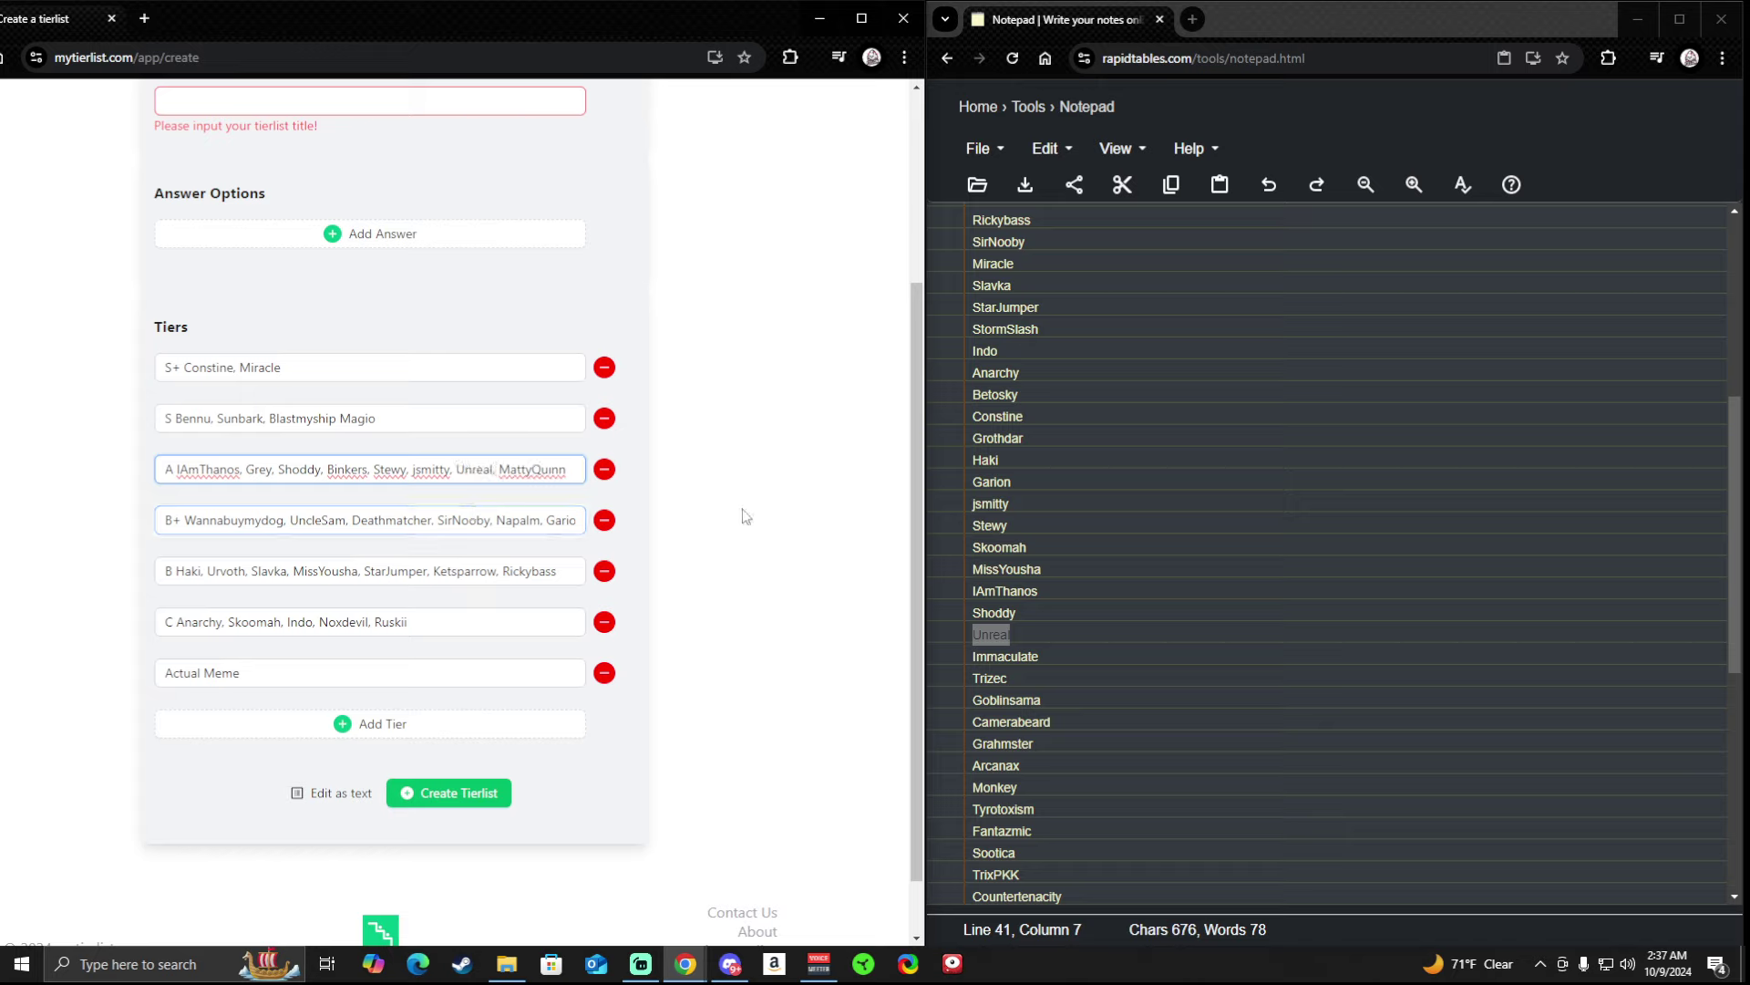
Copy Immaculate from the notepad list and insert it between IAmThanos and Grey in the A tier.
left_click(1040, 658)
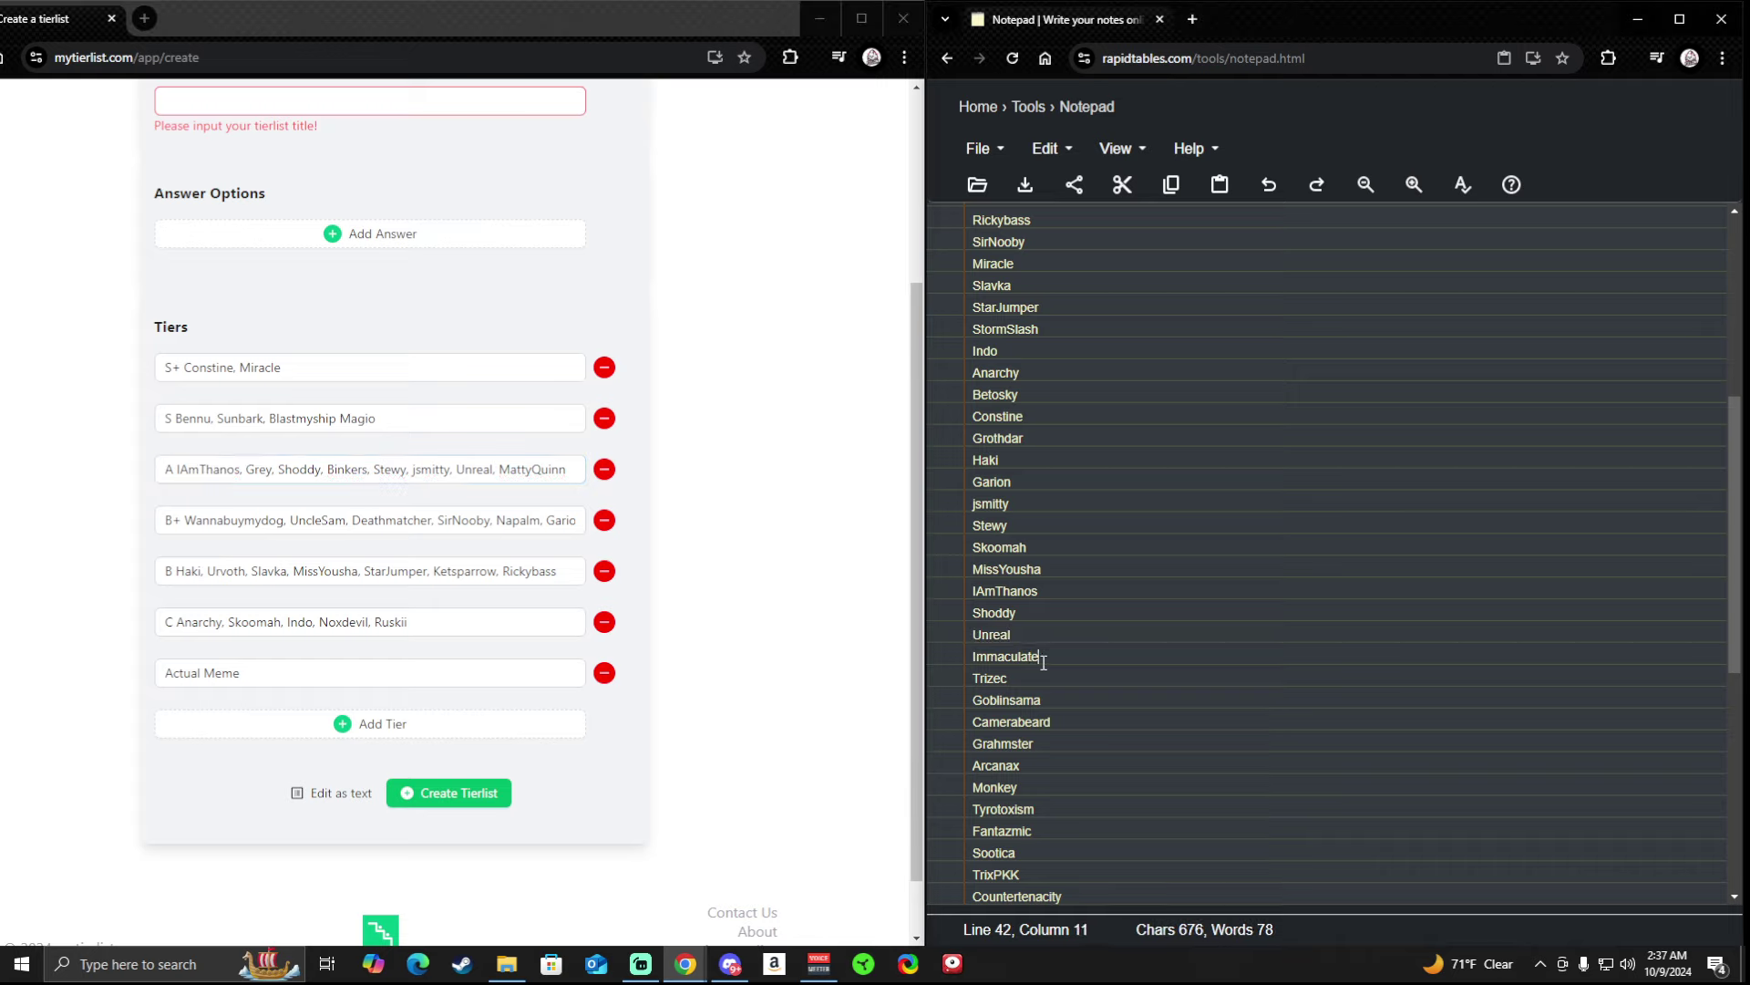
left_click_drag(1044, 658, 964, 663)
key("ctrl+c")
left_click(244, 468)
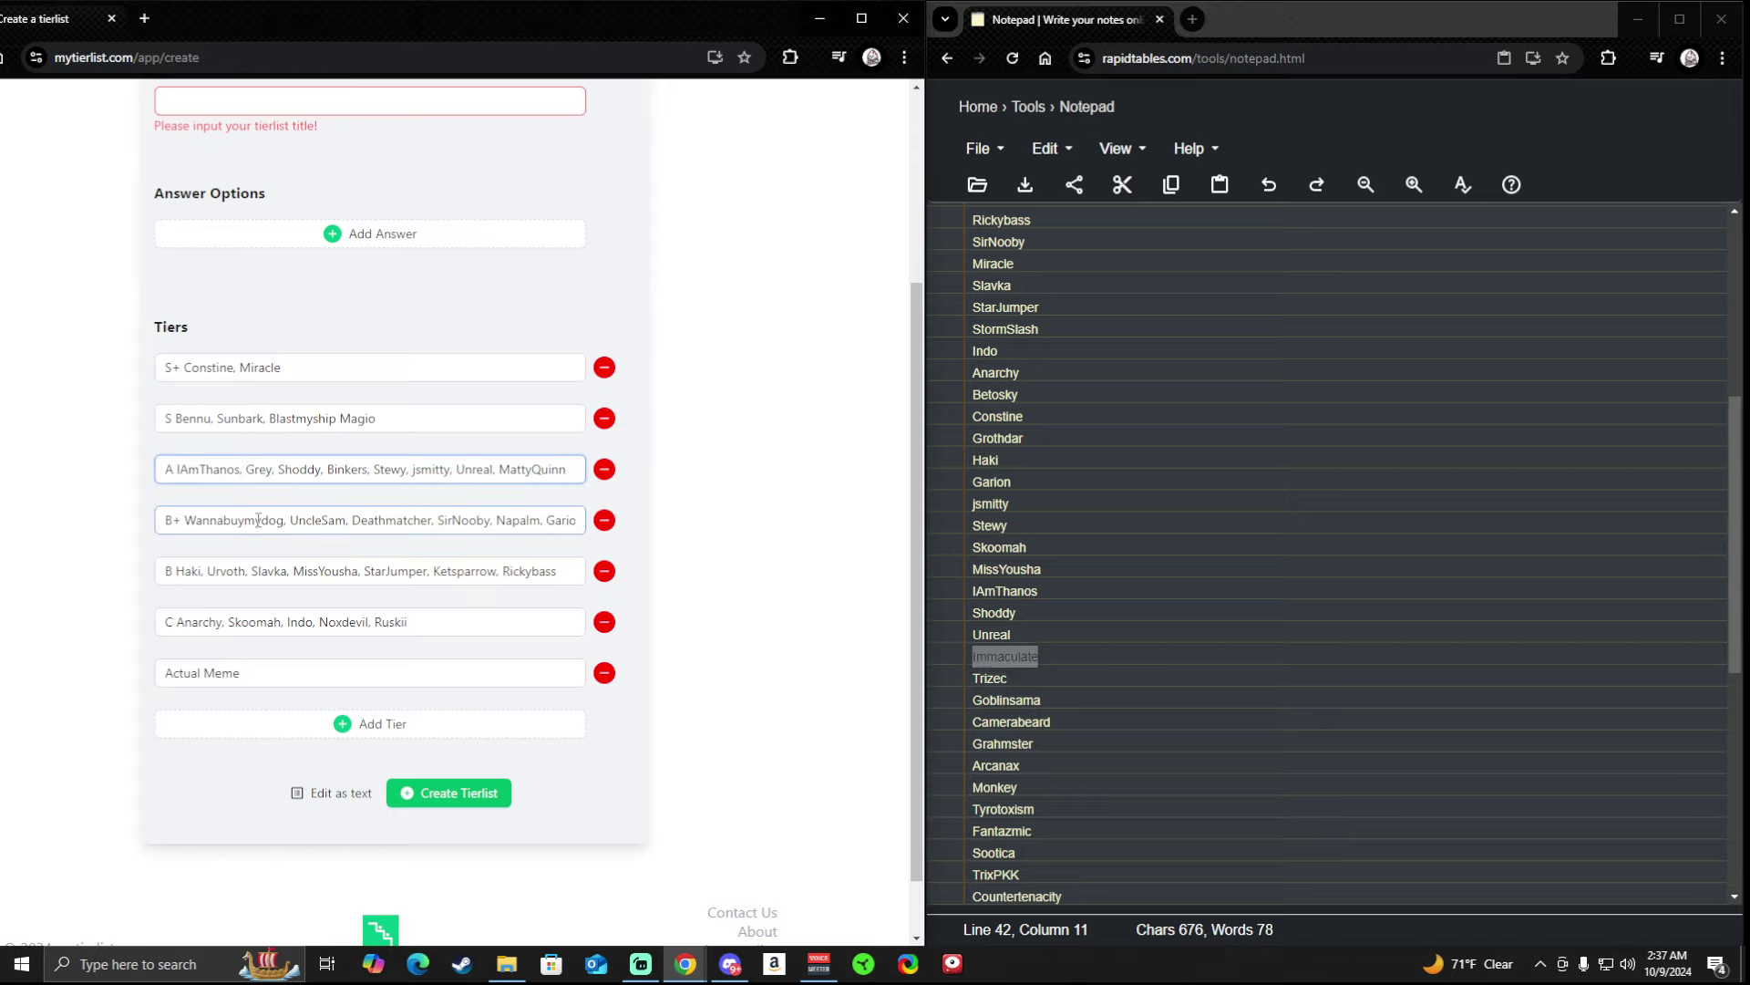
key("ctrl+v")
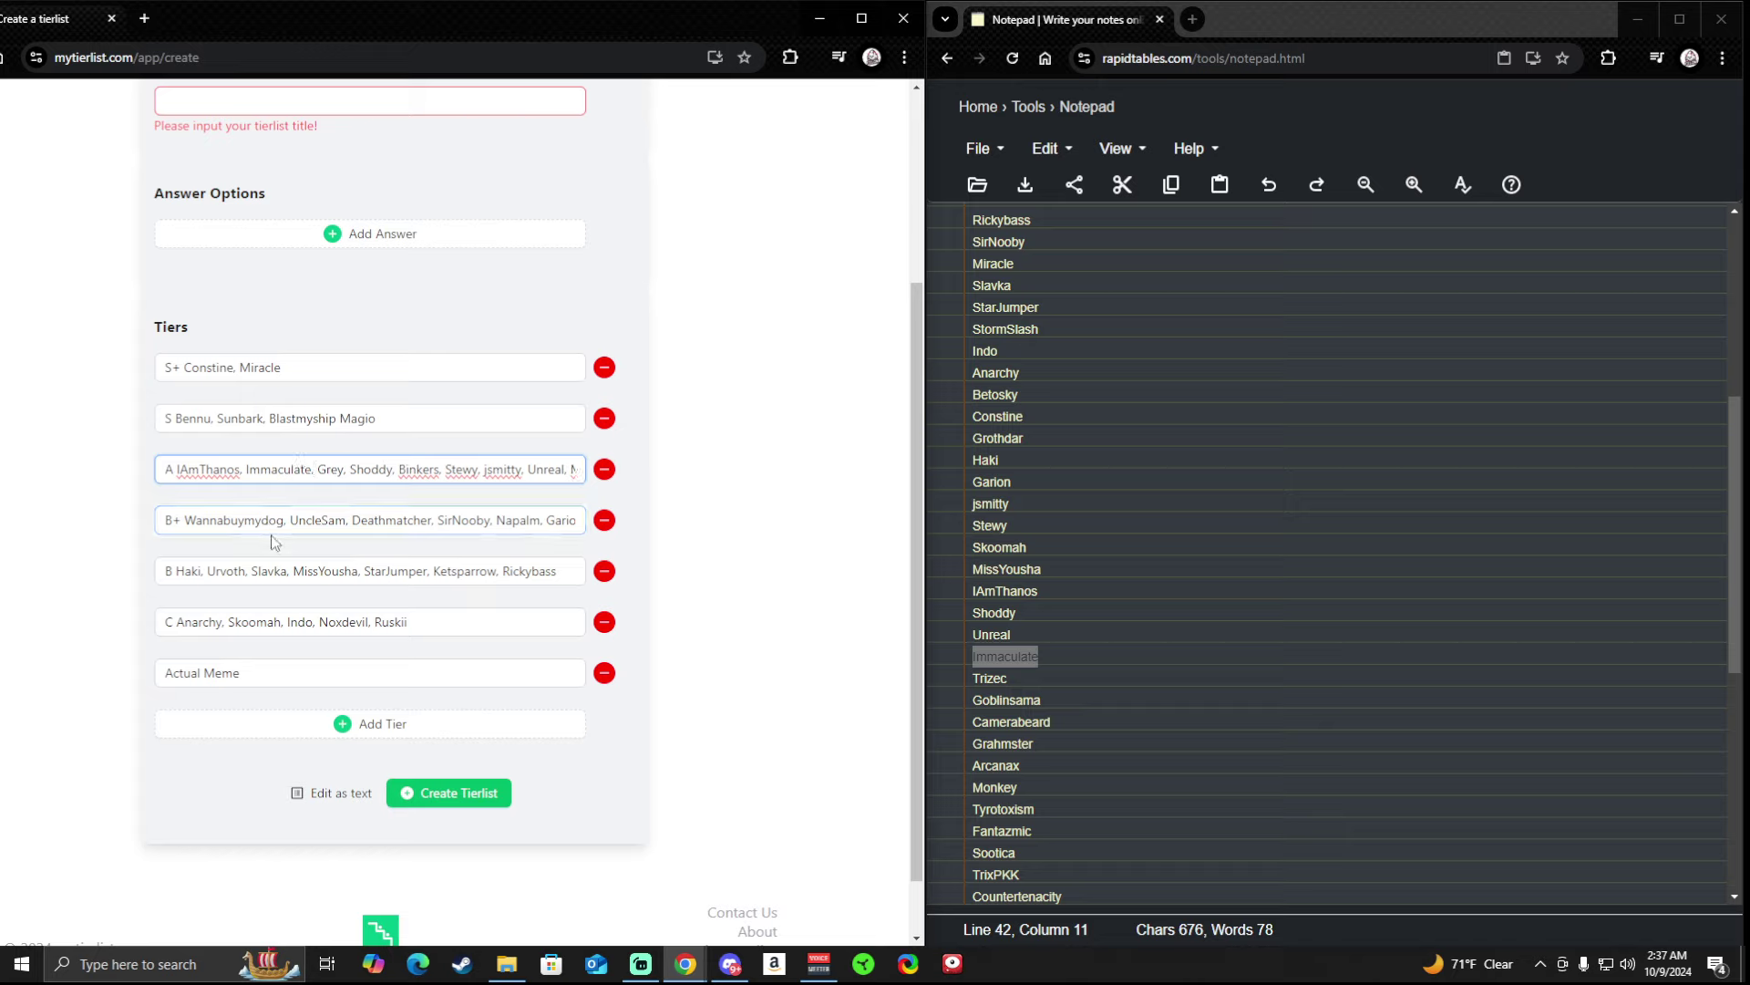
Copy Trizec from the notepad list and insert it between Grey and Shoddy in the A tier, followed by a comma.
double_click(1012, 680)
key("ctrl+c")
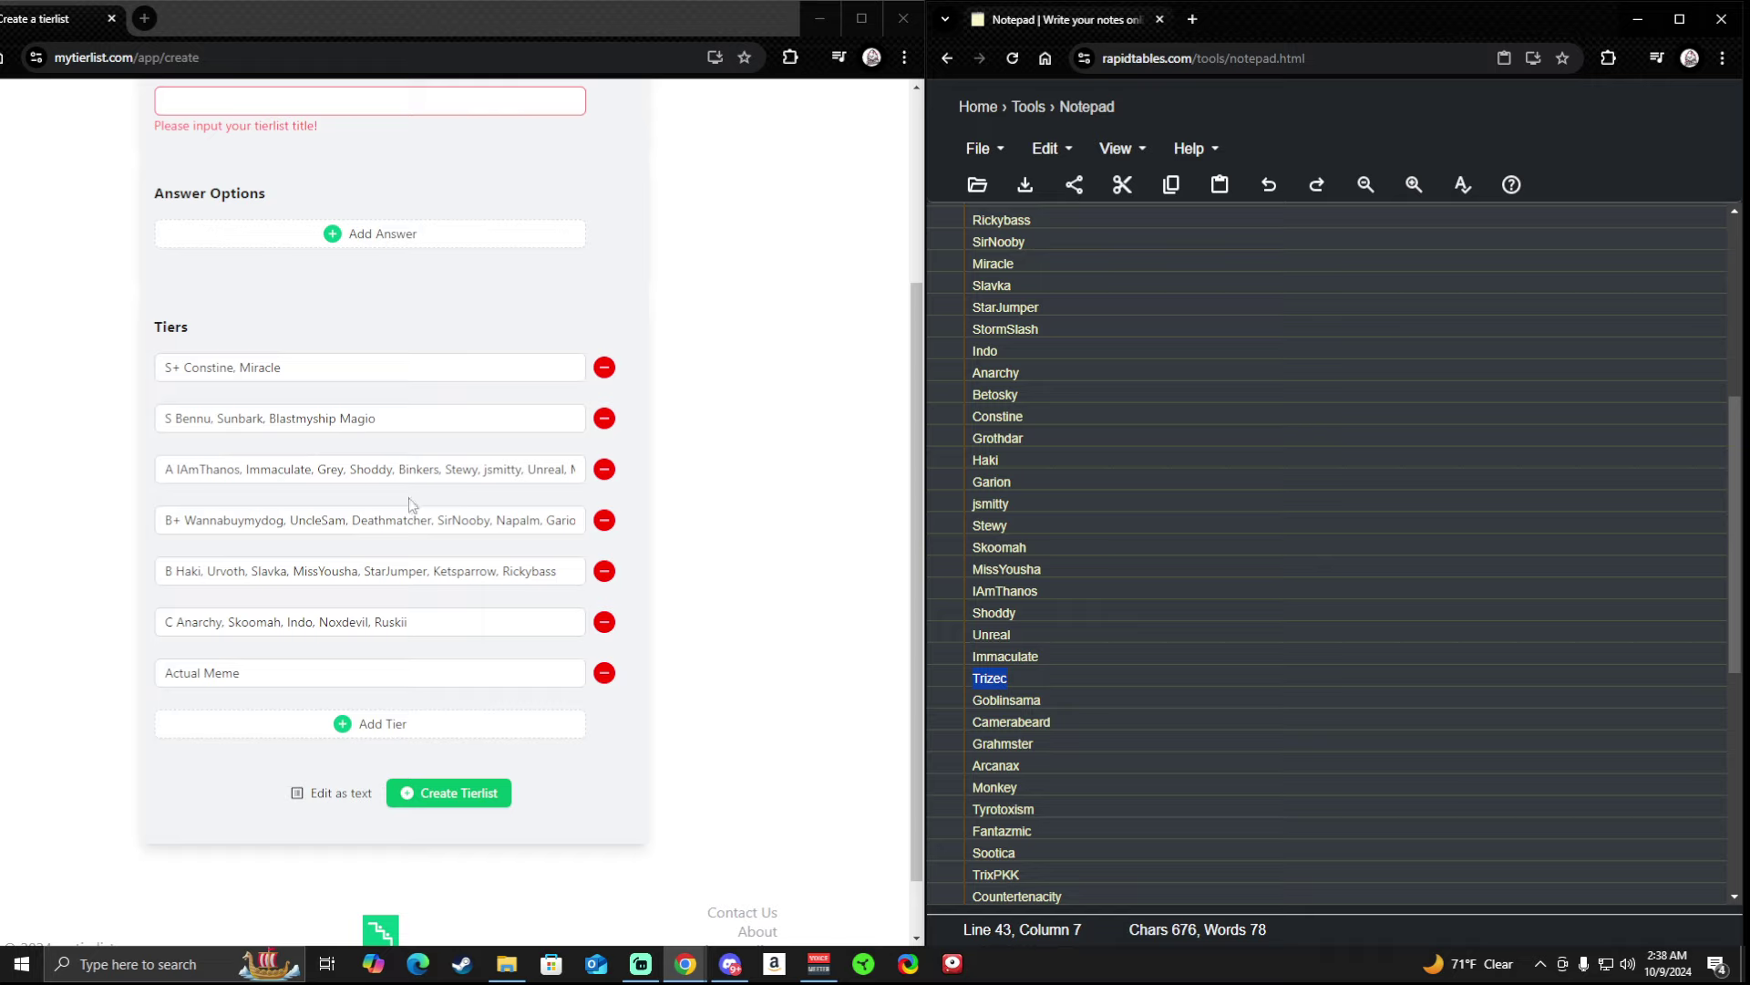
left_click(347, 473)
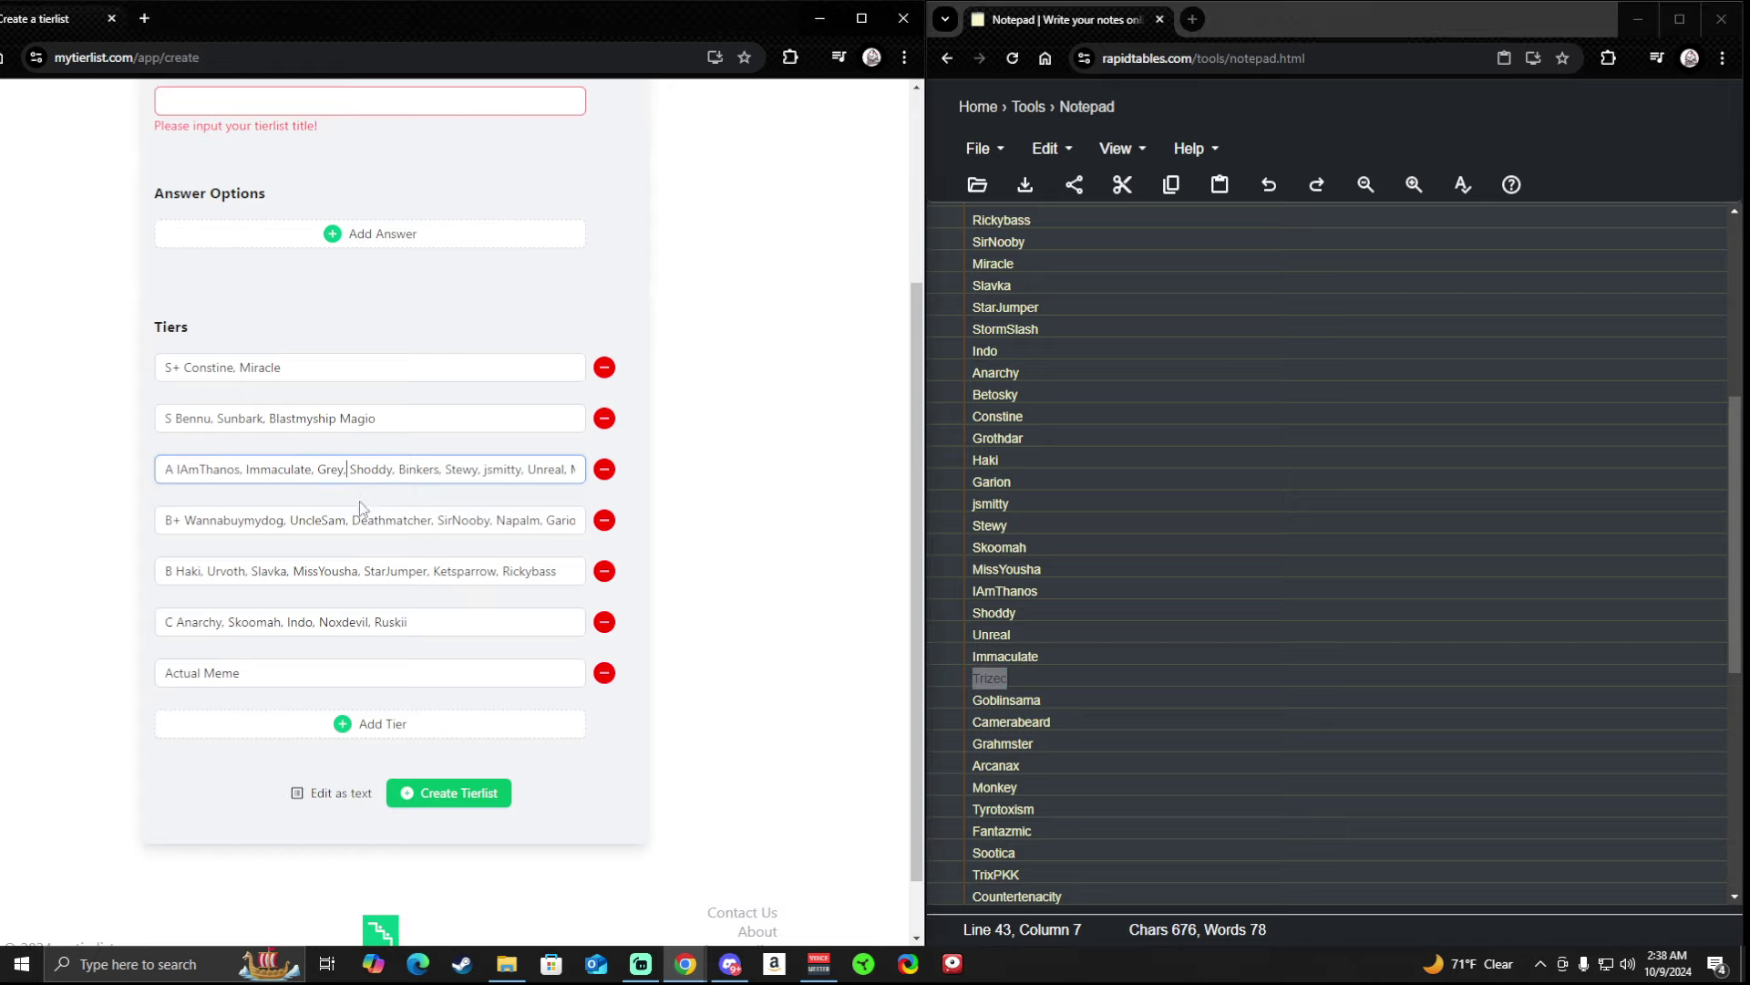
key("ctrl+v")
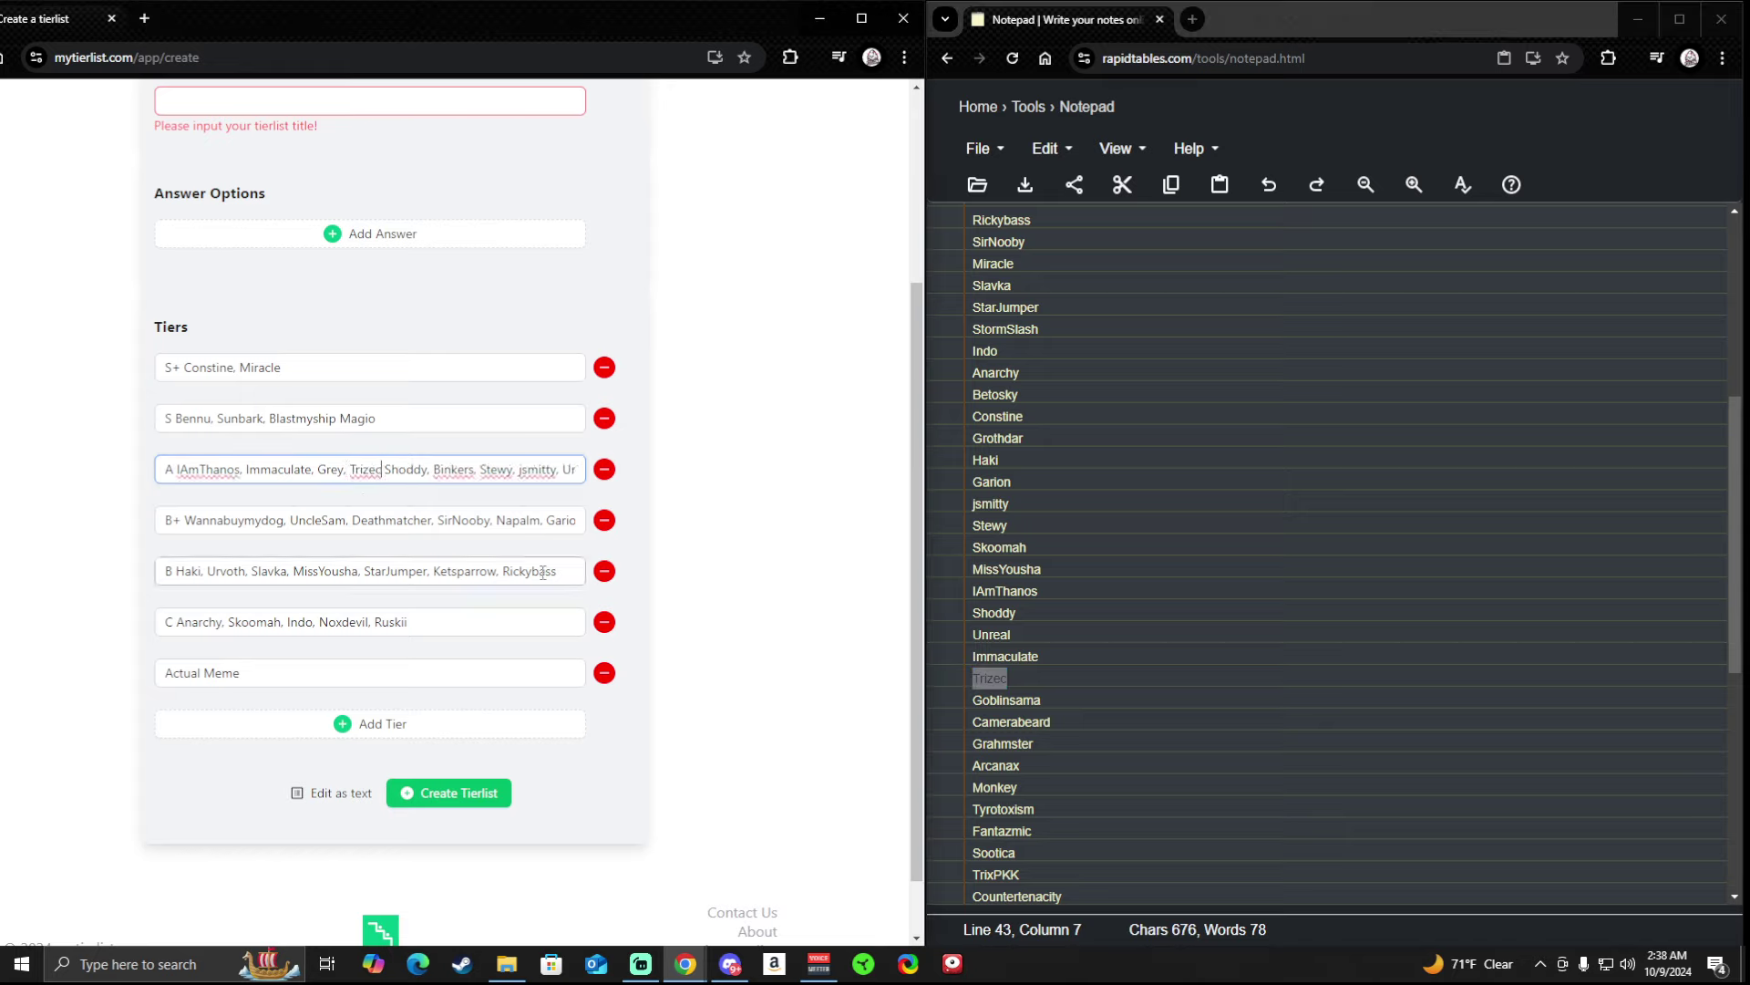
type(",")
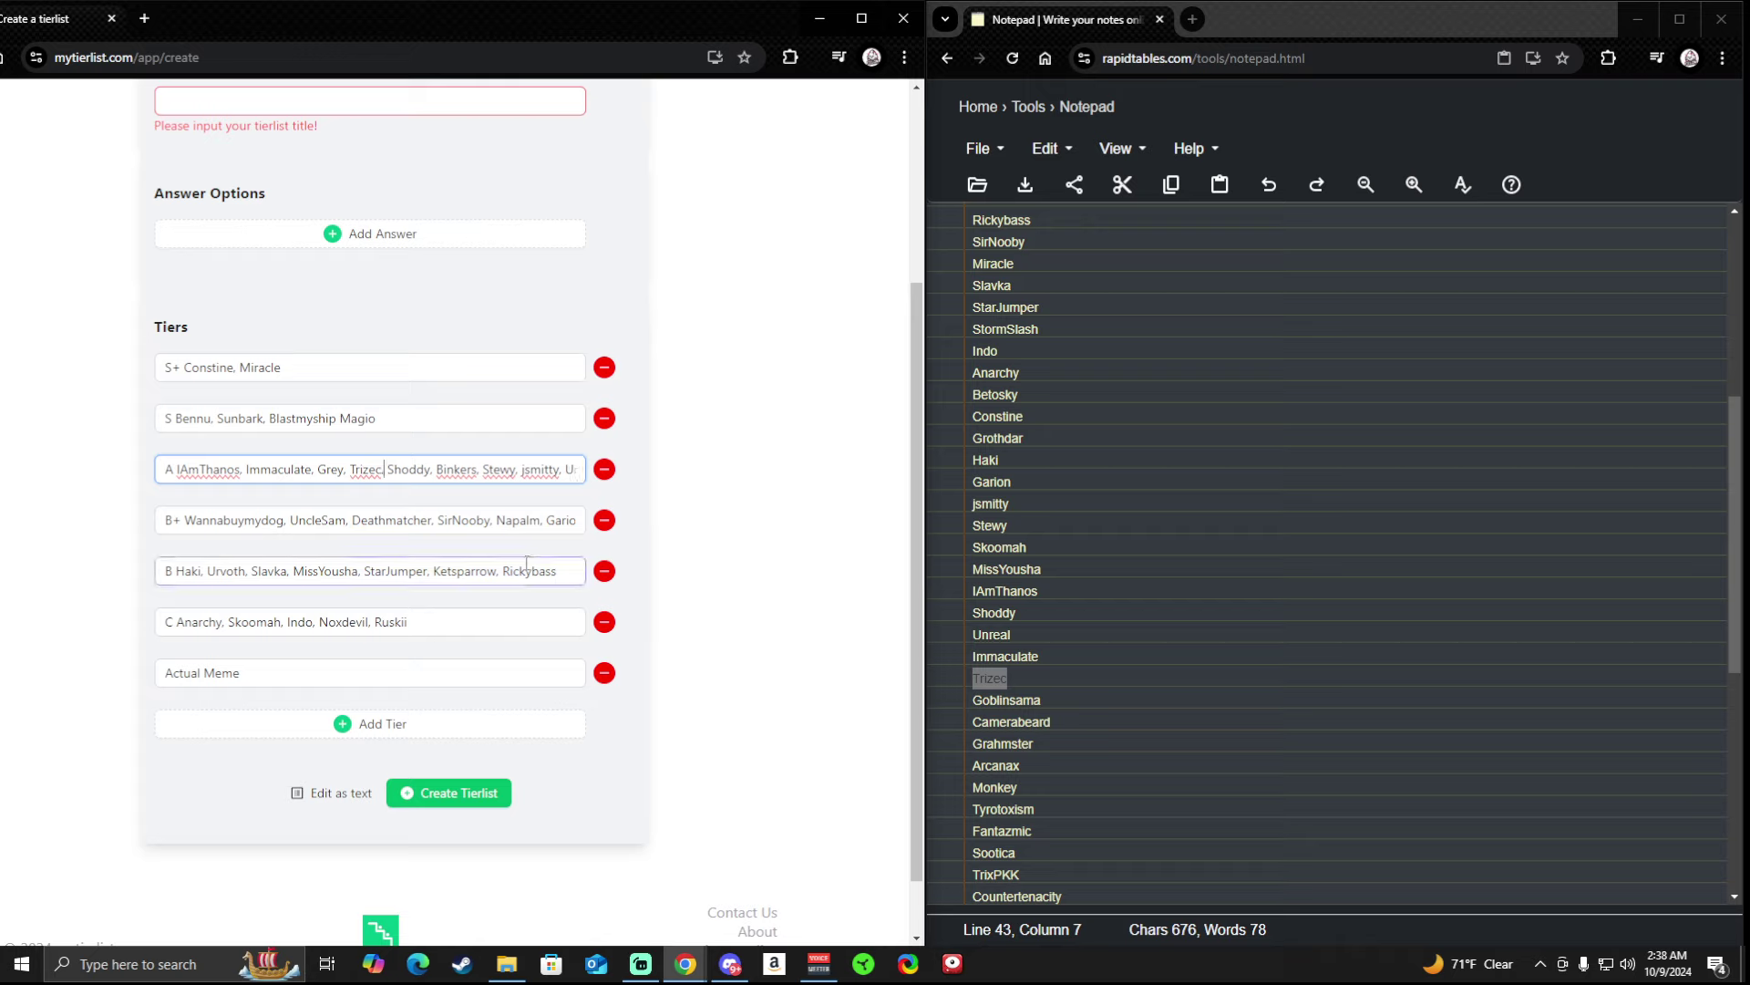
key("alt+Tab")
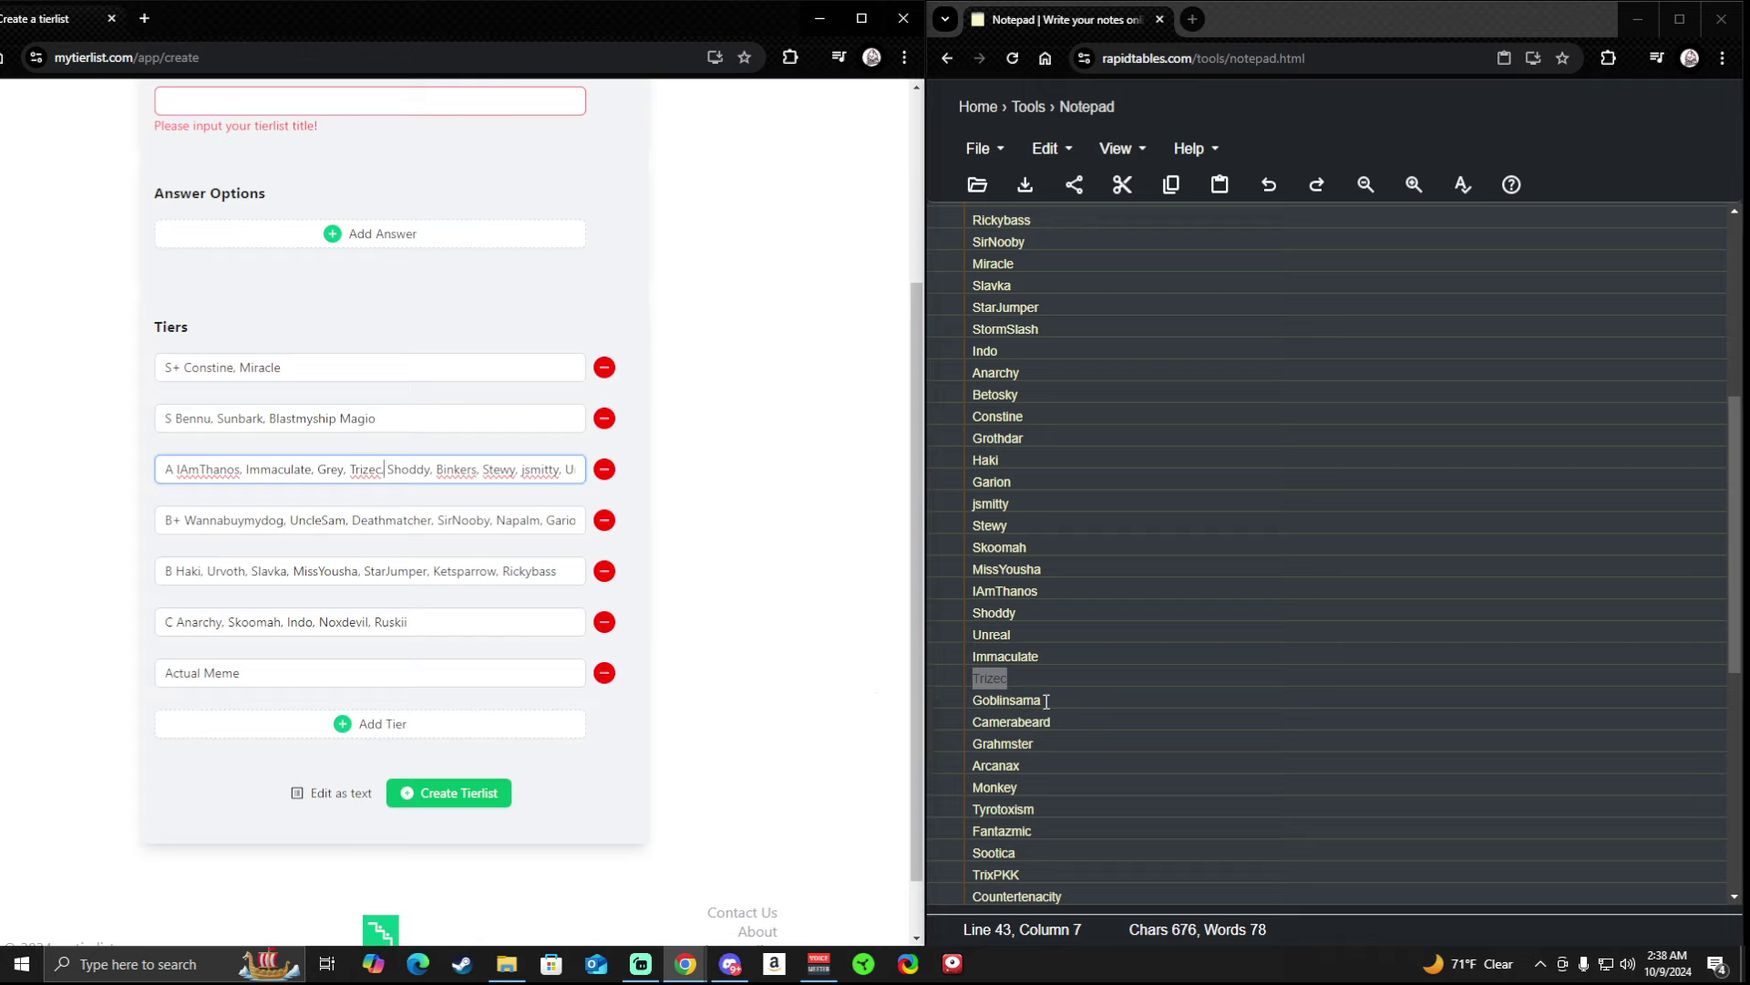
Copy Goblinsama from the notepad list and insert it between Grey and Trizec in the A tier, followed by a comma.
key("Down")
key("Home")
key("shift+End")
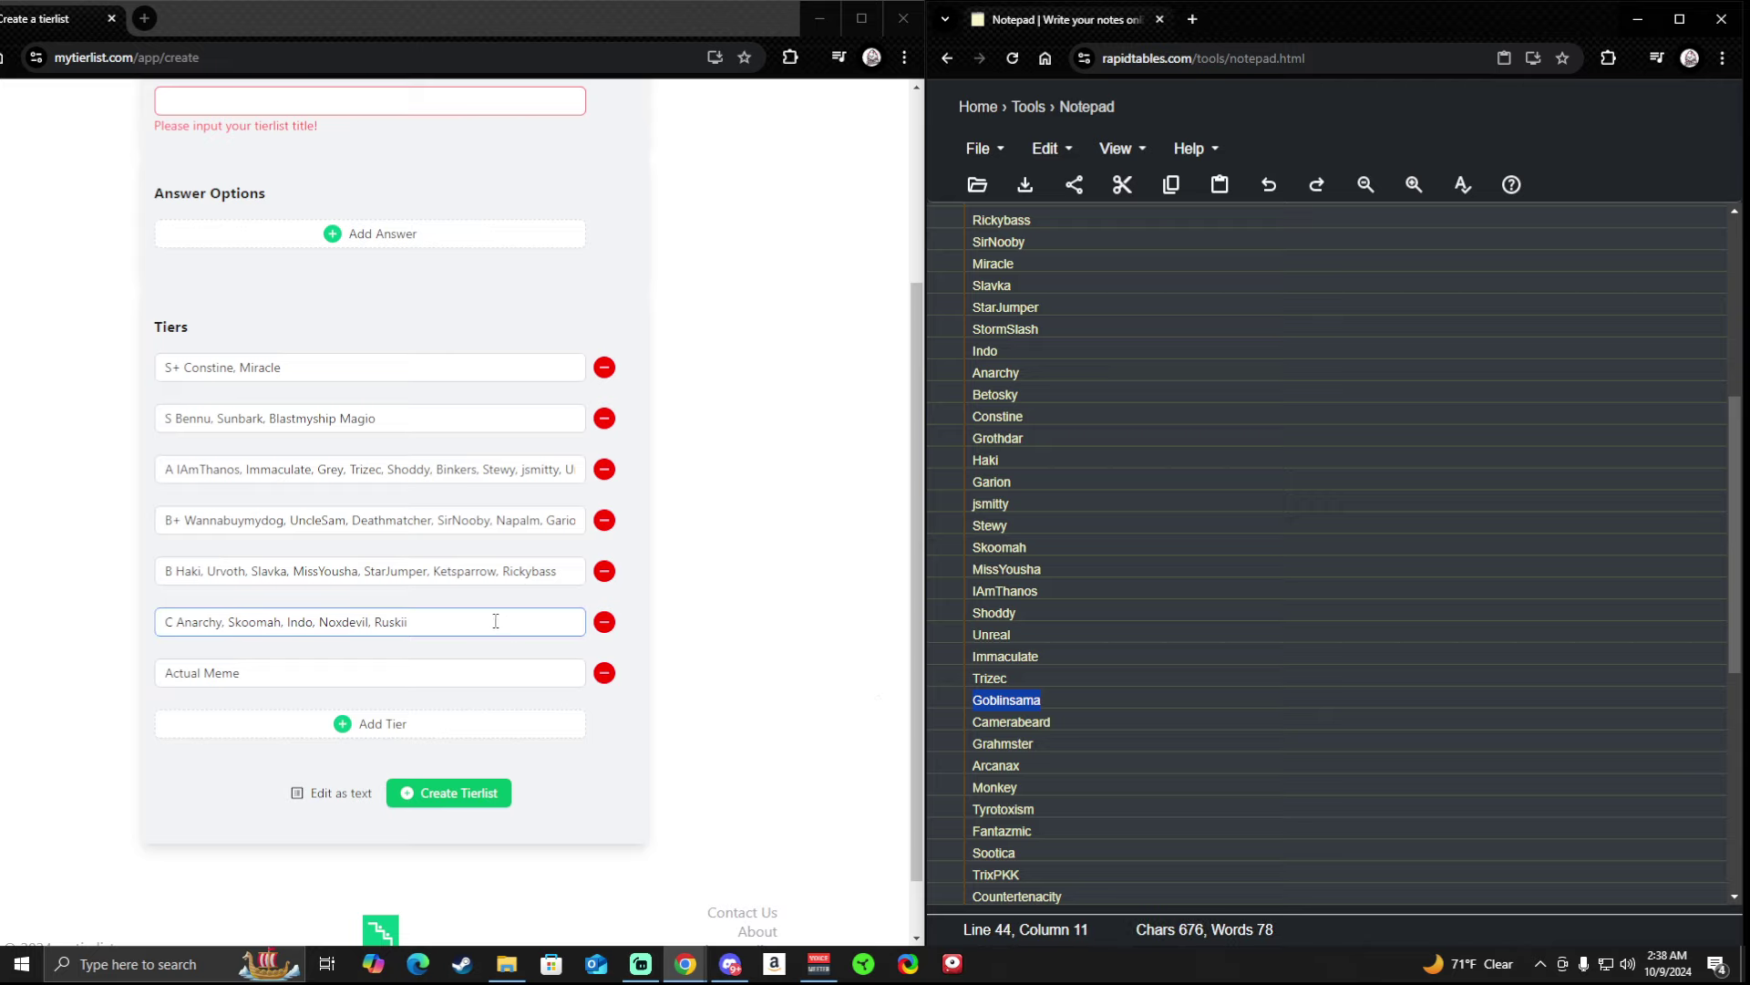
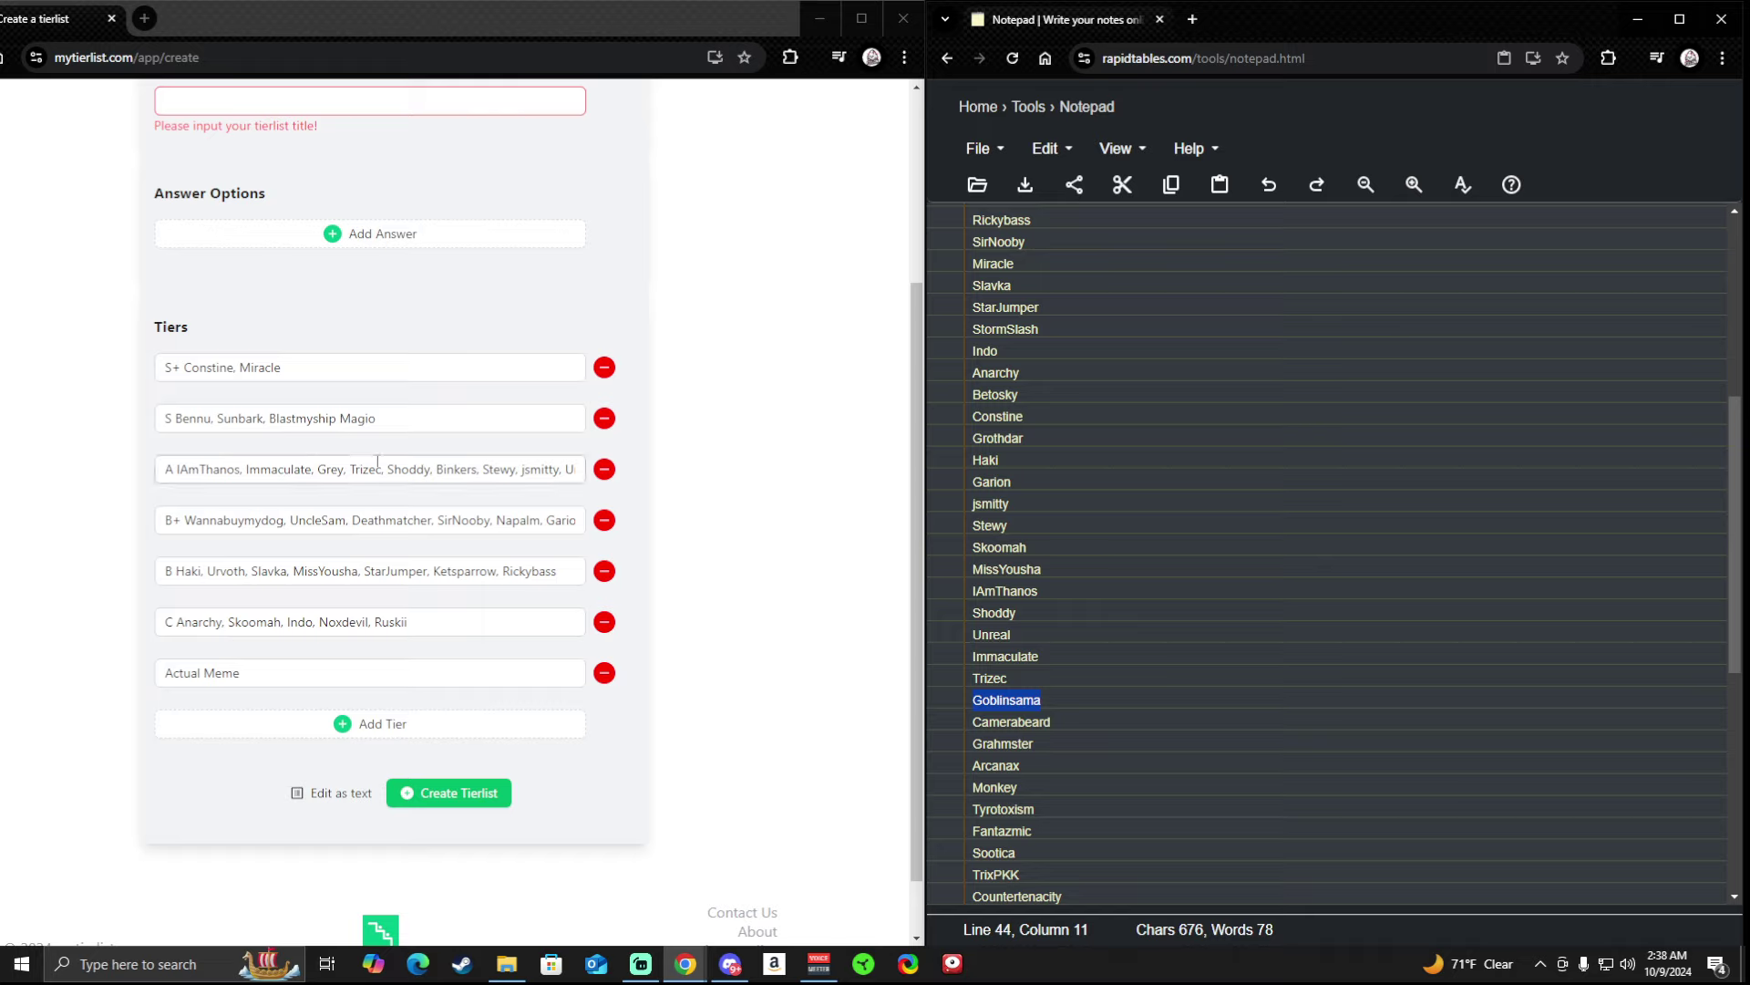
left_click(440, 473)
left_click(348, 472)
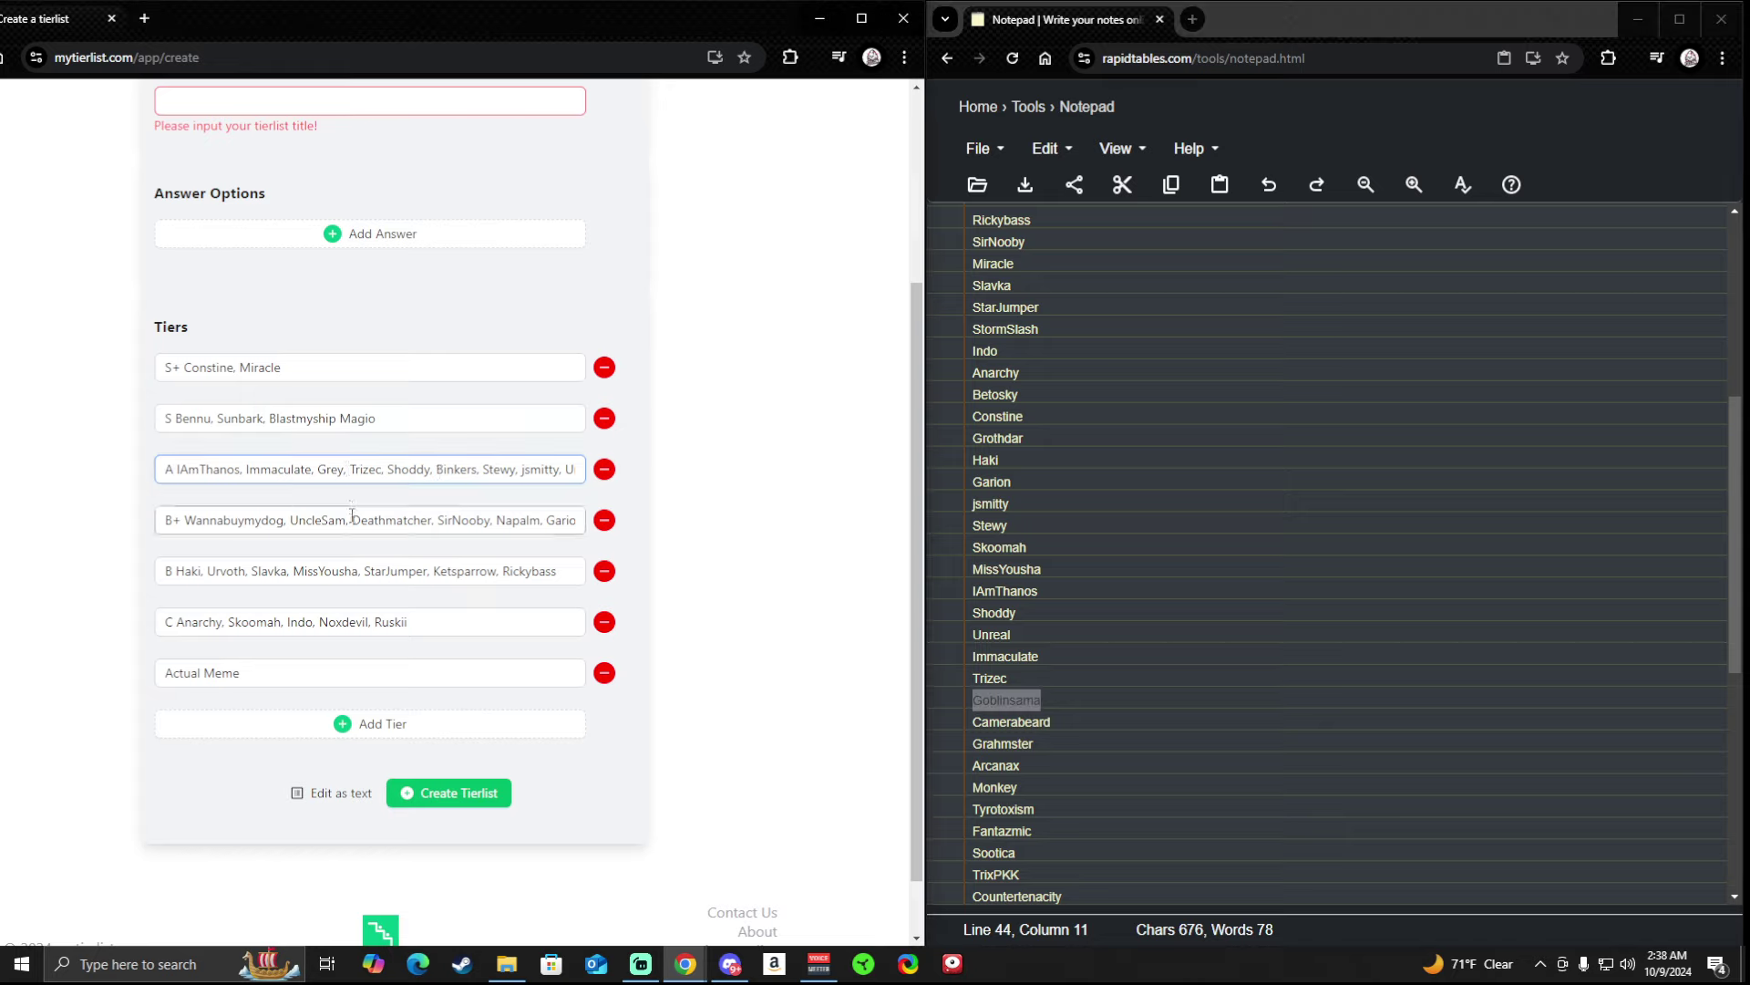
type("Goblinsama")
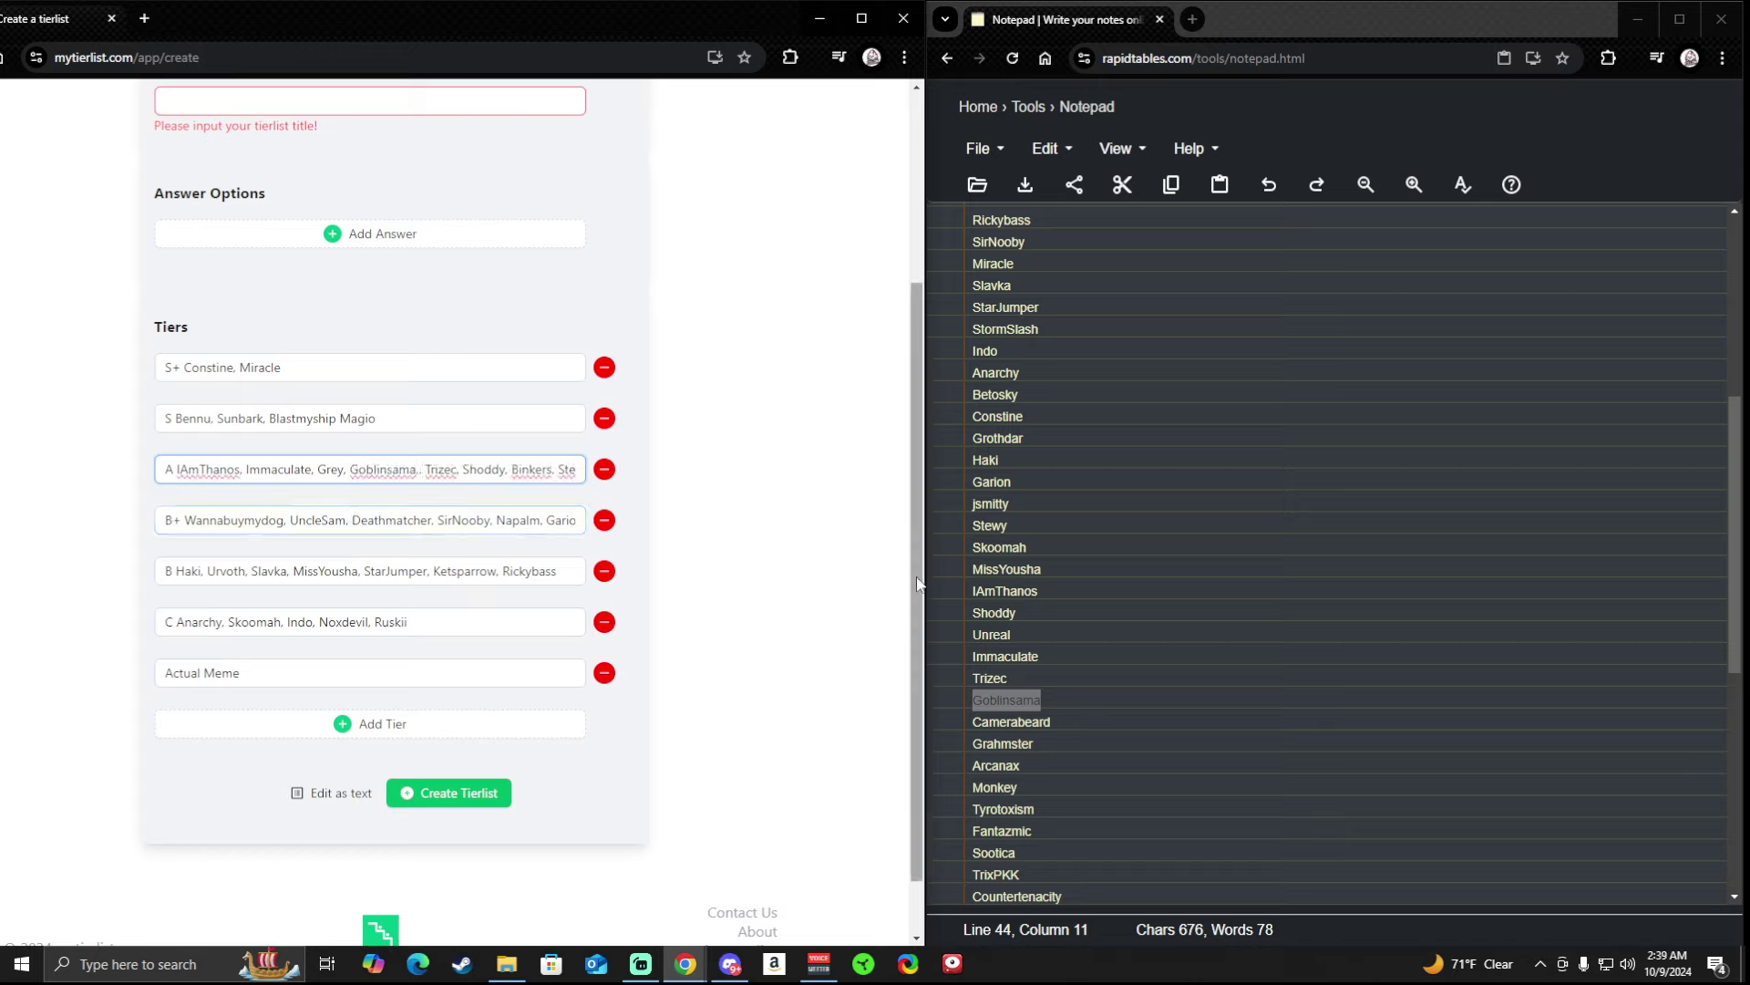
Copy Camerabeard from the notepad list and insert it between Binkers and Stewy in the A tier, followed by a comma.
double_click(1082, 722)
key("ctrl+c")
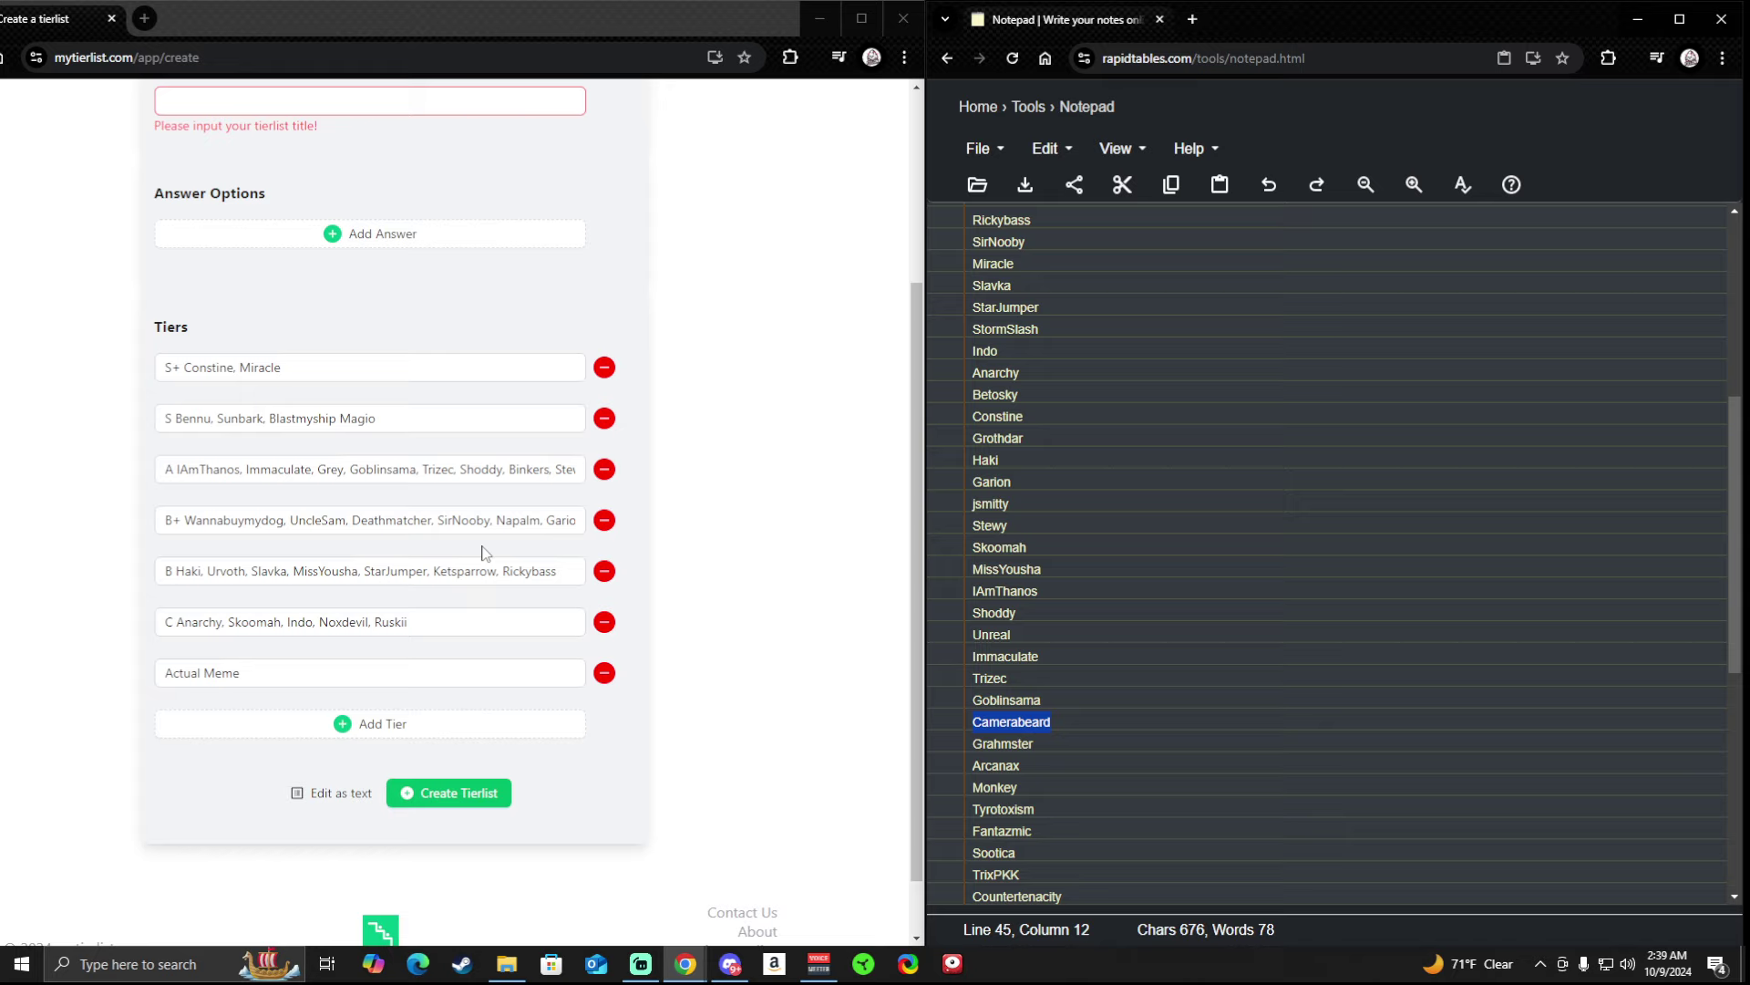
left_click(525, 470)
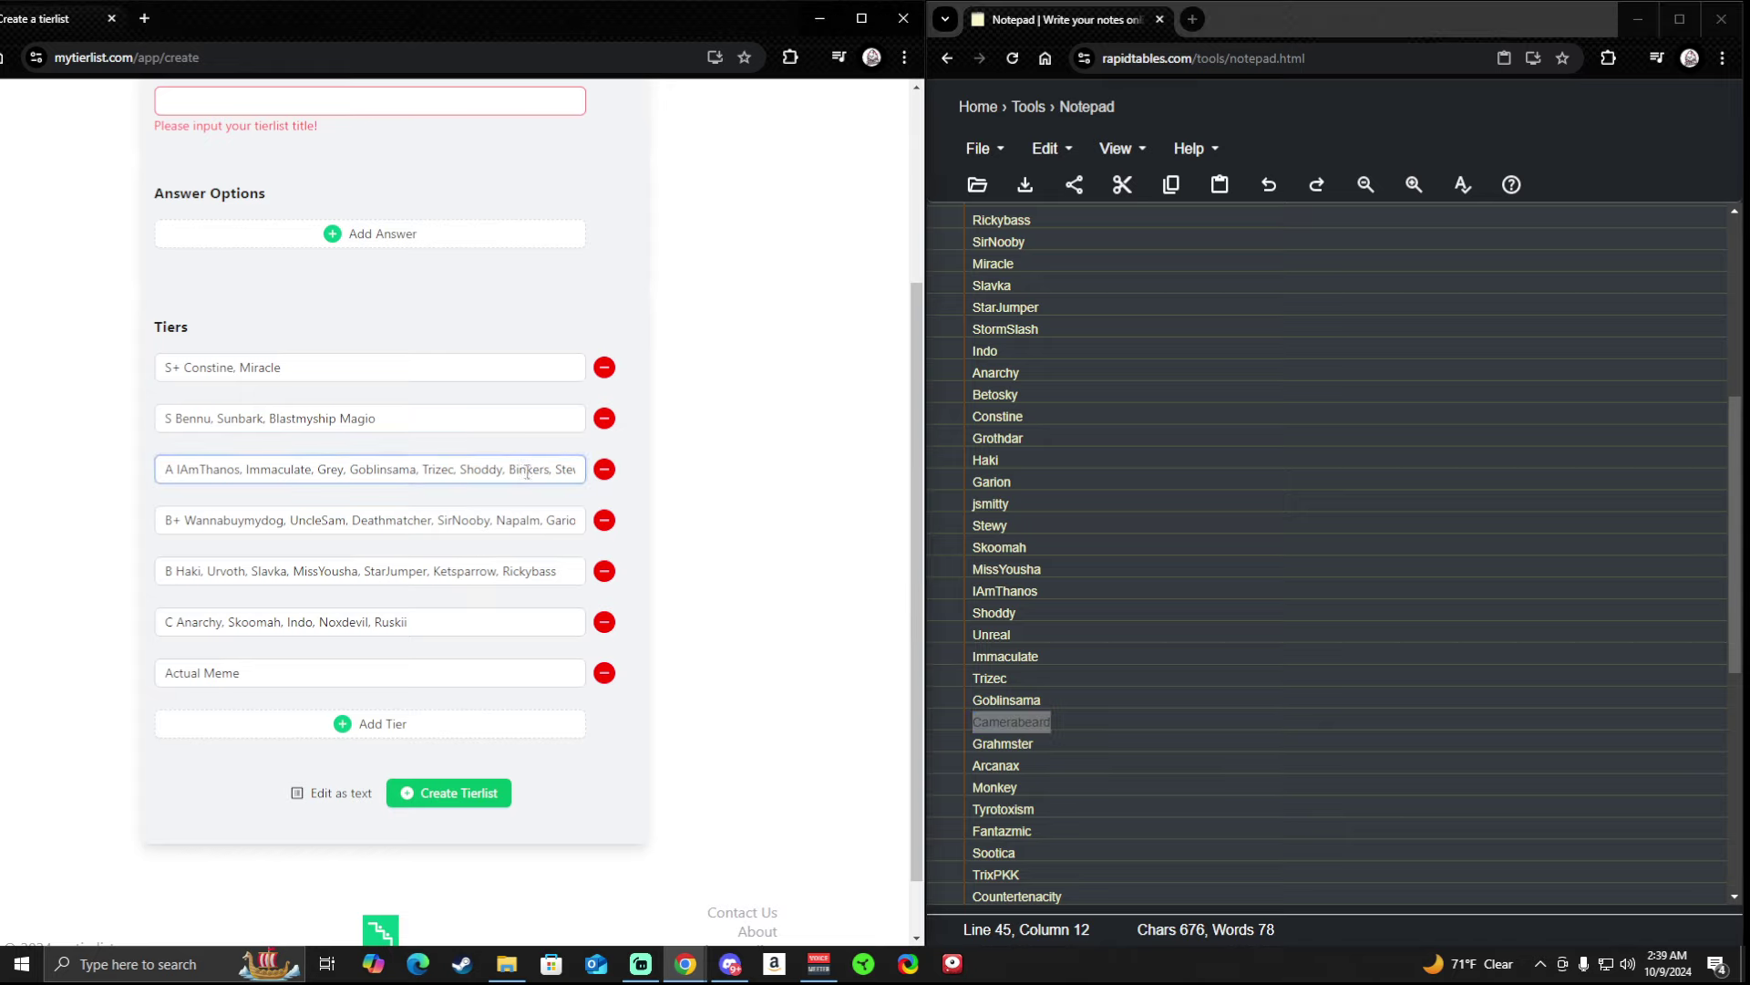
key("Right")
key("Right")
key("Right")
key("Right")
key("Right")
key("Right")
key("Right")
key("Right")
key("Right")
key("Right")
key("Right")
key("Right")
key("Right")
key("Right")
key("Right")
key("Right")
key("Right")
key("Right")
key("Right")
key("Right")
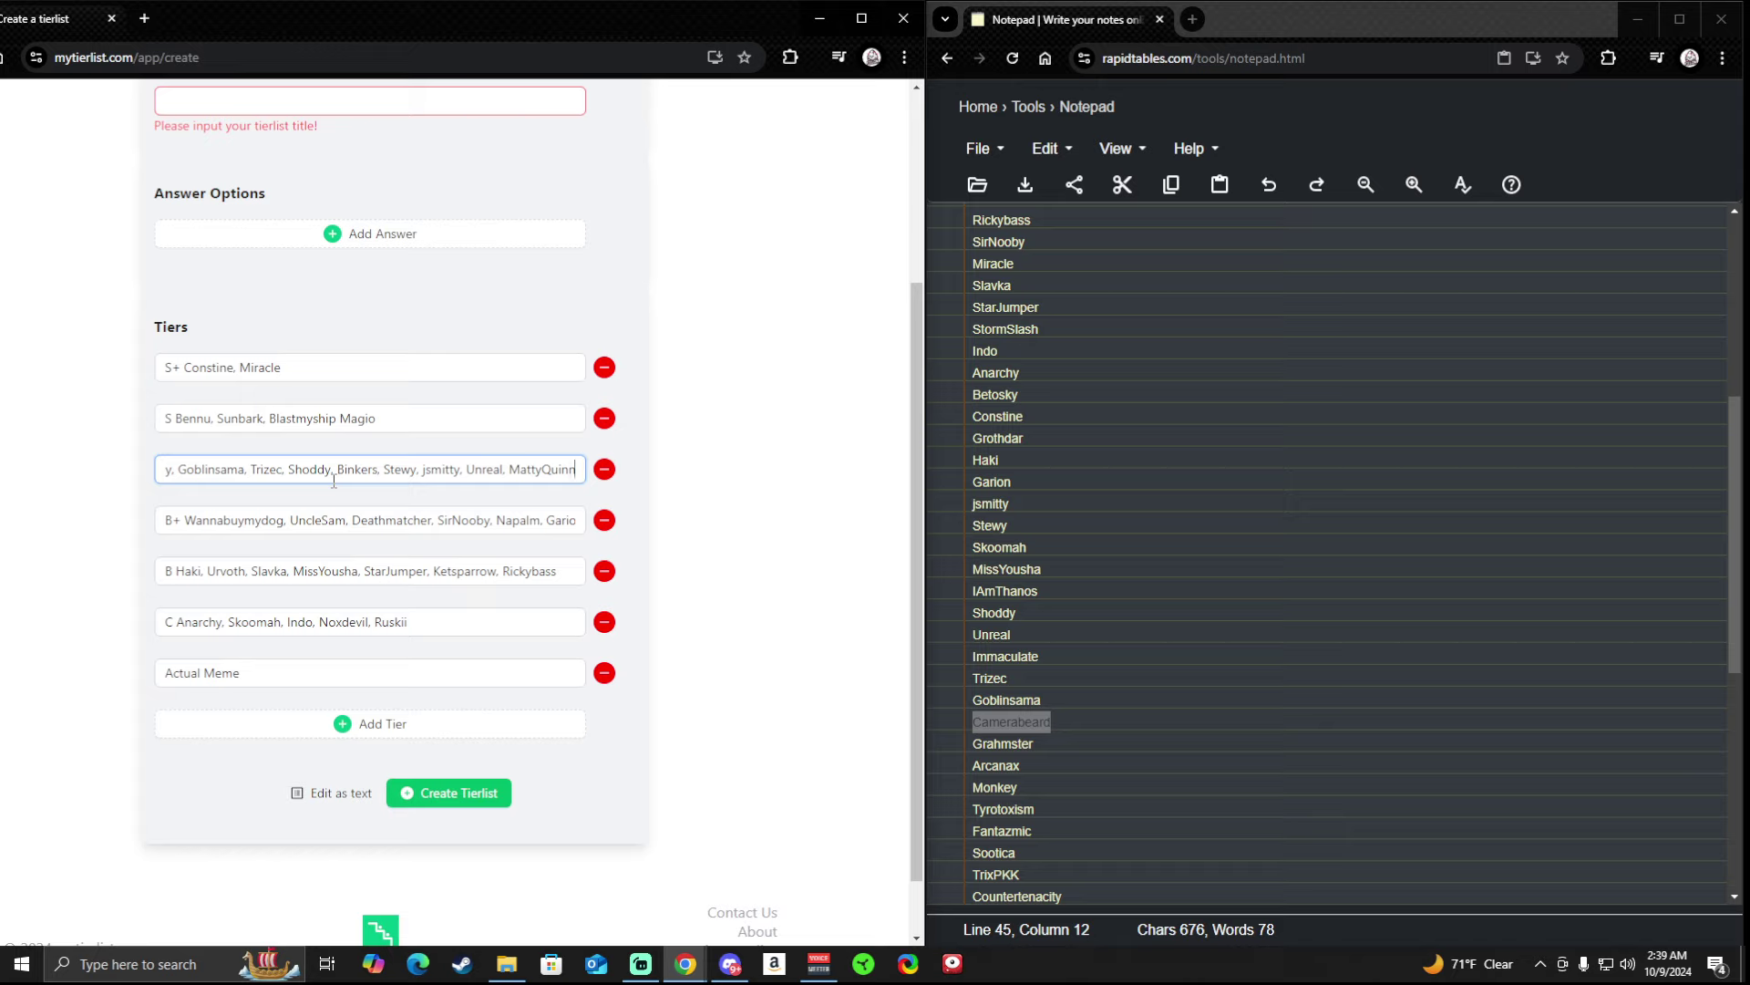
left_click(380, 468)
key("ctrl+v")
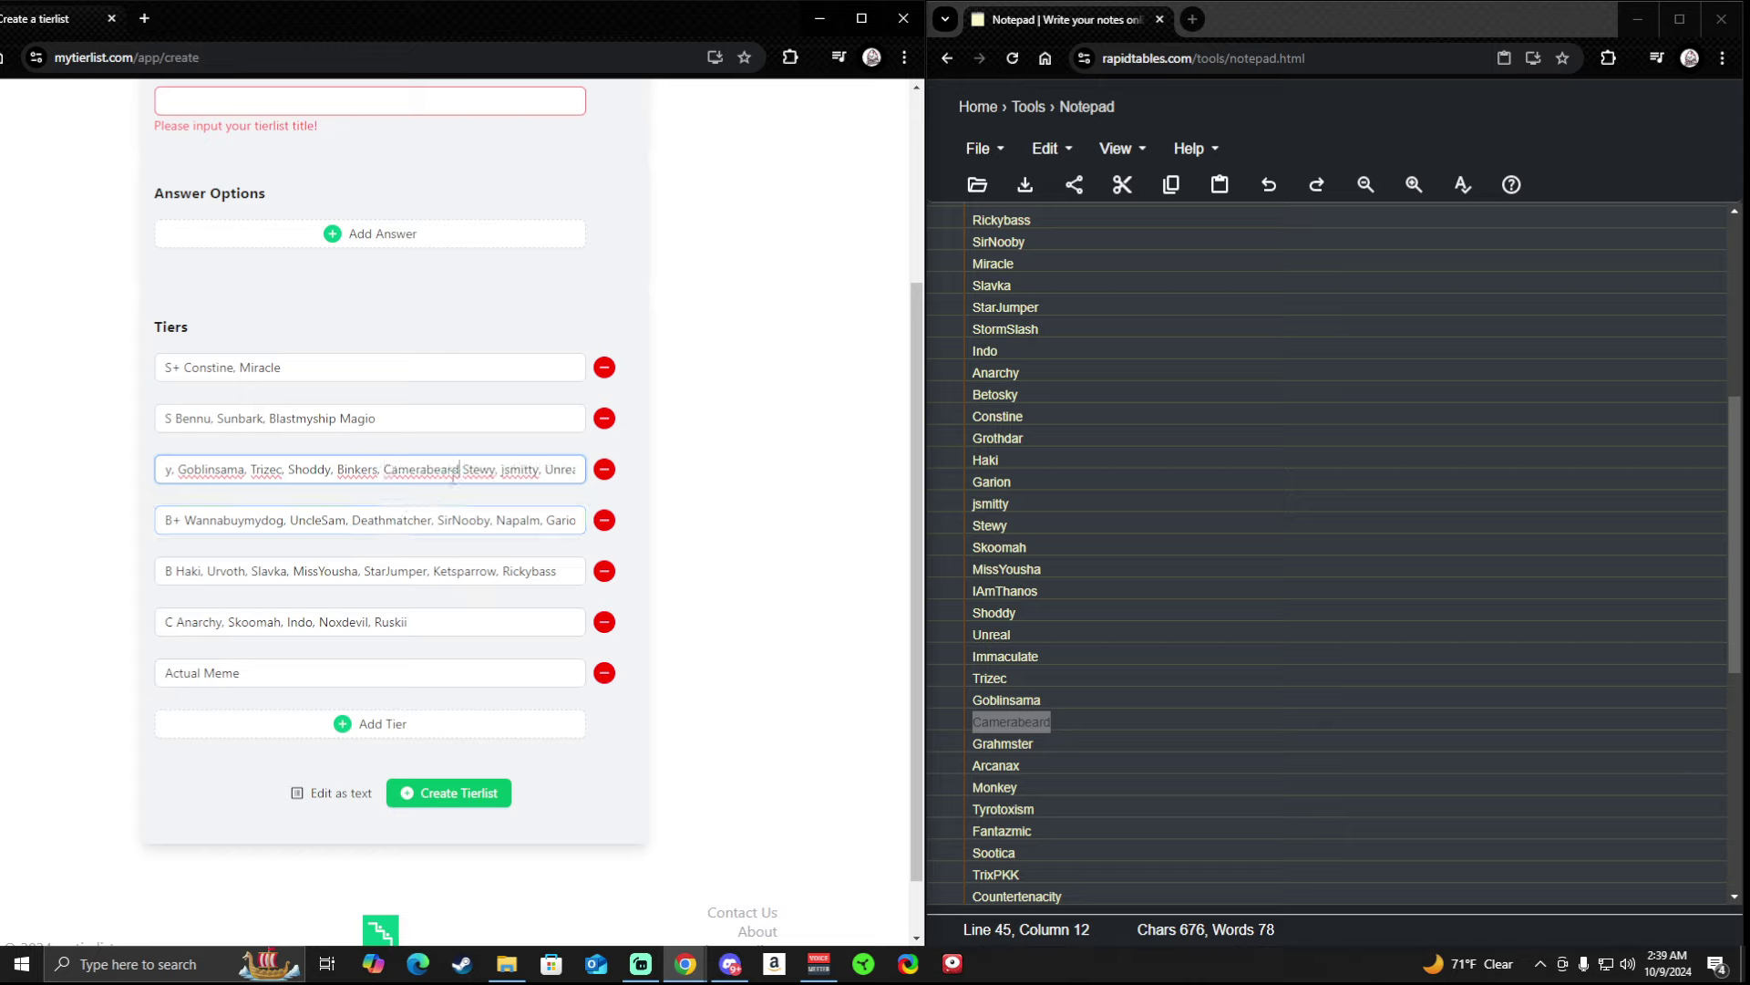
type(",")
Copy Grahmster from the notepad list and insert it before Bennu at the start of the S tier, followed by a comma.
left_click(1057, 743)
left_click_drag(1058, 743, 914, 746)
key("ctrl+c")
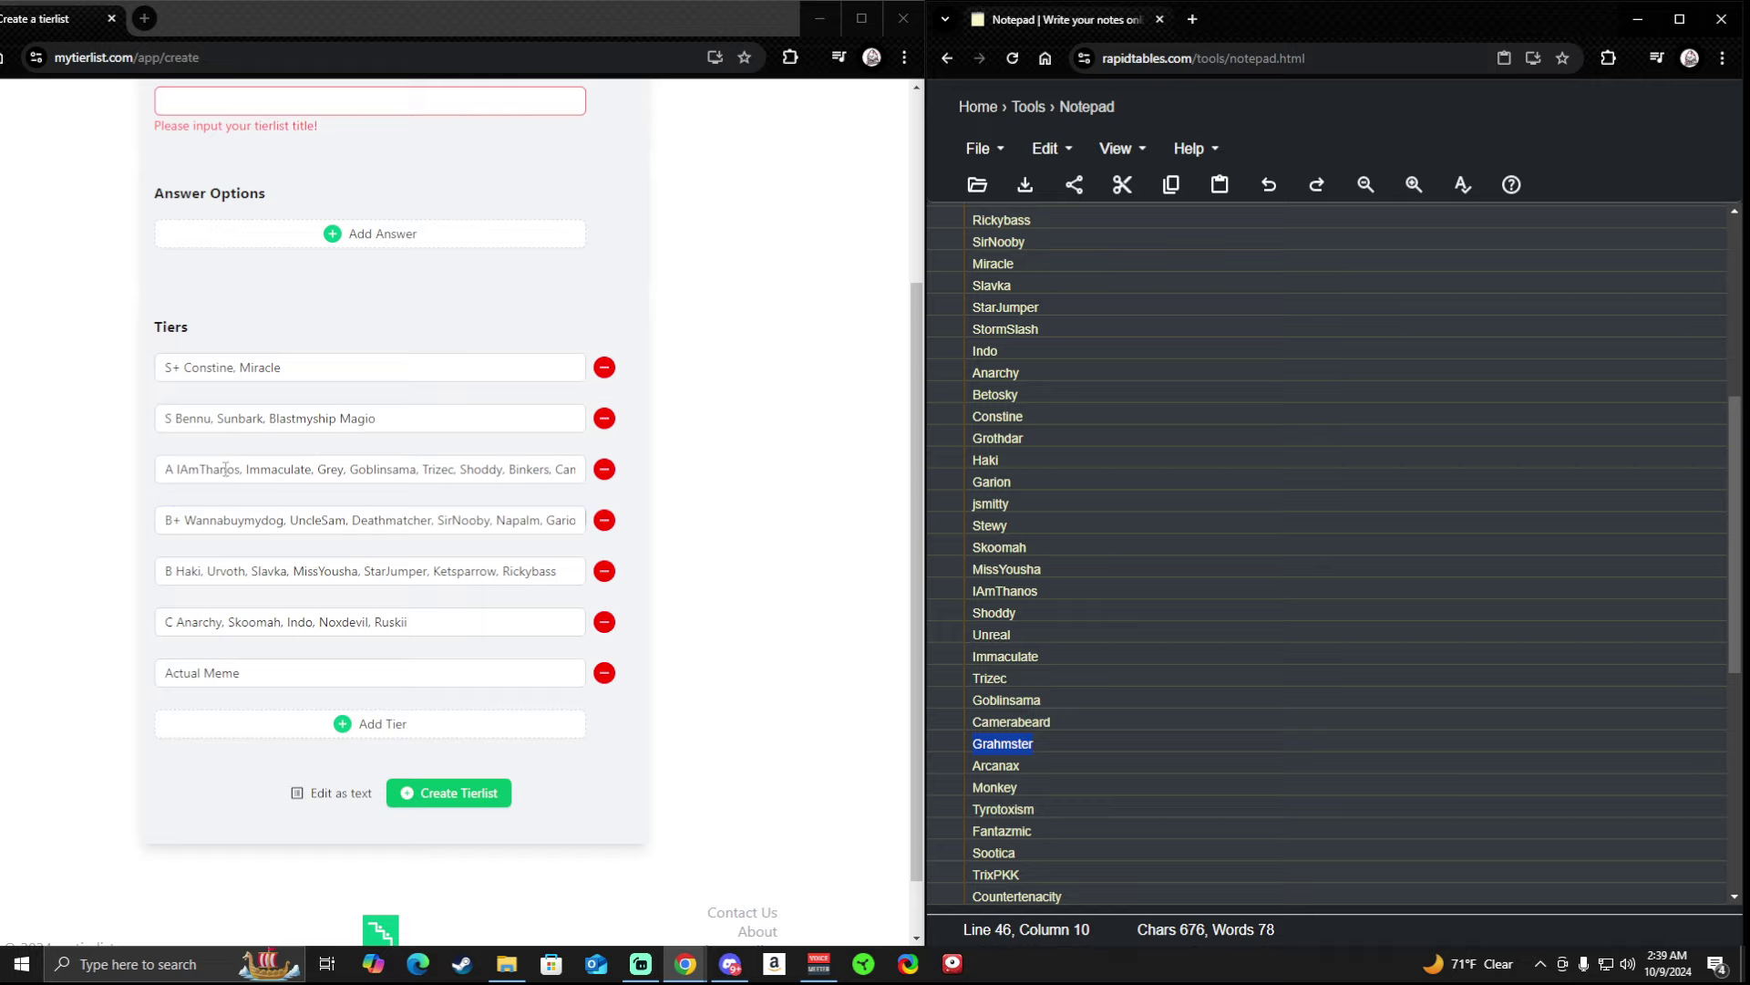
left_click(169, 418)
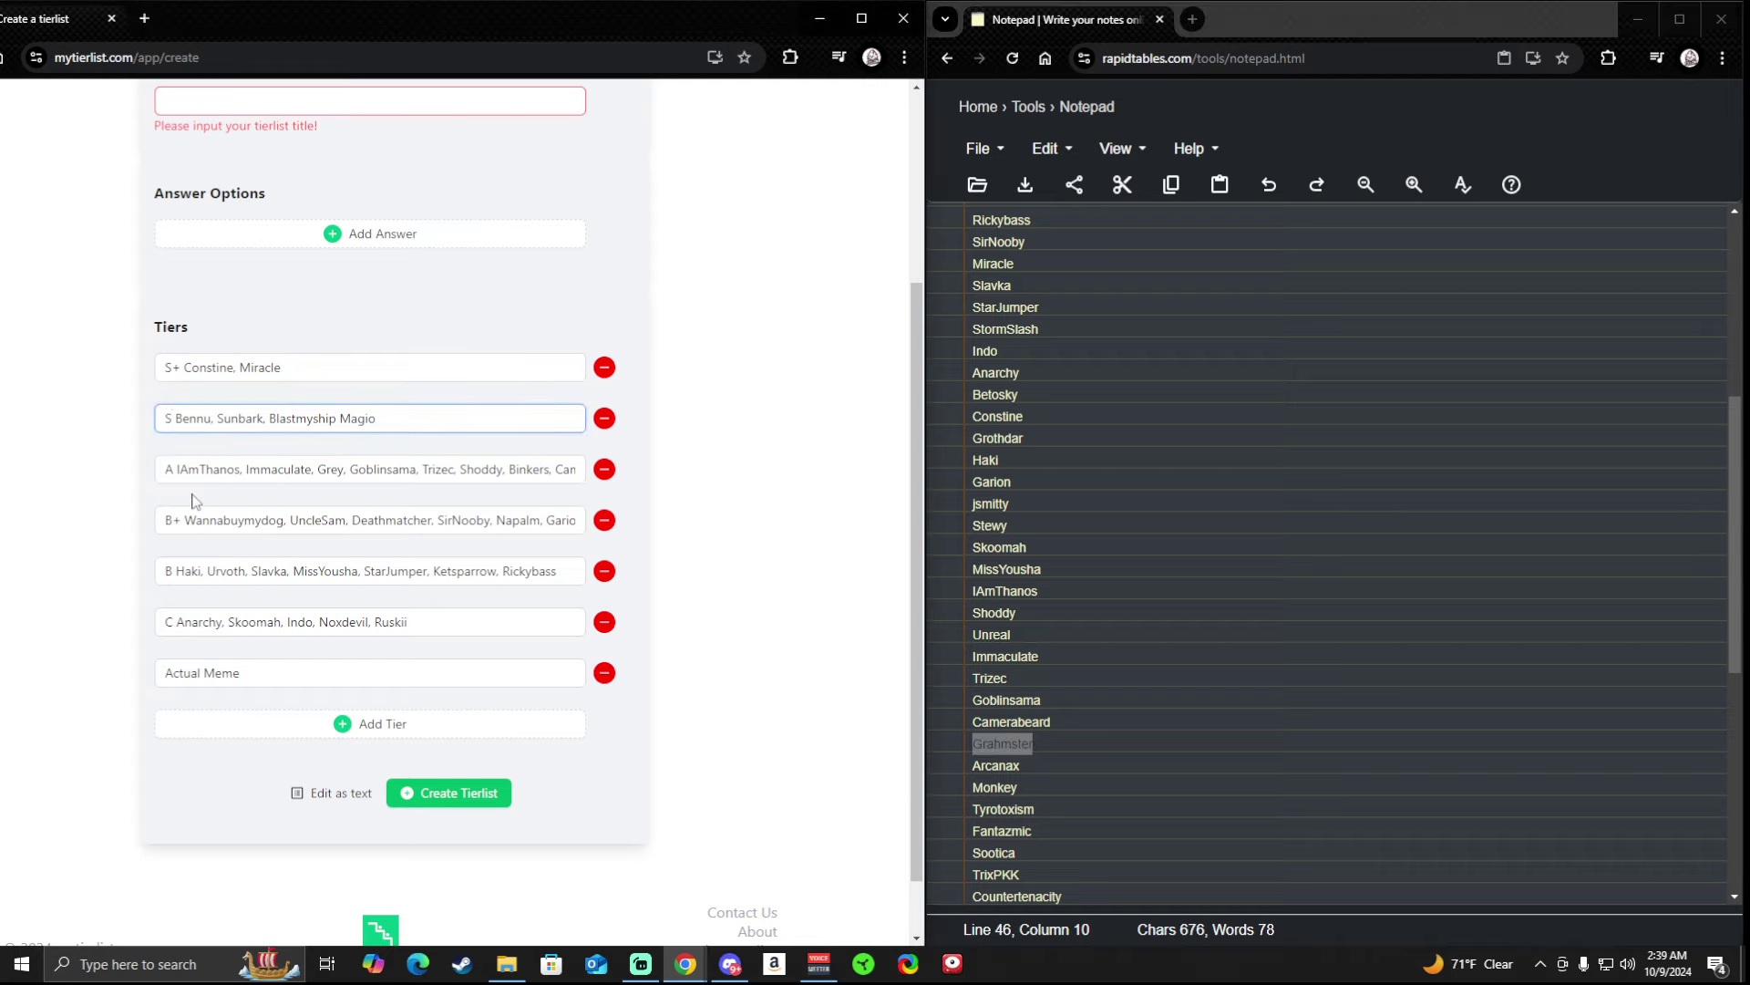
key("ctrl+v")
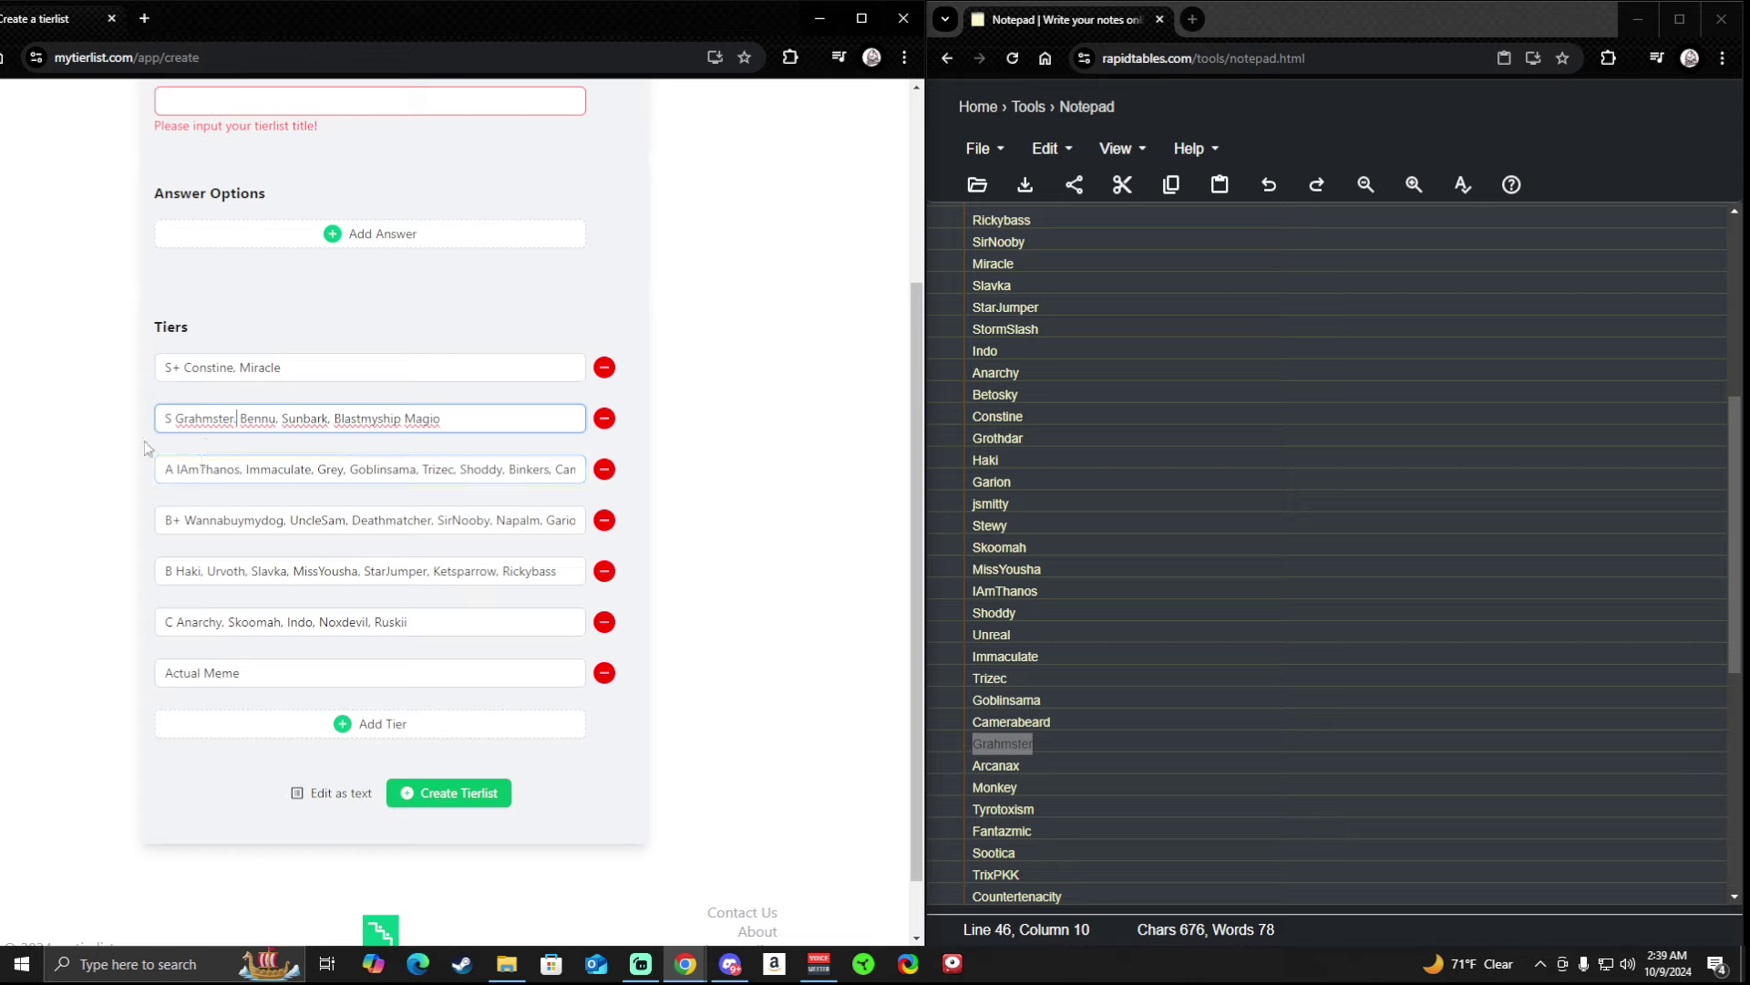
type(",")
Copy Arcanax from the notepad list and insert it between Blastmyship and Magio in the S tier, separated by commas.
left_click_drag(1026, 771, 957, 770)
key("ctrl+c")
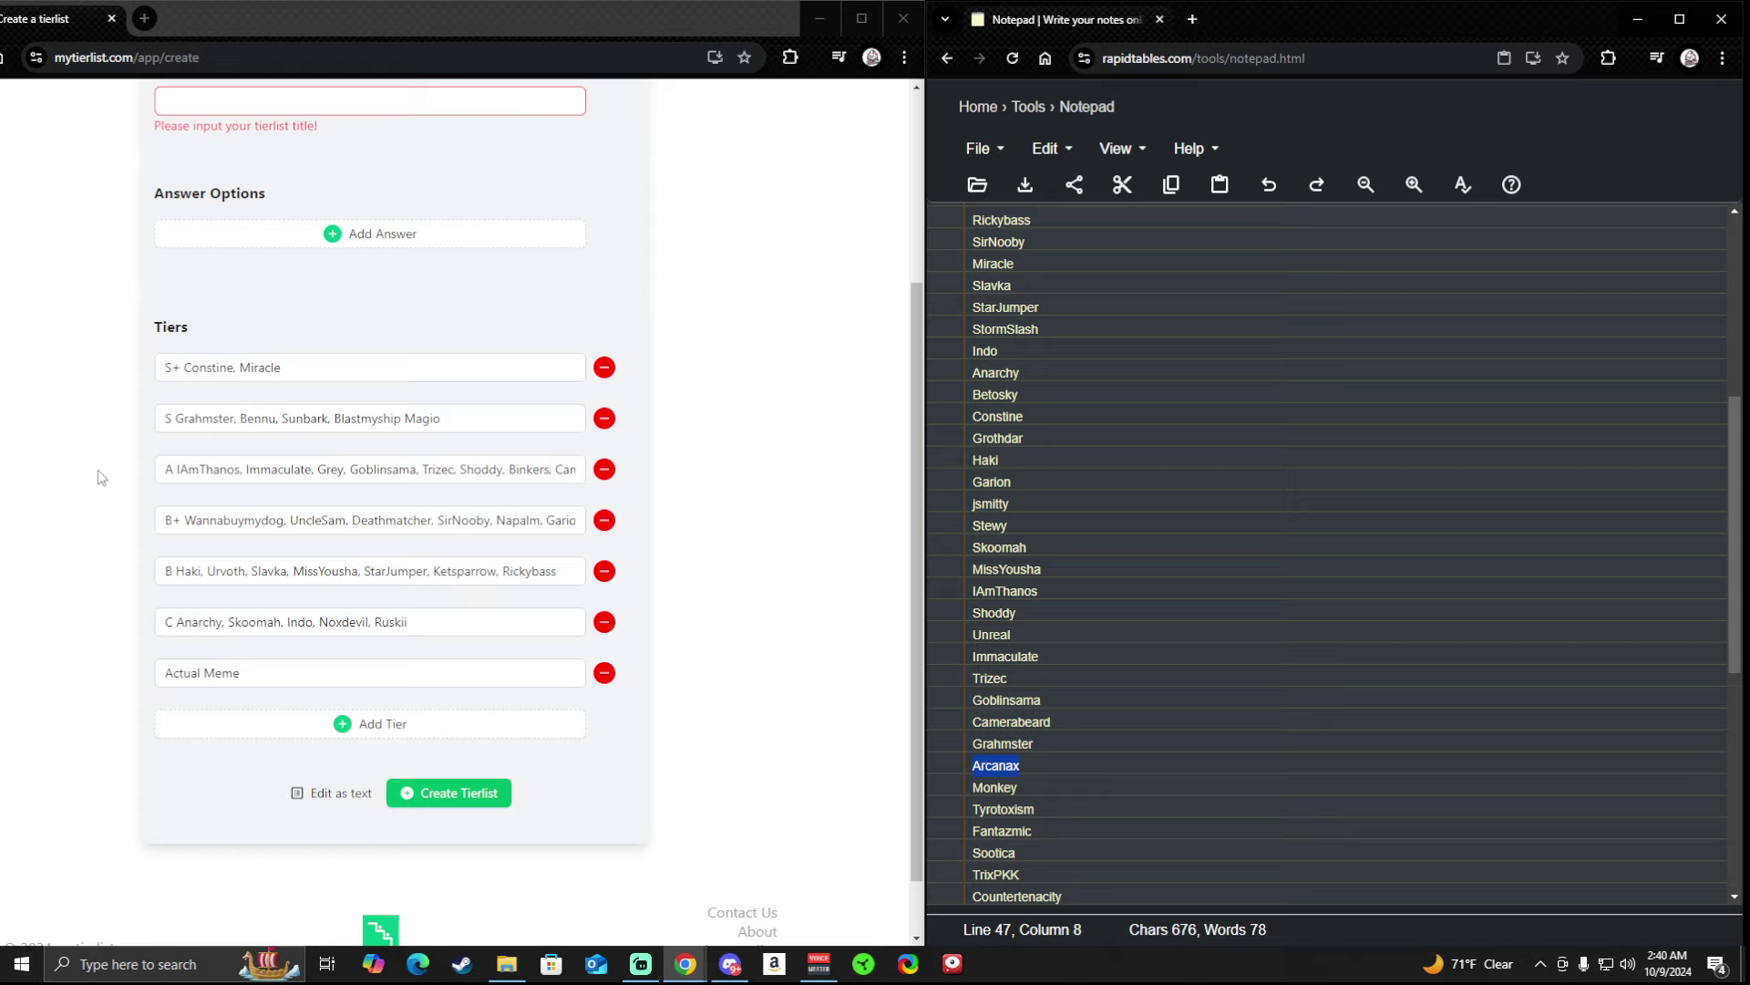
left_click(401, 417)
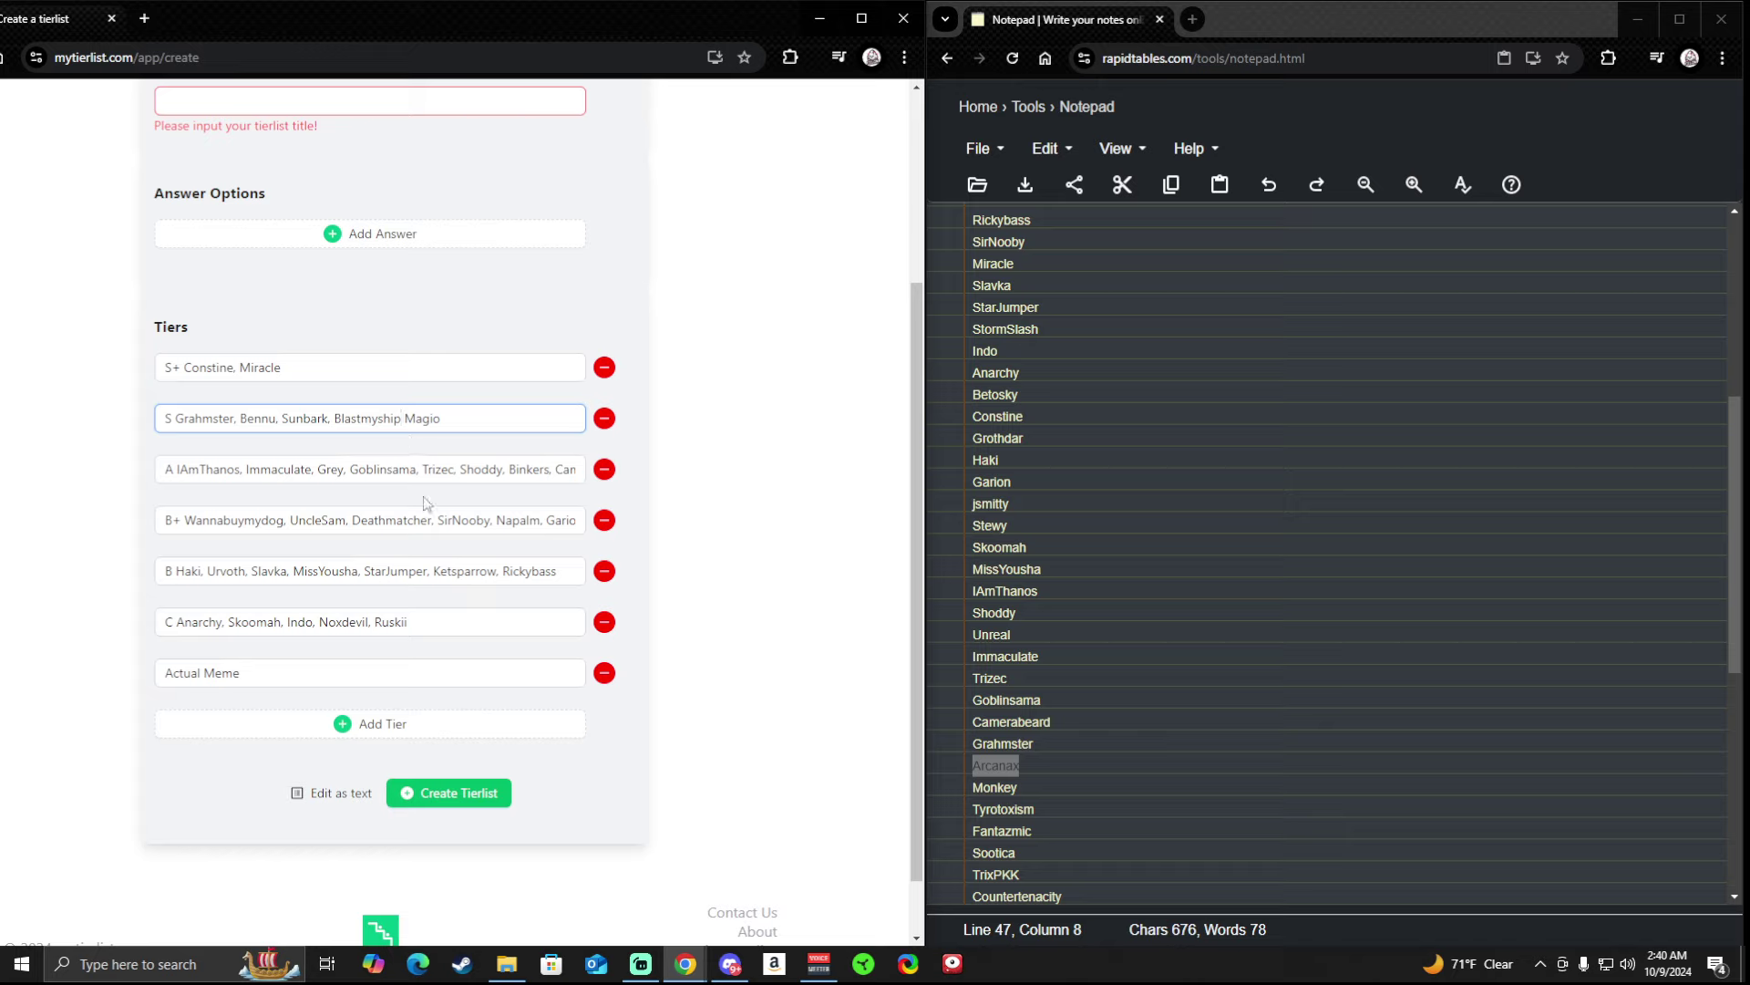
type(",")
key("ctrl+v")
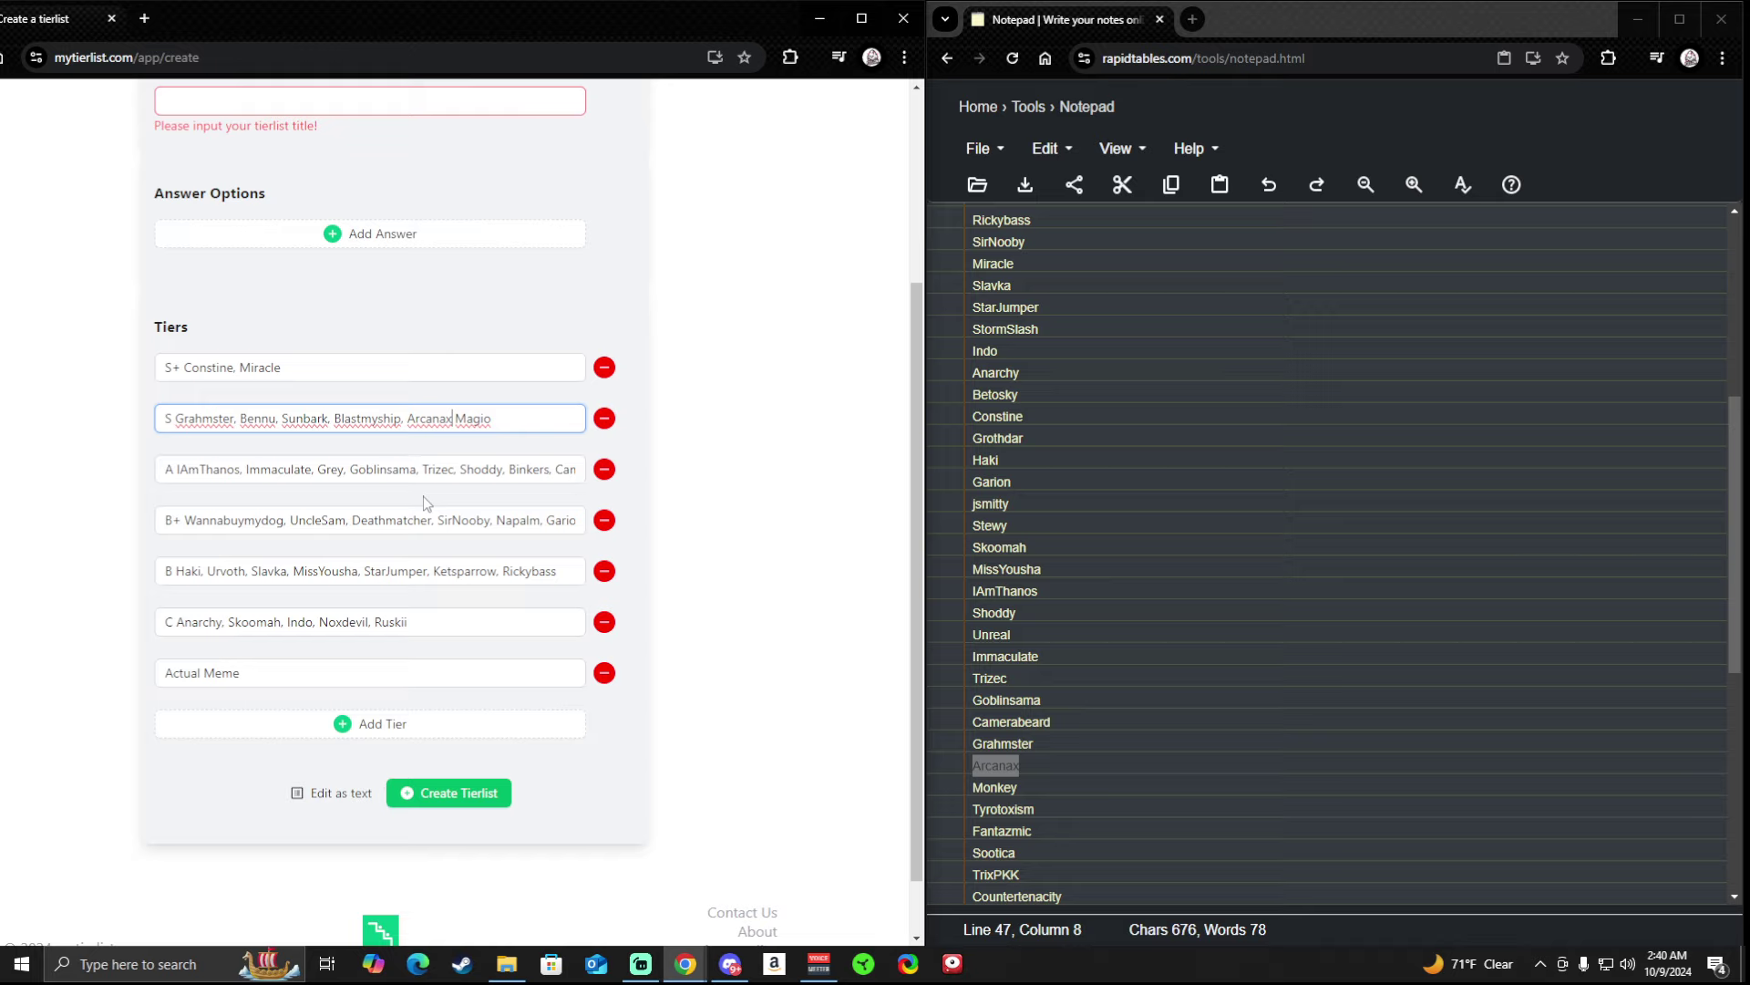
type(",")
Copy Monkey from the notepad list and insert it between Arcanax and Magio in the S tier, followed by a comma.
scroll(1039, 696, "down", 1)
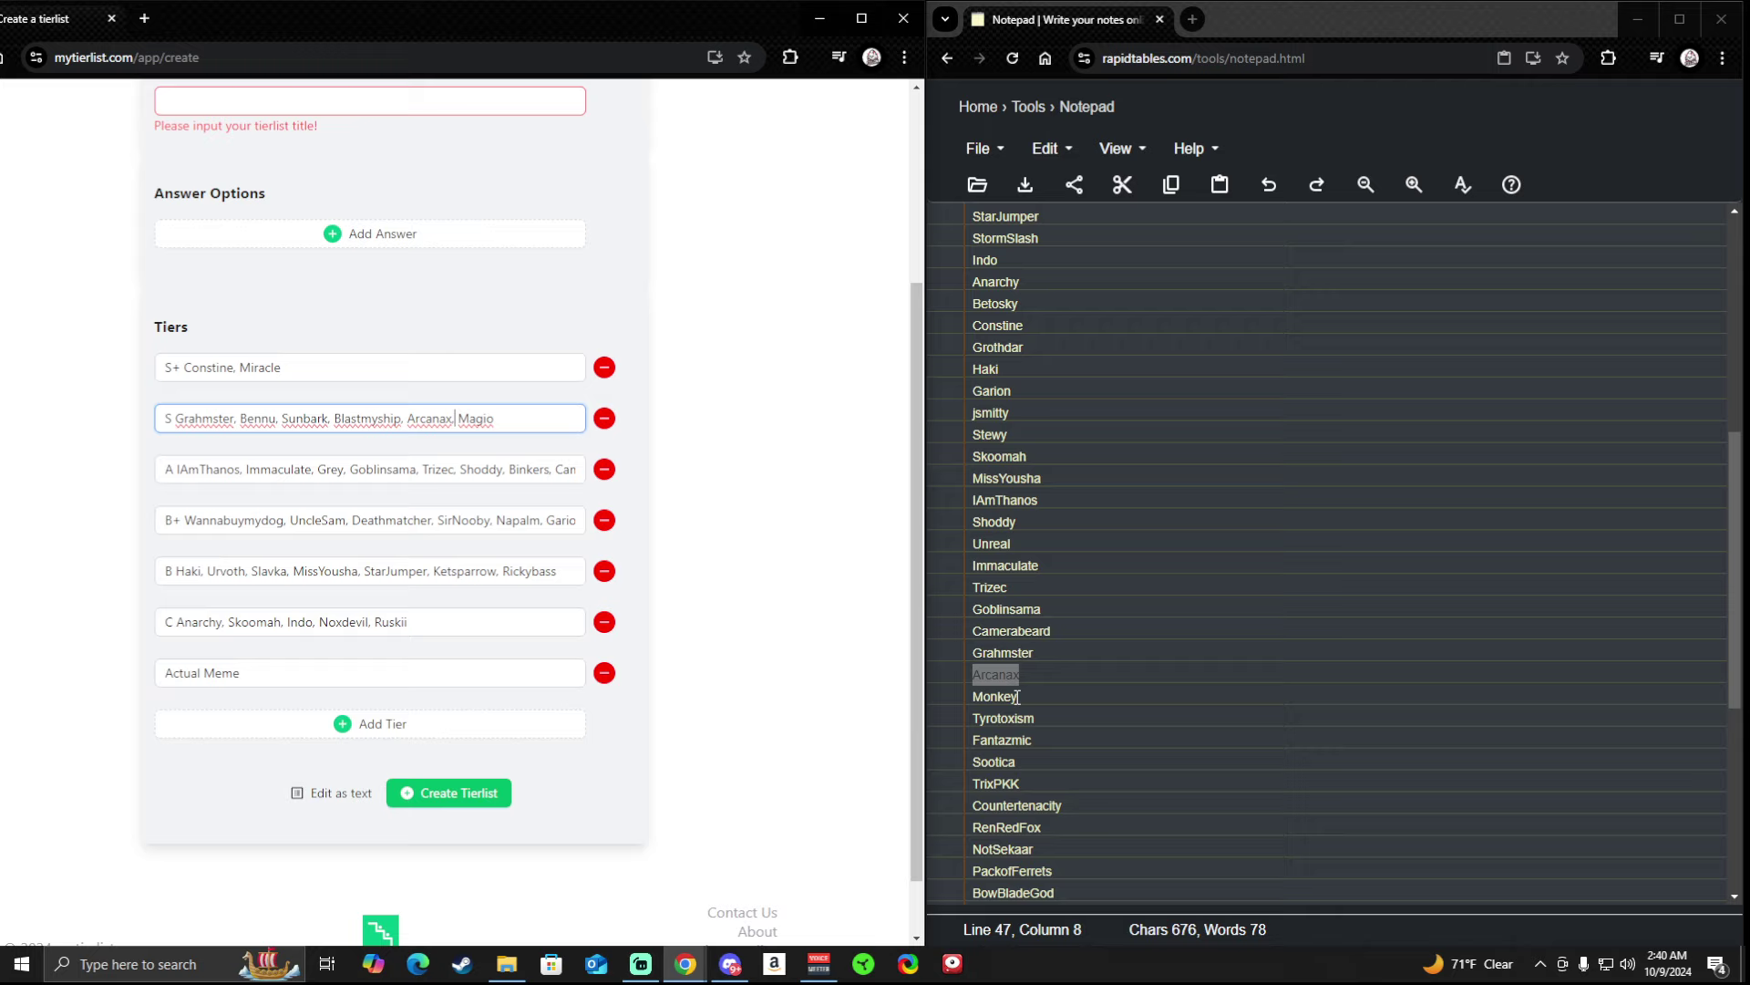
double_click(996, 695)
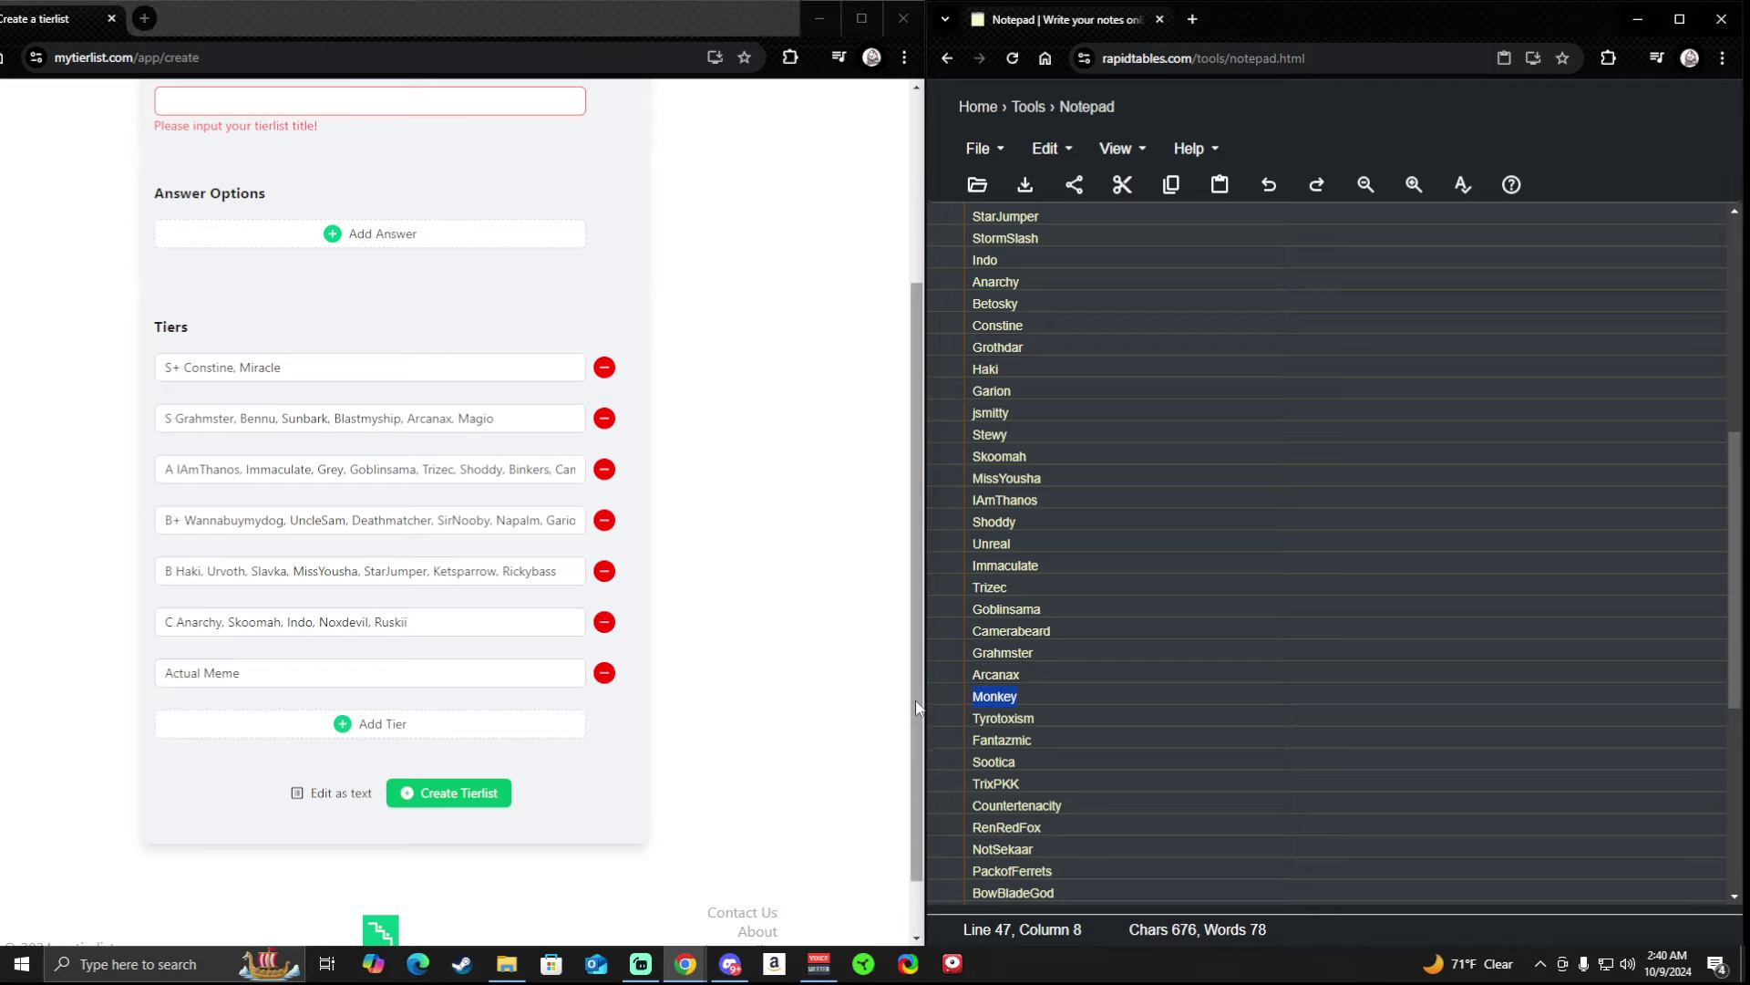
left_click(454, 419)
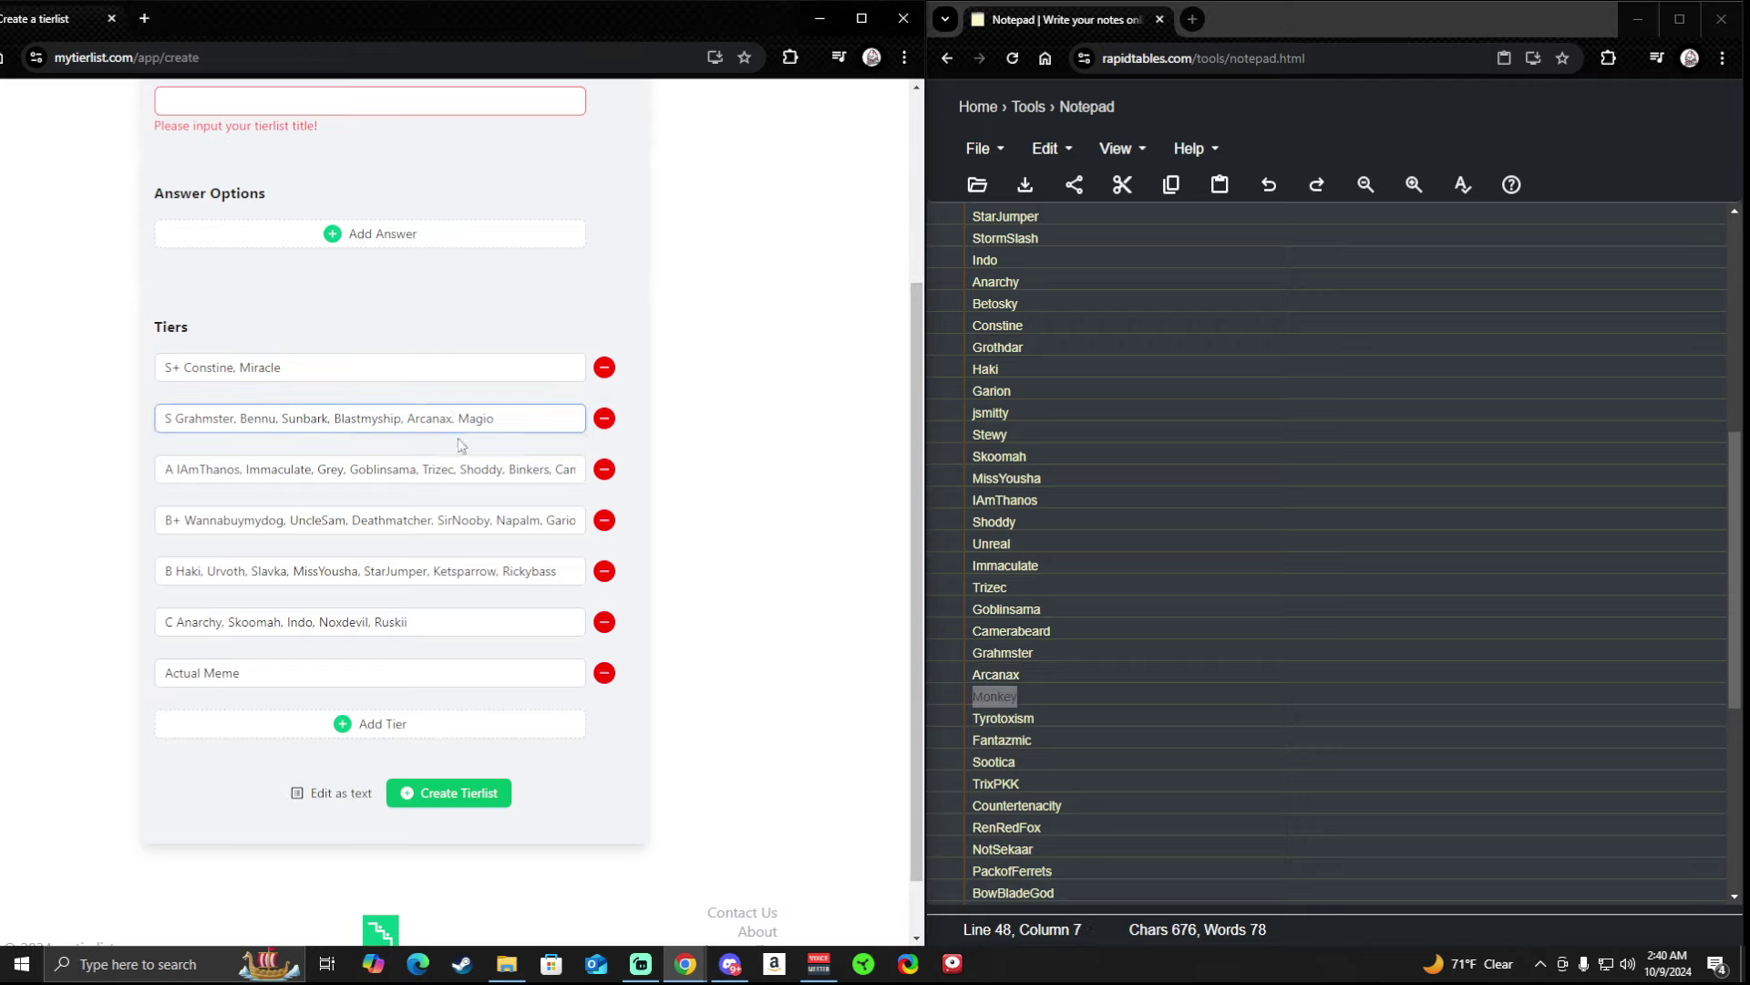
type("Monkey ")
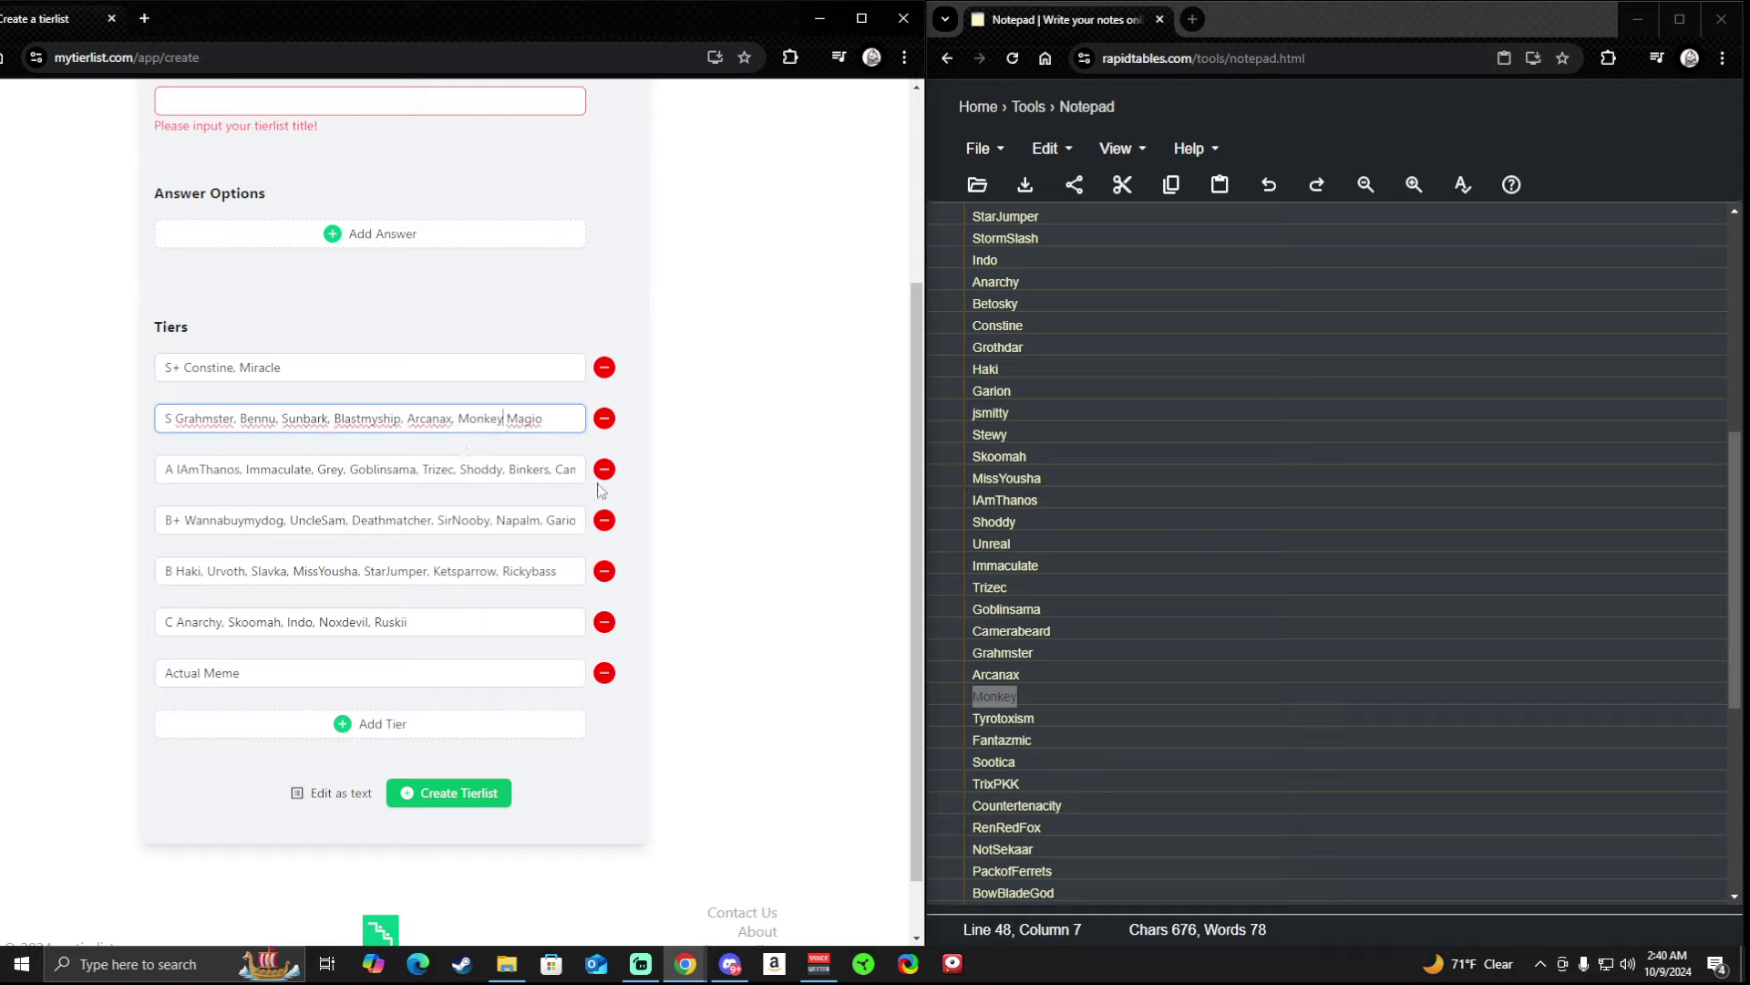
type(",")
Copy Tyrotoxism from the notepad list and insert it before Haki at the start of the B tier, followed by a comma.
scroll(1037, 684, "down", 1)
left_click_drag(1036, 629, 947, 632)
key("ctrl+c")
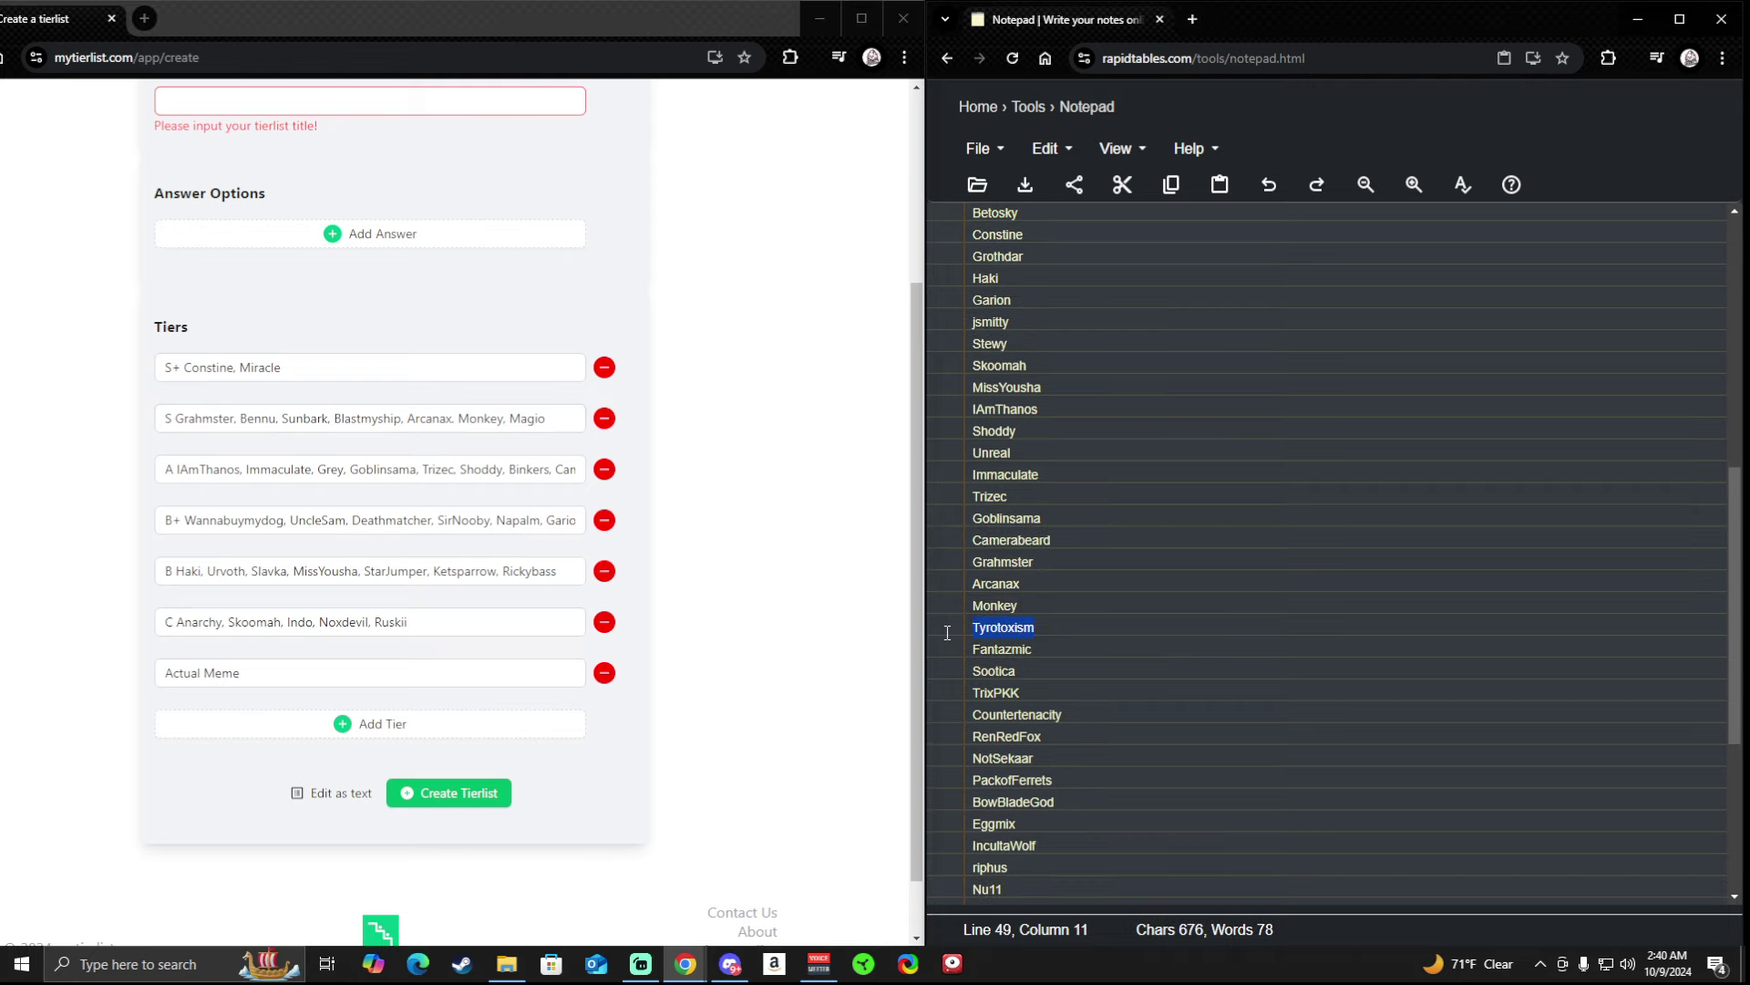
left_click(434, 573)
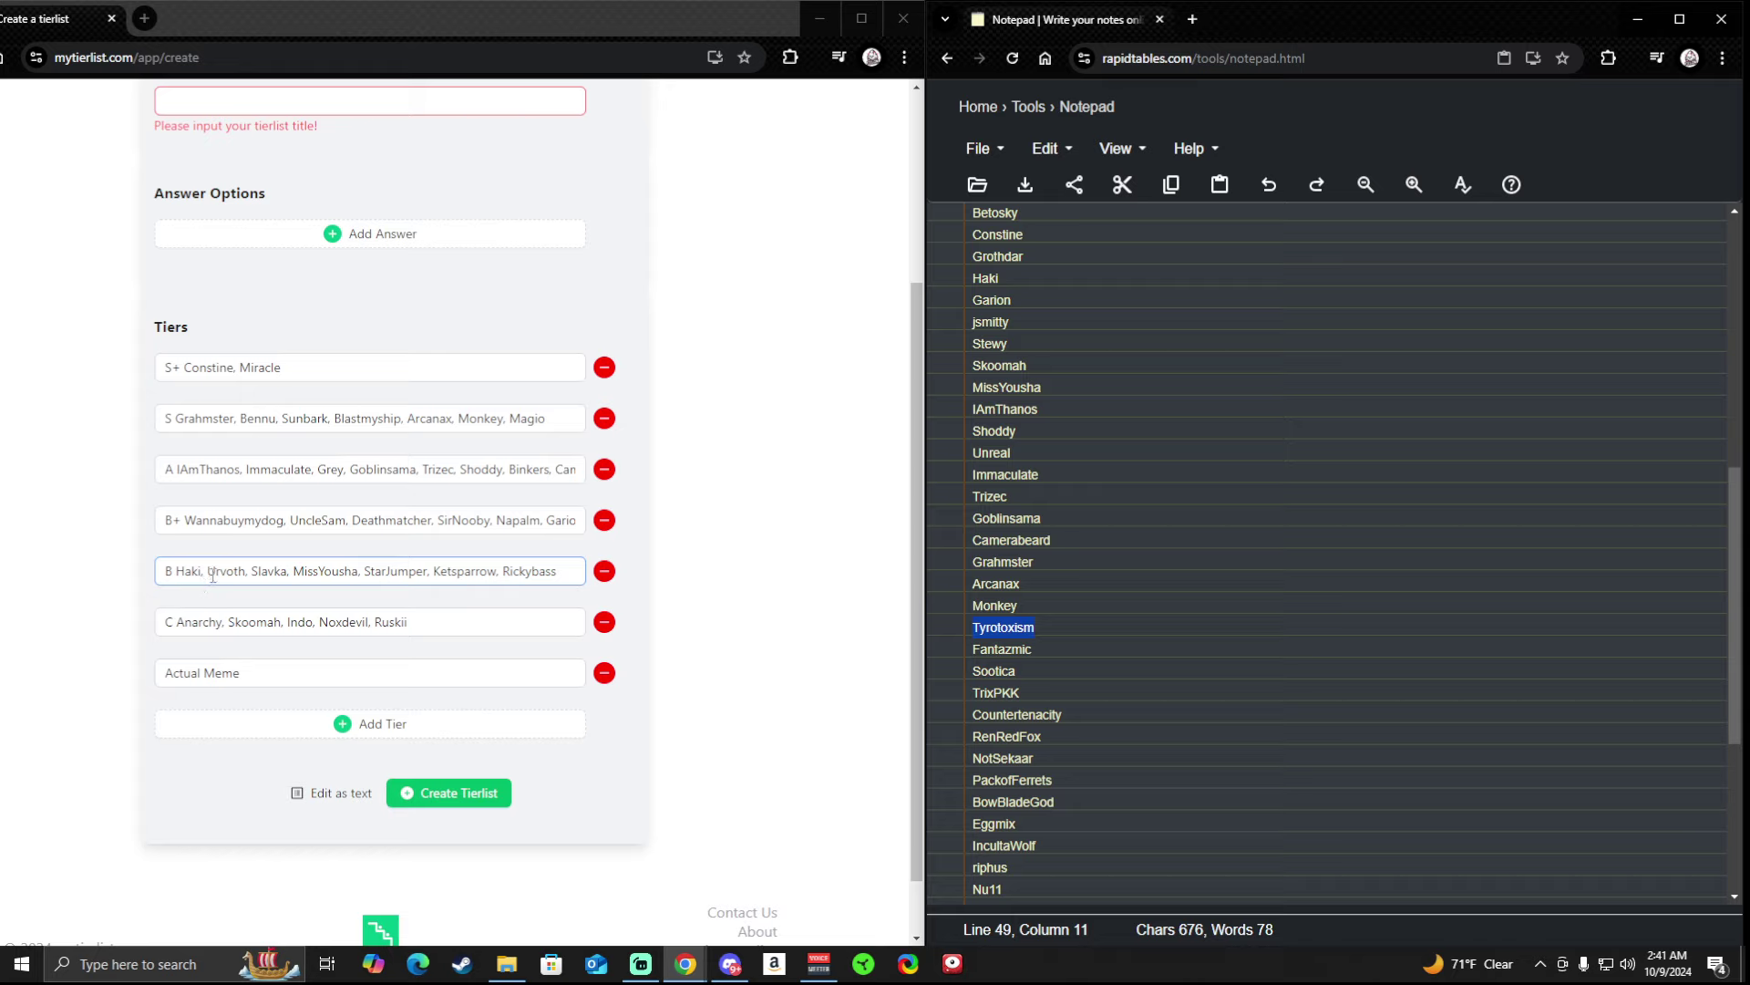
left_click(174, 571)
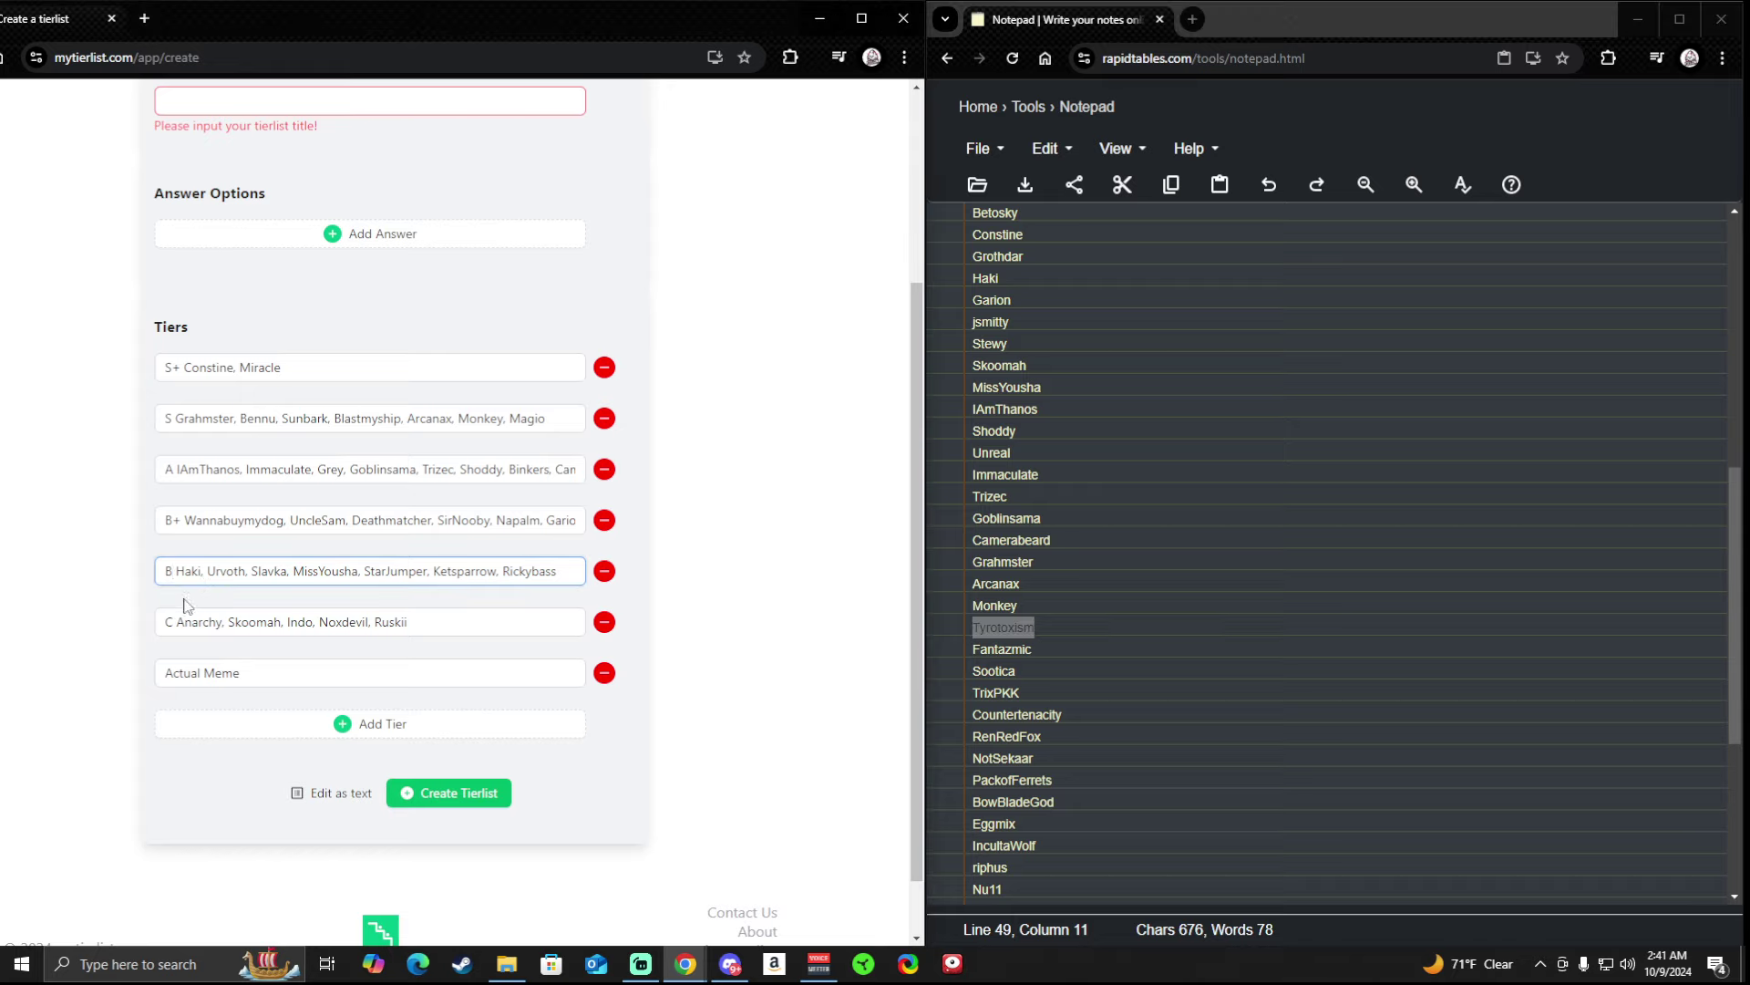
key("ctrl+v")
left_click(308, 624)
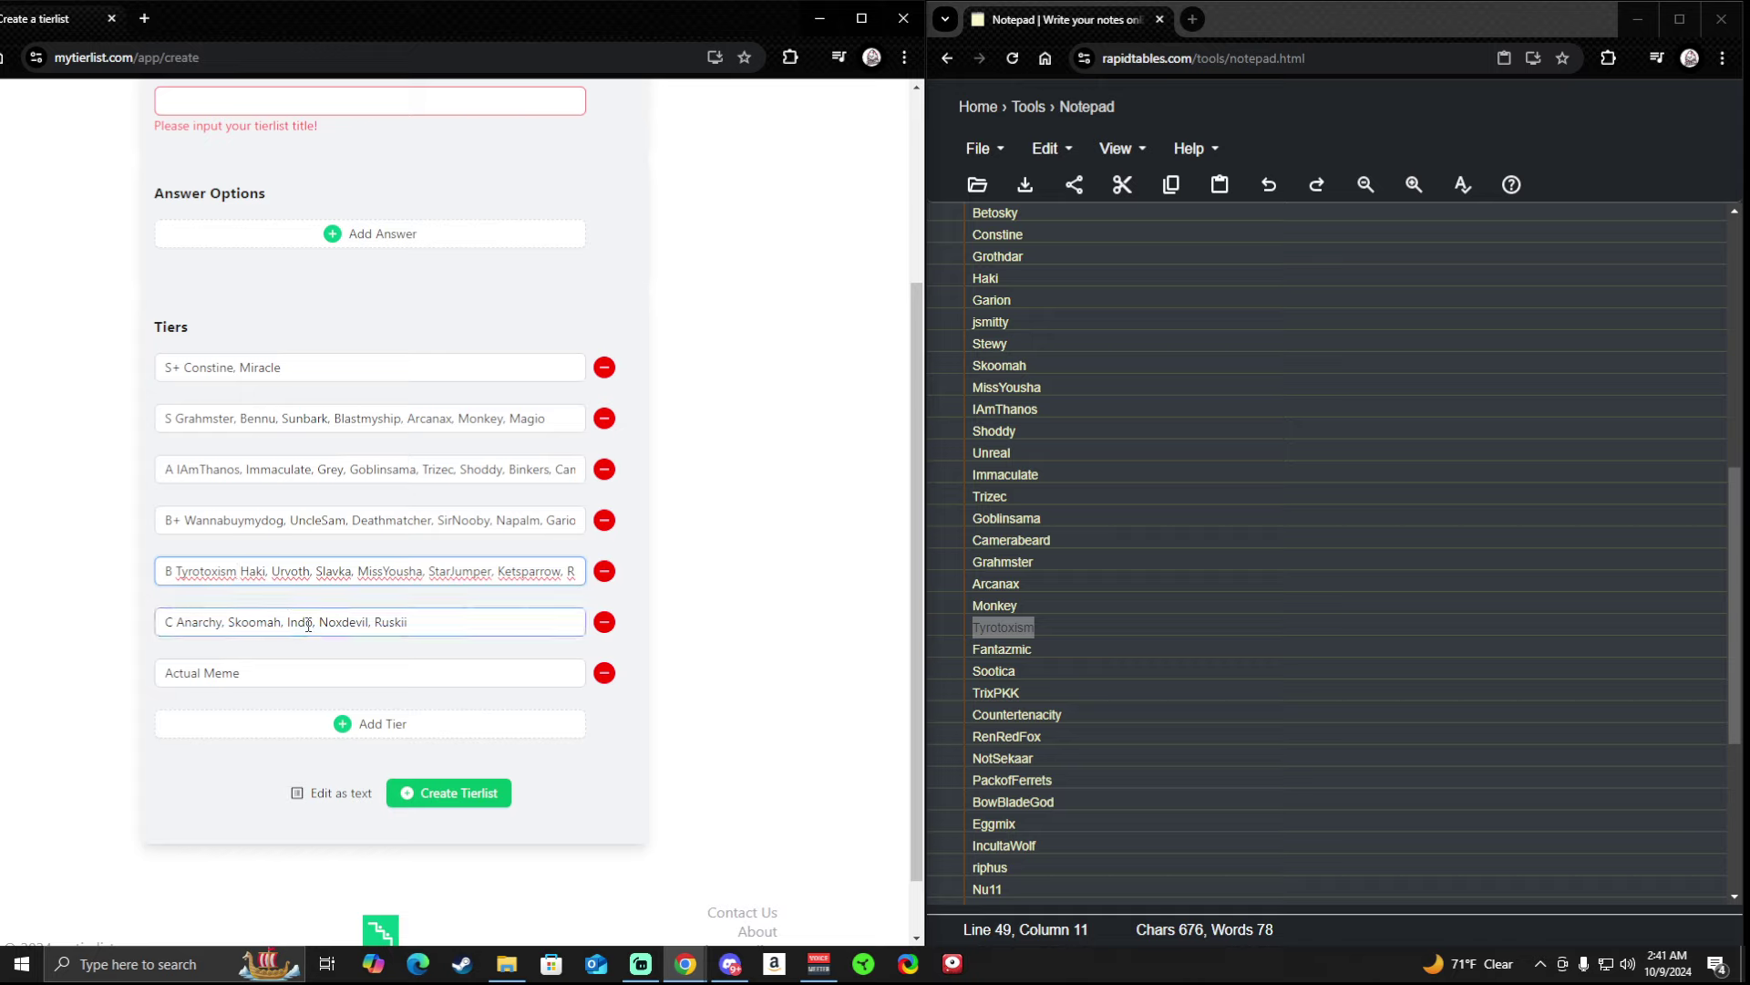
type(",")
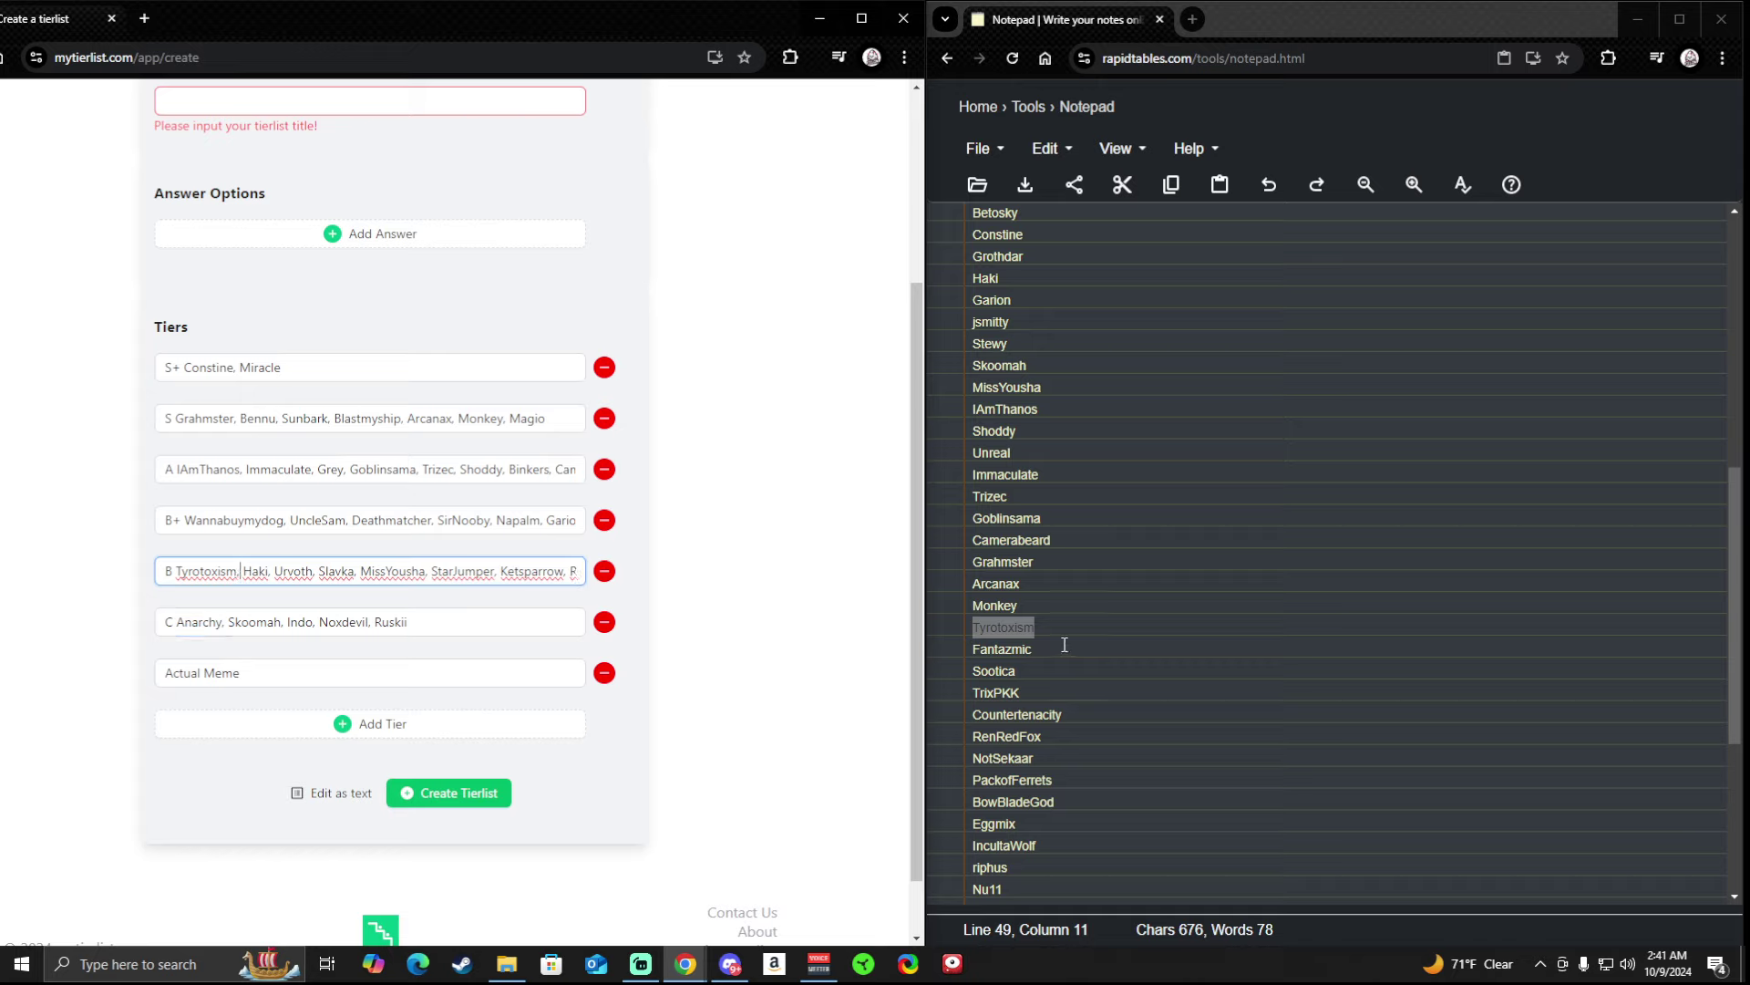
Copy Fantazmic from the notepad list and insert it between Deathmatcher and SirNooby in the B+ tier, followed by a comma.
left_click(1033, 653)
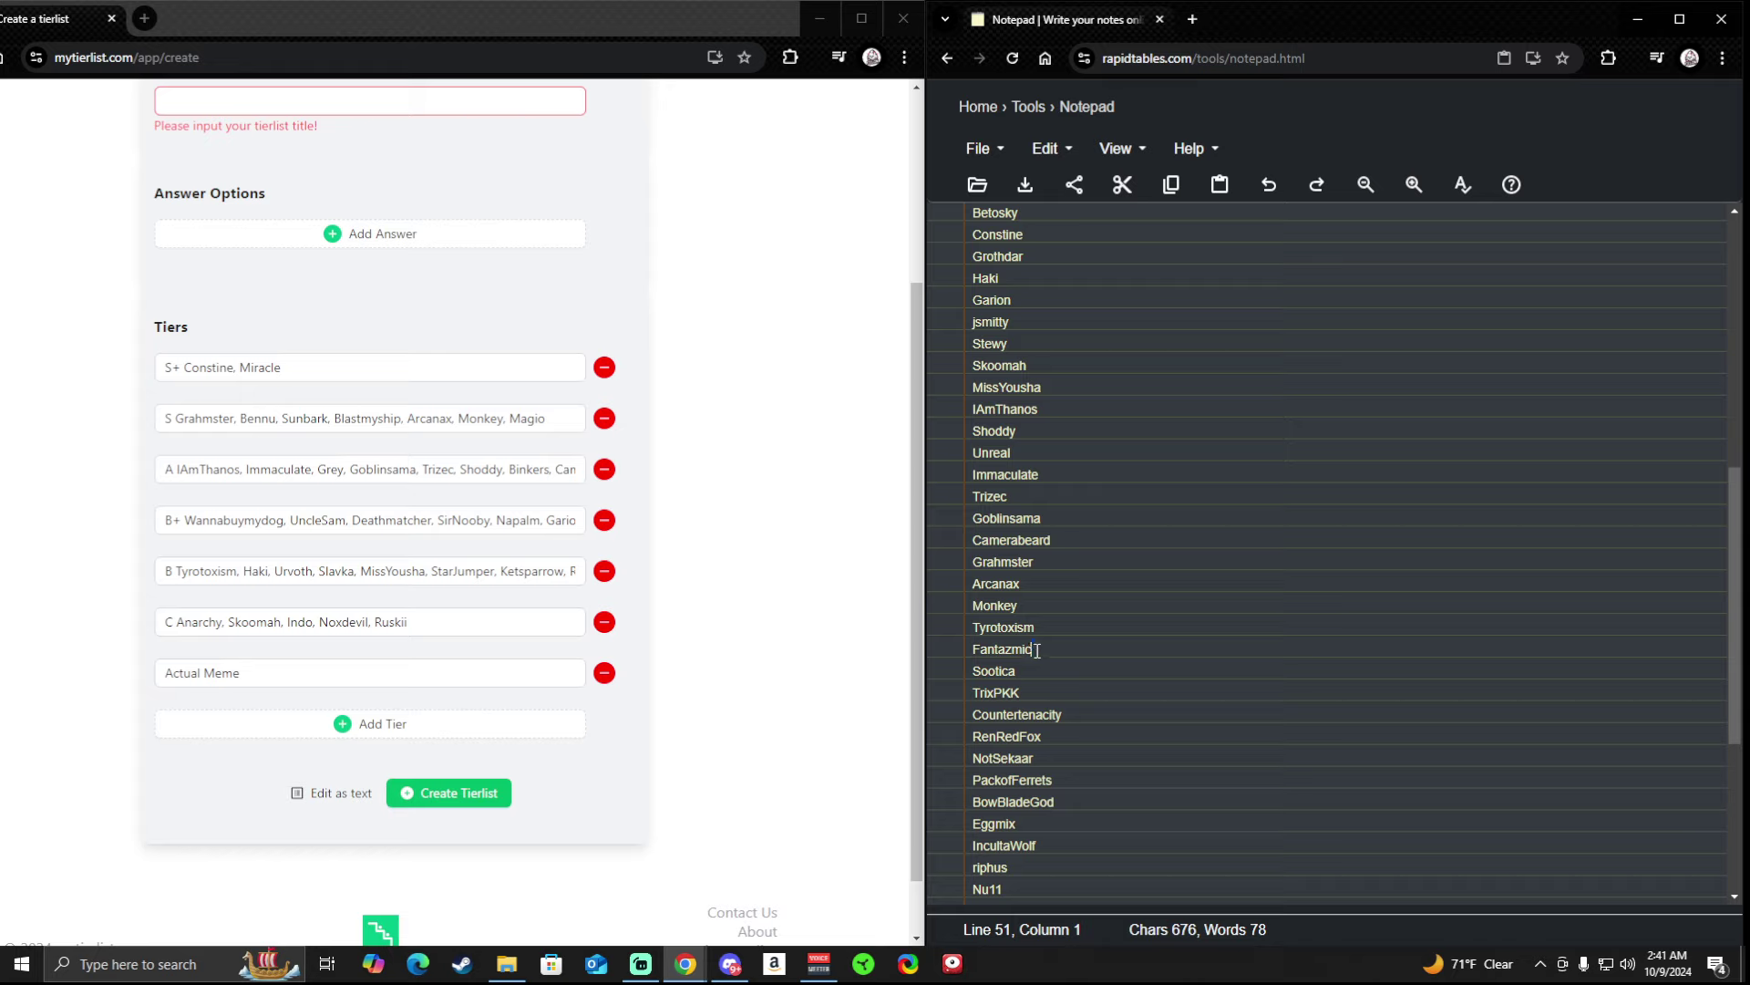
left_click_drag(1034, 653, 970, 656)
key("ctrl+c")
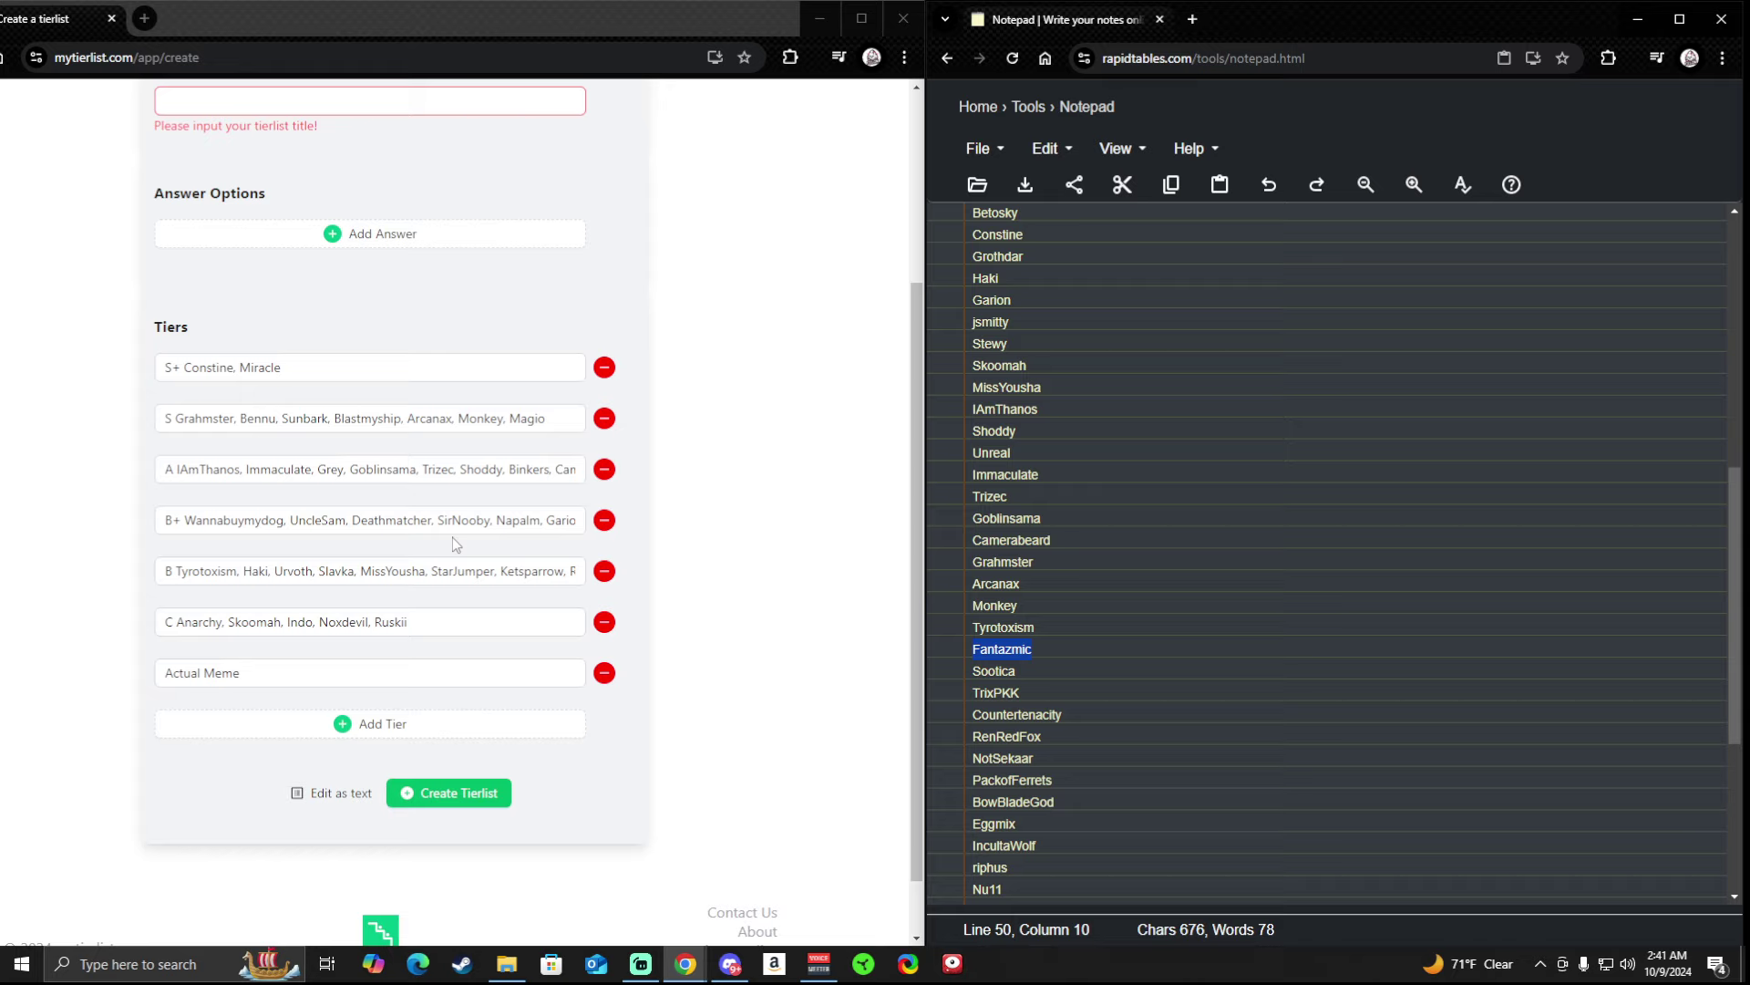
left_click(436, 520)
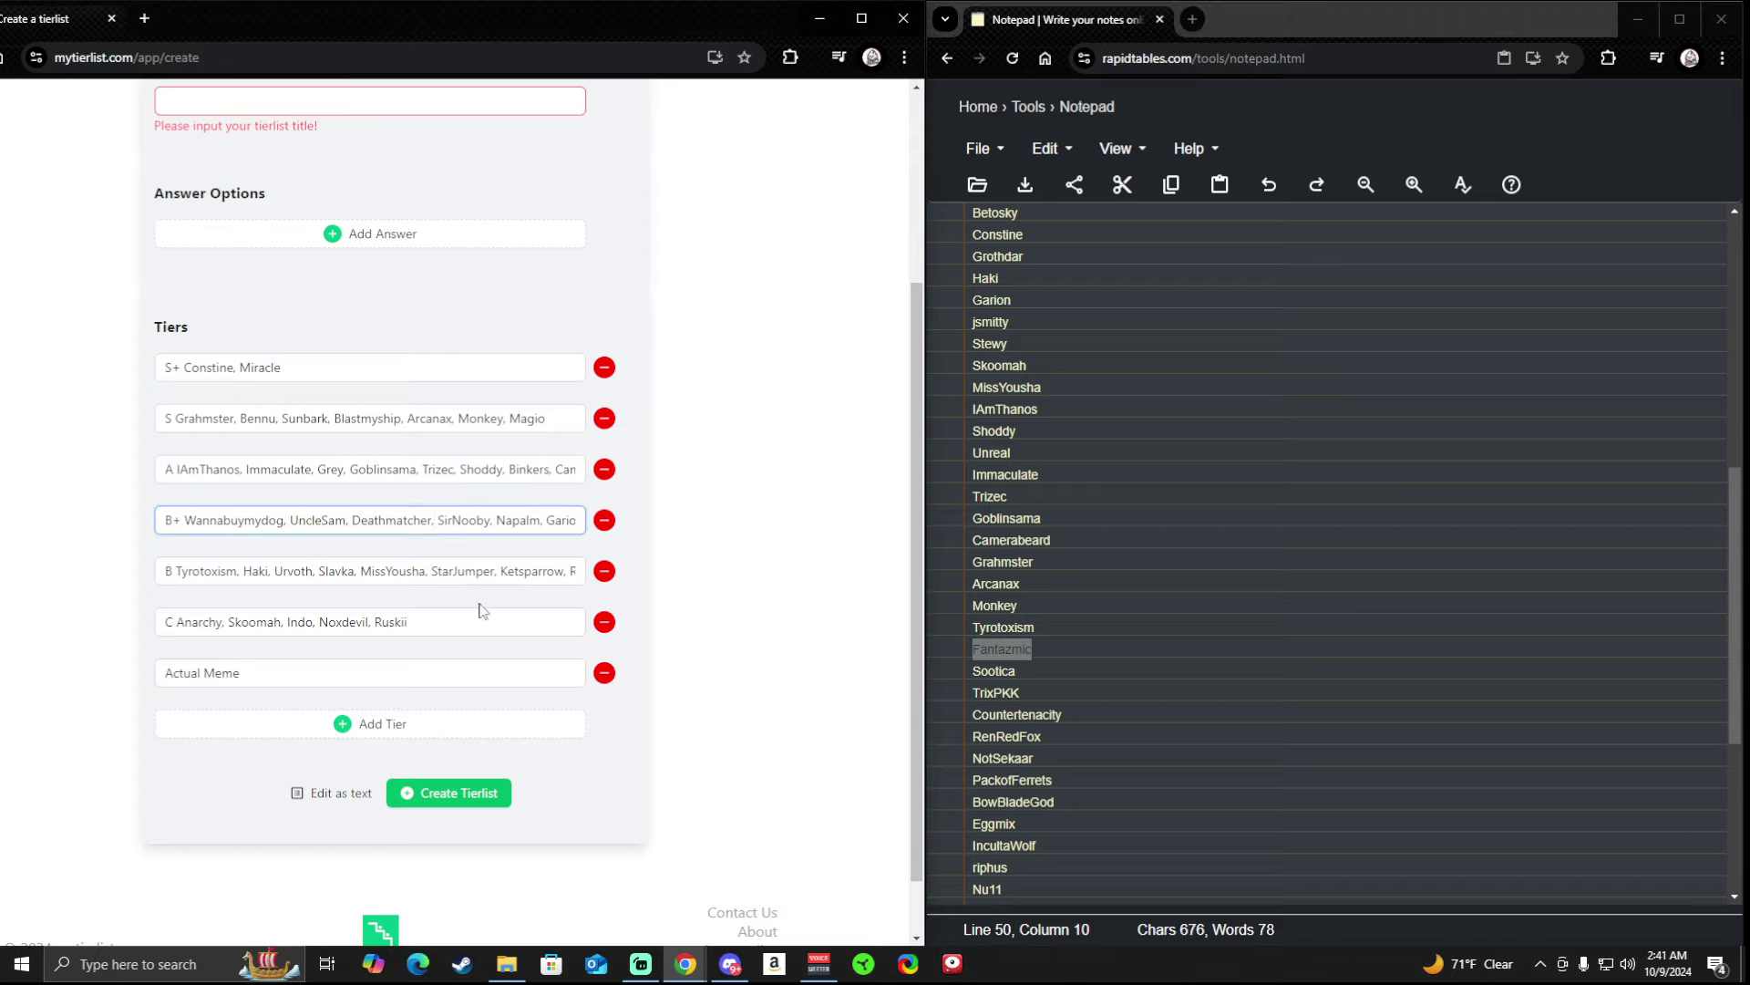
key("ctrl+v")
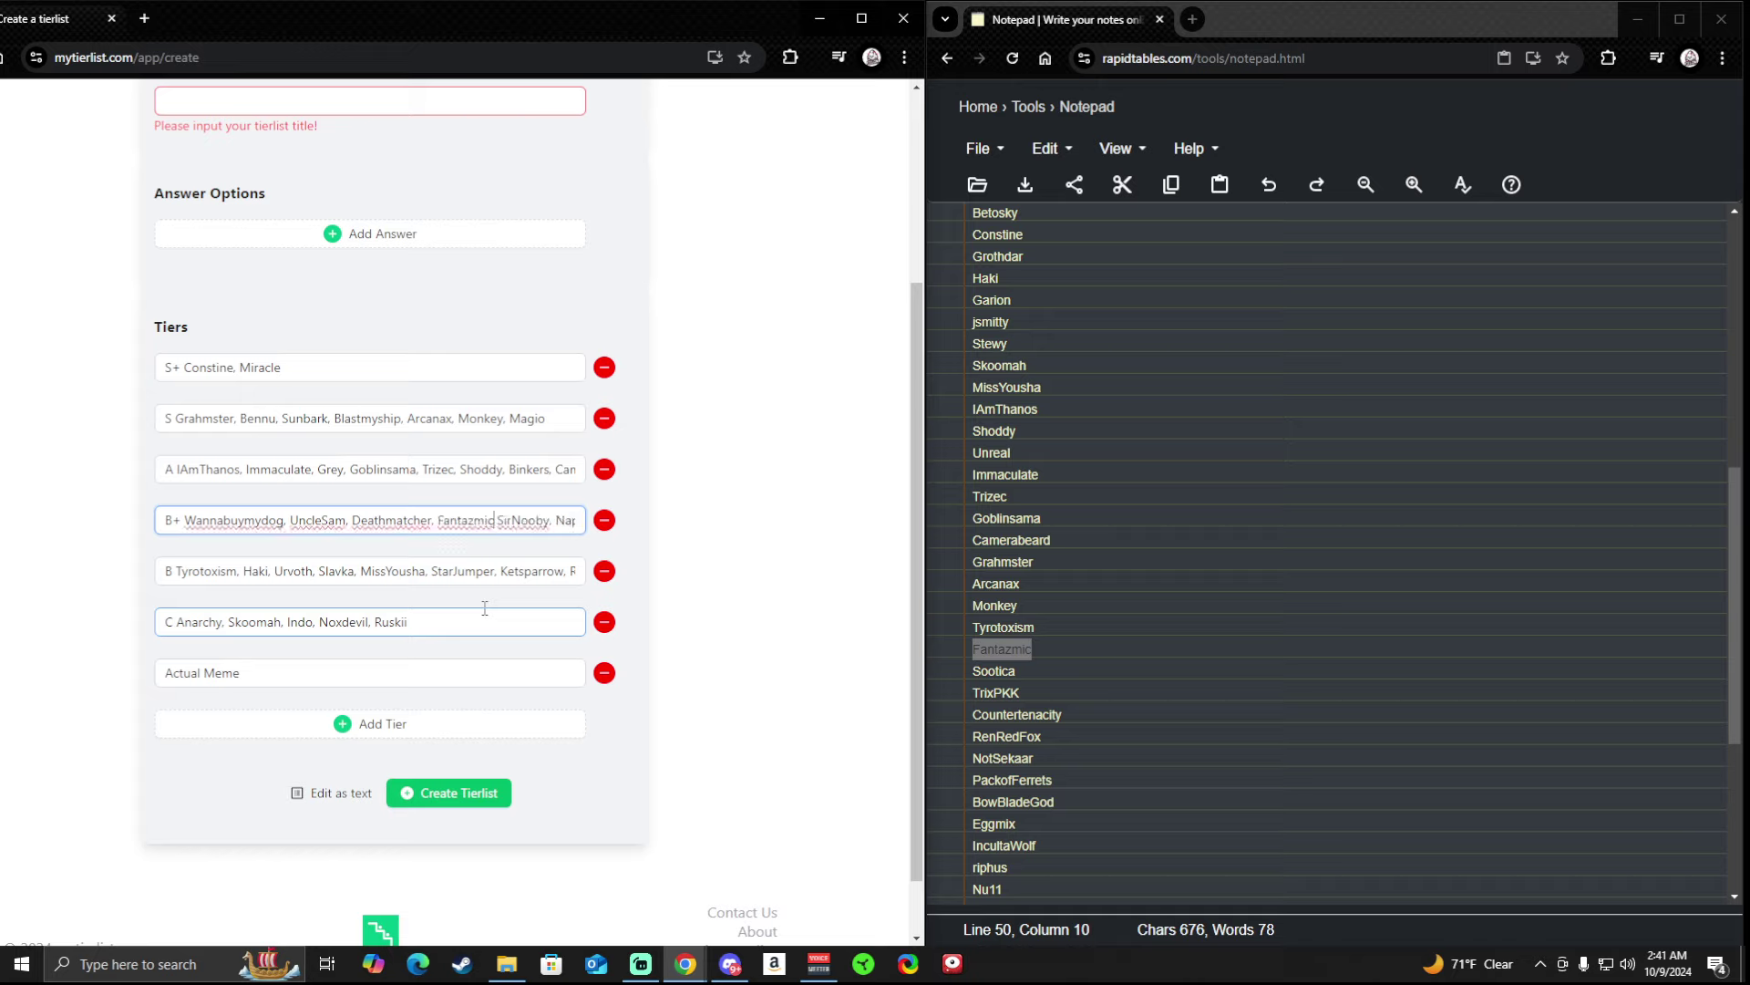
type(",")
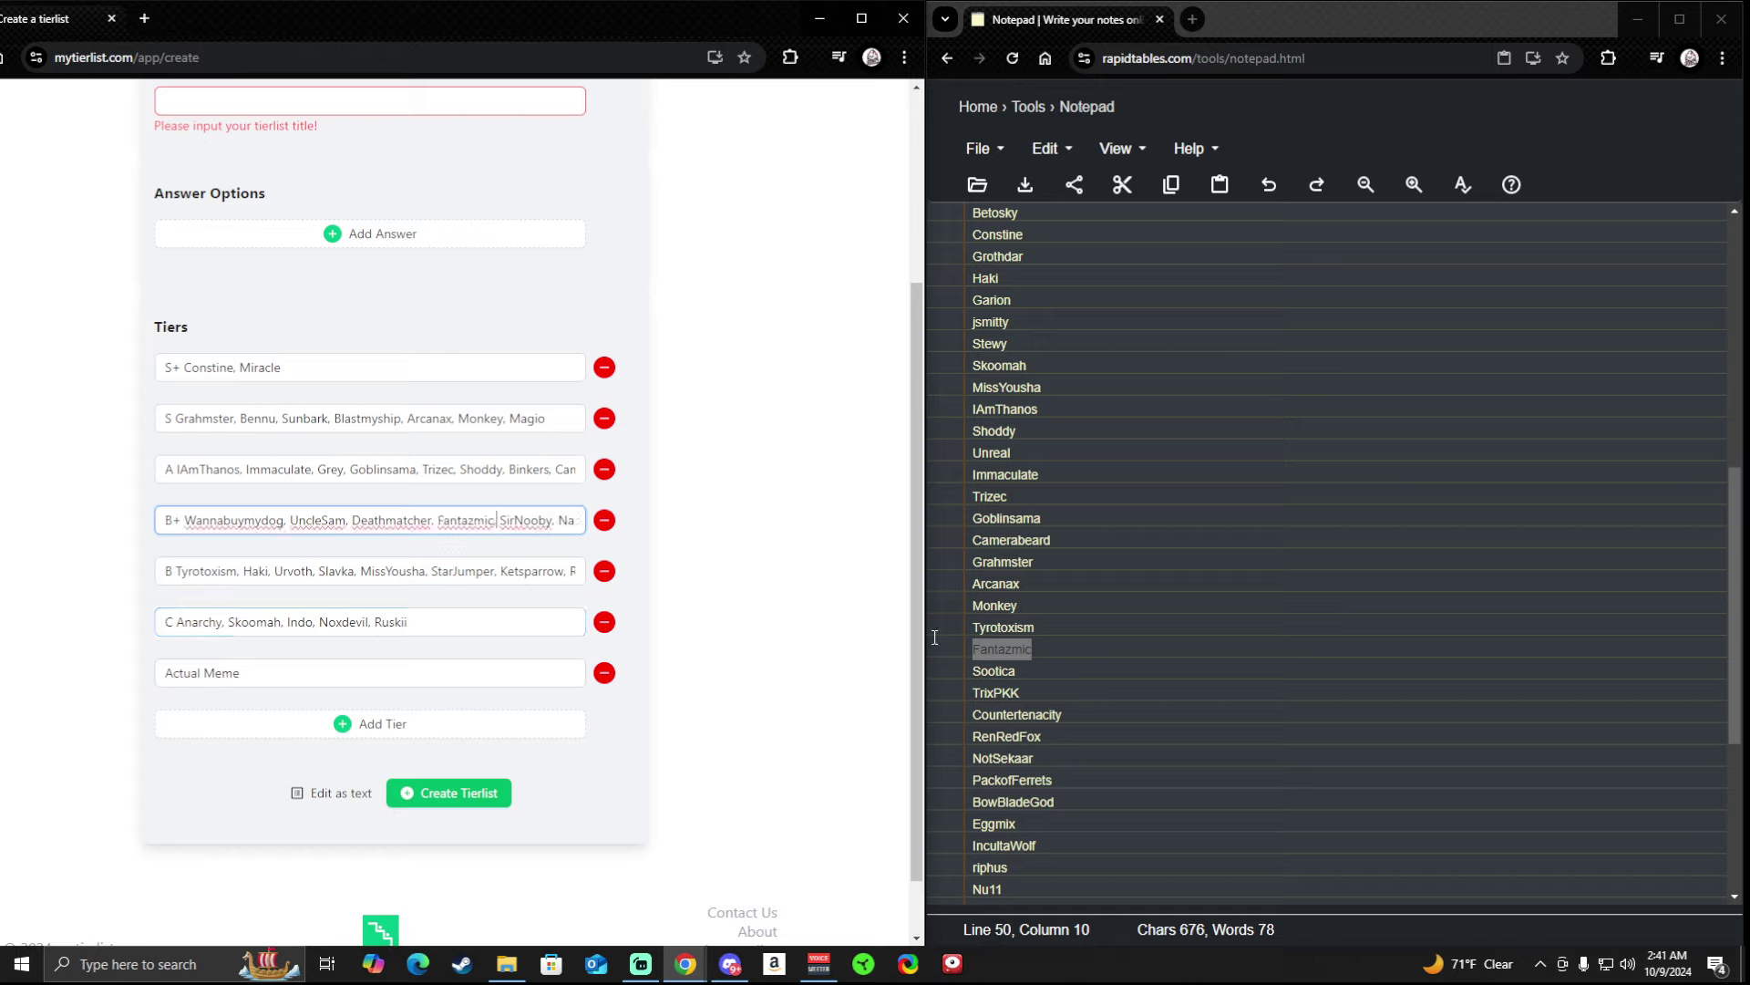
Copy Sootica from the notepad list and add it after Ruskii at the end of the C tier, separated by a comma.
scroll(984, 629, "down", 1)
left_click_drag(1017, 580, 961, 581)
key("ctrl+c")
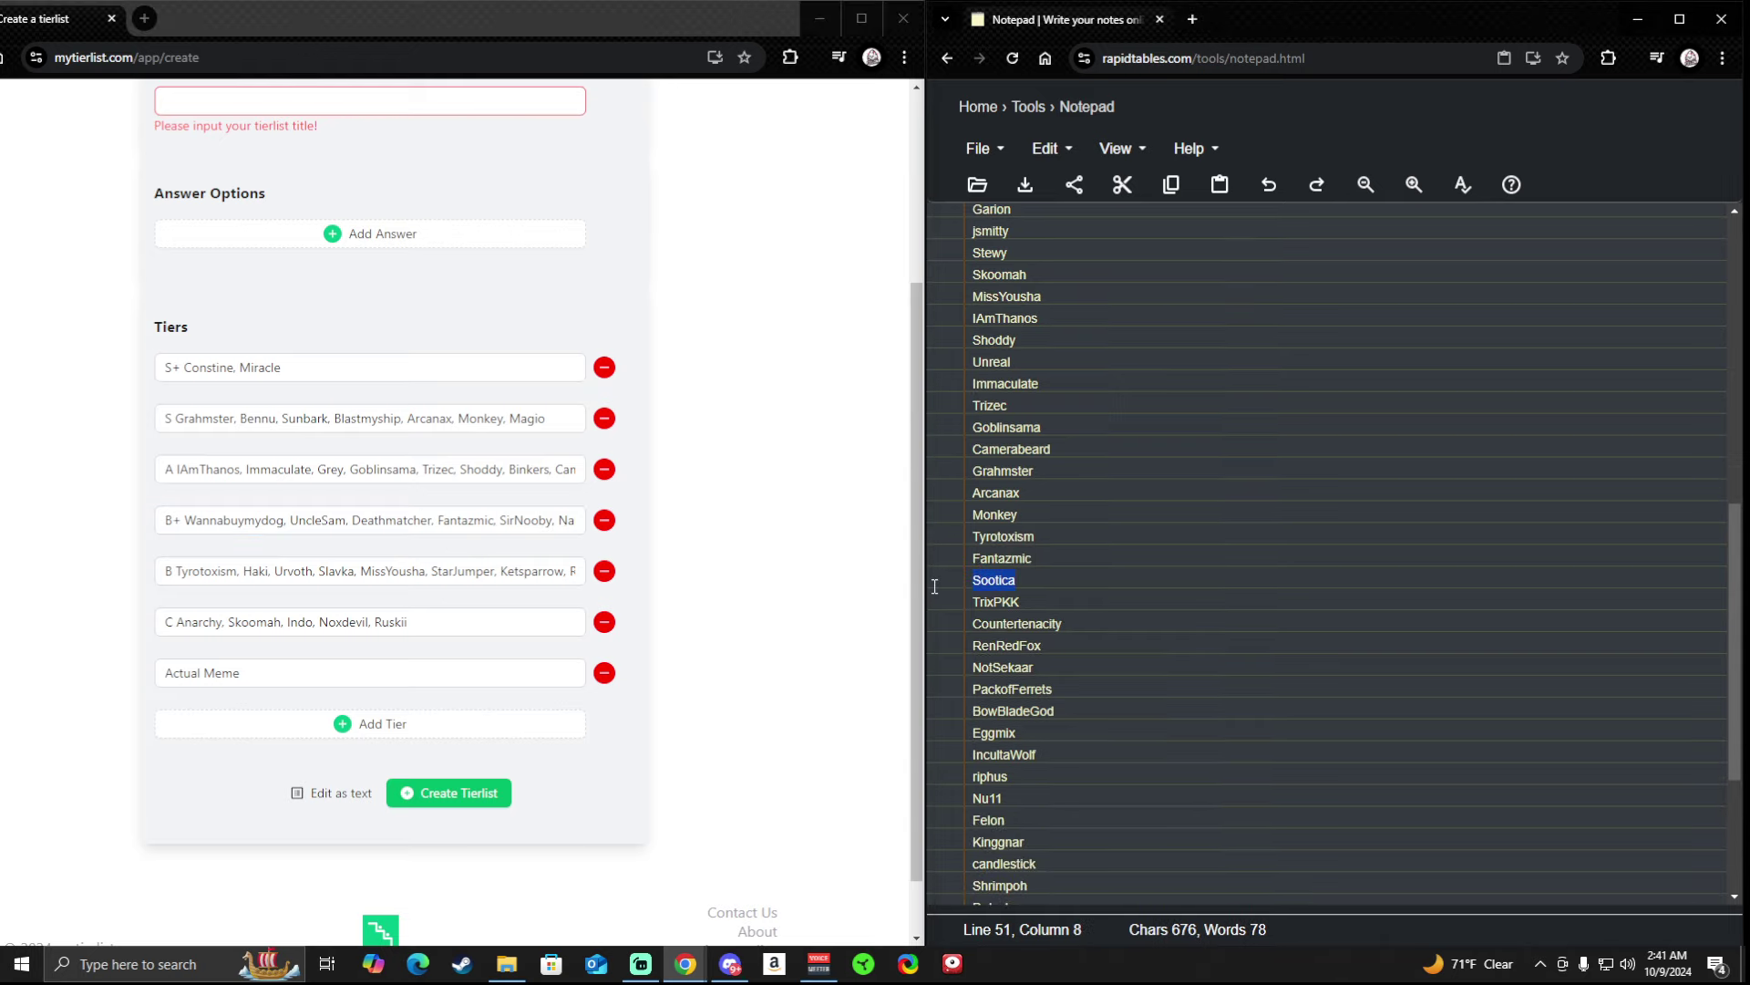
left_click(530, 617)
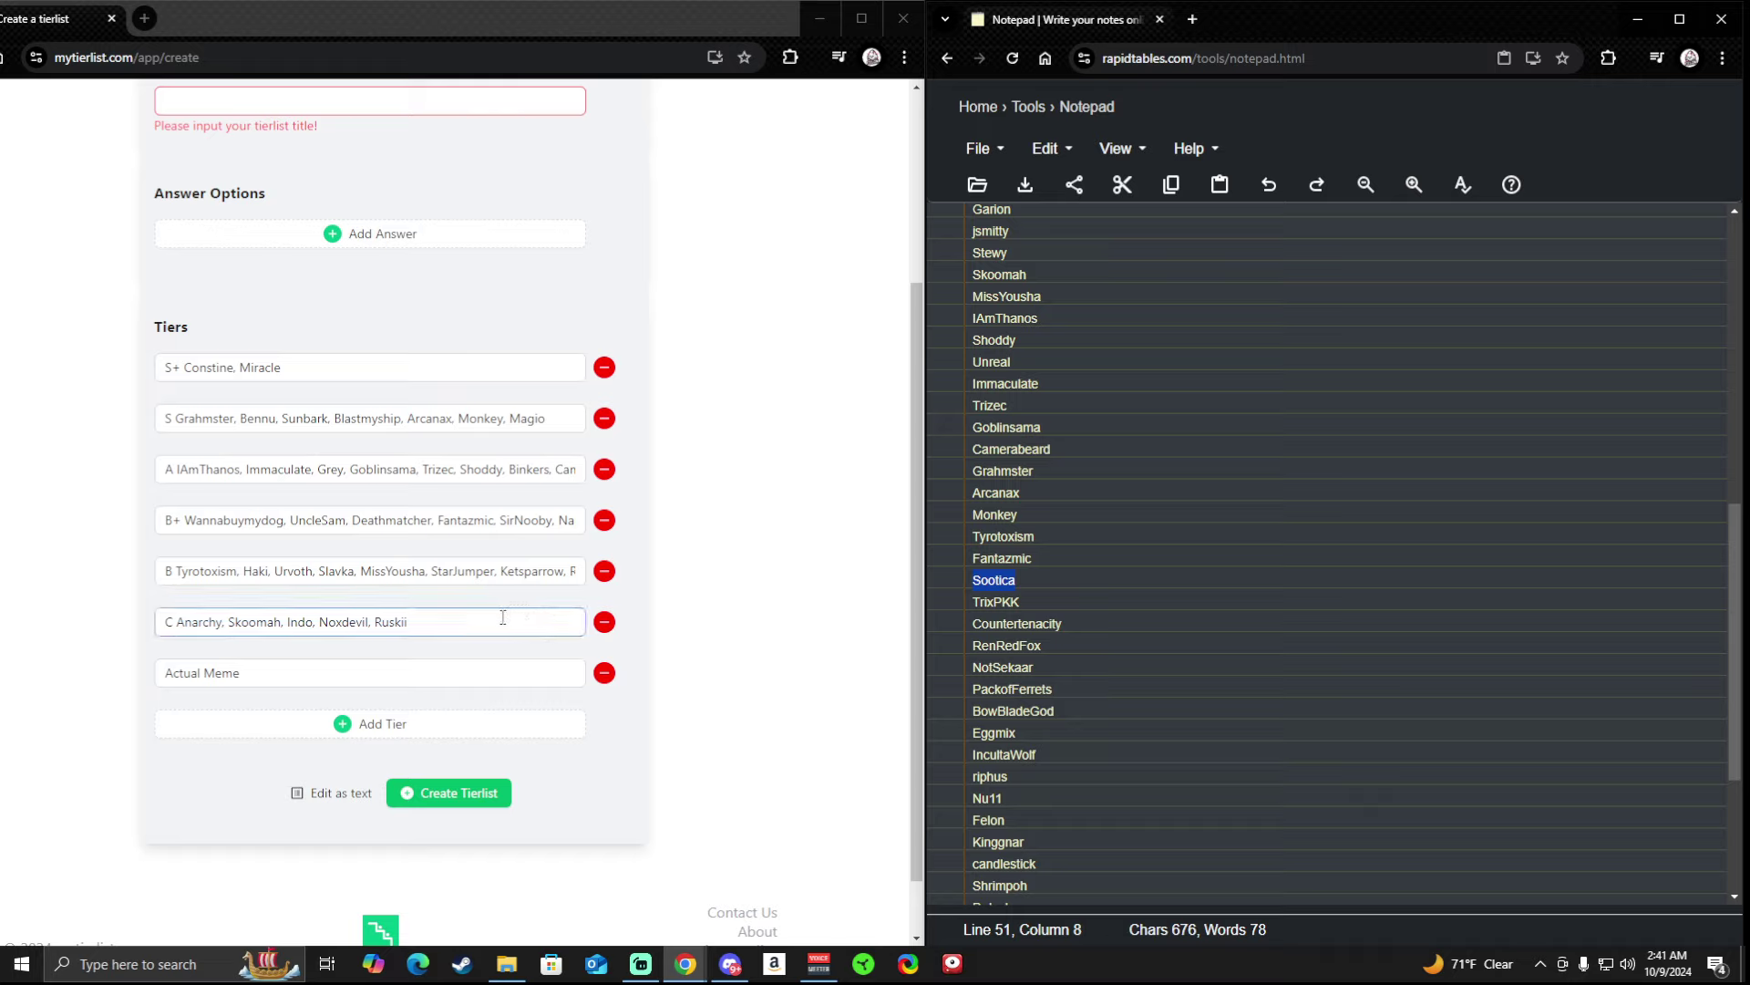
left_click(450, 623)
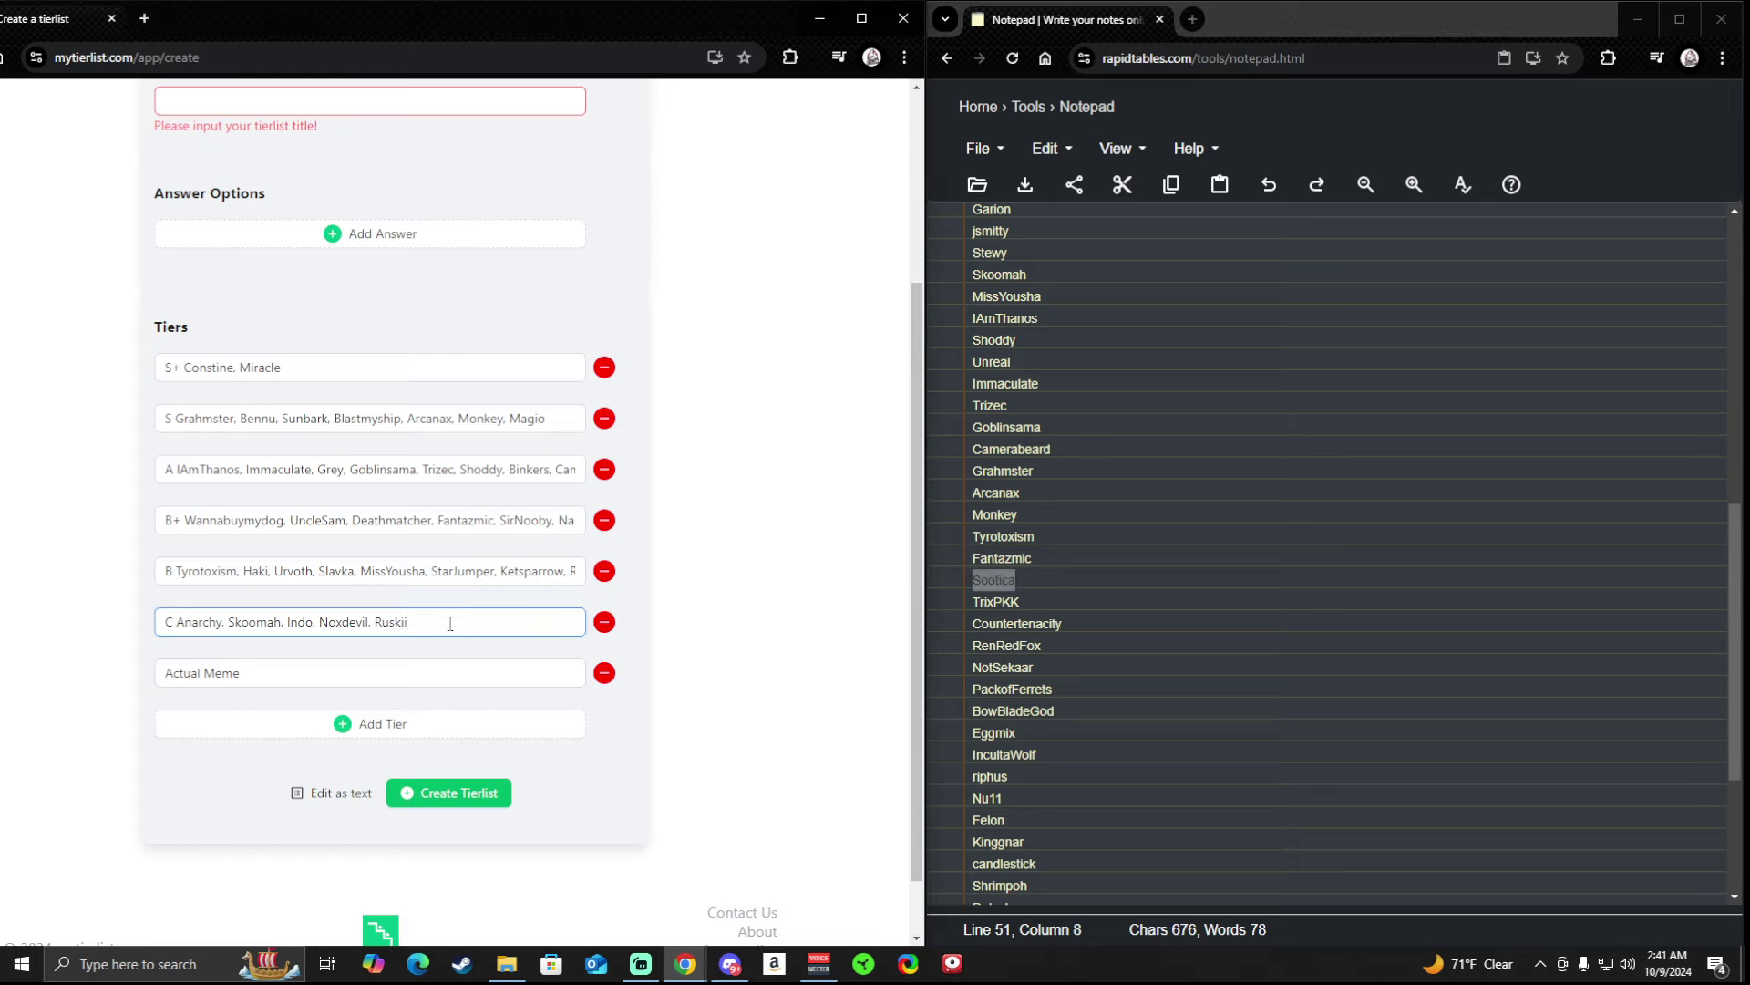
type(",")
key("ctrl+v")
Copy TrixPKK from the notepad list and insert it between StormSlash and IreWorks in the B+ tier, followed by a comma.
double_click(996, 601)
key("ctrl+c")
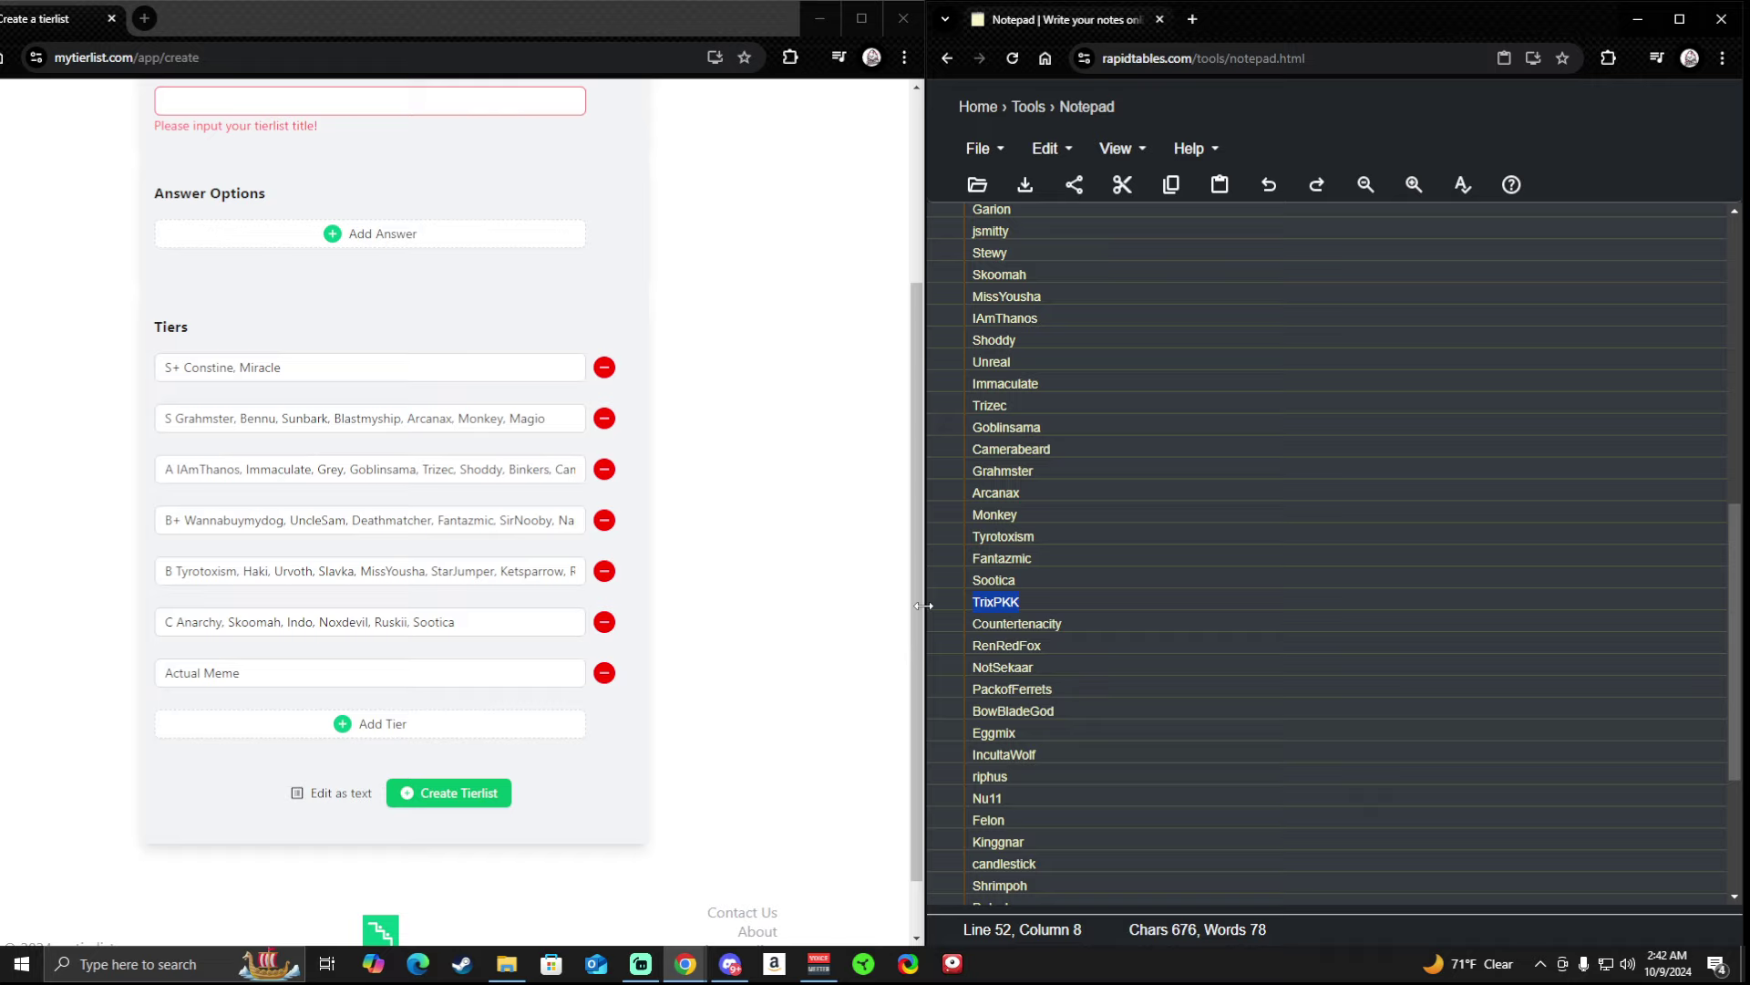
left_click(386, 560)
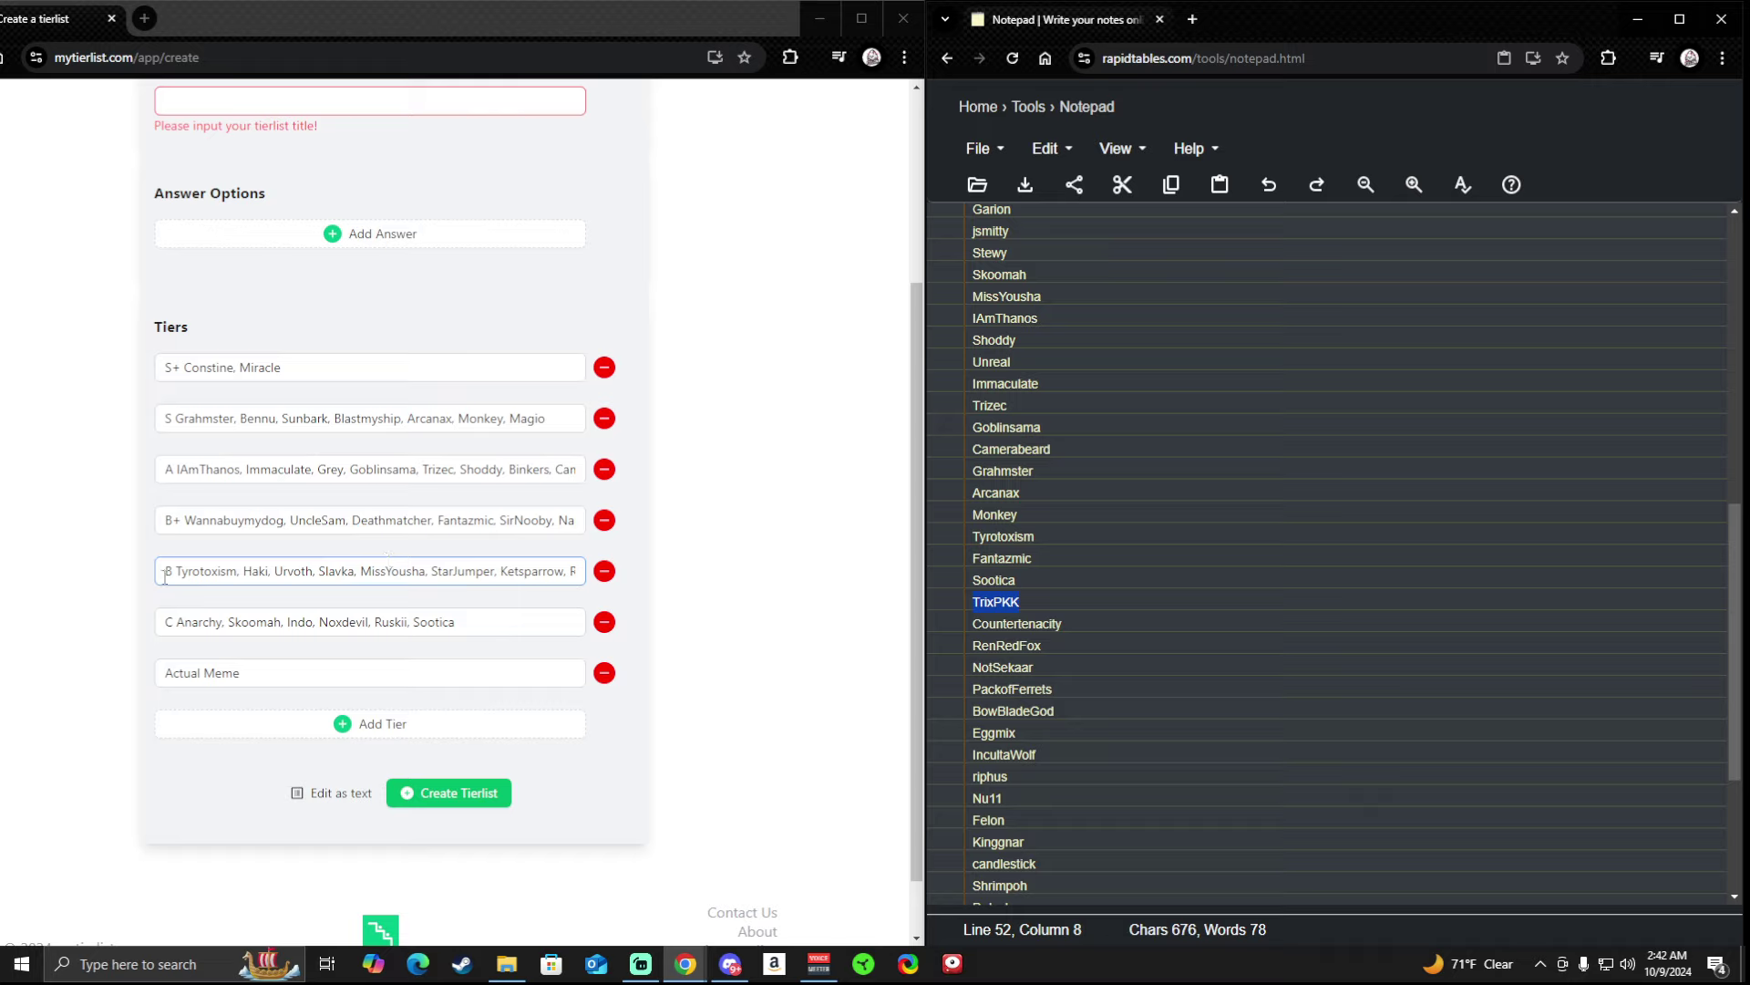
left_click(519, 516)
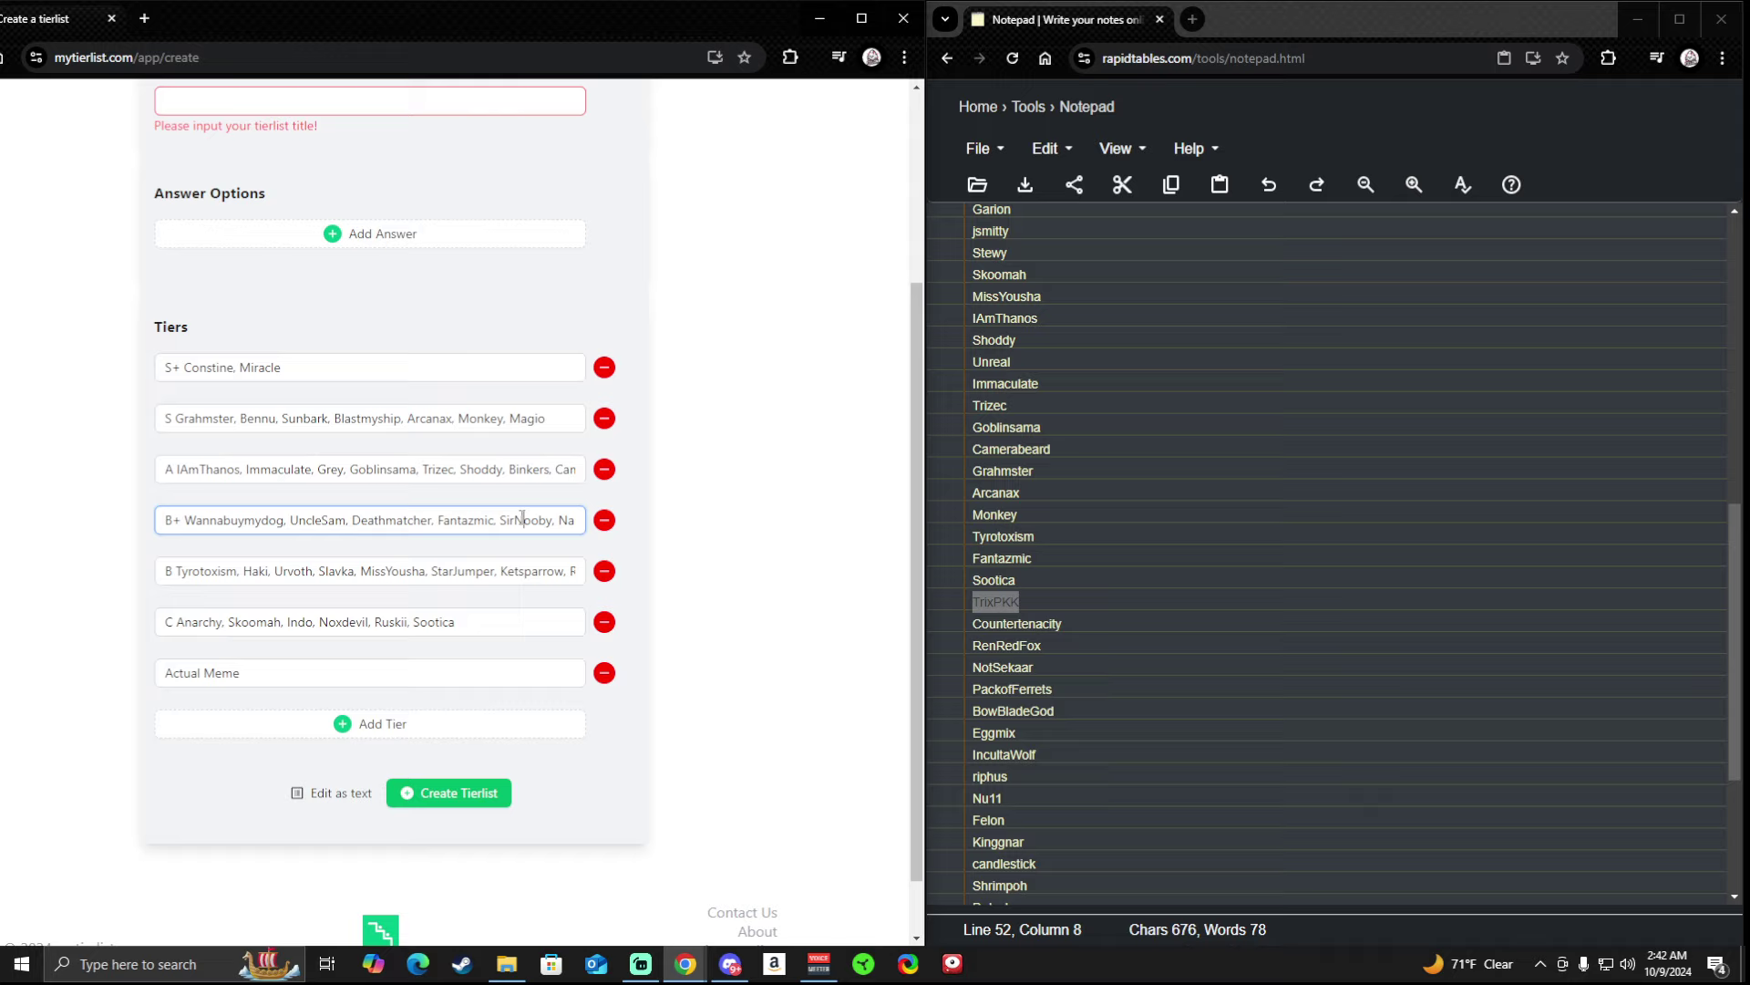
key("End")
type("Titaness, Grothdar, StormSlash, ")
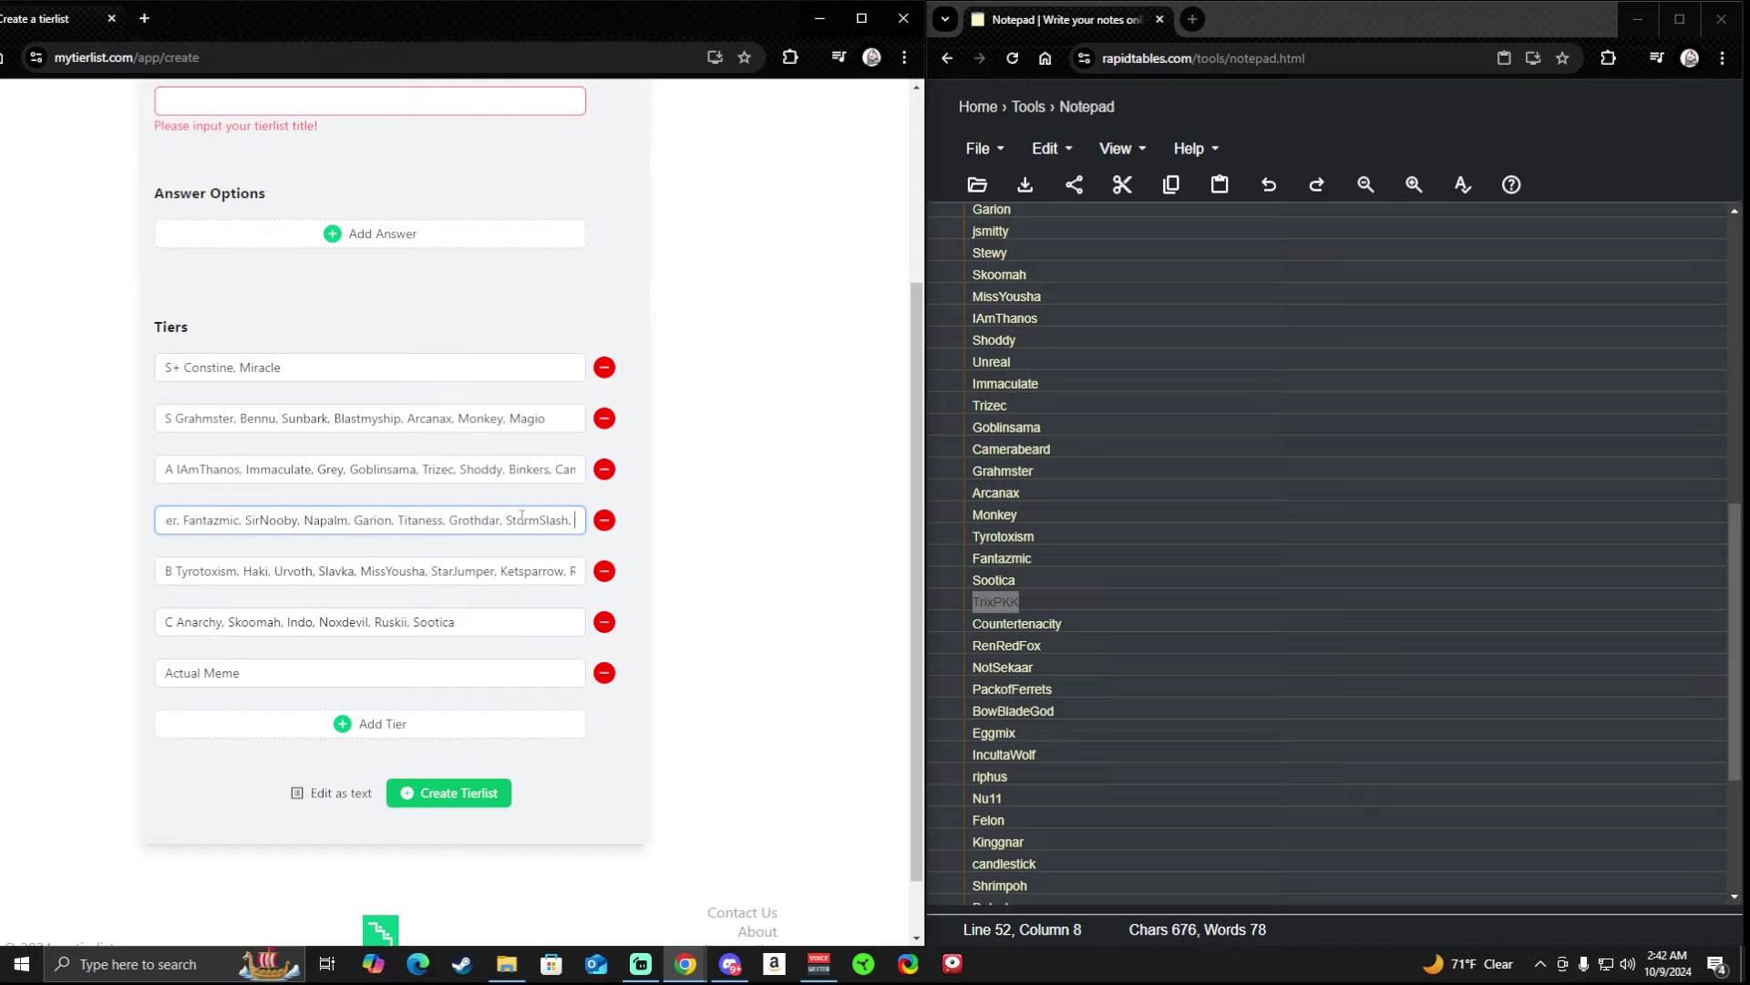
type("IreWorks, Betosky, Sixx, Kawaii,")
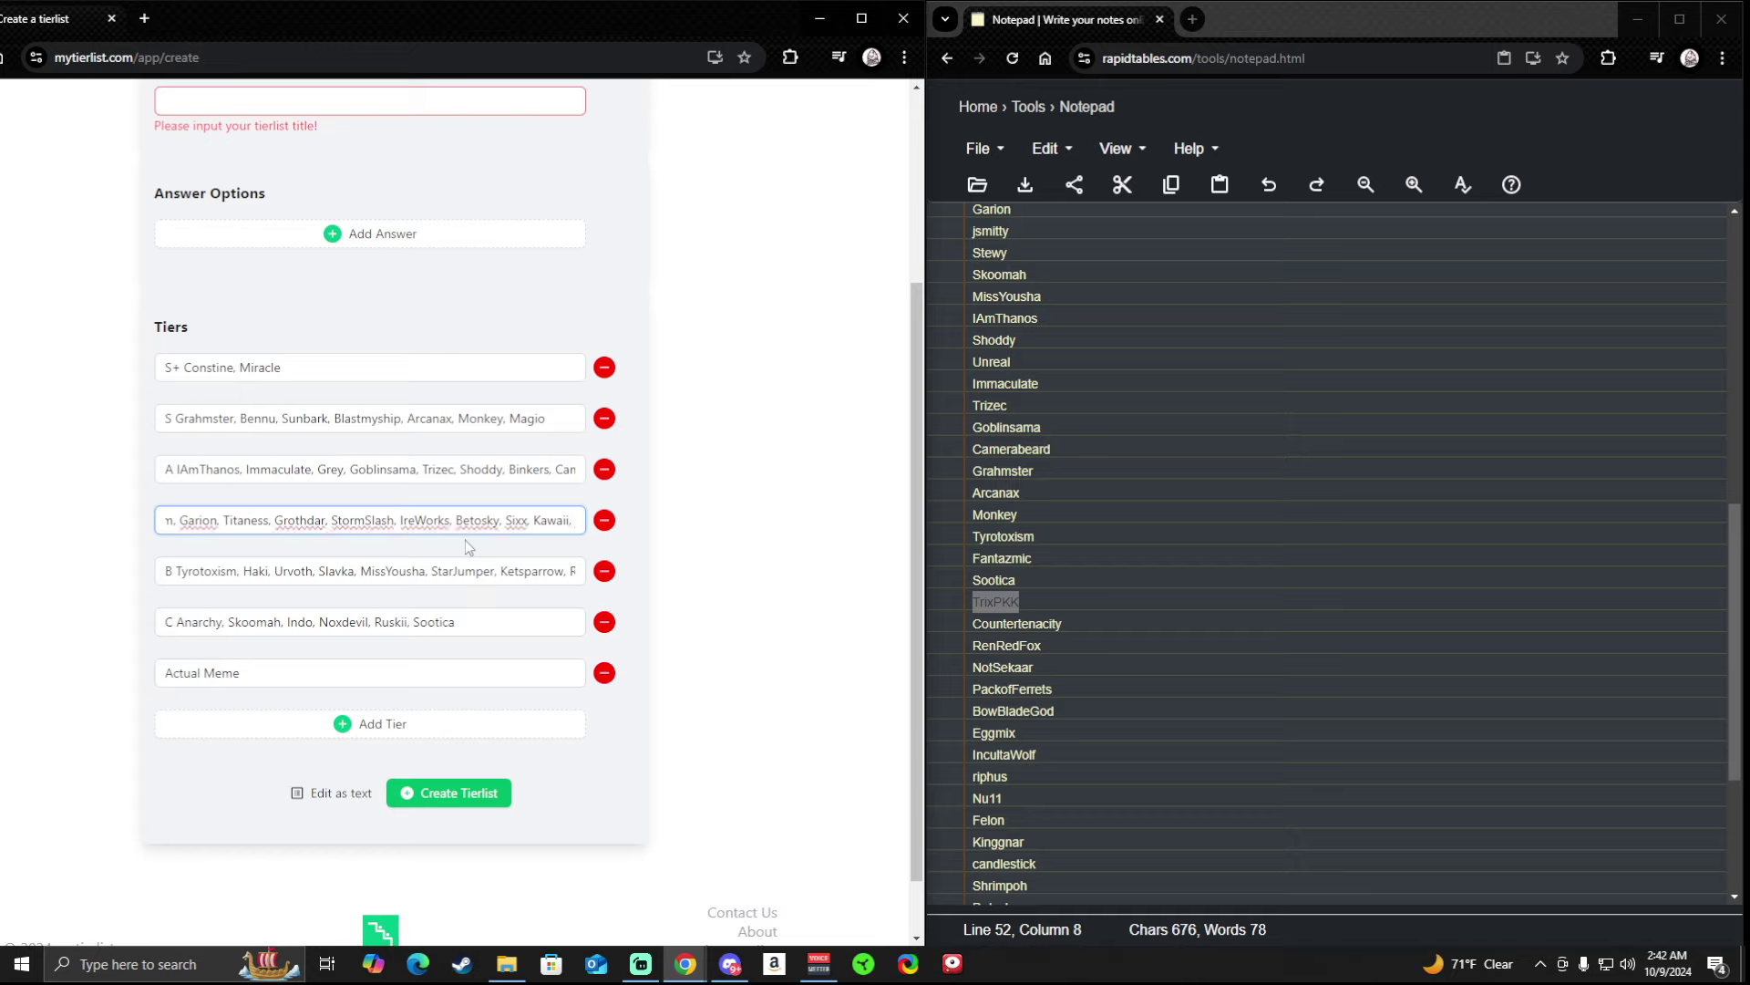
left_click(399, 520)
key("ctrl+v")
type(",")
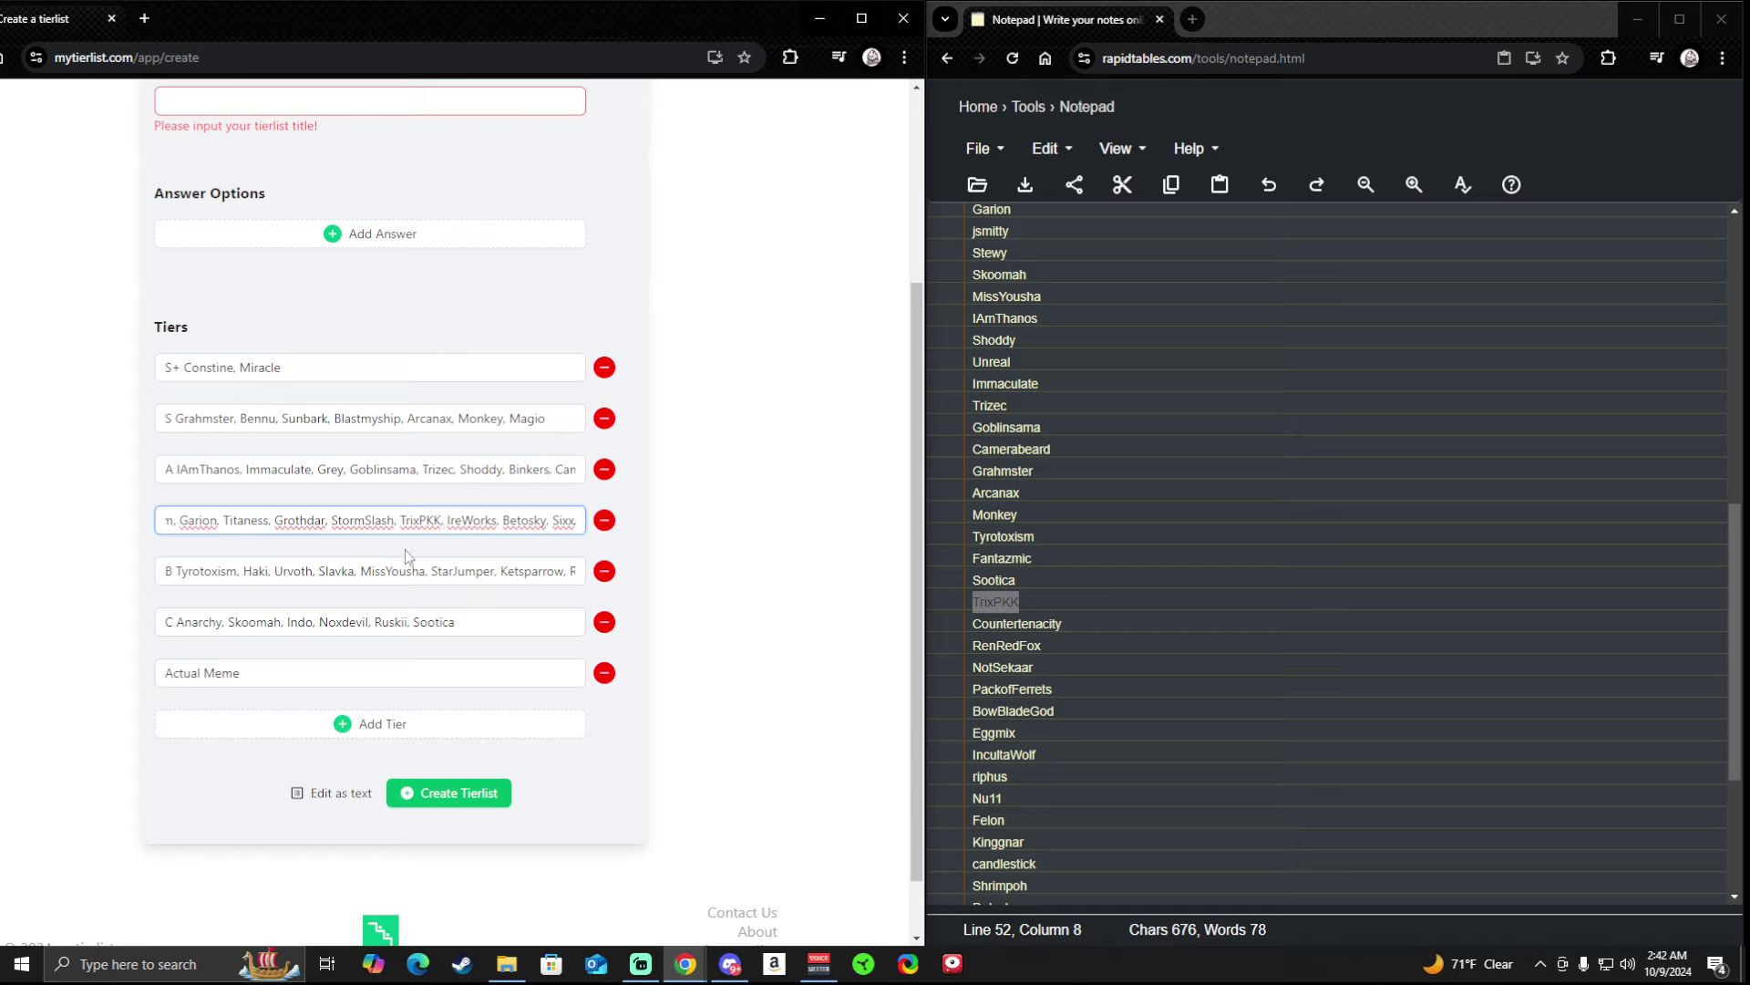
Copy Countertenacity from the notepad list and insert it before Tyrotoxism at the start of the B tier, followed by a comma.
double_click(1017, 624)
key("ctrl+c")
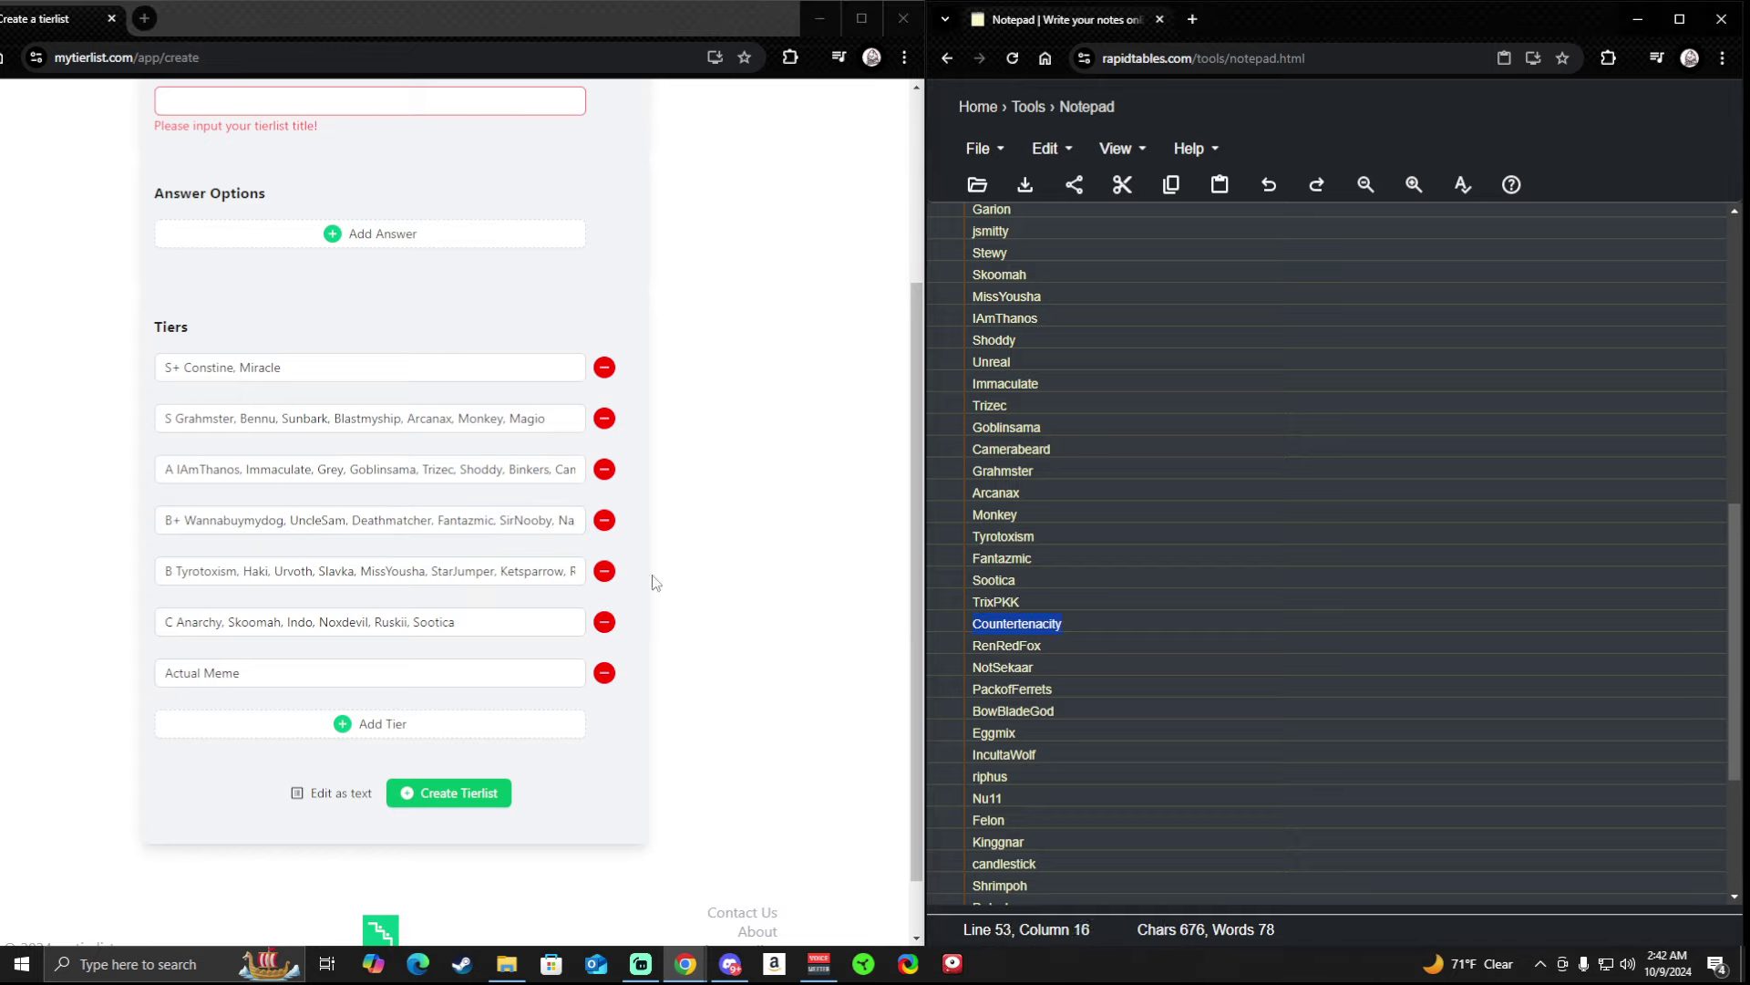
left_click(527, 561)
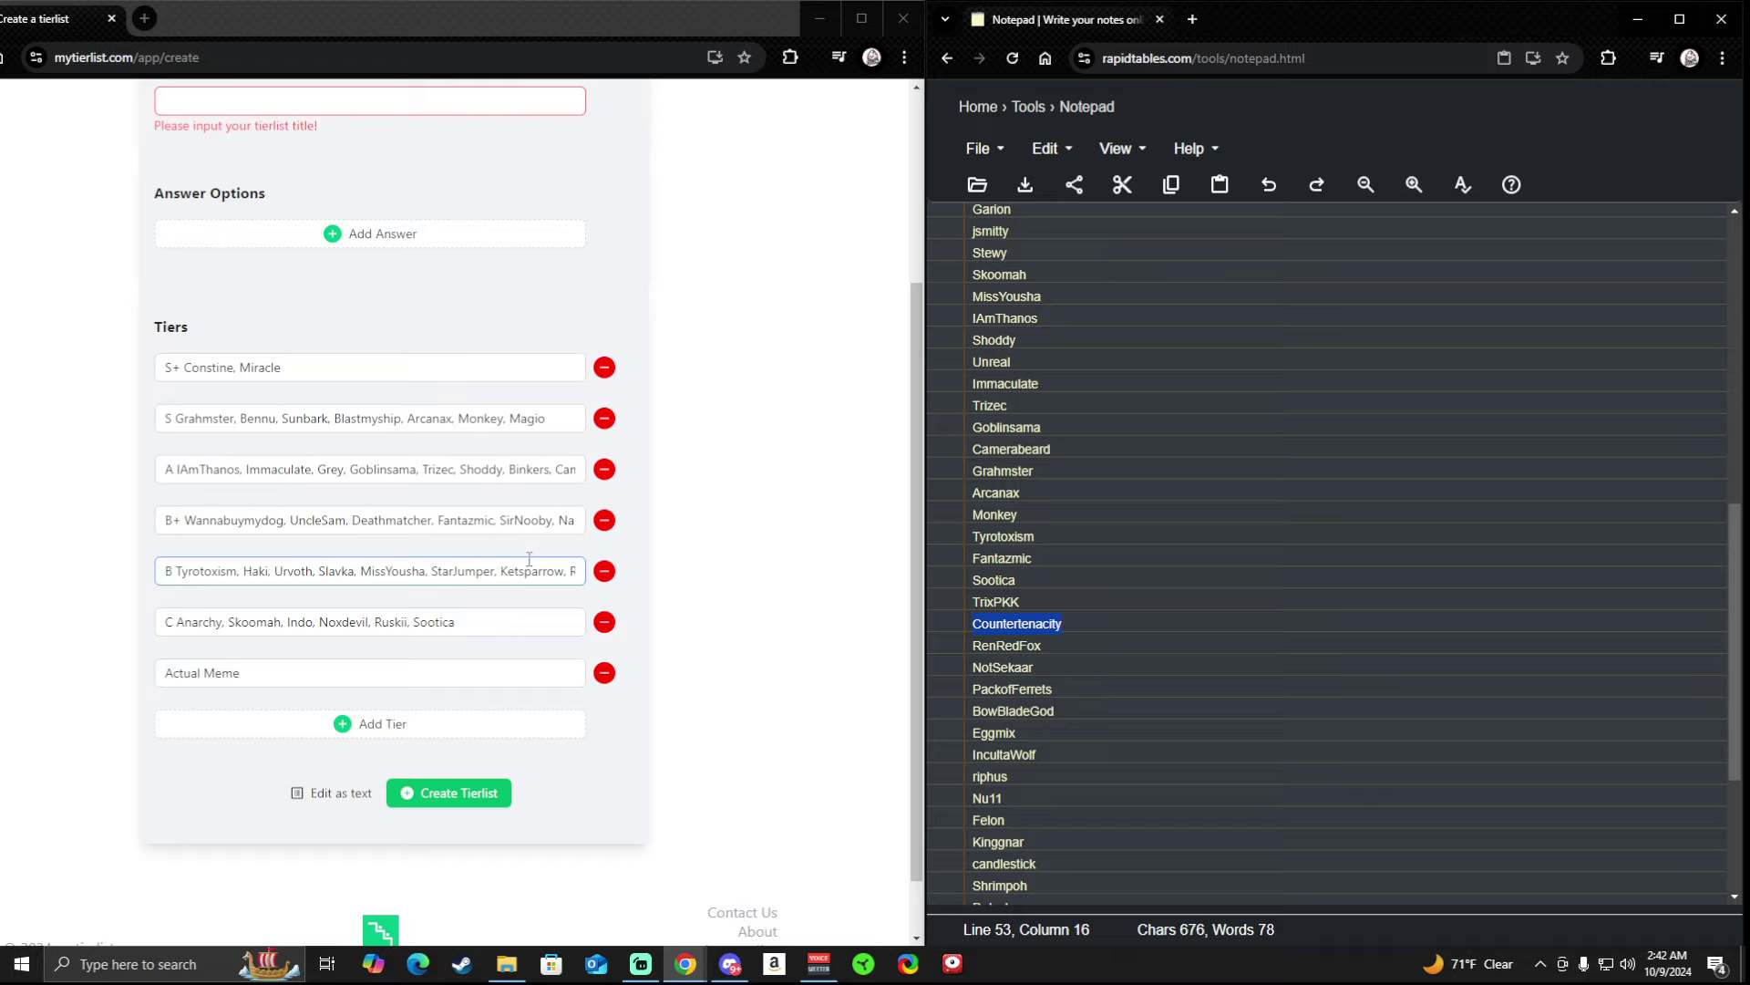
left_click(176, 571)
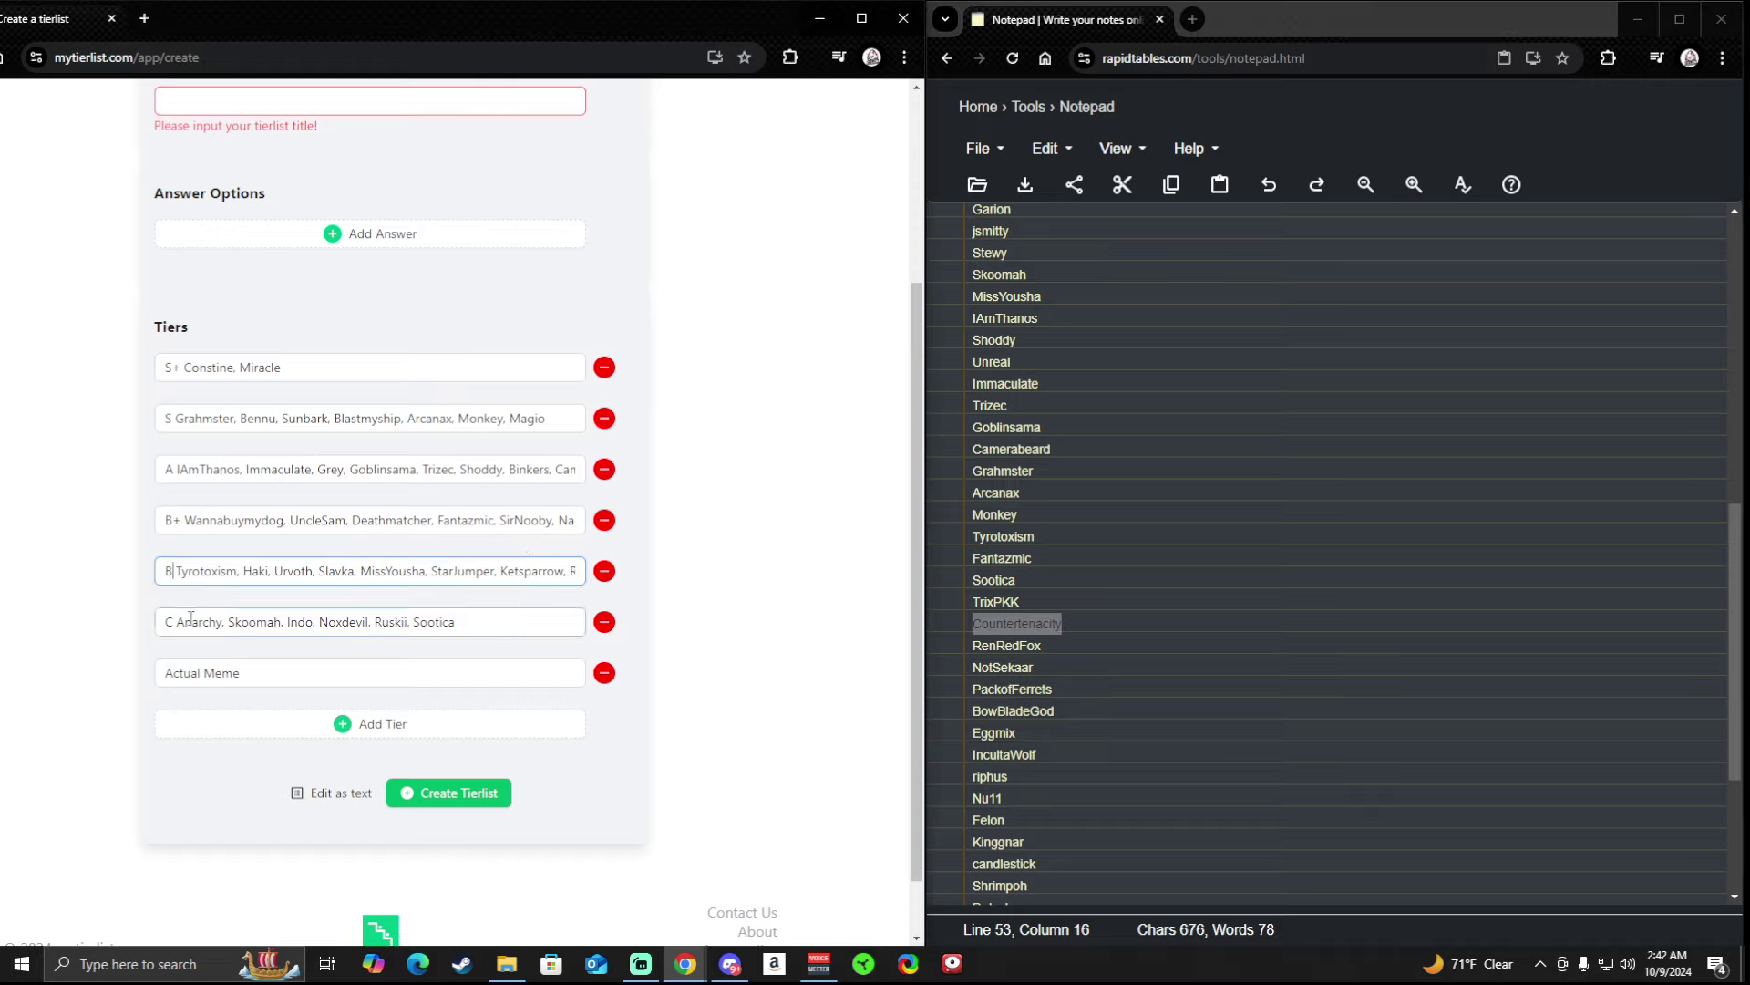
key("ctrl+v")
type(",")
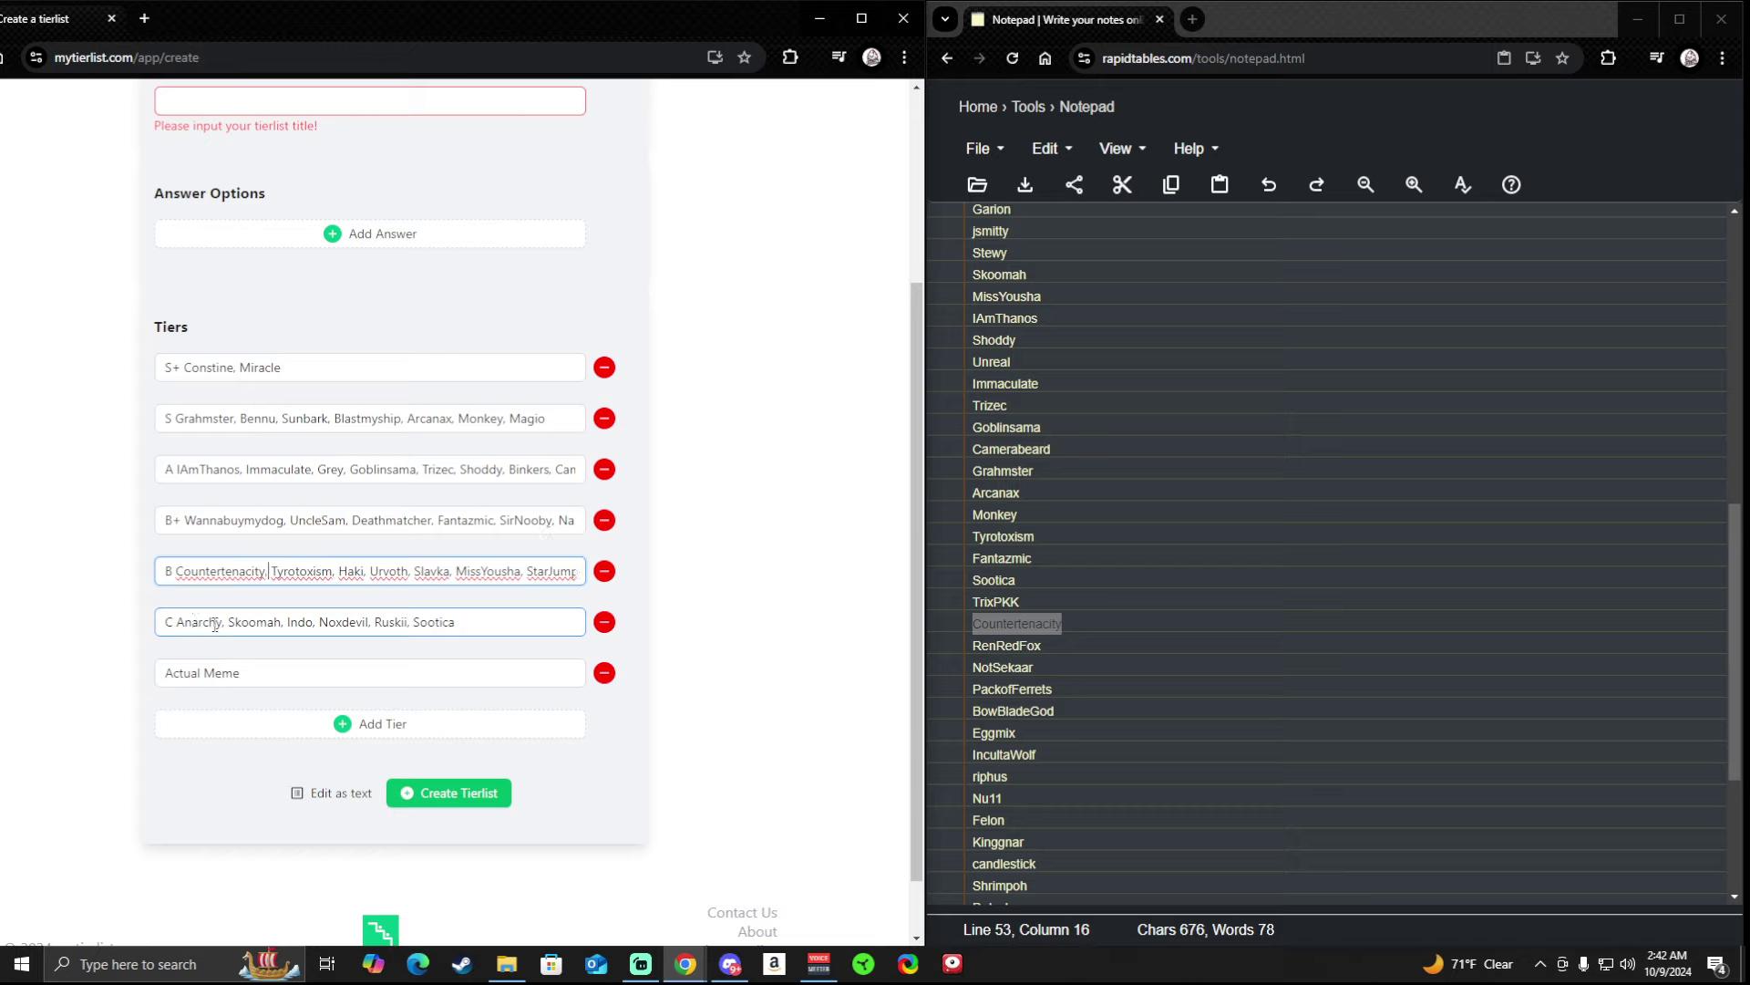
Copy RenRedFox from the notepad list and insert it between Slavka and MissYousha in the B tier, followed by a comma.
double_click(1058, 640)
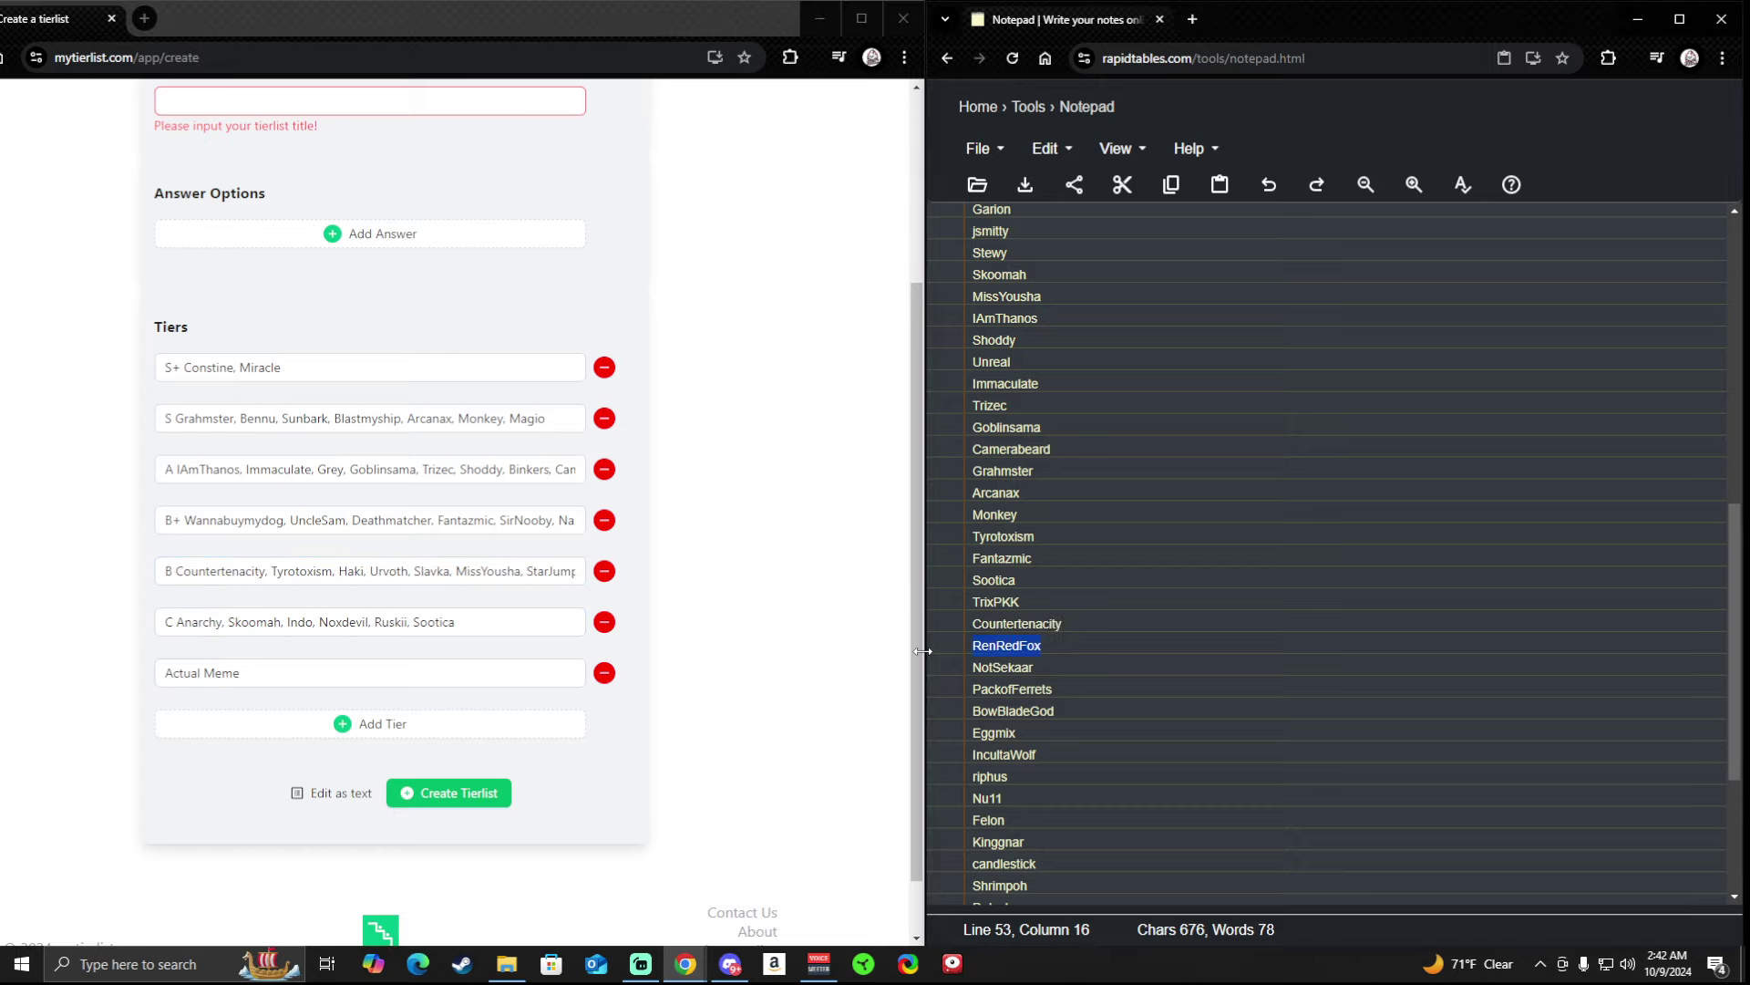
left_click(434, 575)
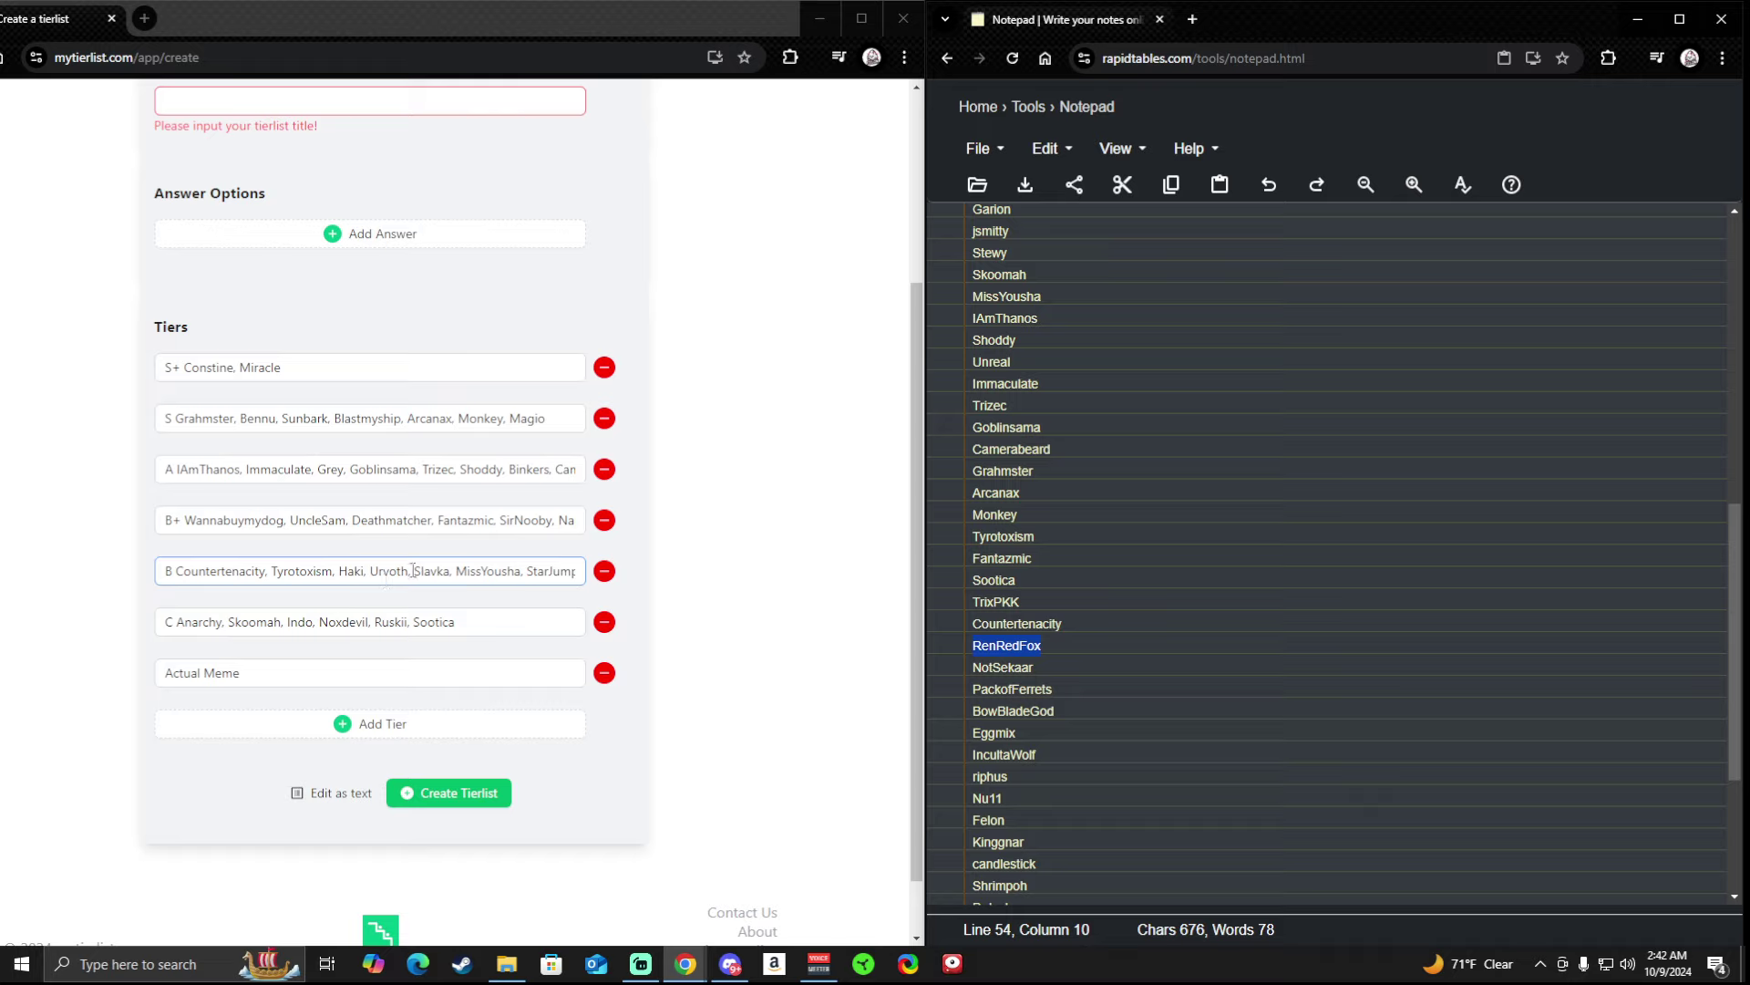
left_click(453, 572)
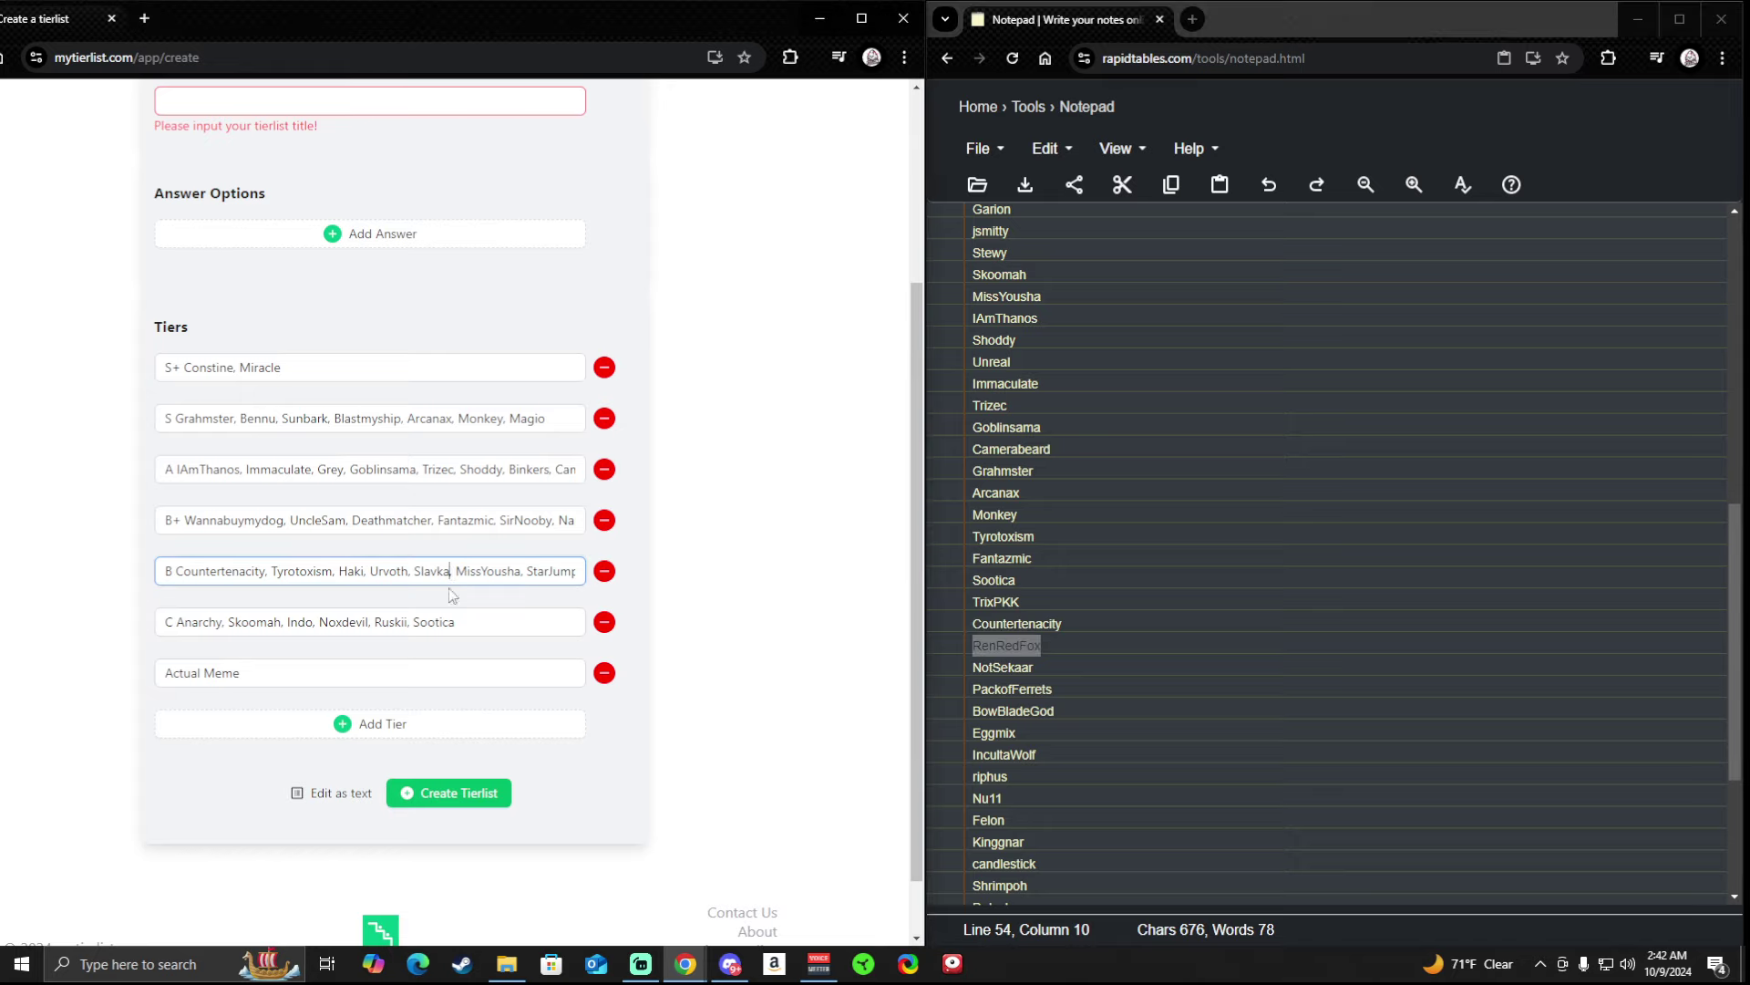
key("ctrl+v")
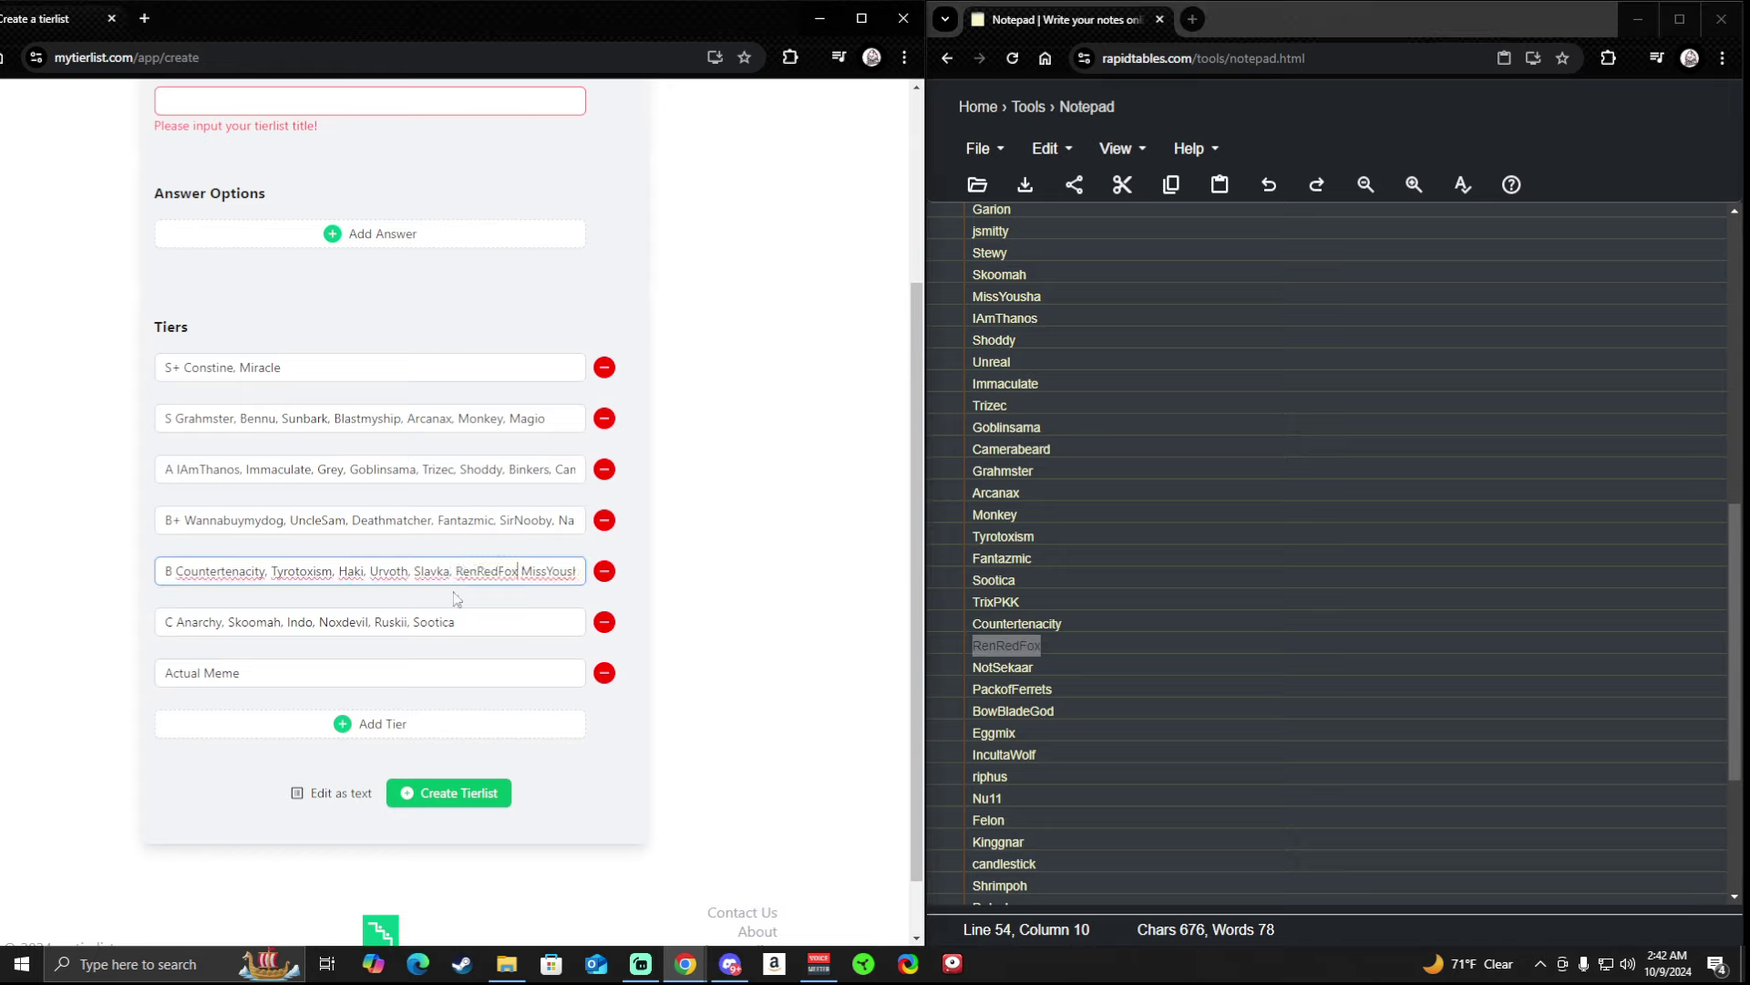
type(",")
Copy NotSekaar from the notepad list and insert it between Urvoth and Slavka in the B tier.
left_click_drag(1038, 669, 938, 676)
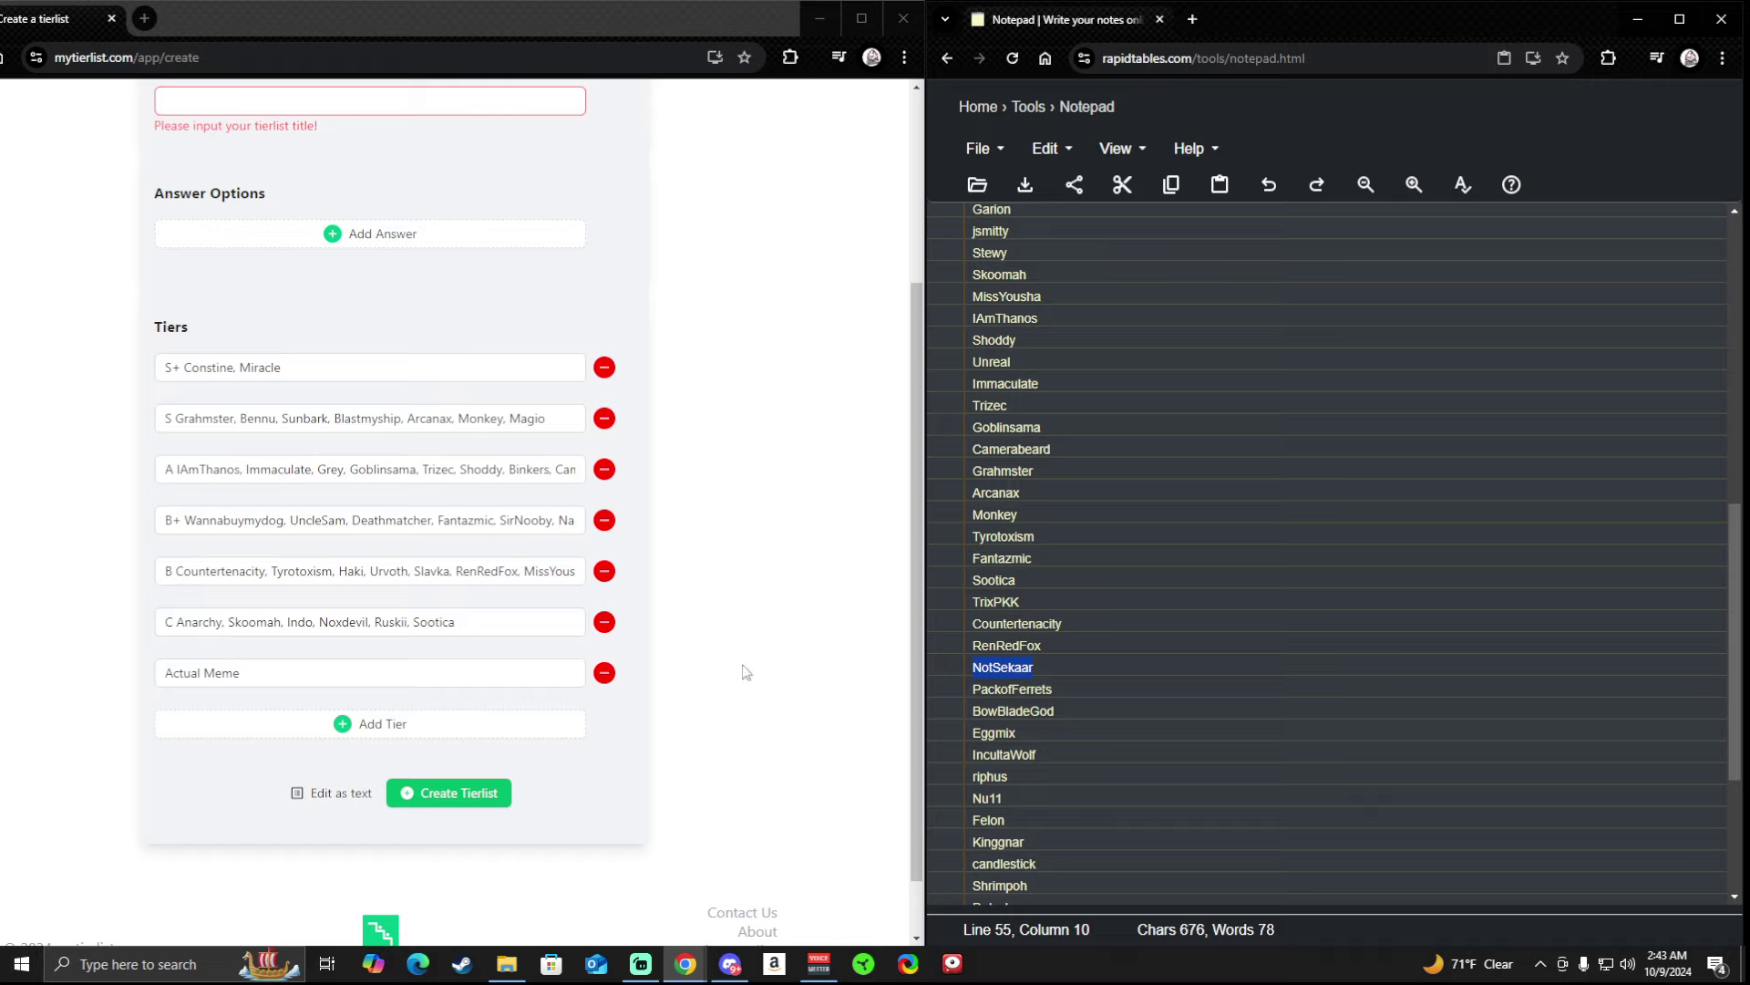
left_click(550, 570)
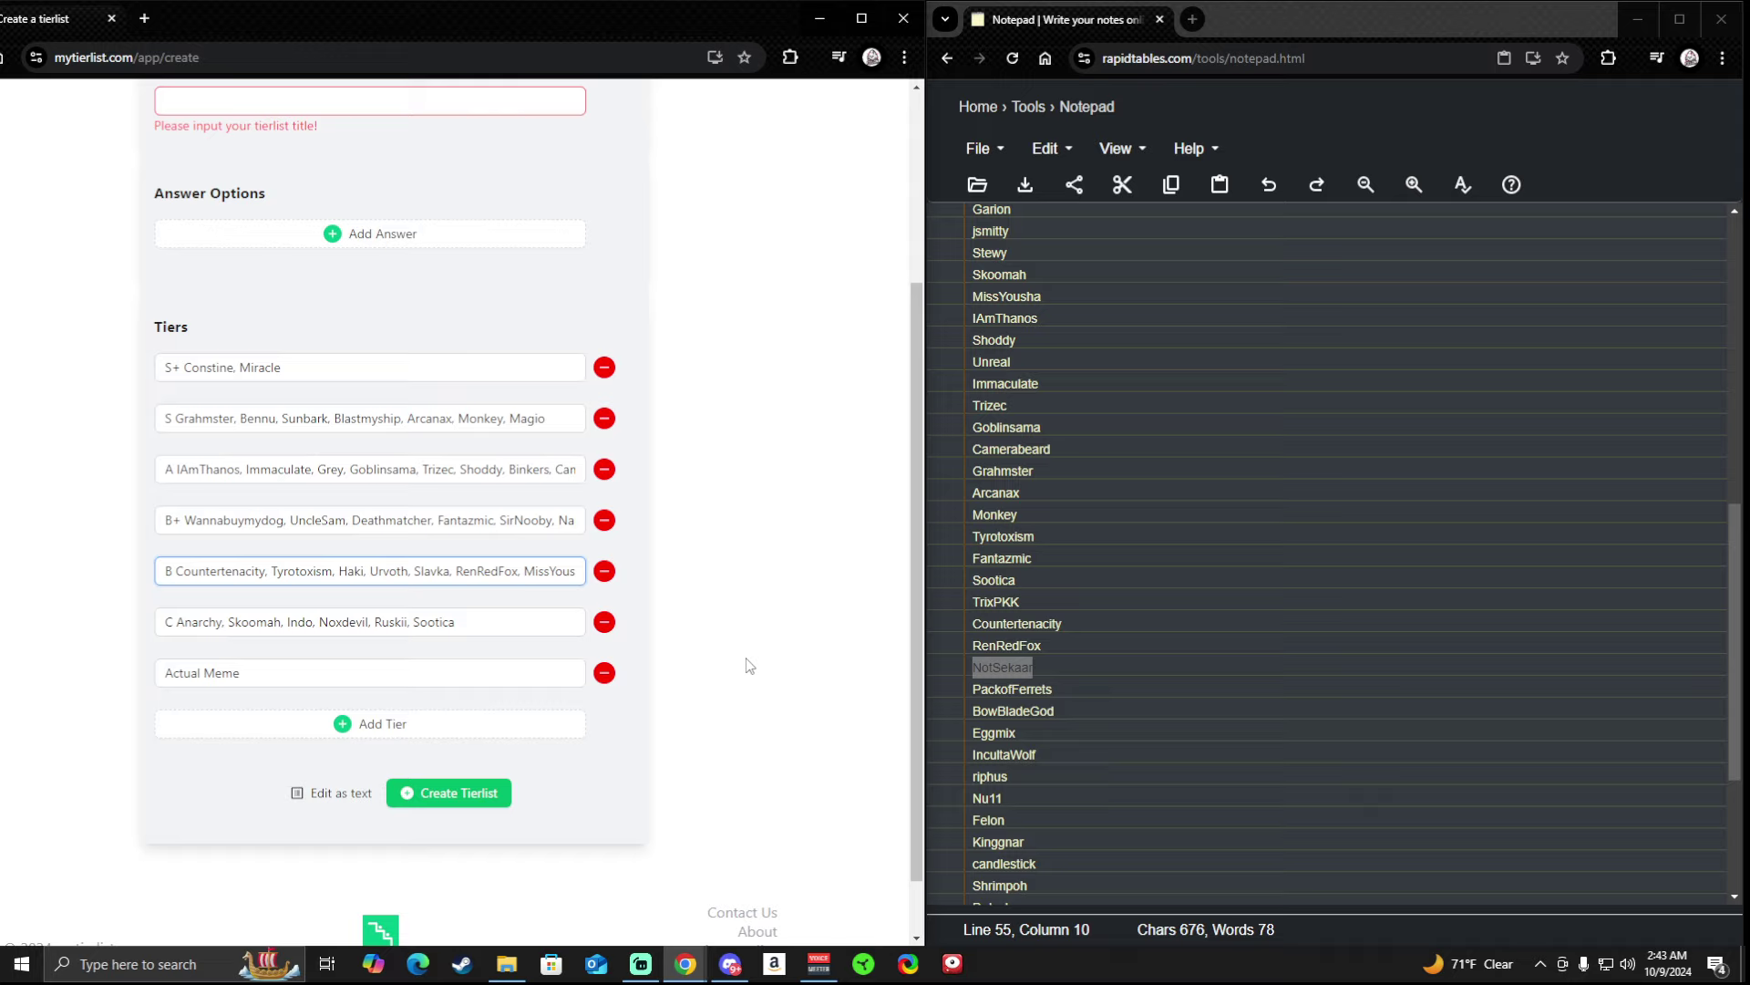
key("ctrl+v")
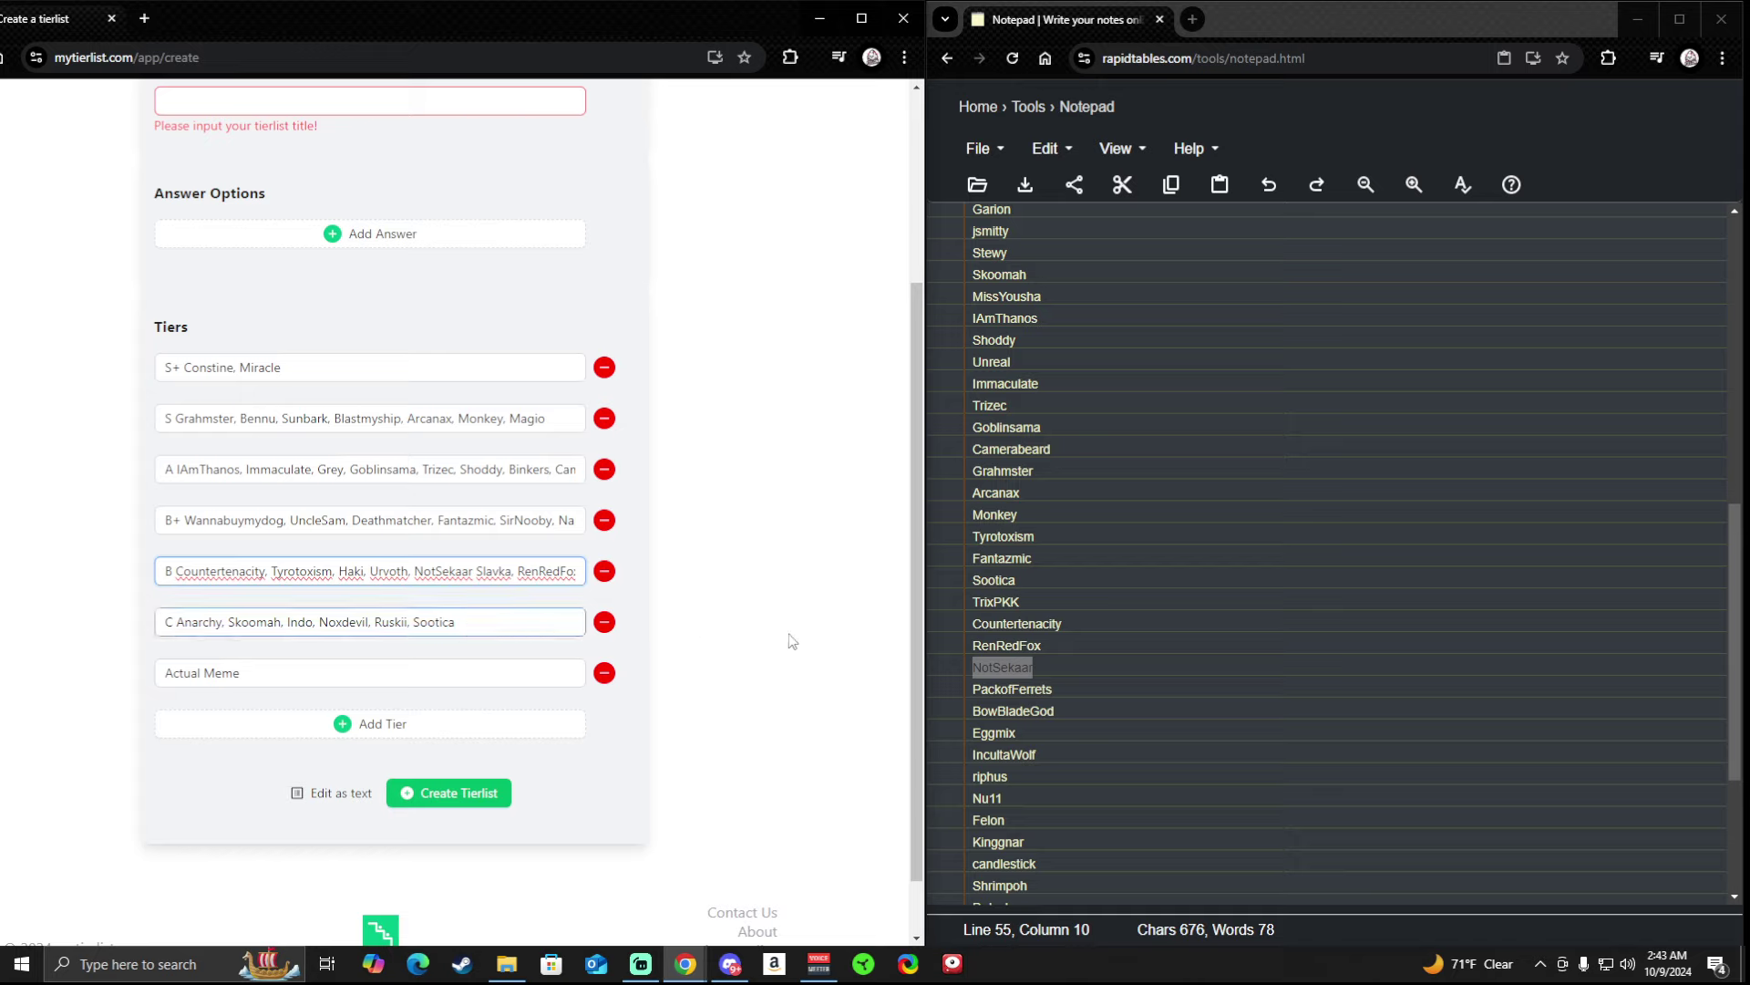
Copy PackofFerrets from the notepad list and insert it between Anarchy and Skoomah in the C tier, followed by a comma.
left_click(1090, 697)
left_click_drag(1091, 696, 908, 702)
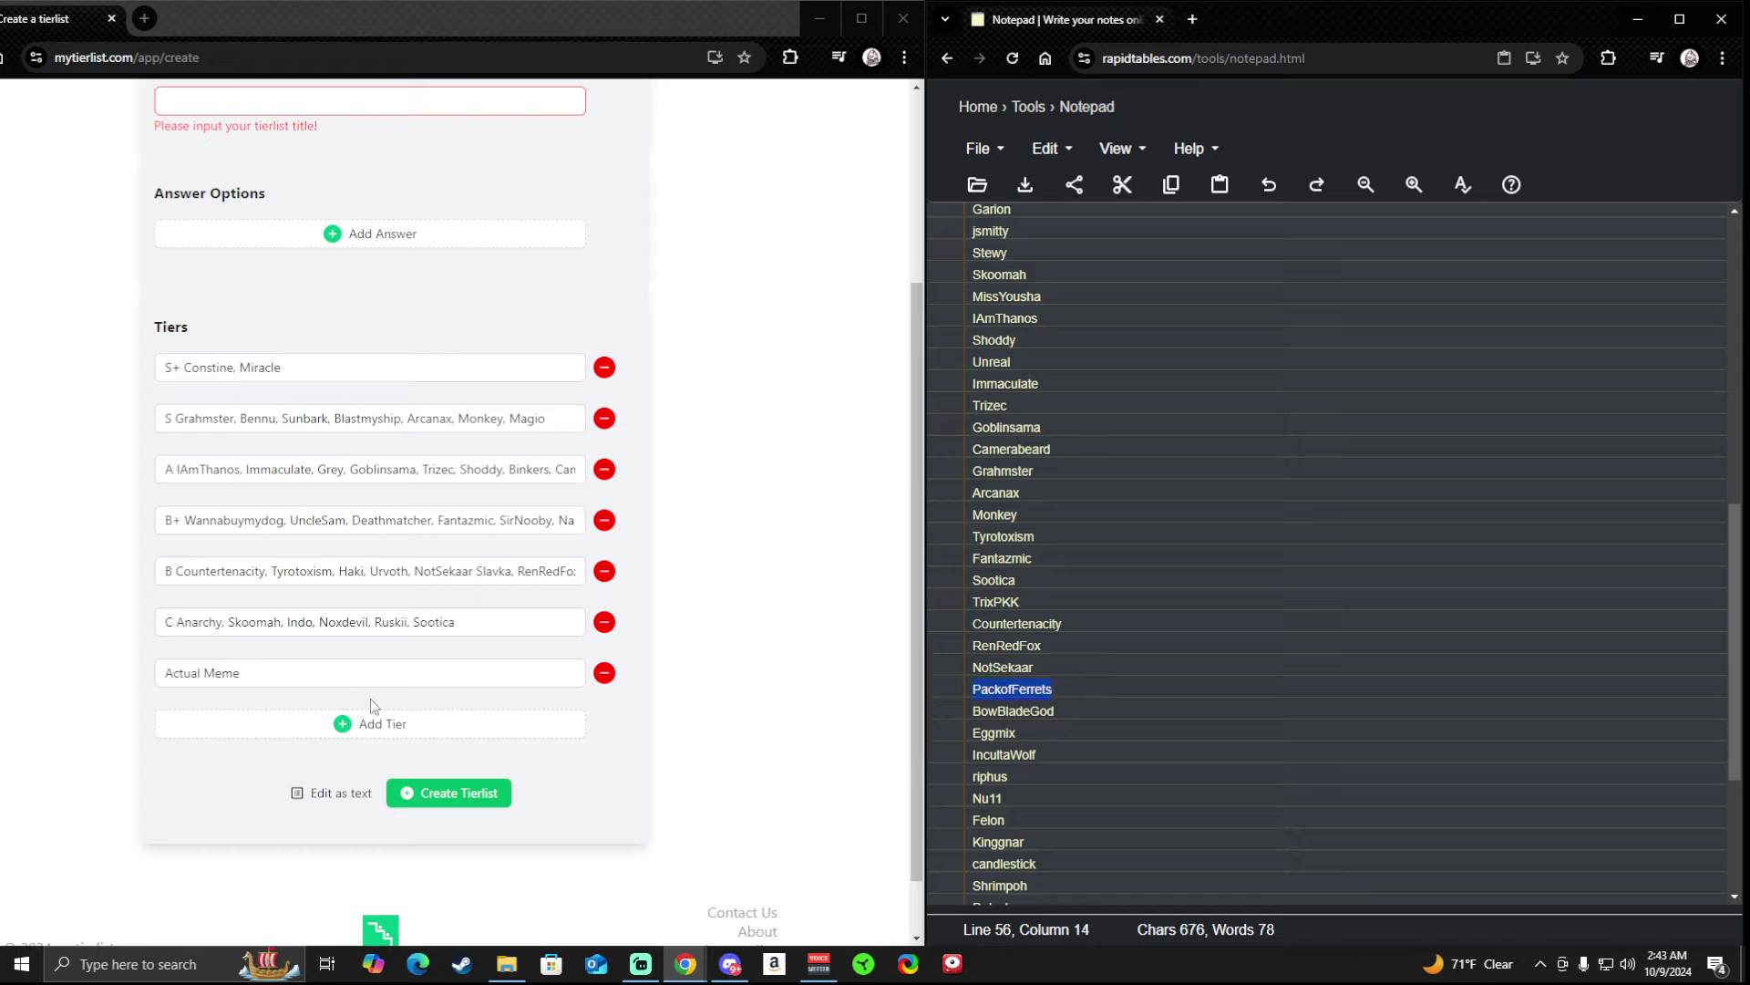
left_click(370, 674)
left_click(224, 623)
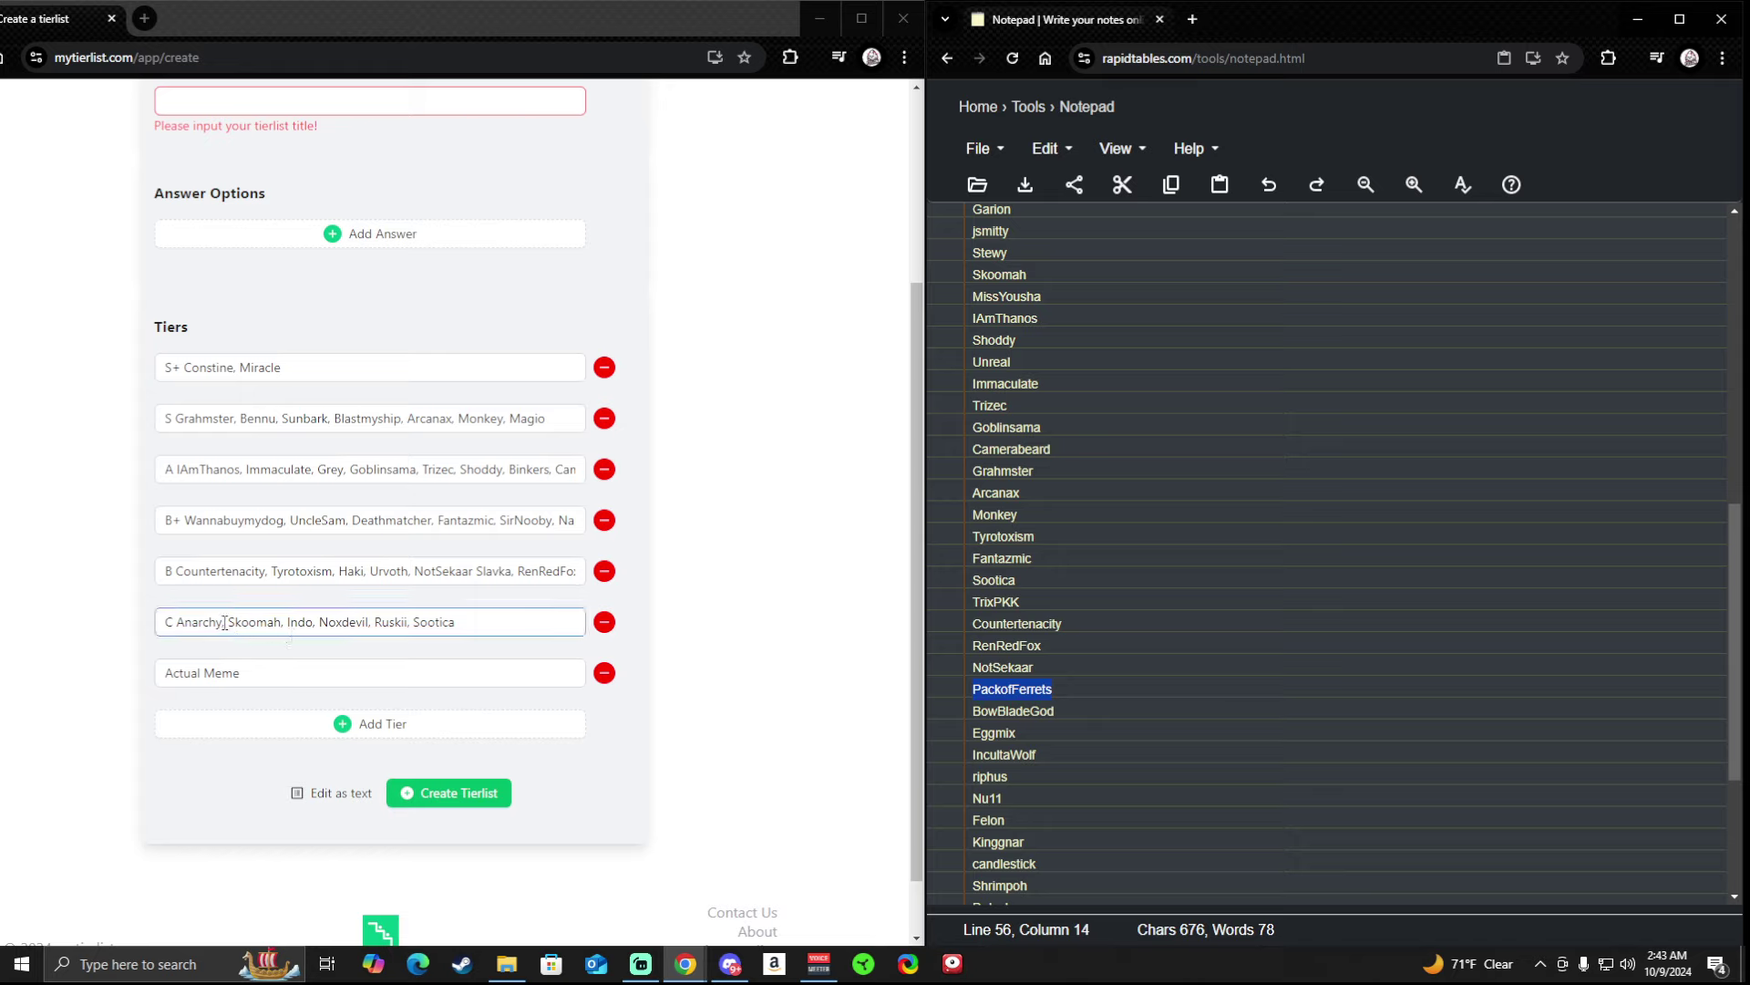
left_click(224, 623)
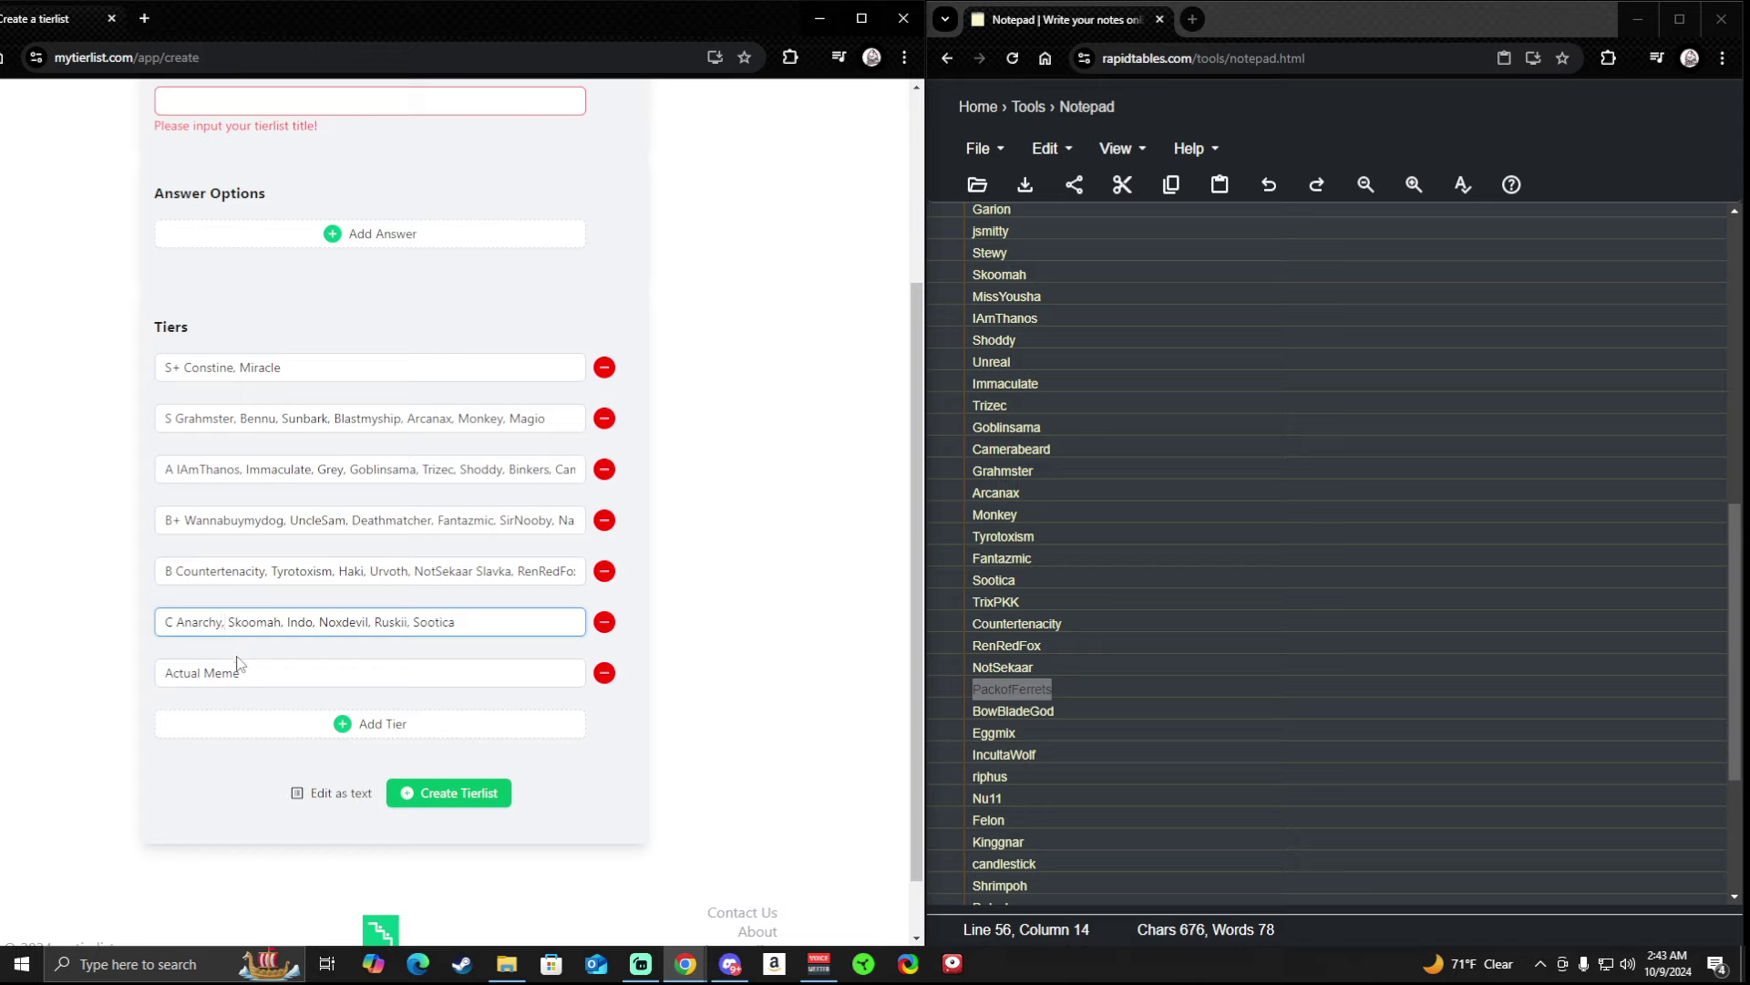
key("ctrl+v")
type(",")
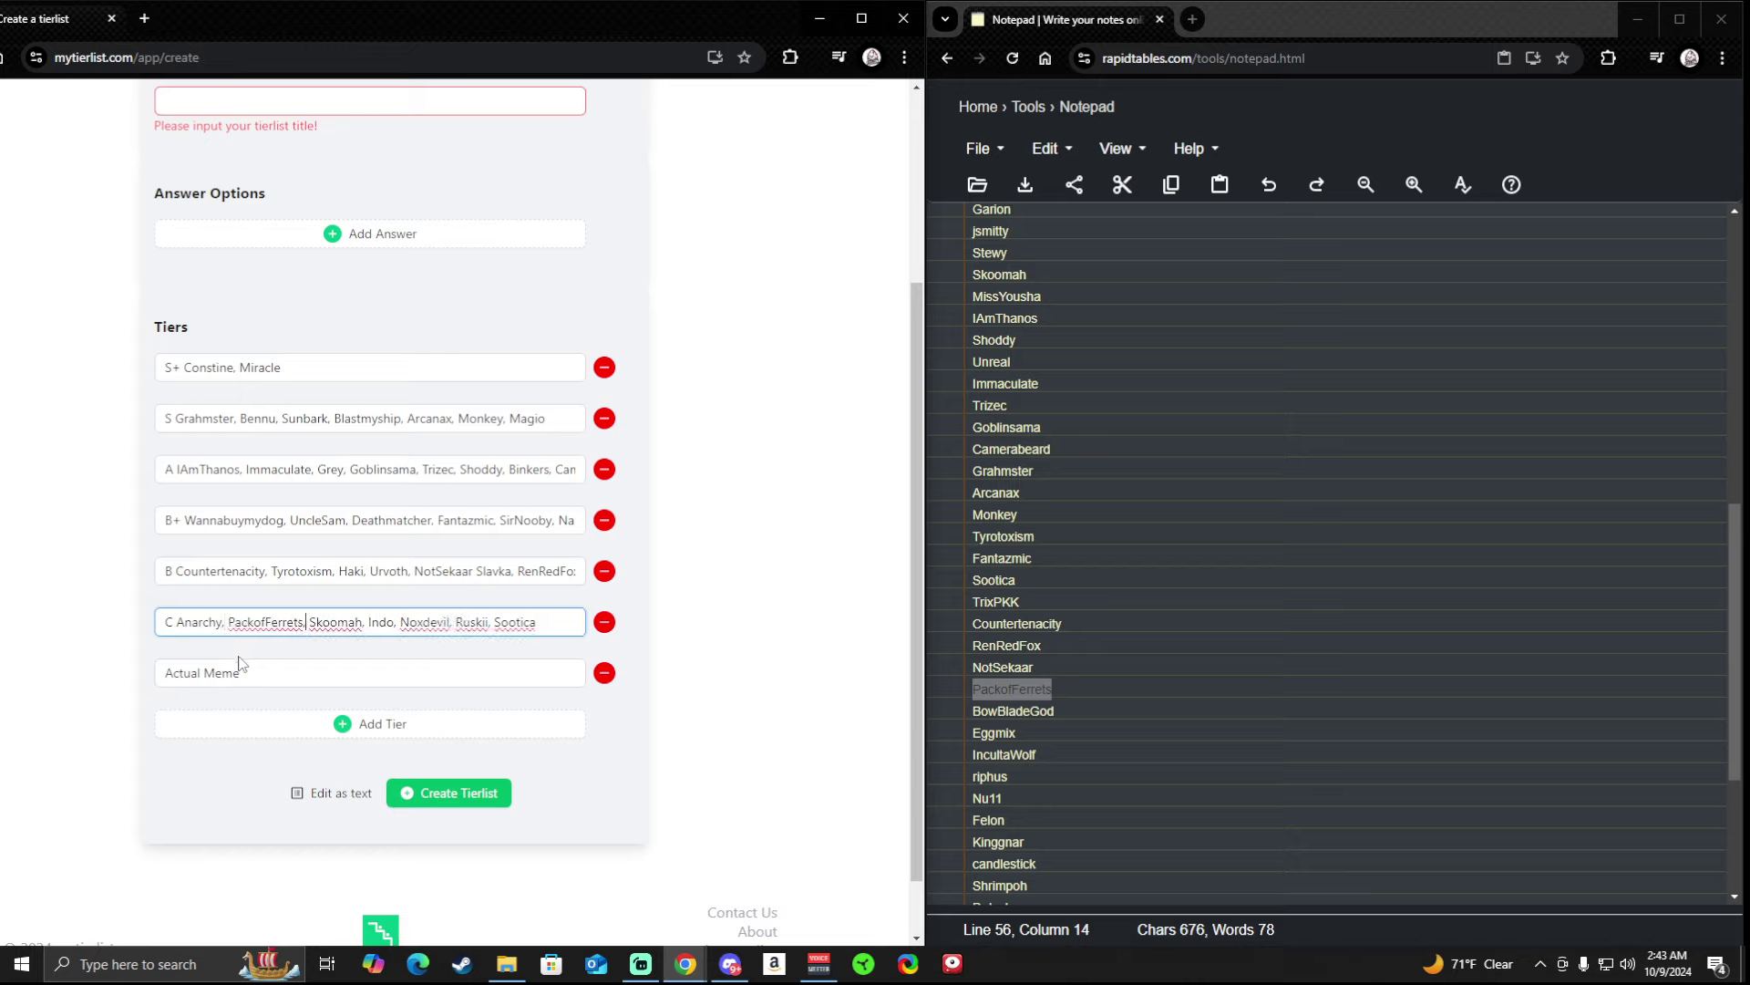
Copy BowBladeGod from the notepad list and add it after the Actual Meme tier label, separated by a comma.
double_click(1067, 711)
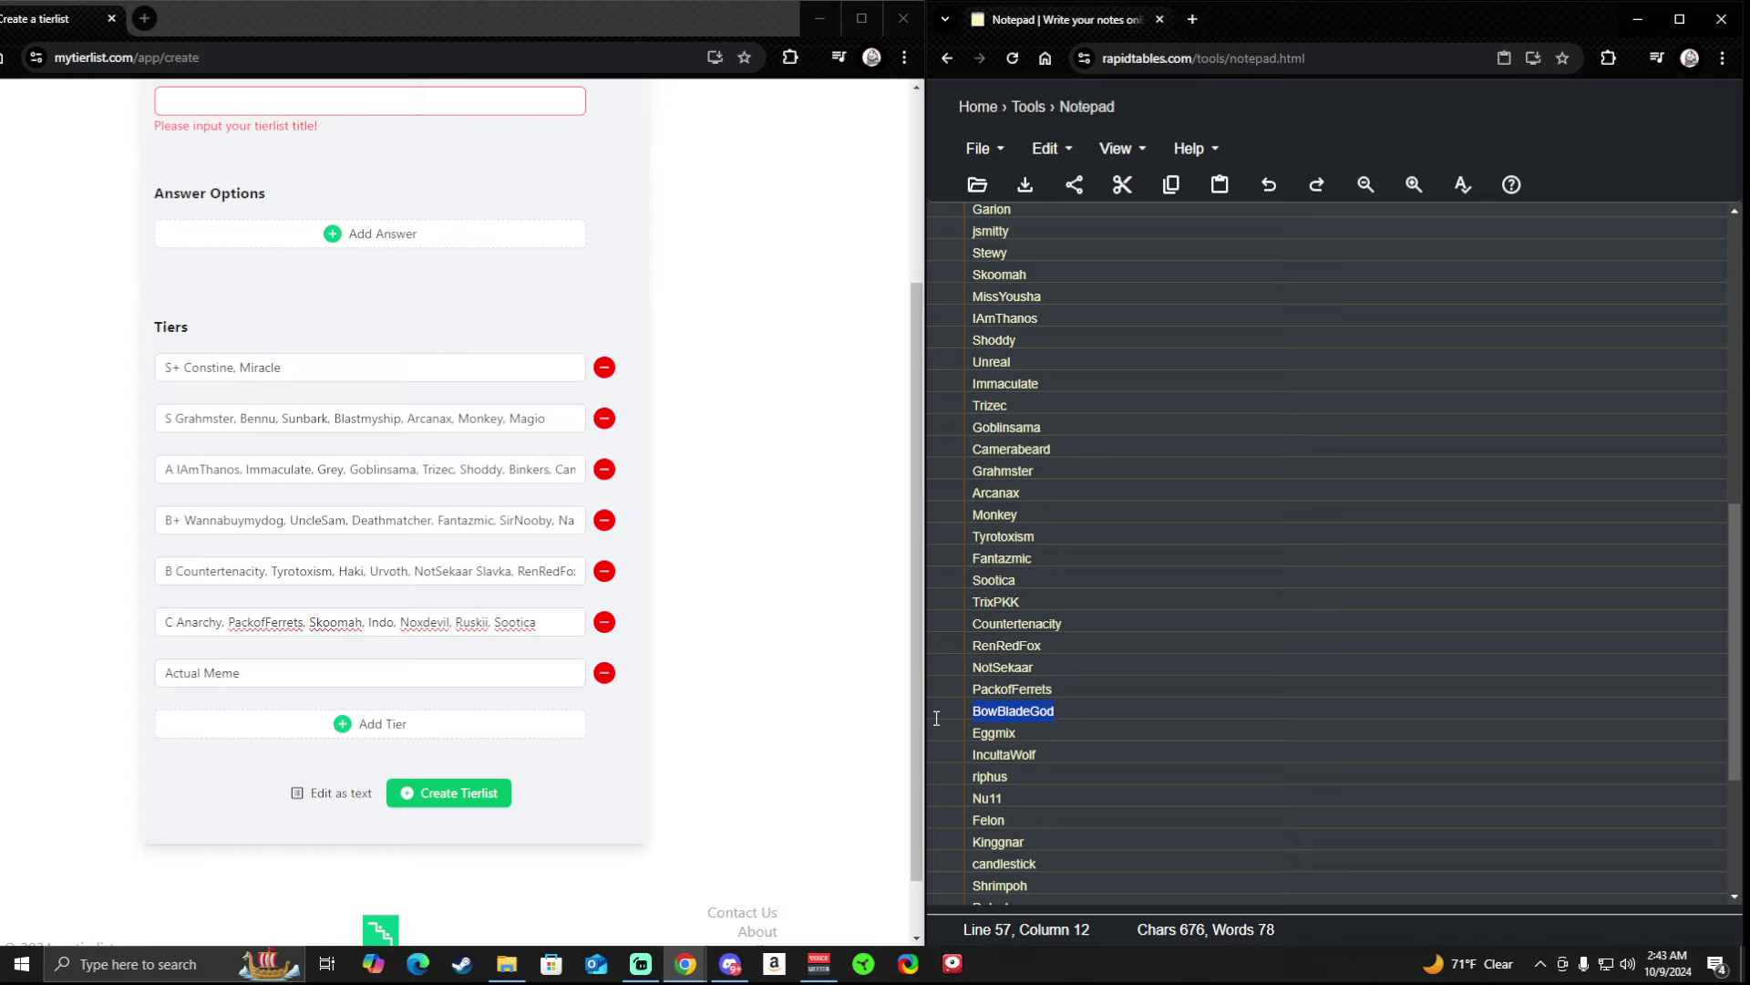
left_click(285, 680)
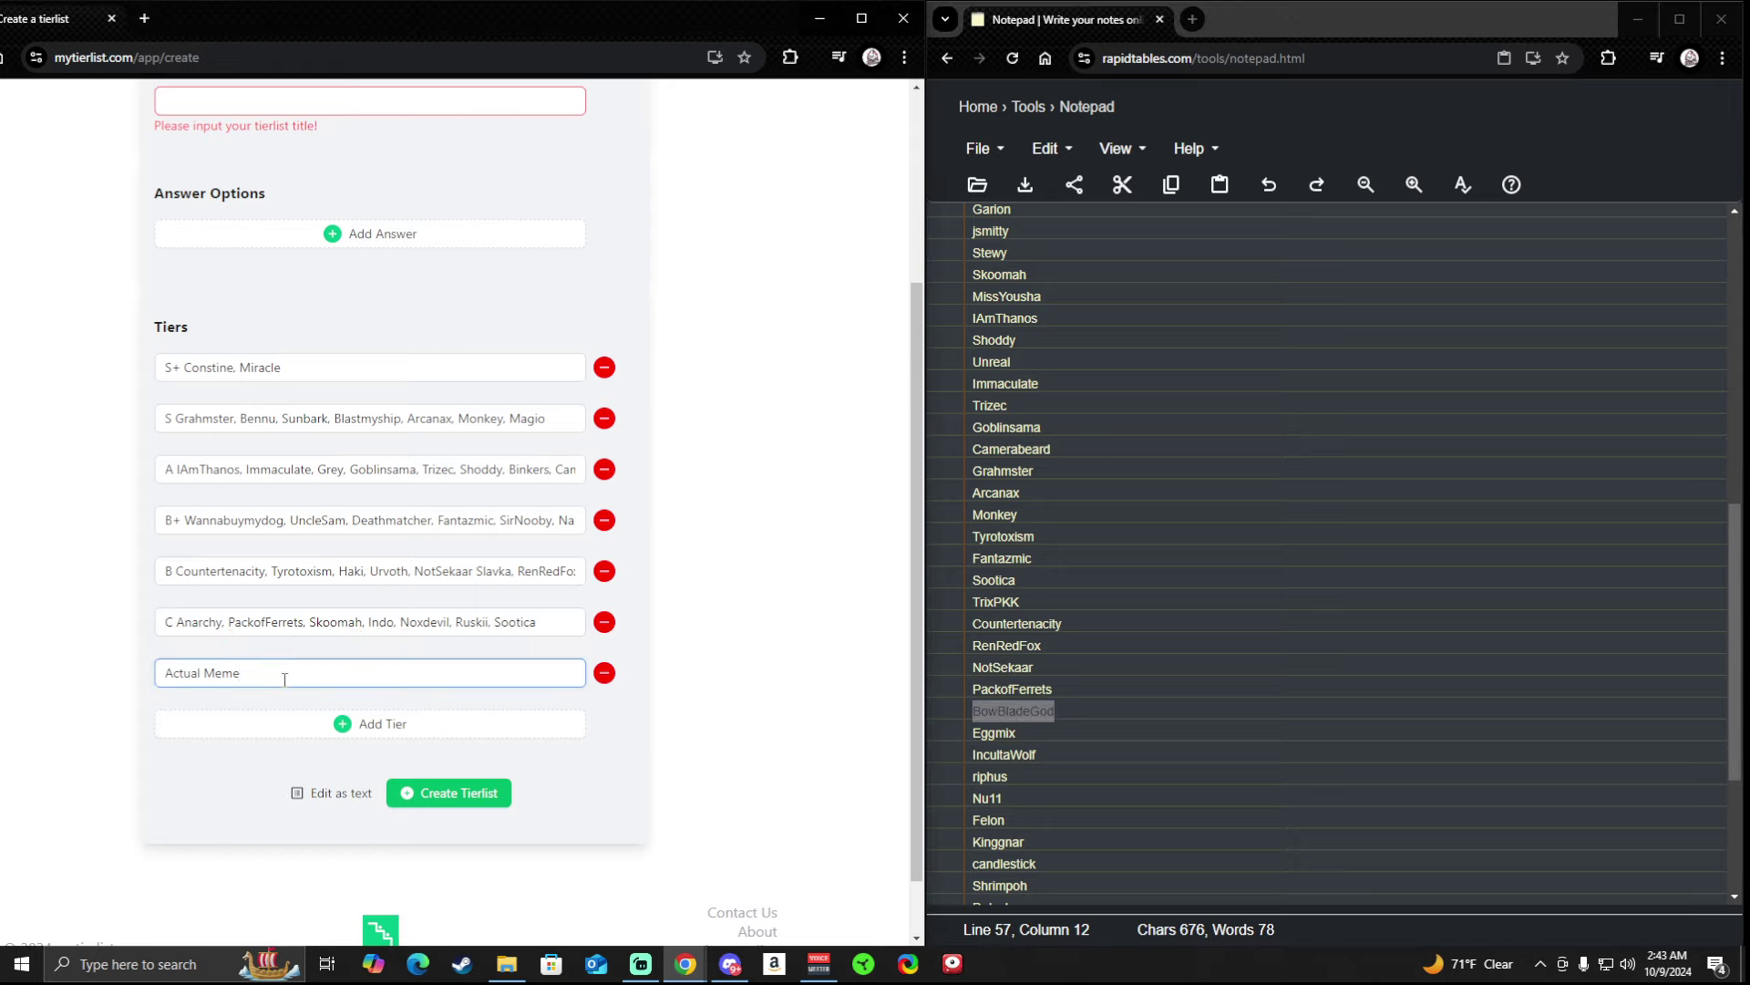
type(",")
key("ctrl+v")
Copy Eggmix from the notepad list and insert it before Wannabuymydog at the start of the B+ tier, followed by a comma.
left_click_drag(1036, 739, 946, 740)
left_click(330, 682)
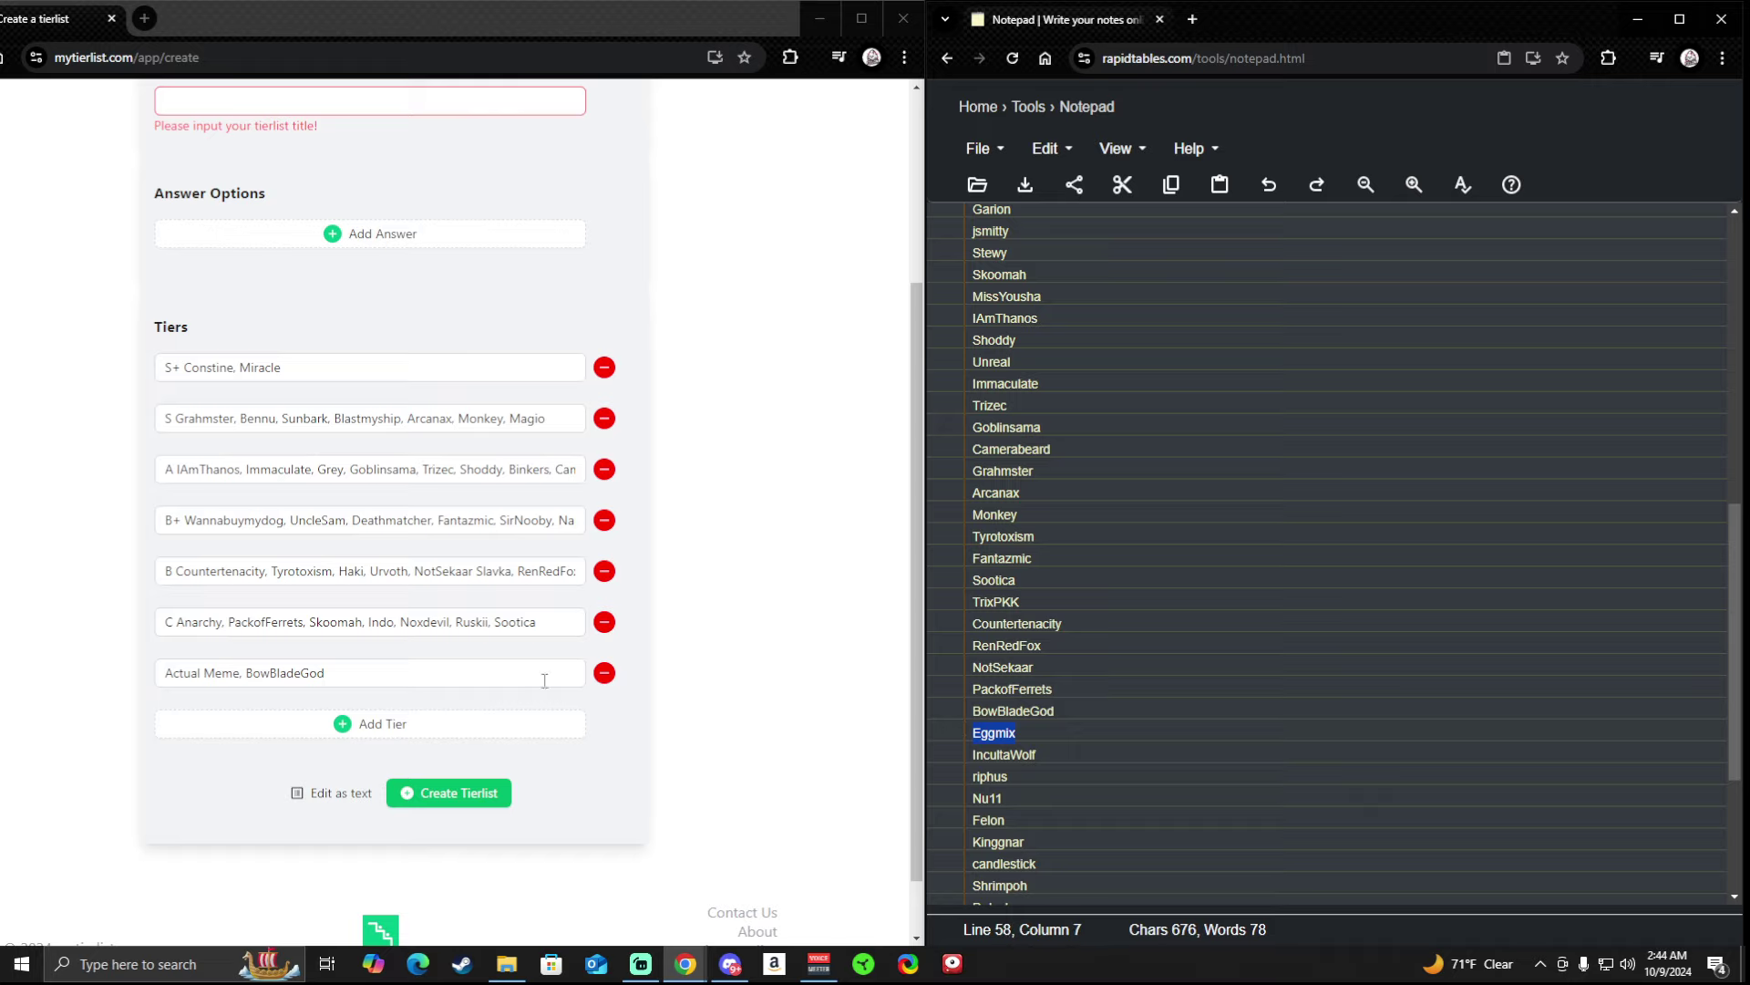
left_click(321, 620)
left_click(497, 525)
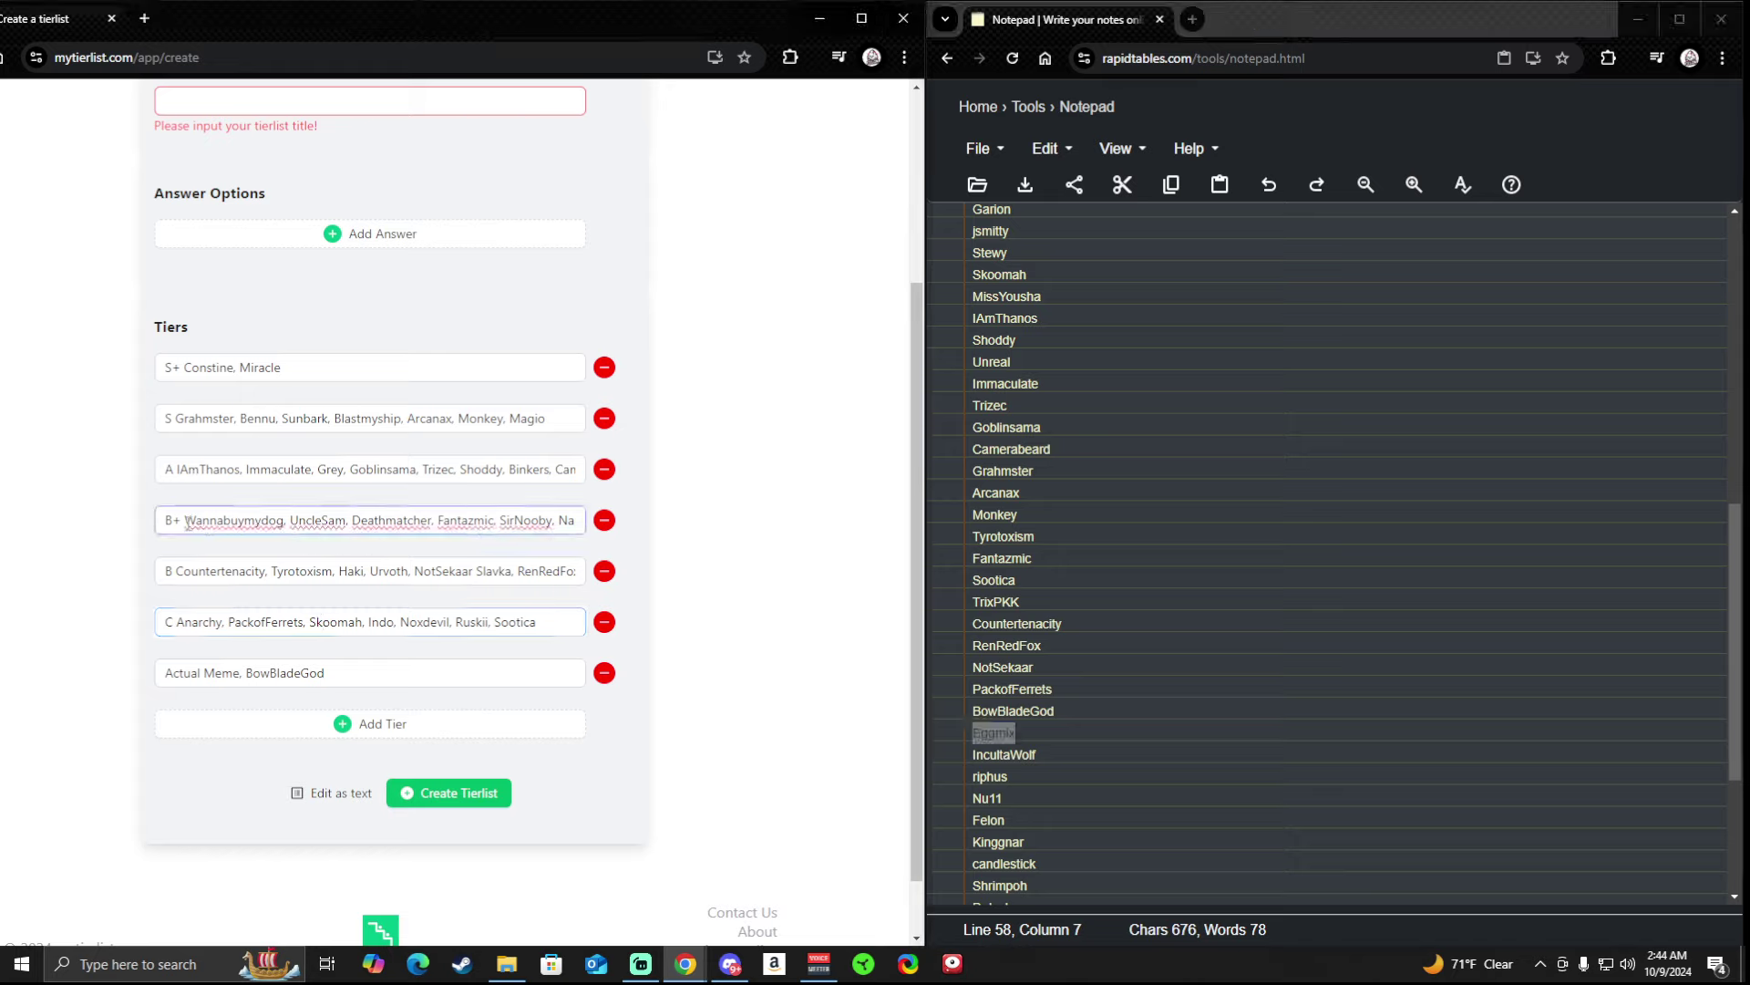
left_click(288, 529)
left_click(157, 520)
key("Right")
key("Right")
key("Right")
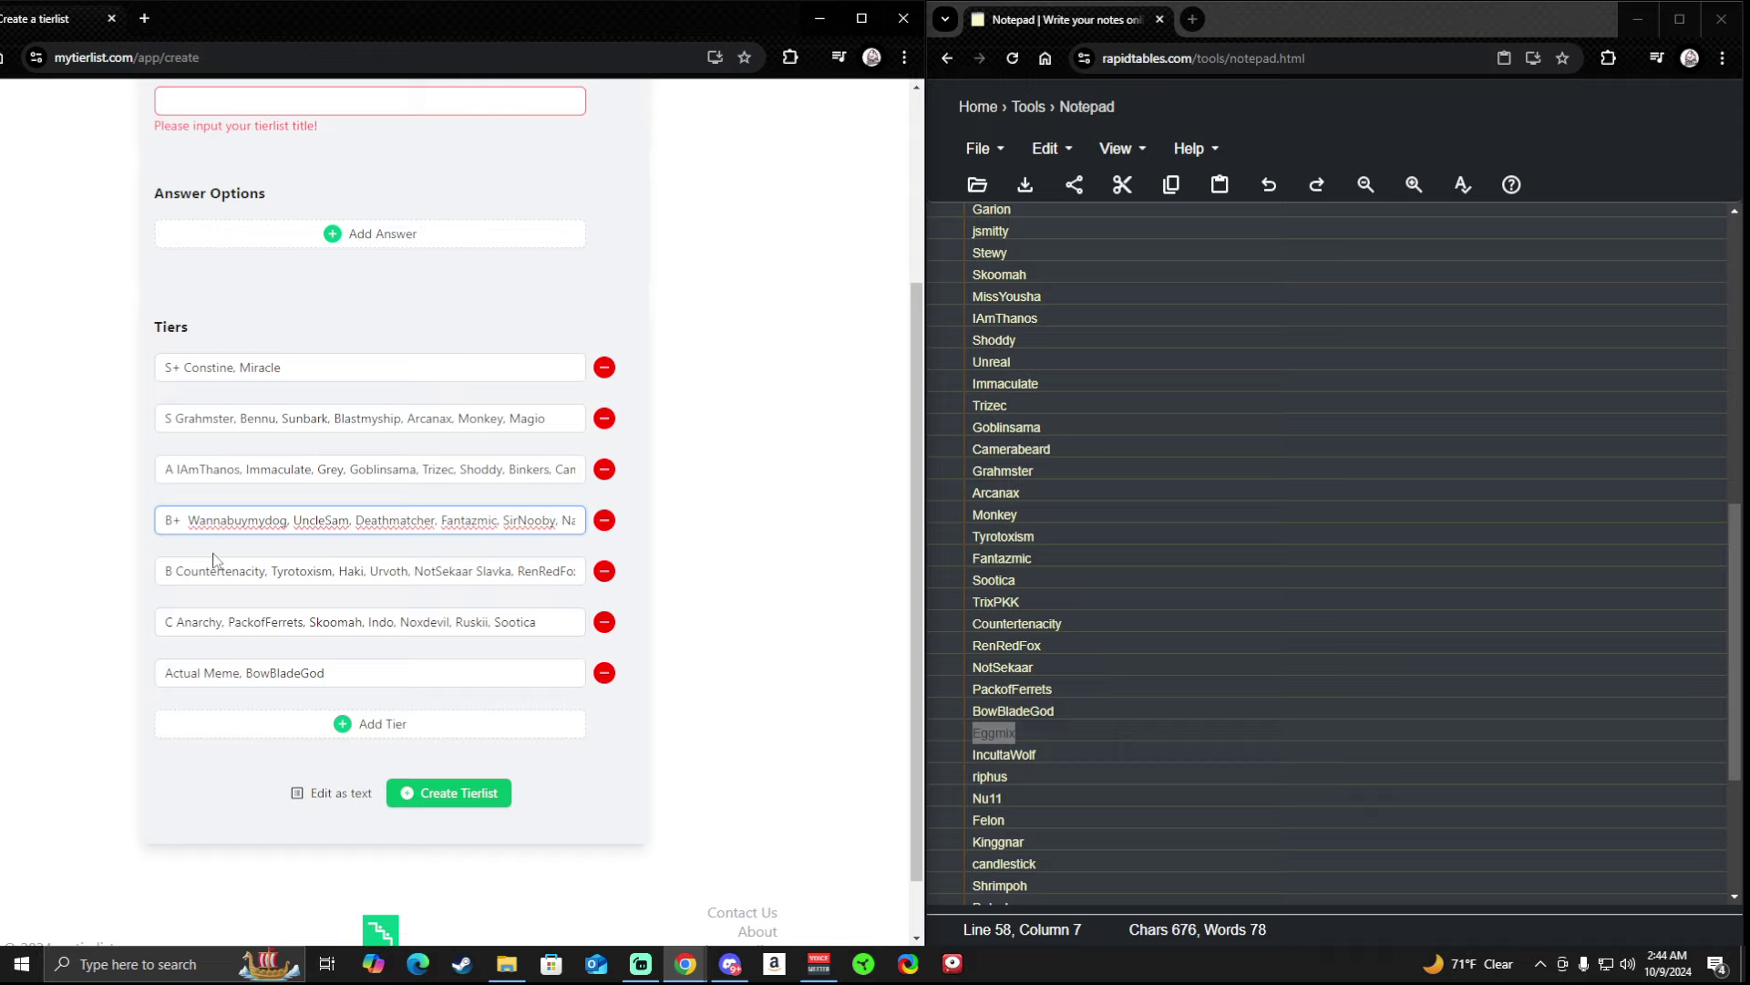
key("ctrl+v")
type(",")
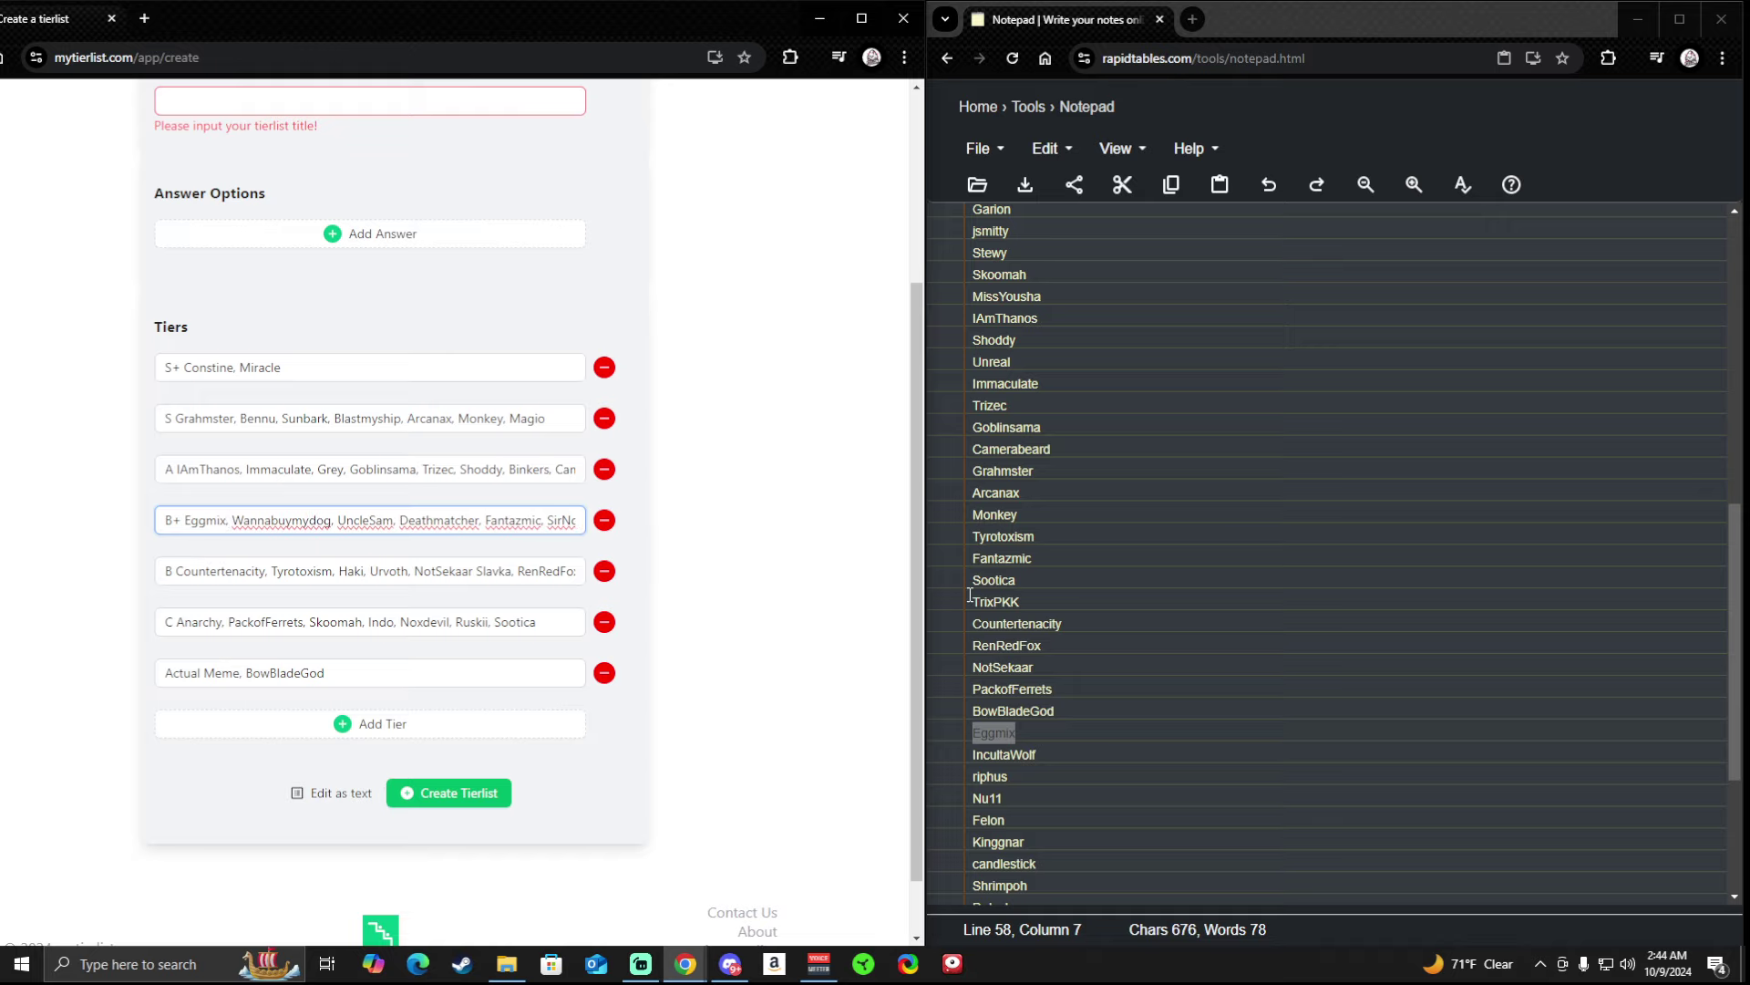
Complete the broken name on the line below Eggmix in the notepad list so it reads Incultawolf.
left_click(1048, 760)
scroll(1048, 759, "down", 3)
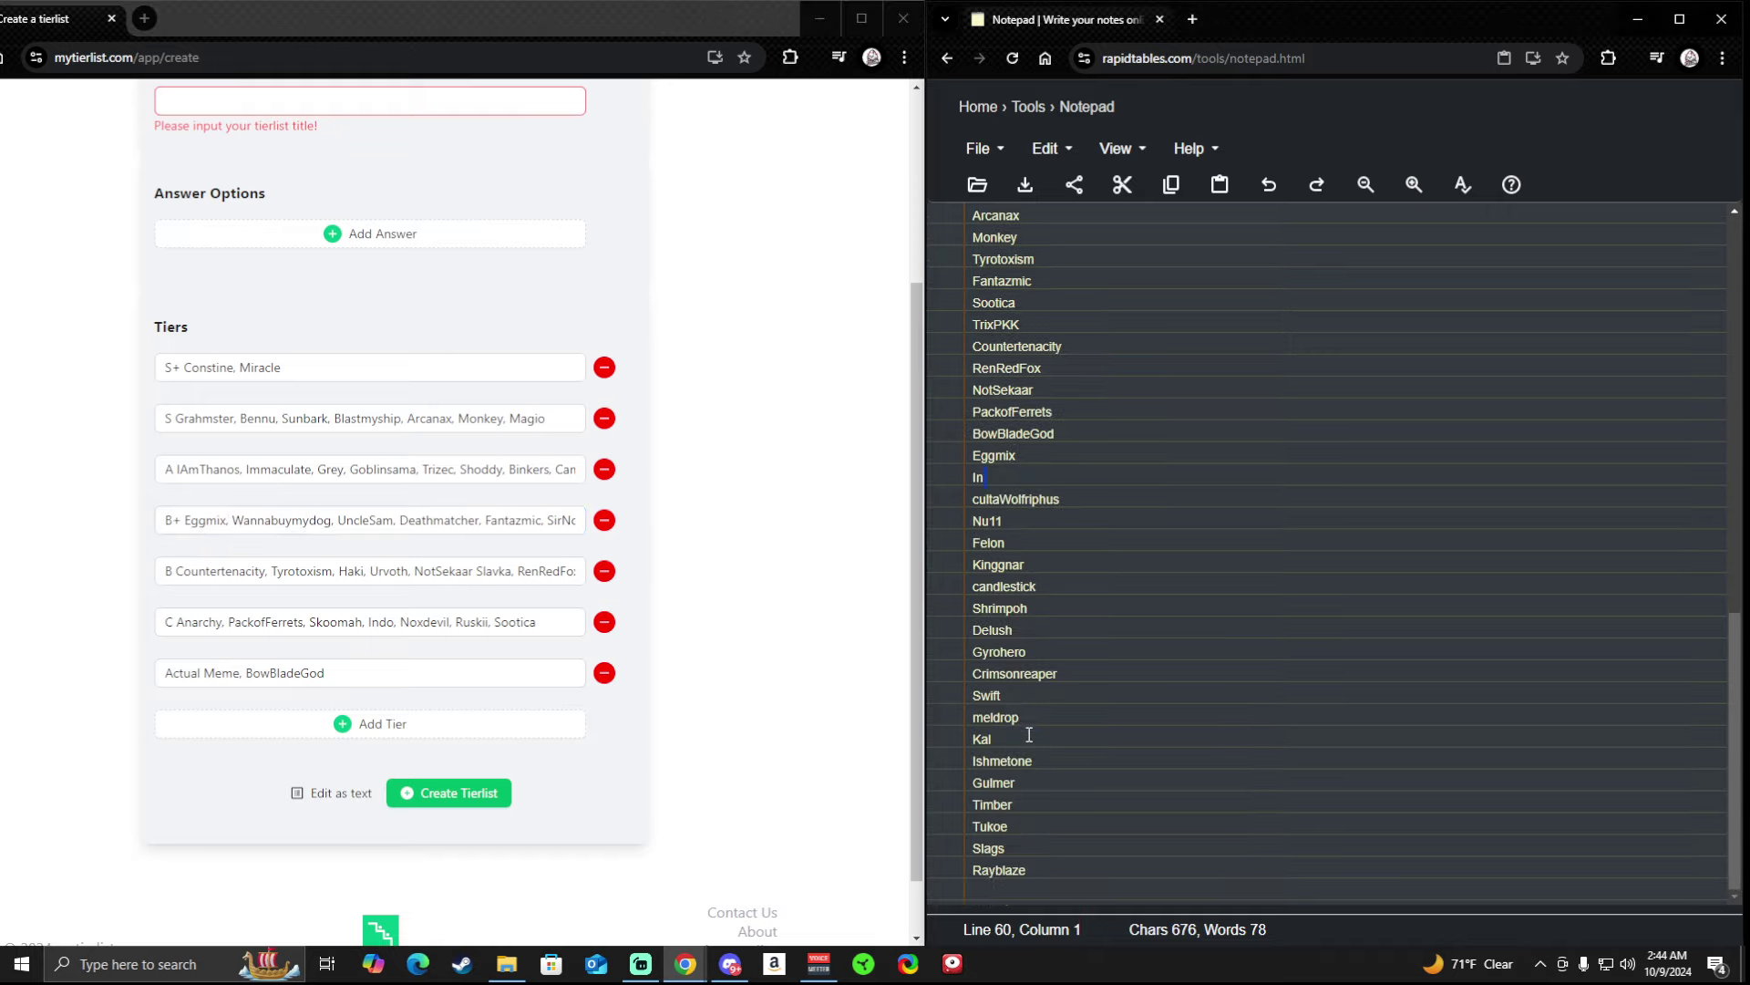
left_click(995, 475)
type("culta")
left_click_drag(1012, 478, 960, 484)
scroll(356, 613, "up", 1)
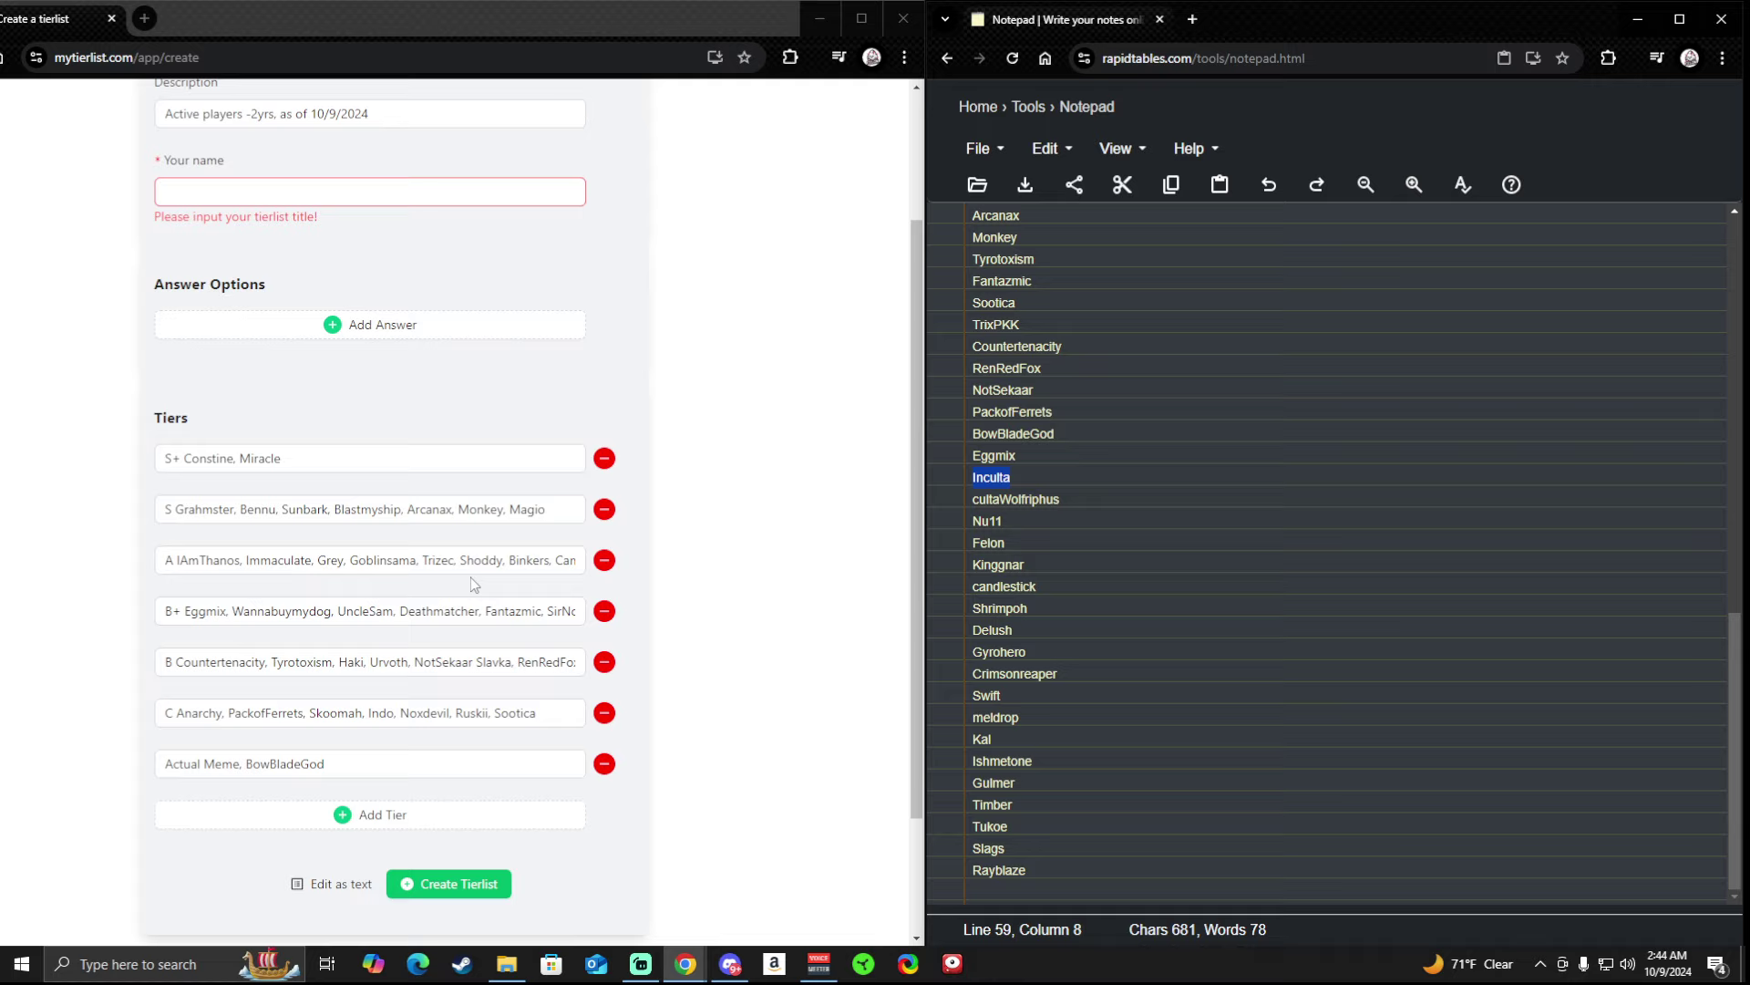
left_click(1014, 479)
type("Wolf")
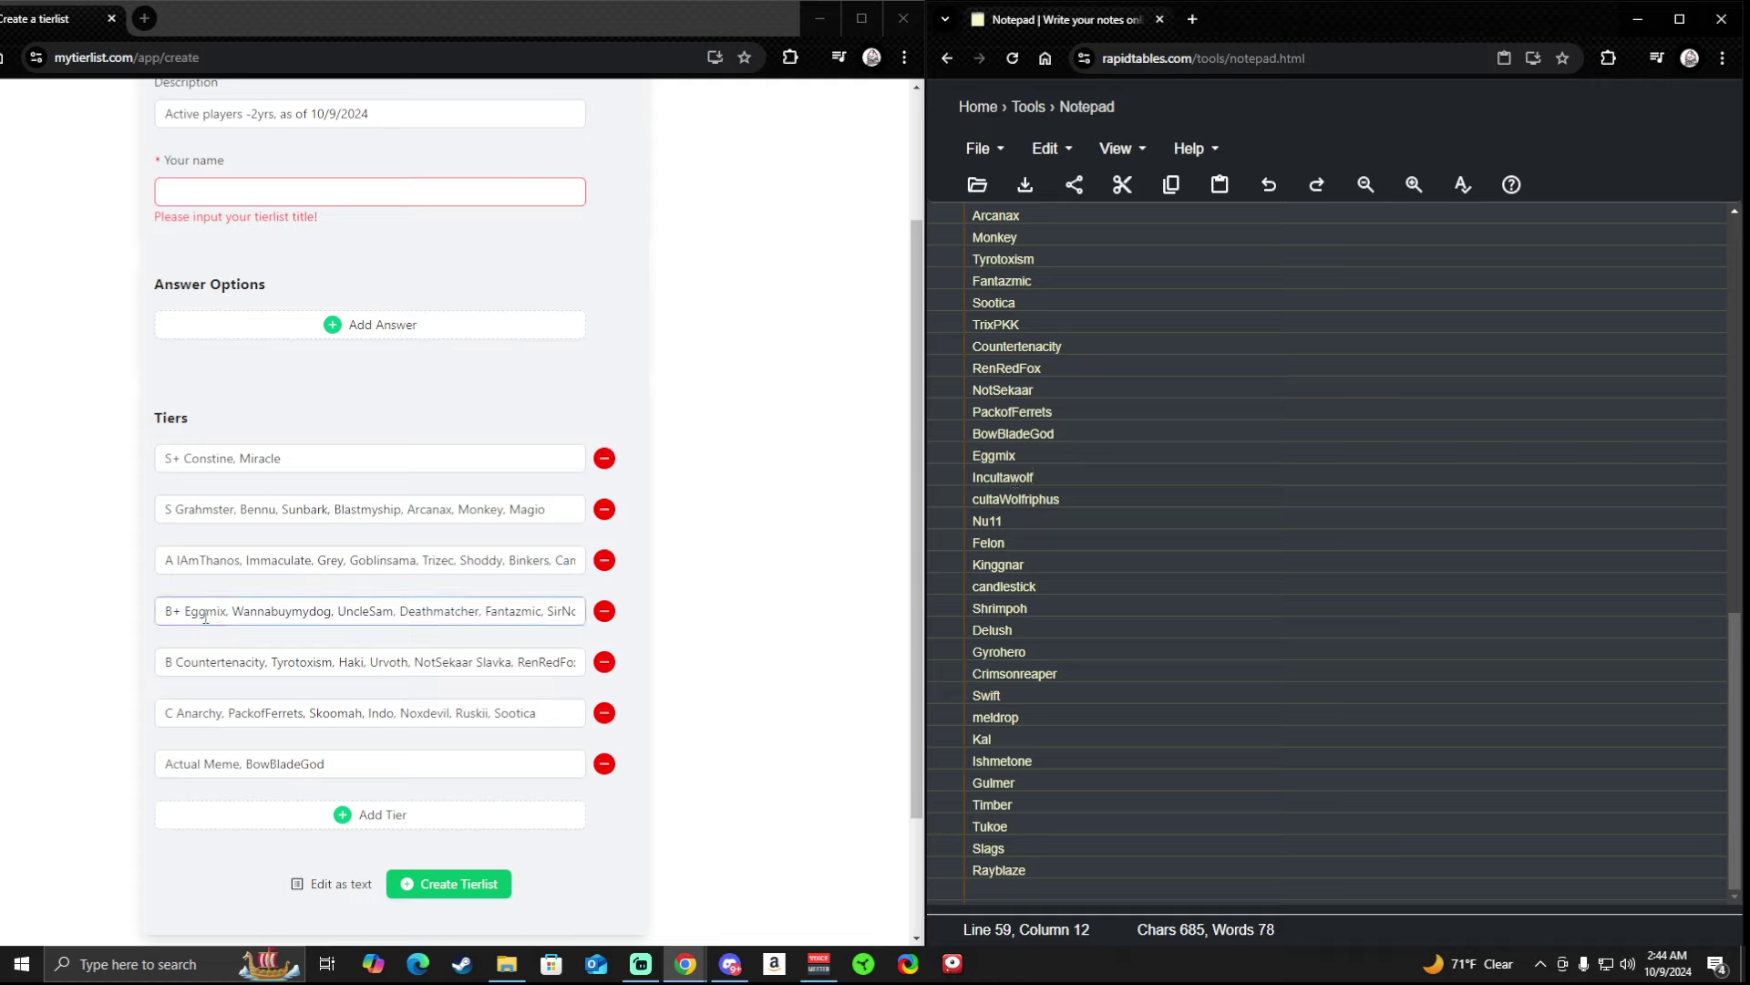
Insert Incultawolf between Unreal and MattyQuinn in the A tier, followed by a comma.
left_click(180, 610)
left_click(547, 560)
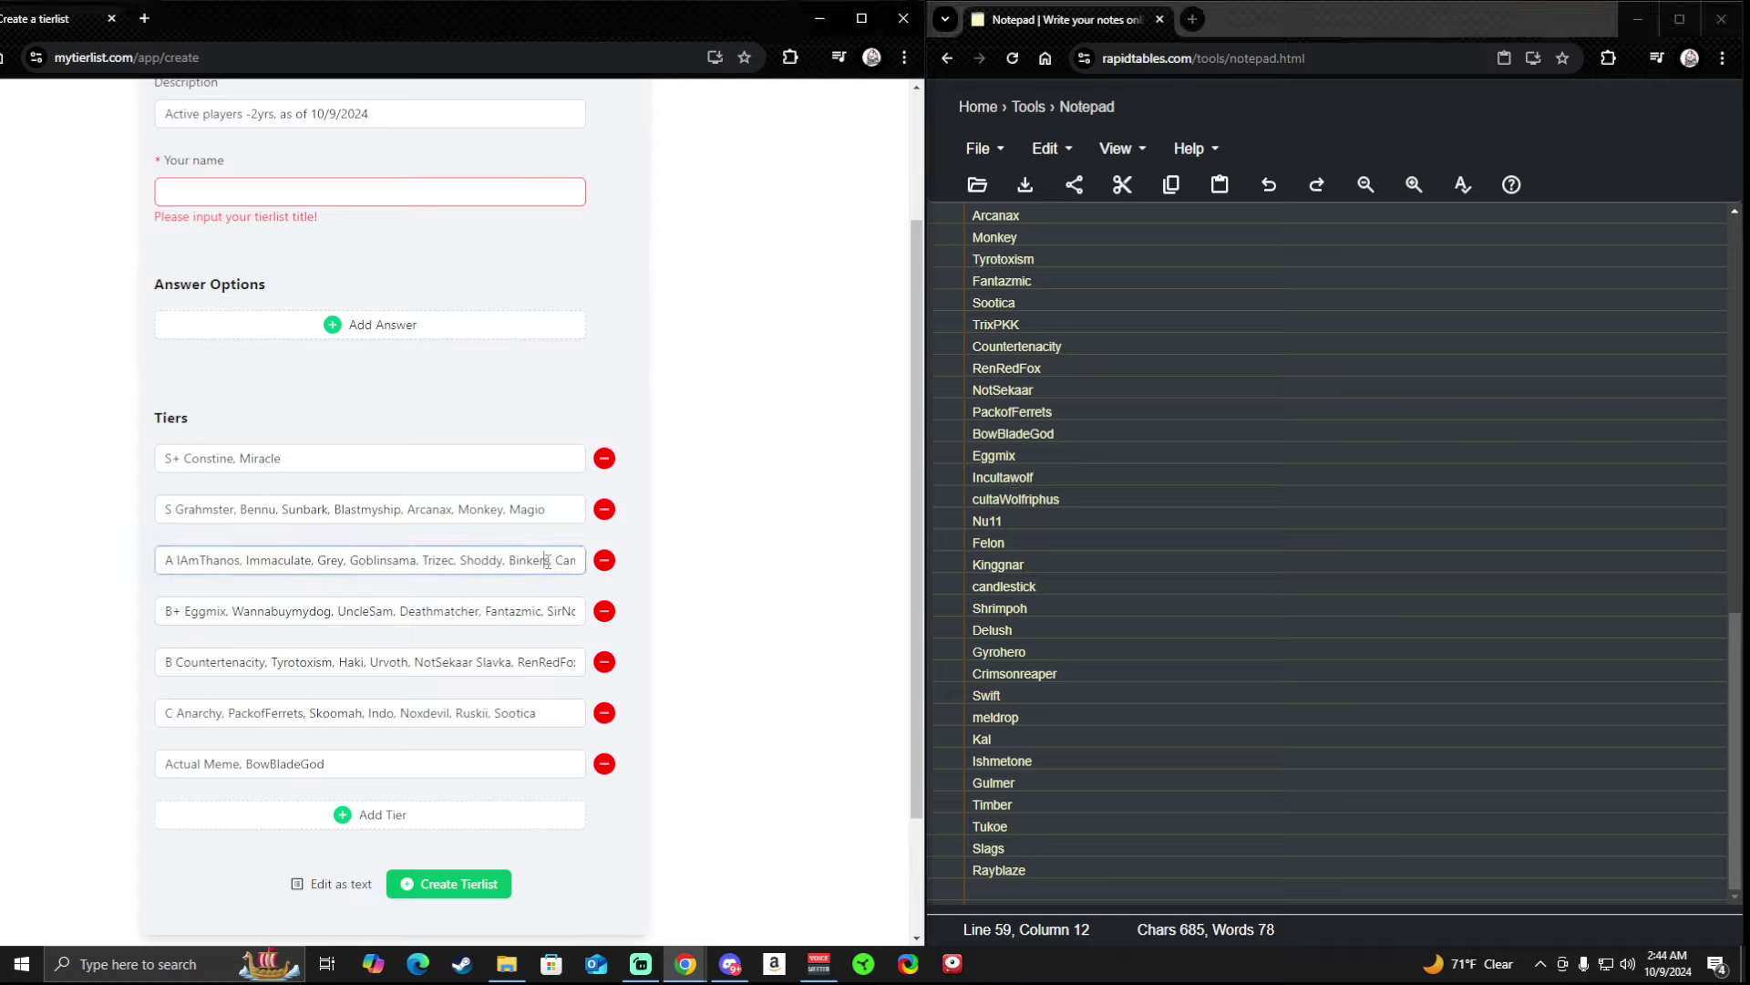
type("erabeard, Stevy, js")
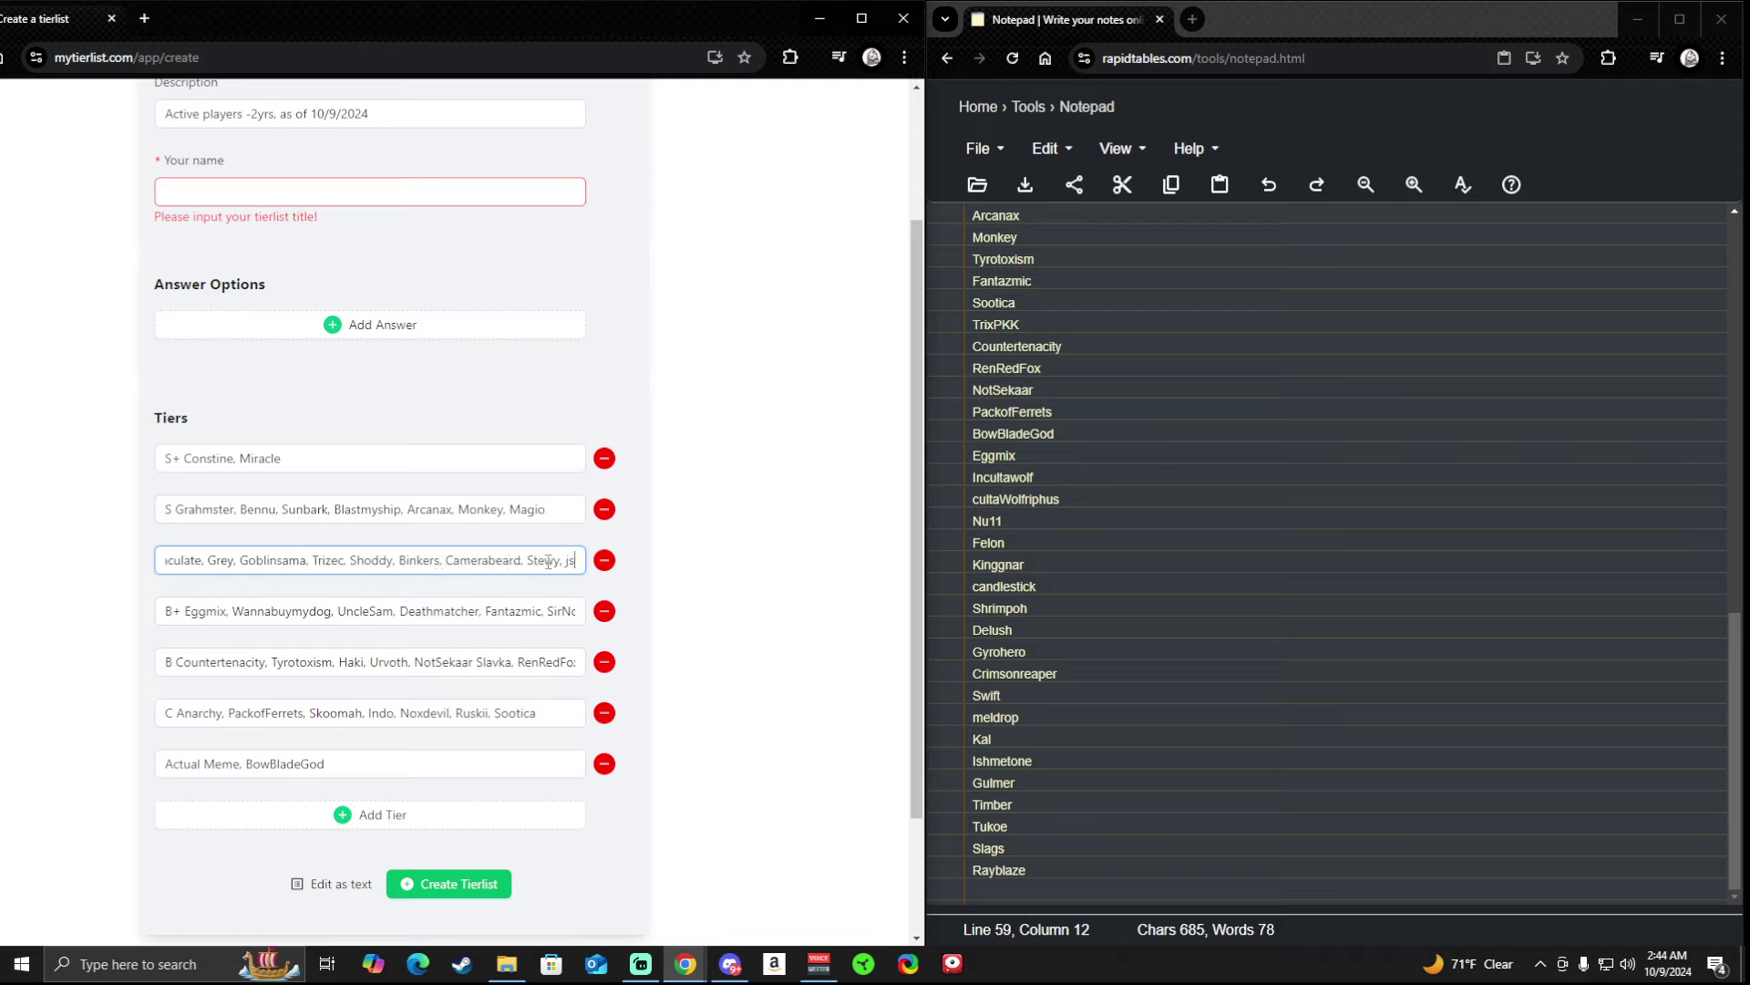
type("mitty, Un")
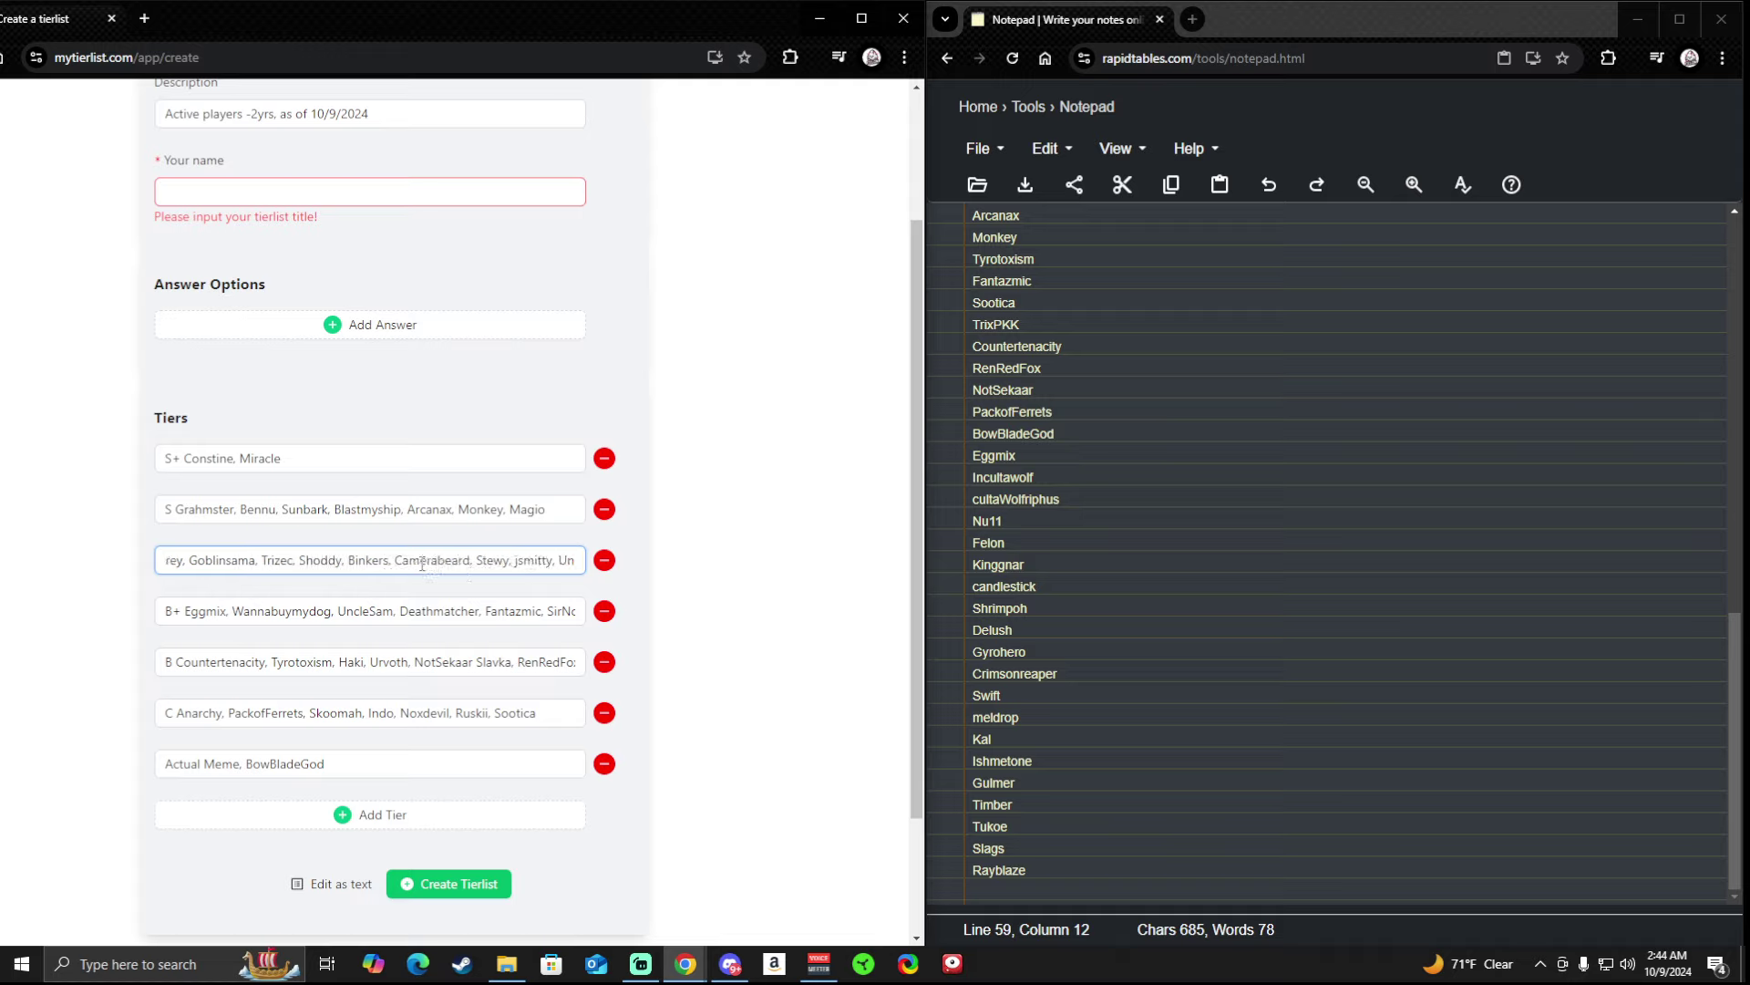
type("real, Mat")
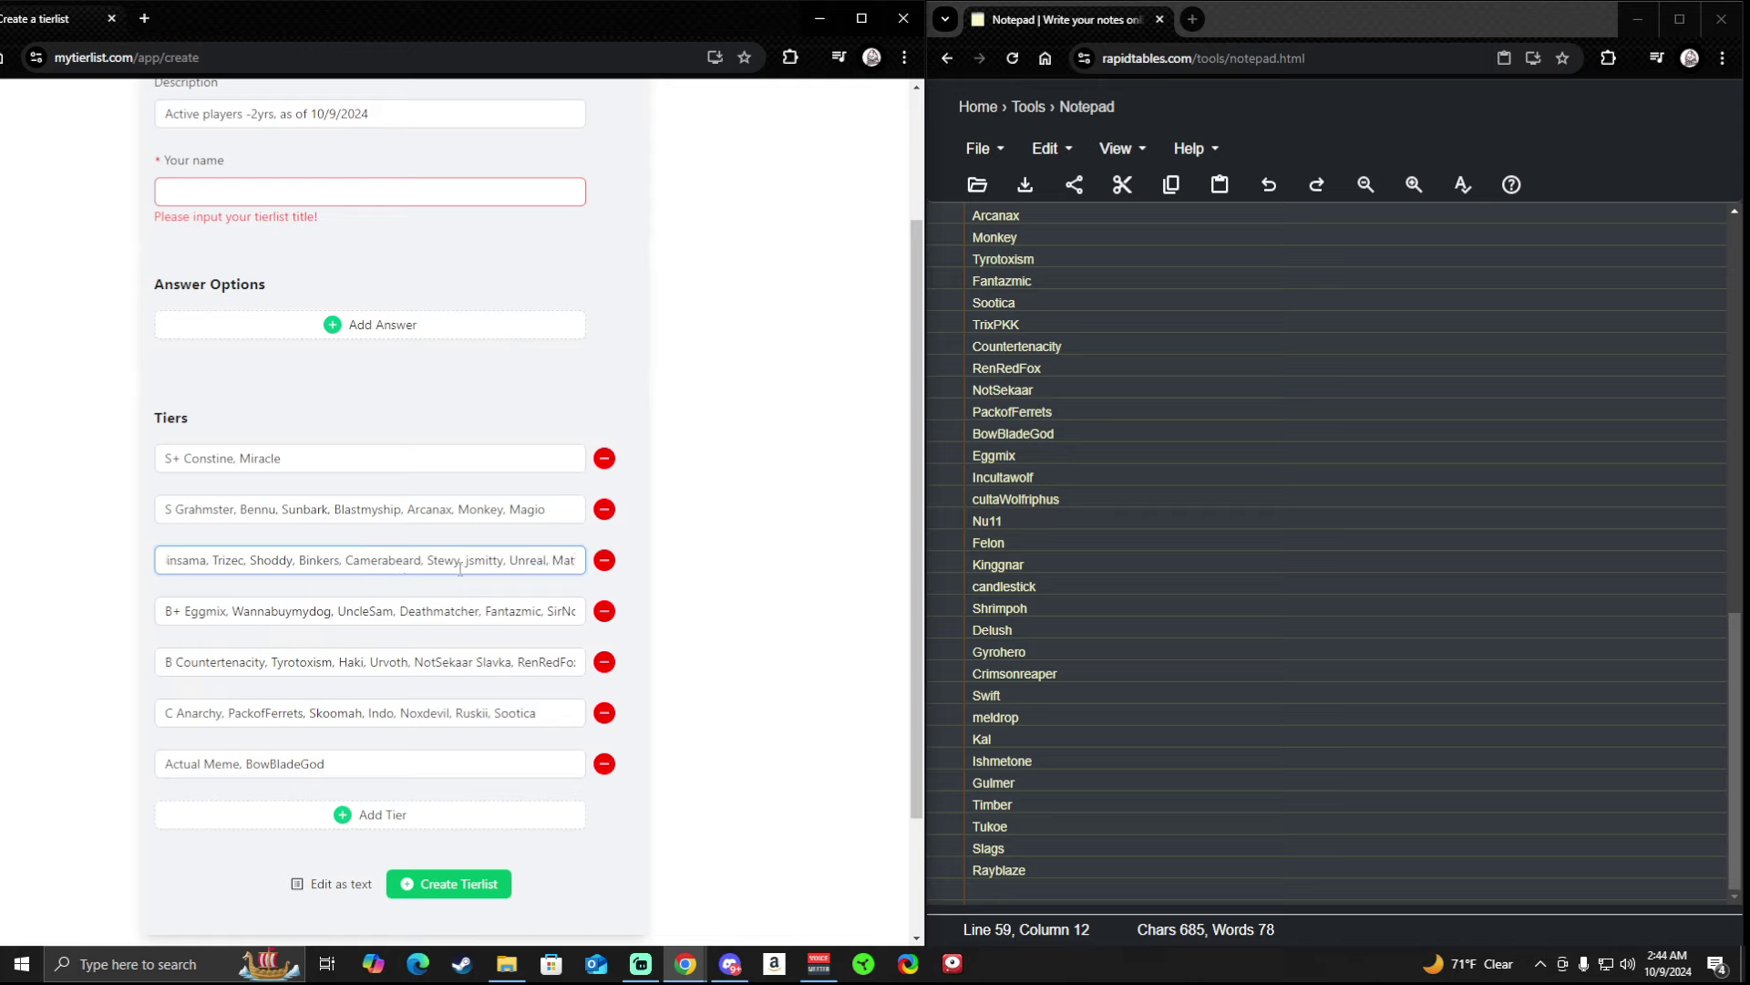
type("tyQuinn")
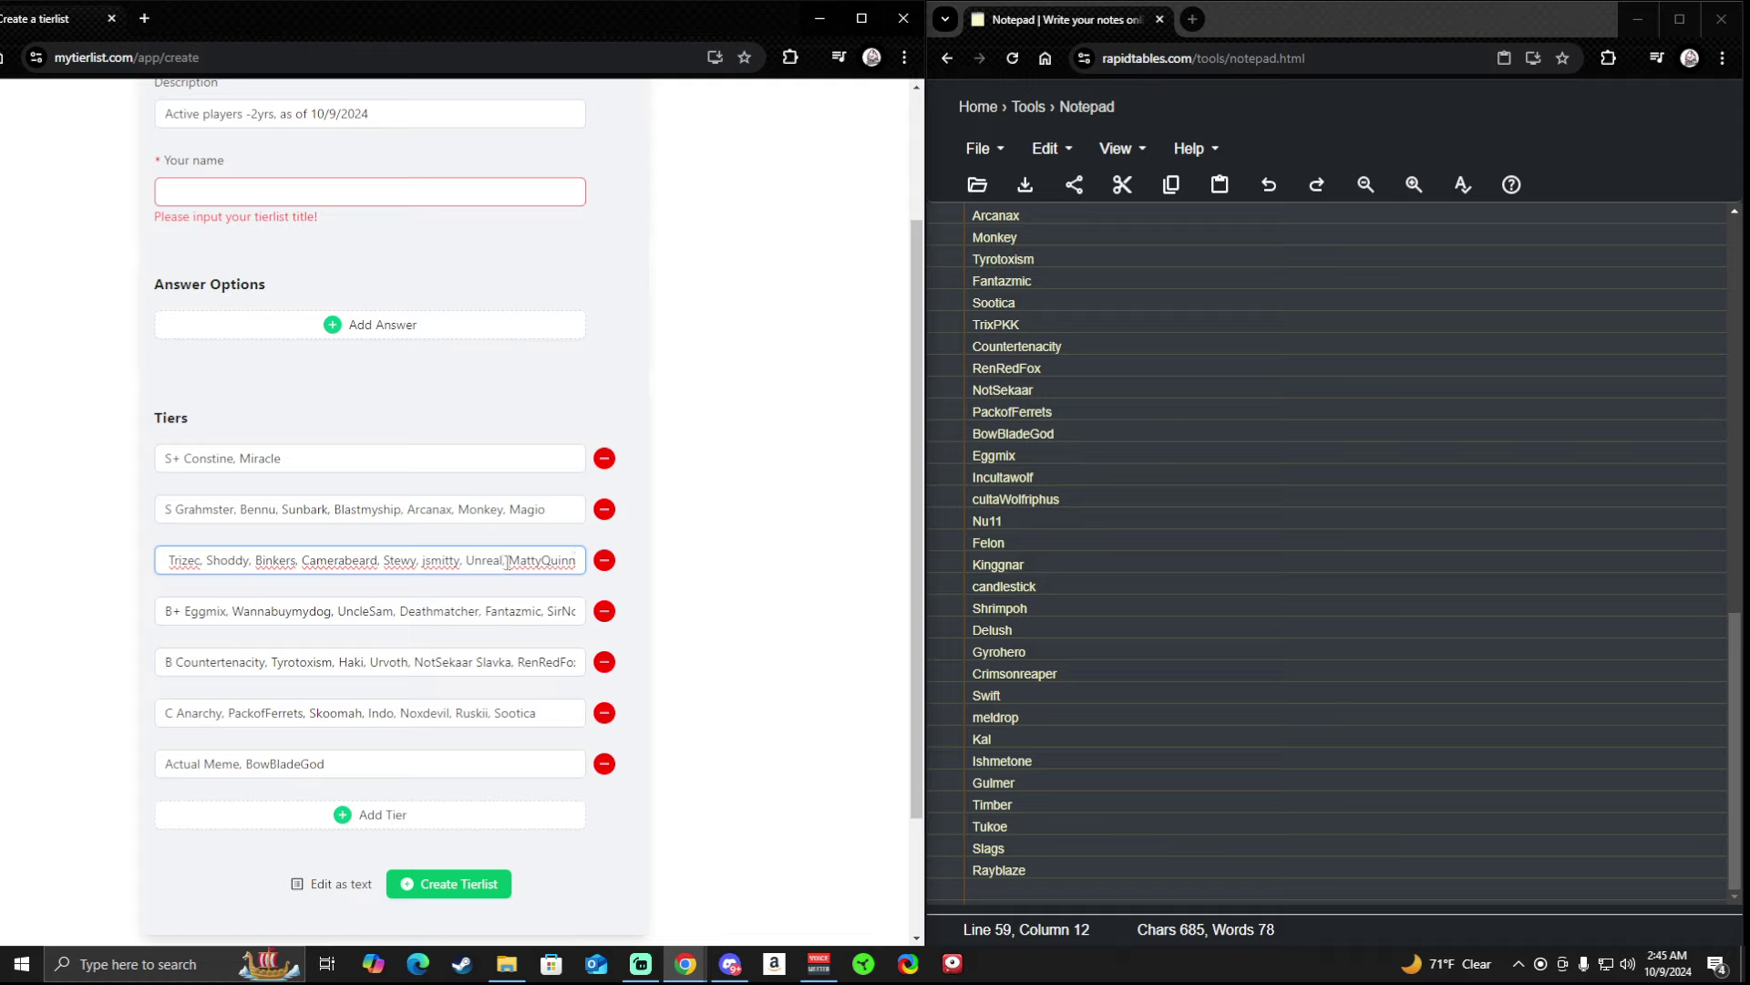
left_click(508, 563)
type("Inculta")
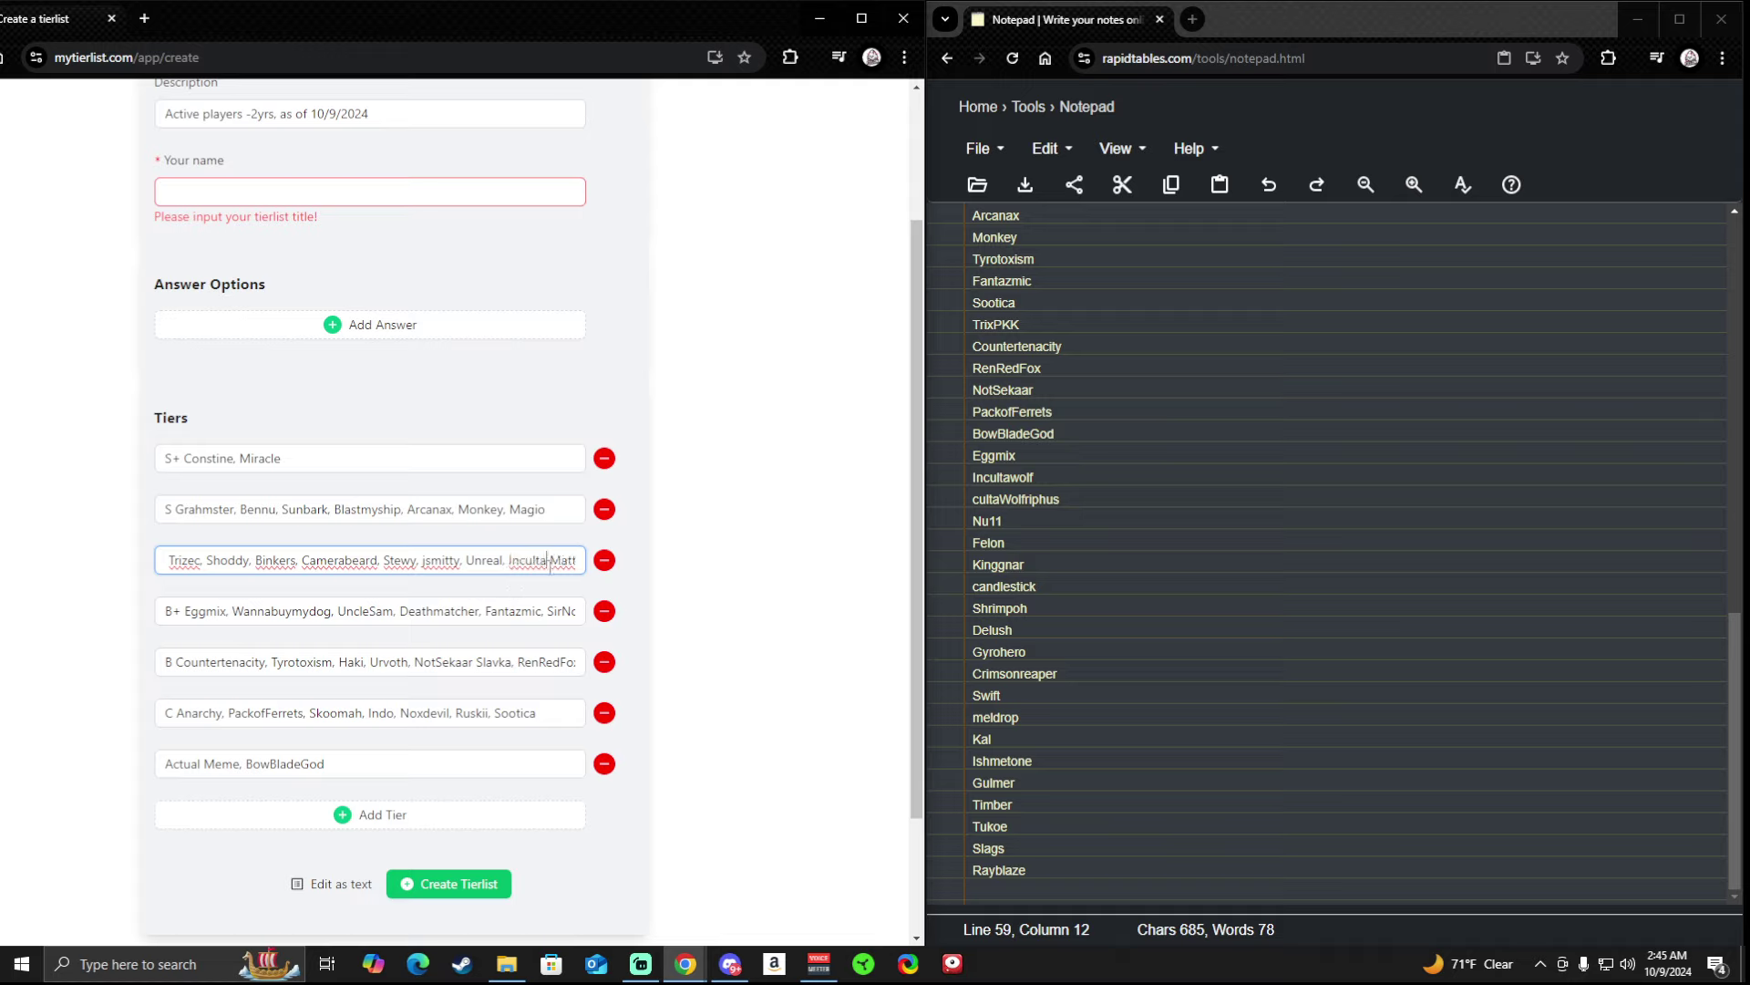
type("wolf")
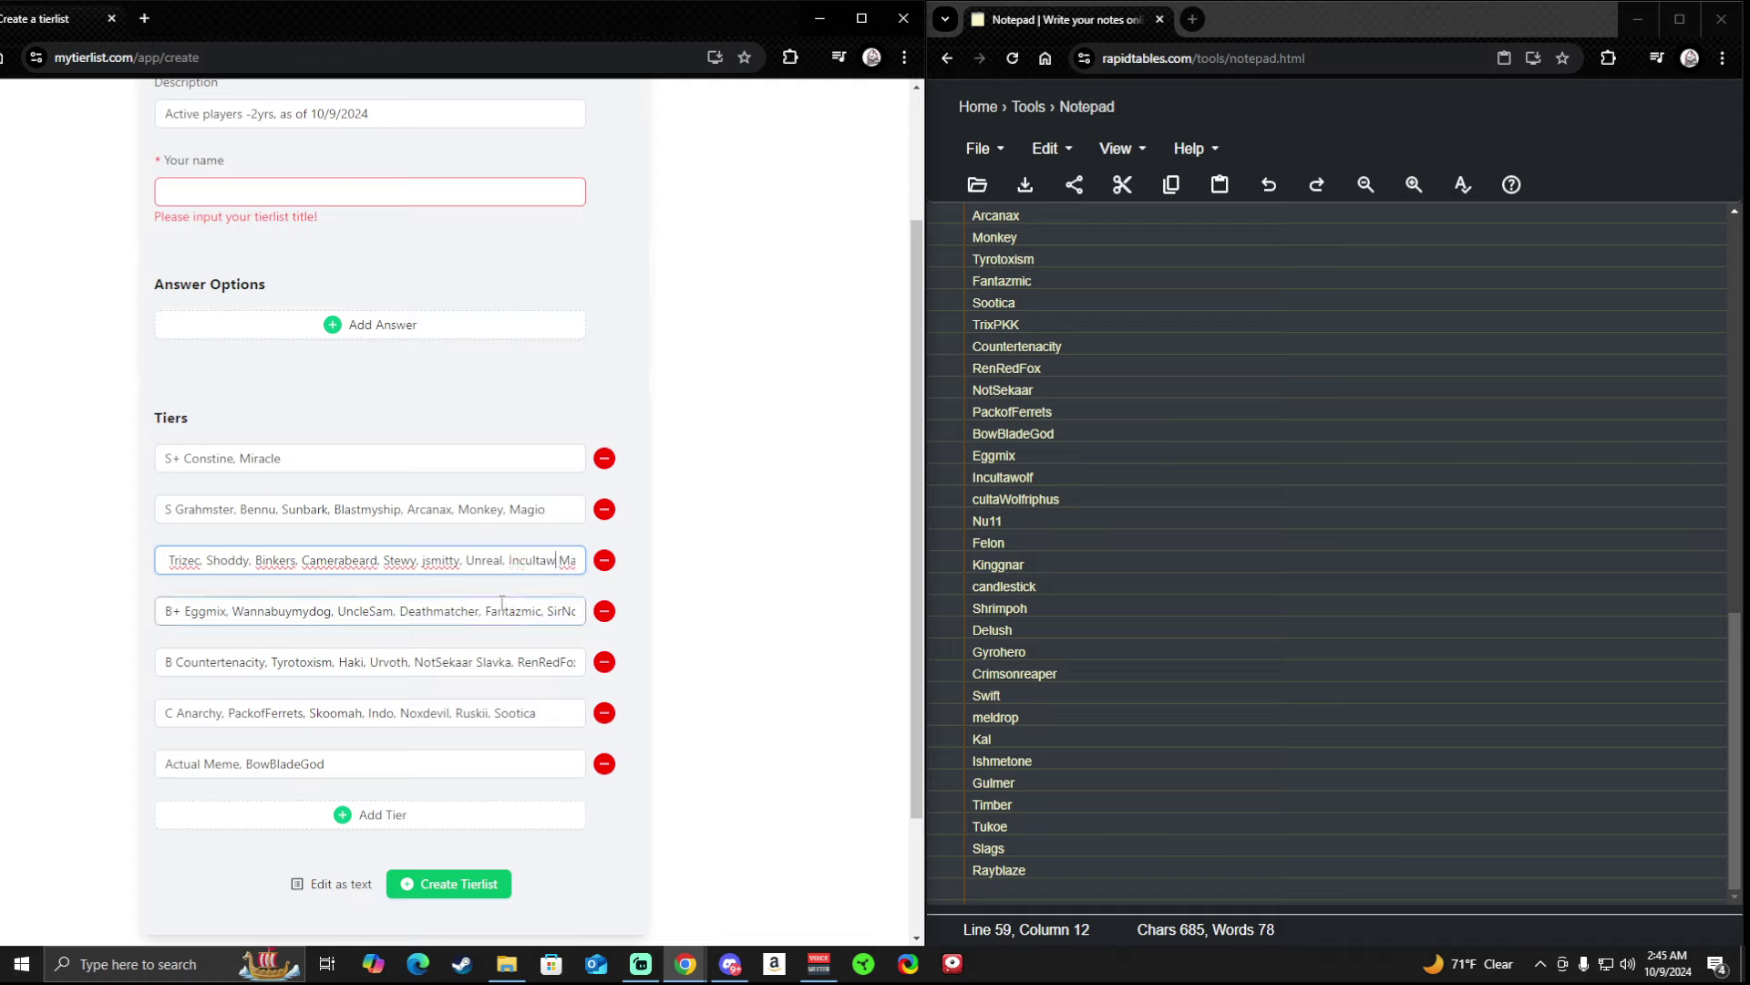
type(",")
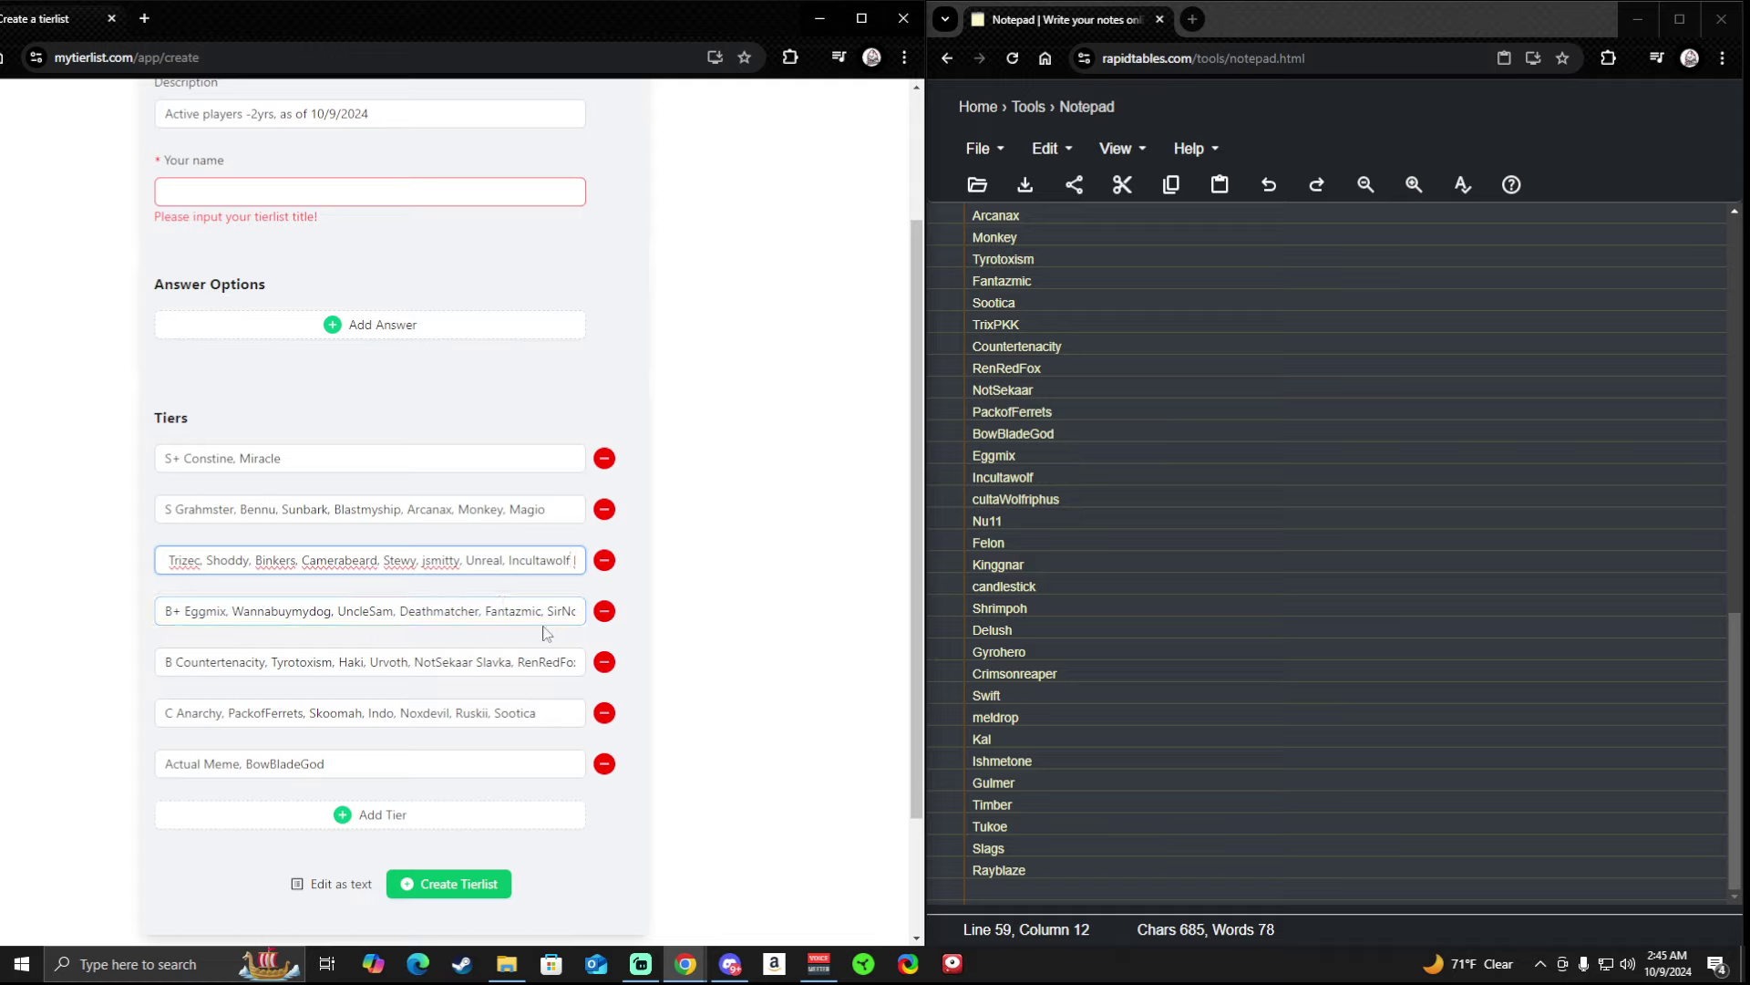
Trim the cultaWolfriphus line in the notepad list so it reads riphus.
left_click(1064, 502)
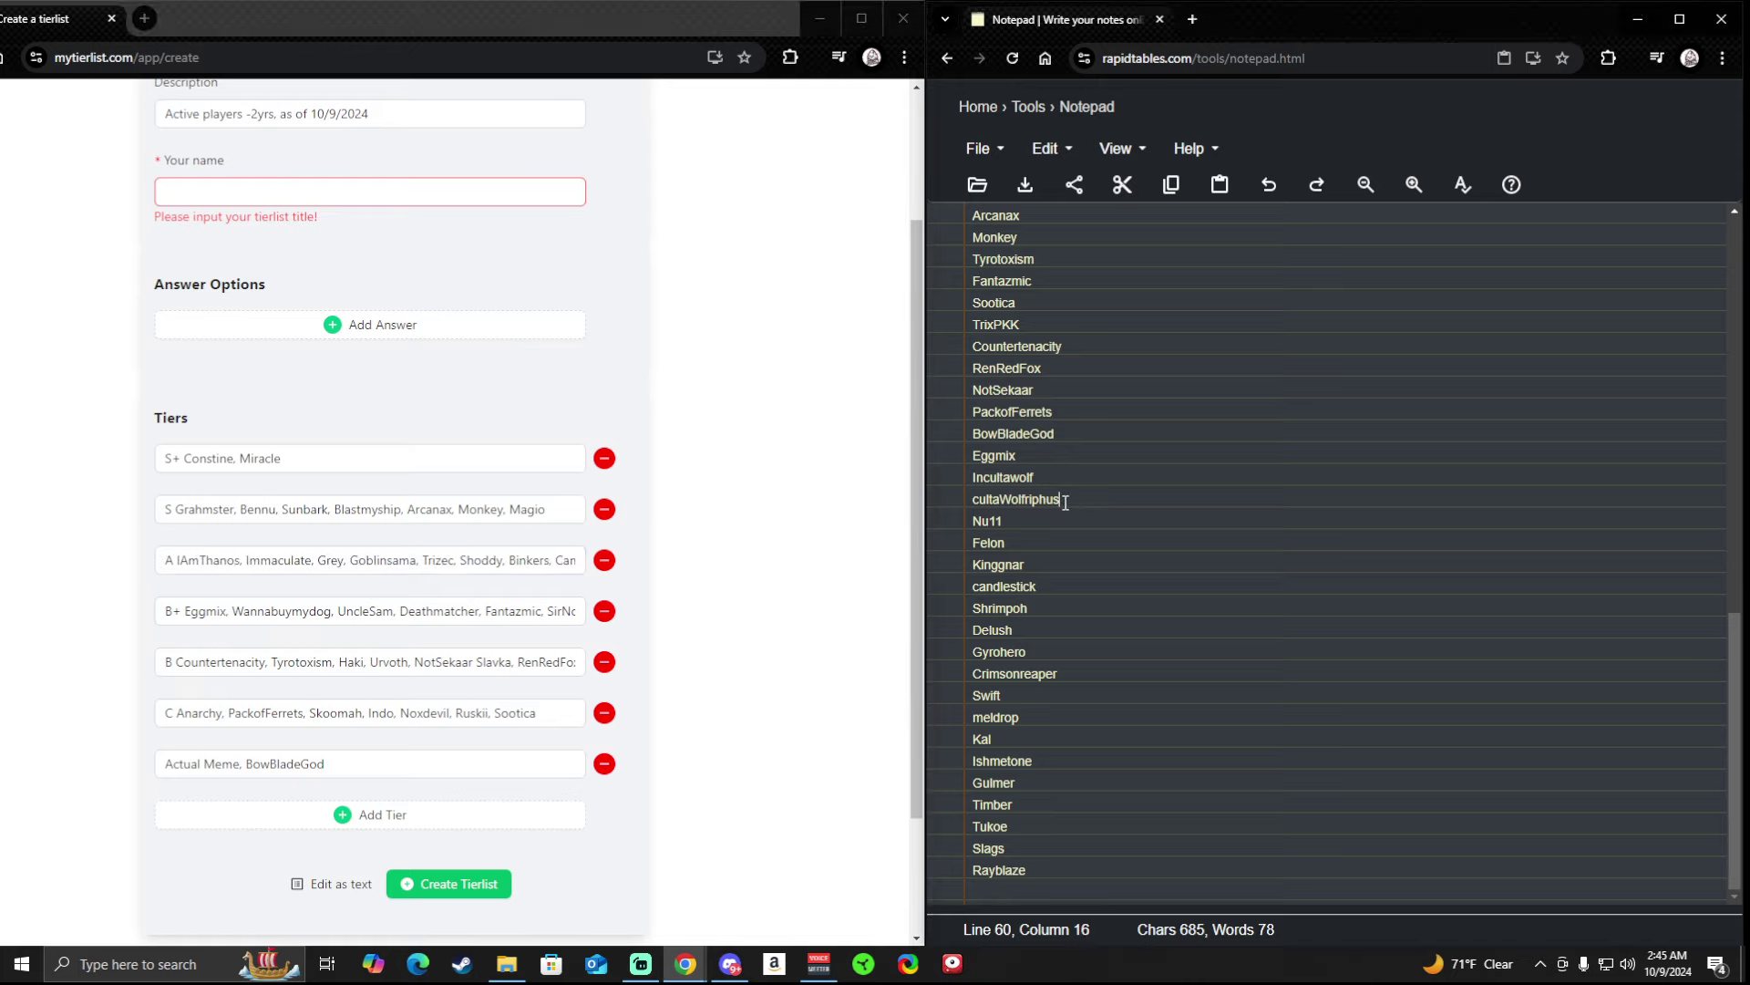
left_click(1001, 501)
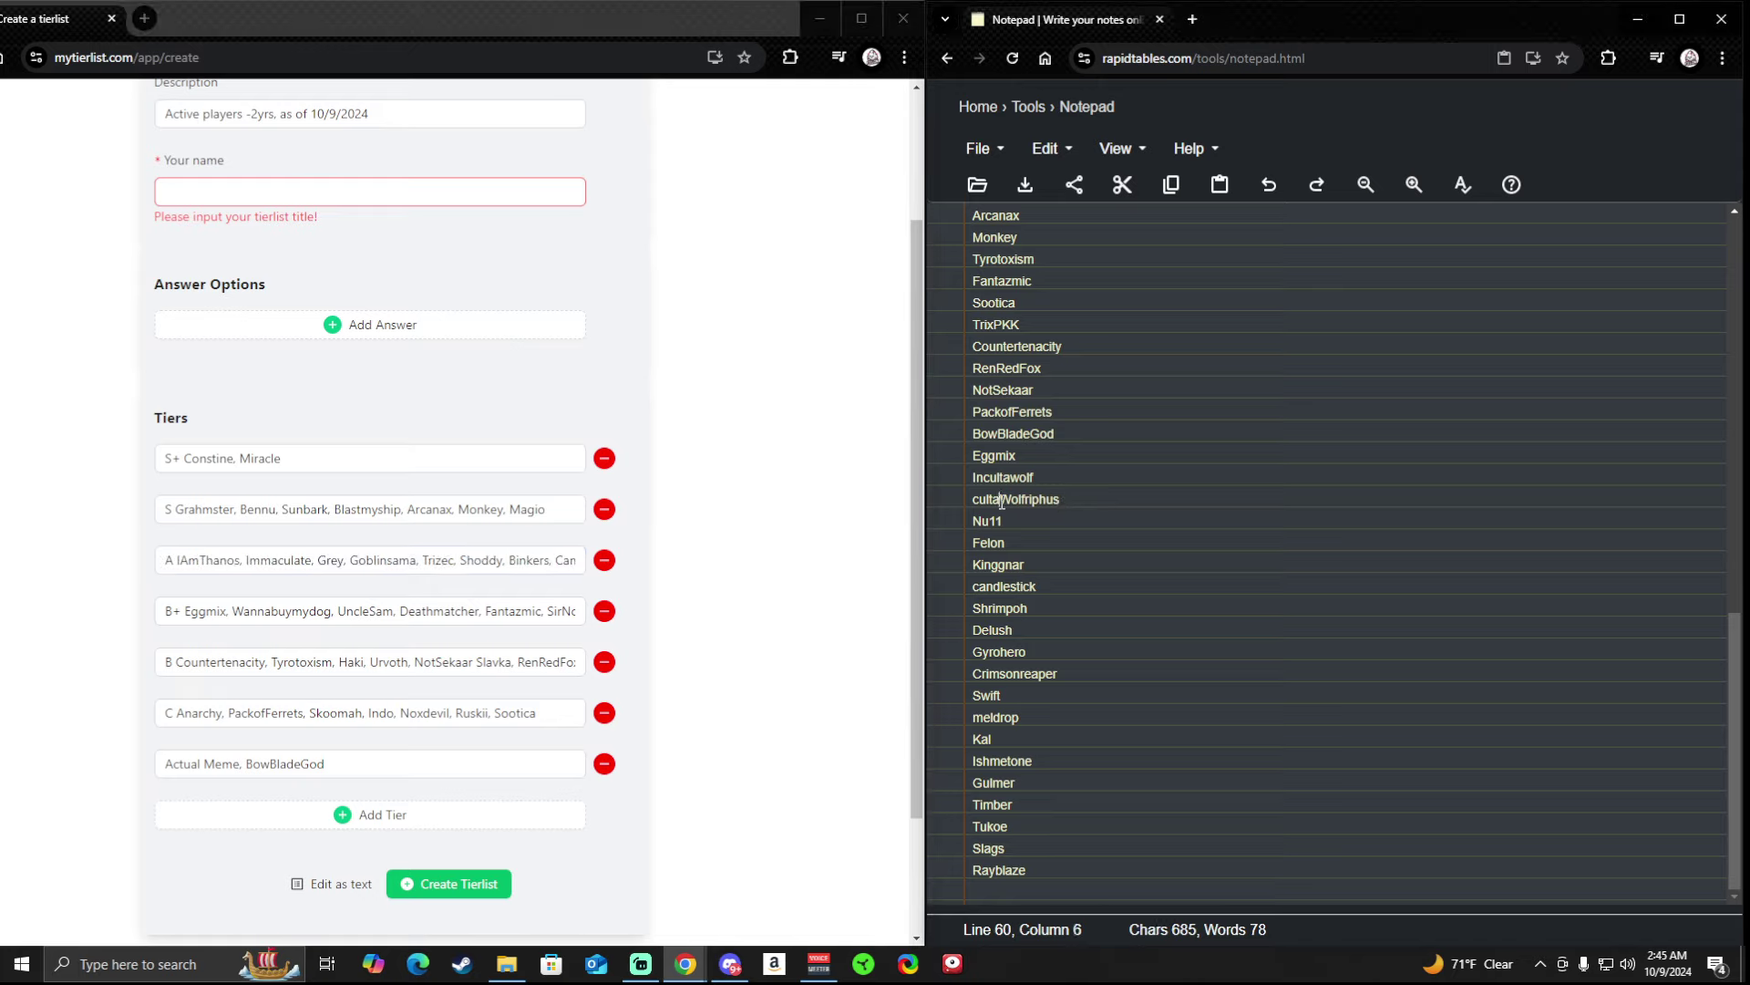
key("BackSpace")
key("BackSpace")
key("BackSpace")
key("BackSpace")
key("BackSpace")
left_click(1048, 497)
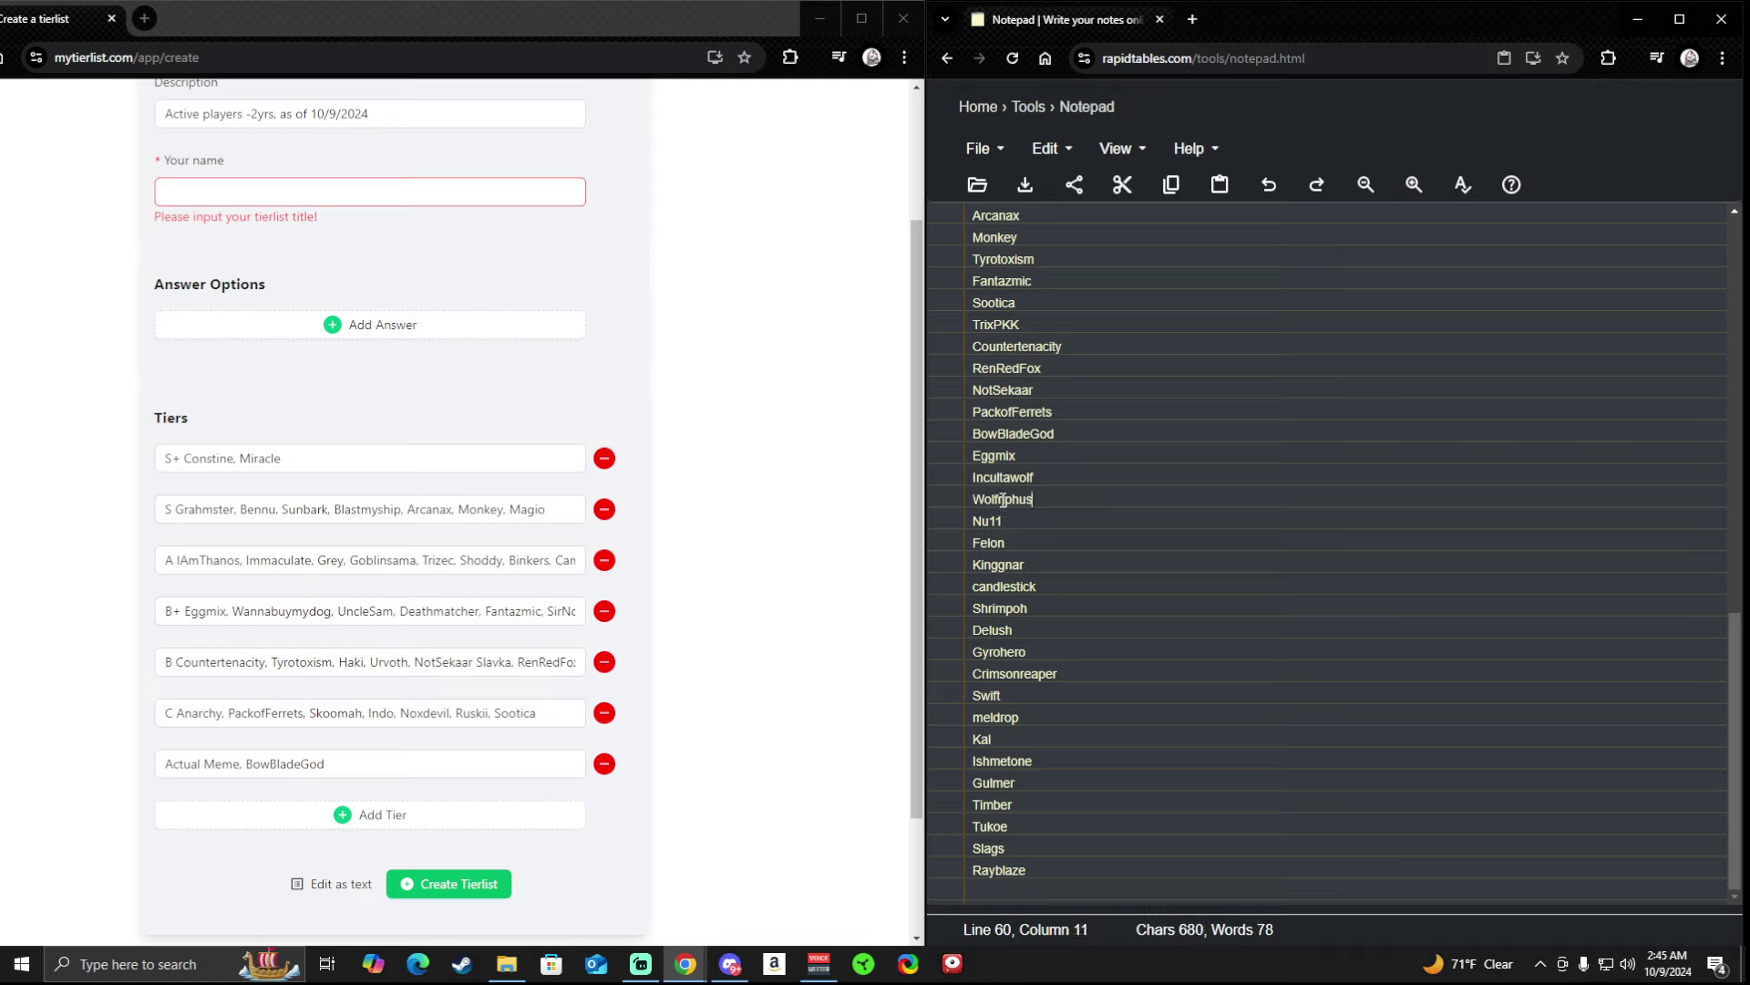
left_click(1002, 500)
key("BackSpace")
key("BackSpace")
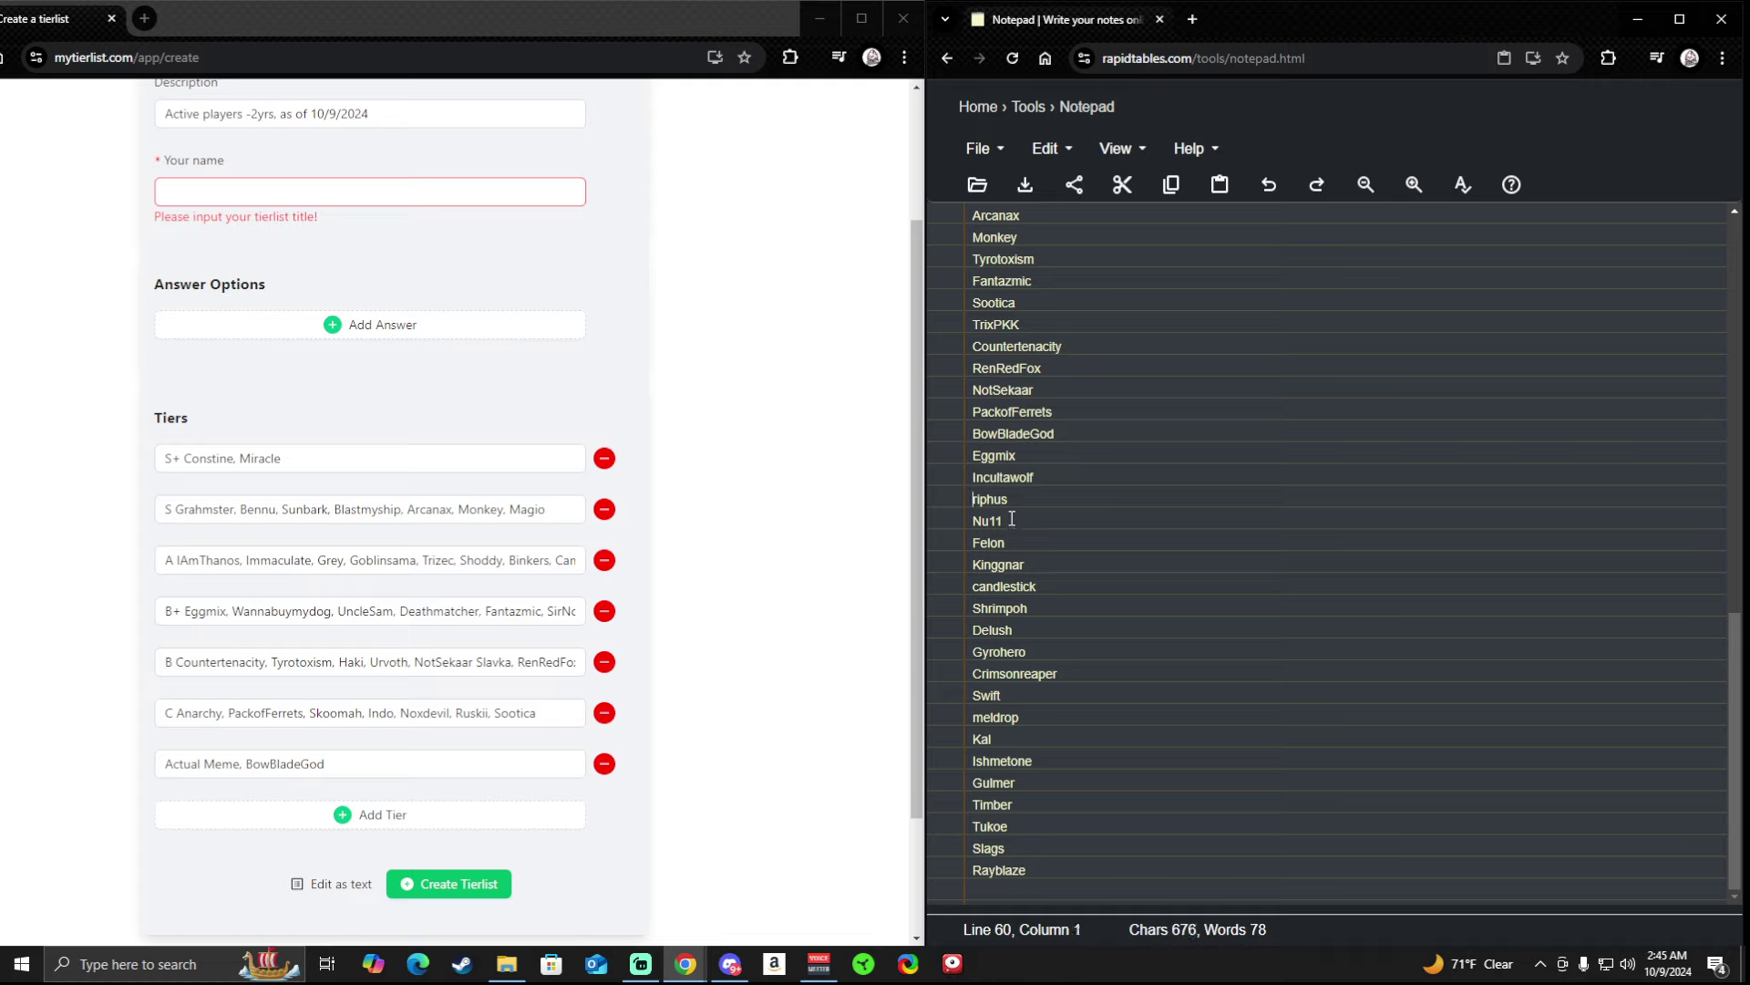
Copy riphus from the notepad list and insert it before Anarchy at the start of the C tier, followed by a comma.
left_click_drag(1009, 500, 943, 505)
key("ctrl+c")
left_click(513, 713)
left_click(179, 713)
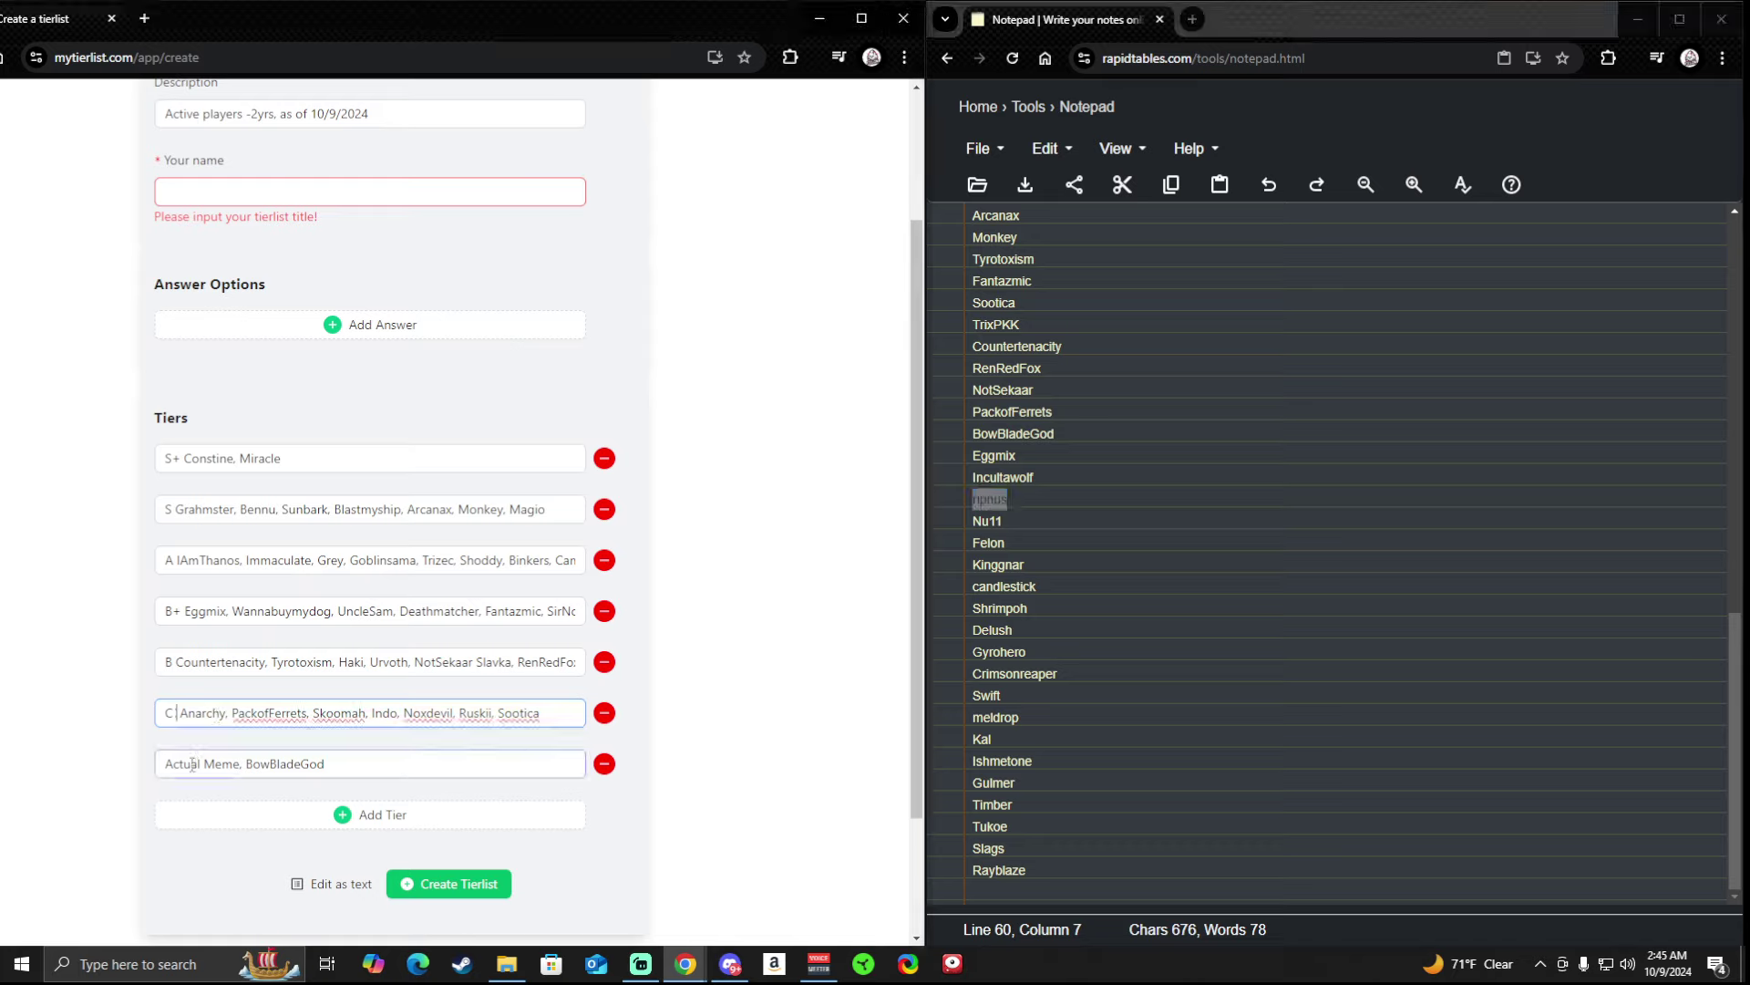
key("ctrl+v")
type(",")
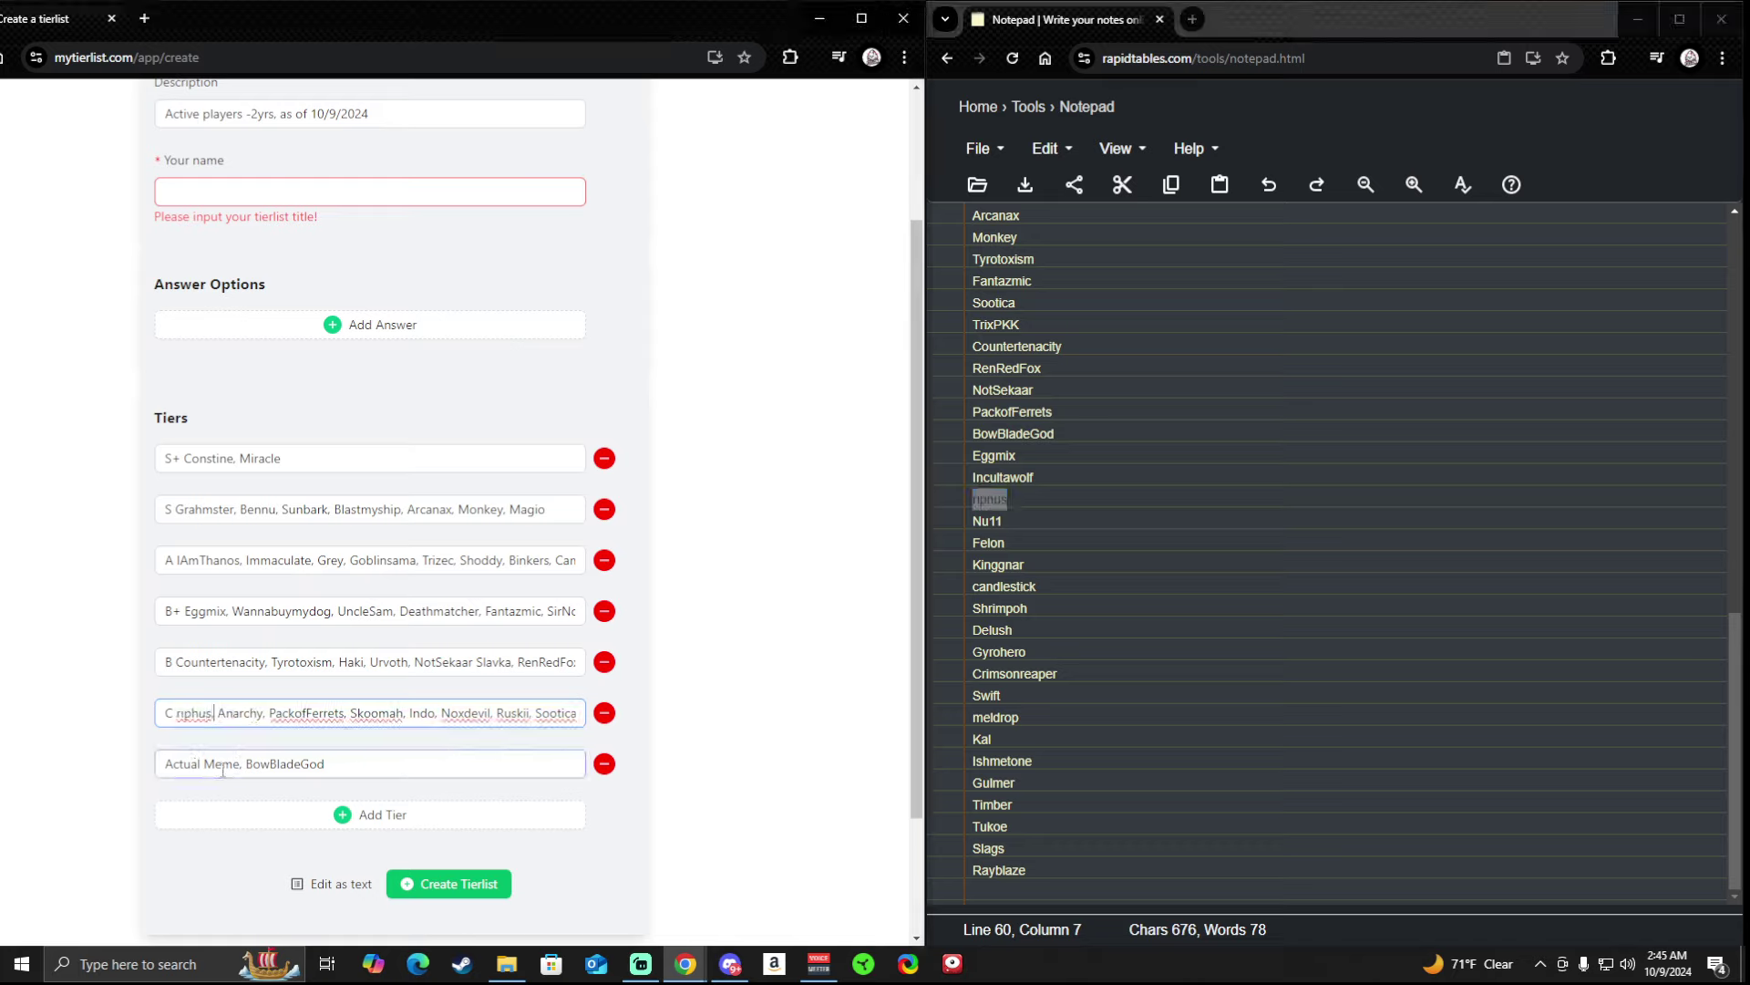
Copy Nu11 from the notepad list and insert it between Titaness and Grothdar in the B+ tier, followed by a comma.
double_click(1012, 520)
key("ctrl+c")
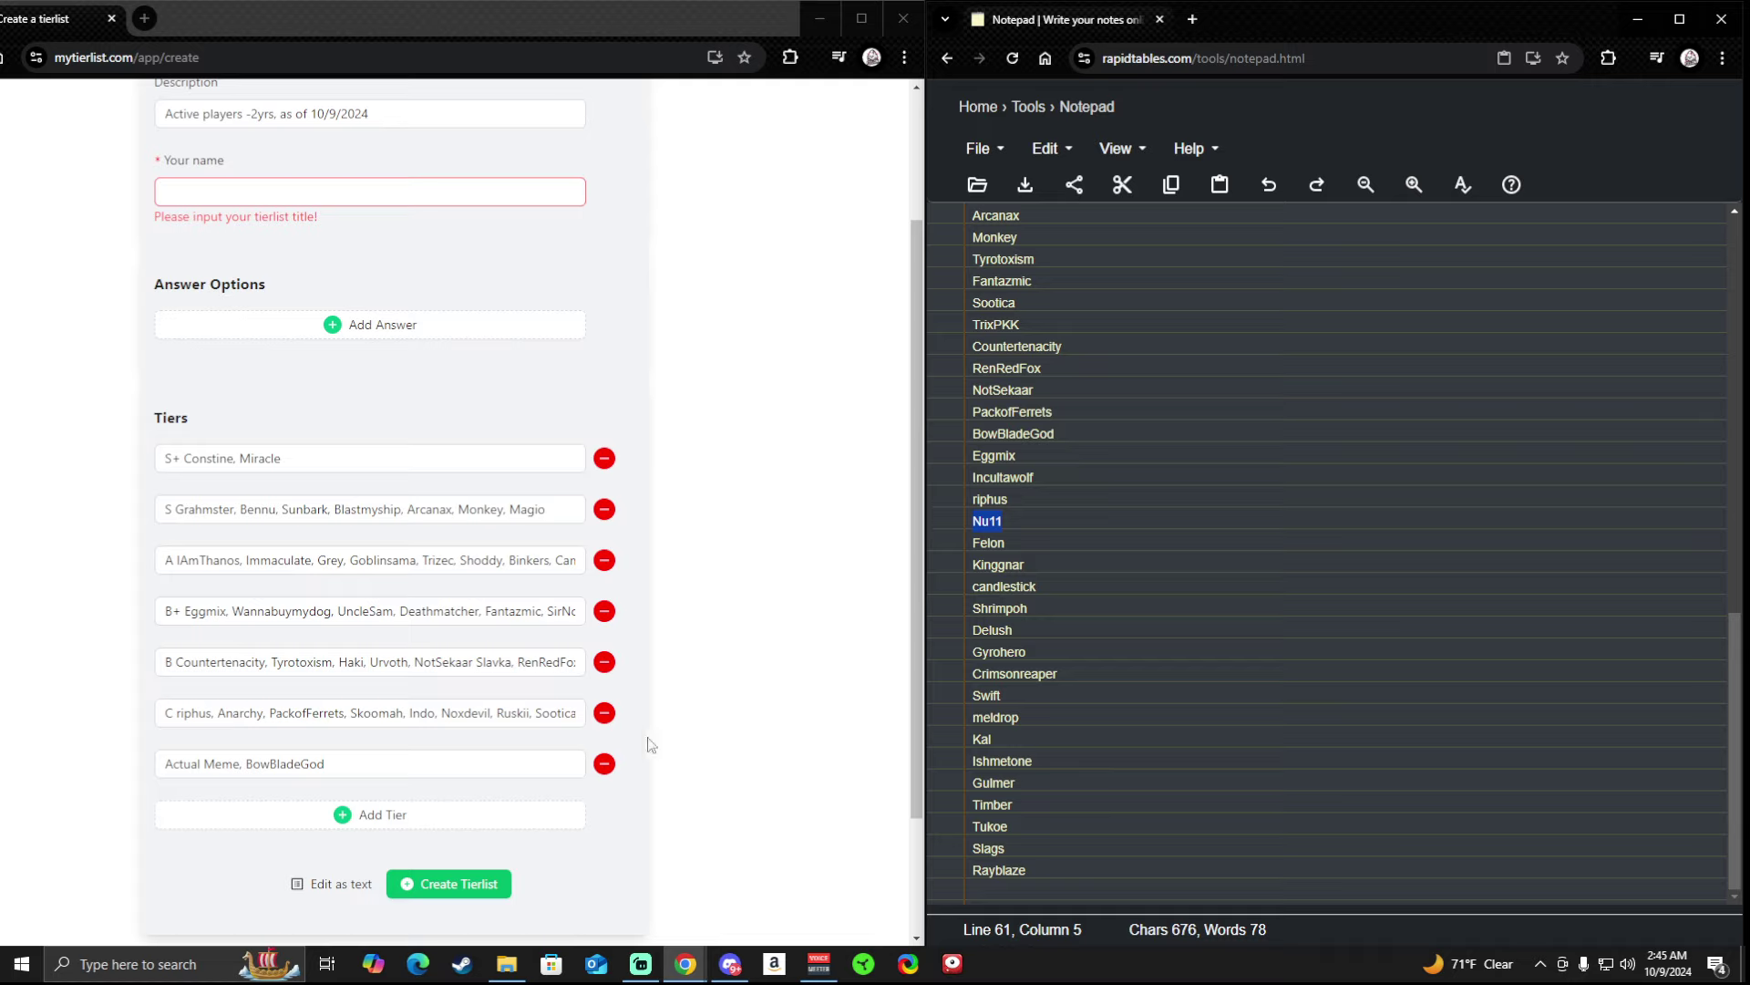
left_click(420, 664)
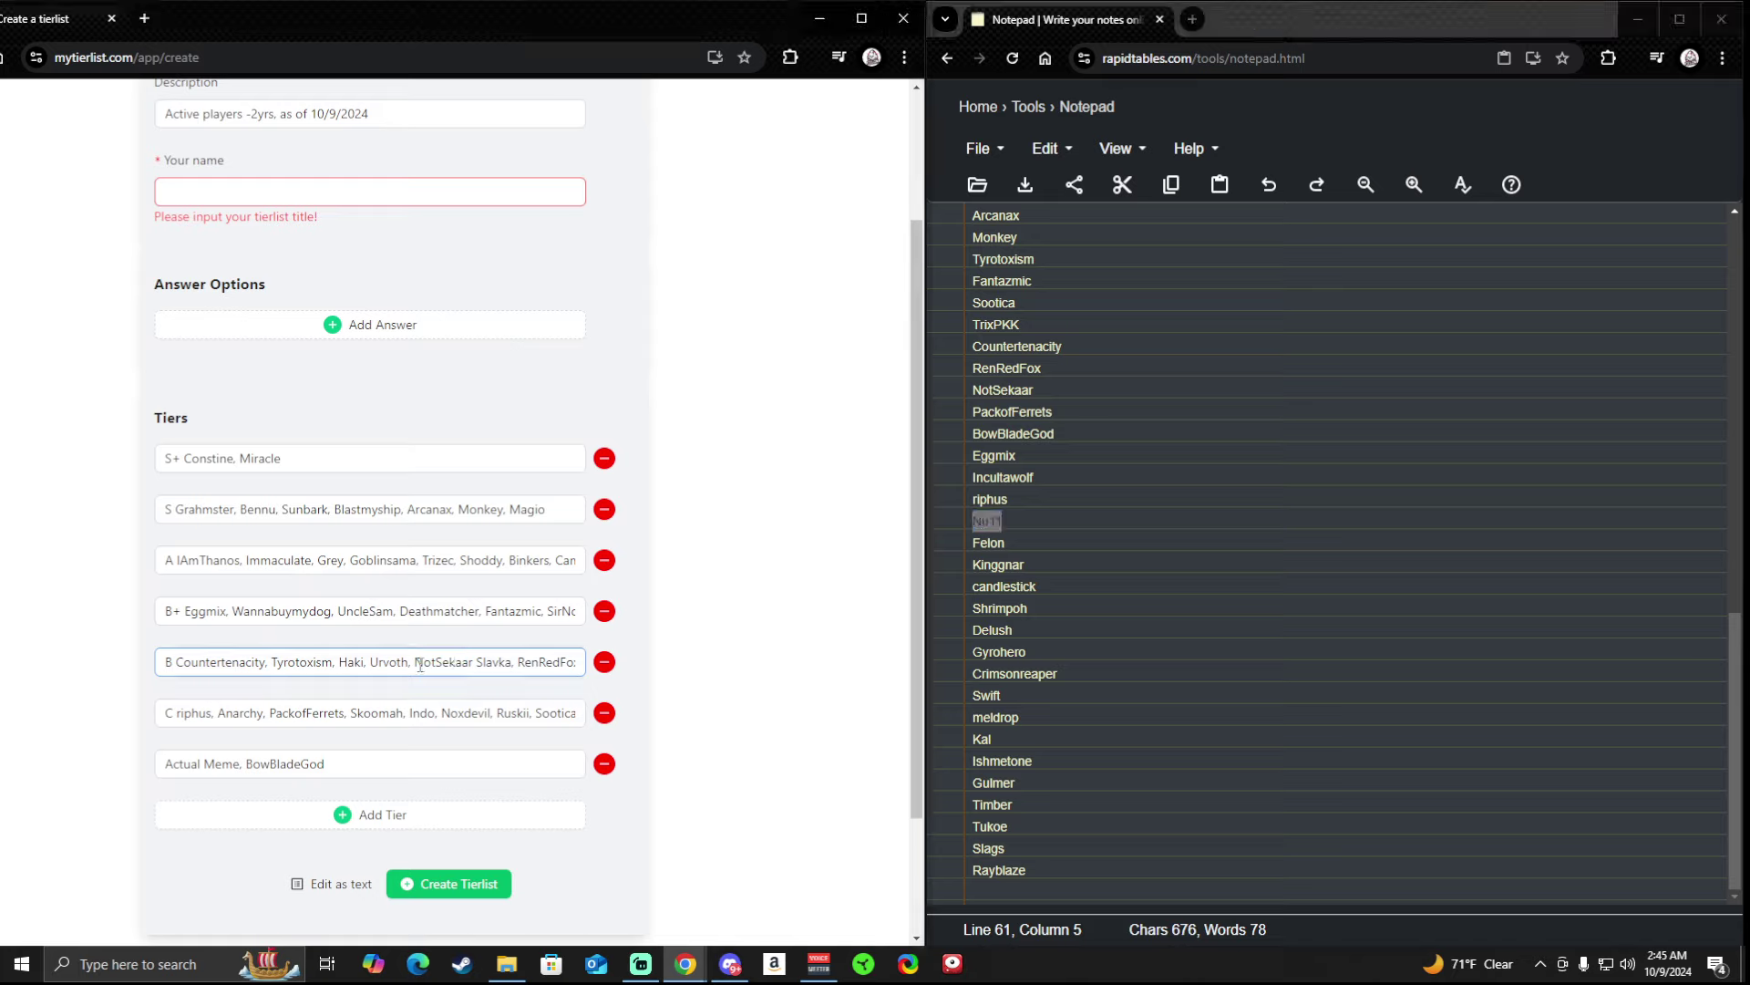
left_click(460, 610)
key("End")
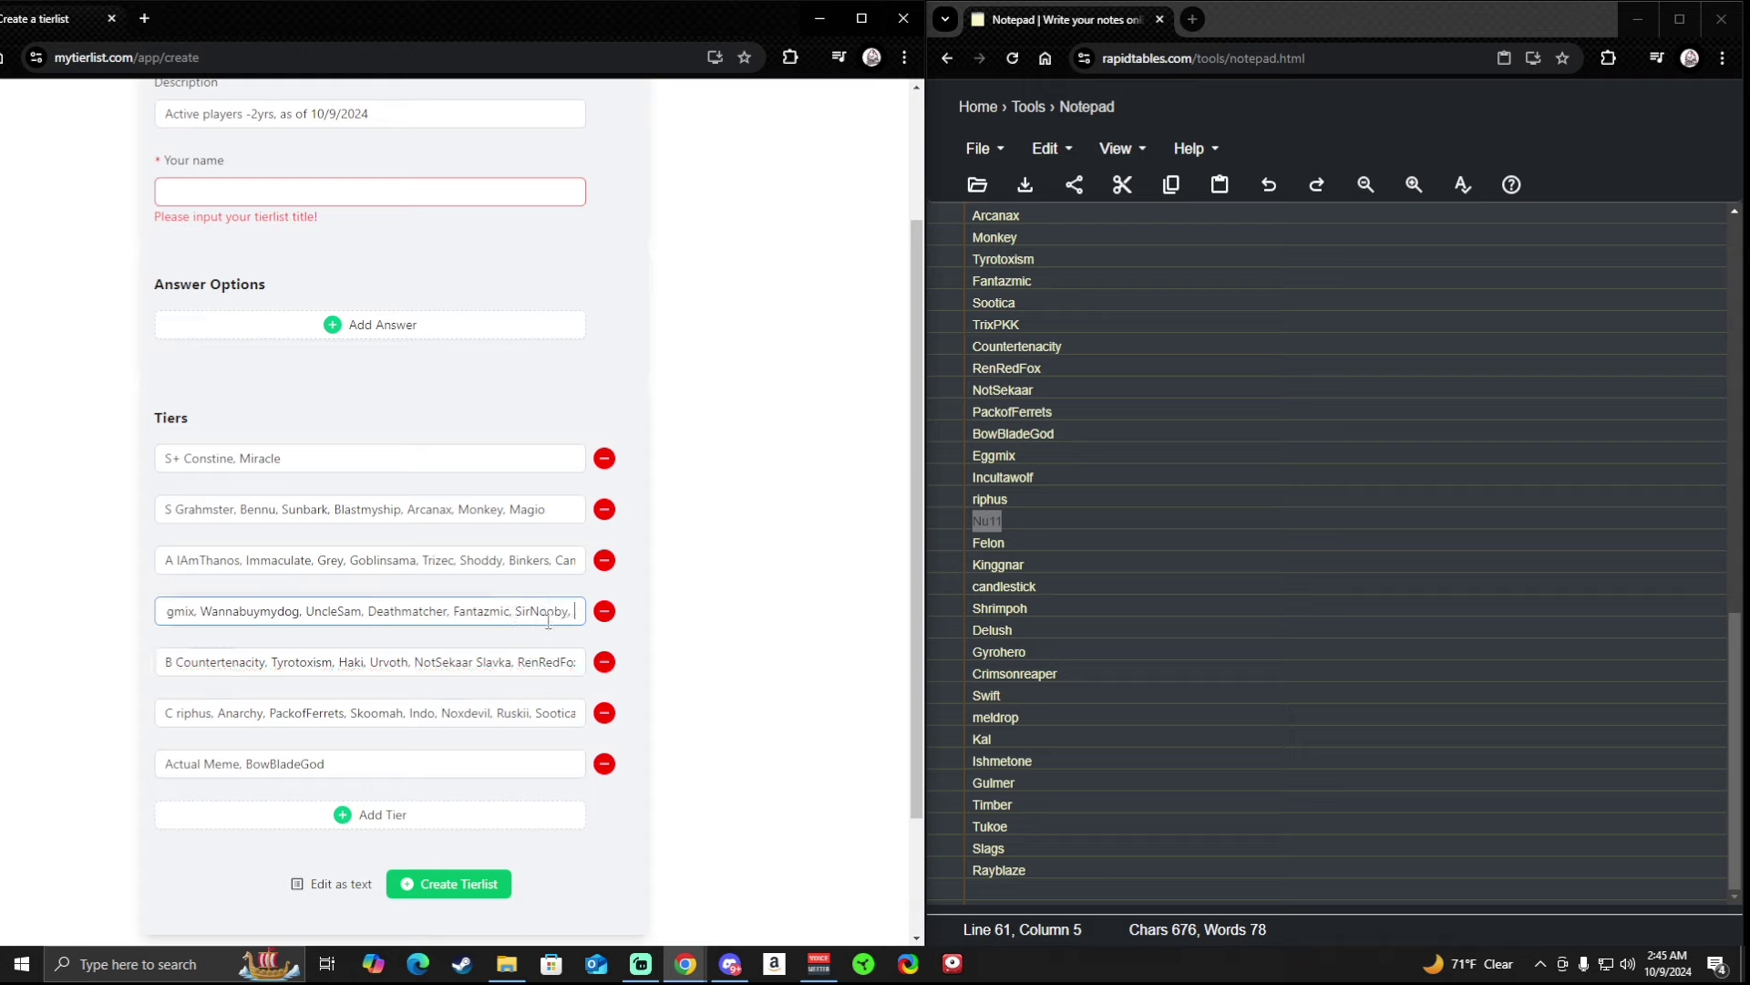
type("Napalm, Garion, Titaness, Grothdar, StormSlash, TrixPKK, IreW")
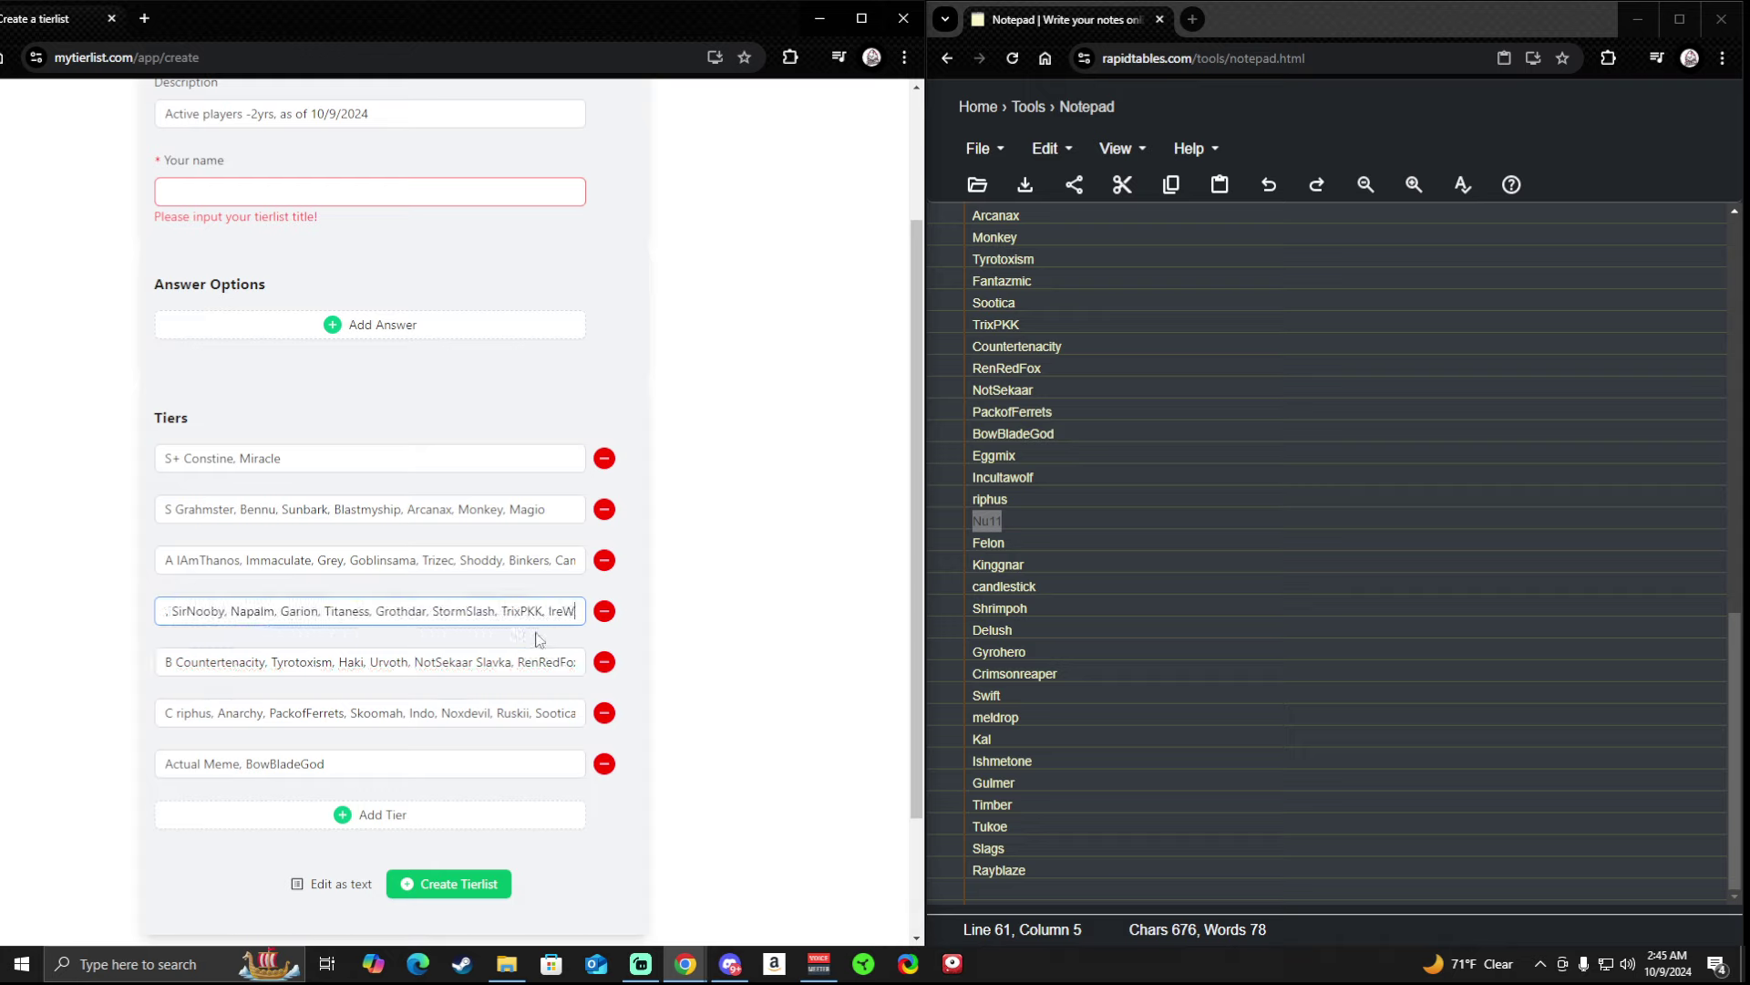
type("orks, Betosky, Sixx, Kawaii,")
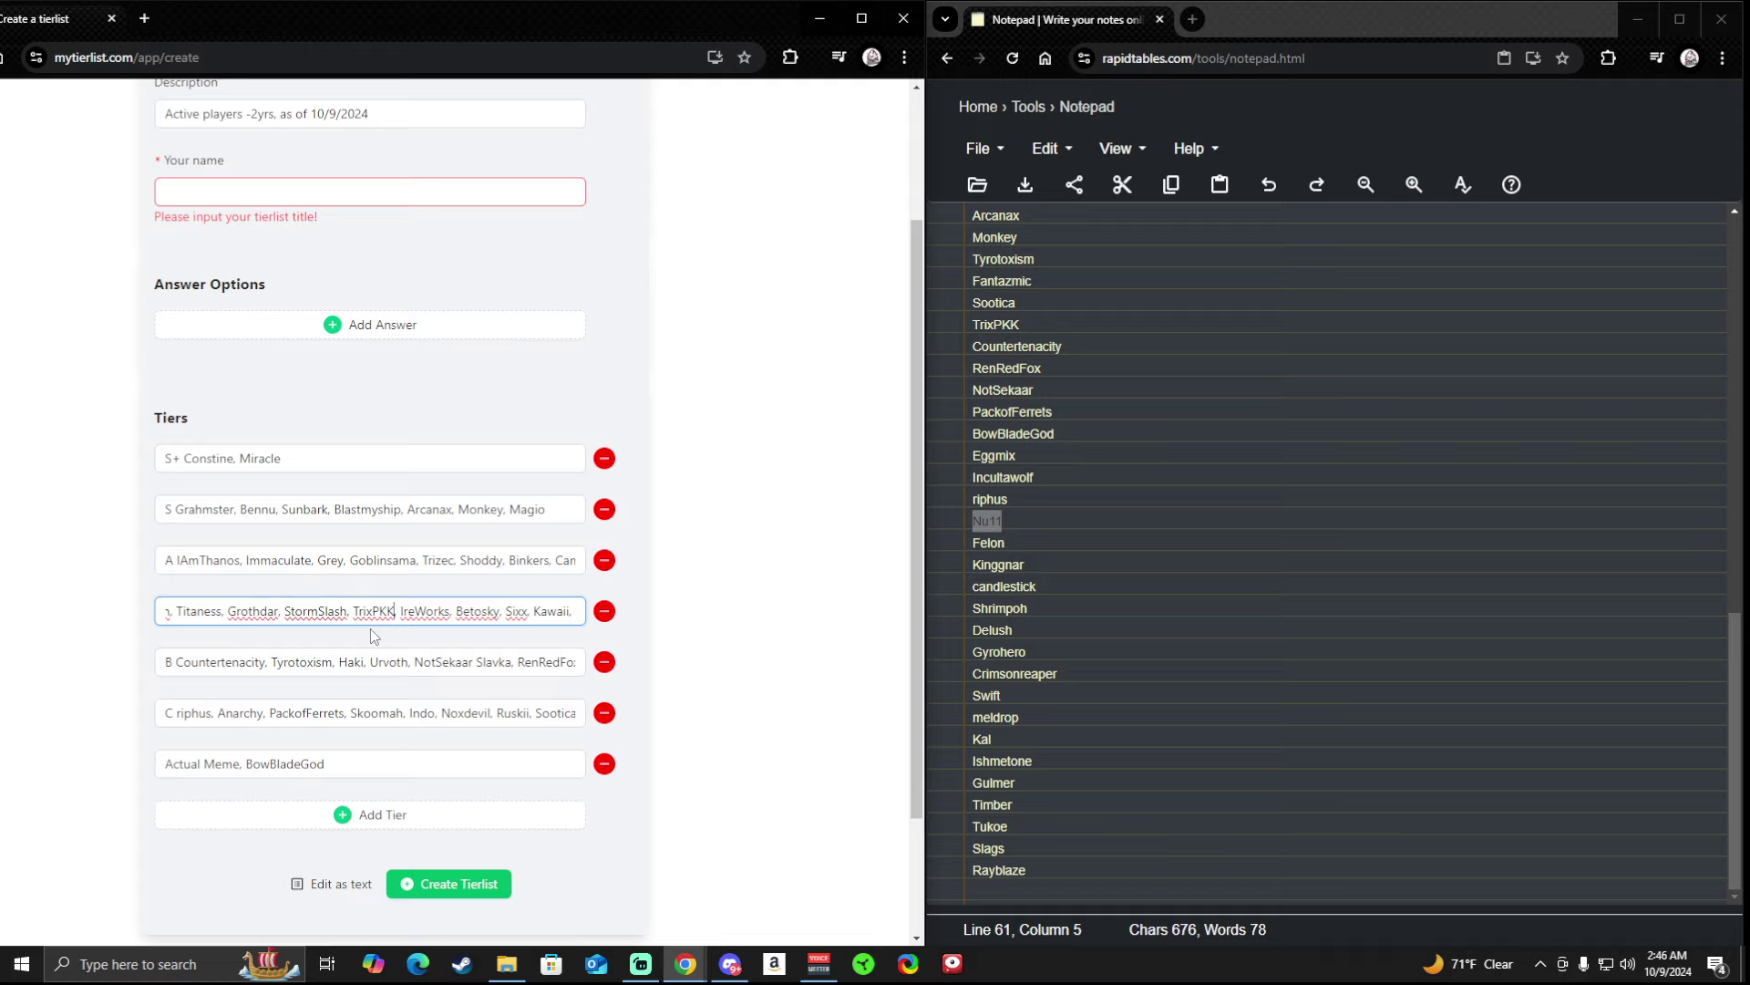
left_click(281, 624)
key("Left")
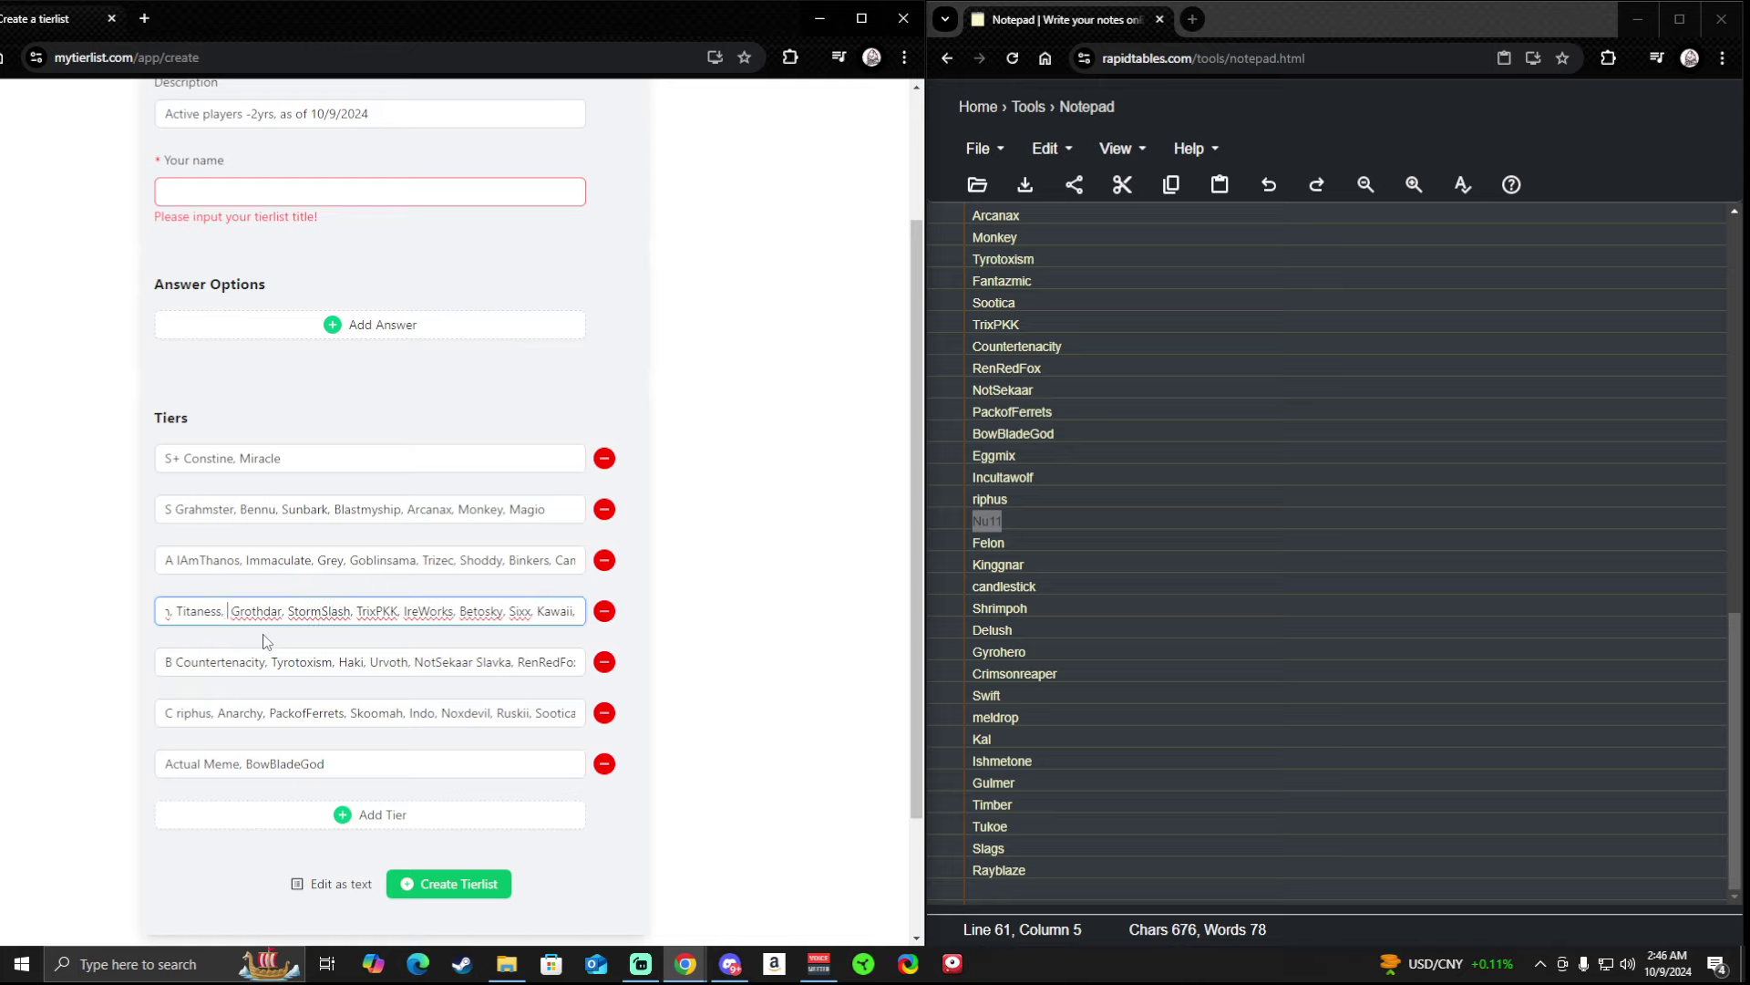
key("ctrl+v")
type(",")
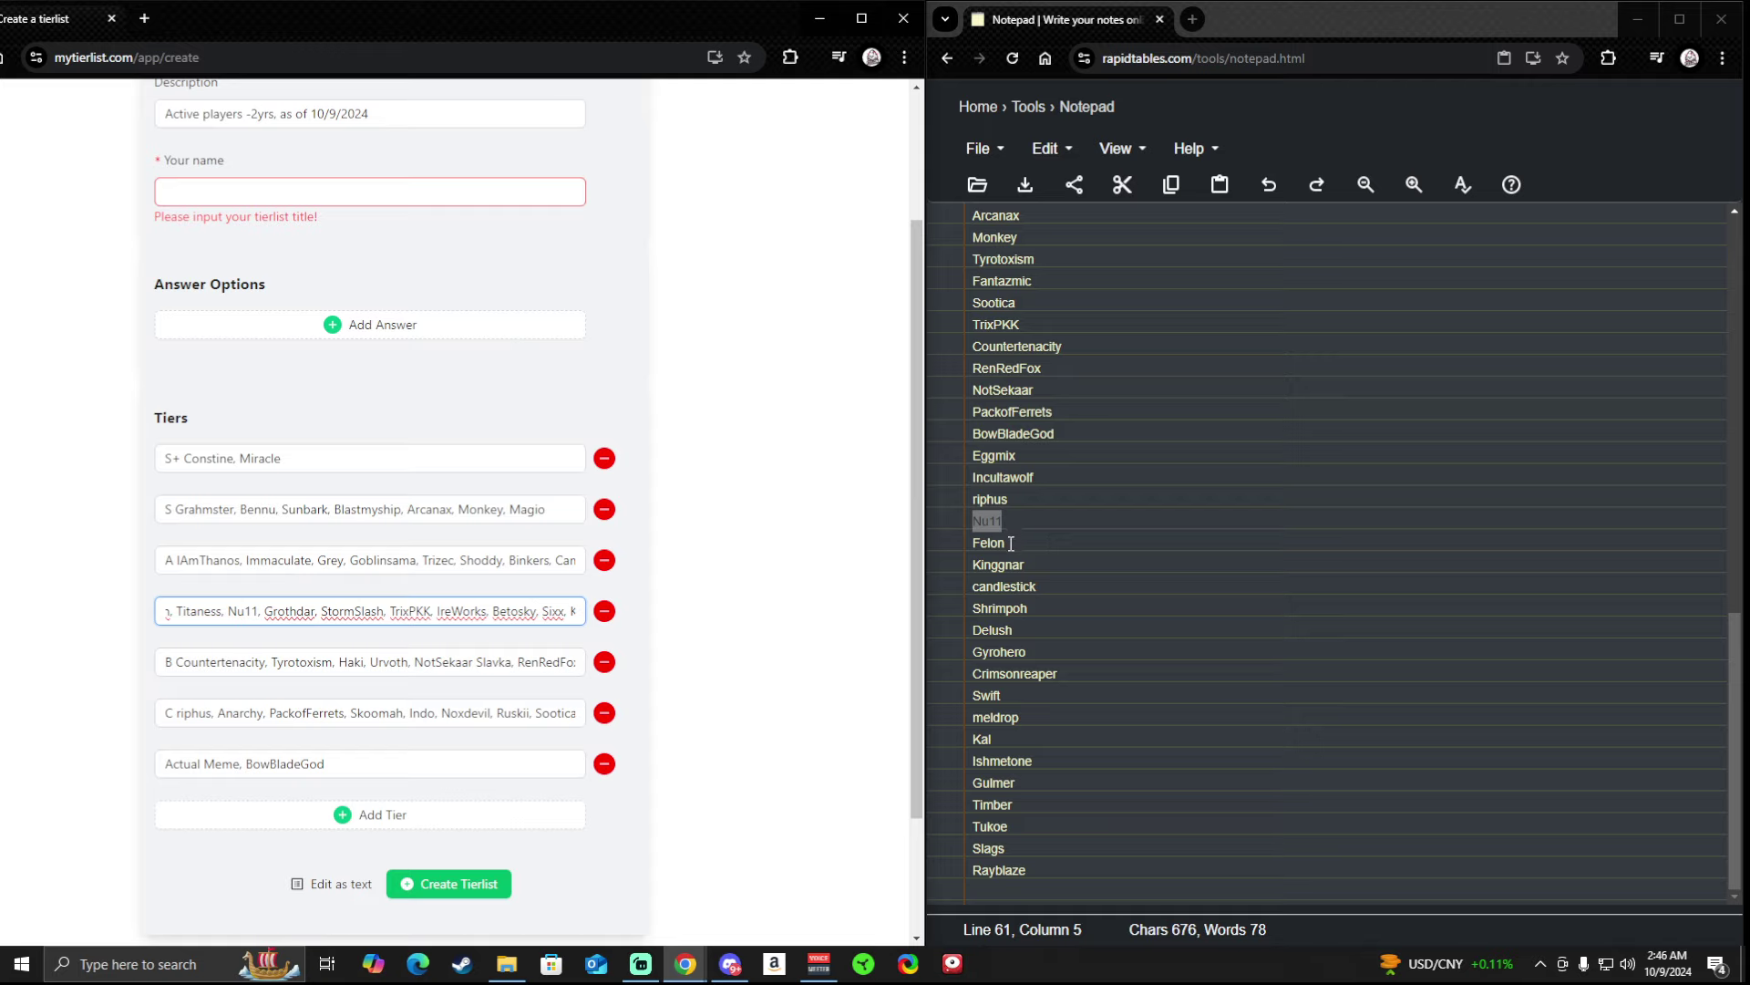
Copy Felon from the notepad list and insert it between Sunbark and Blastmyship in the S tier, followed by a comma.
left_click_drag(1012, 546, 930, 548)
key("ctrl+c")
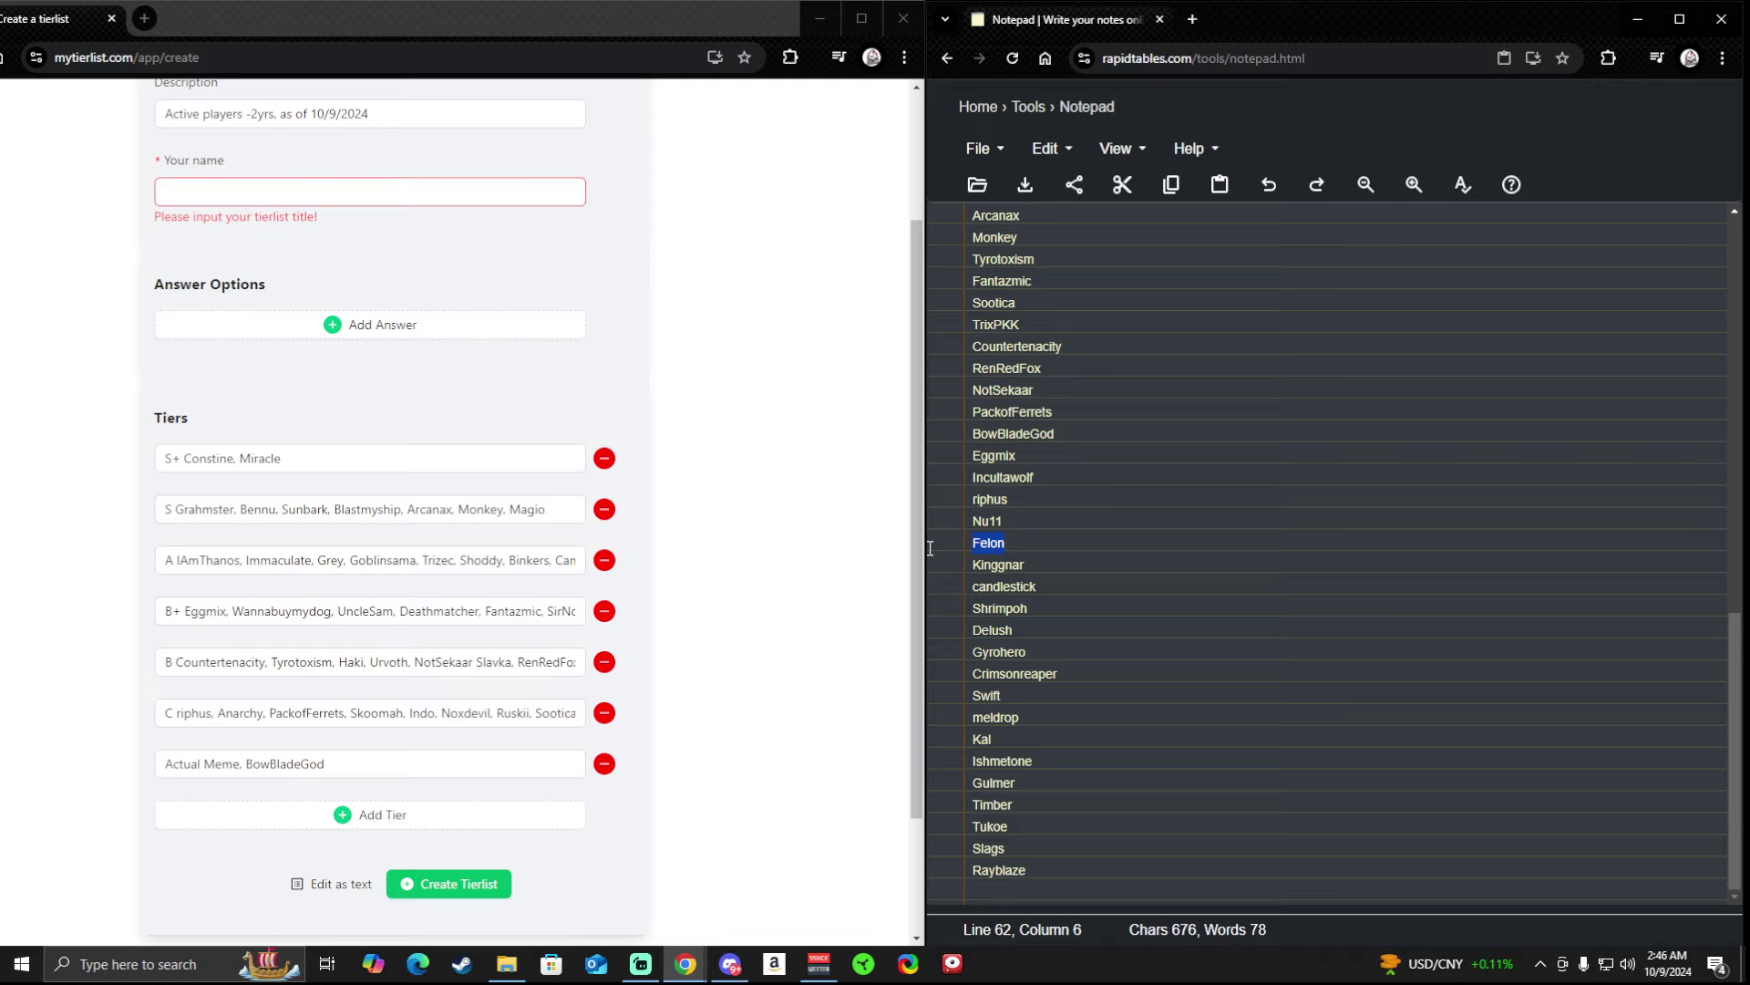
left_click(804, 521)
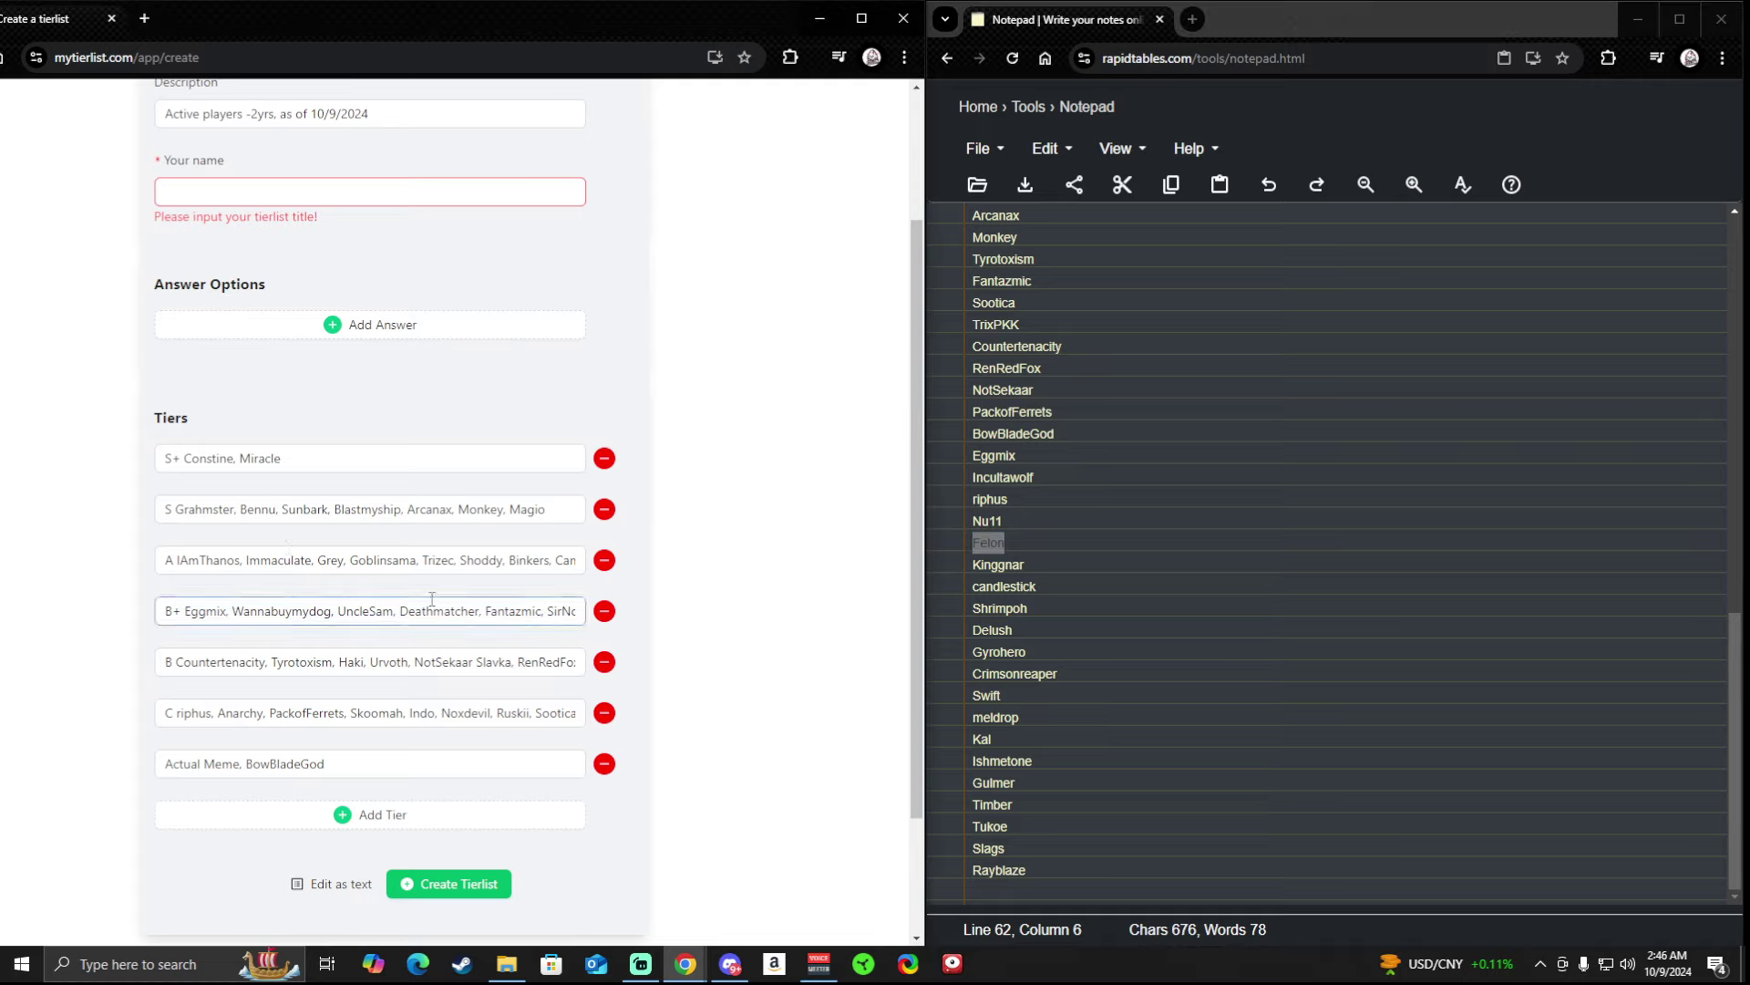
left_click(383, 568)
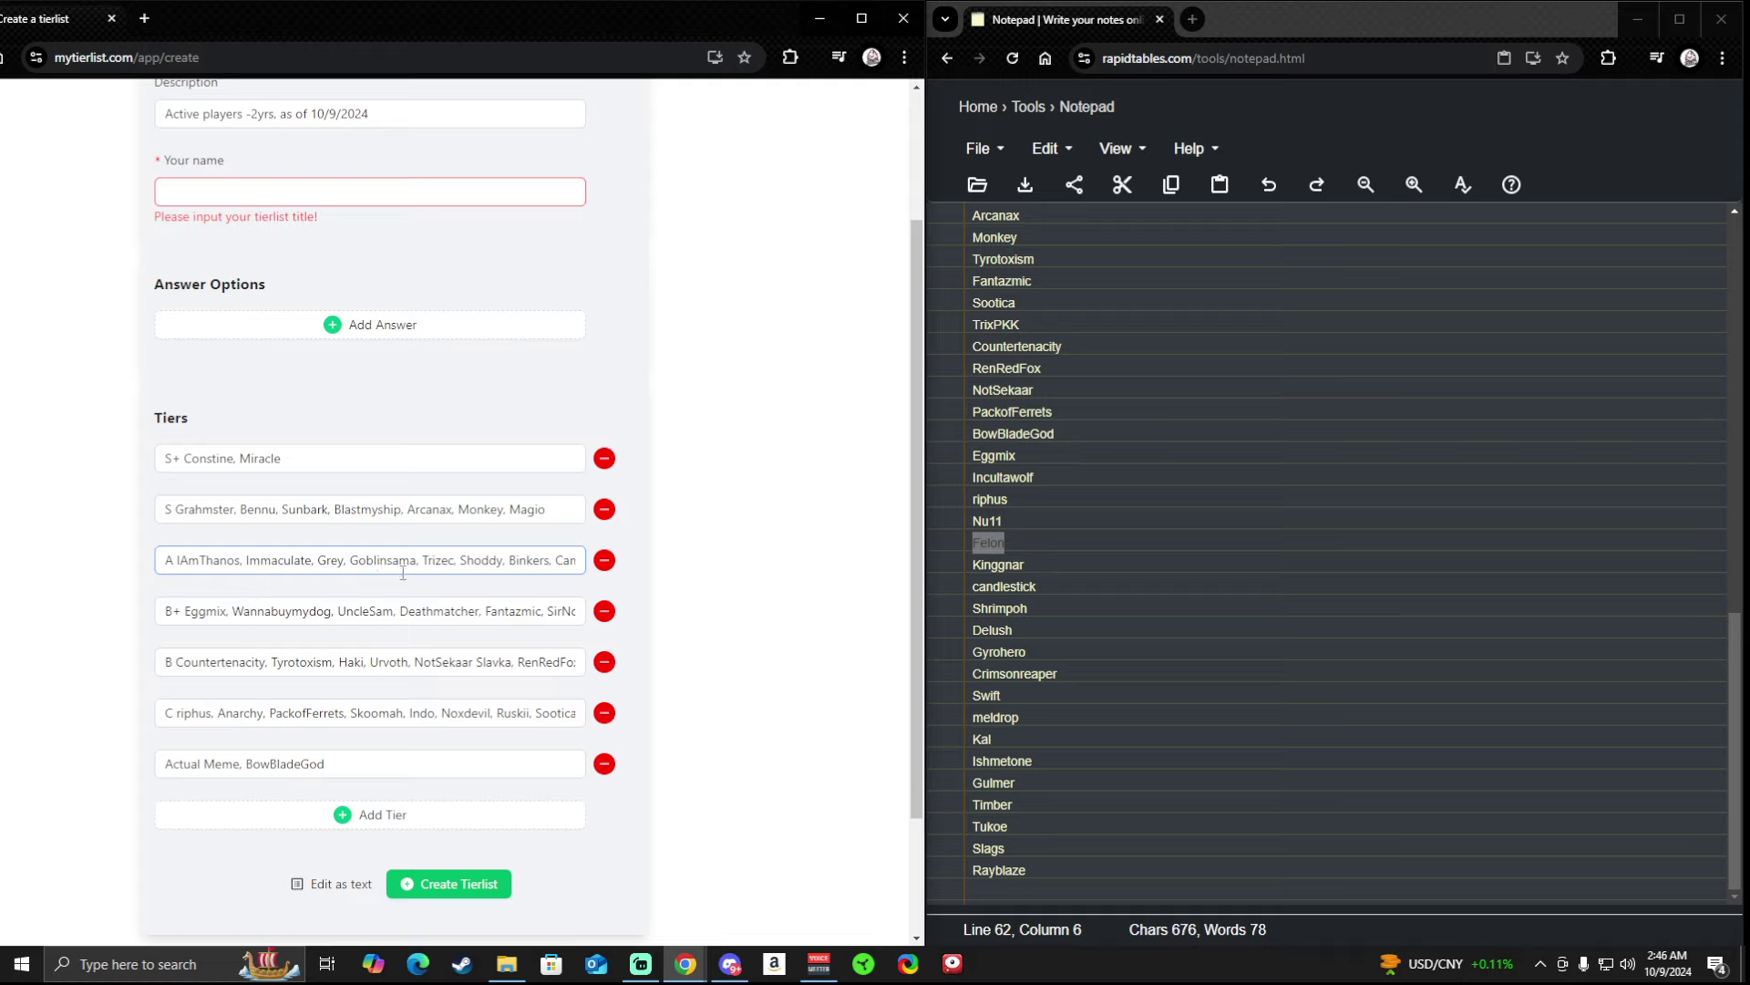
left_click(383, 585)
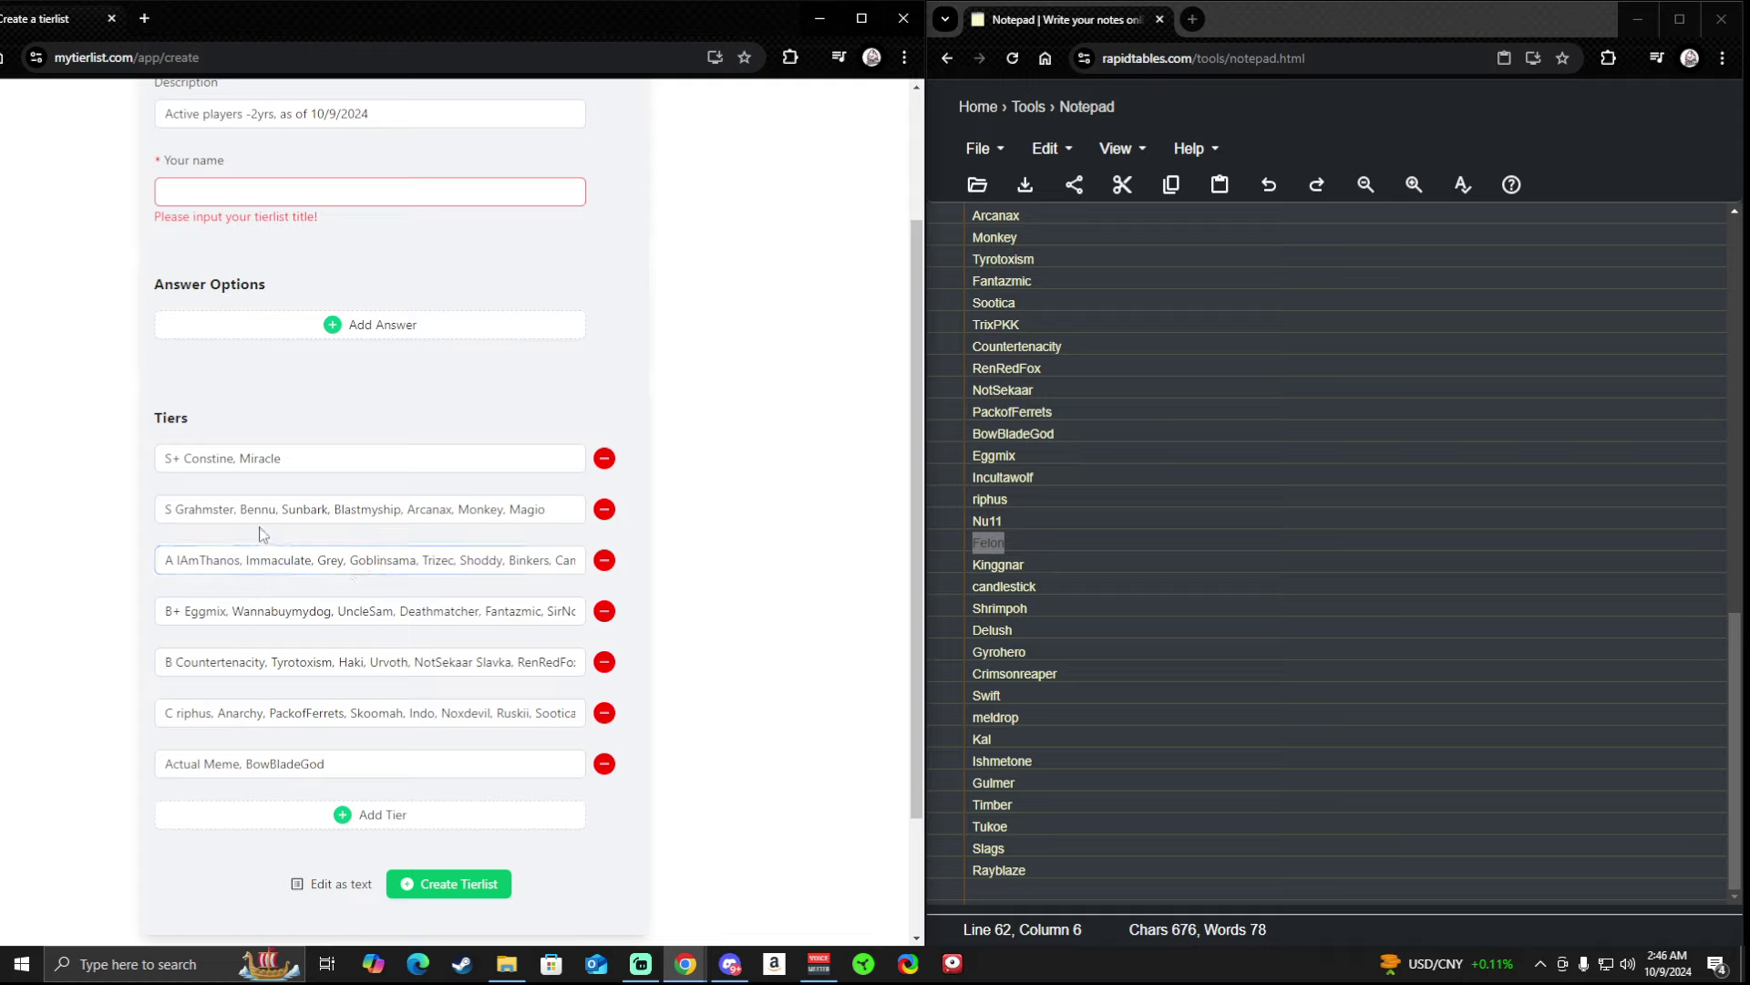
left_click(332, 510)
key("ctrl+v")
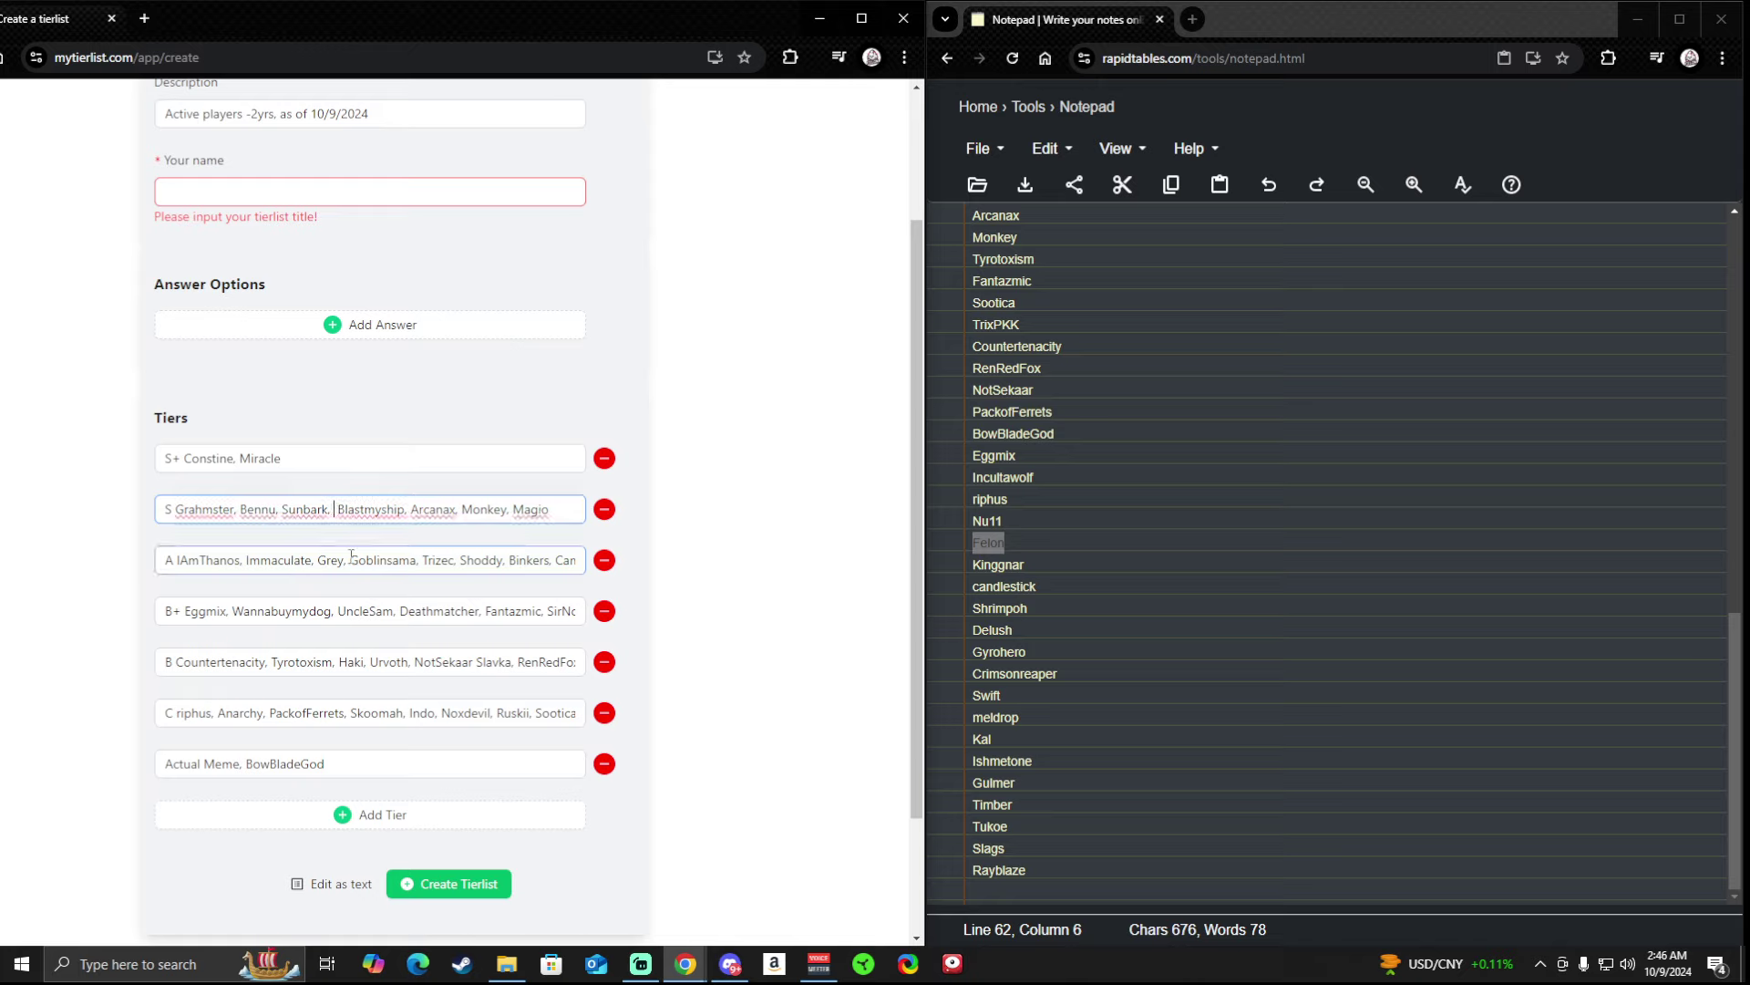
type(", Felon")
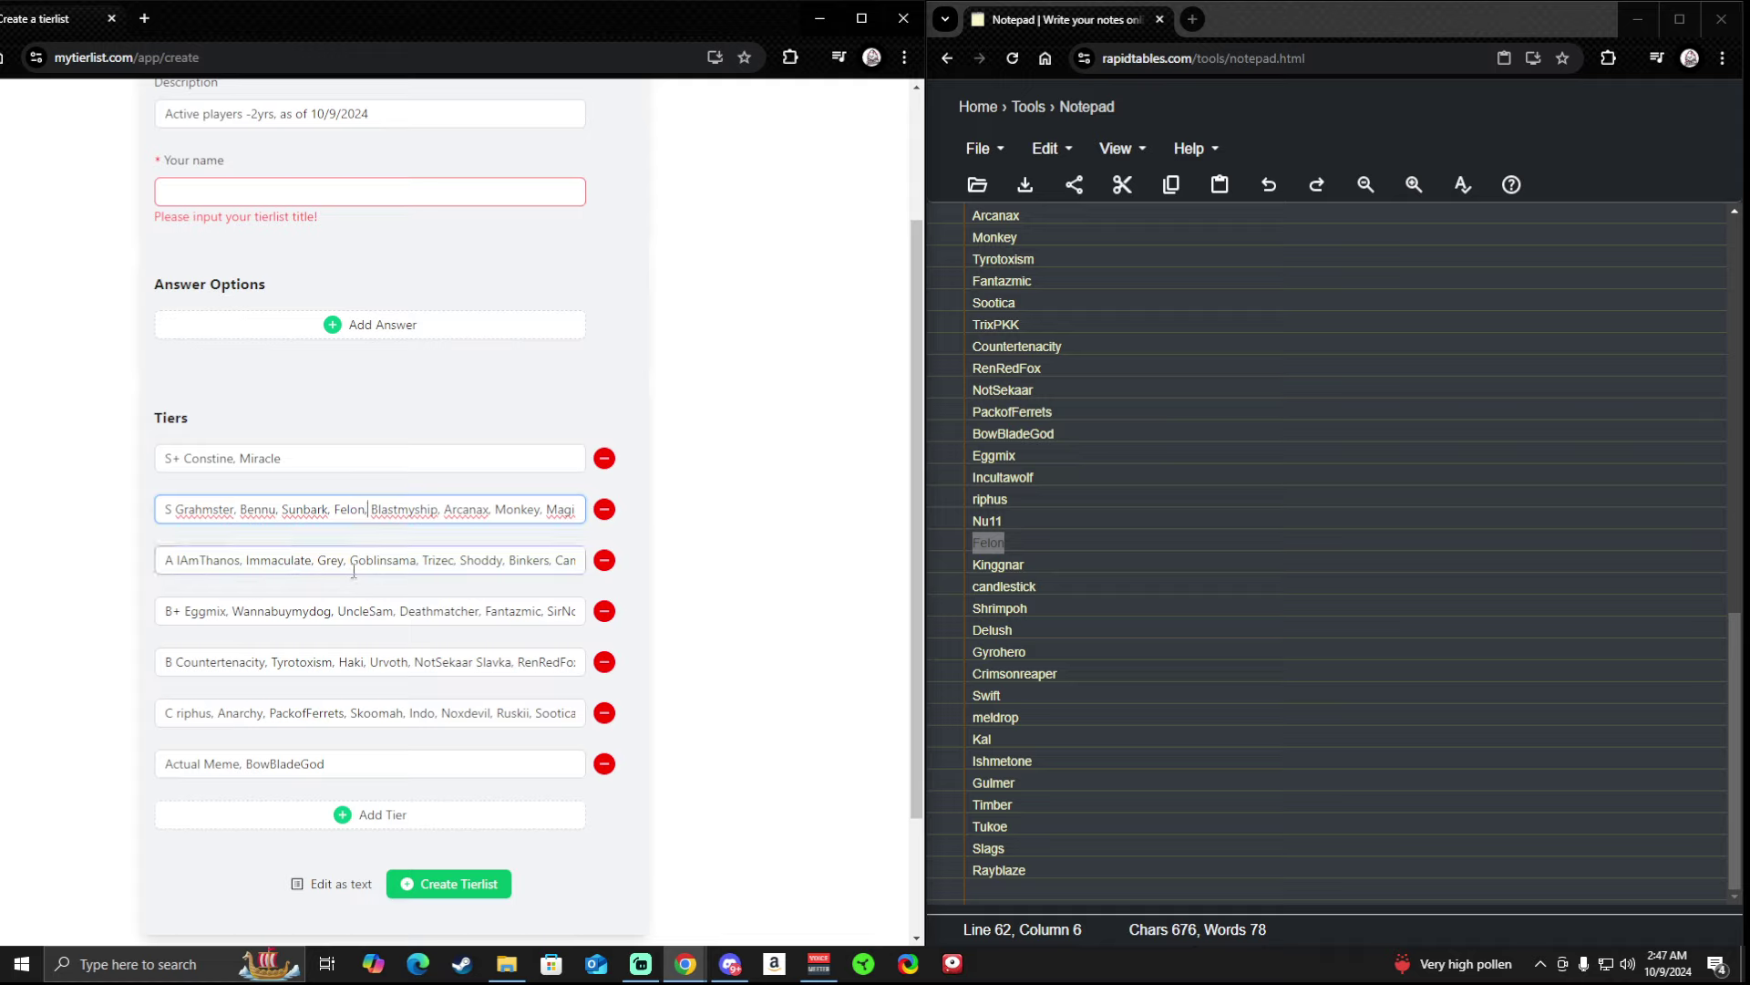
Copy Kinggnar from the notepad list and insert it before Countertenacity at the start of the B tier, followed by a comma.
double_click(1019, 567)
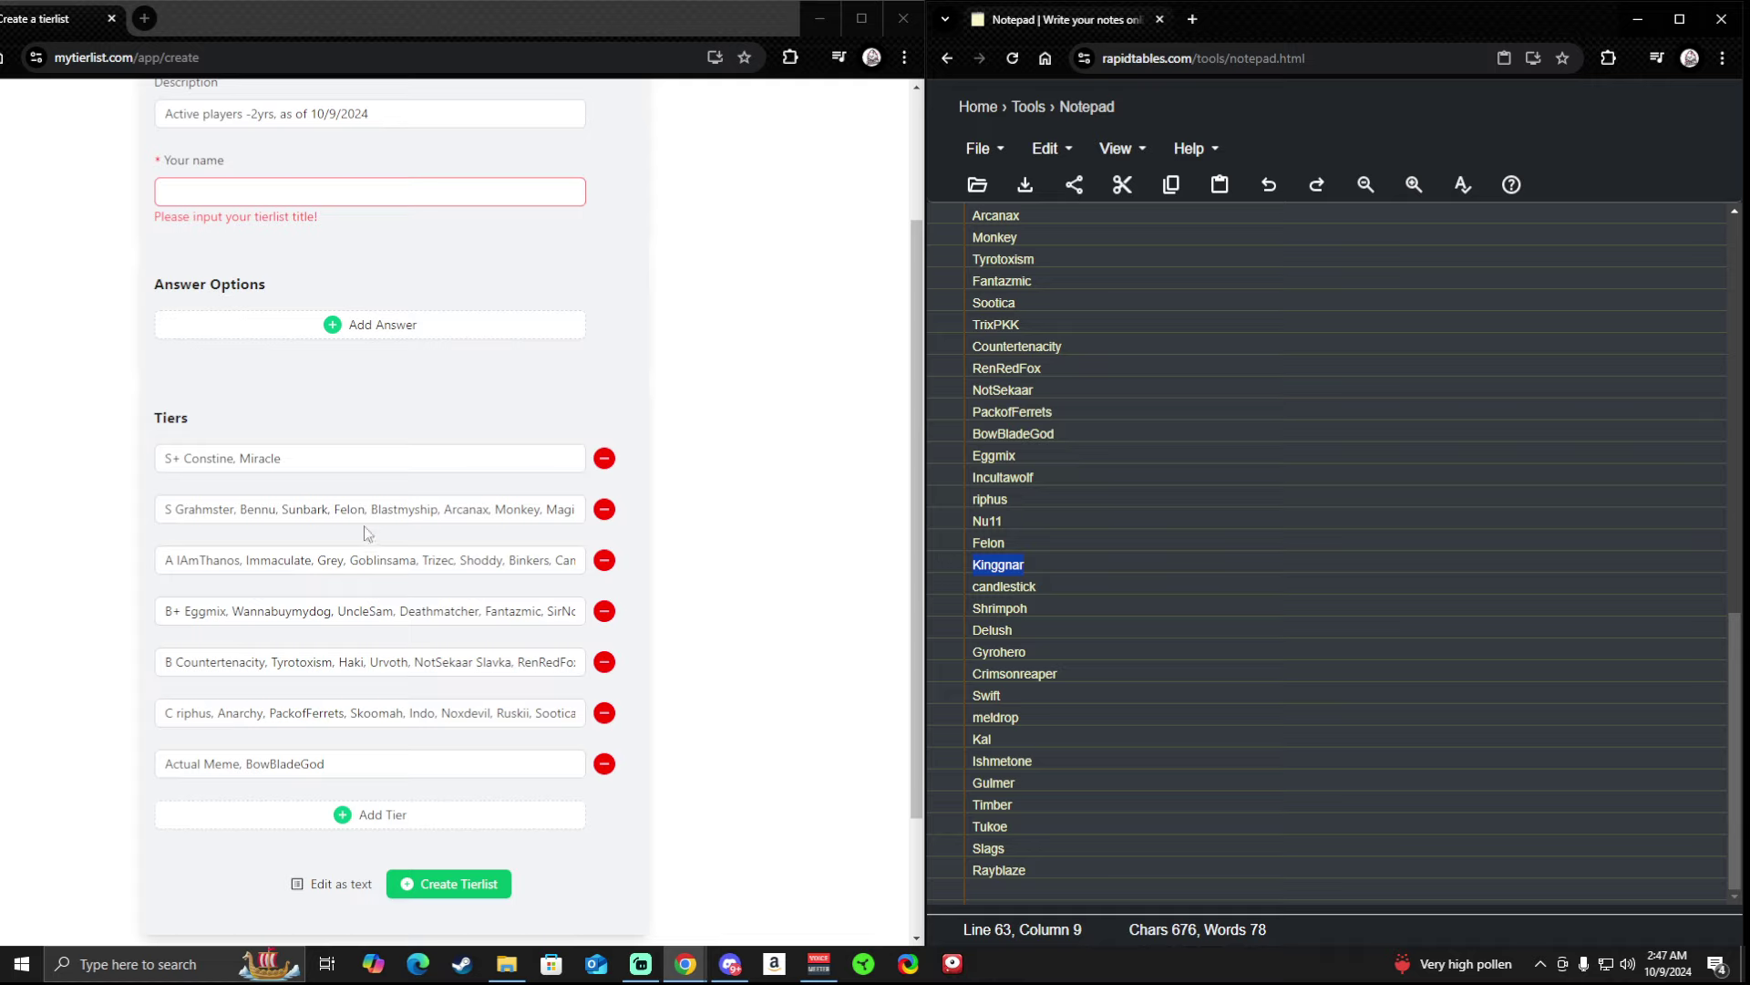
left_click(339, 507)
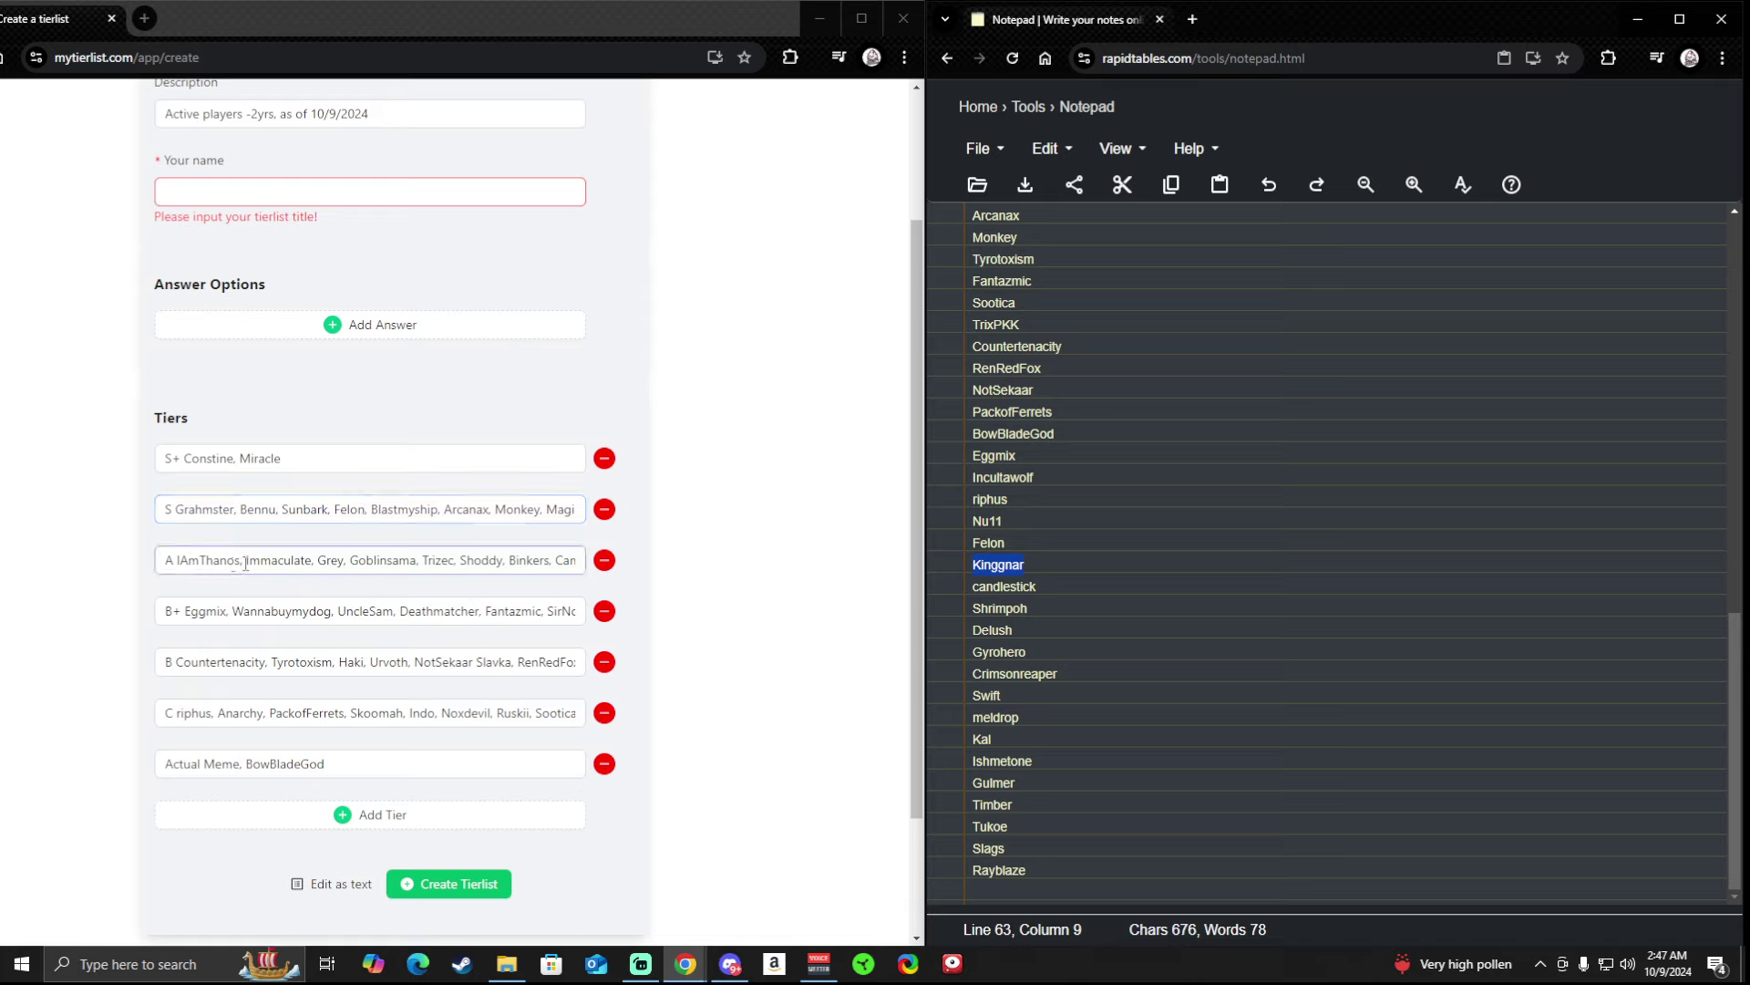
left_click(300, 463)
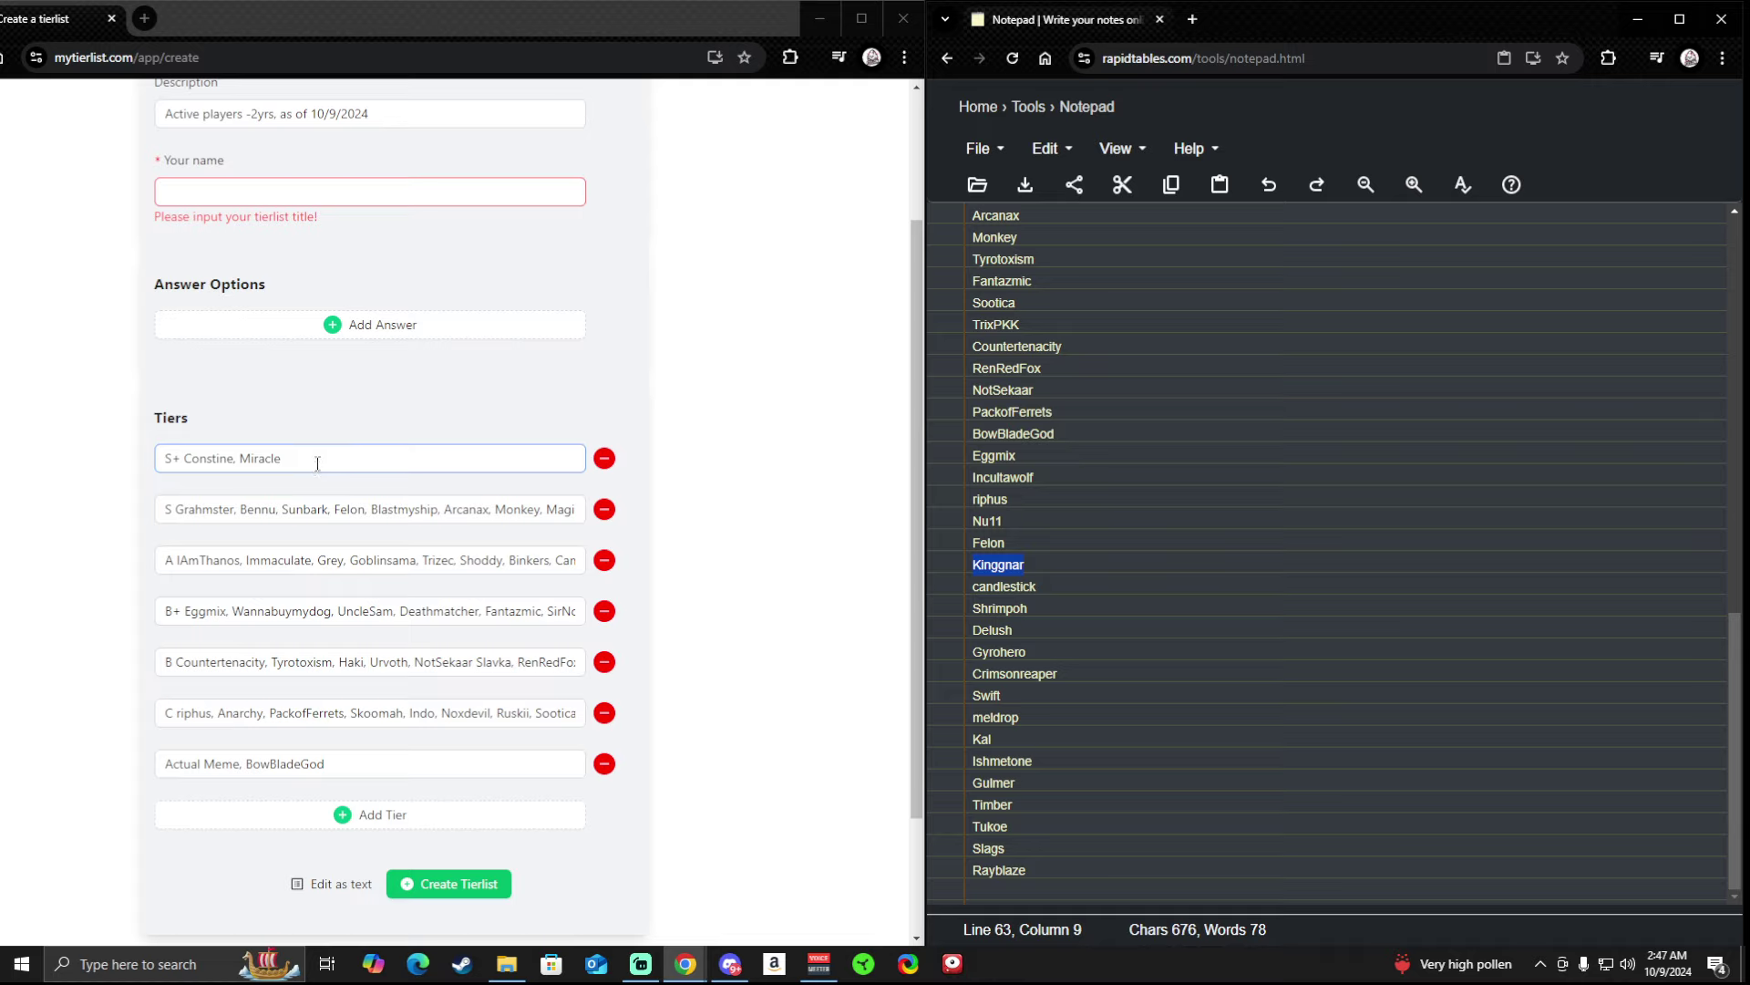
left_click(238, 606)
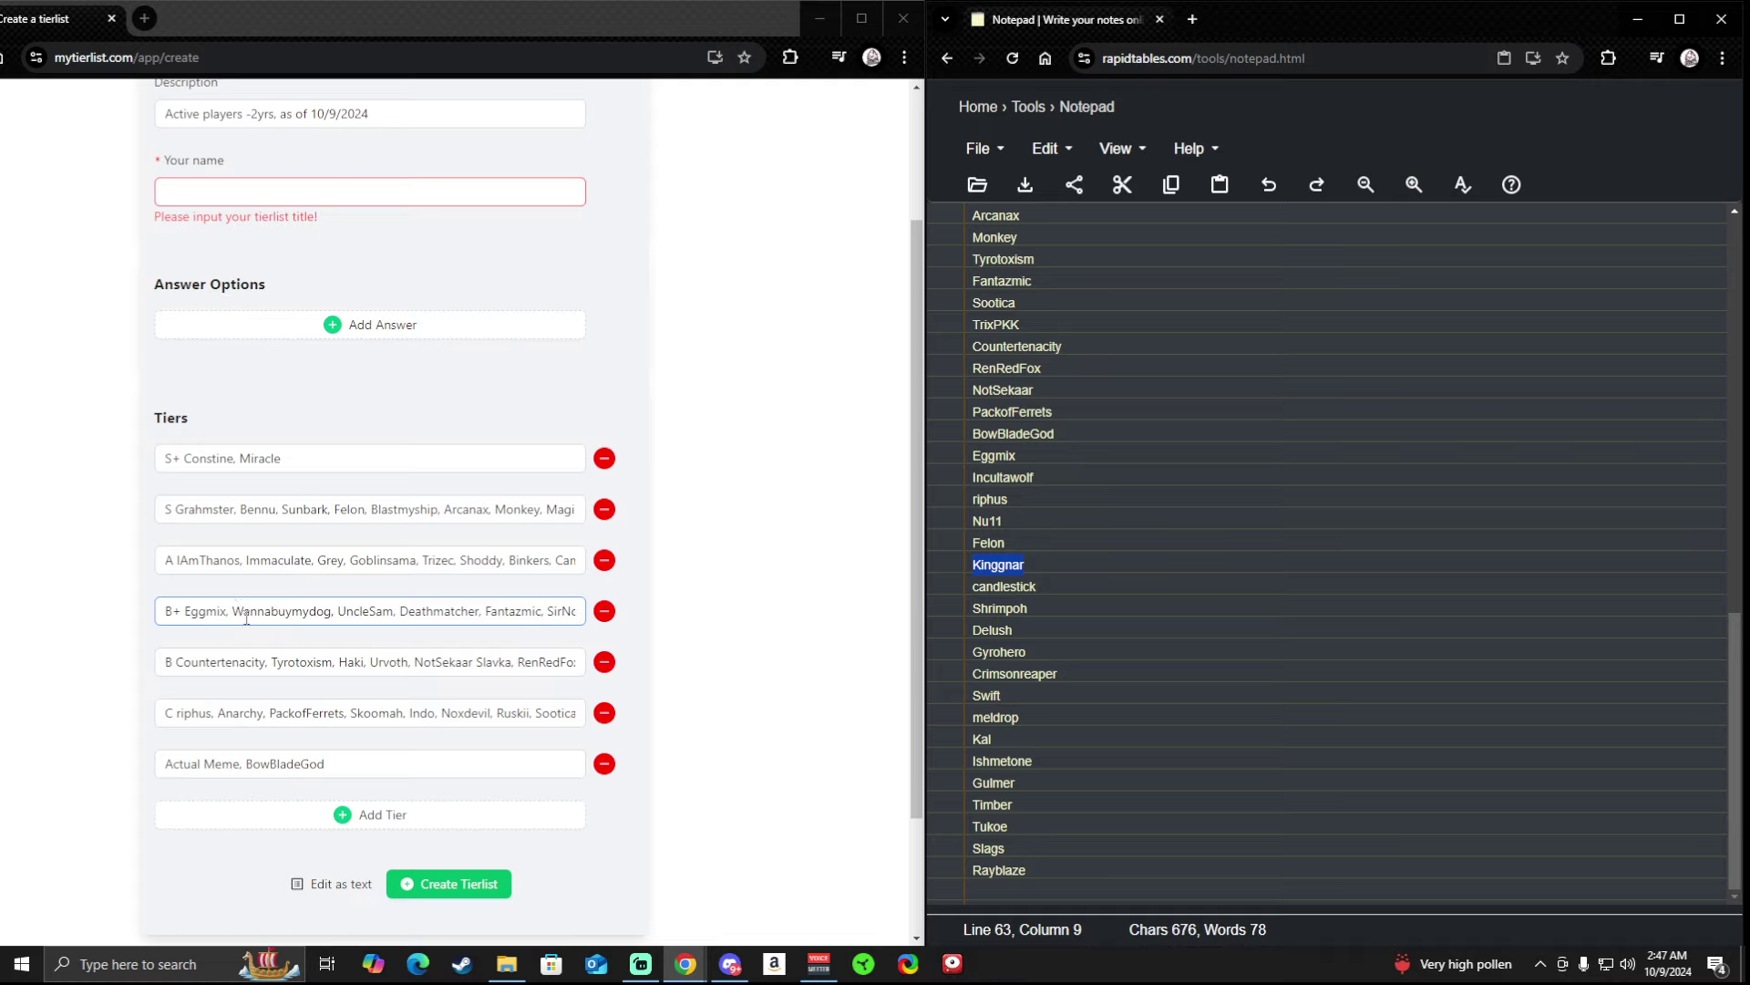
left_click(365, 512)
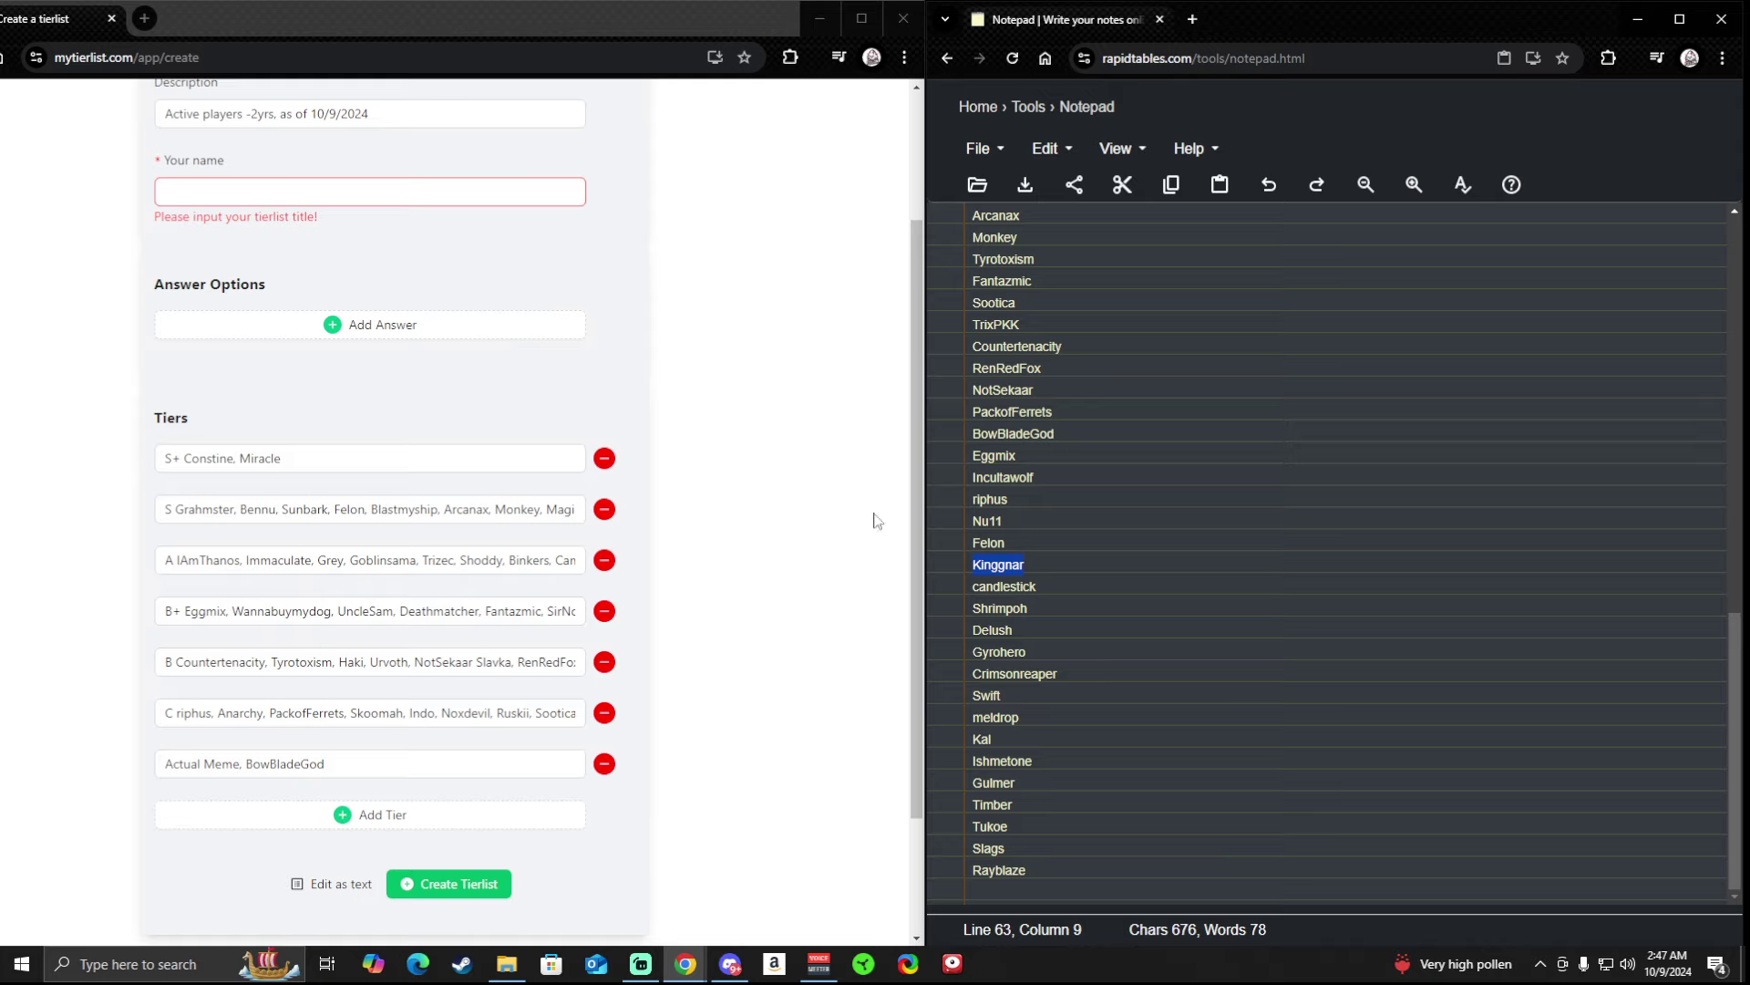
left_click(381, 565)
scroll(381, 565, "down", 1)
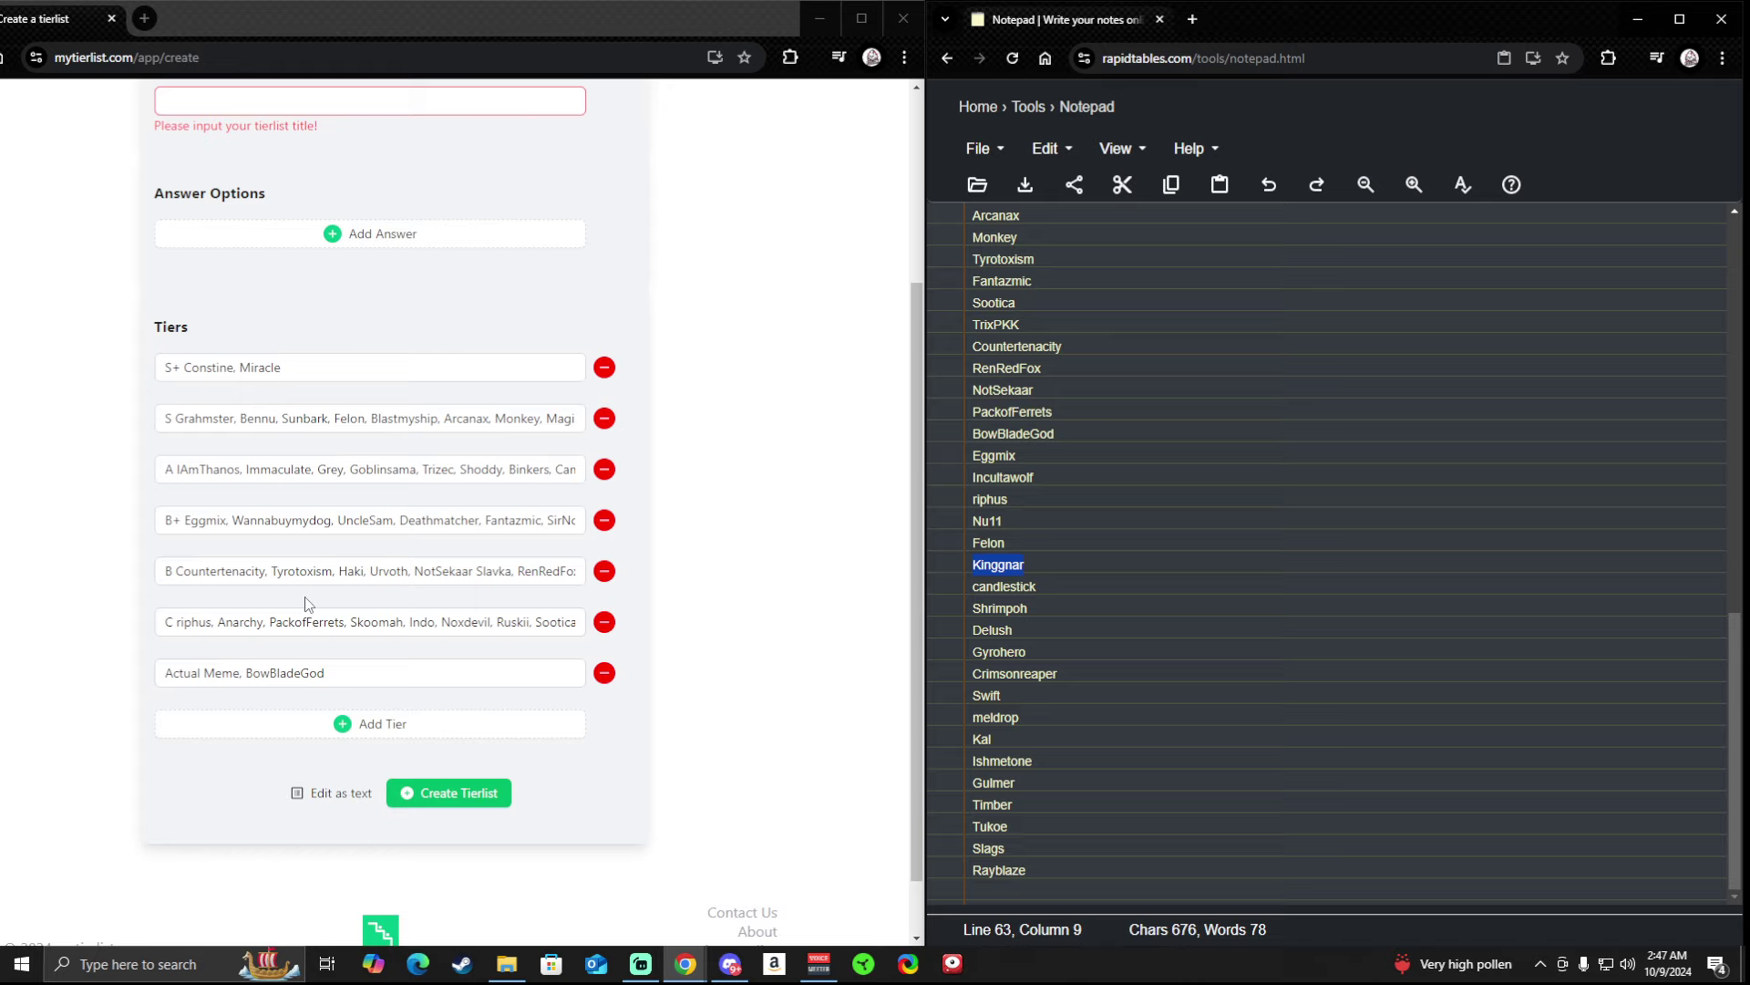
left_click(175, 570)
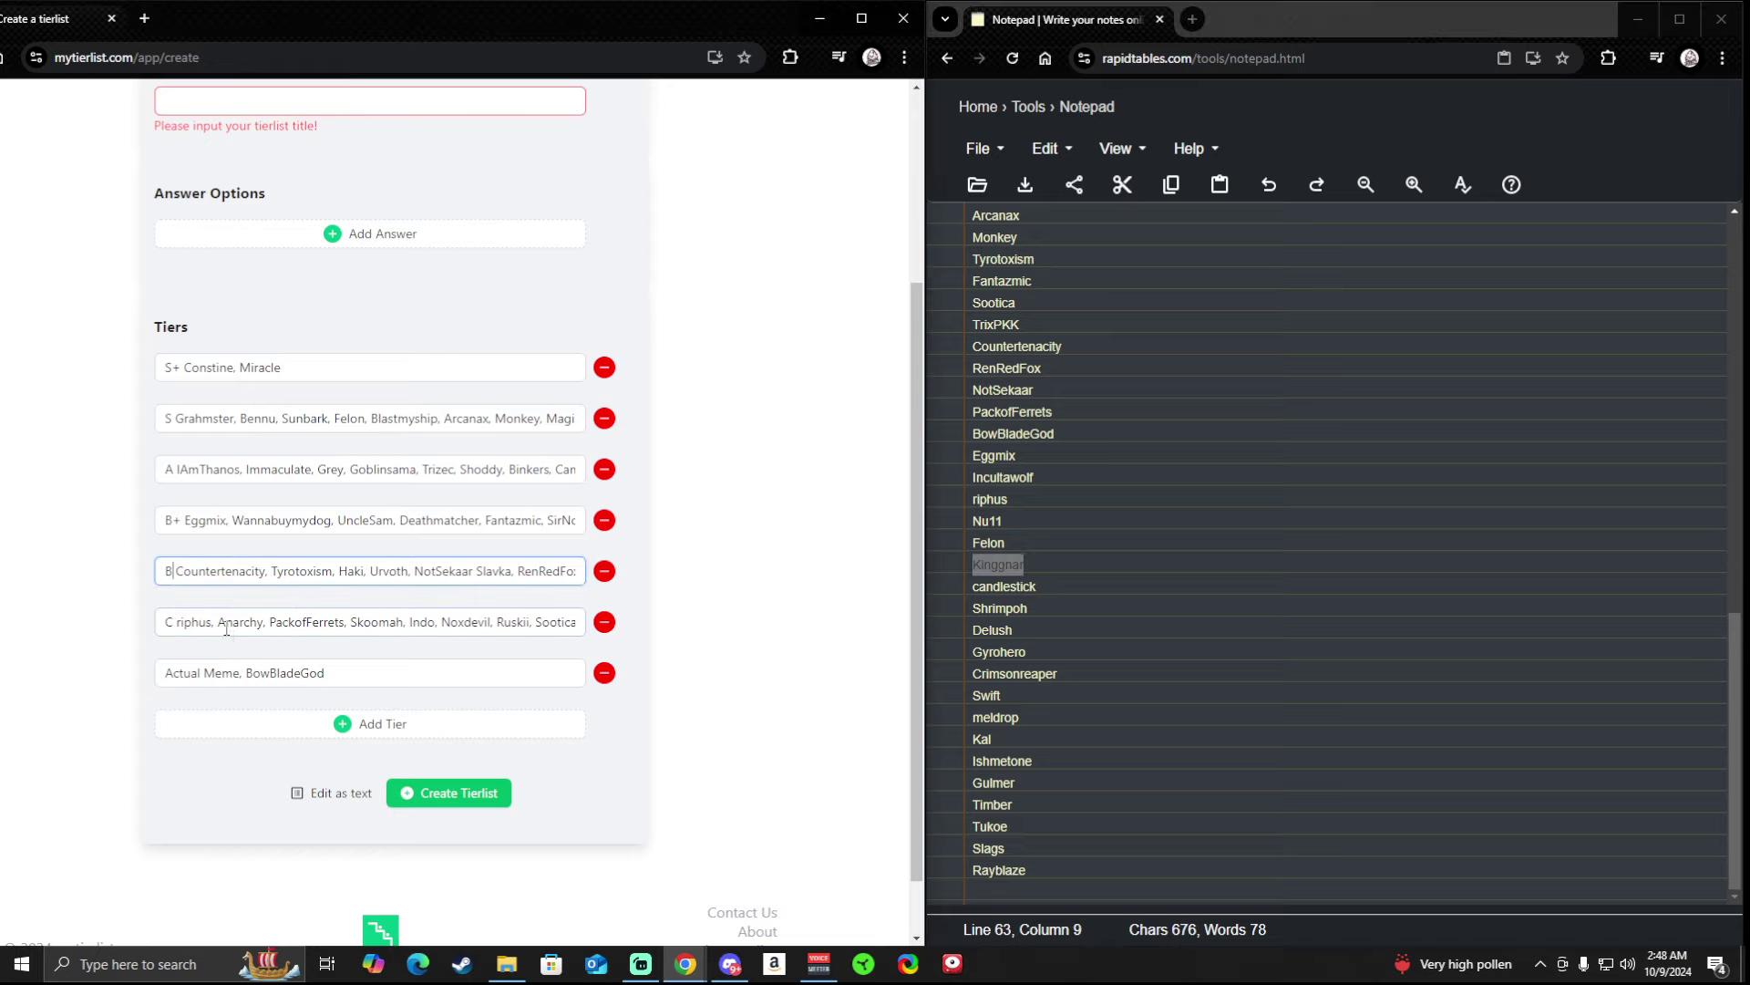
type("Kinggnar")
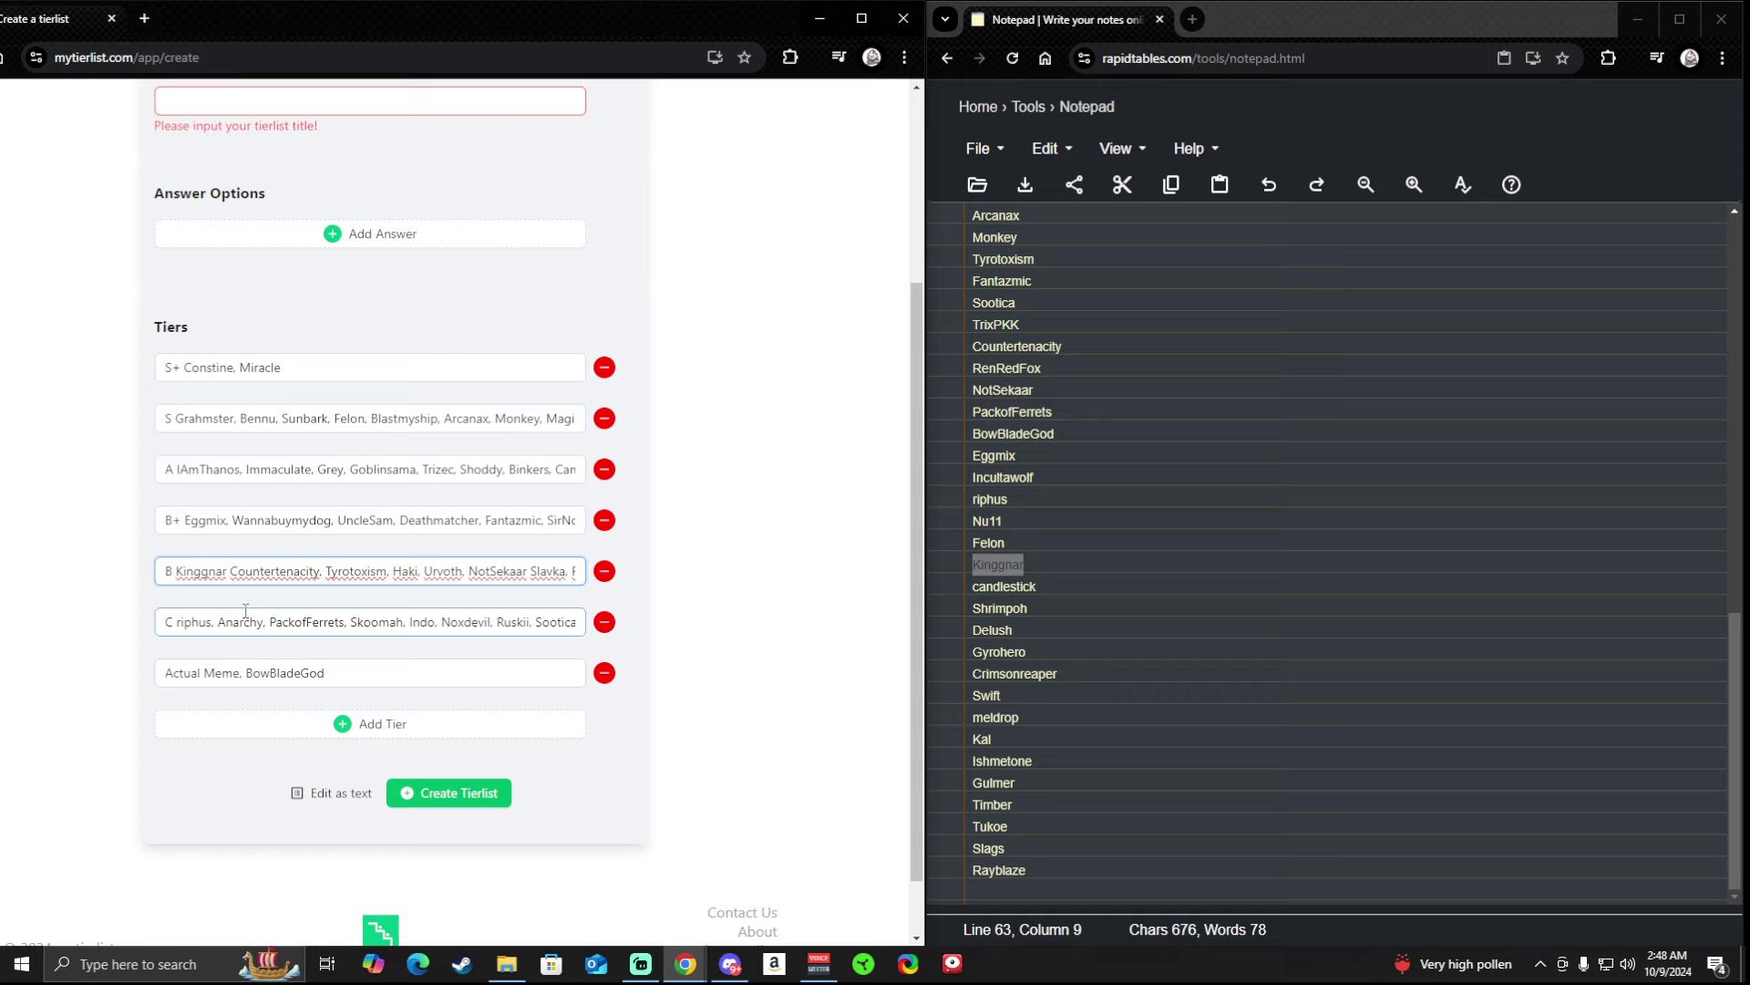
type(",")
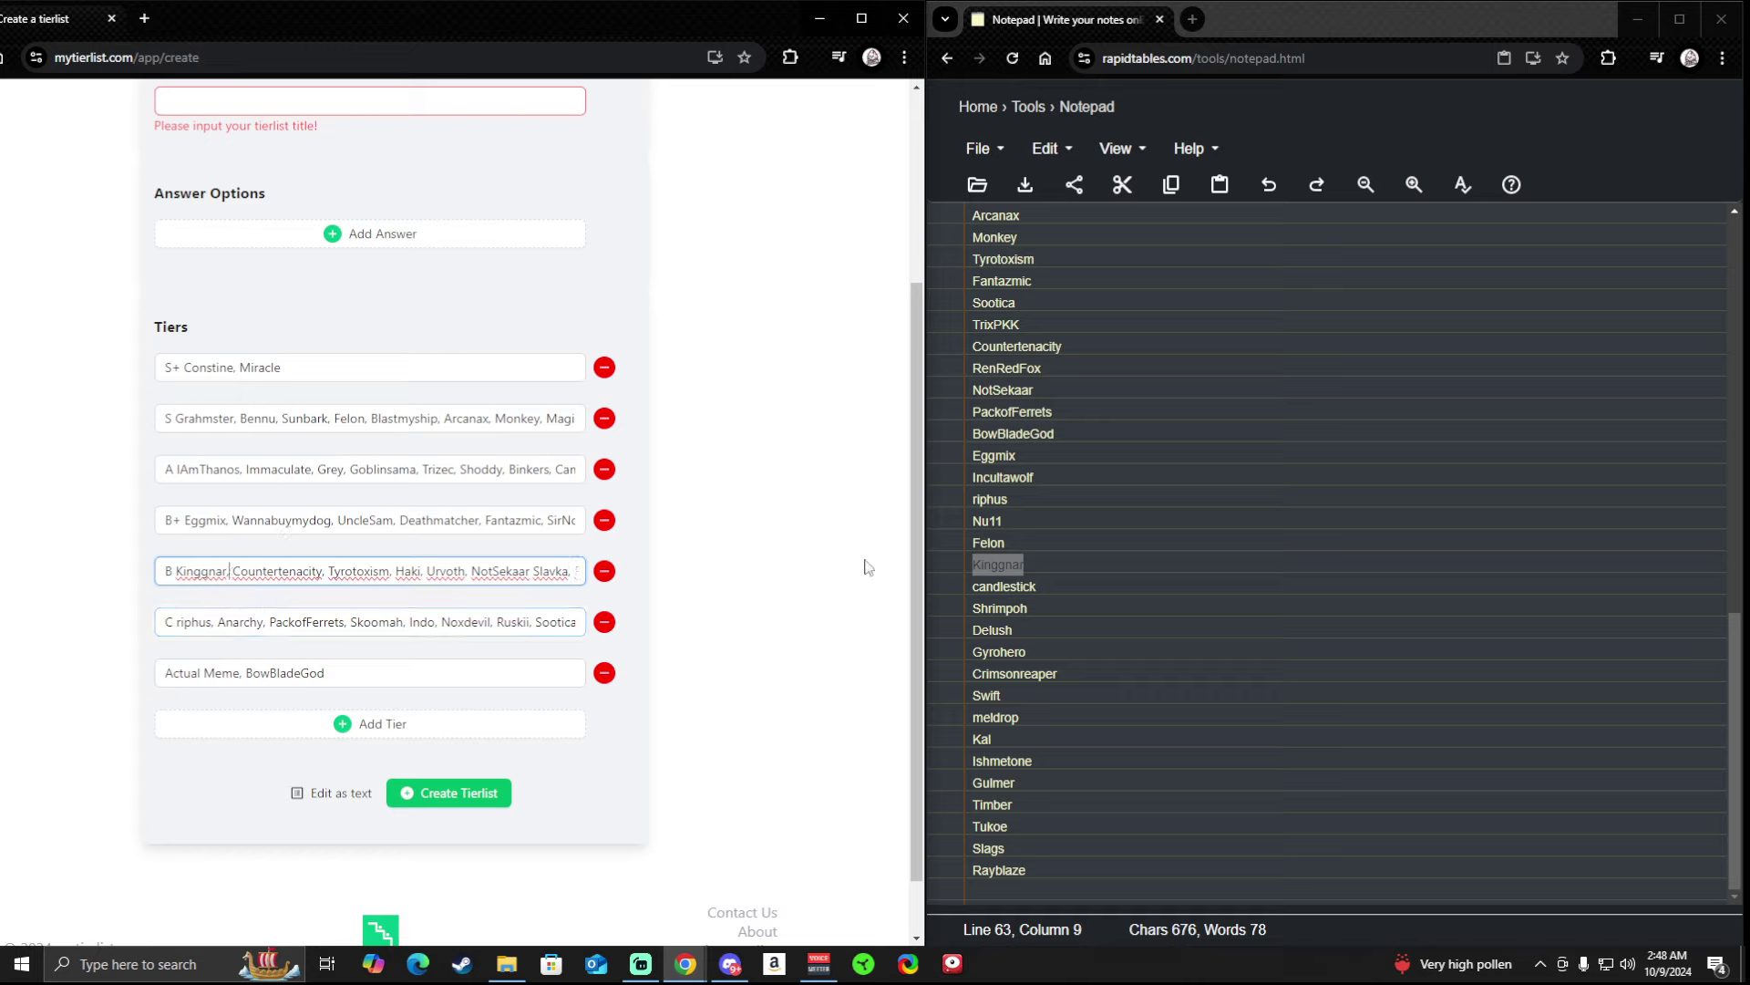
Copy candlestick from the notepad list and insert it between Garion and Titaness in the B+ tier, followed by a comma.
double_click(1059, 586)
key("ctrl+c")
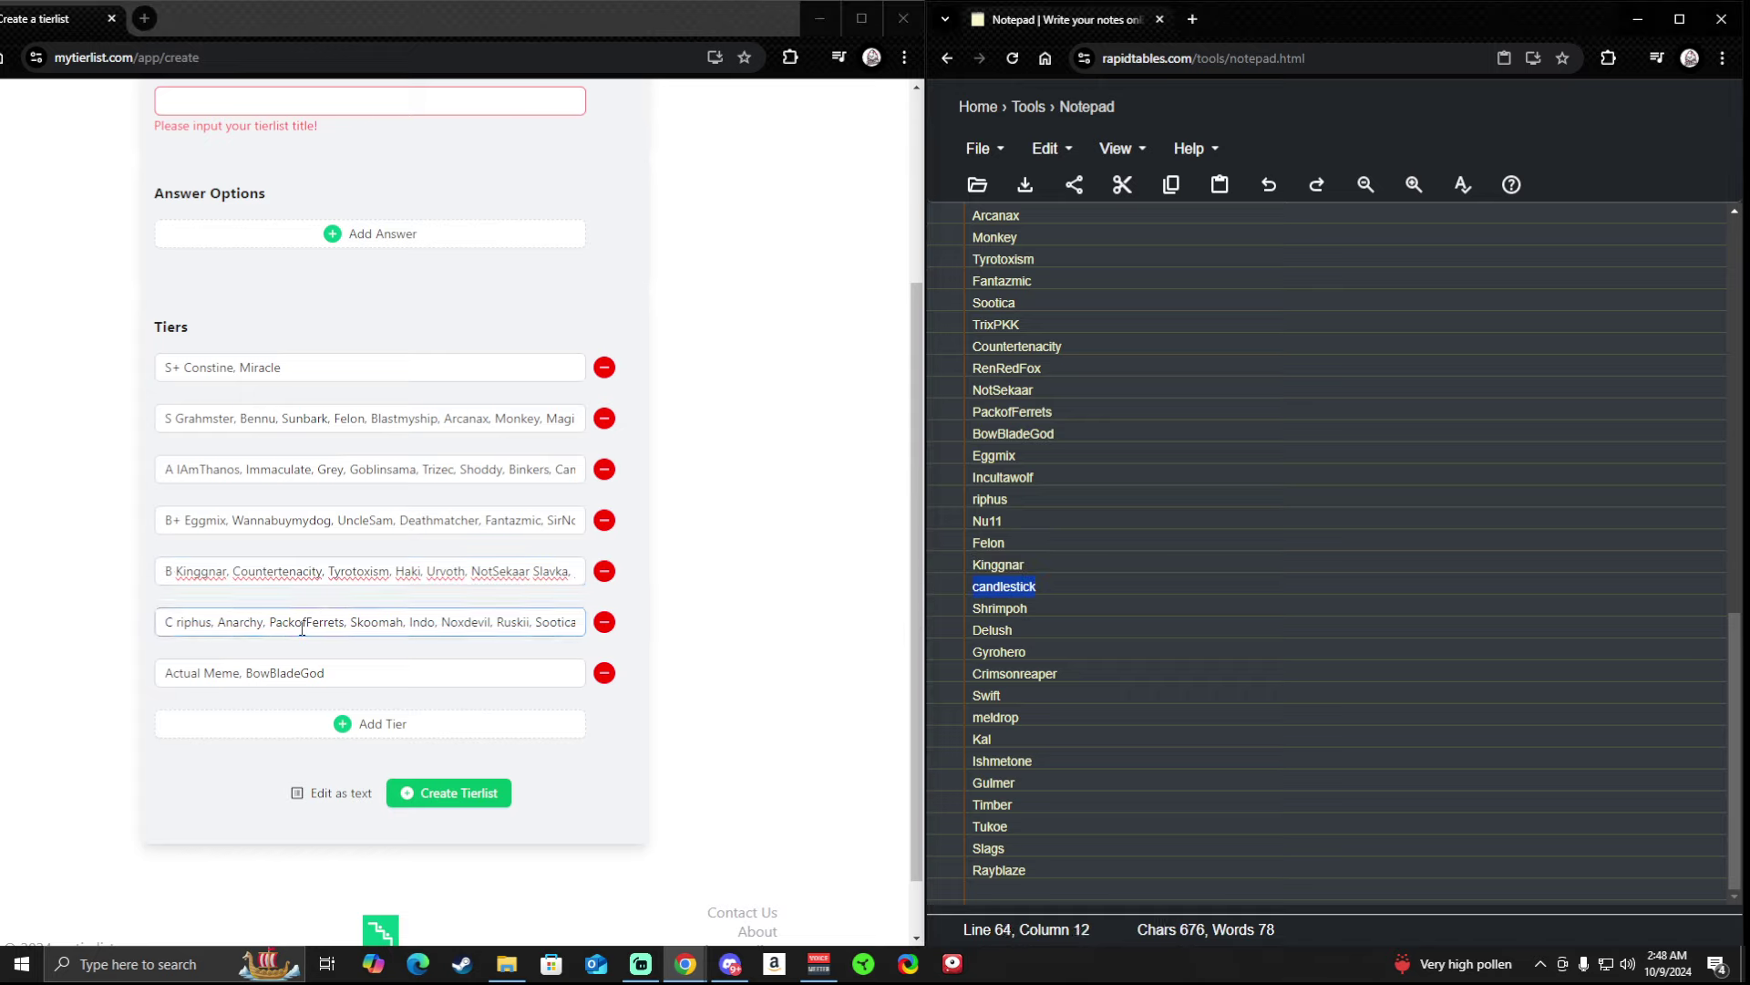
left_click(434, 623)
left_click(534, 469)
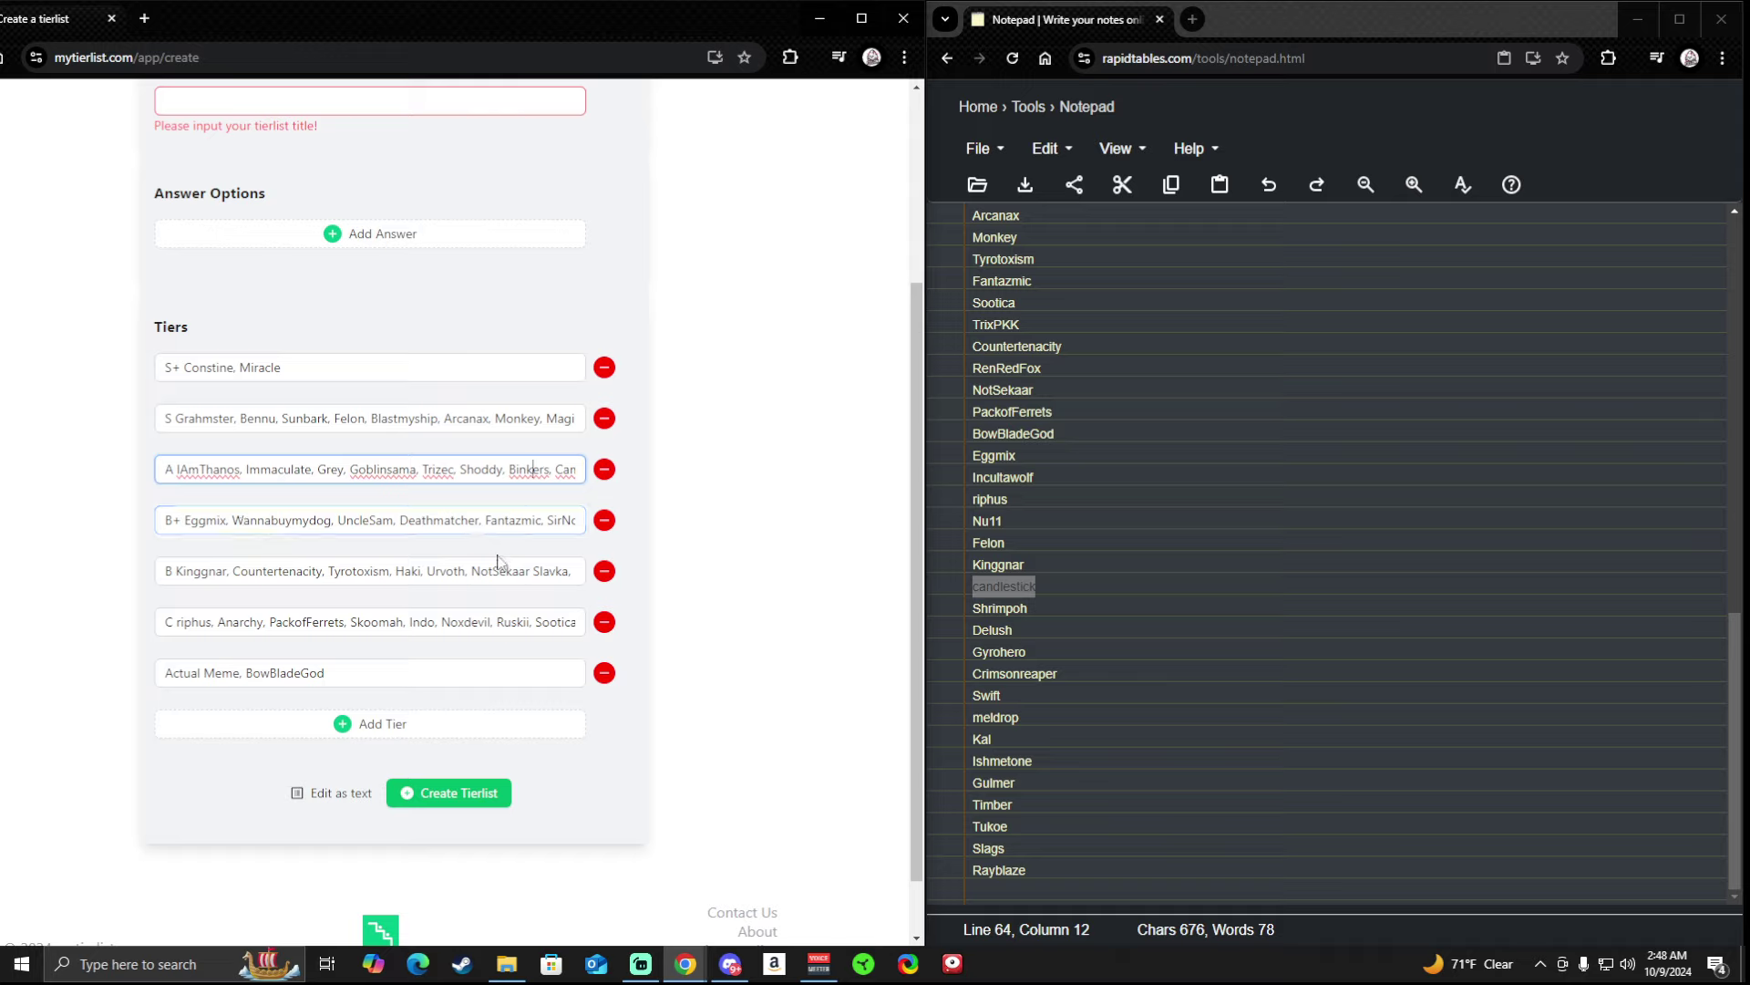
left_click(483, 524)
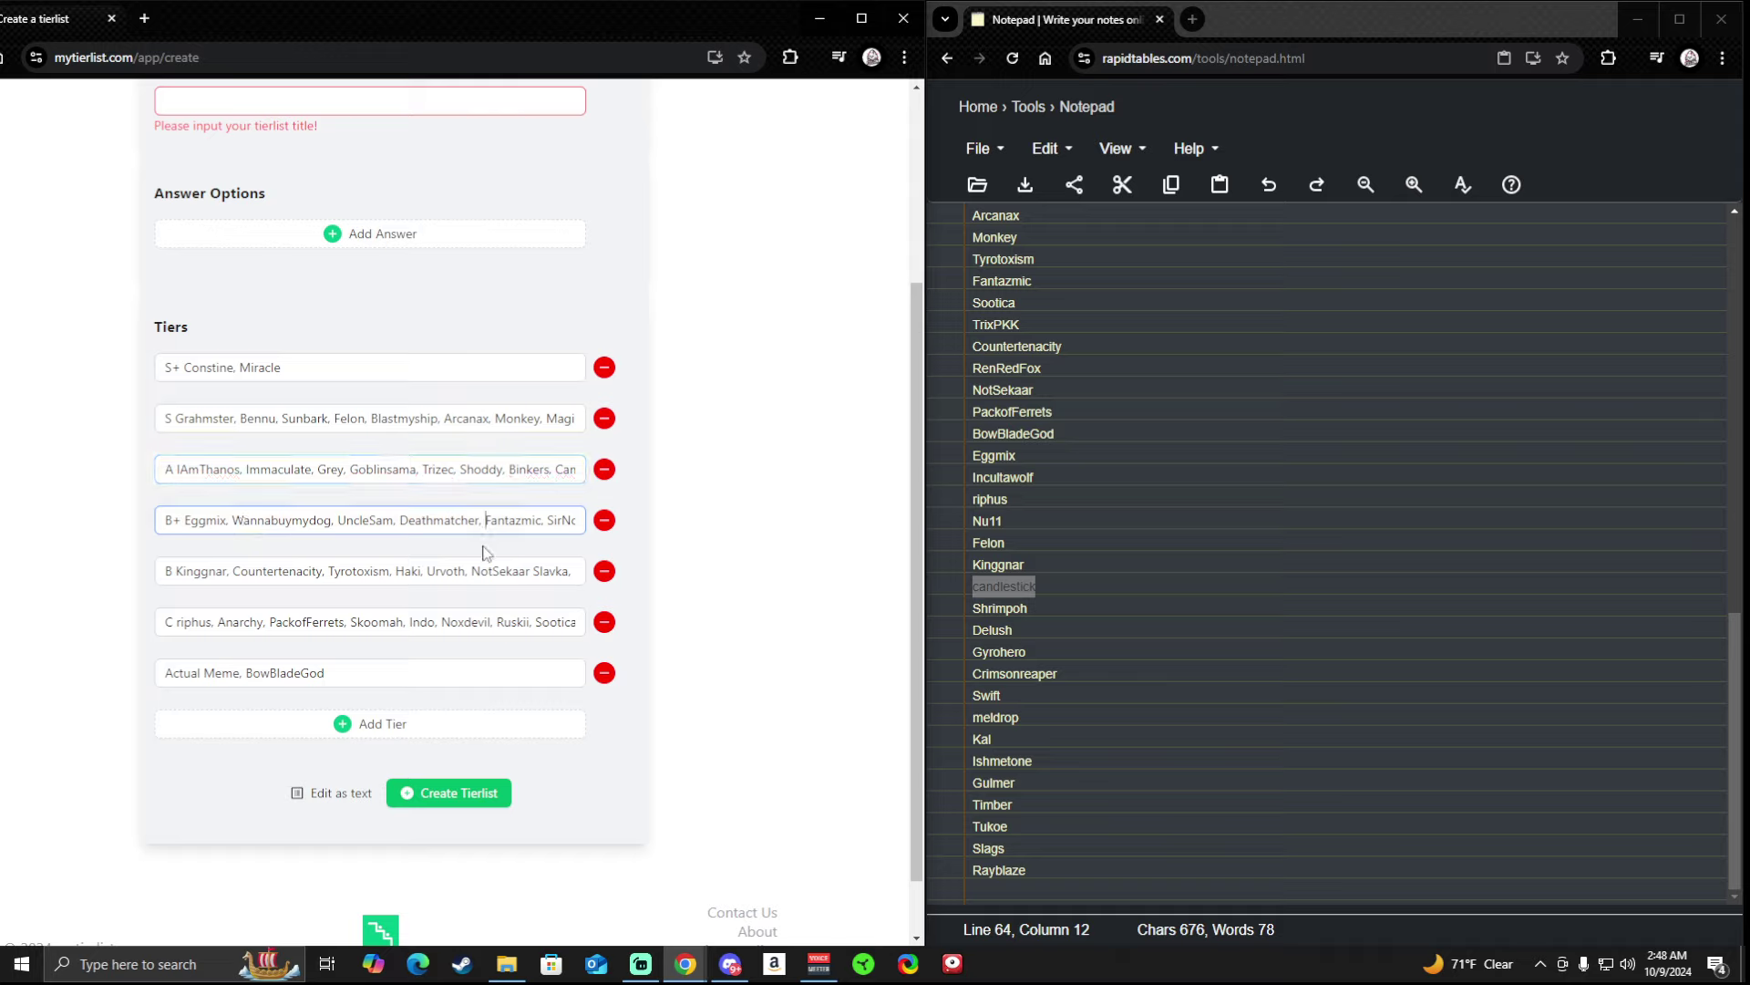
key("End")
type("Napalm, Garion, Titaness, ")
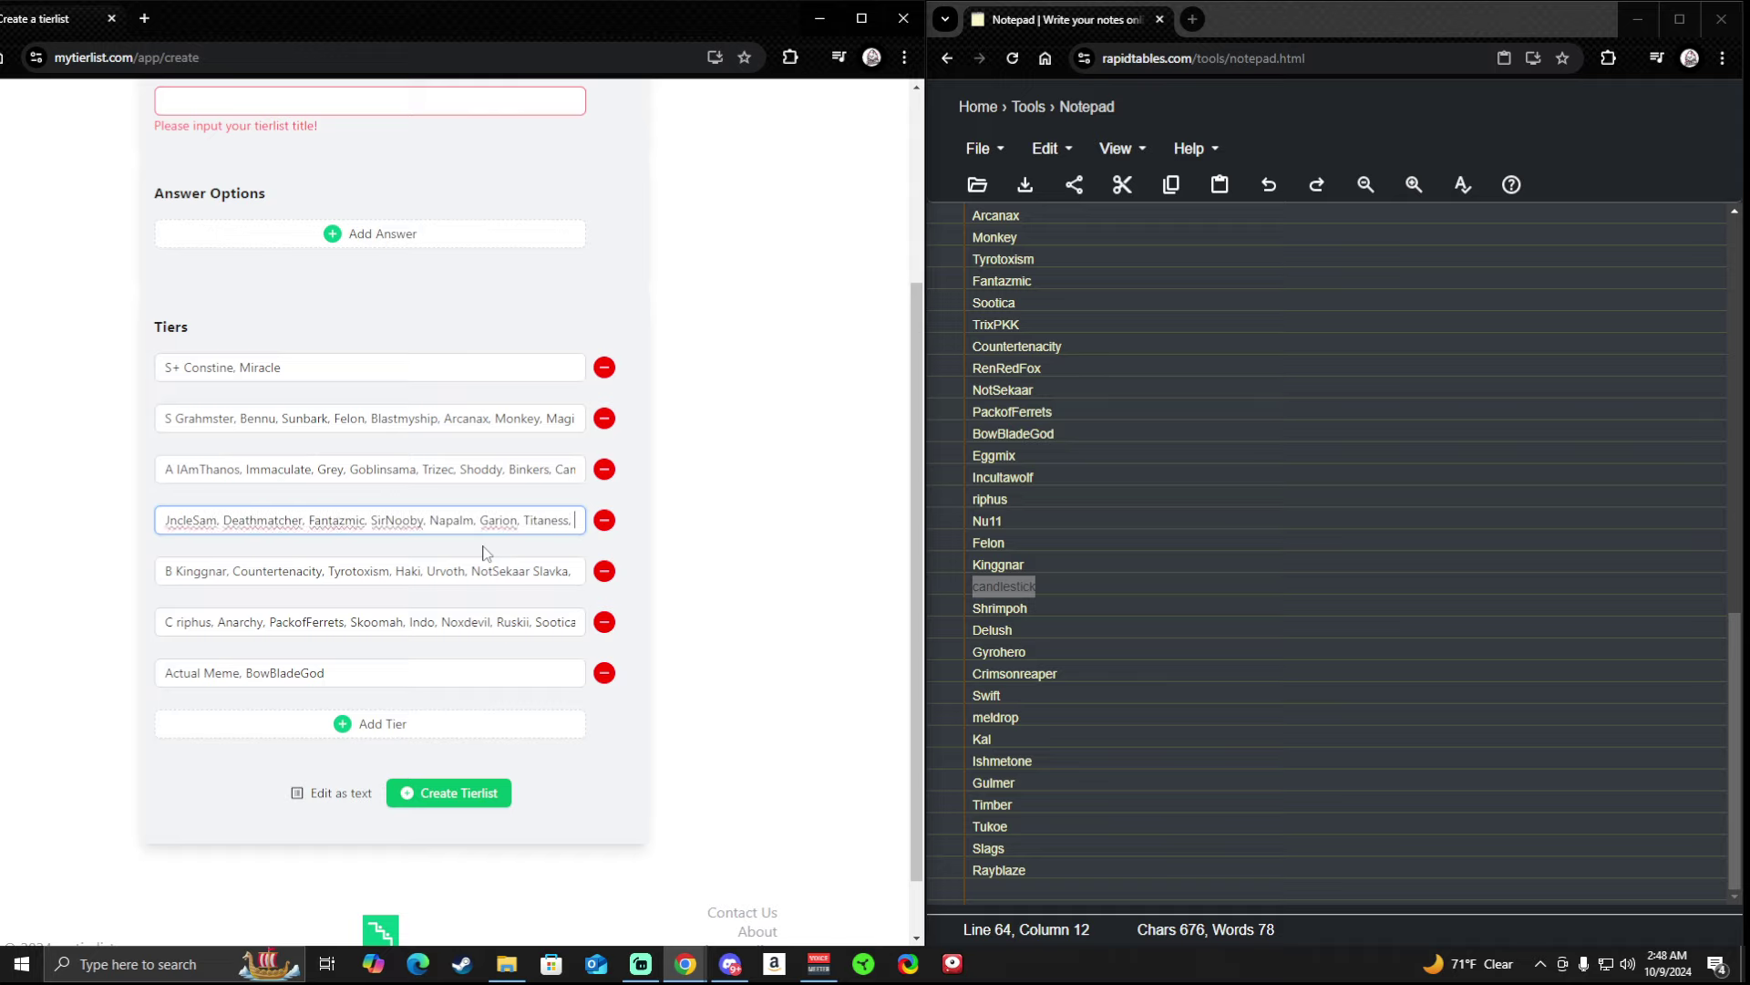
type("Nu11, Gr")
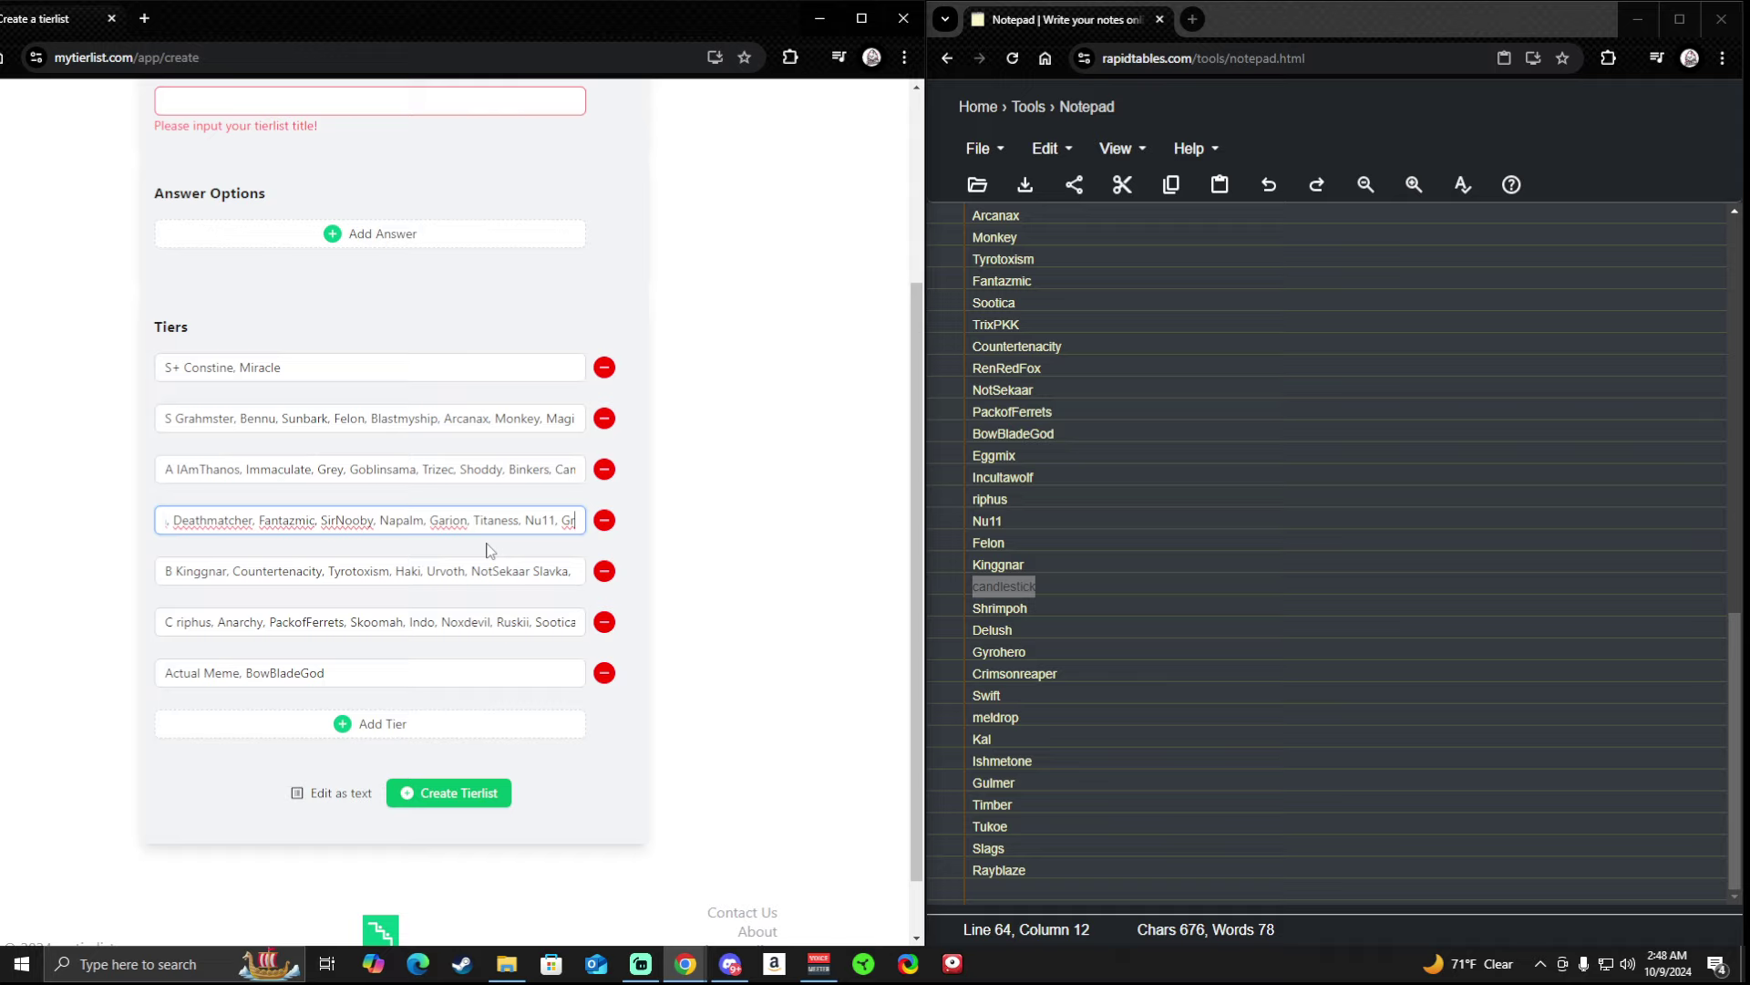
left_click(473, 521)
key("ctrl+v")
type(",")
Copy Shrimpoh from the notepad list and insert it between IreWorks and Betosky in the B+ tier, followed by a comma.
key("alt+Tab")
key("Down")
key("shift+Home")
key("ctrl+c")
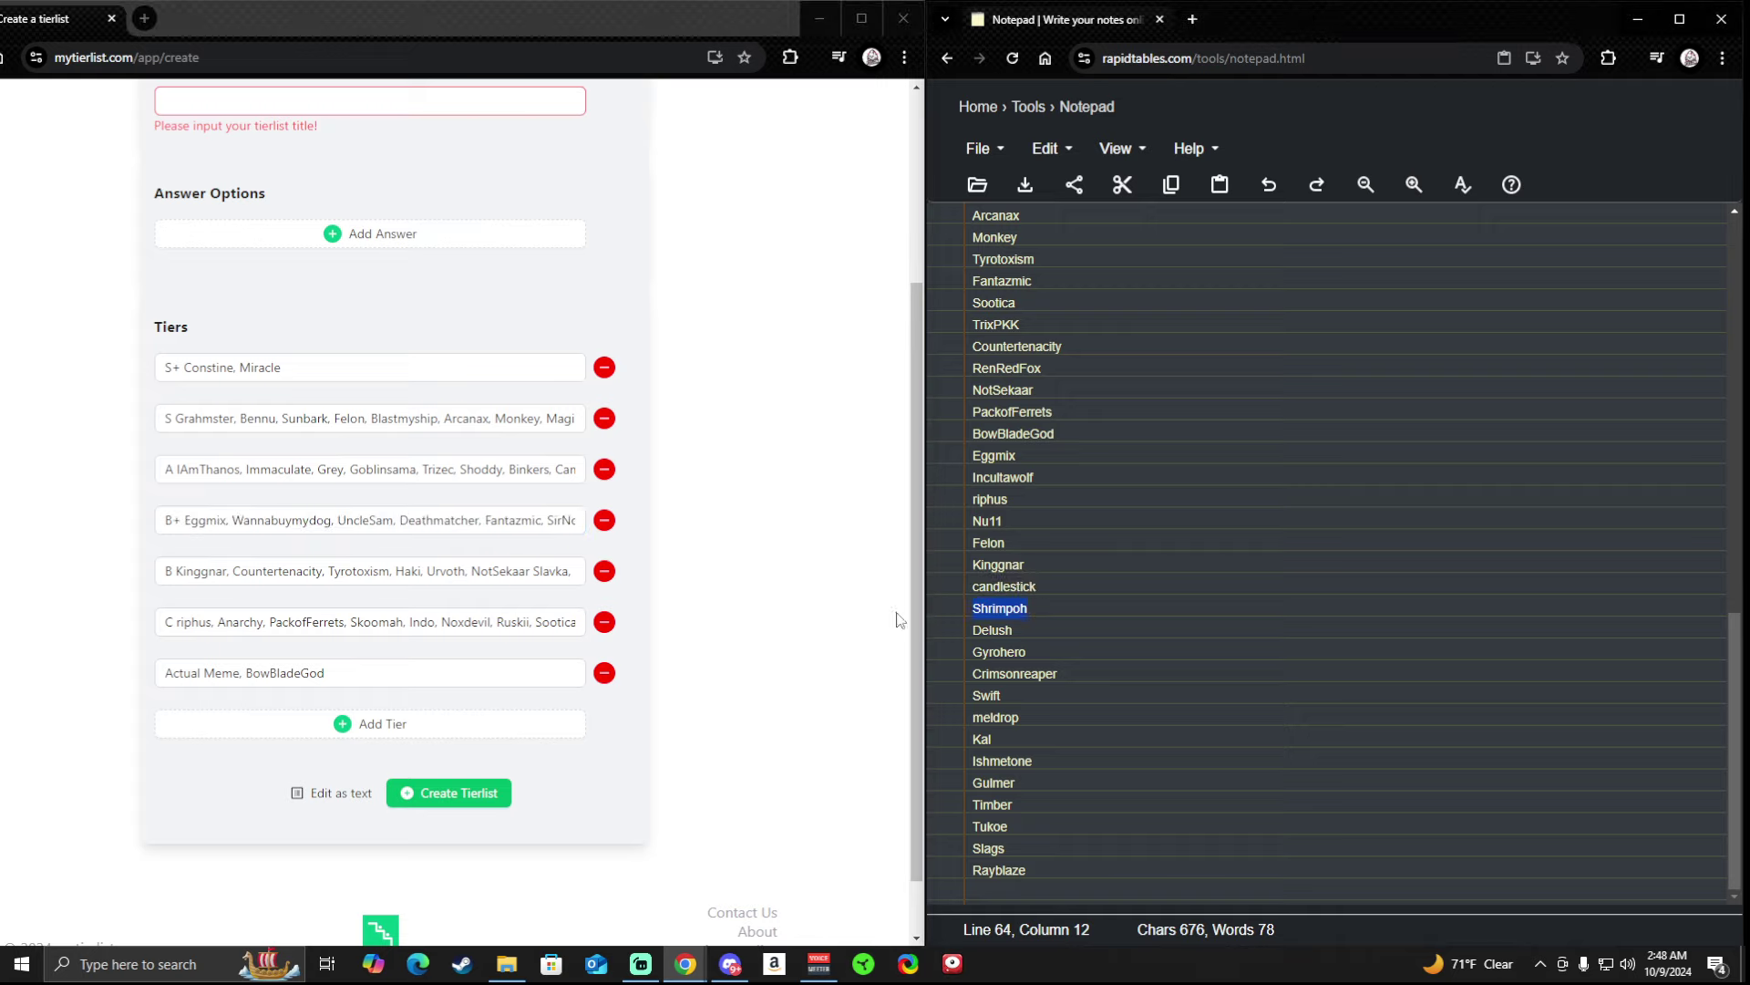
left_click(534, 520)
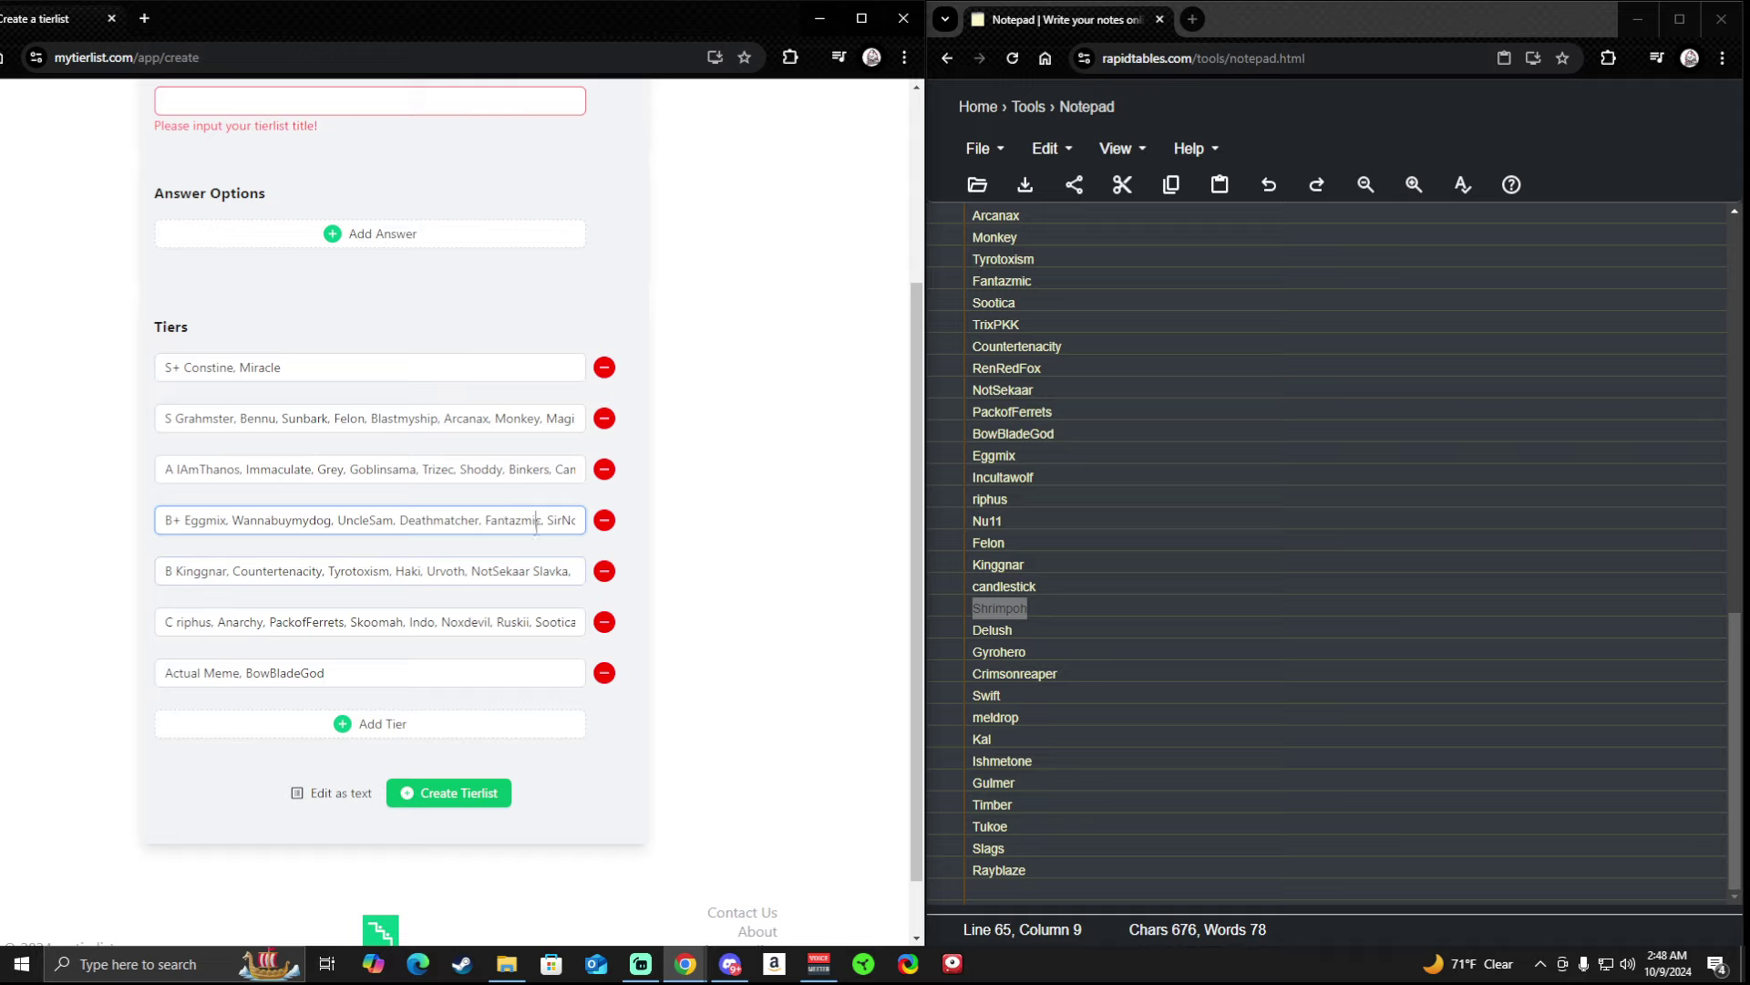
key("End")
type("candlestick,")
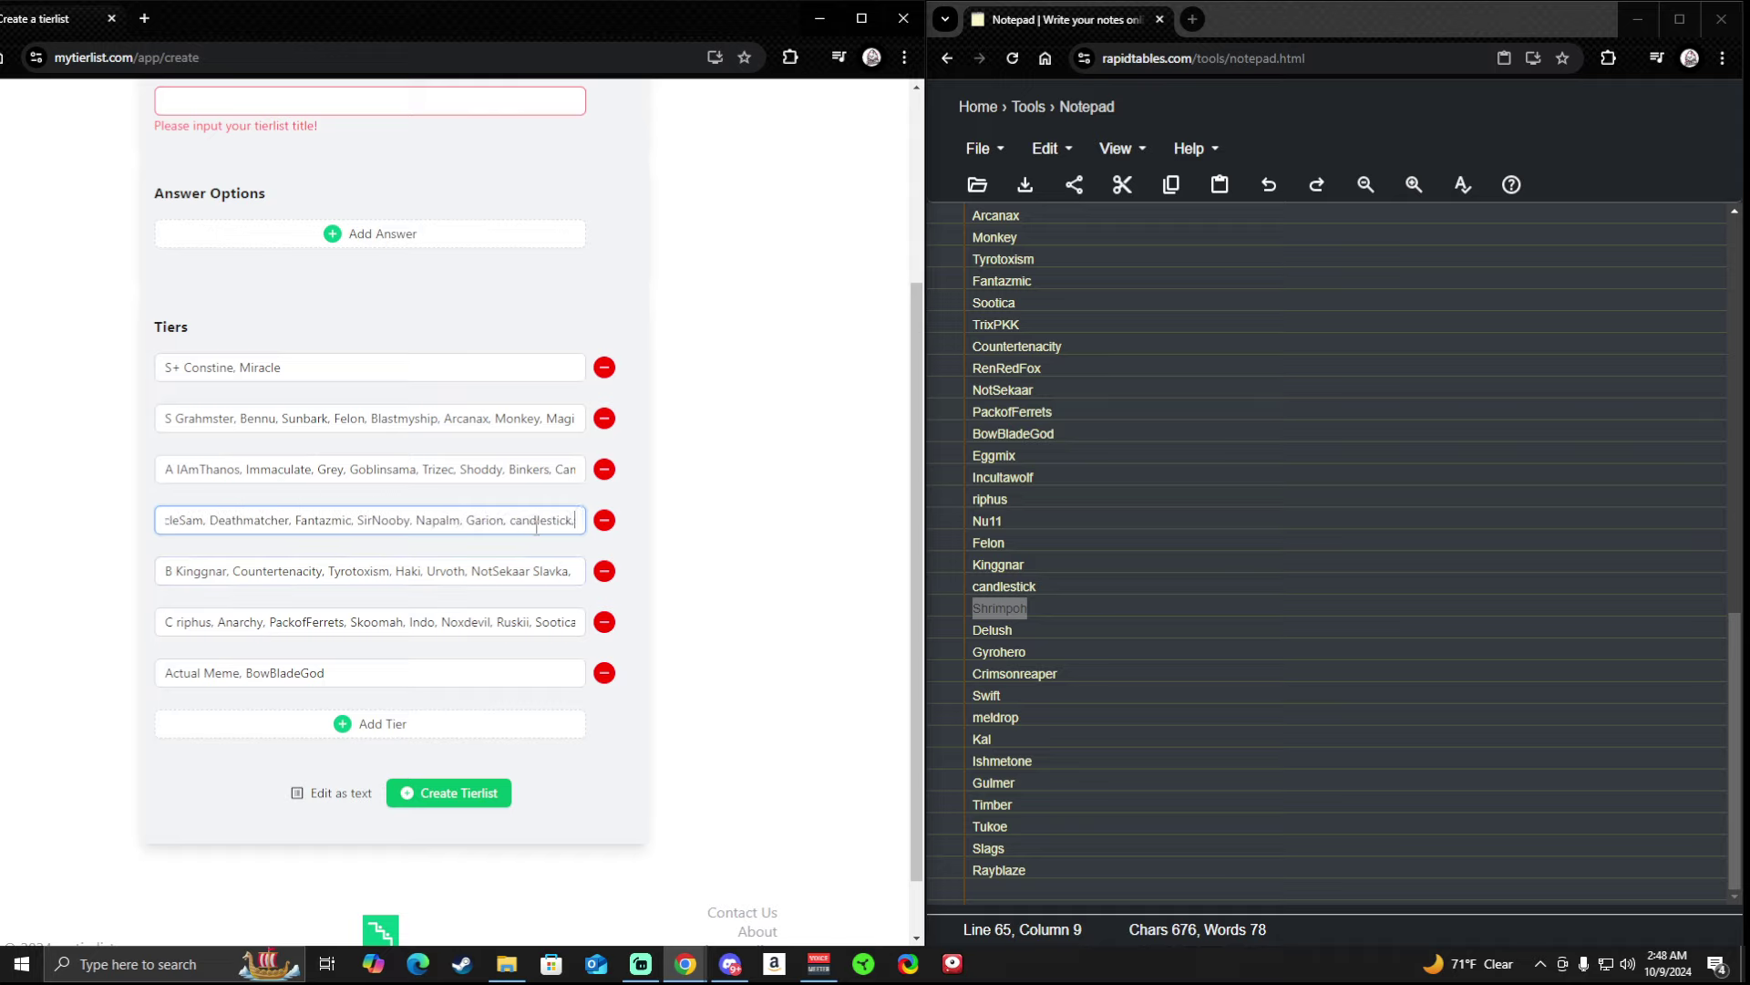
type(" Titaness, Nu11, Grothdar,")
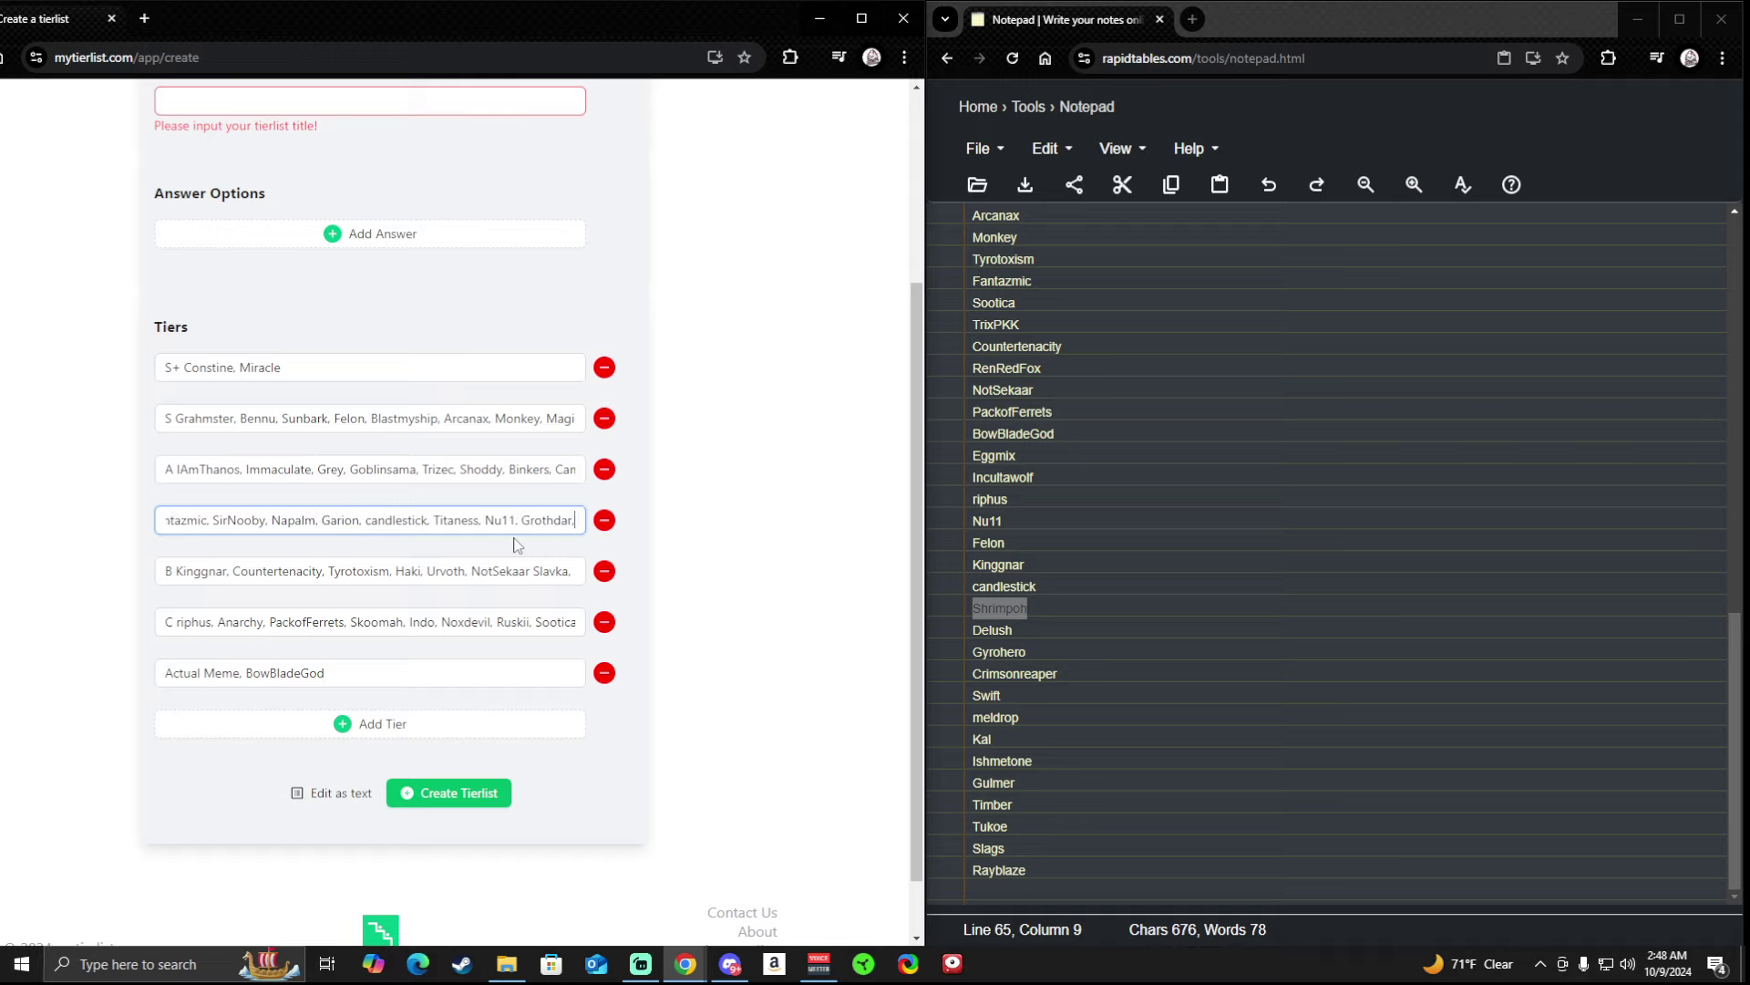
type(" StormSlash, TrixPKK, IreWorks, Betosky, Sixx, Kawaii,")
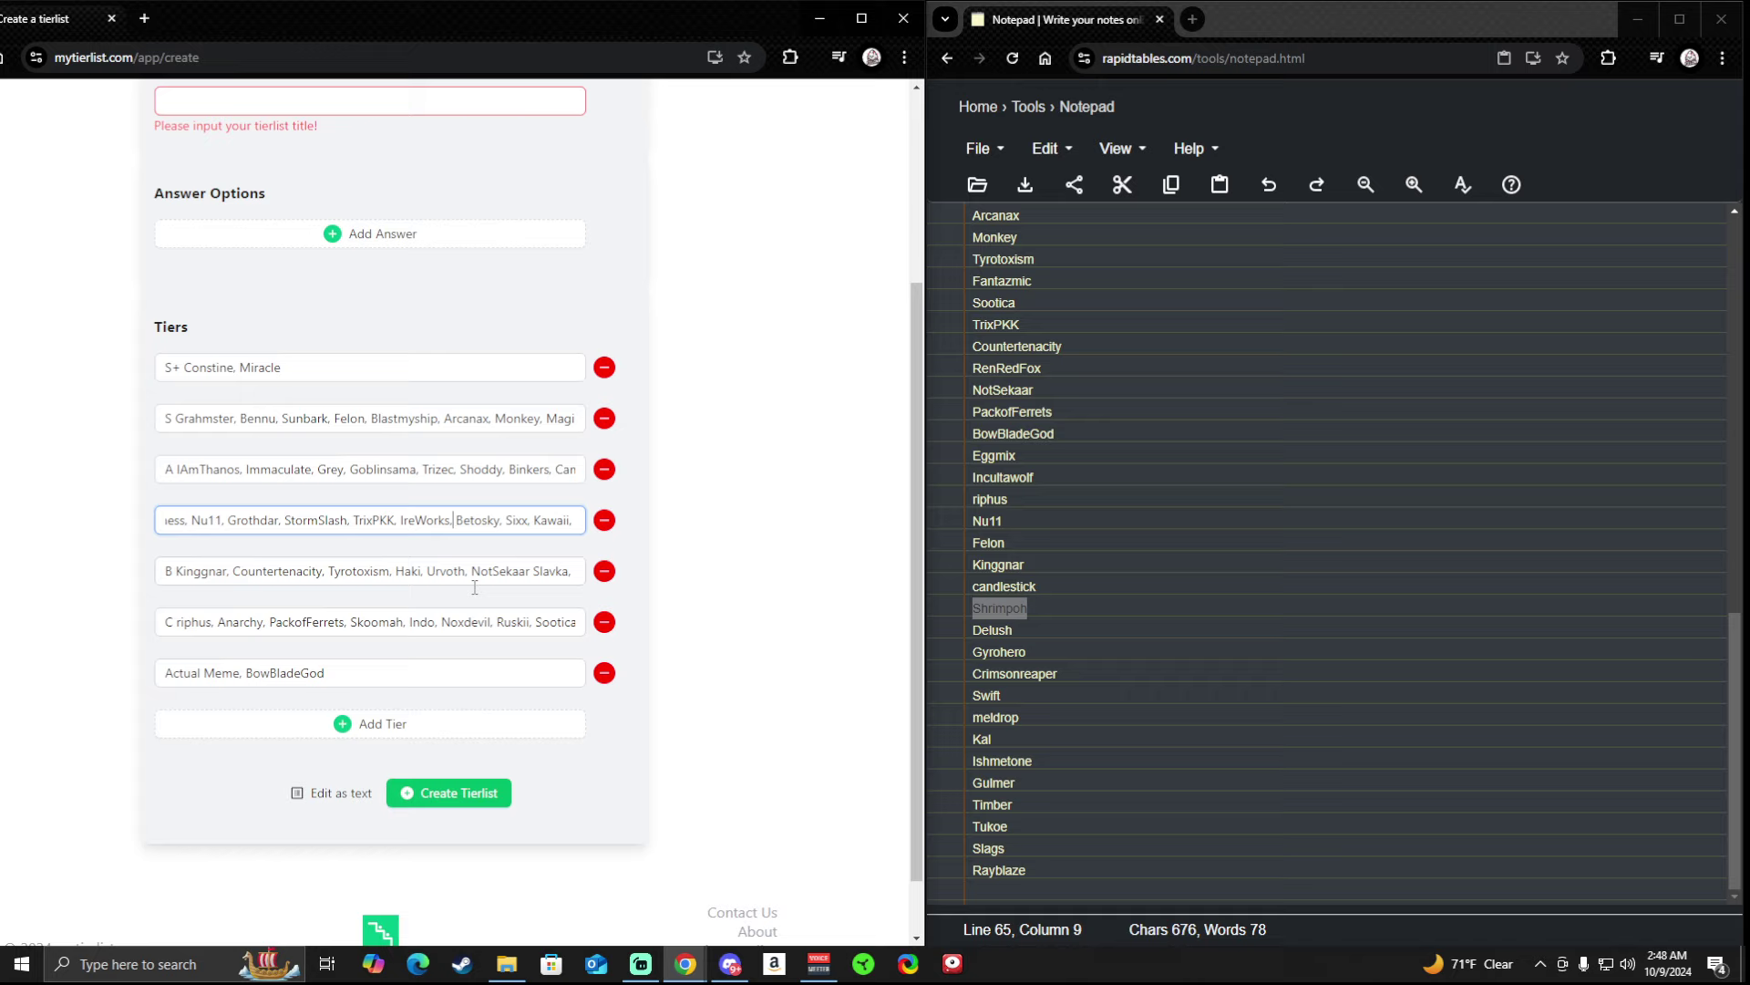
key("ctrl+v")
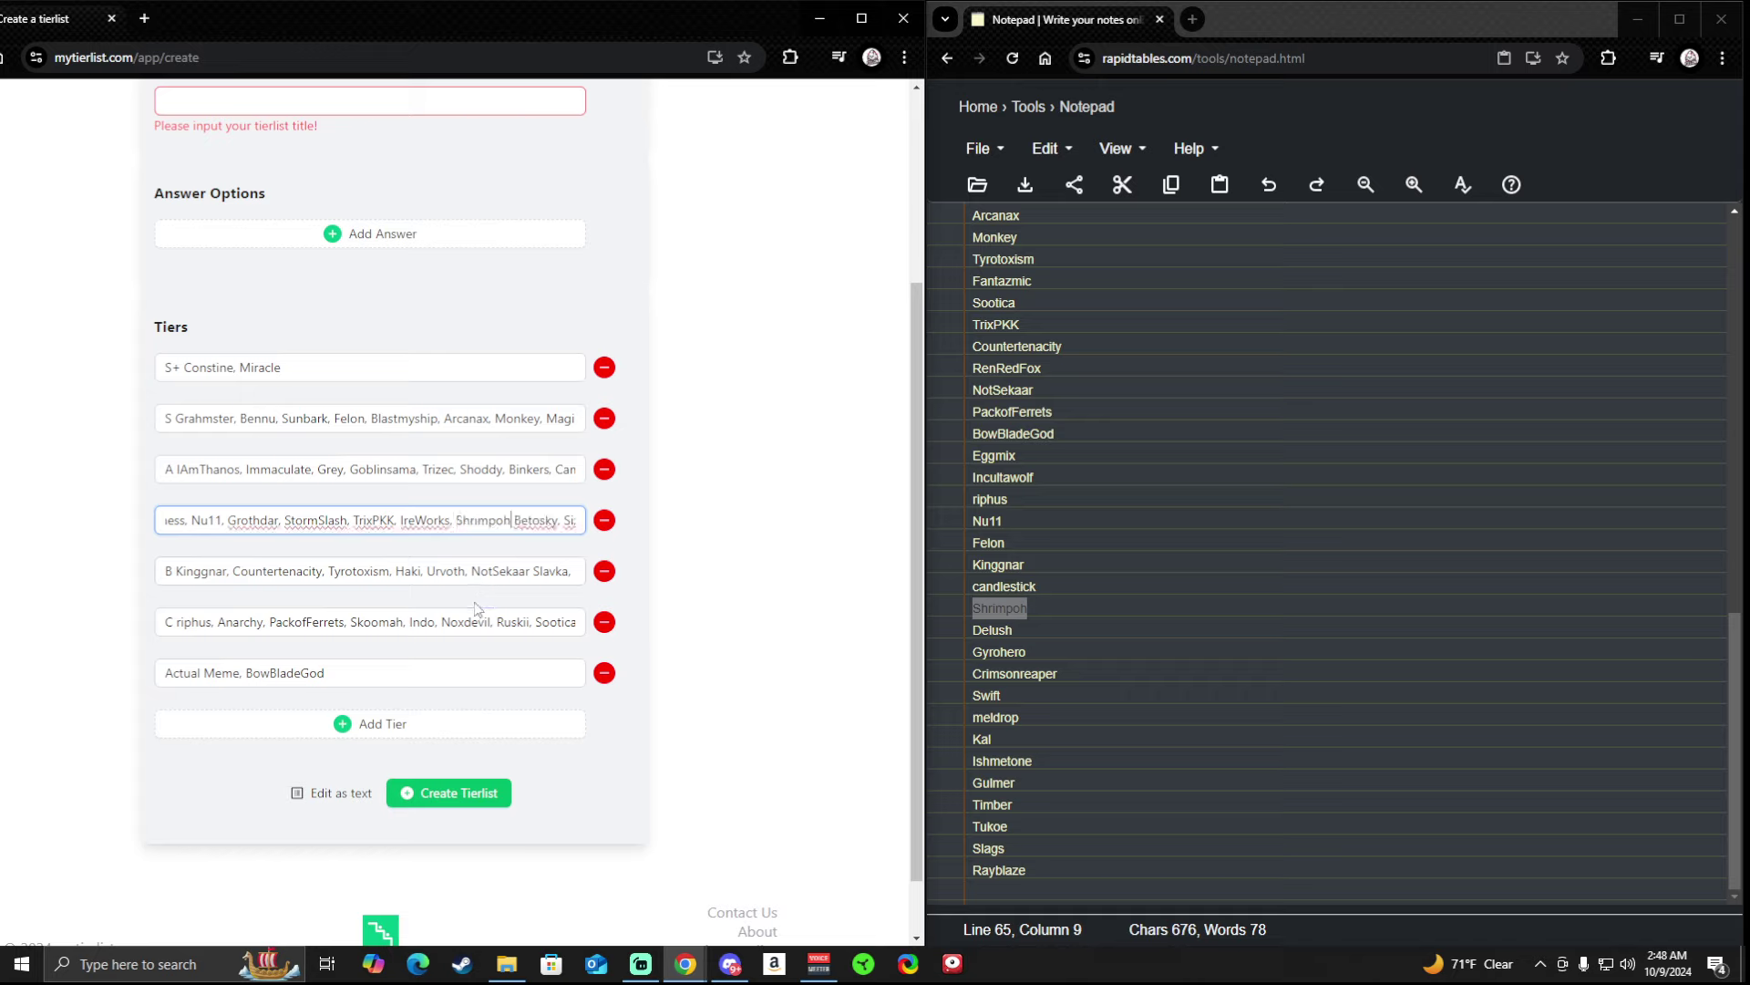
Copy Delush from the notepad list and insert it between Shoddy and Binkers in the A tier, followed by a comma.
double_click(1020, 630)
key("ctrl+c")
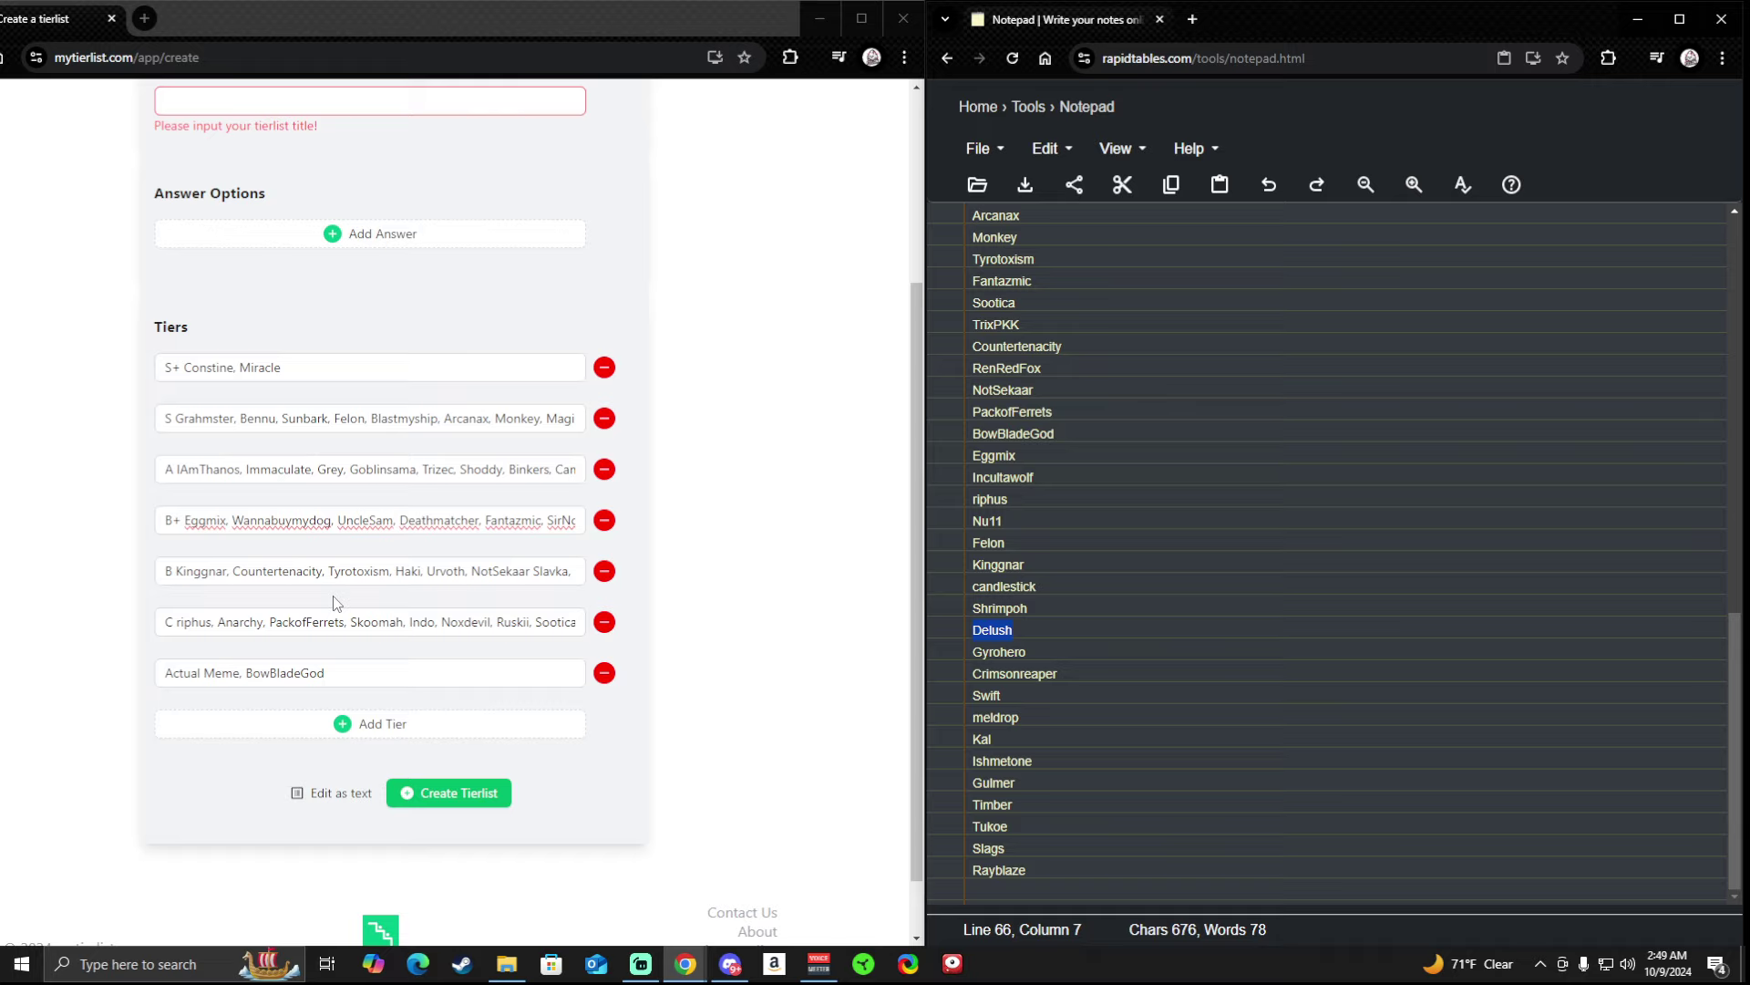
left_click(494, 474)
left_click(508, 469)
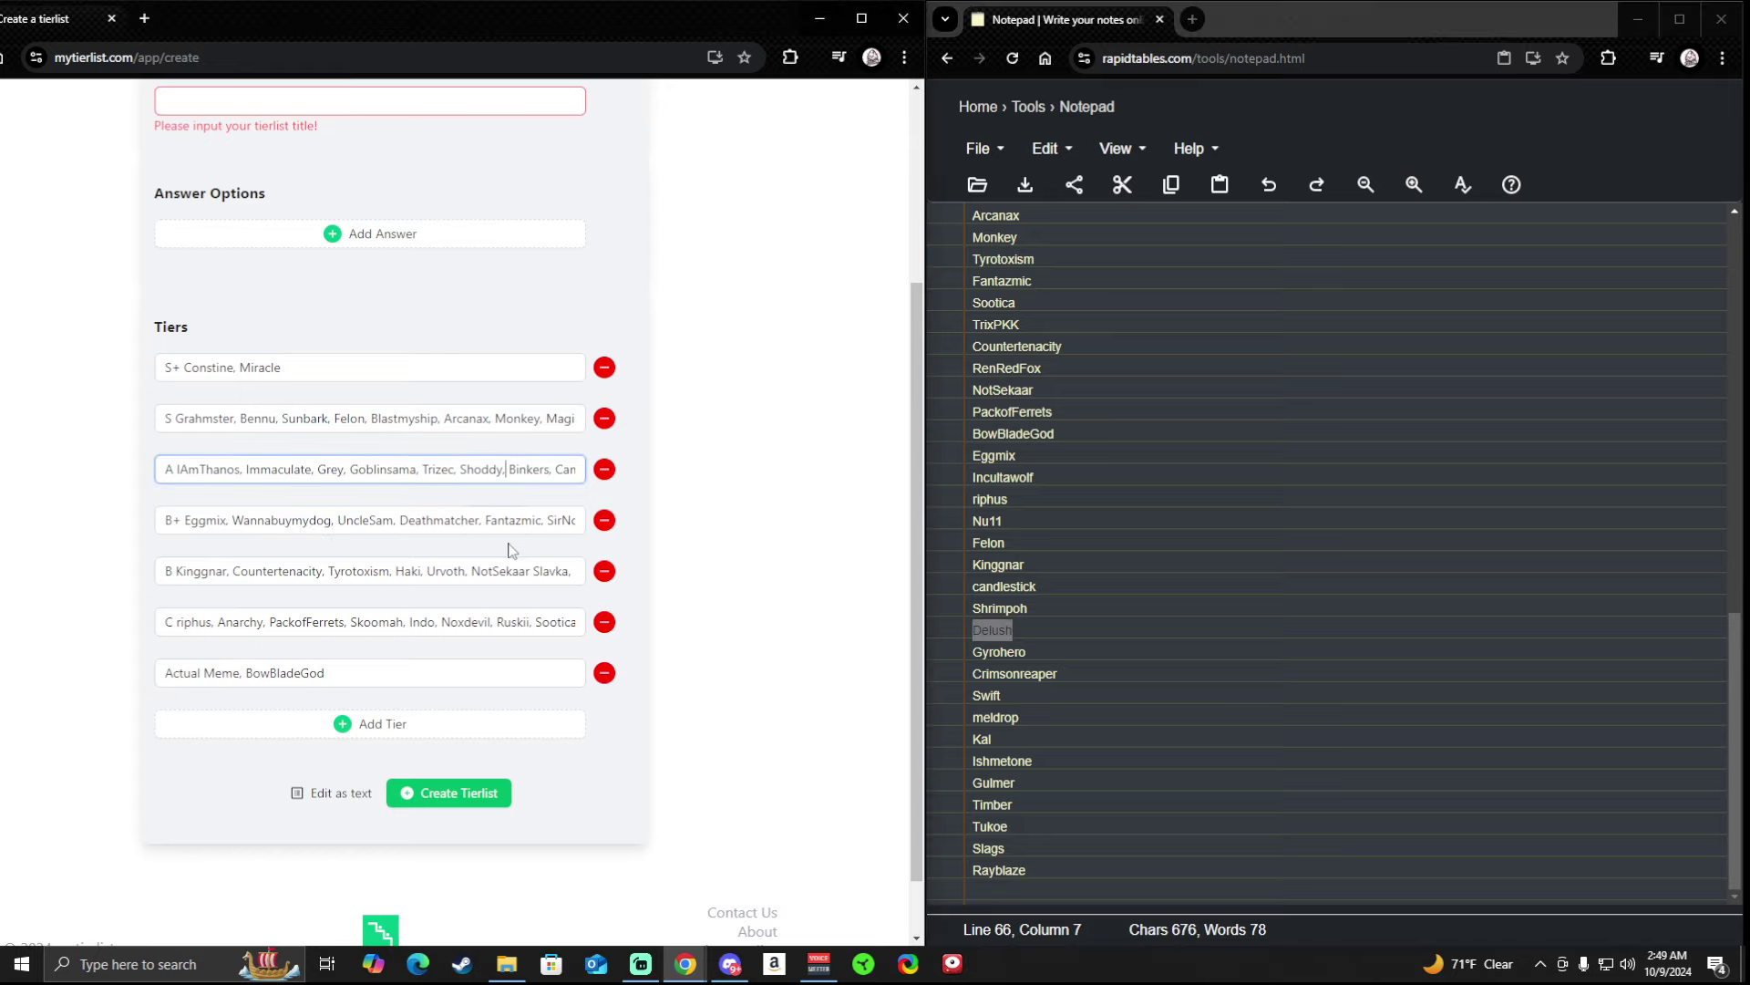
key("ctrl+v")
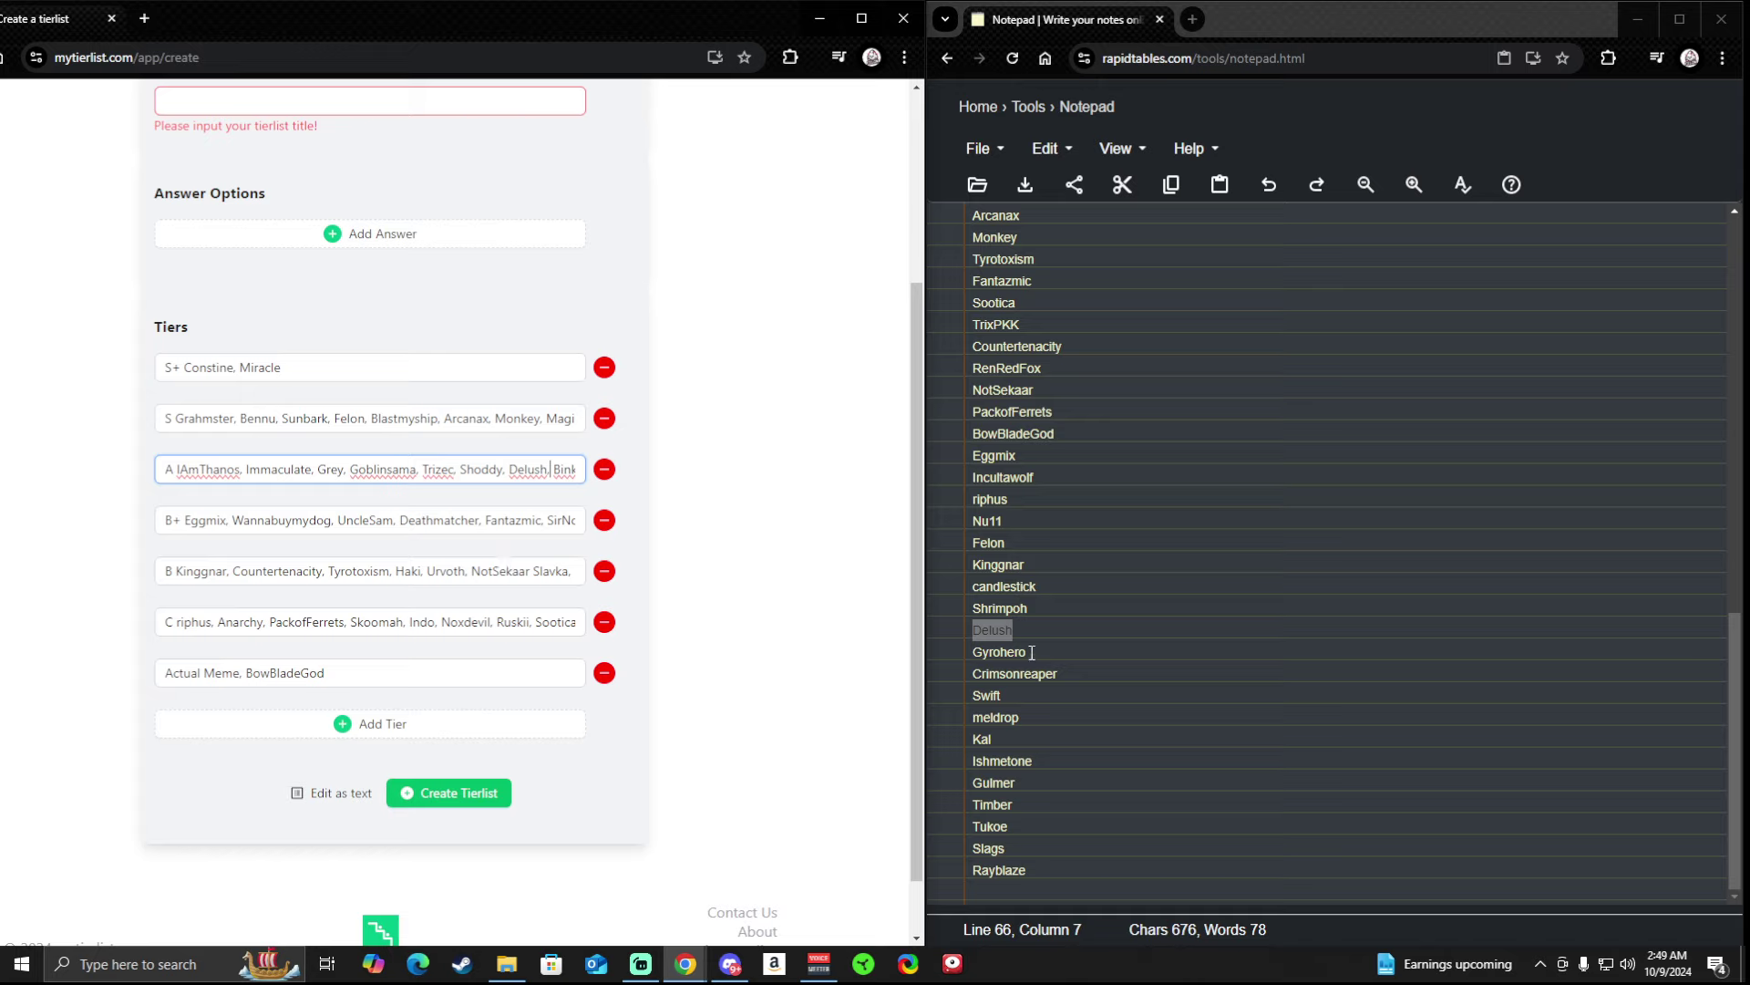
Copy Gyrohero from the notepad list and insert it between Nu11 and Grothdar in the B+ tier, followed by a comma.
left_click_drag(1027, 652, 912, 658)
key("ctrl+c")
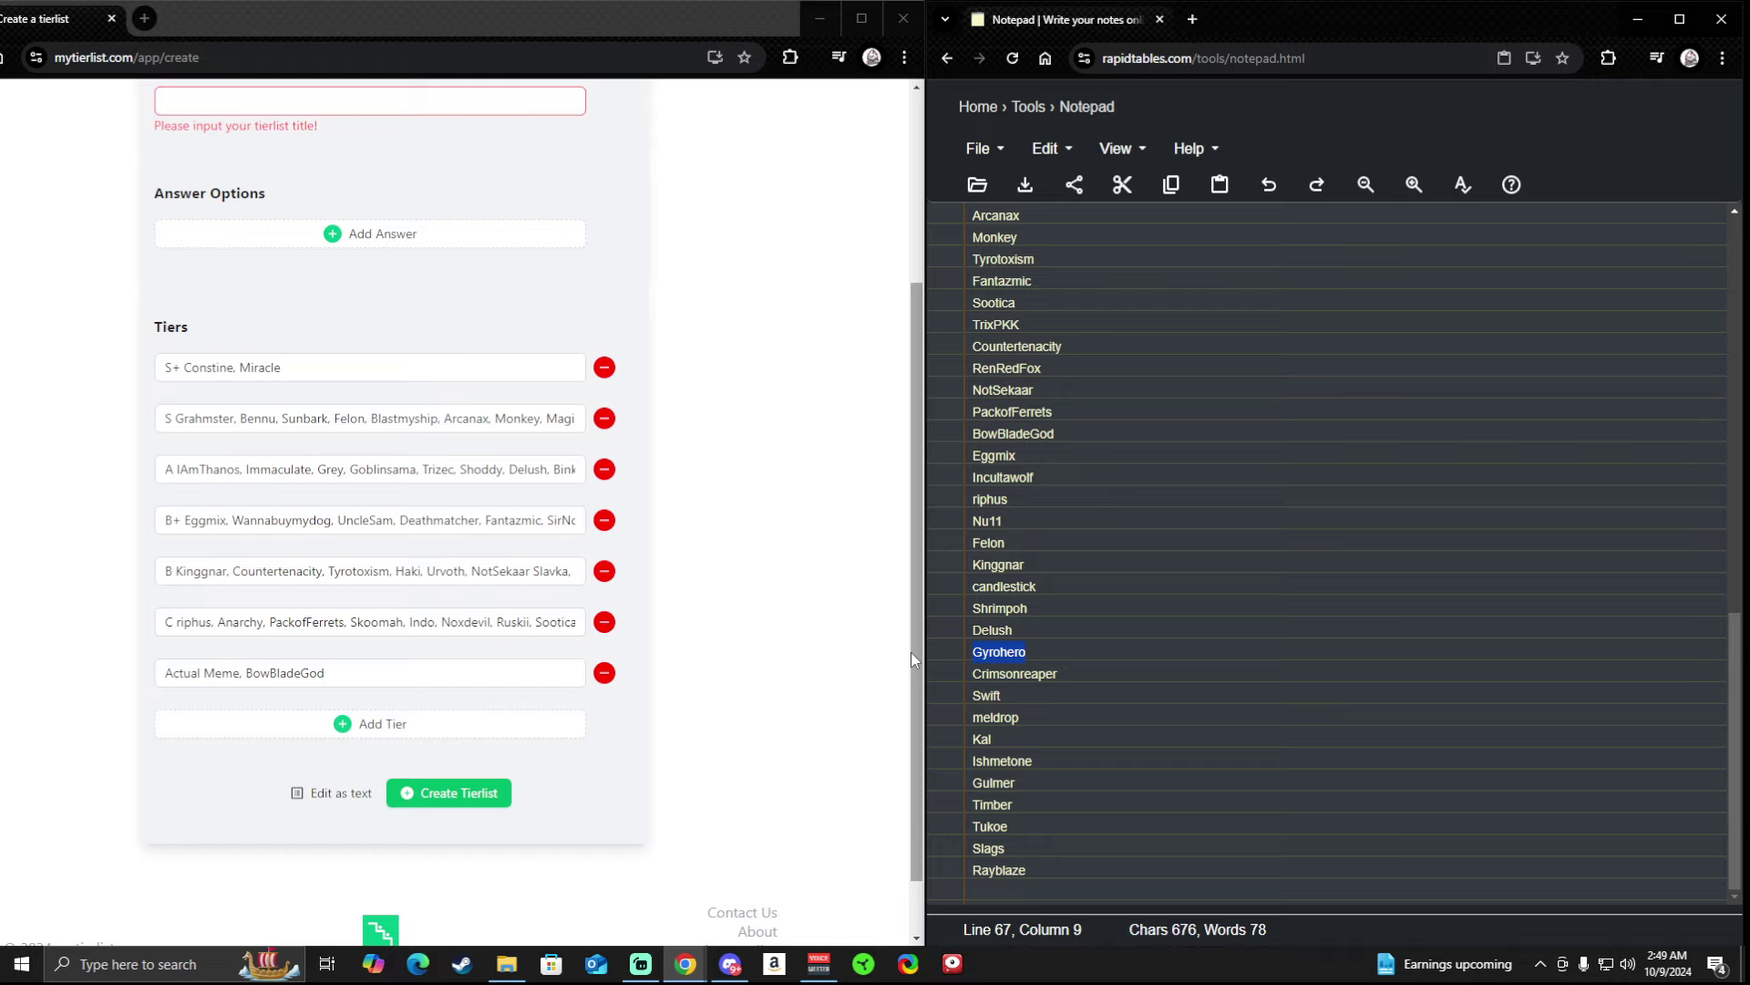
left_click(911, 653)
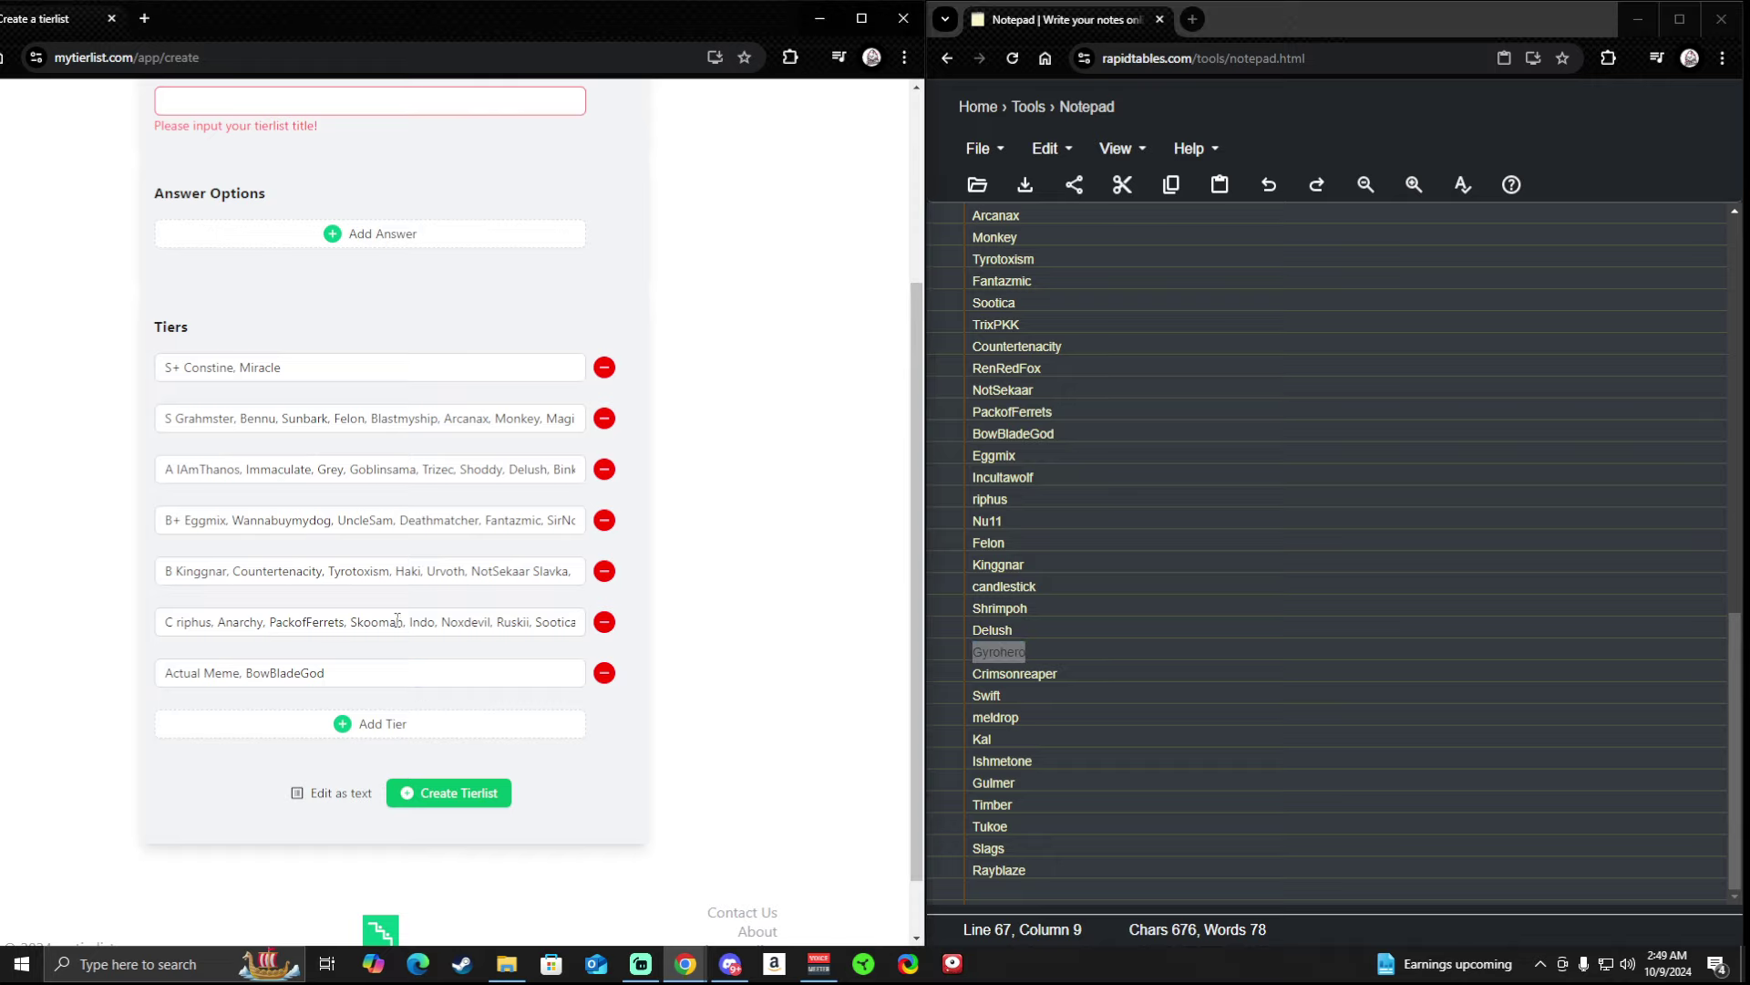
left_click(479, 521)
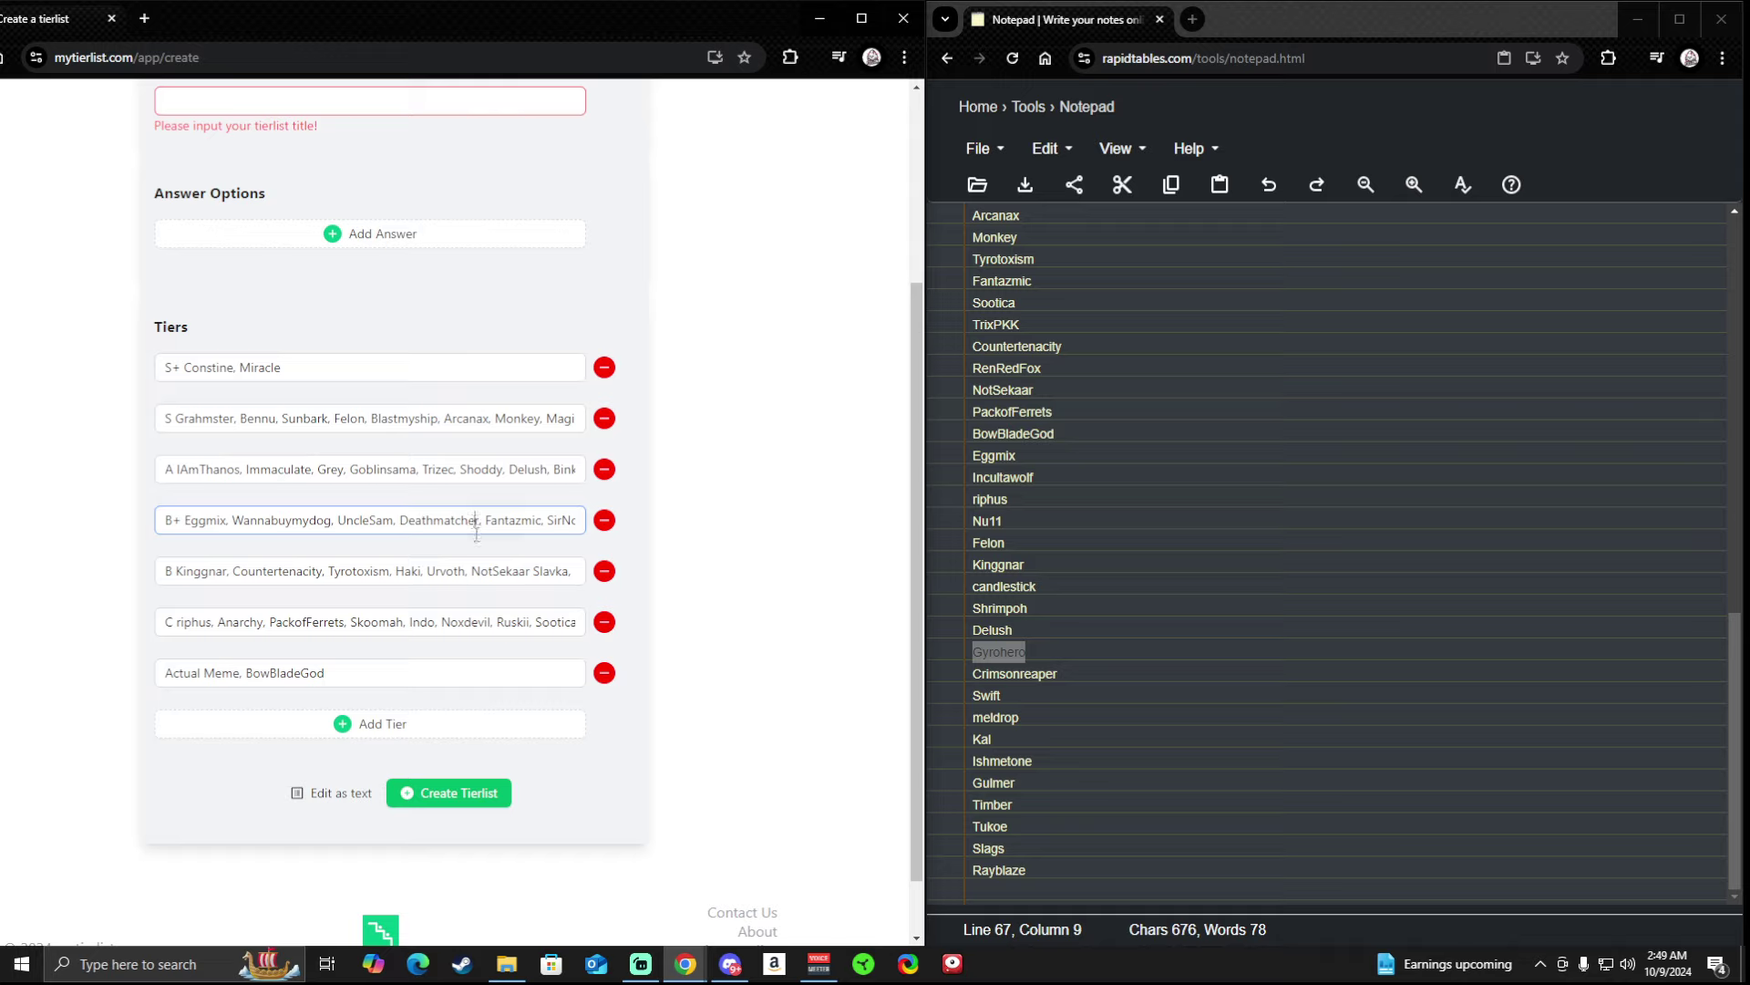
key("Right")
key("Right")
key("Right")
key("Right")
key("Right")
key("Right")
key("Right")
key("Right")
key("Right")
key("Right")
key("Right")
key("Right")
key("Right")
key("Right")
key("Right")
key("Right")
key("Right")
key("Right")
key("Right")
key("Right")
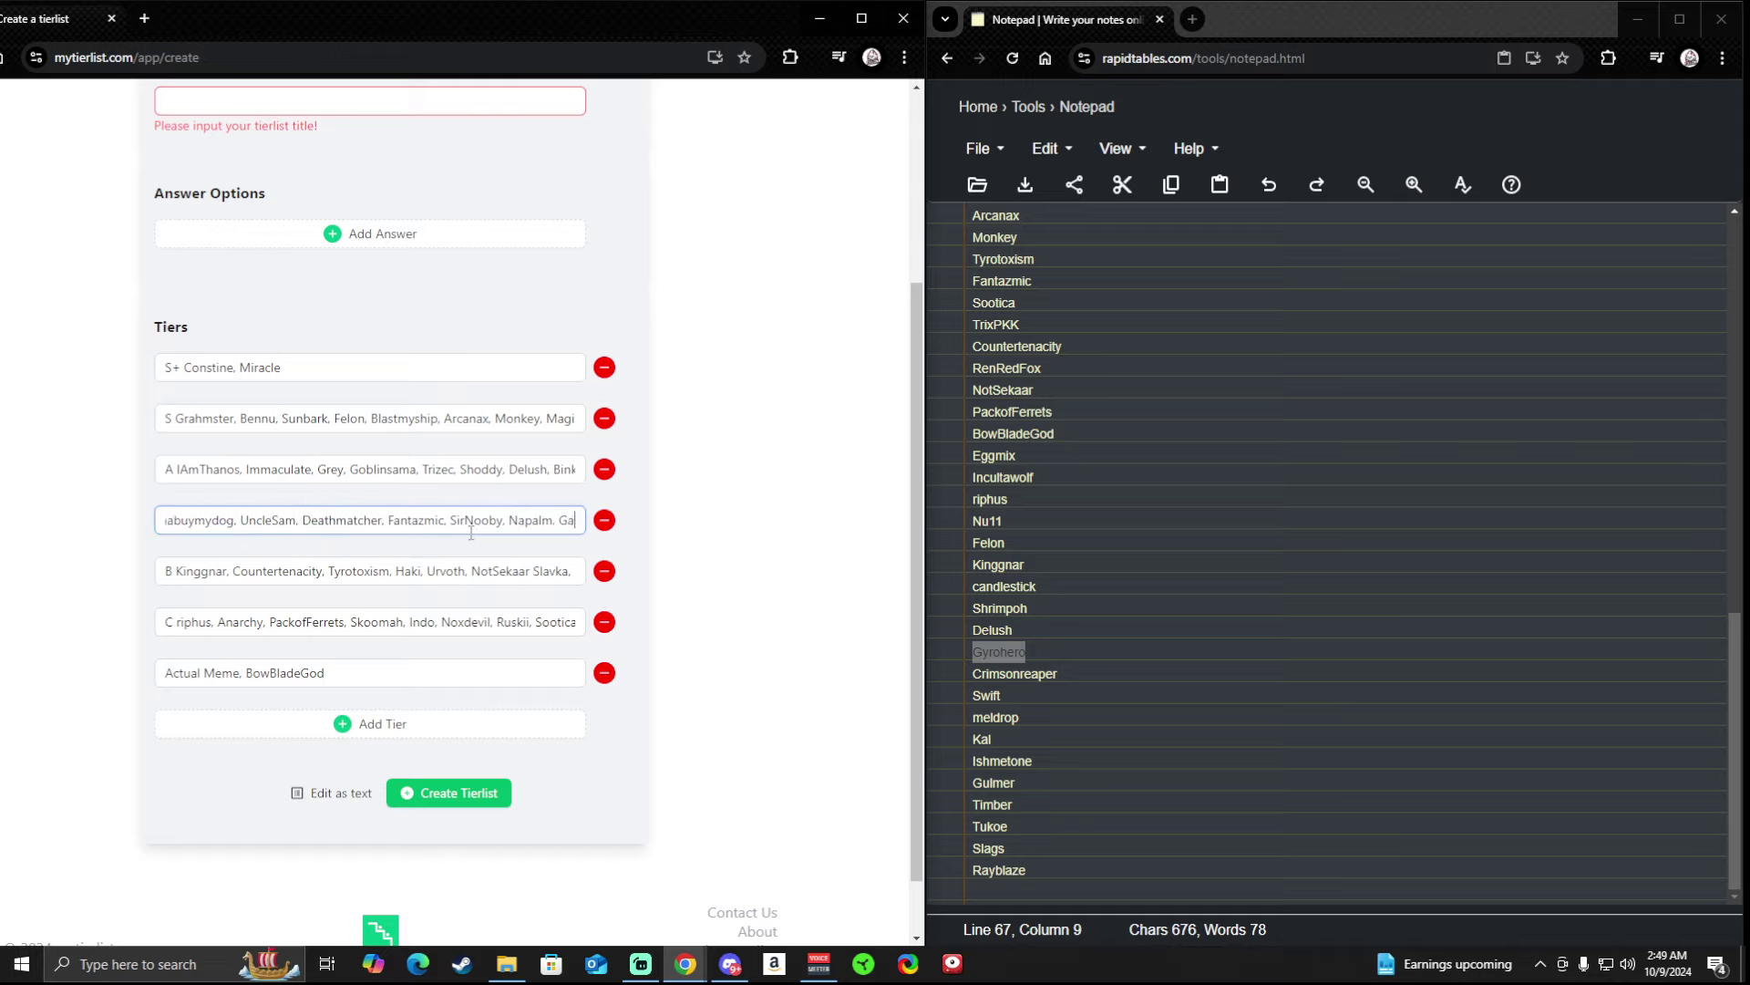
key("Right")
key("Right")
key("Right")
key("Right")
key("Right")
key("Right")
key("Right")
key("Right")
key("Right")
key("Right")
key("Right")
key("Right")
key("Right")
key("Right")
key("Right")
key("Right")
key("Right")
key("Right")
key("Right")
key("Right")
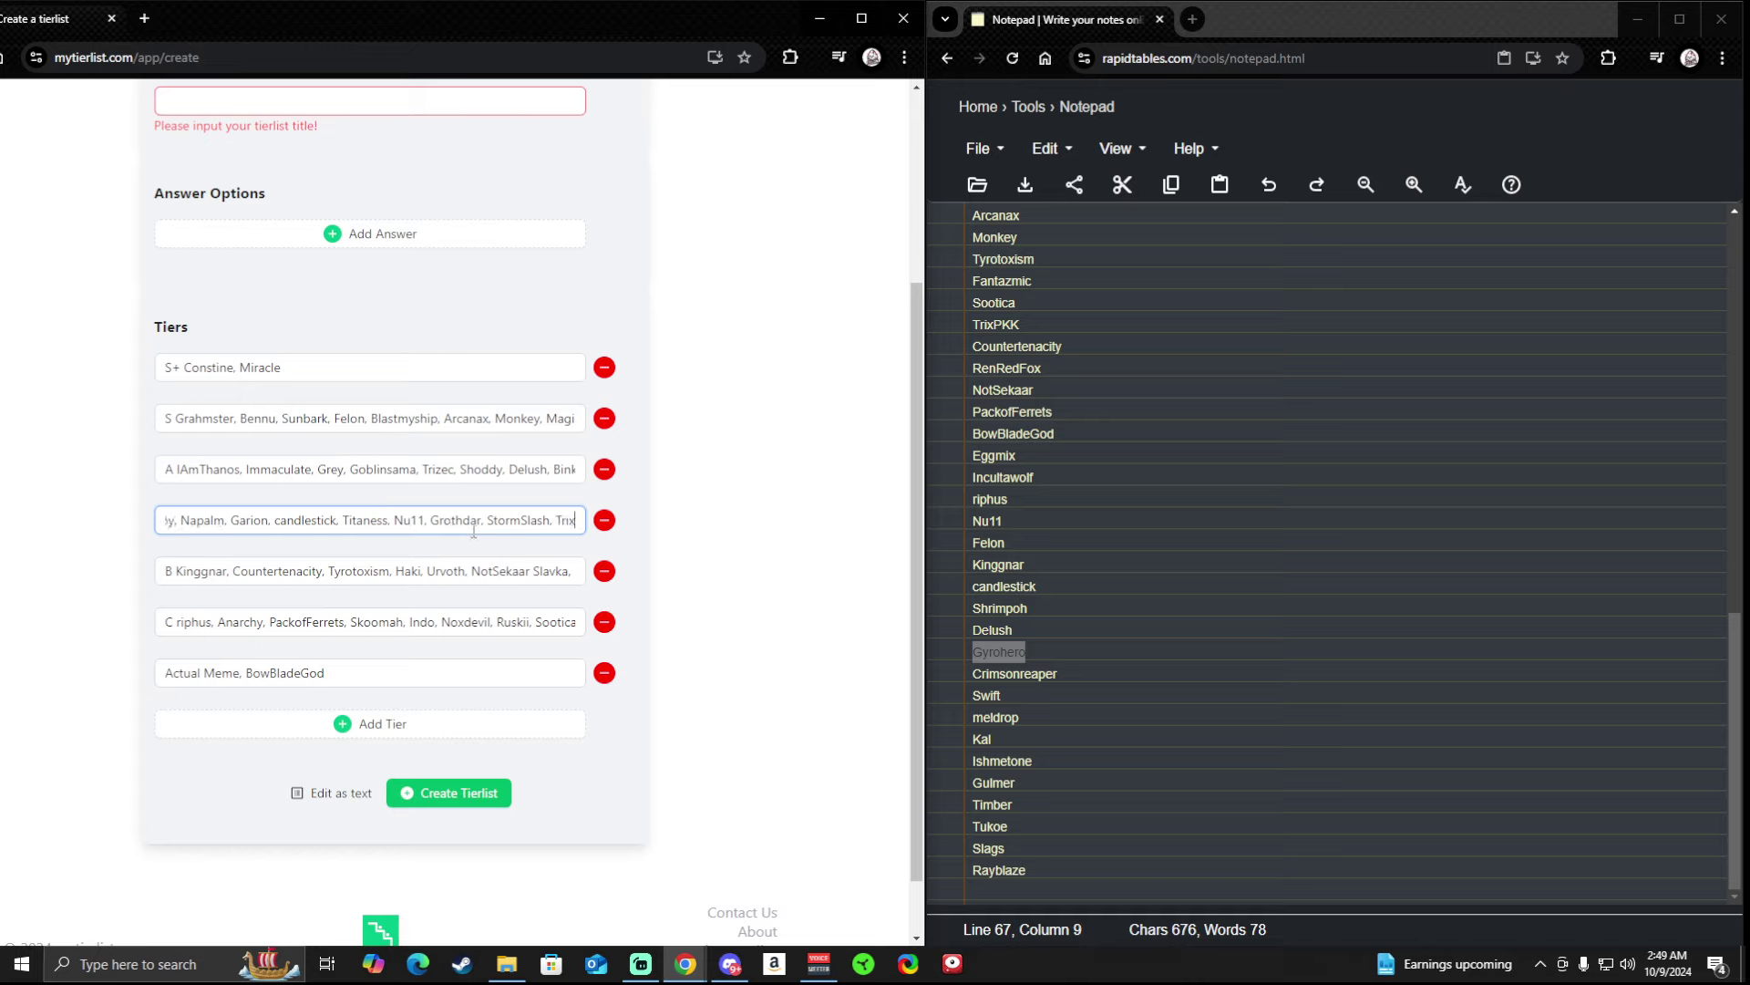
key("Right")
key("Right")
key("Right")
key("Right")
key("Right")
key("Right")
key("Right")
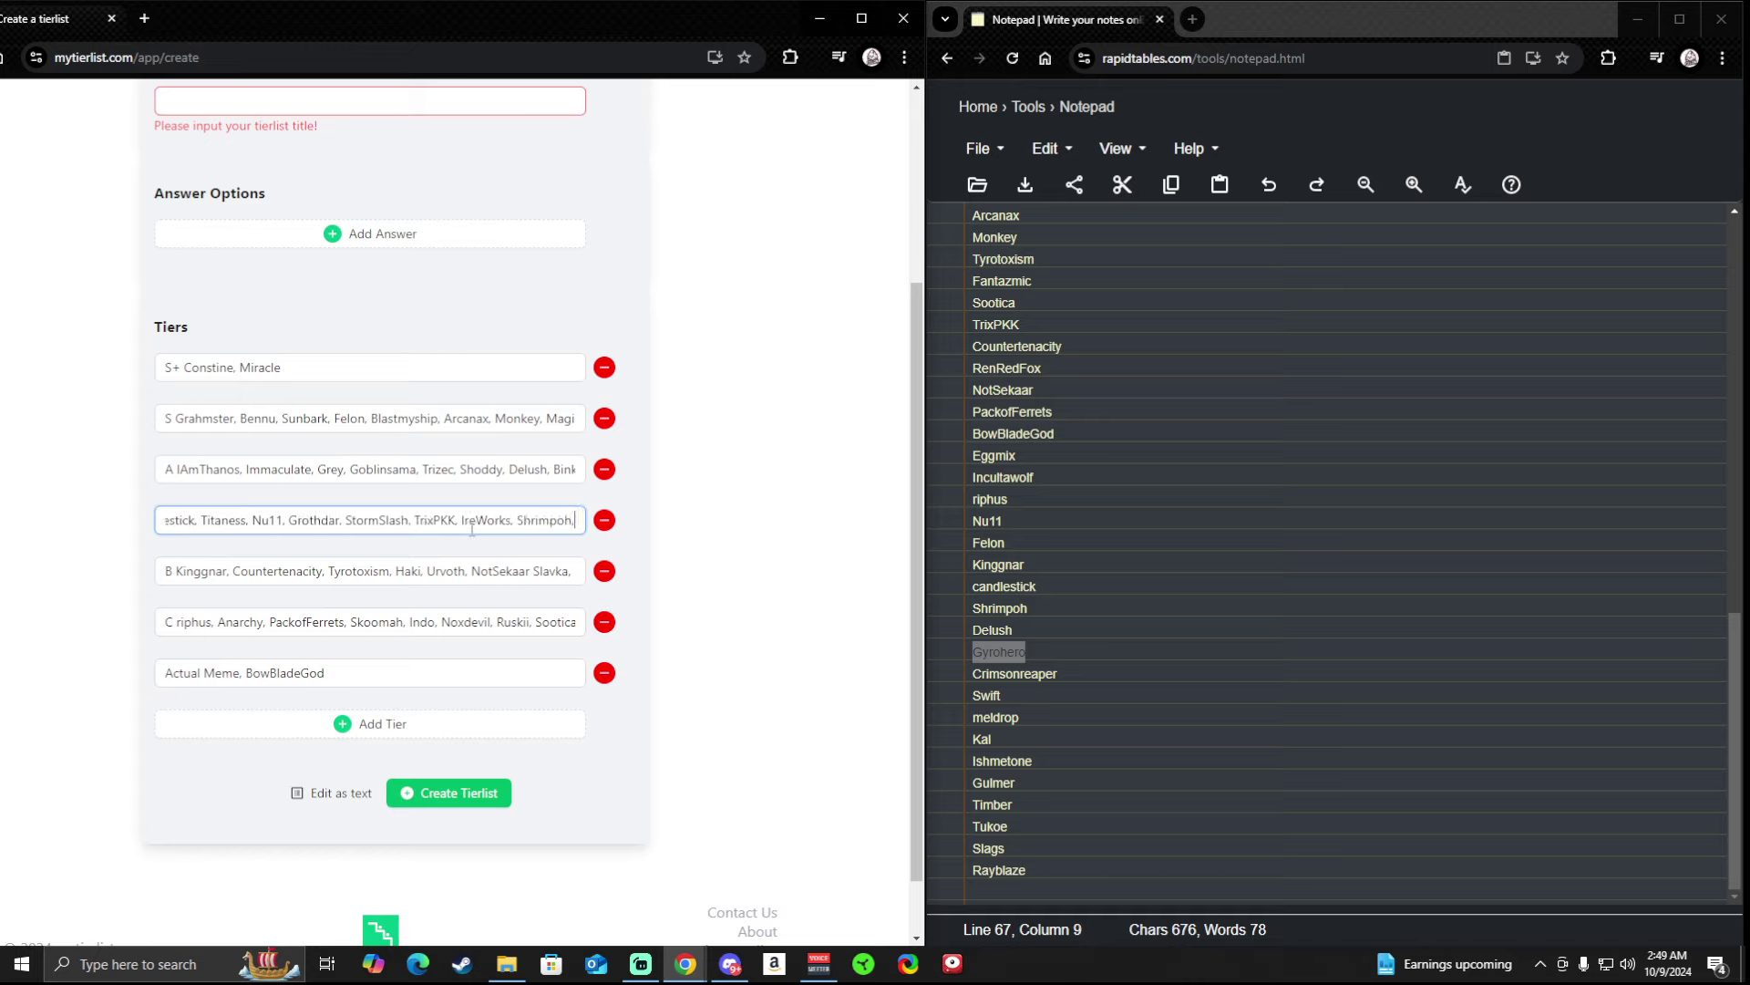
type("Betosky, Sixx, Kawaii")
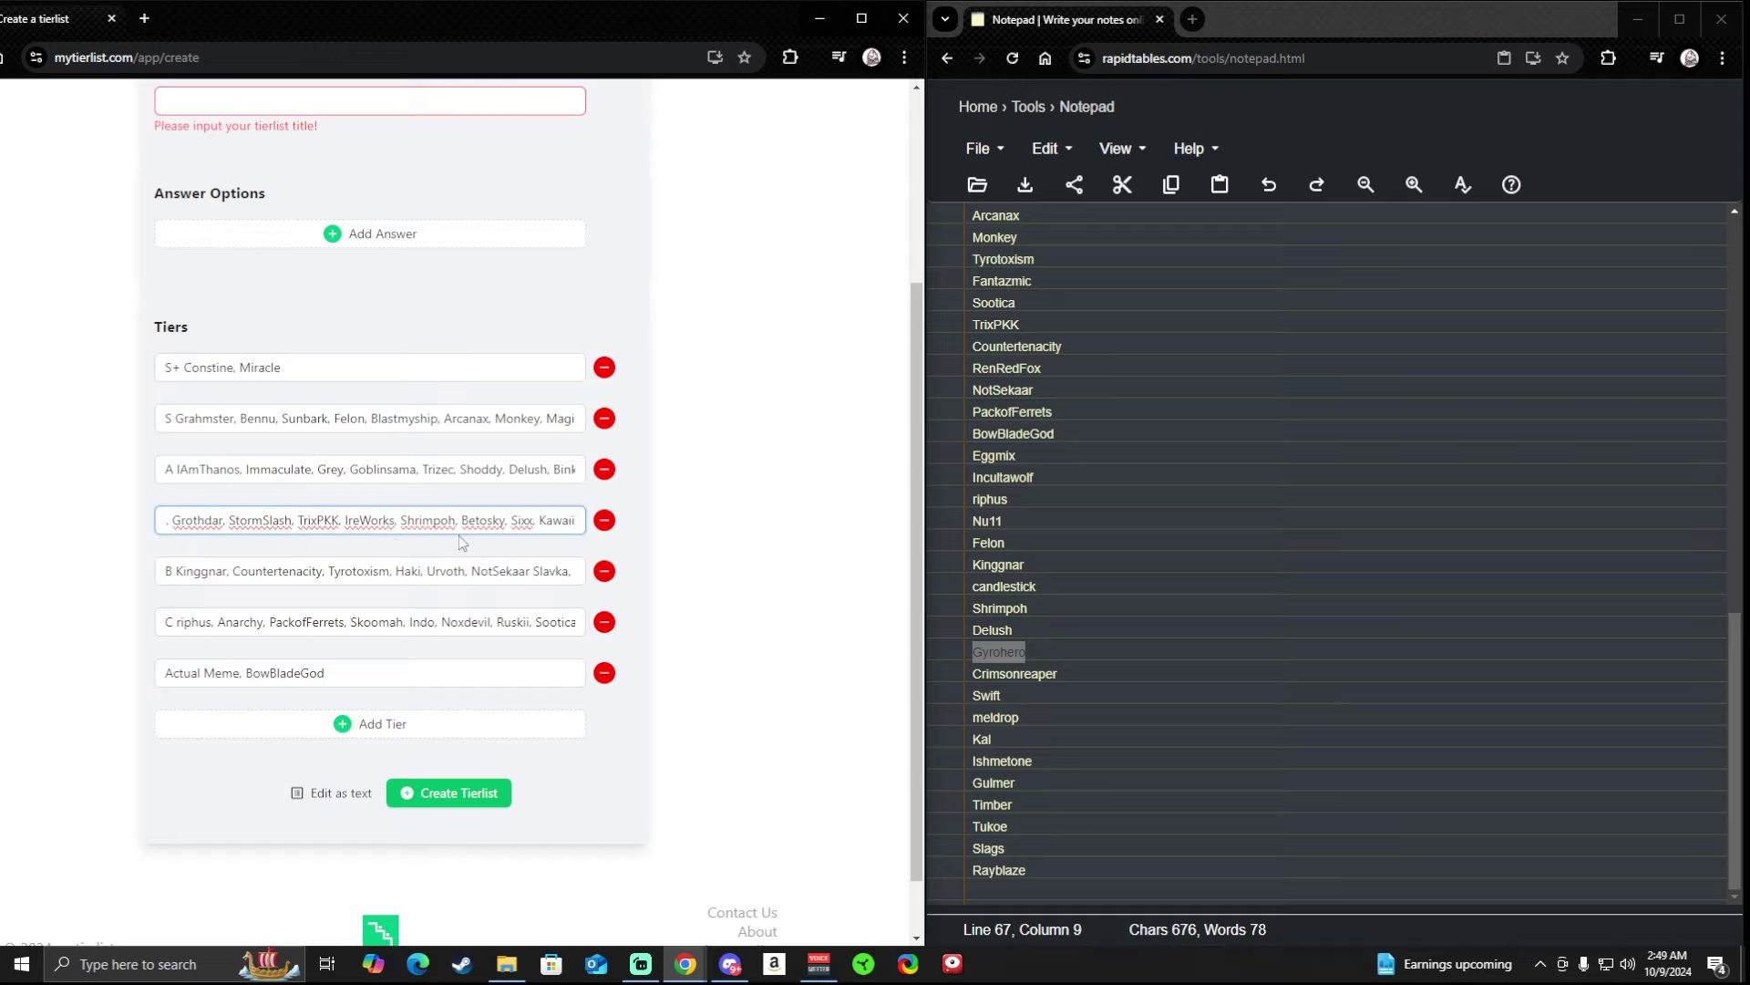
key("Left")
key("Left")
key("Left")
key("Left")
key("Left")
key("Left")
key("Left")
key("Left")
key("Left")
key("Left")
key("Left")
key("Left")
key("Left")
key("Left")
key("Left")
key("Left")
key("Left")
left_click(409, 565)
type("Nu11,")
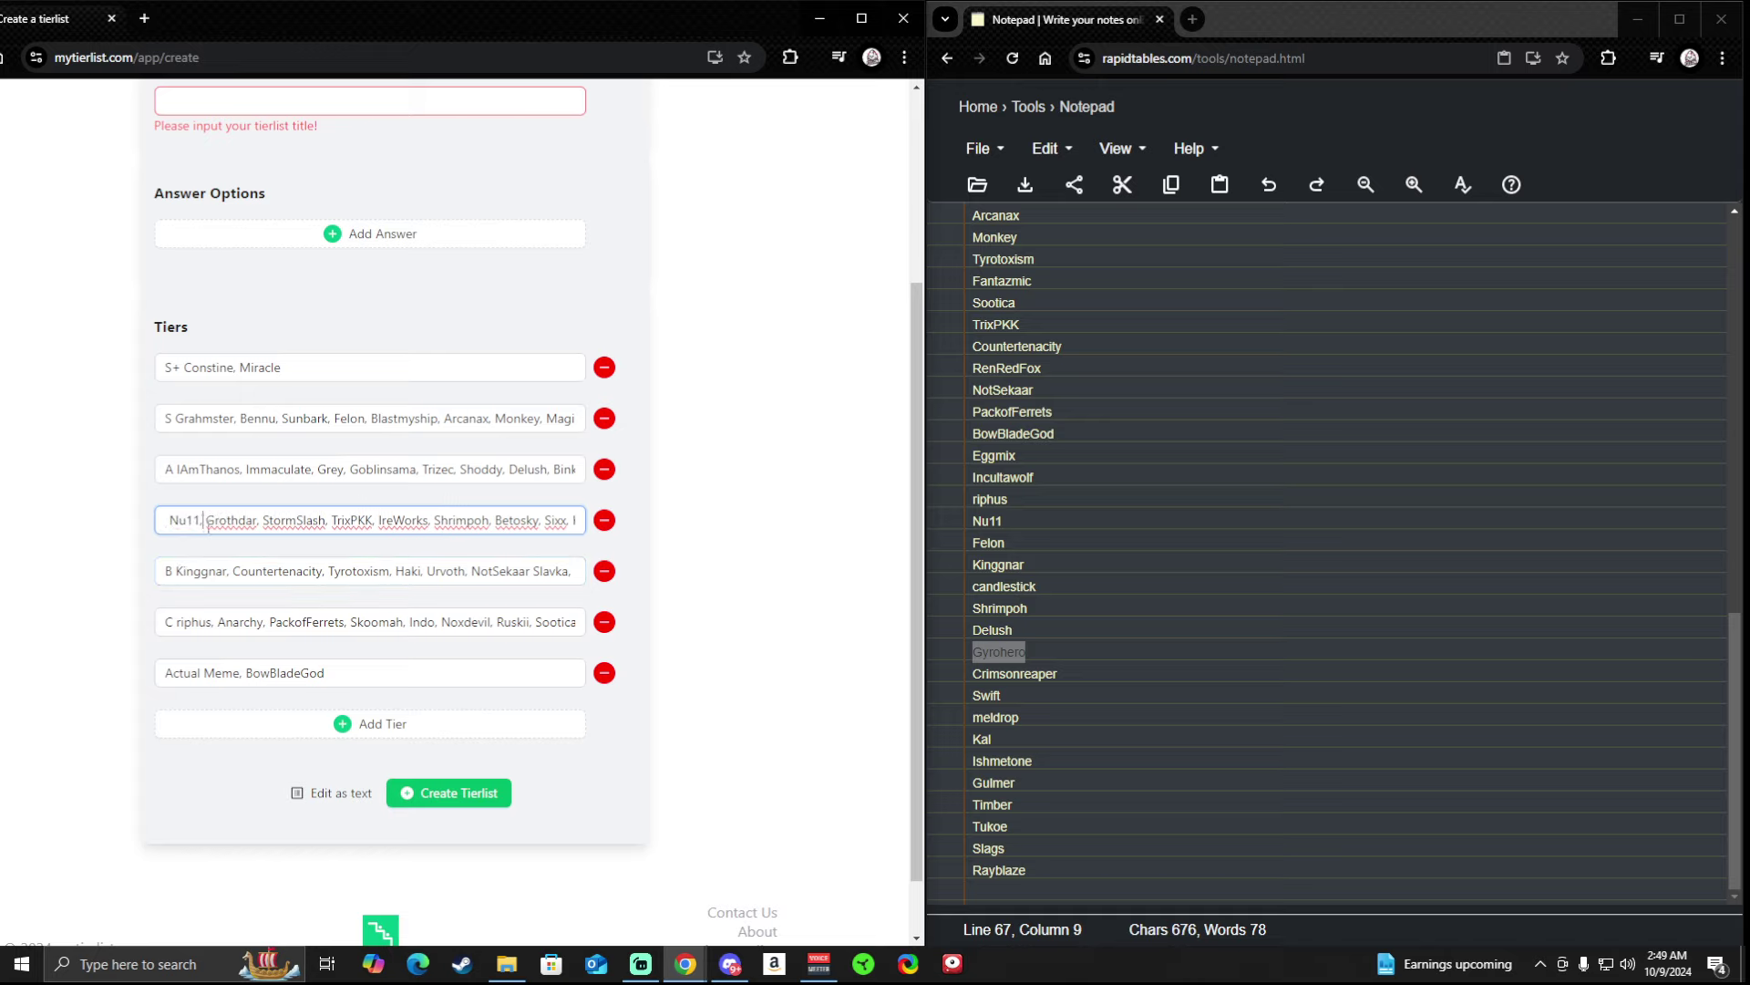
key("ctrl+v")
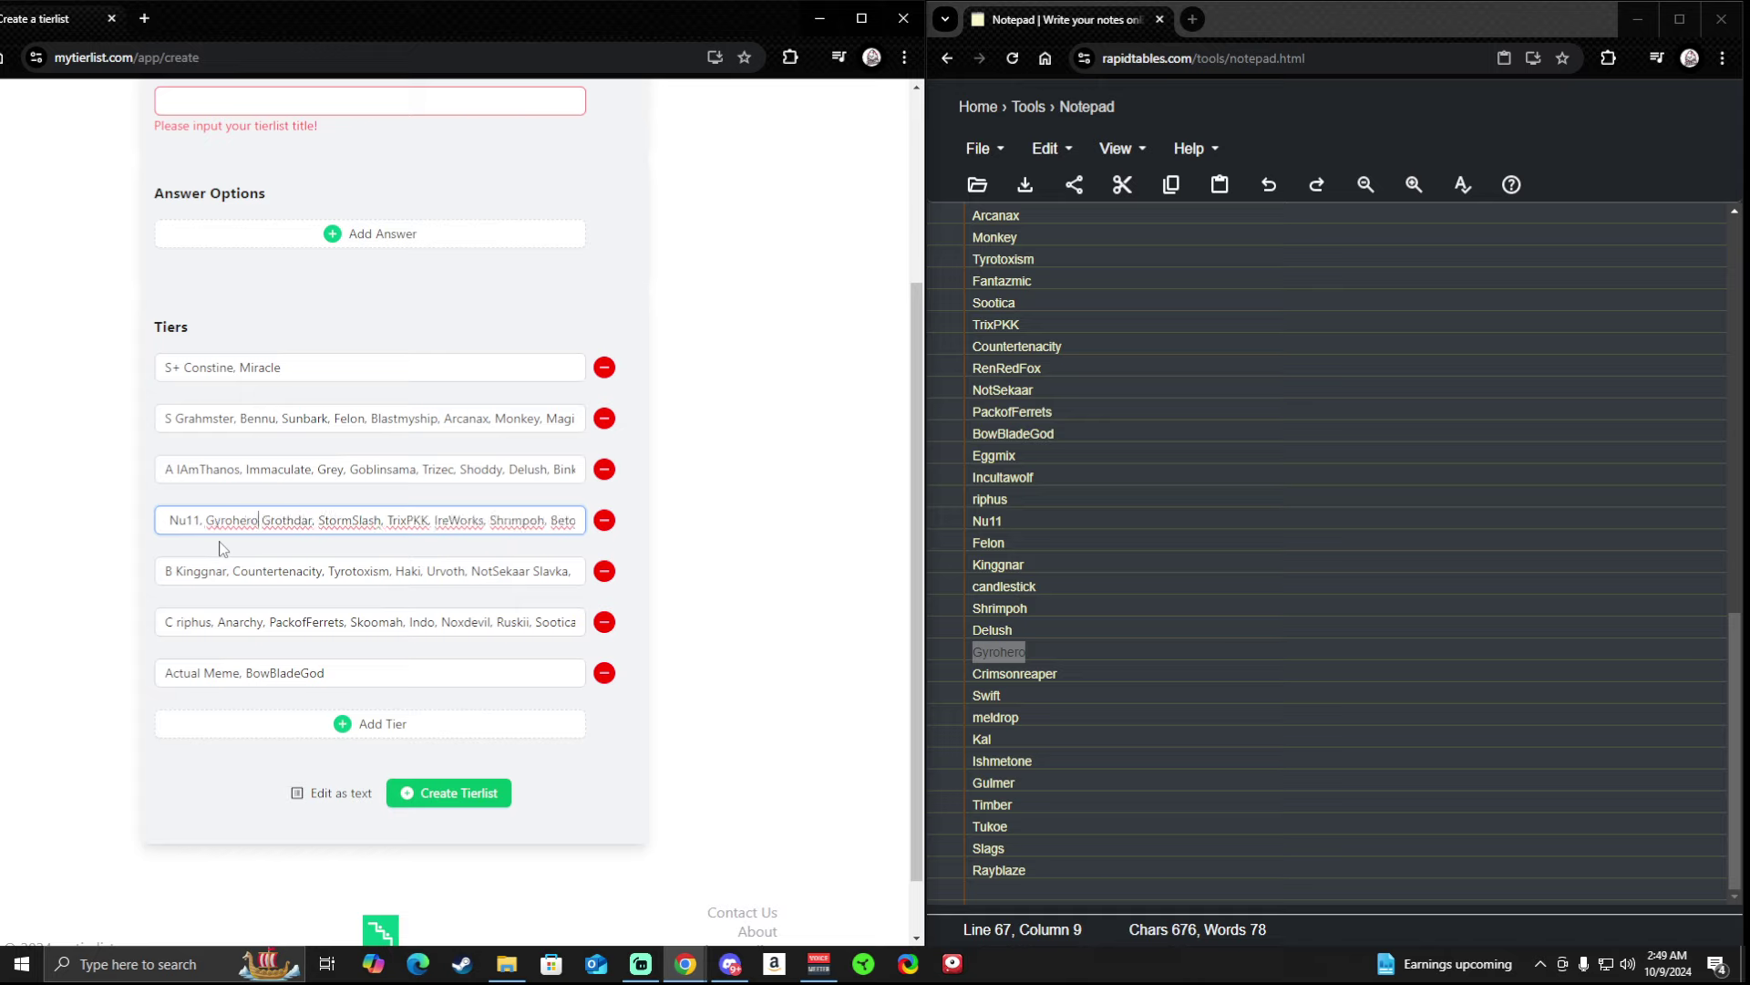
type(",")
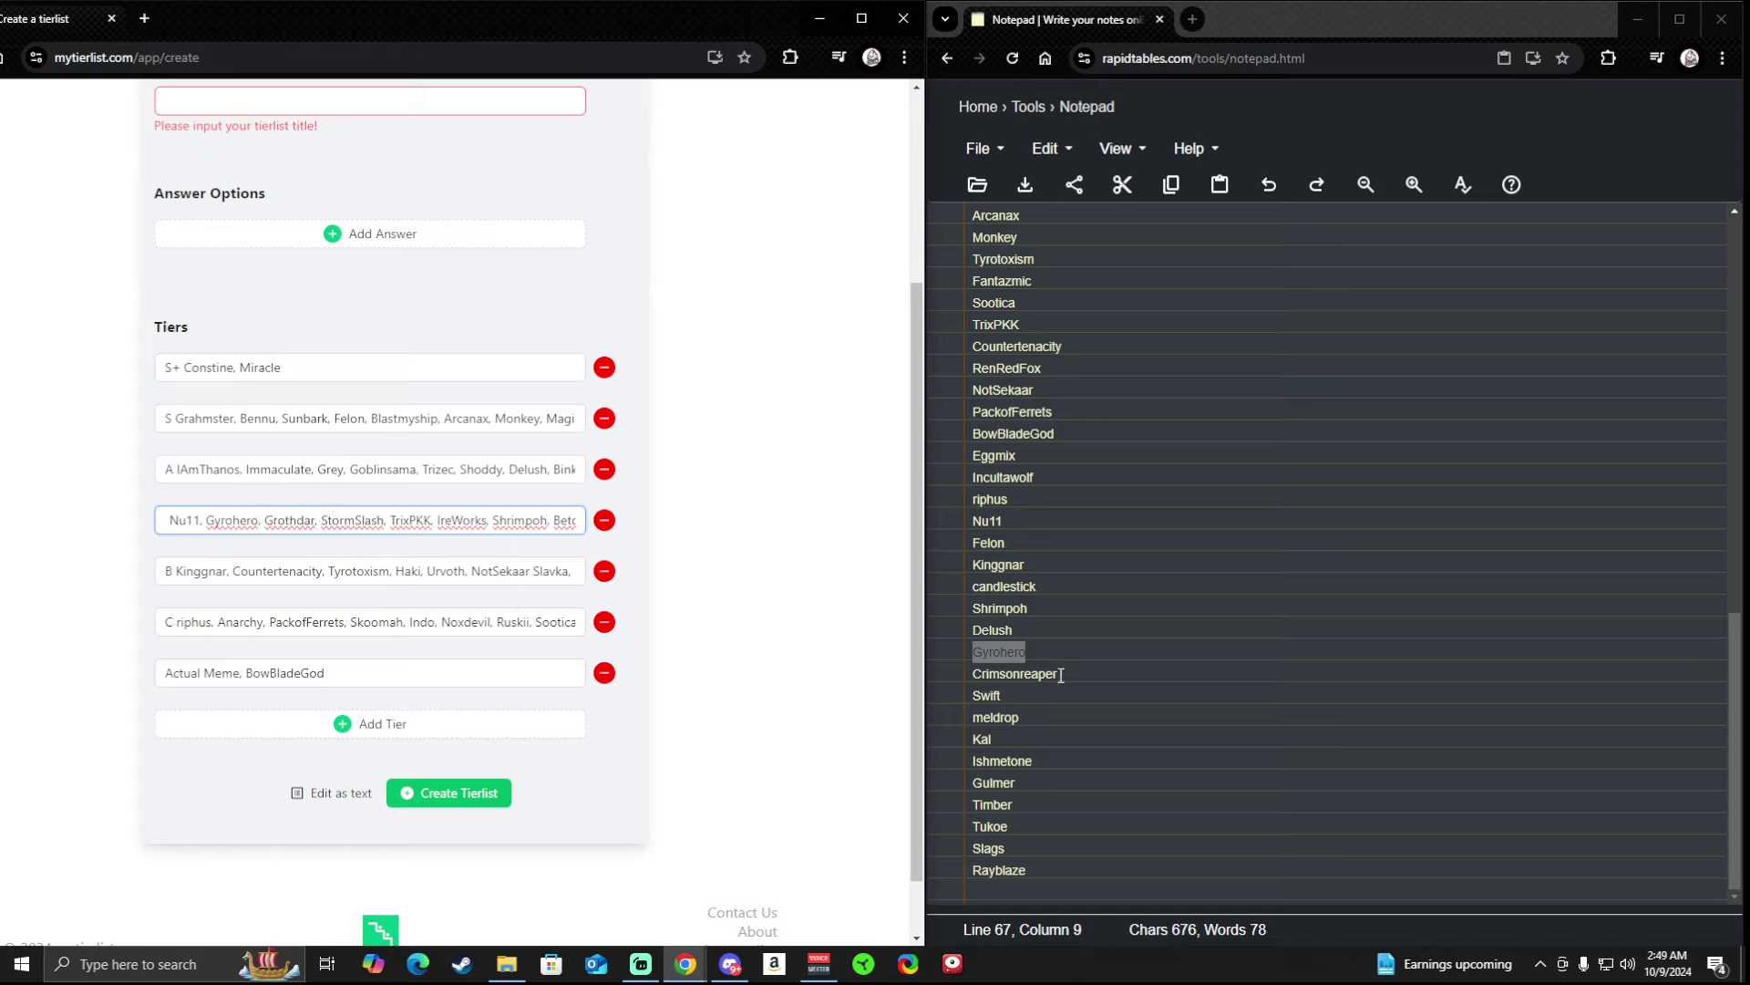
Copy Crimsonreaper from the notepad list and insert it before riphus at the start of the C tier, followed by a comma.
left_click_drag(1060, 675, 923, 683)
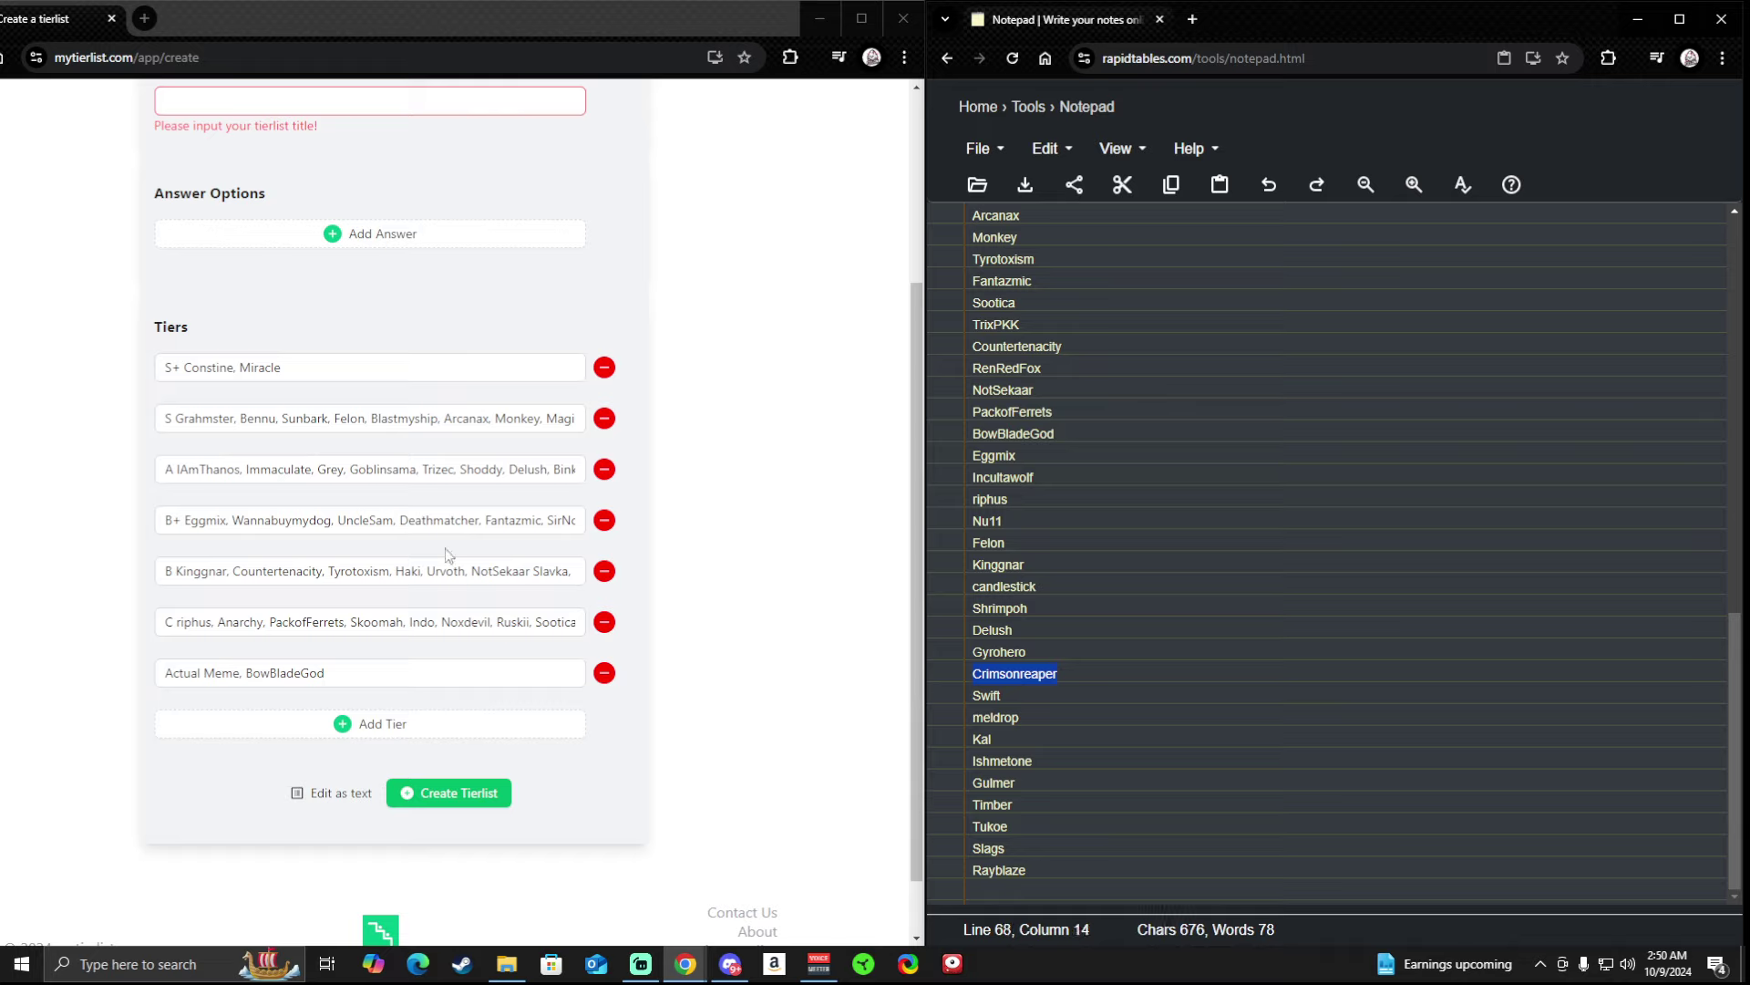
left_click(264, 623)
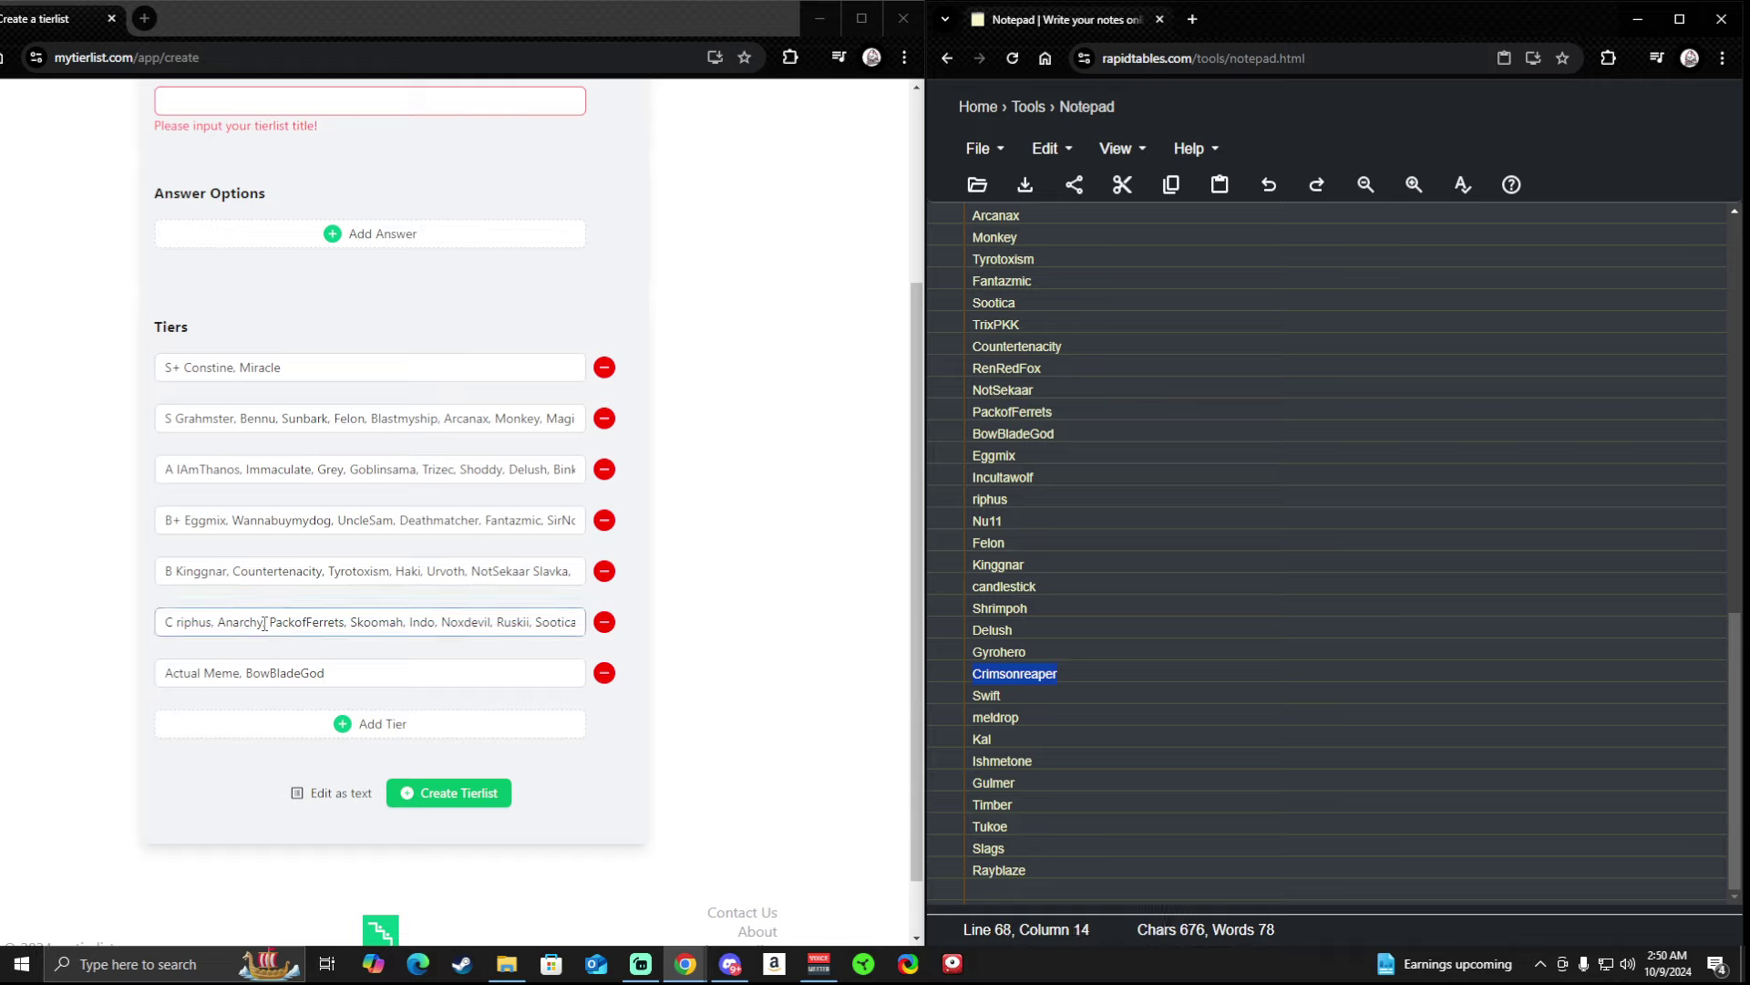
left_click(419, 571)
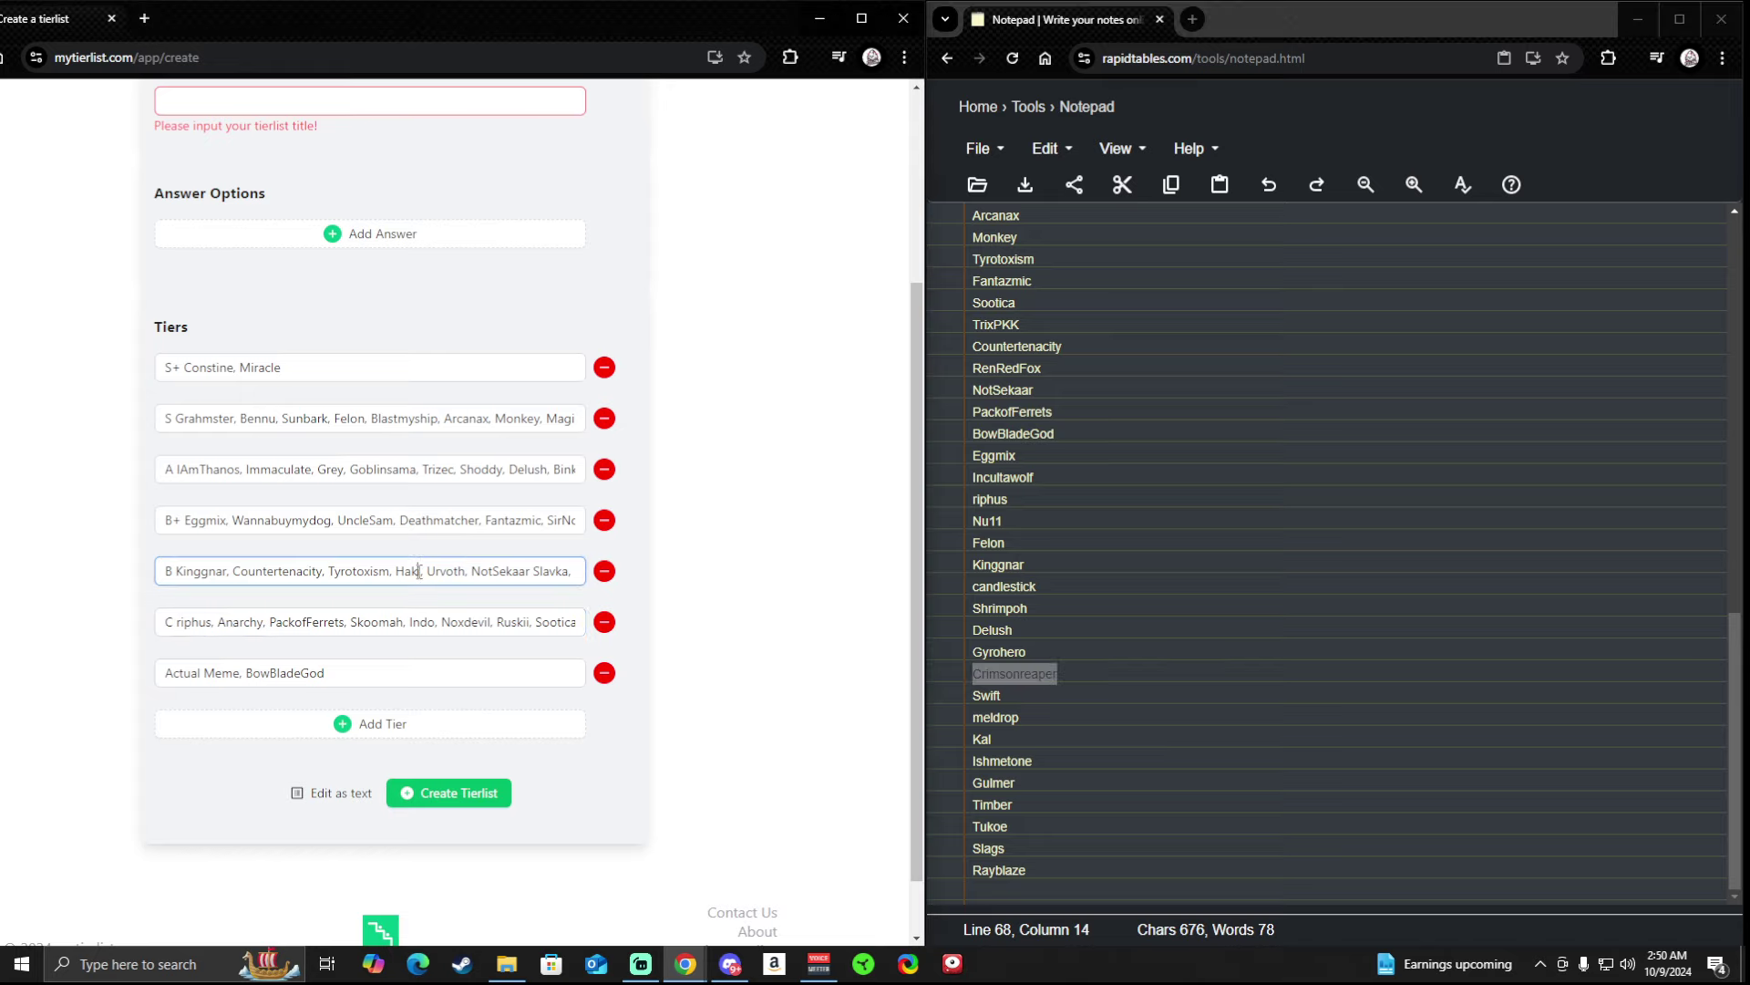
key("End")
type("Re")
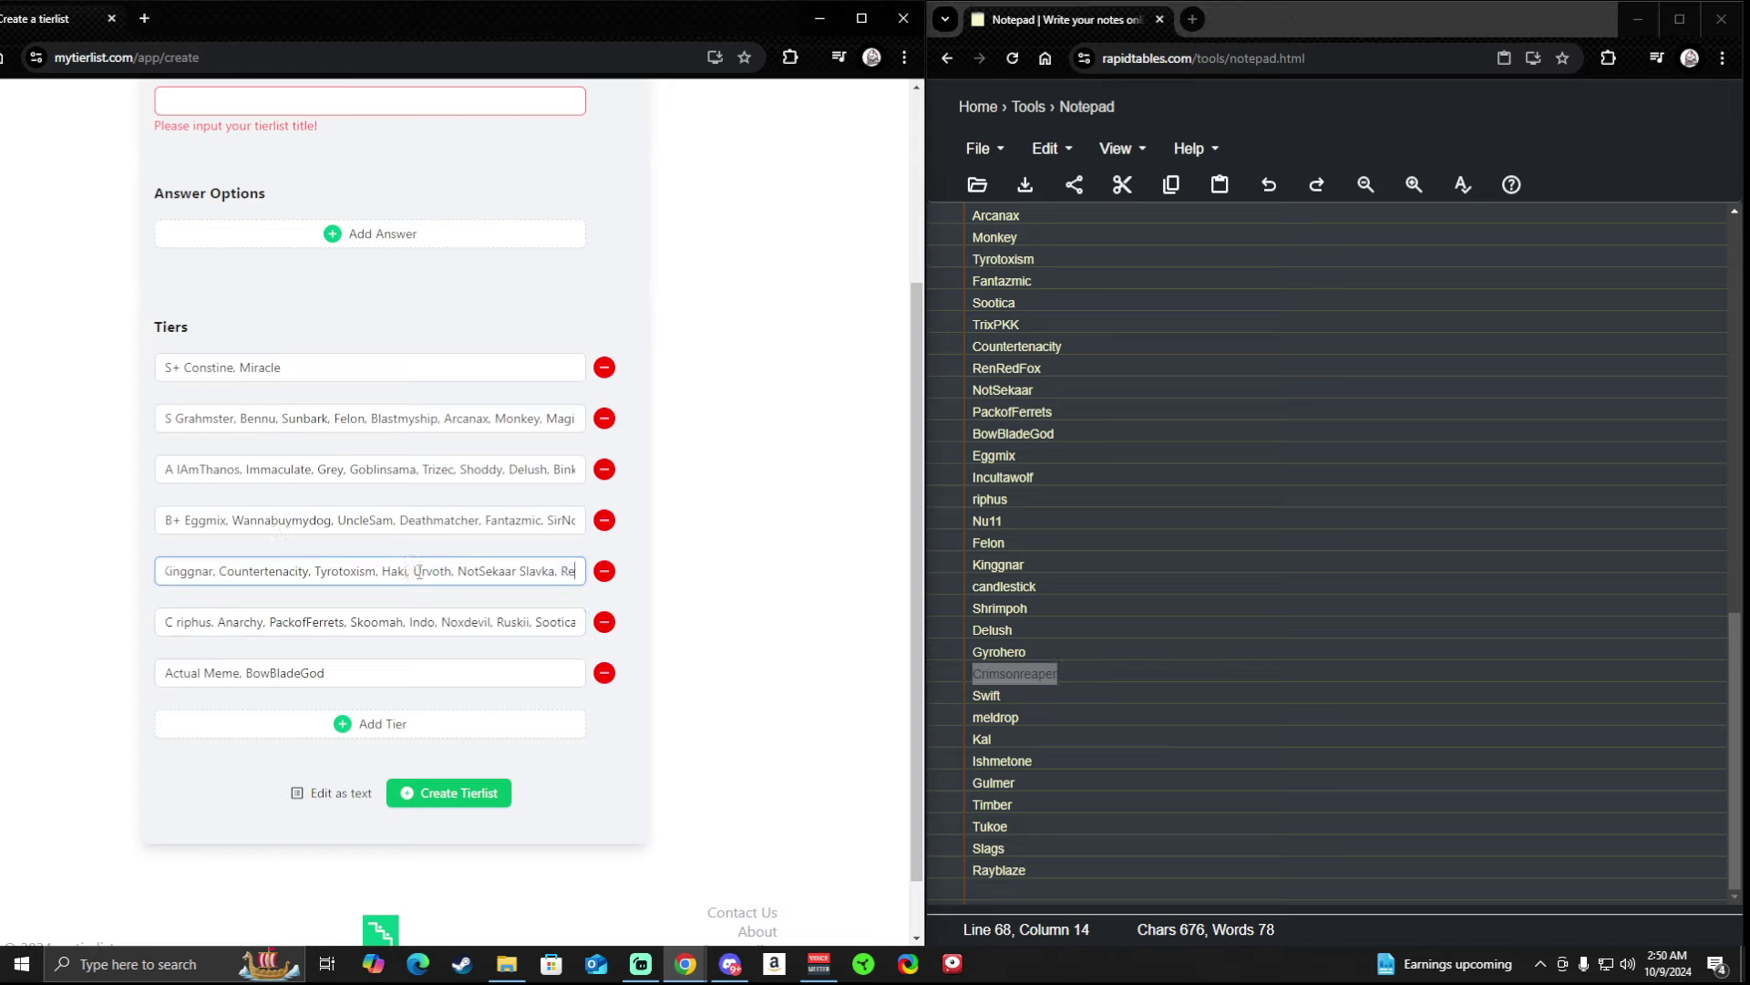
type("nRedFox, Mi")
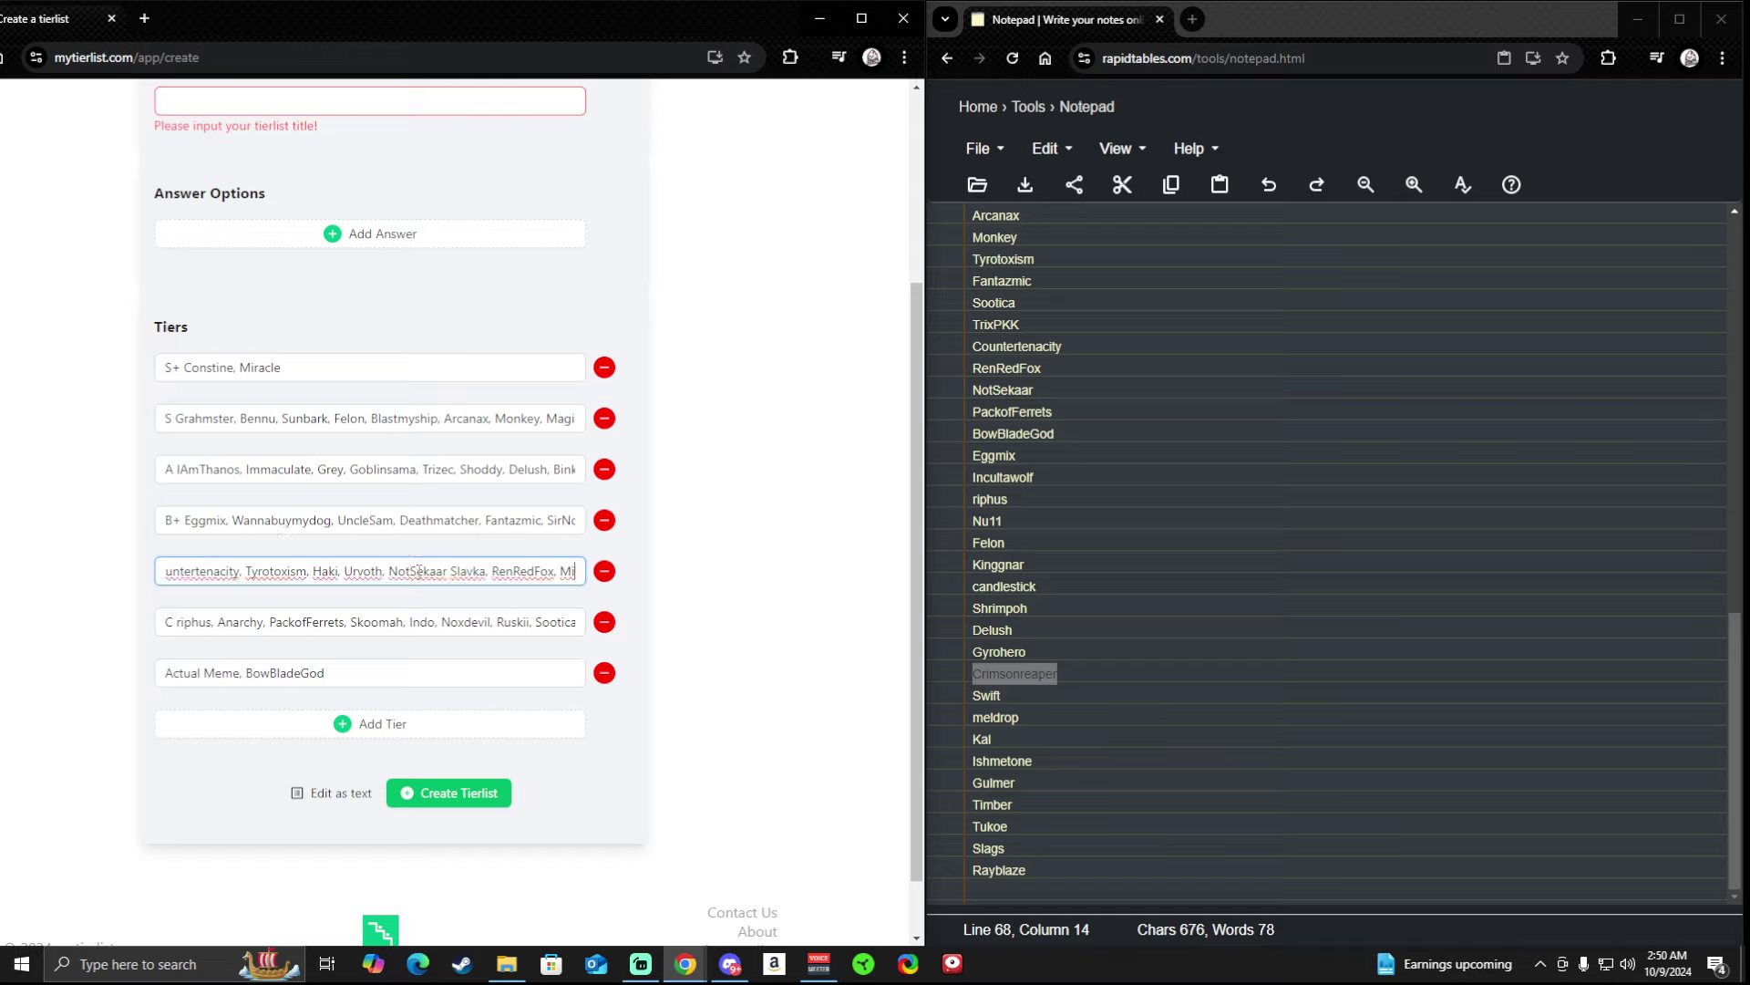
type("ssYousha, StarJumper, Ketsparrow, Rickybass")
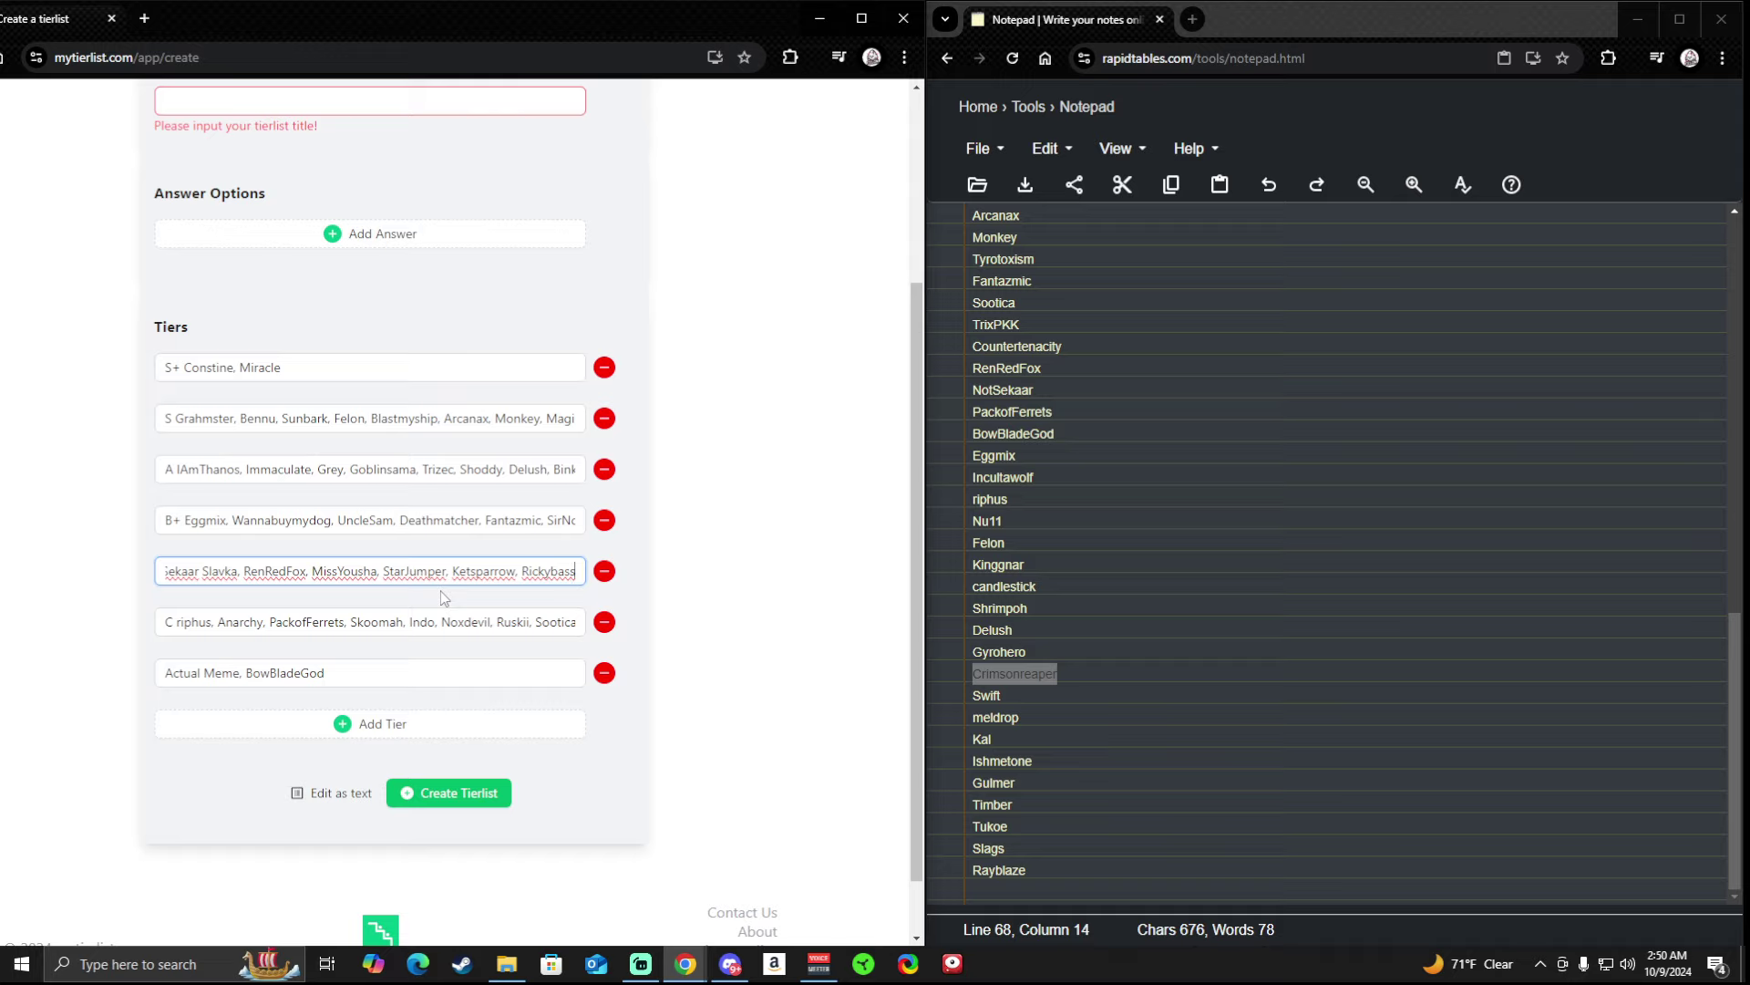
left_click(176, 621)
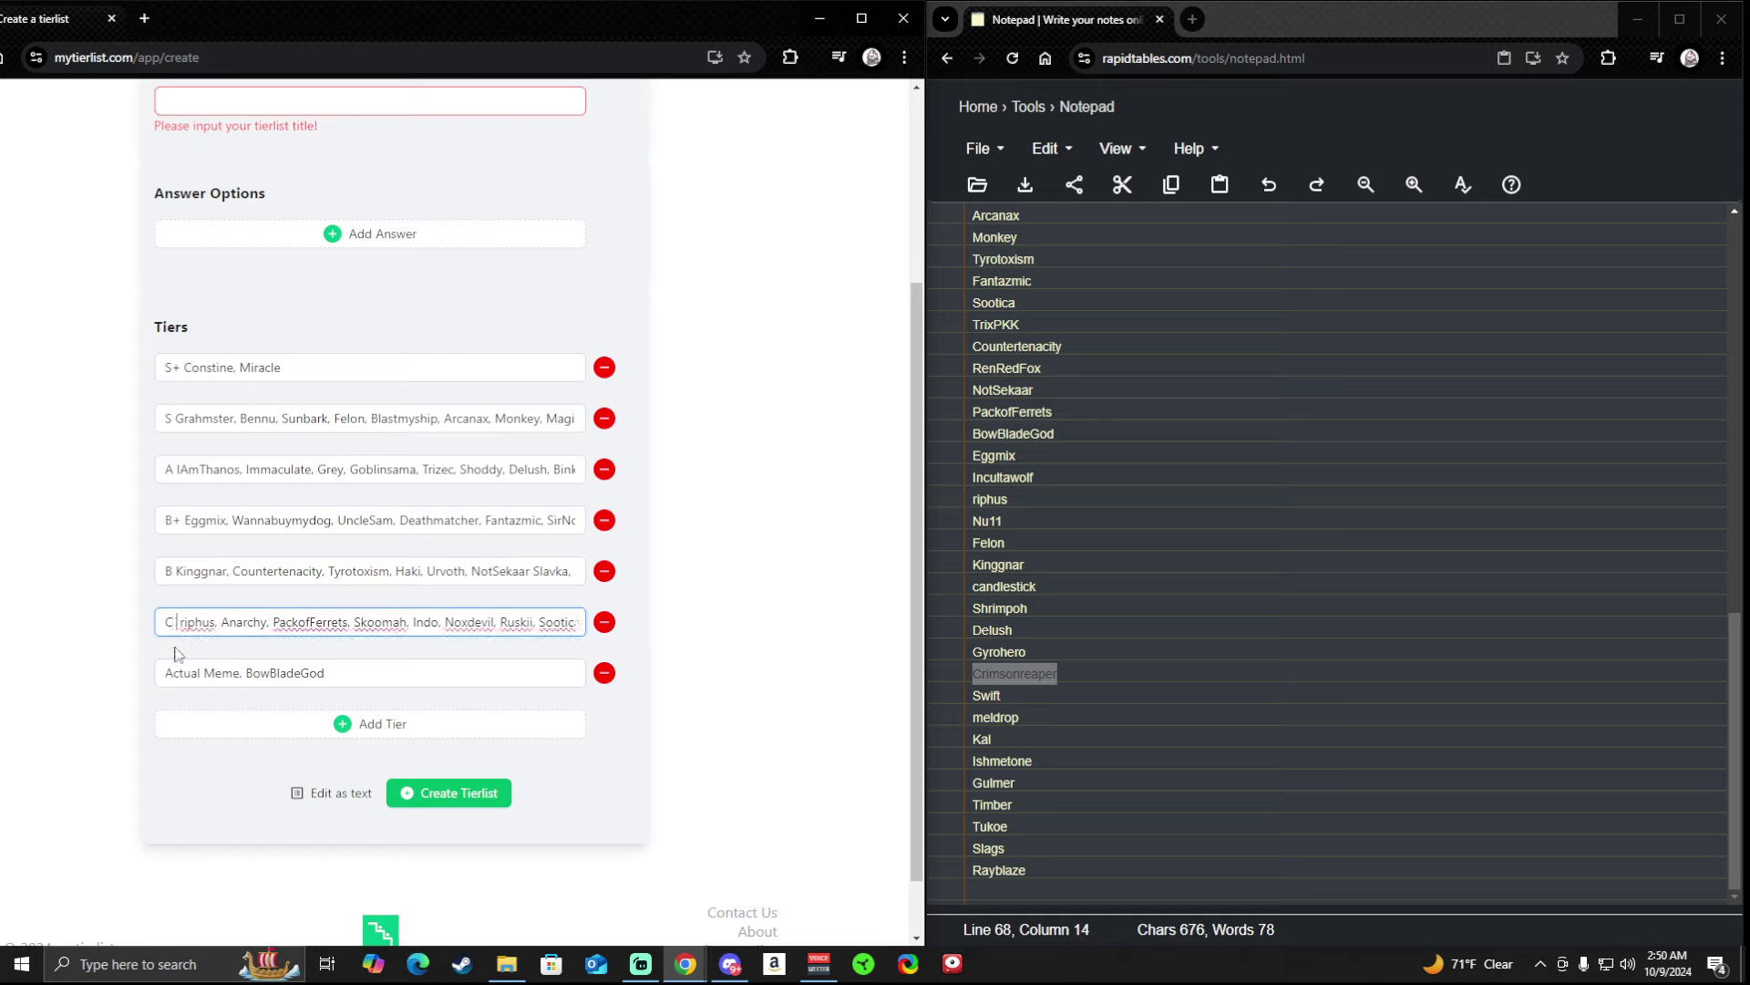
key("ctrl+v")
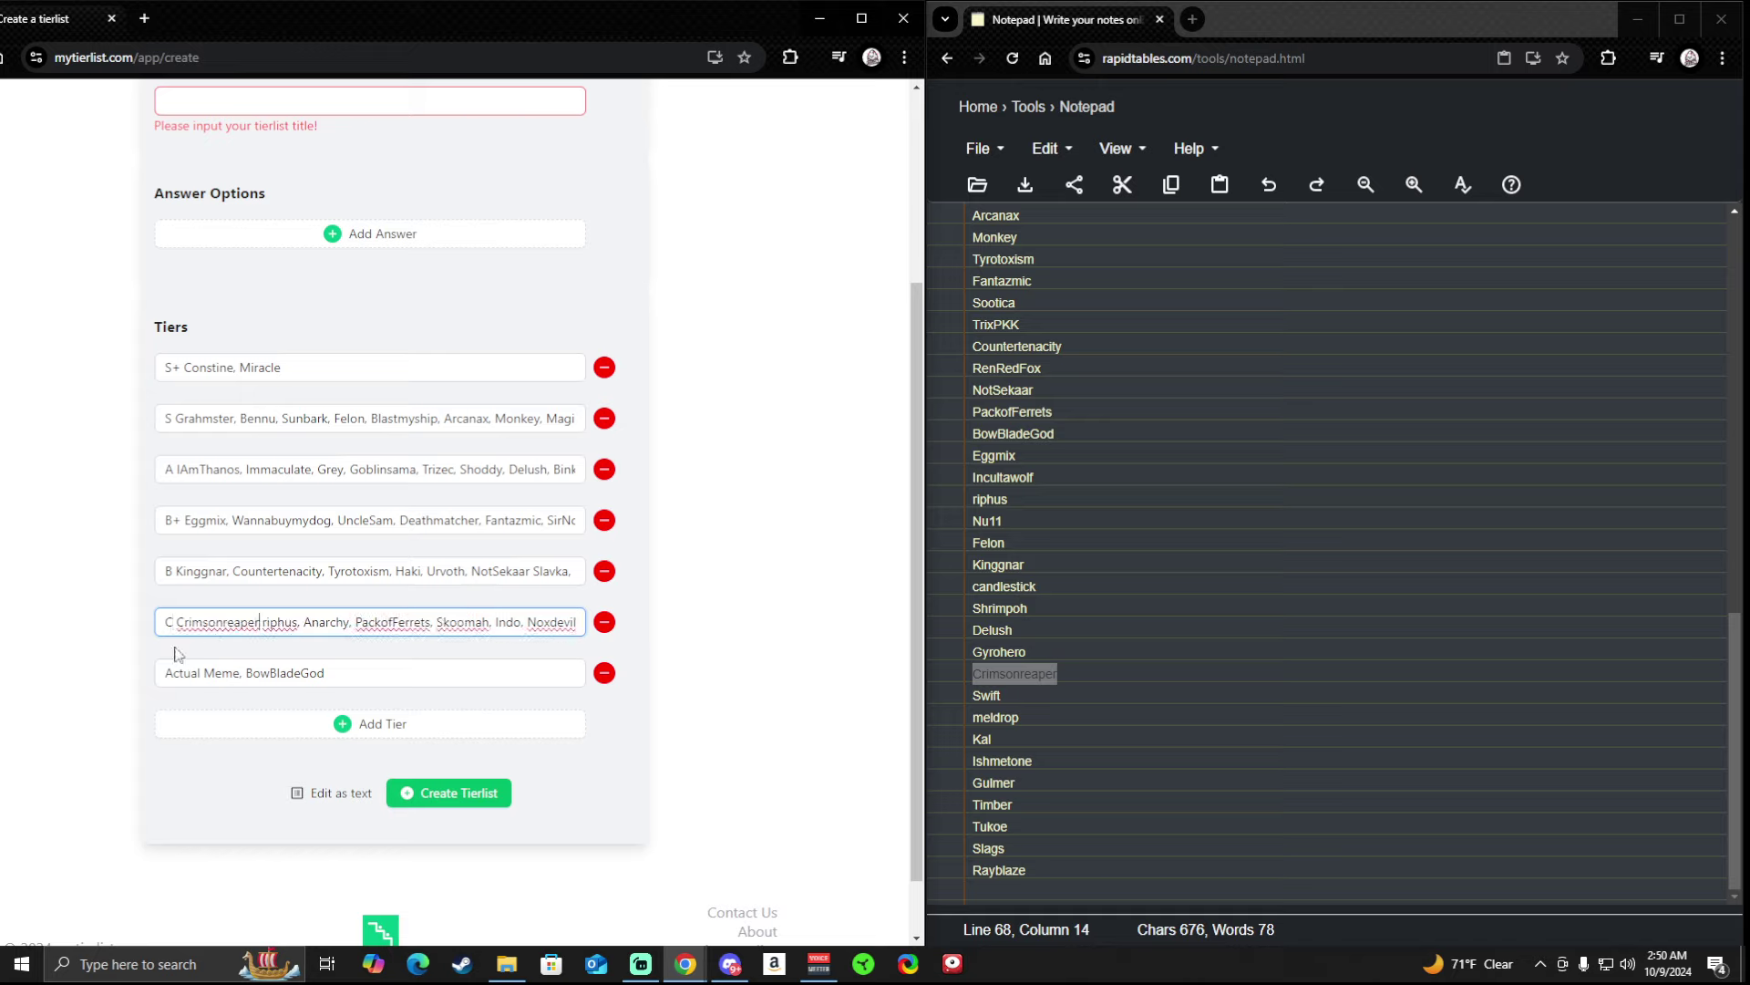
type(",")
Copy Swift from the notepad list and insert it between Grothdar and StormSlash in the B+ tier, followed by a comma.
left_click_drag(1012, 694, 939, 709)
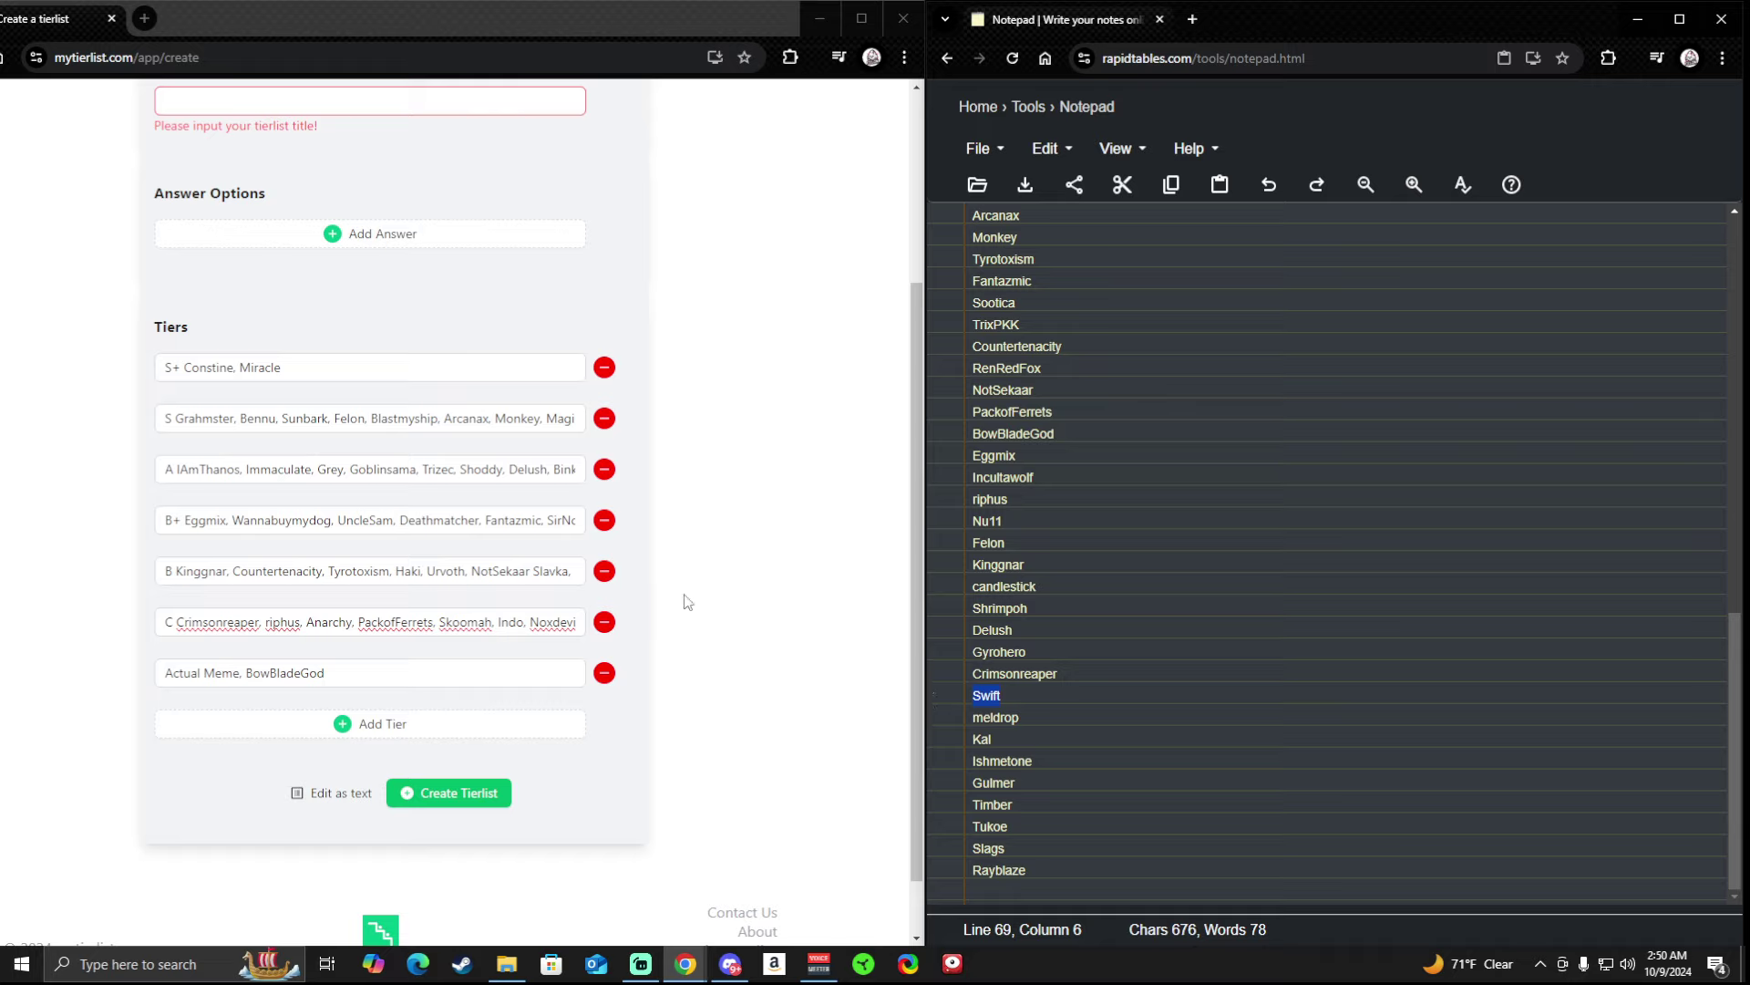
left_click(420, 522)
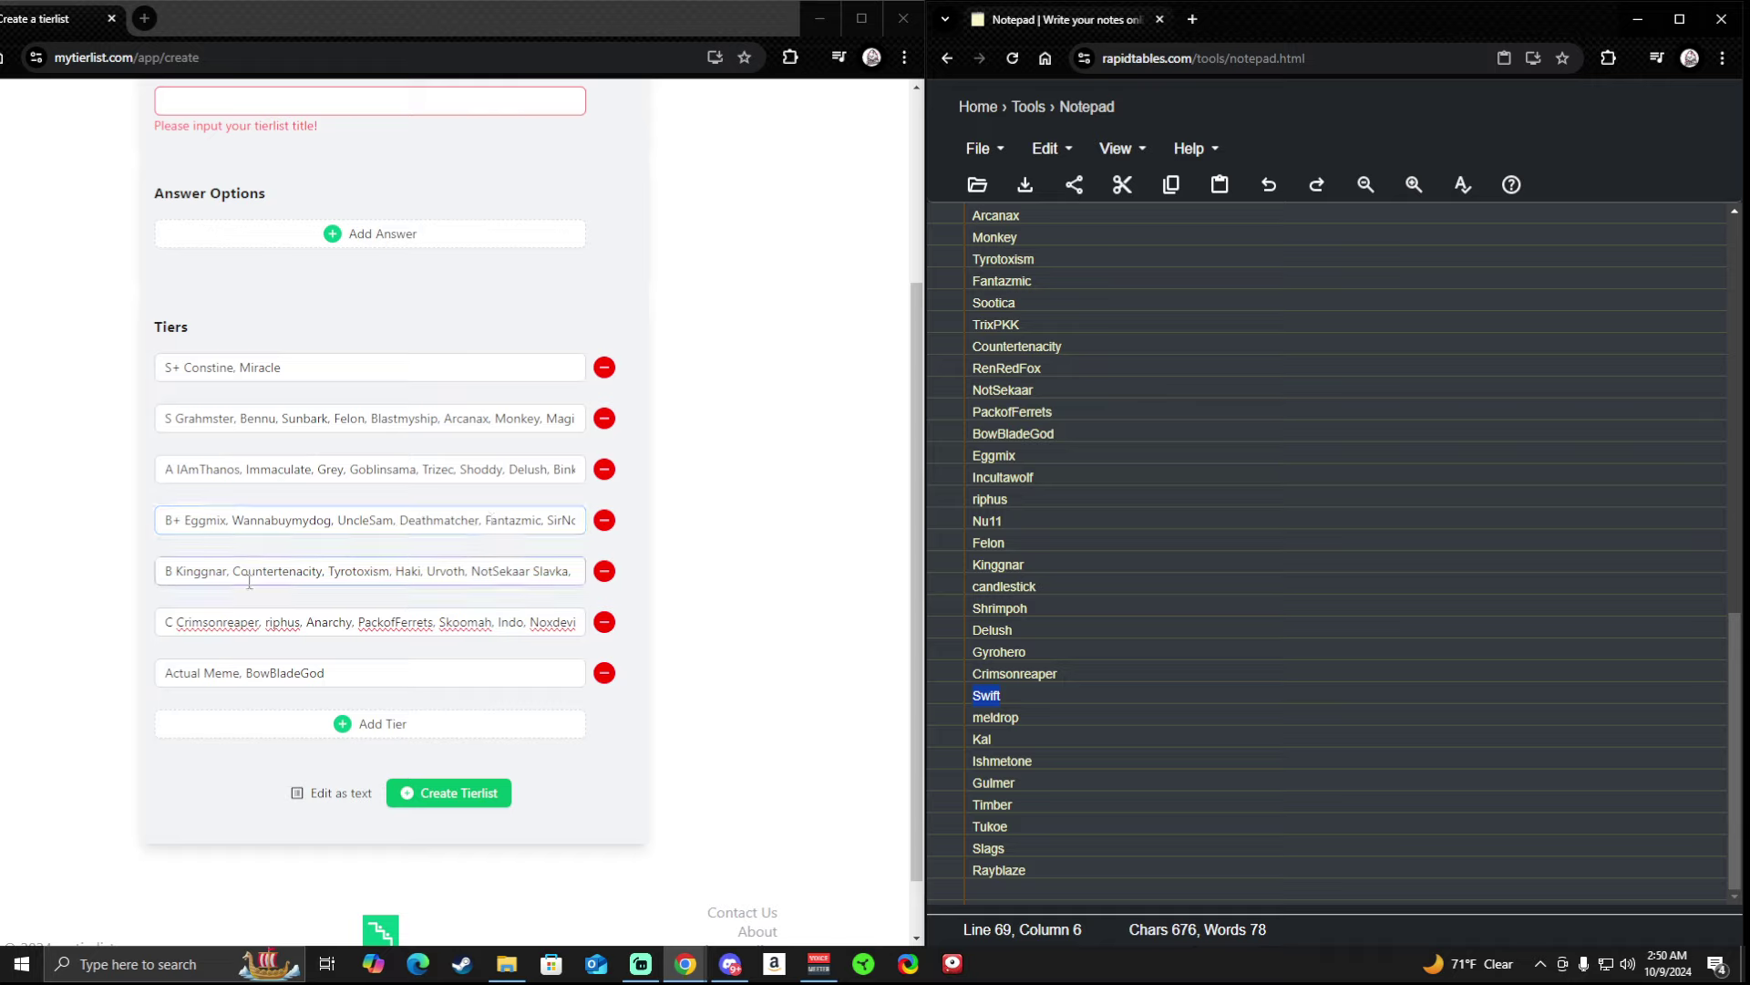
left_click(546, 520)
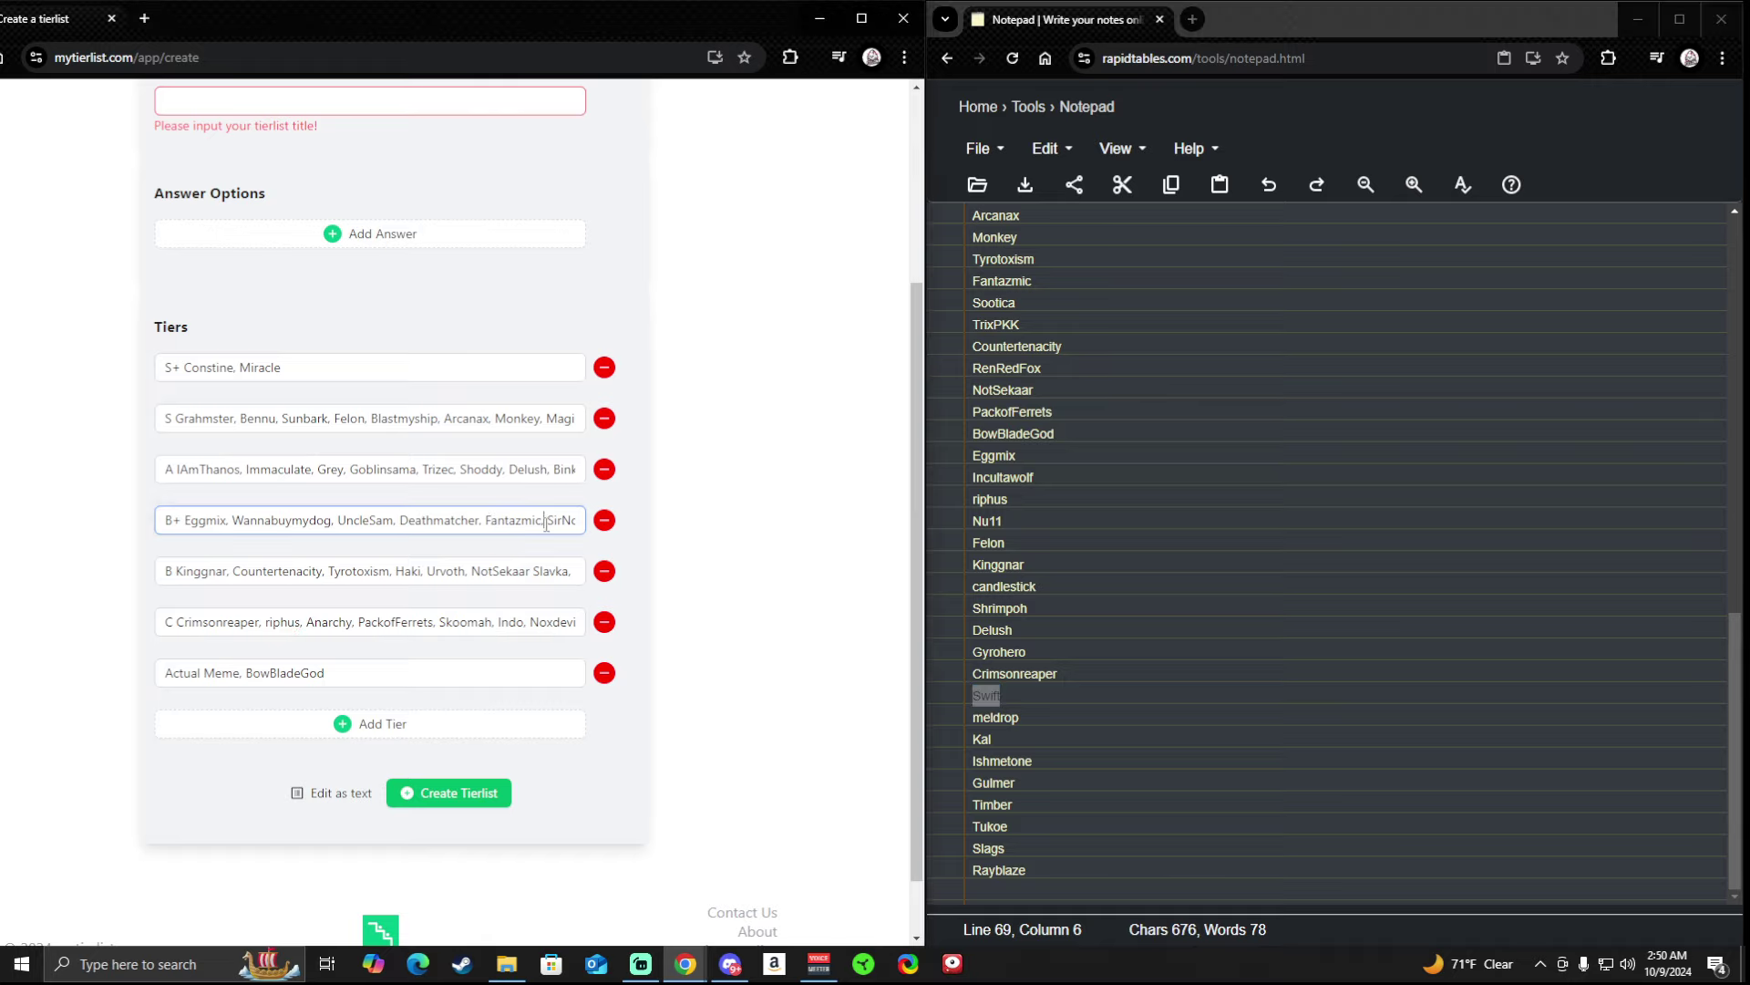
key("Right")
key("Right")
key("Right")
key("Right")
key("Right")
key("Right")
key("Right")
key("Right")
key("Right")
key("Right")
key("Right")
key("Right")
key("Right")
key("Right")
key("Right")
key("Right")
key("Right")
key("Right")
key("Right")
key("Right")
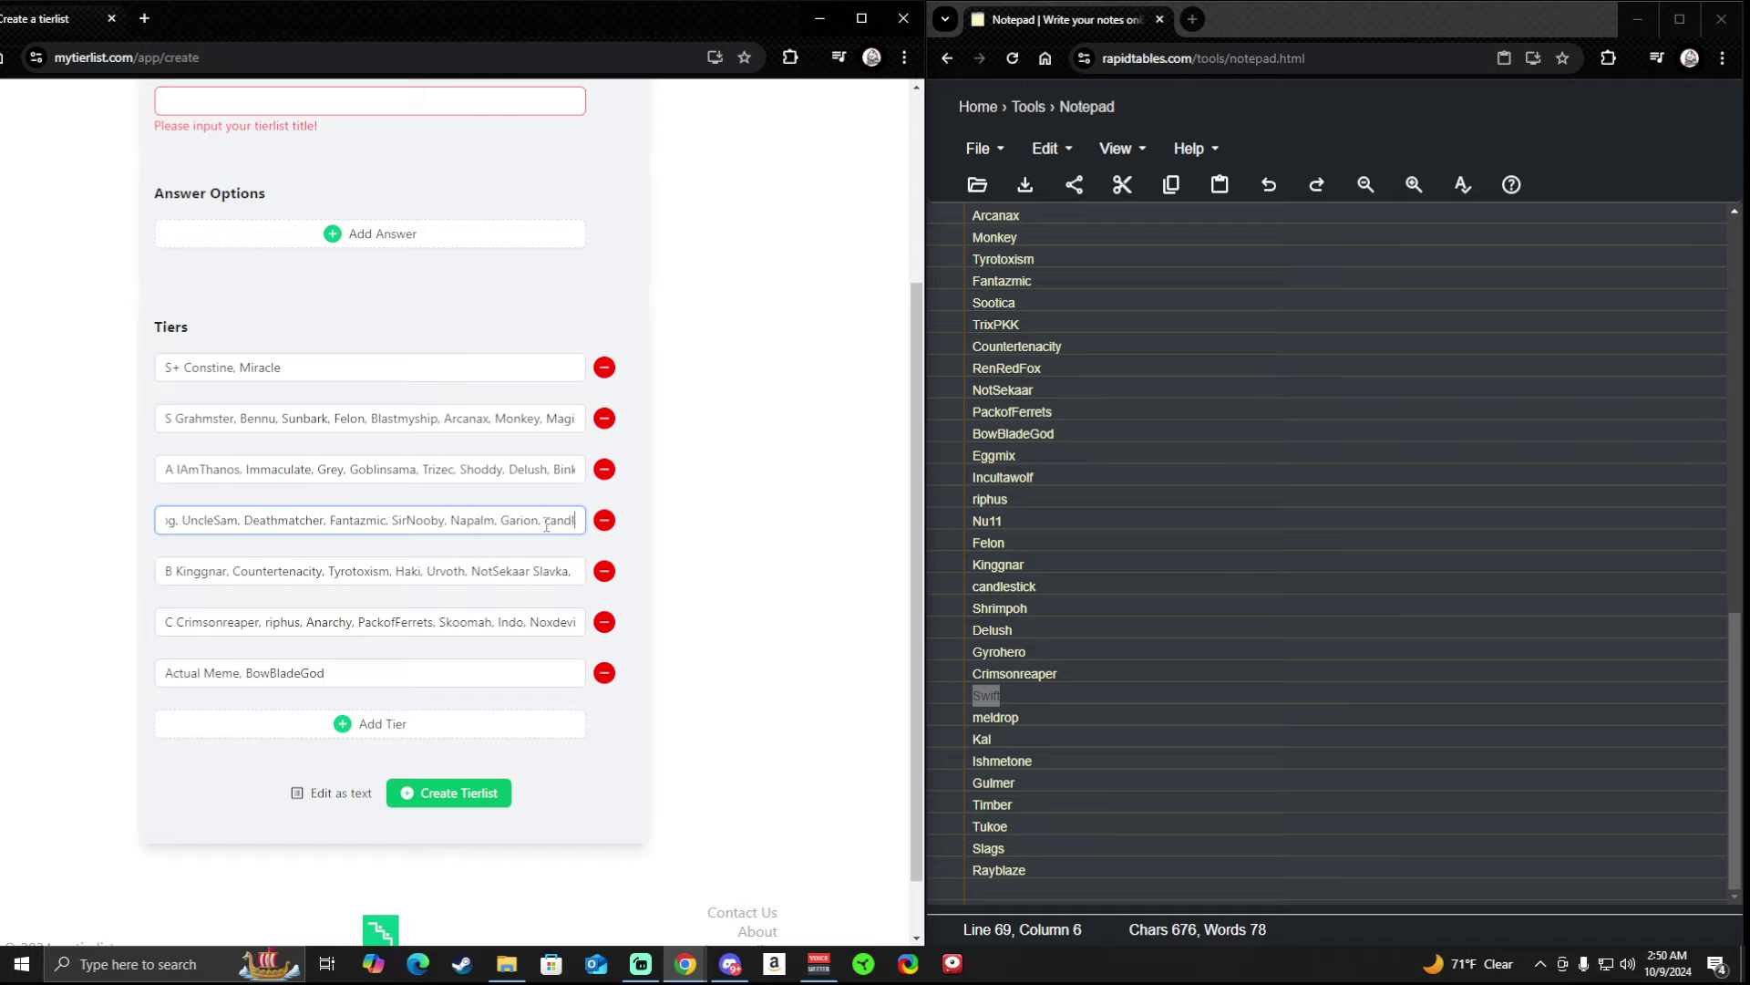
key("Right")
key("Right")
key("Right")
key("Right")
key("Right")
key("Right")
key("Right")
key("Right")
type("Gyrohero, Grothdar, StormSlash, TrixP")
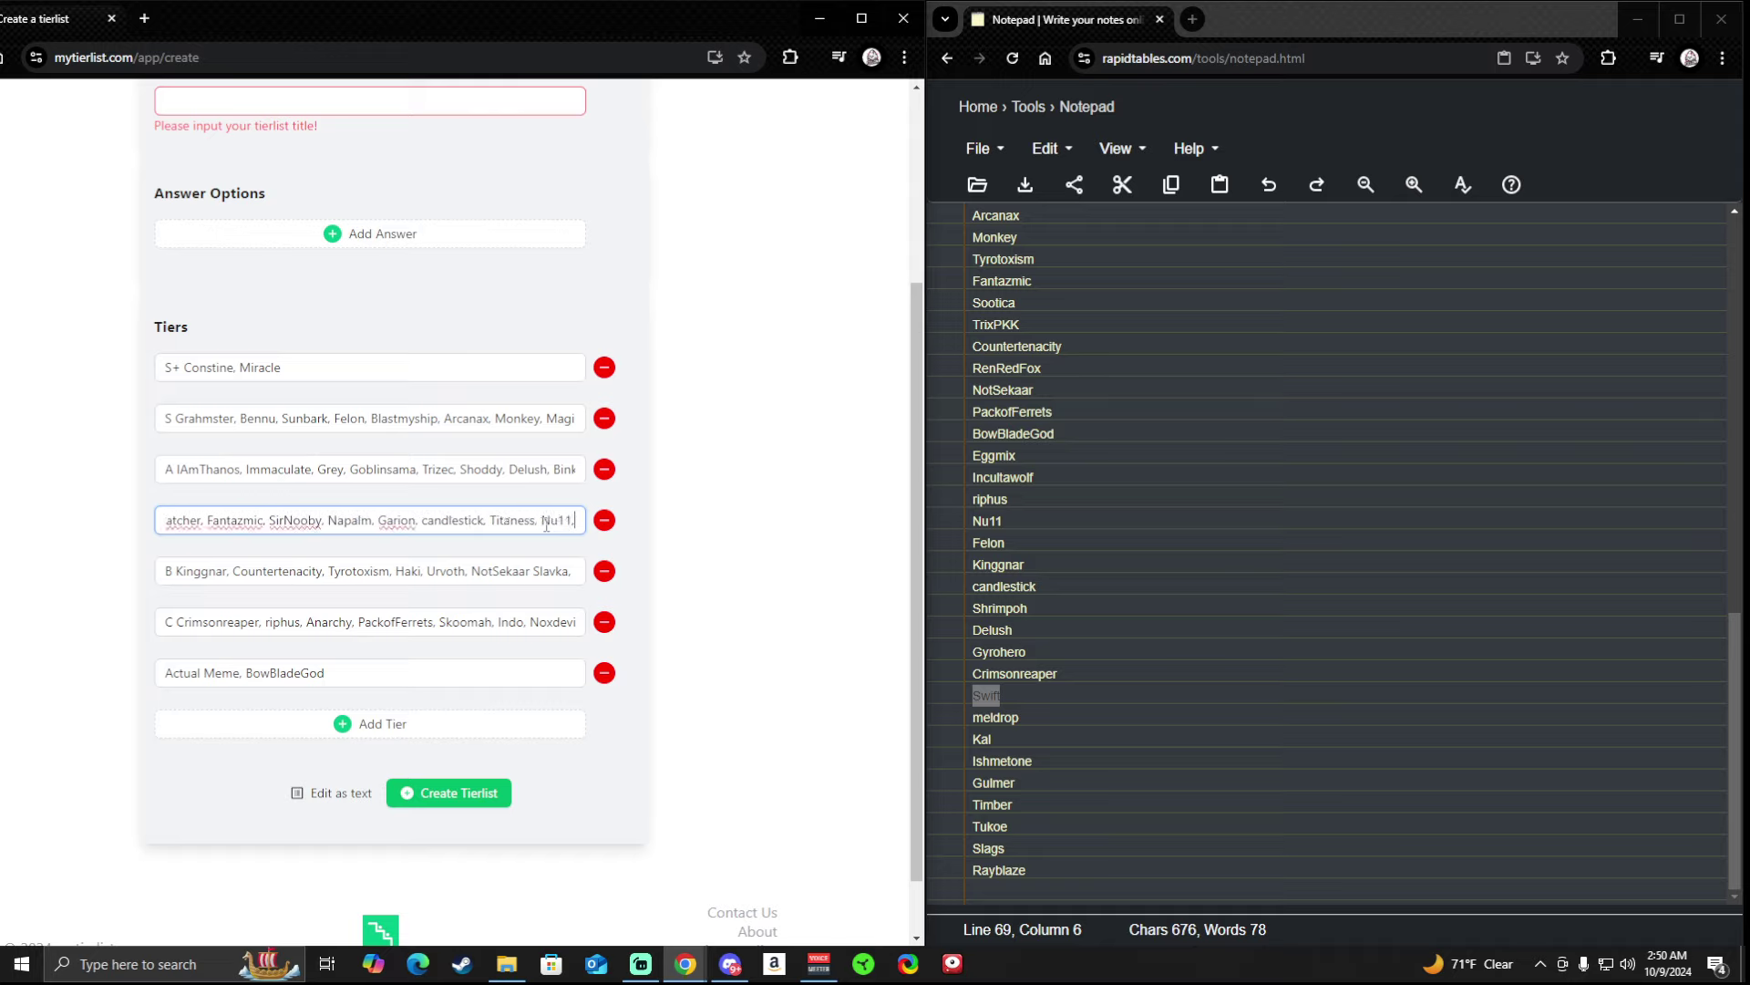
type("KK")
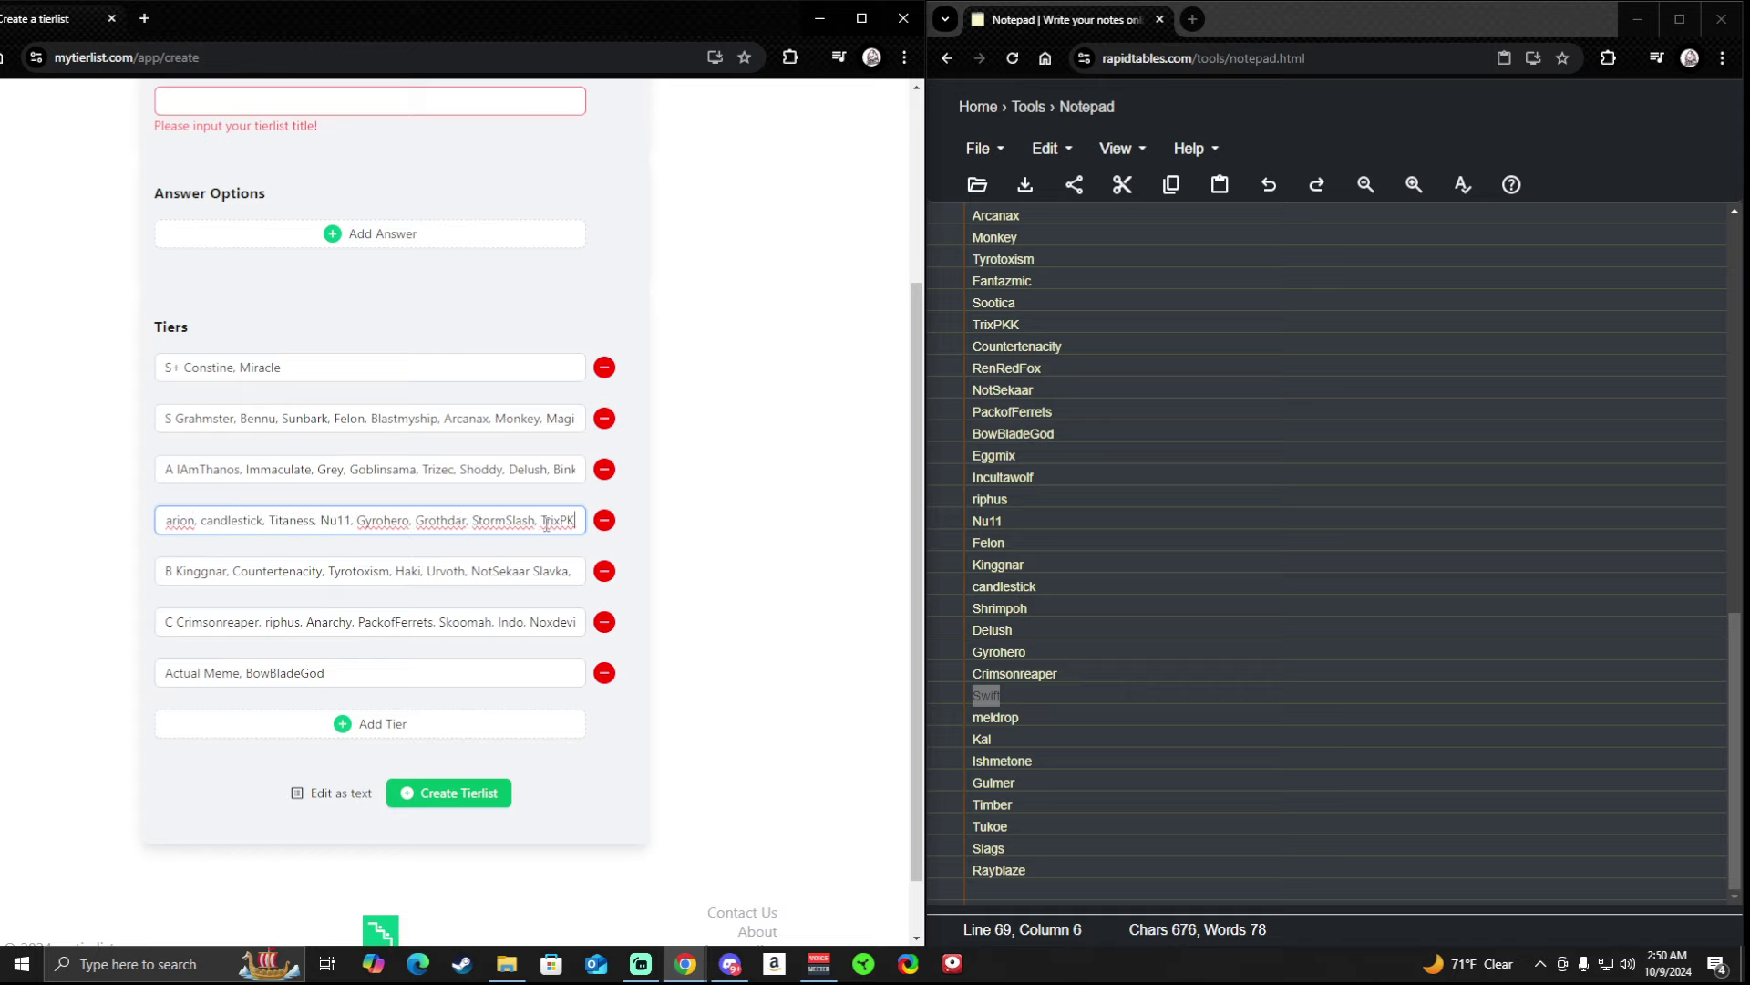
left_click(466, 520)
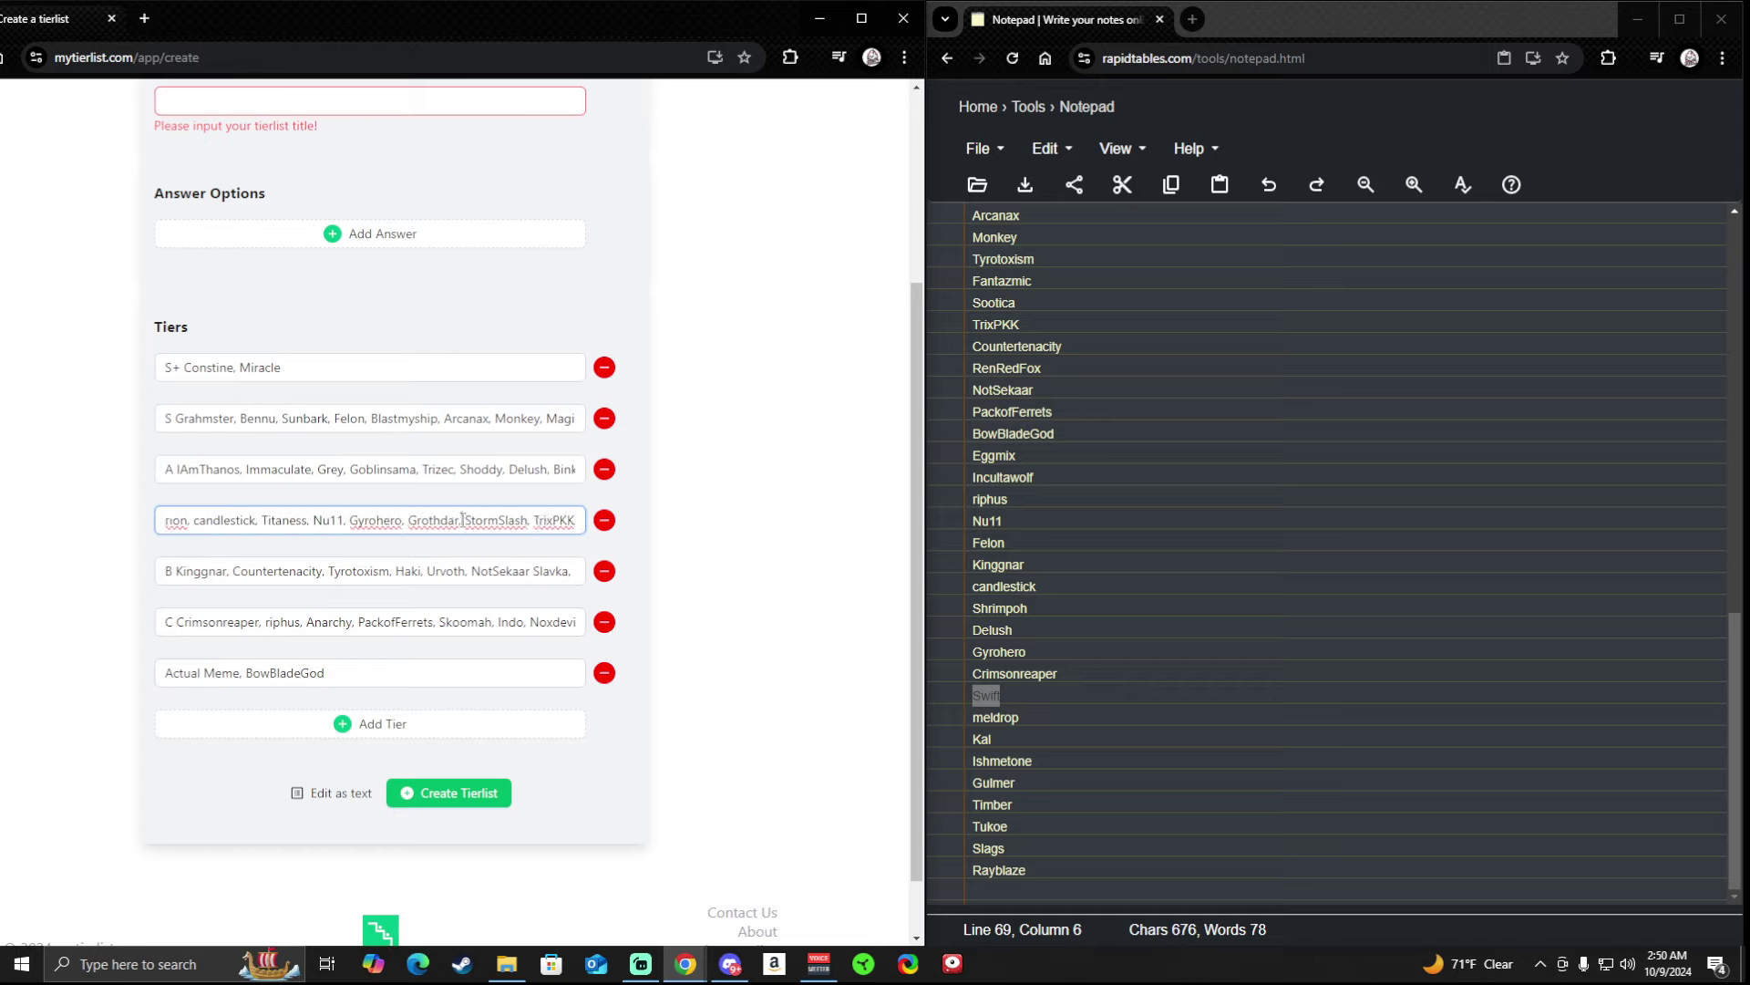
type("Swift")
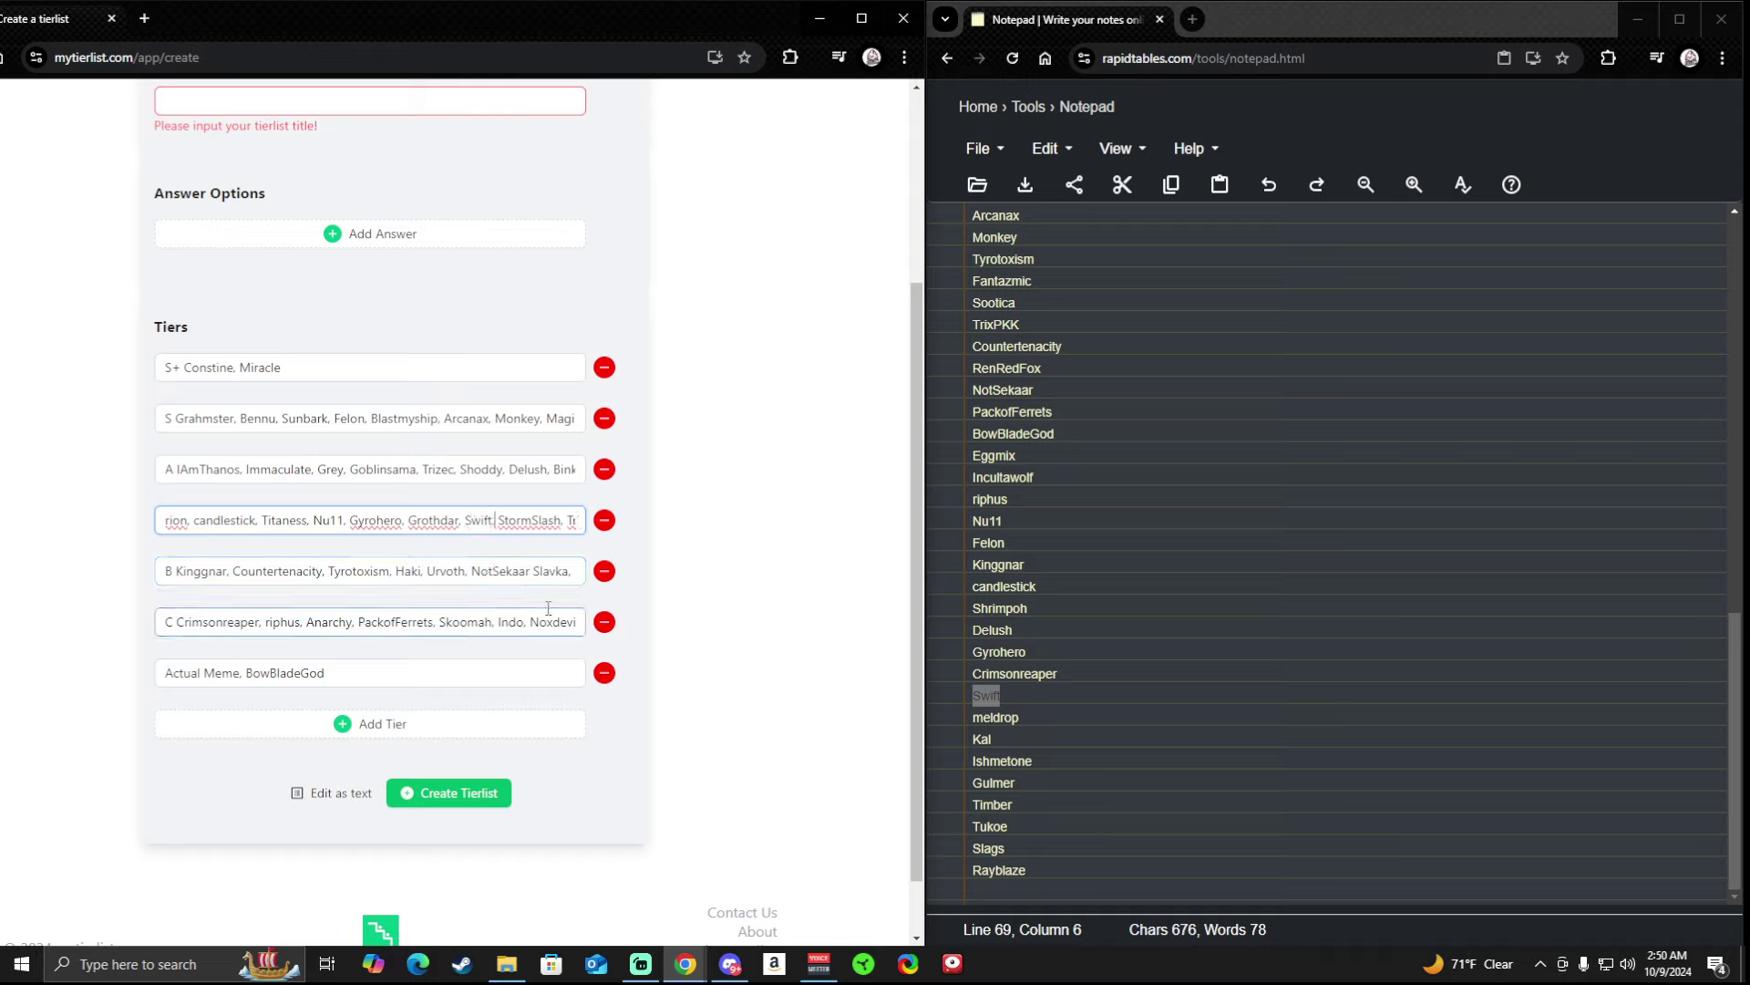
Copy meldrop from the notepad list and insert it between Swift and StormSlash in the B+ tier.
left_click_drag(1039, 719, 937, 723)
key("ctrl+c")
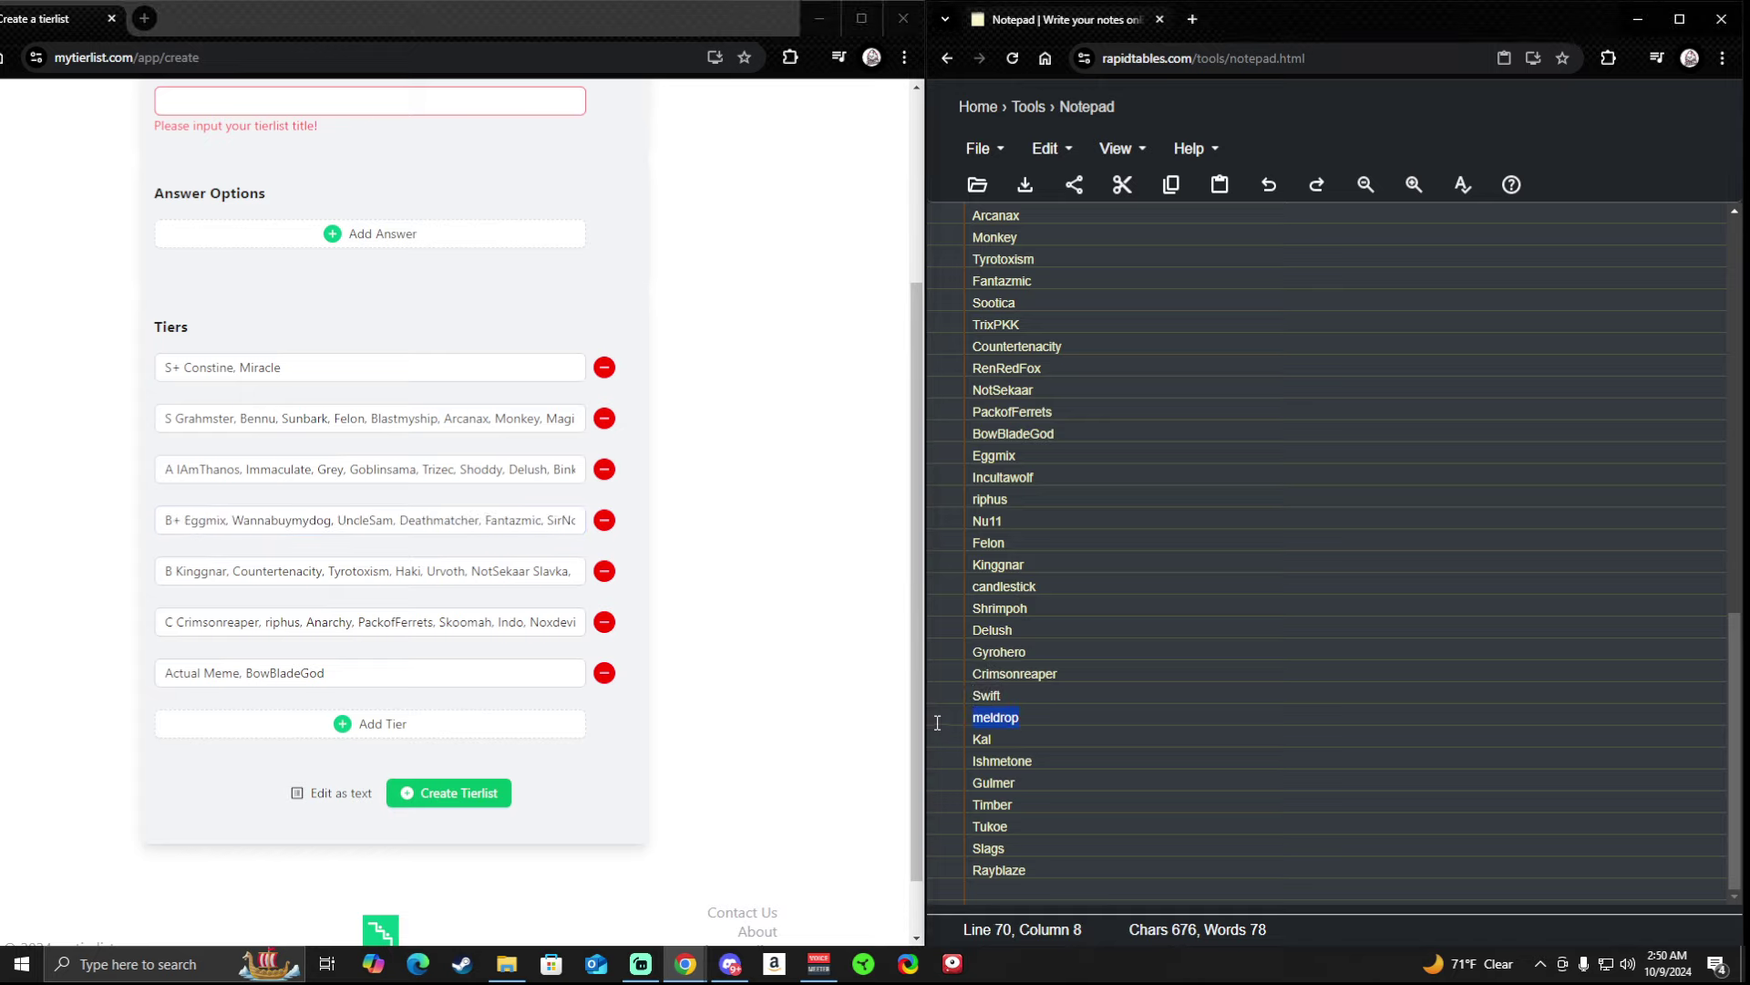
left_click(464, 567)
left_click(517, 519)
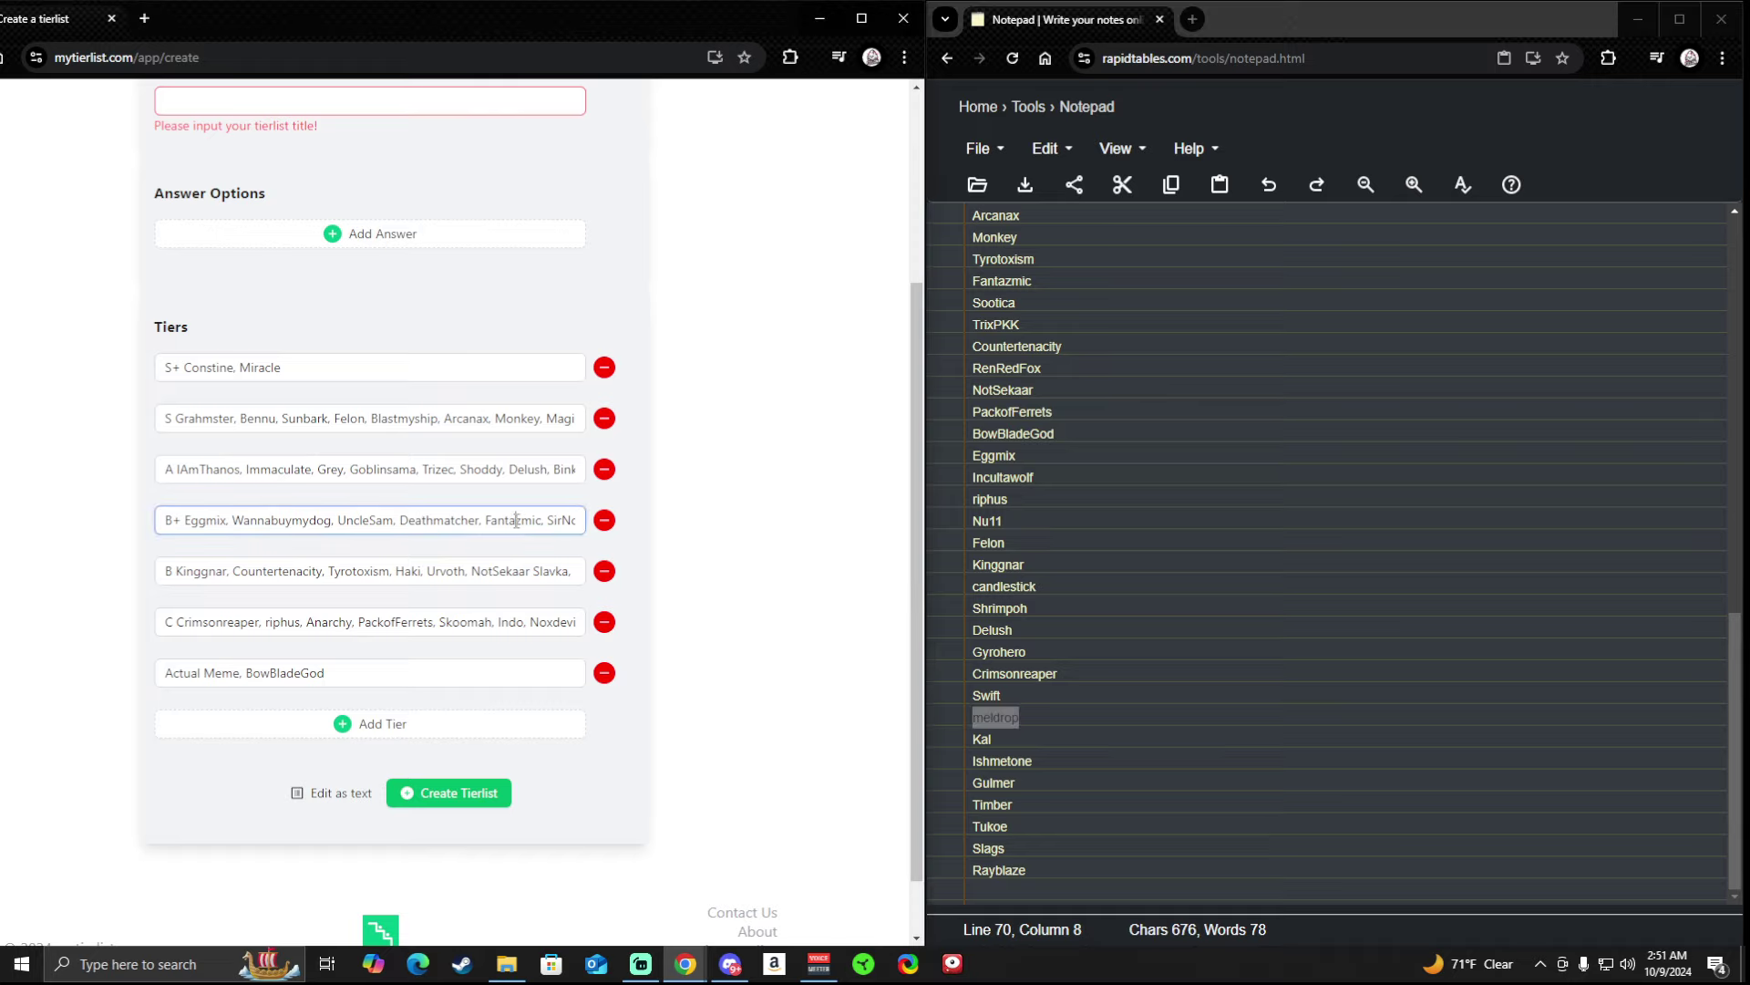
key("Right")
key("Right")
key("Right")
key("Right")
key("Right")
key("Right")
key("Right")
key("Right")
key("Right")
key("Right")
key("Right")
key("Right")
key("Right")
key("Right")
key("Right")
key("Right")
key("Right")
key("Right")
key("Right")
key("Right")
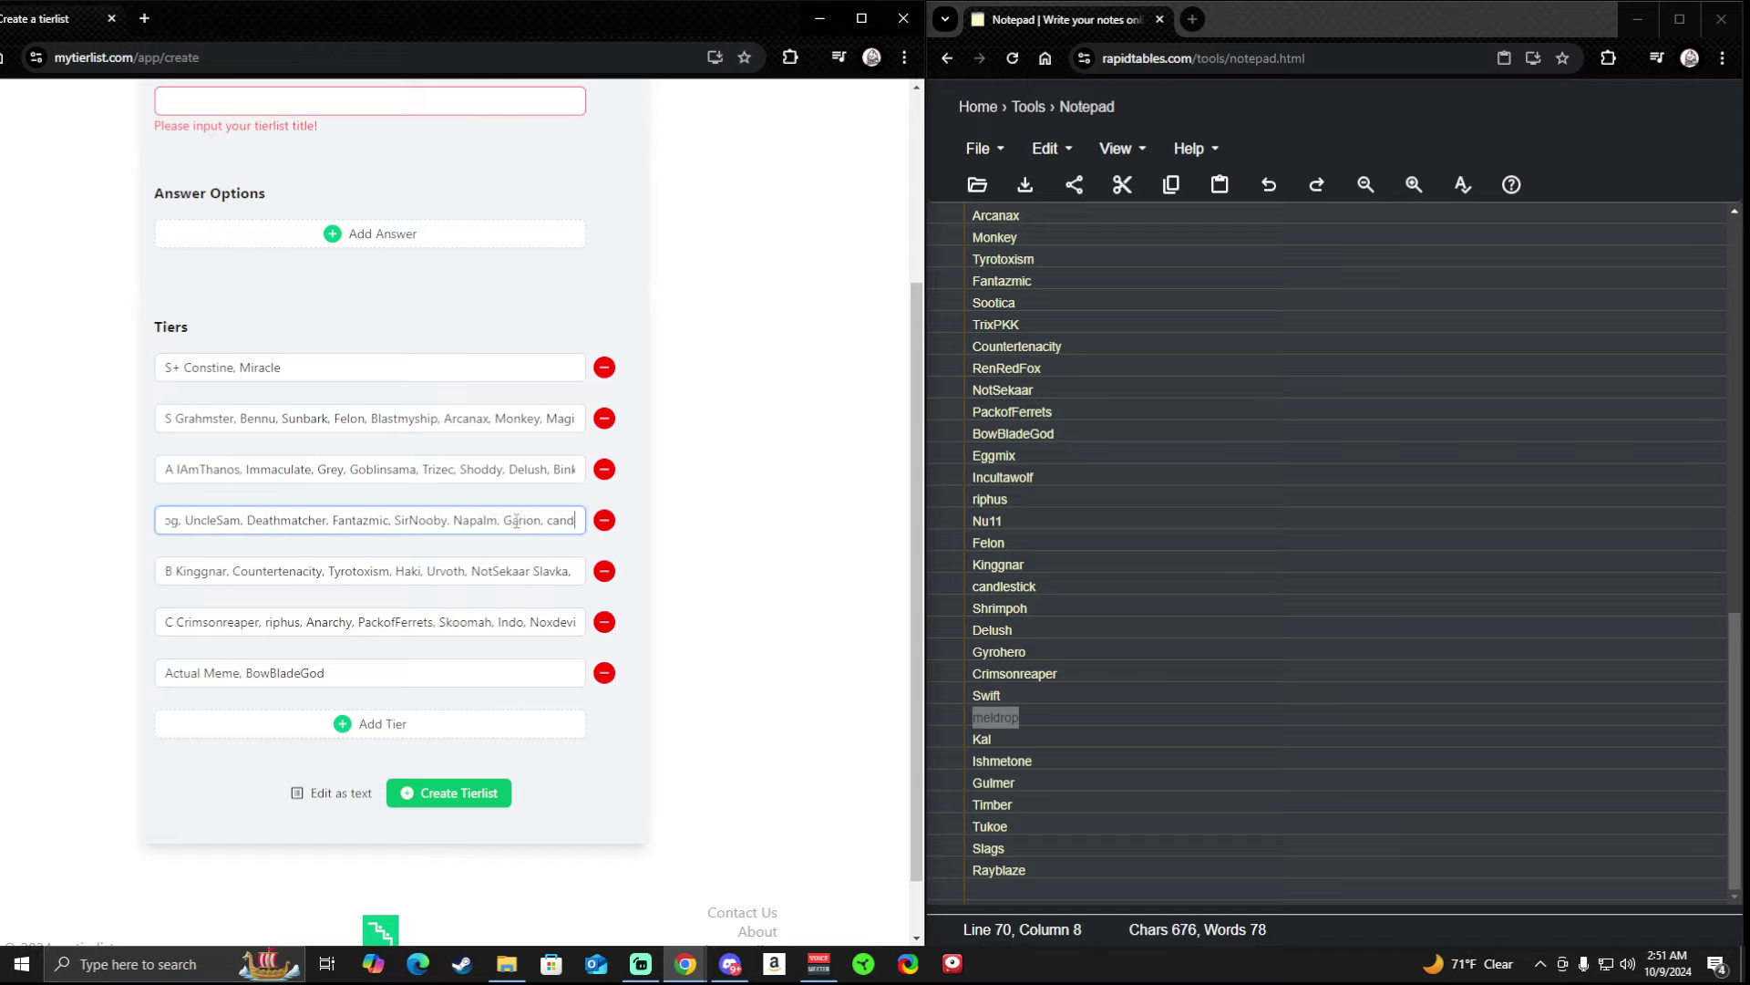
key("Right")
key("Right")
key("Right")
key("Right")
key("Right")
key("Right")
key("Right")
key("Right")
key("Right")
key("Right")
key("Right")
key("Right")
key("Right")
key("Right")
key("Right")
key("Right")
key("Right")
key("Right")
key("Right")
key("Right")
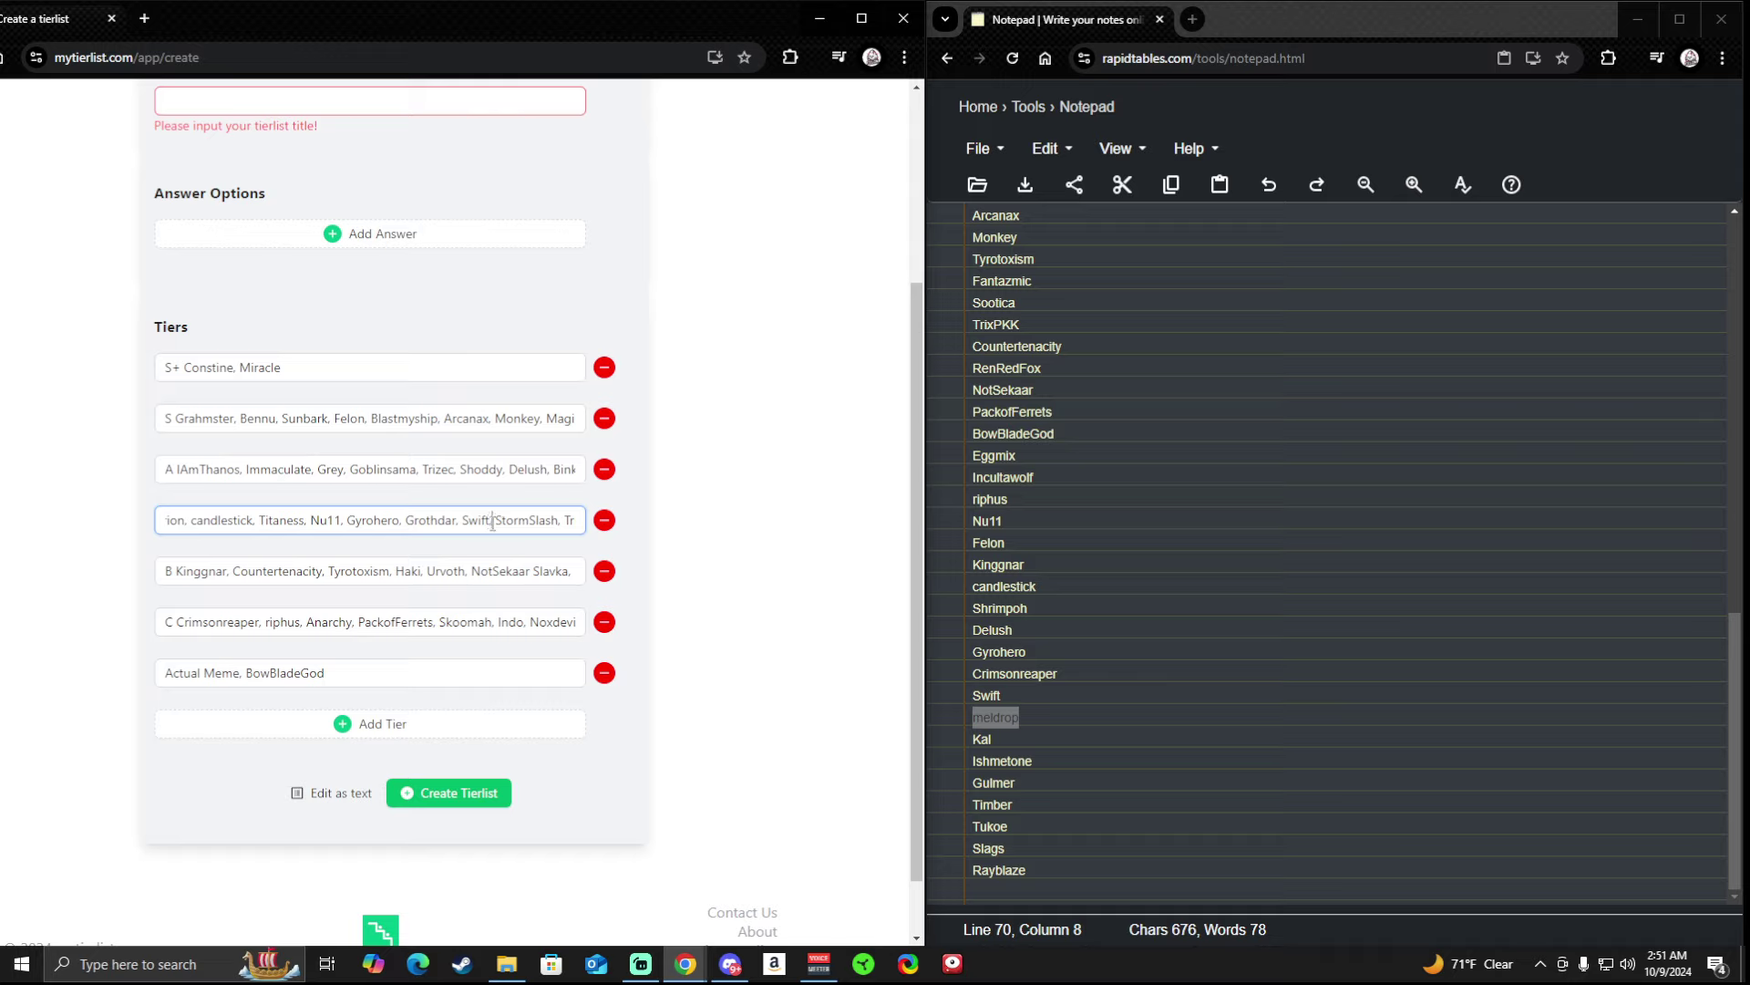
key("ctrl+v")
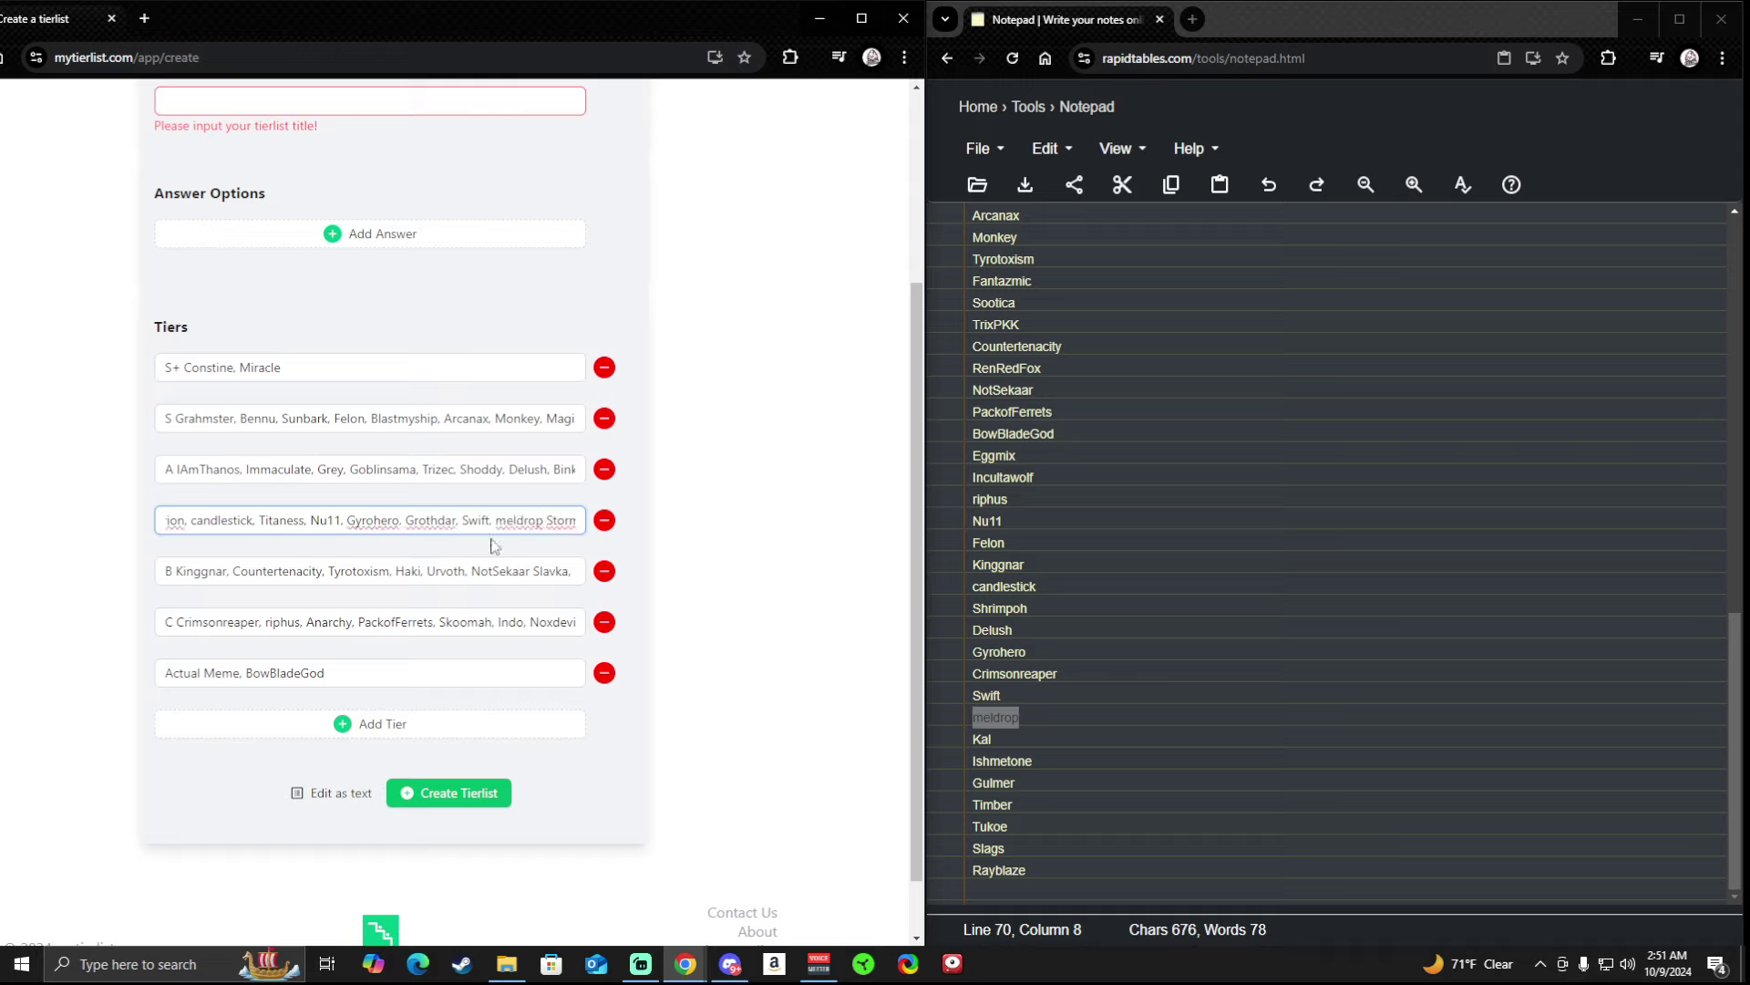
Copy Kal from the notepad list and insert it before Kinggnar at the start of the B tier, followed by a comma.
double_click(993, 740)
left_click(530, 573)
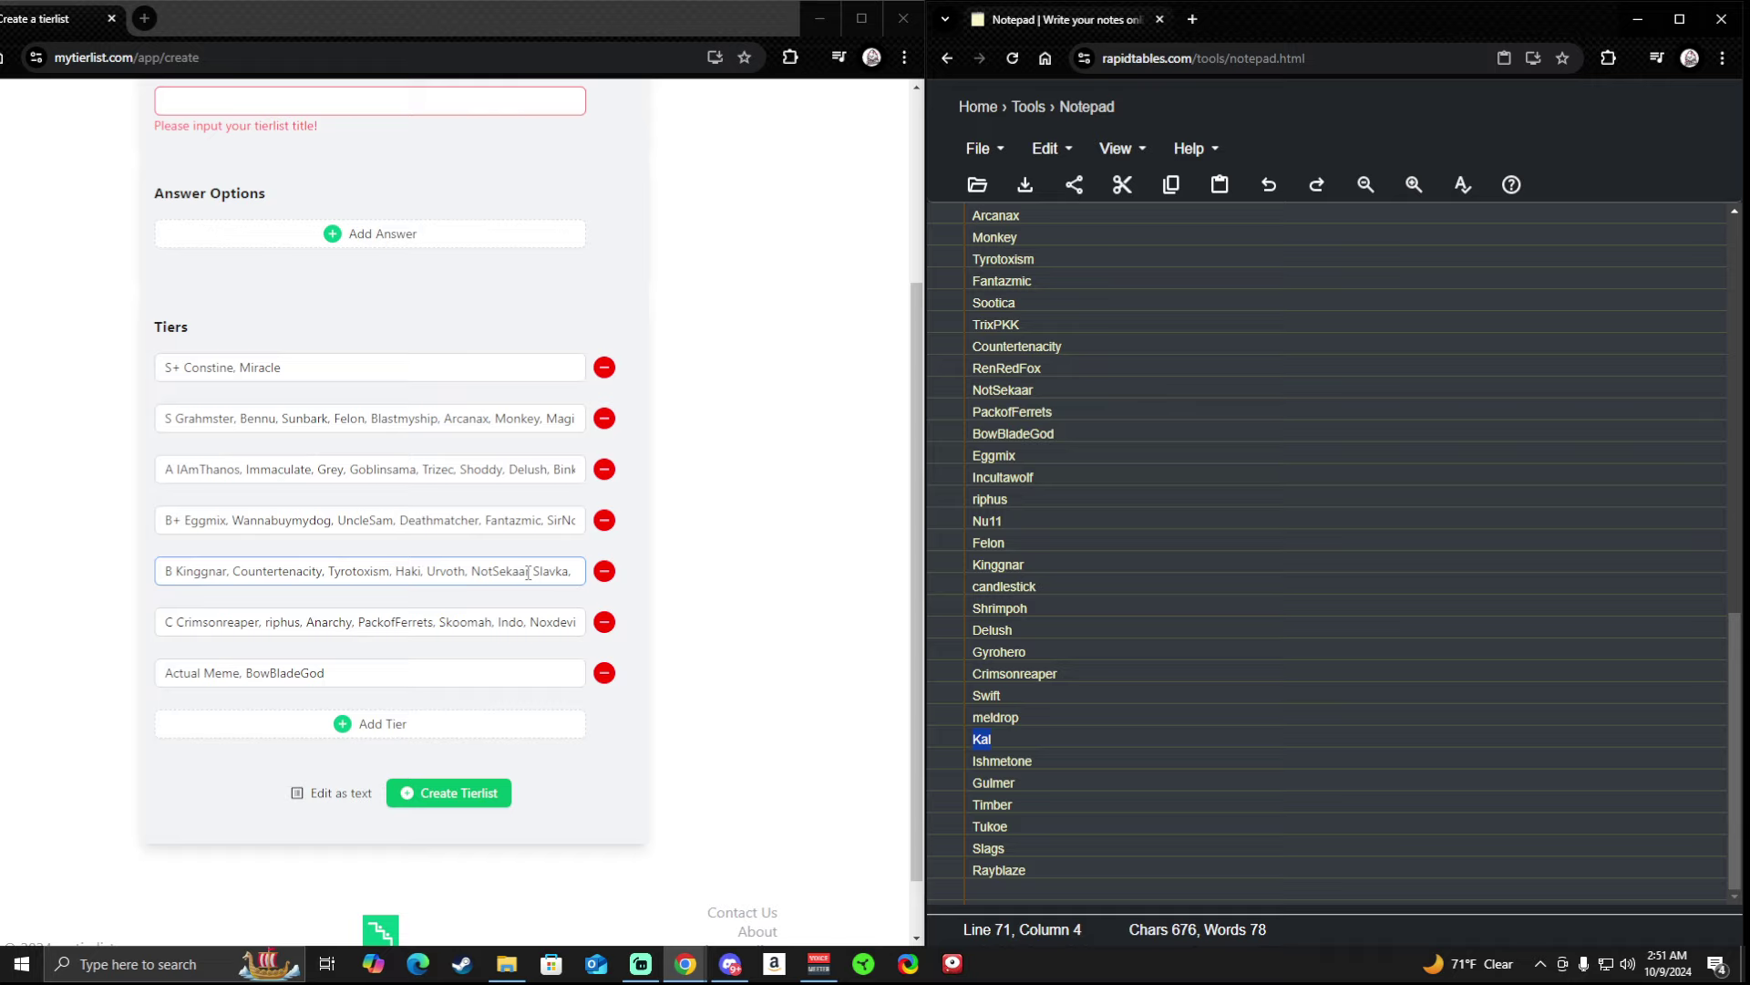
left_click(389, 573)
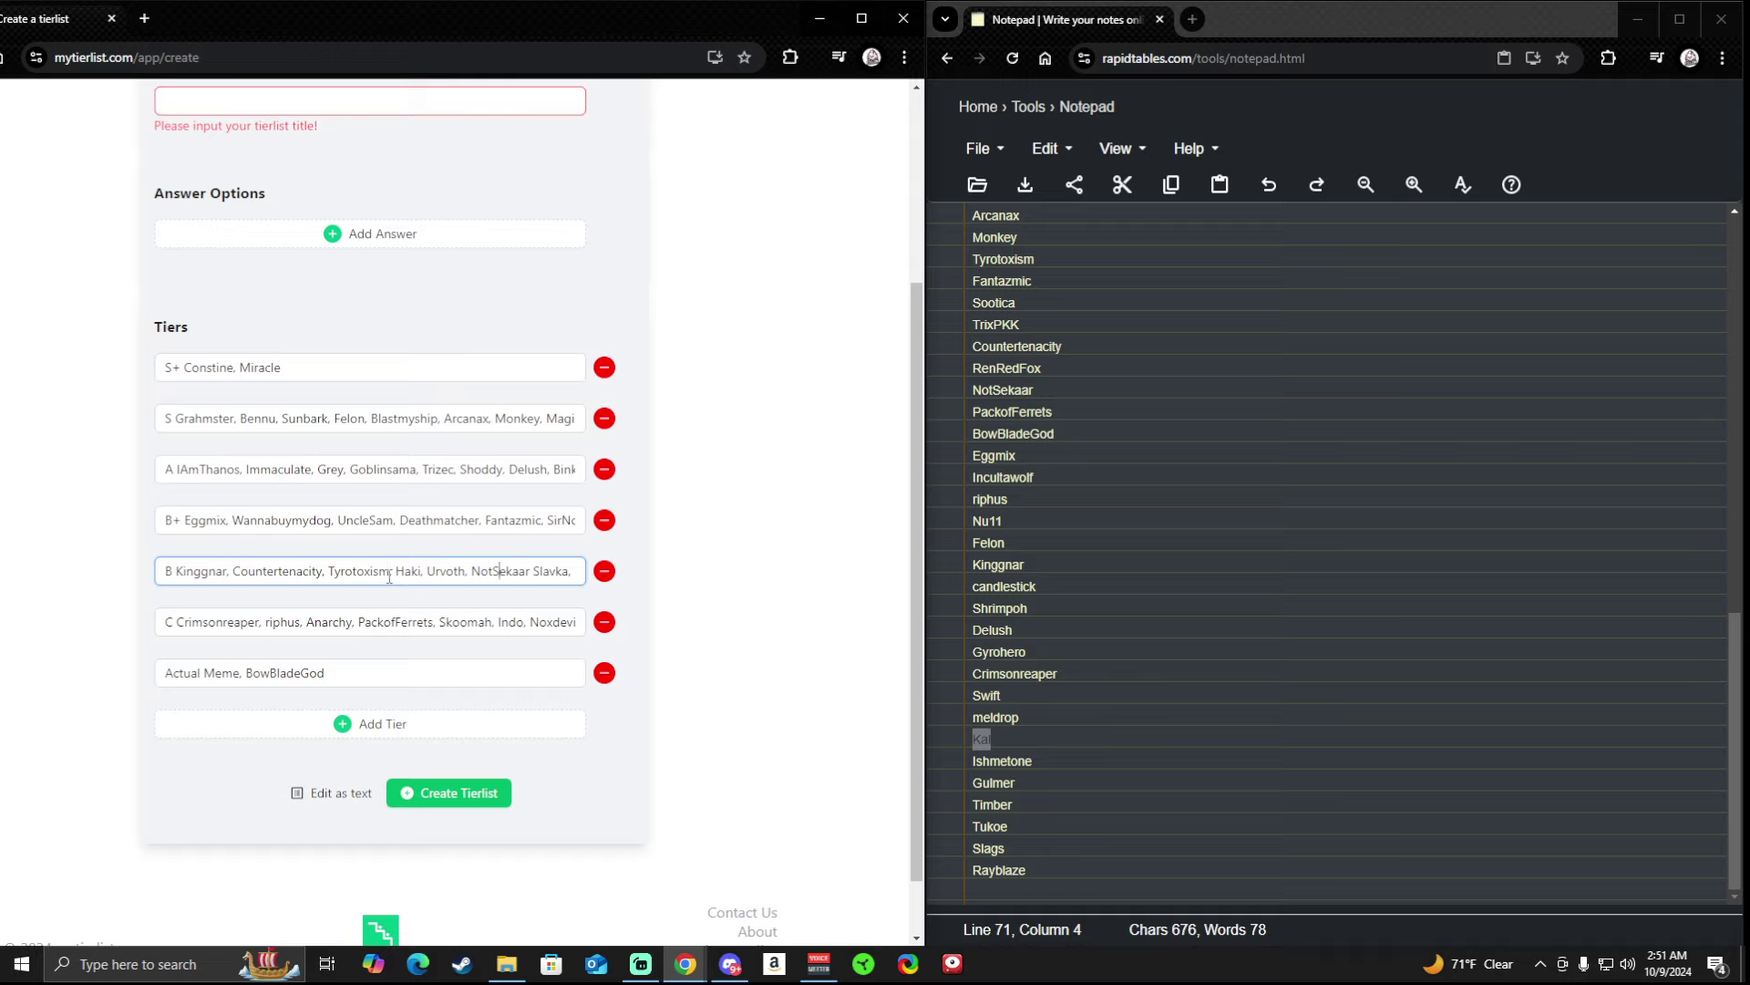
key("End")
type("RenRedFox, MissYousha, StarJumper, Ketsparrow, Rickybas")
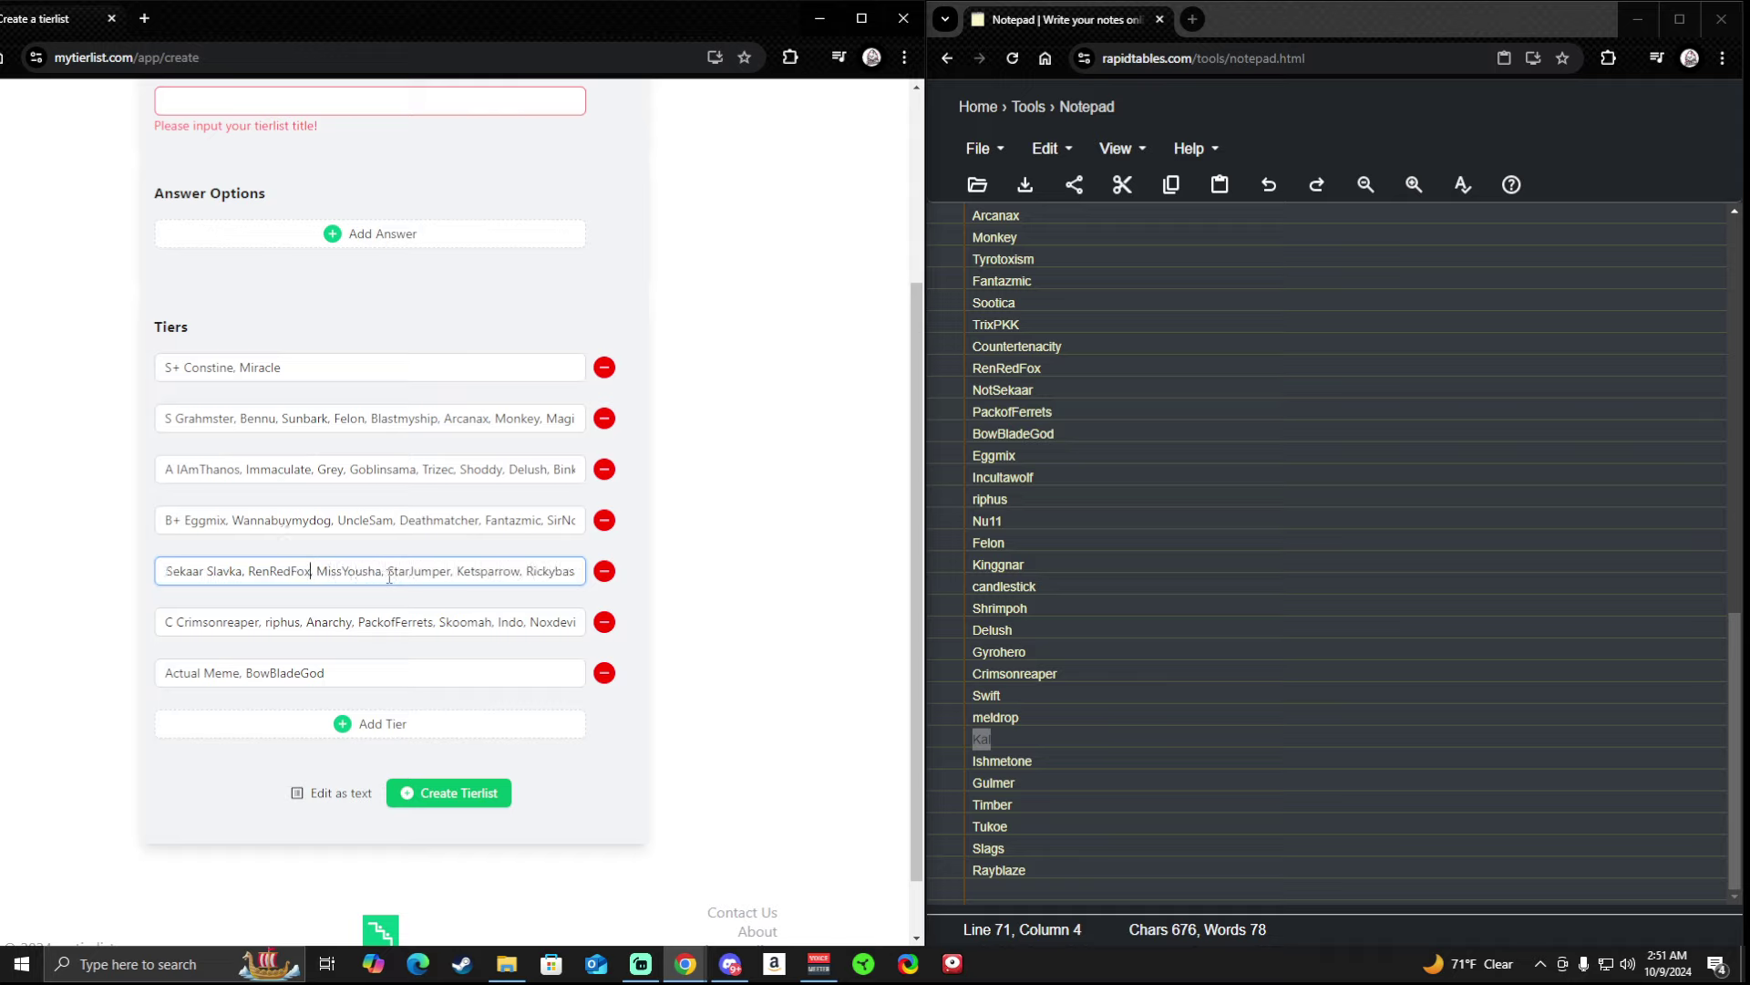
key("Left")
key("Left")
key("Left")
key("Left")
key("Left")
key("Left")
key("Left")
key("Left")
key("Left")
key("Left")
key("Left")
key("Left")
key("Left")
key("Left")
key("Left")
key("Left")
key("Left")
key("Left")
key("Left")
key("Left")
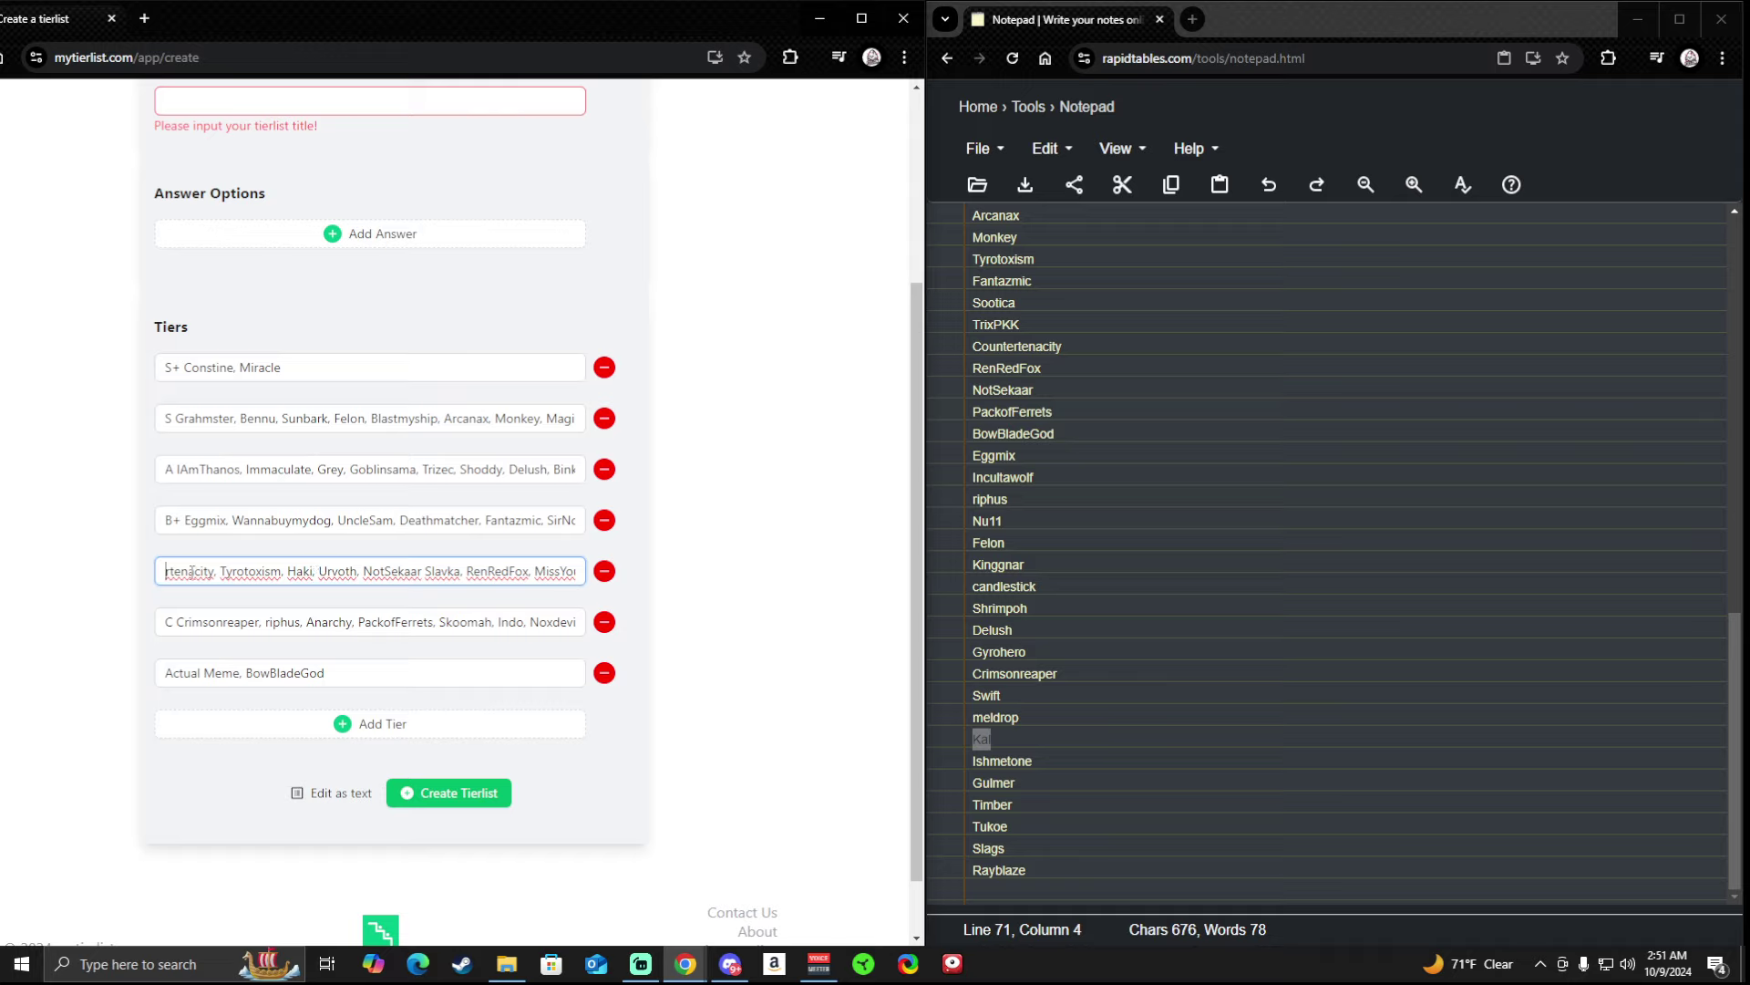
key("Left")
key("Left")
key("Left")
key("Left")
key("Left")
key("Left")
key("Left")
key("Left")
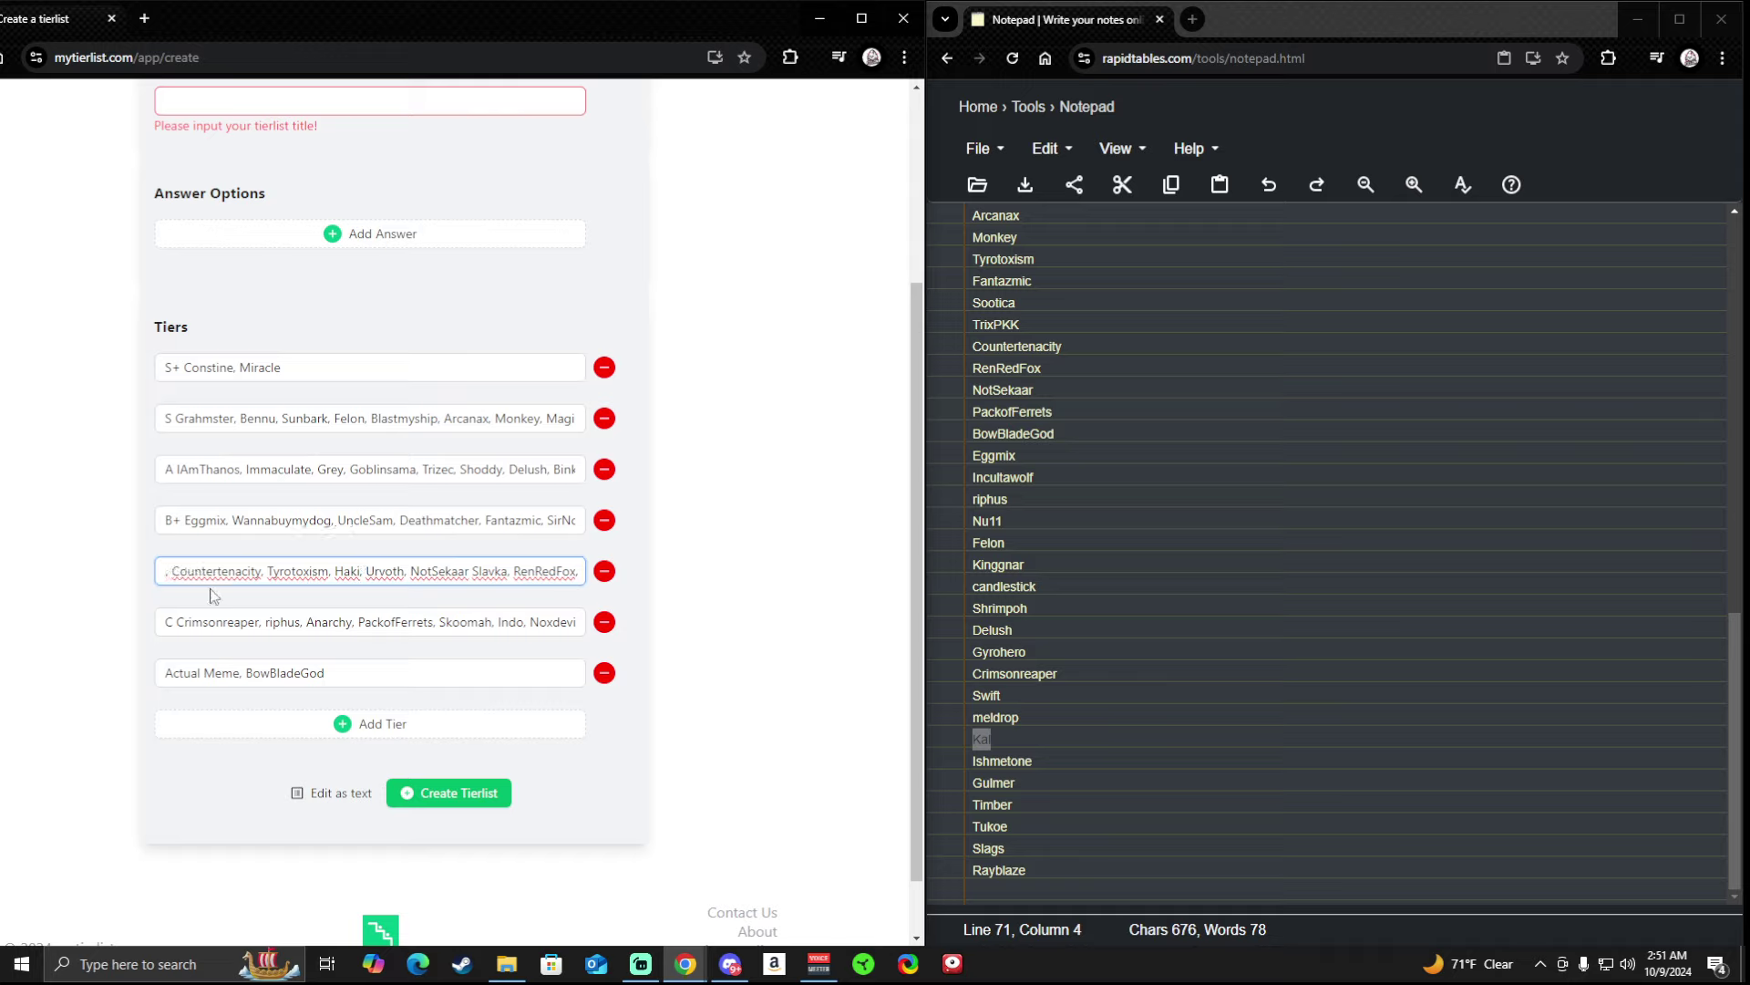
key("Left")
key("Left")
key("Left")
key("Left")
key("Left")
key("Left")
key("Left")
key("Left")
key("Left")
key("Left")
key("Left")
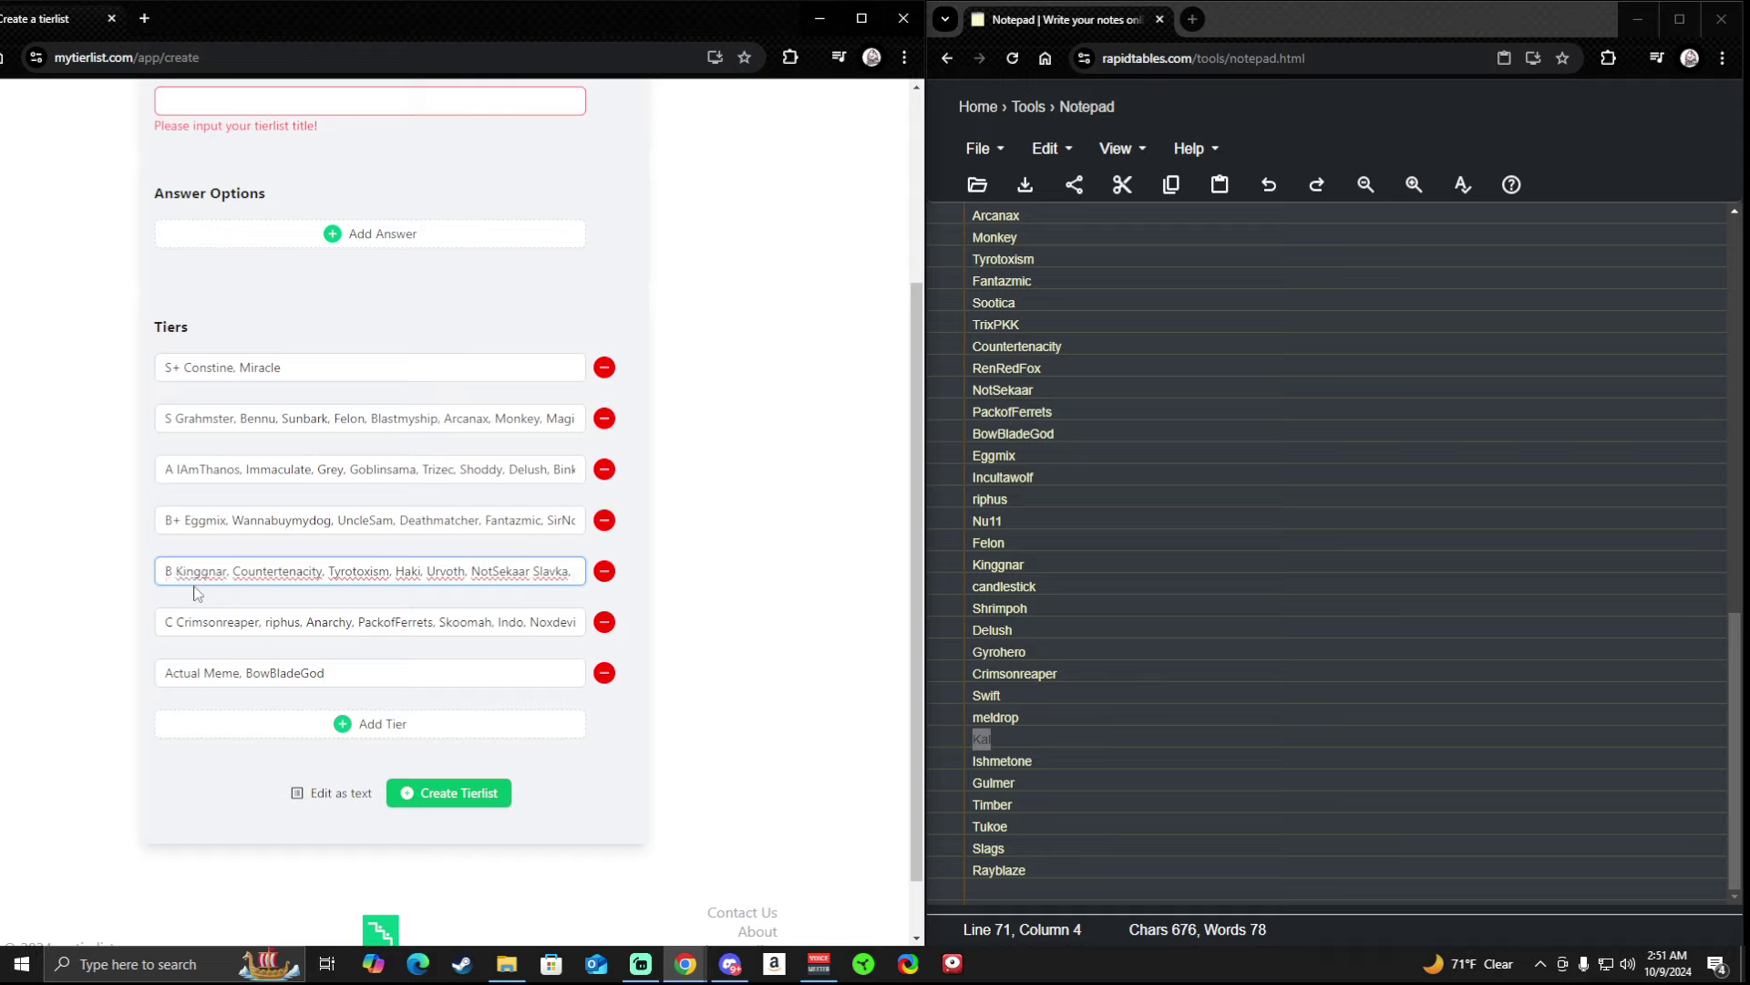
key("Right")
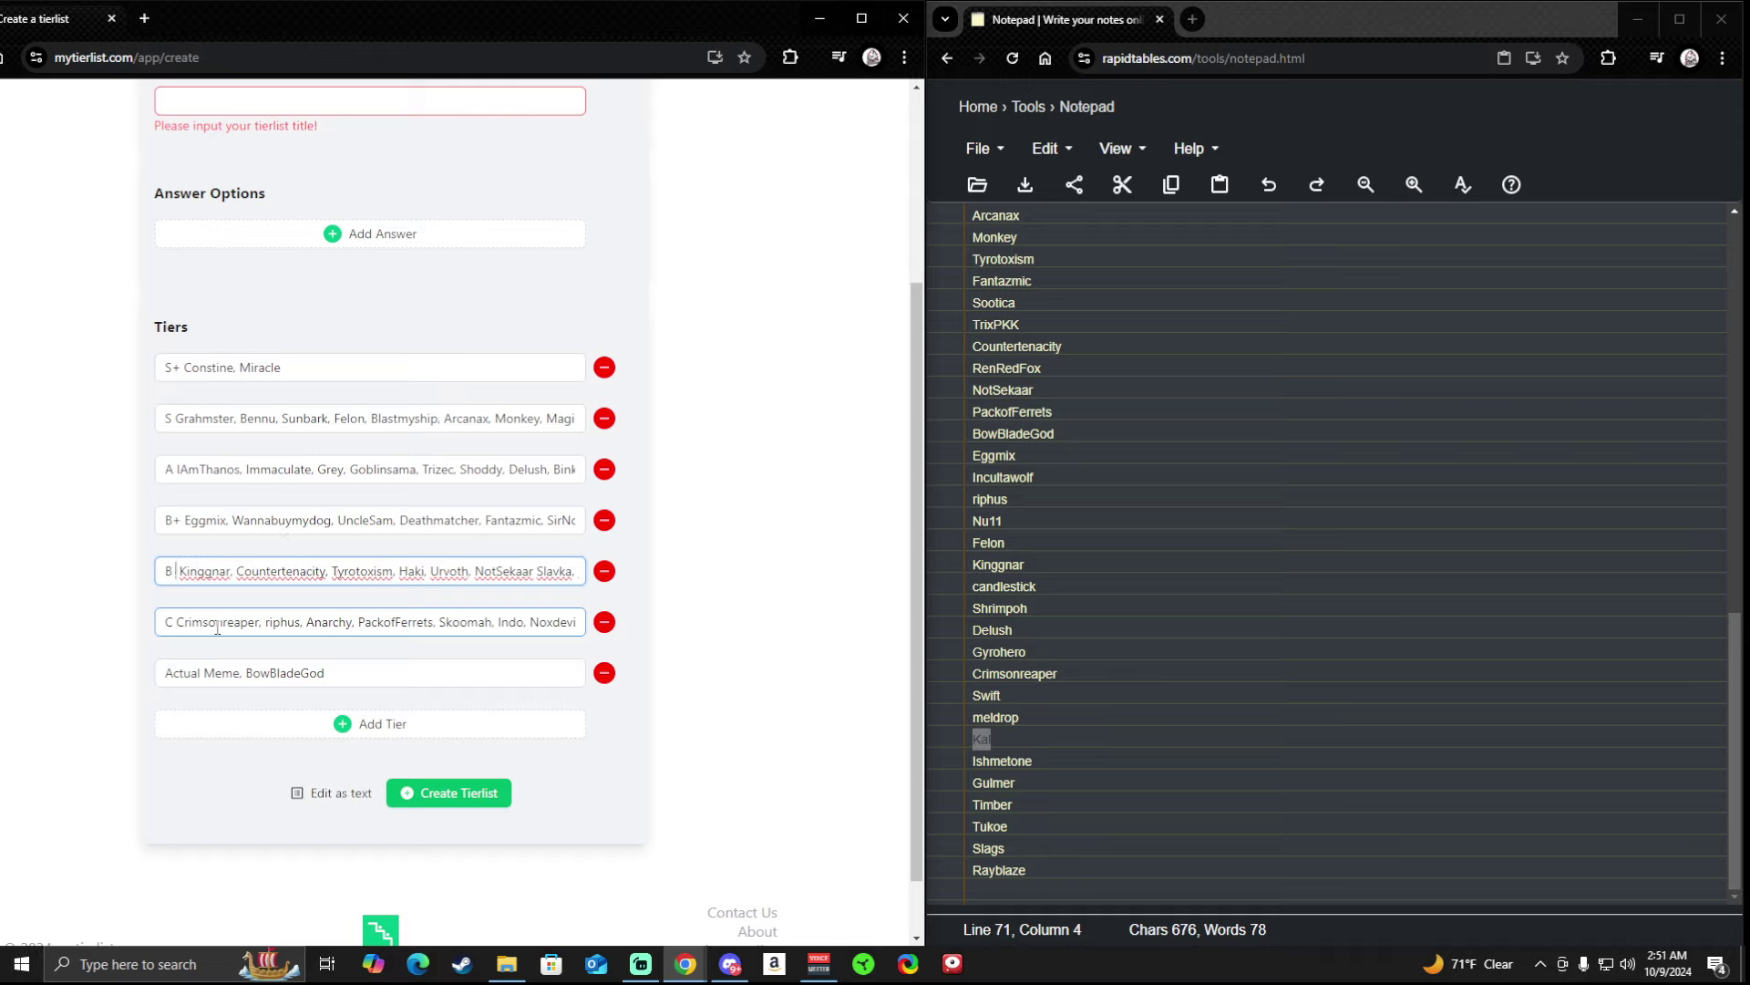
type("Kal")
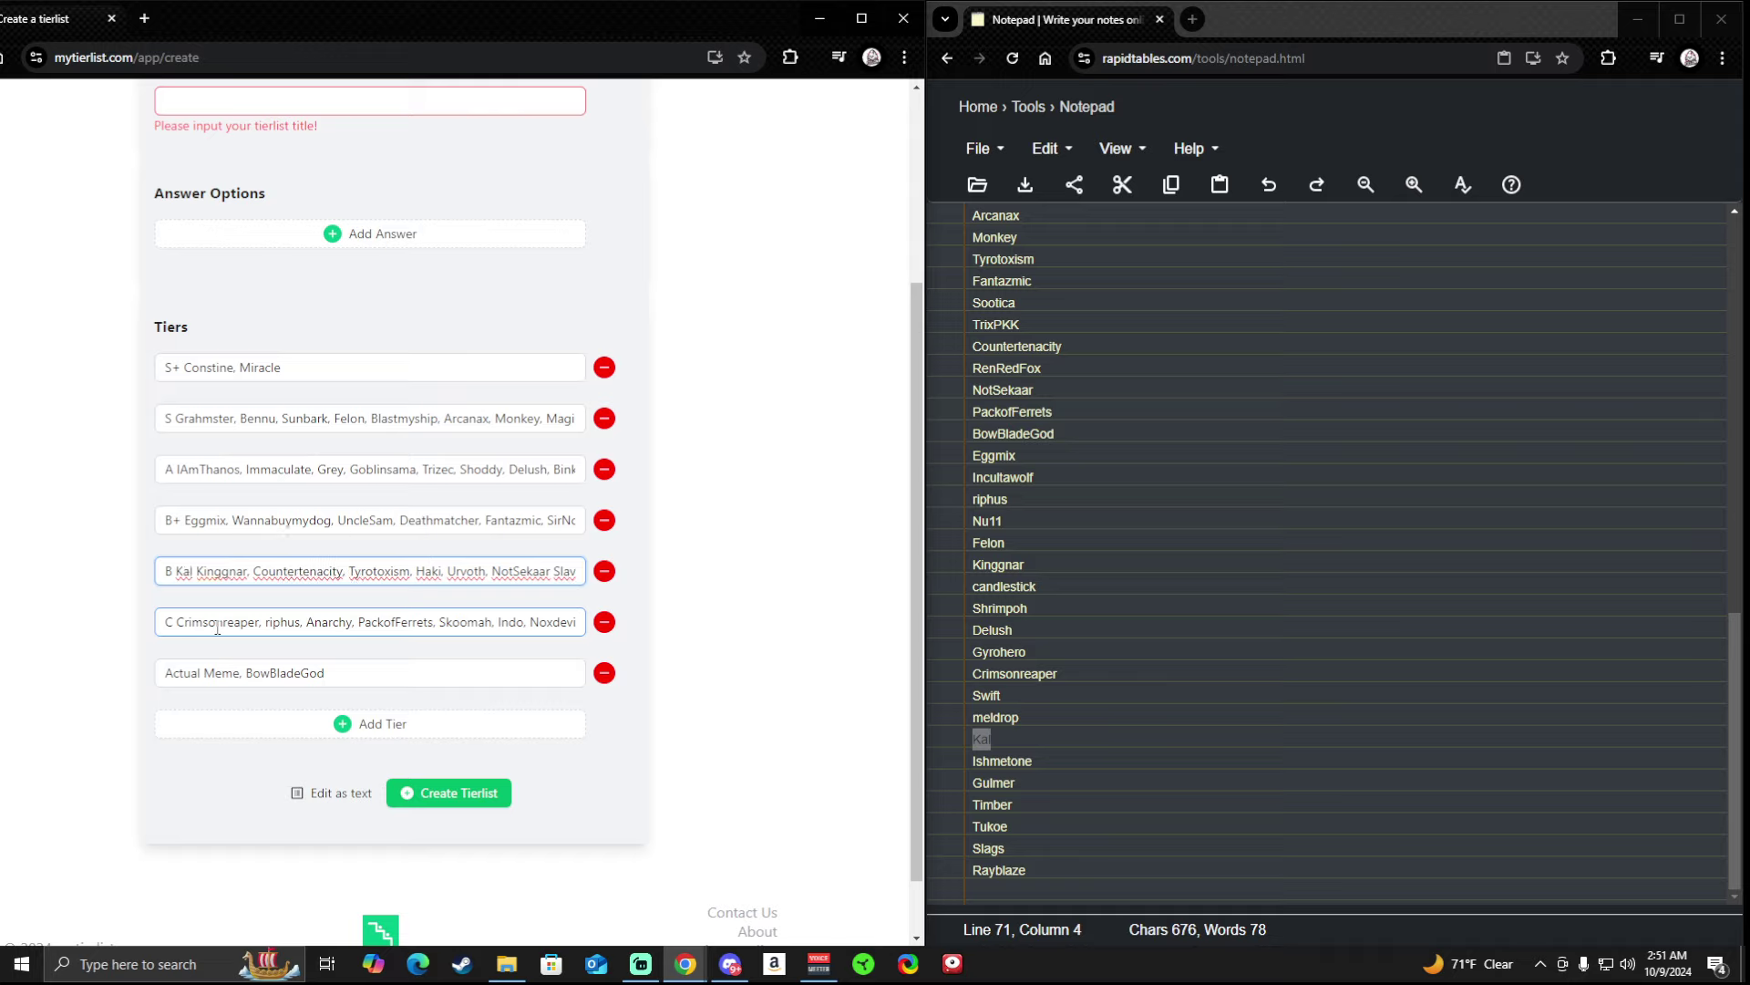
type(",")
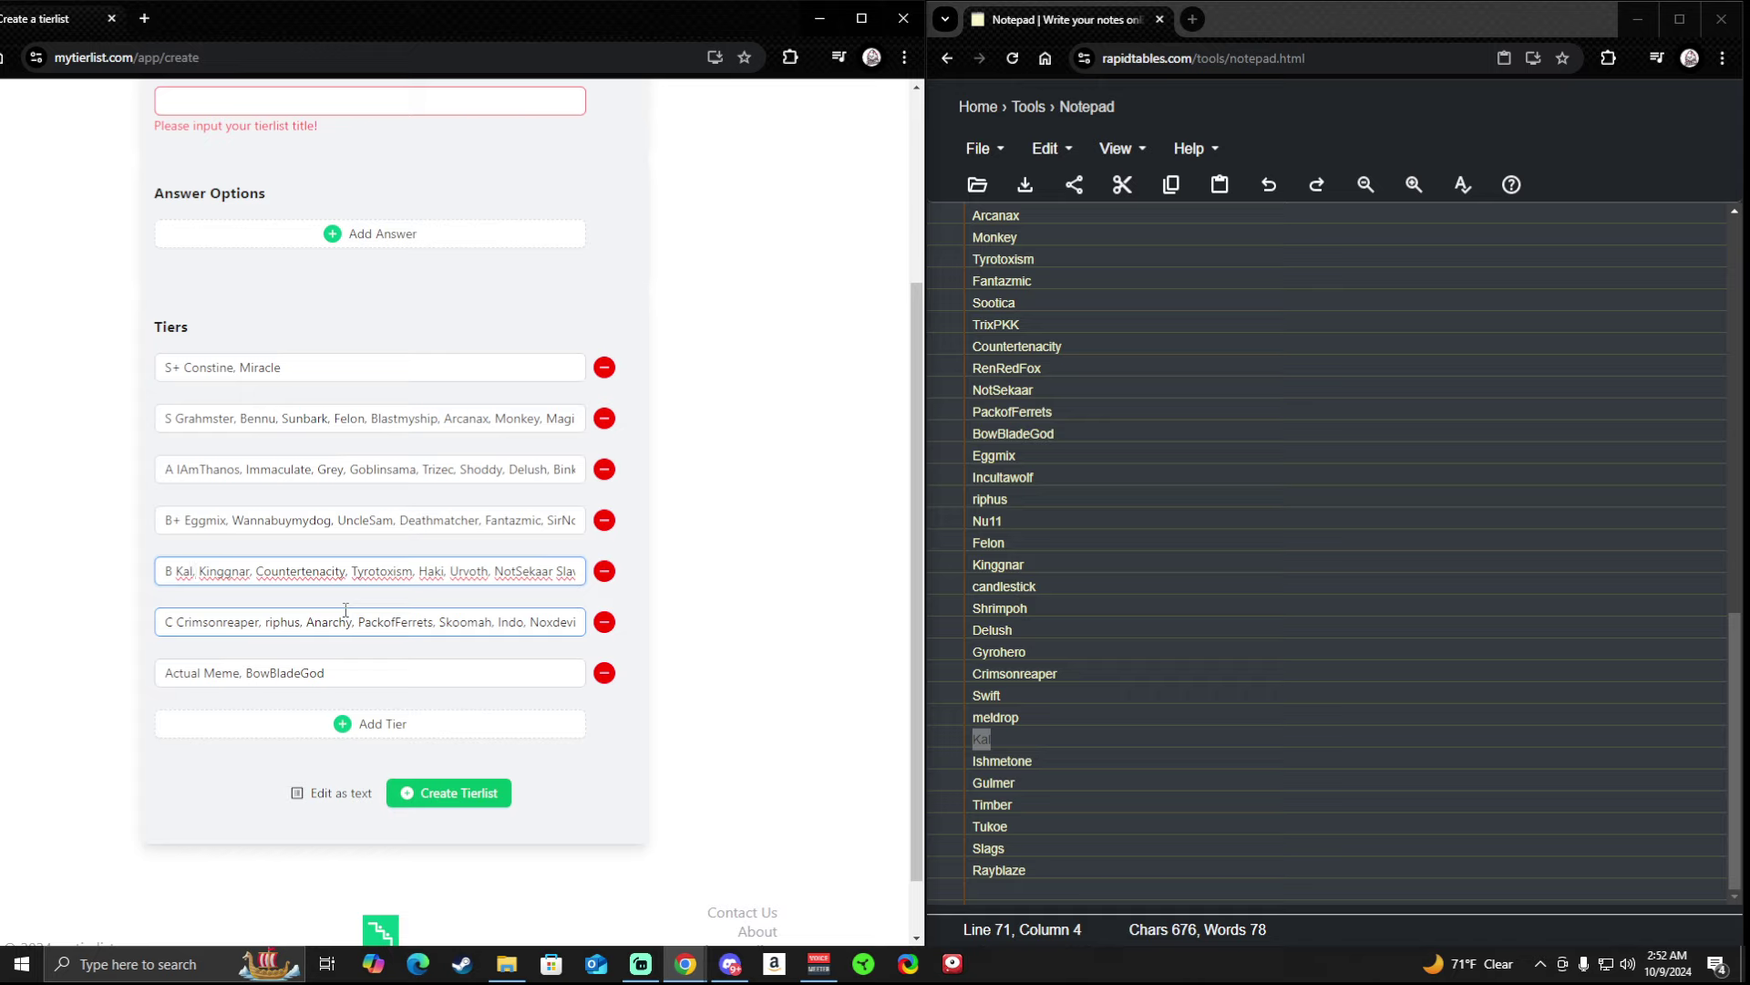
Copy Ishmetone from the notepad list and insert it between Kal and Kinggnar in the B tier, followed by a comma.
left_click_drag(1039, 763, 934, 766)
key("ctrl+c")
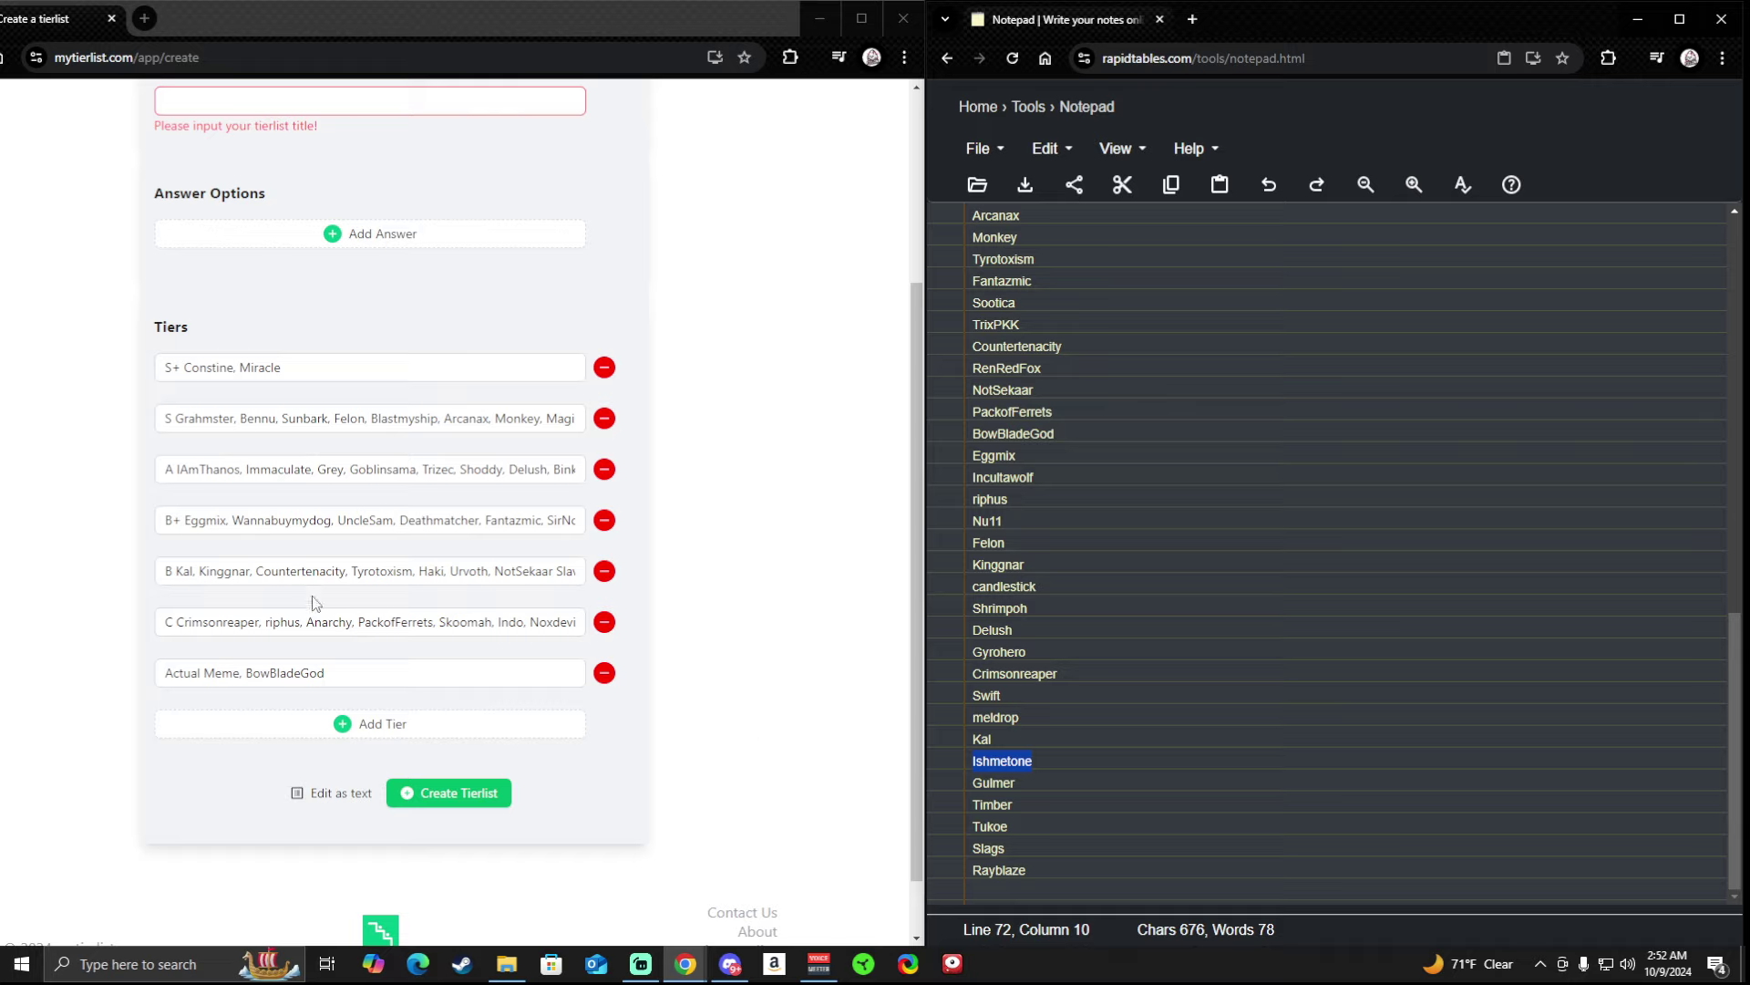
left_click(196, 572)
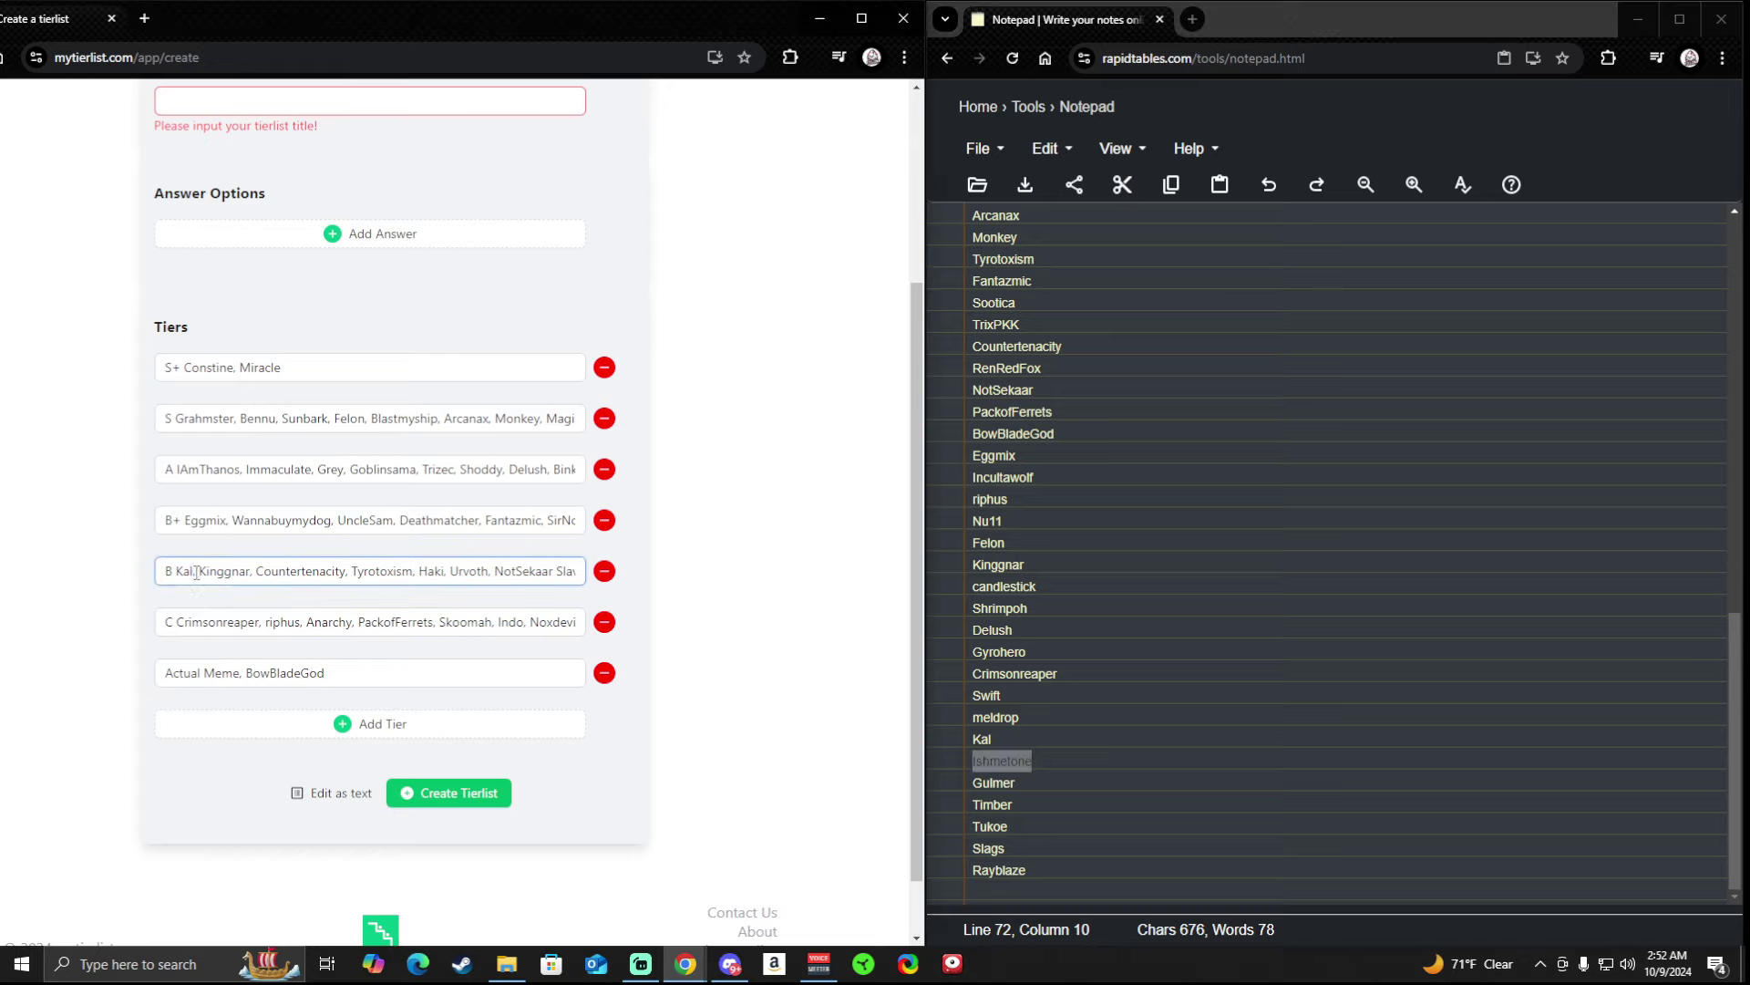
key("ctrl+v")
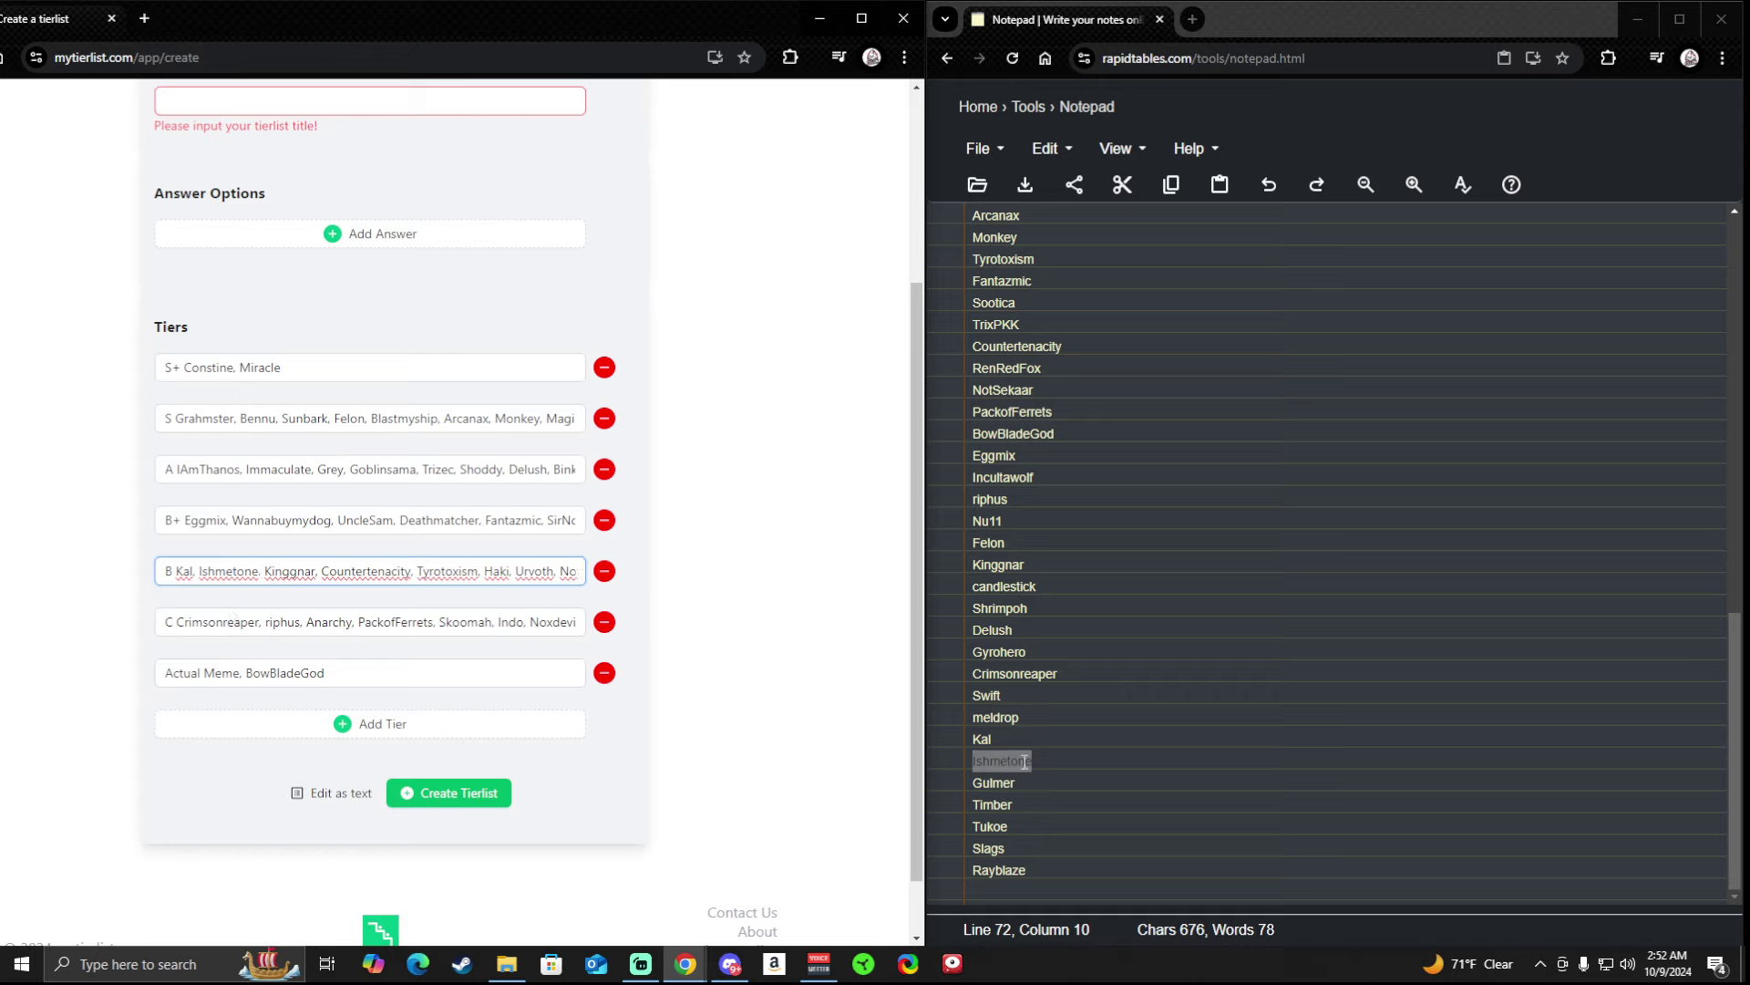
Copy Gulmer from the notepad list and insert it between Arcanax and Monkey in the S tier, followed by a comma.
double_click(1007, 782)
key("ctrl+c")
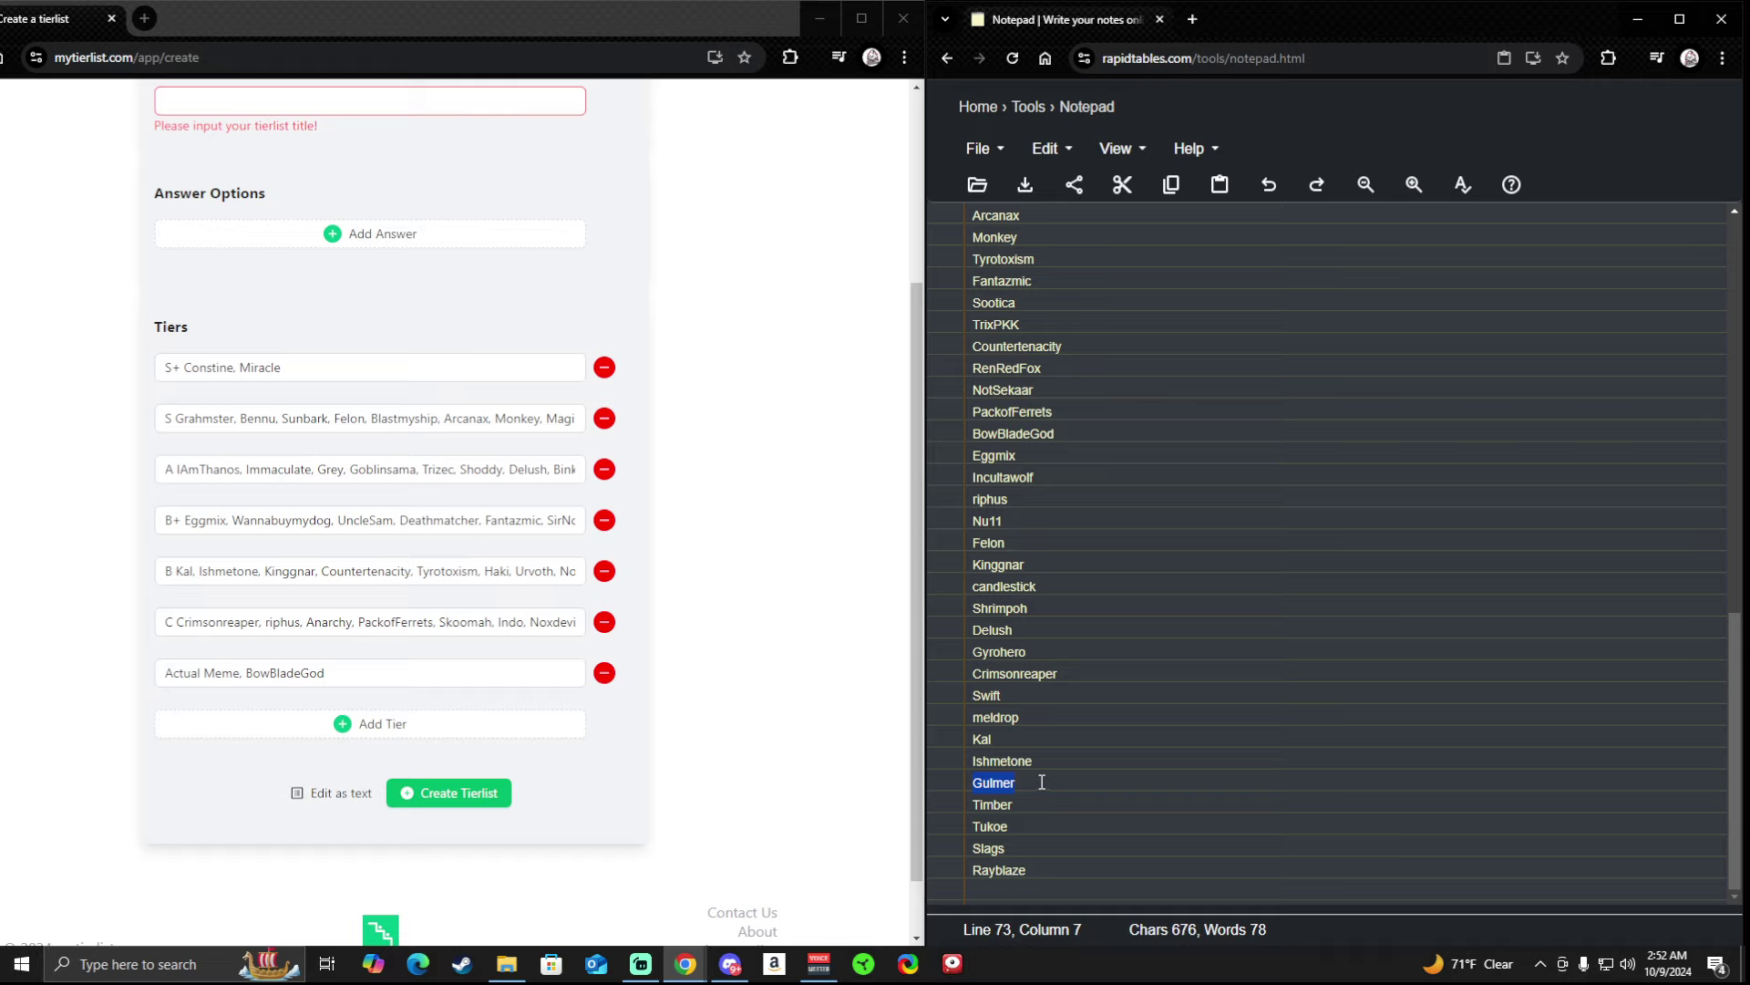
left_click(417, 469)
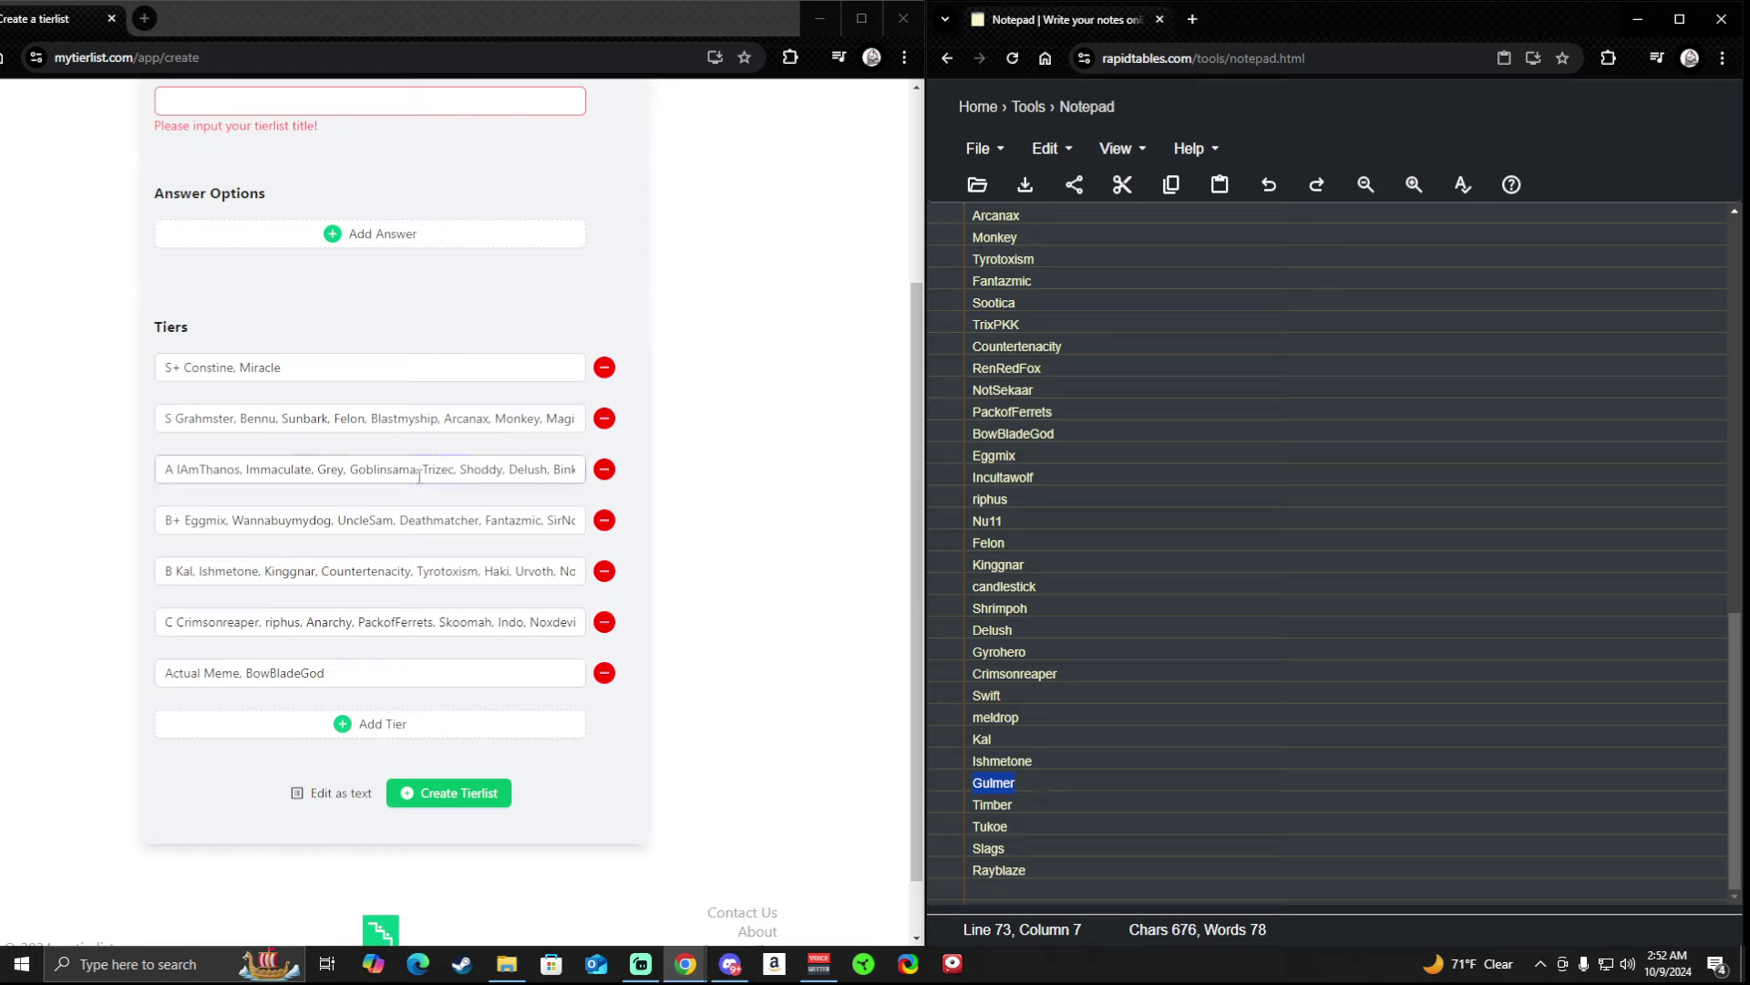
left_click(367, 514)
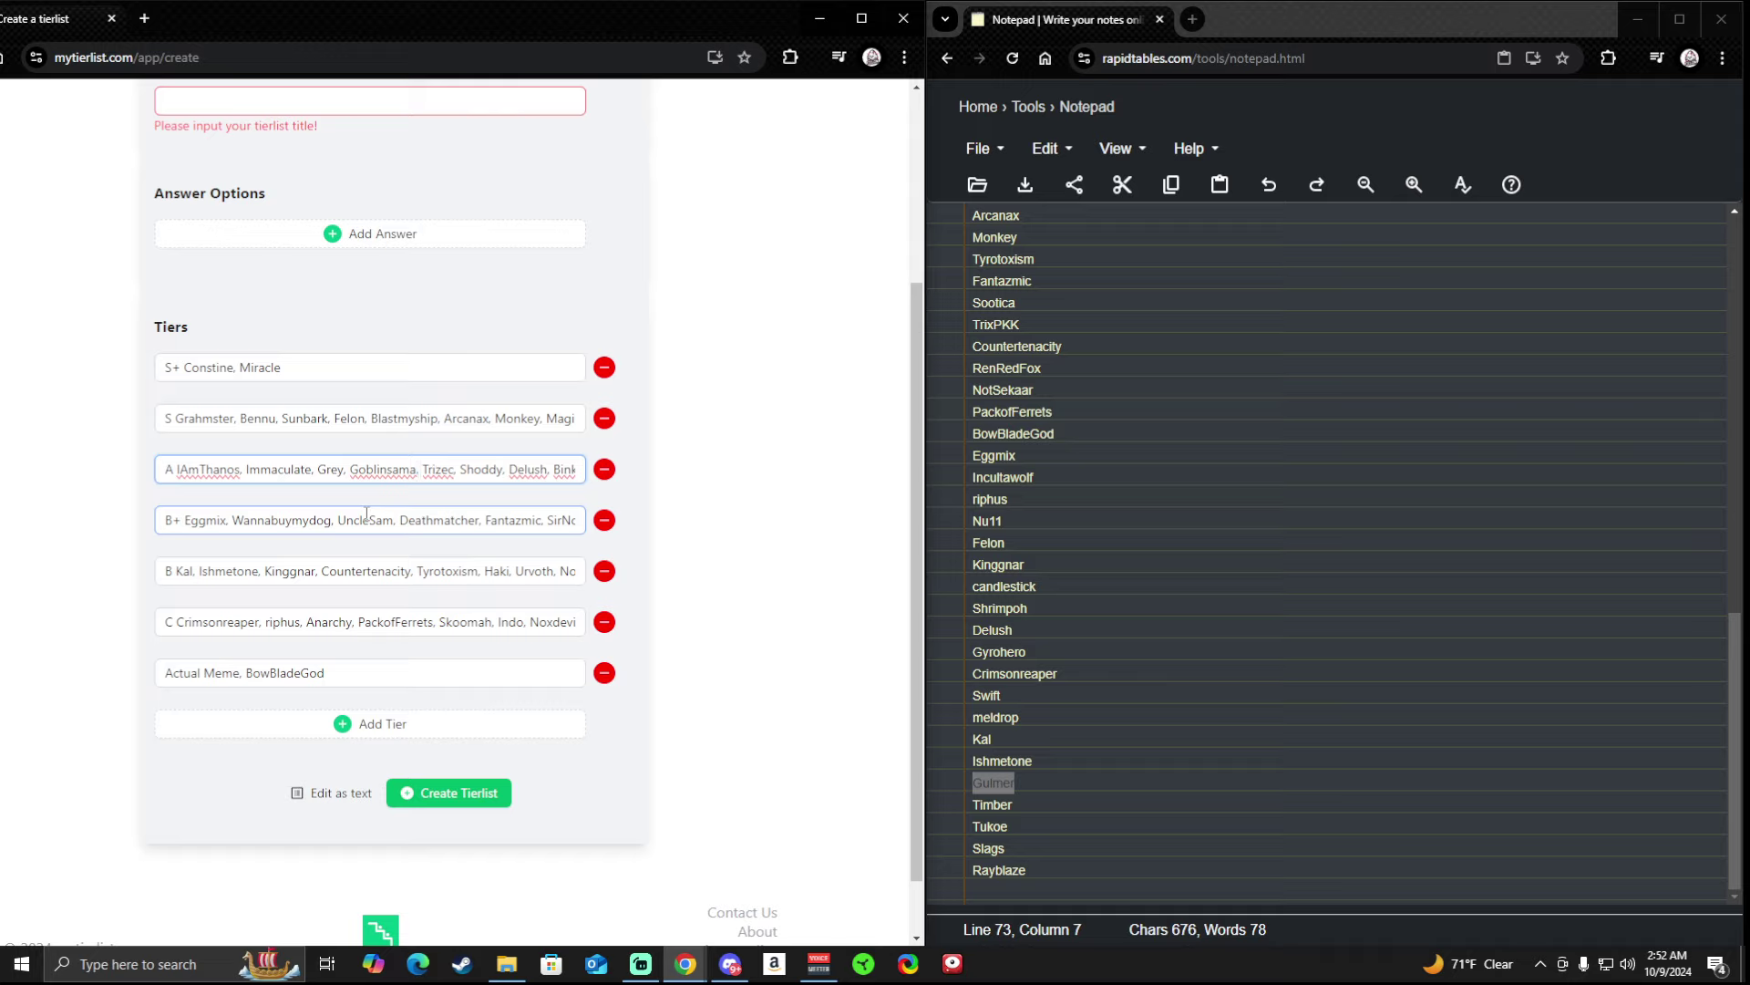
left_click(368, 418)
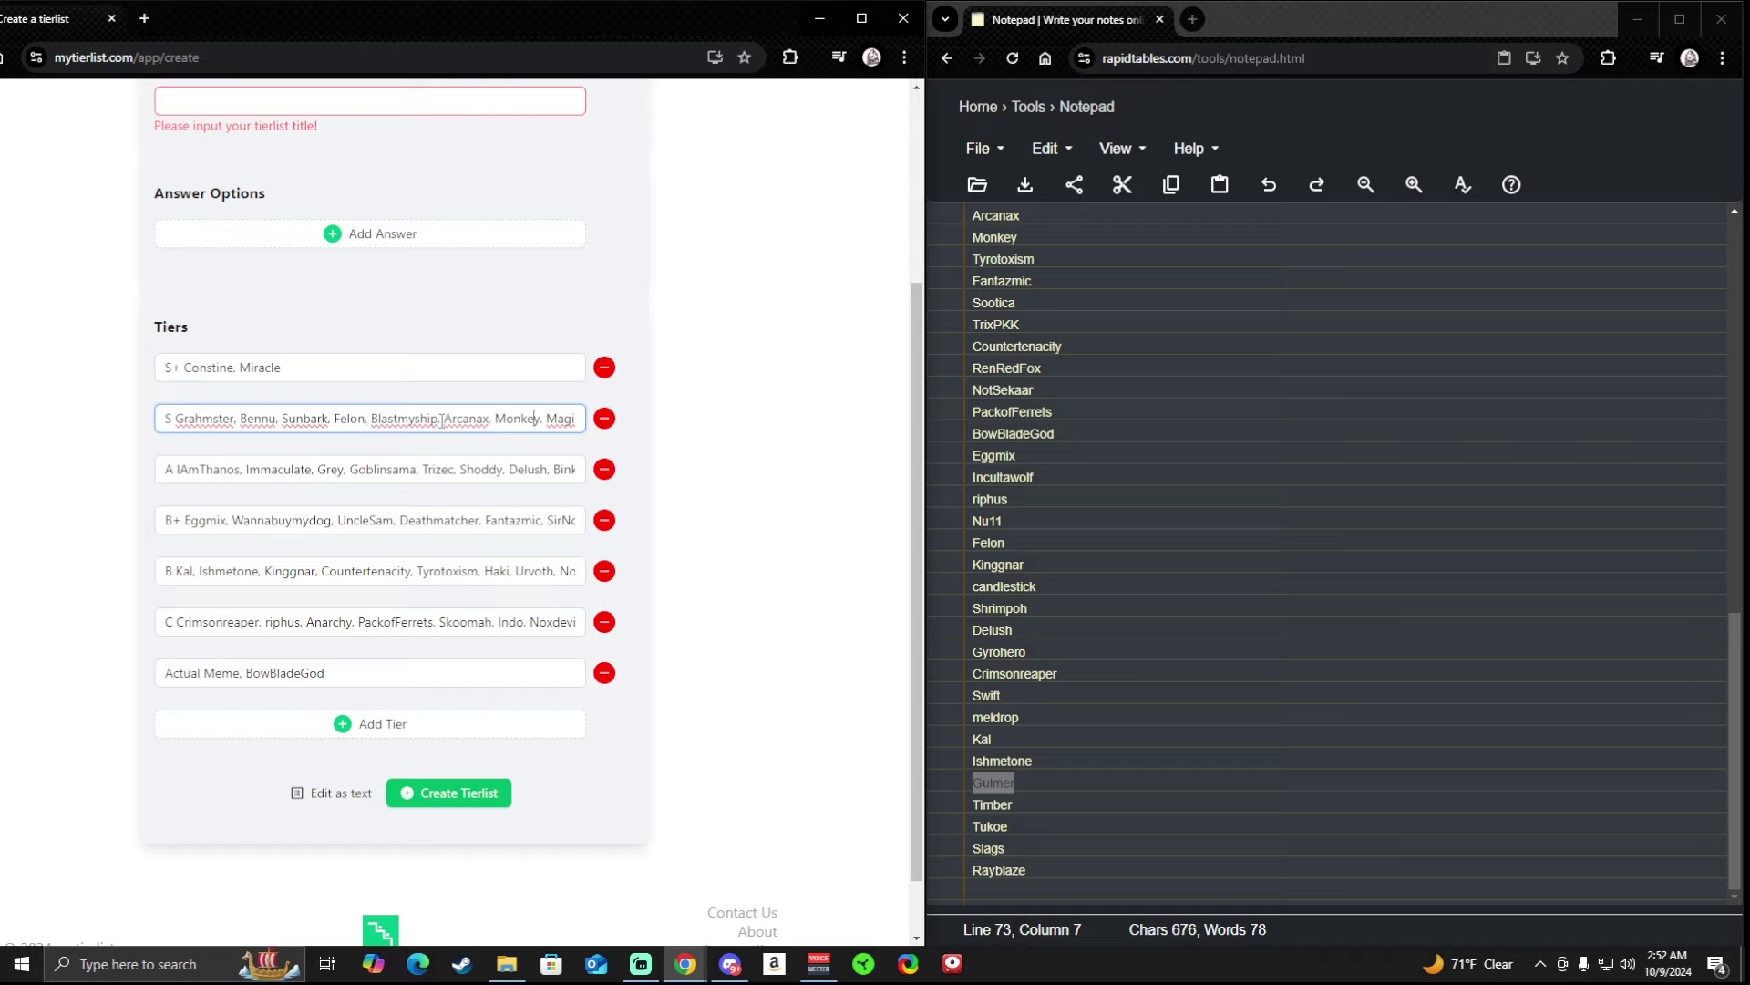
type("ic")
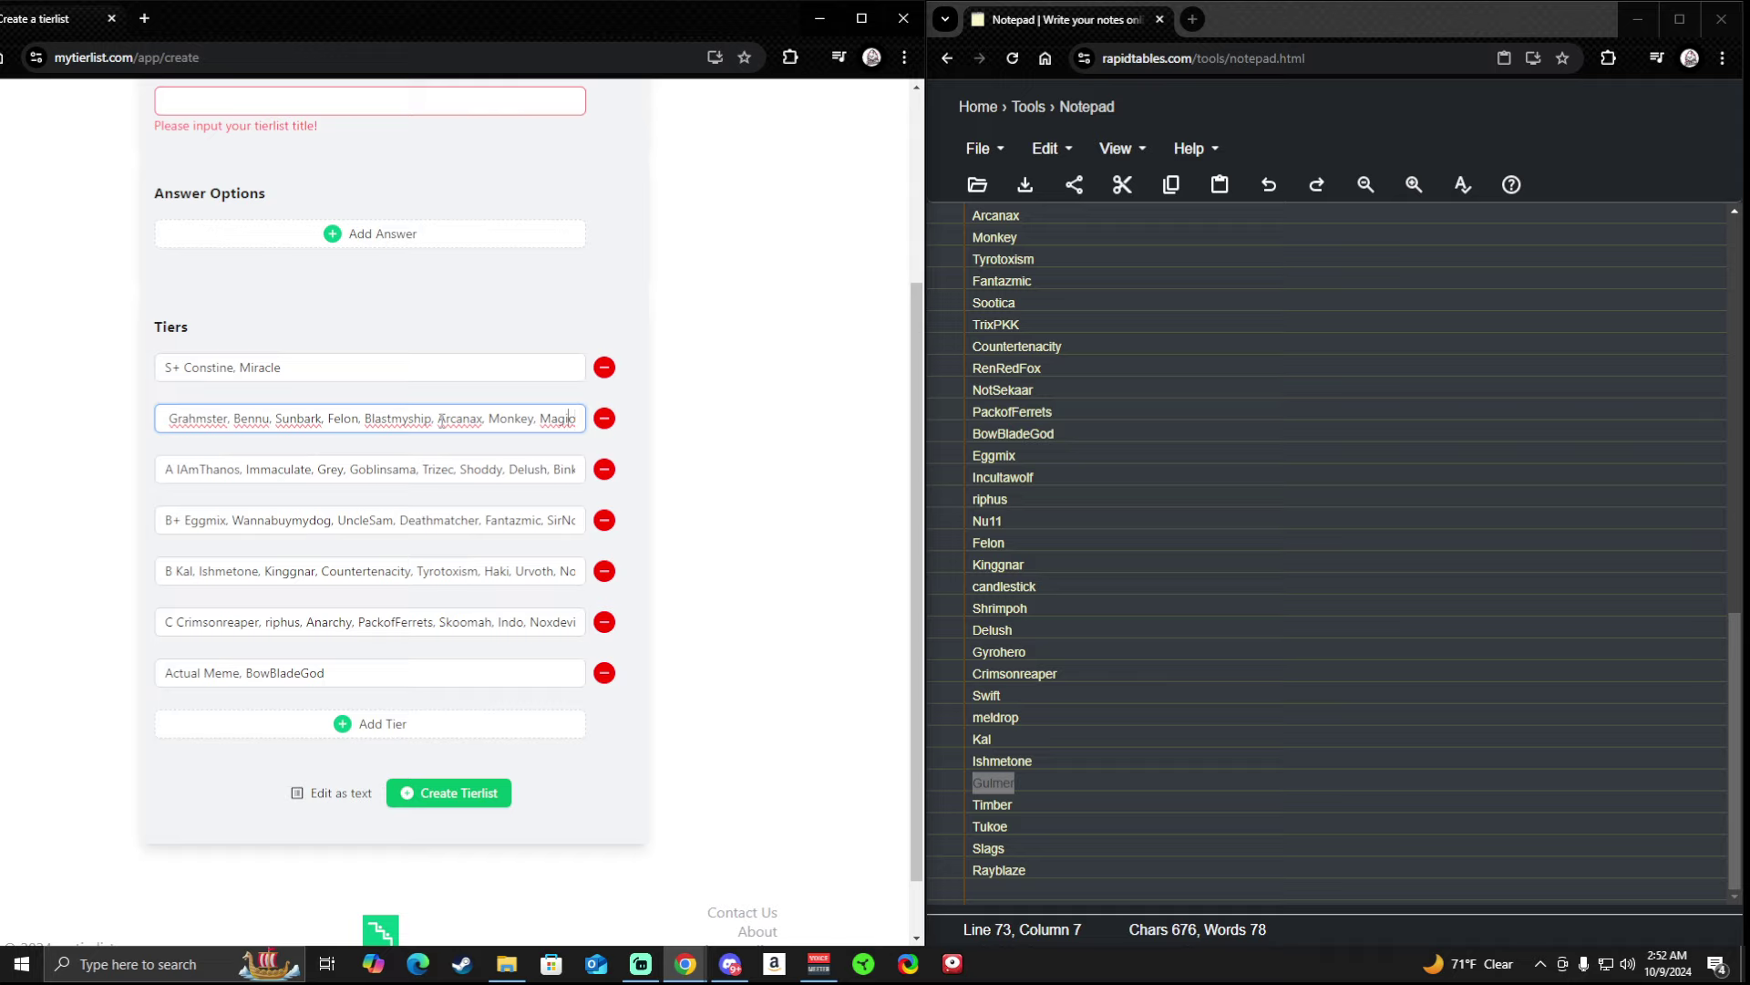
key("Left")
key("Left")
key("Left")
key("Left")
key("Left")
key("Left")
key("Left")
key("Left")
key("Left")
key("Left")
key("Left")
key("Left")
key("Left")
key("Left")
key("Left")
key("Left")
key("Left")
key("Left")
key("Left")
key("Left")
left_click(491, 421)
key("ctrl+v")
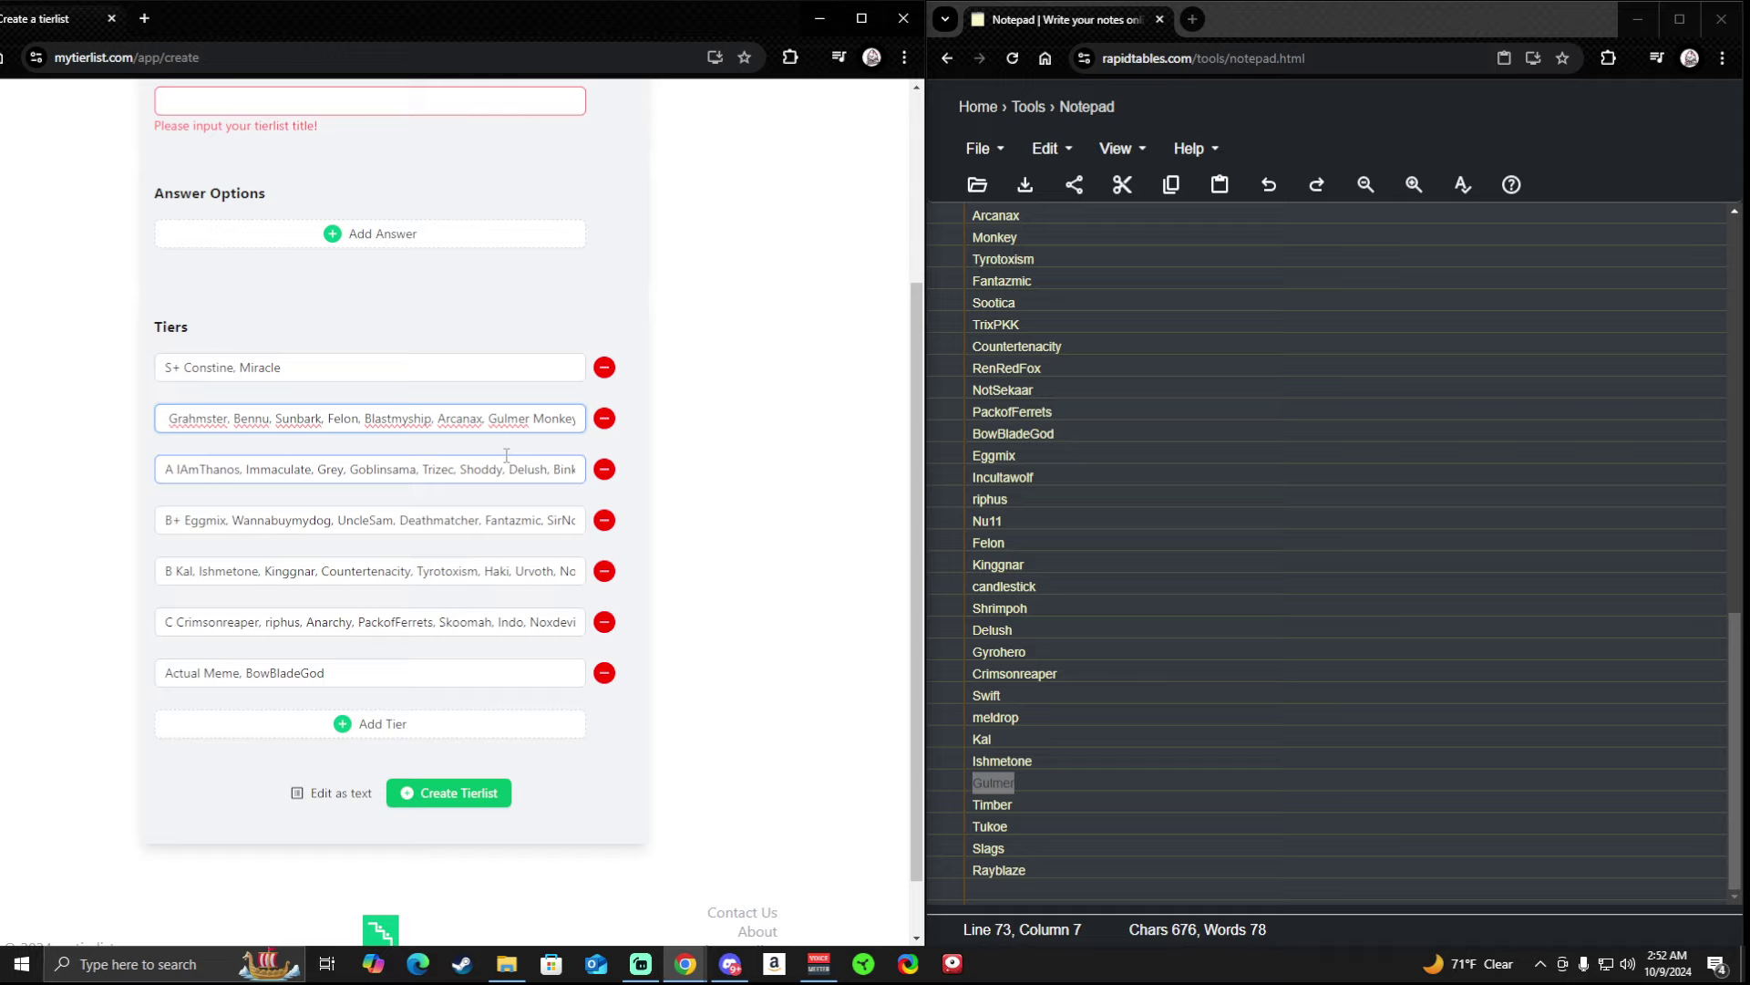
type(",")
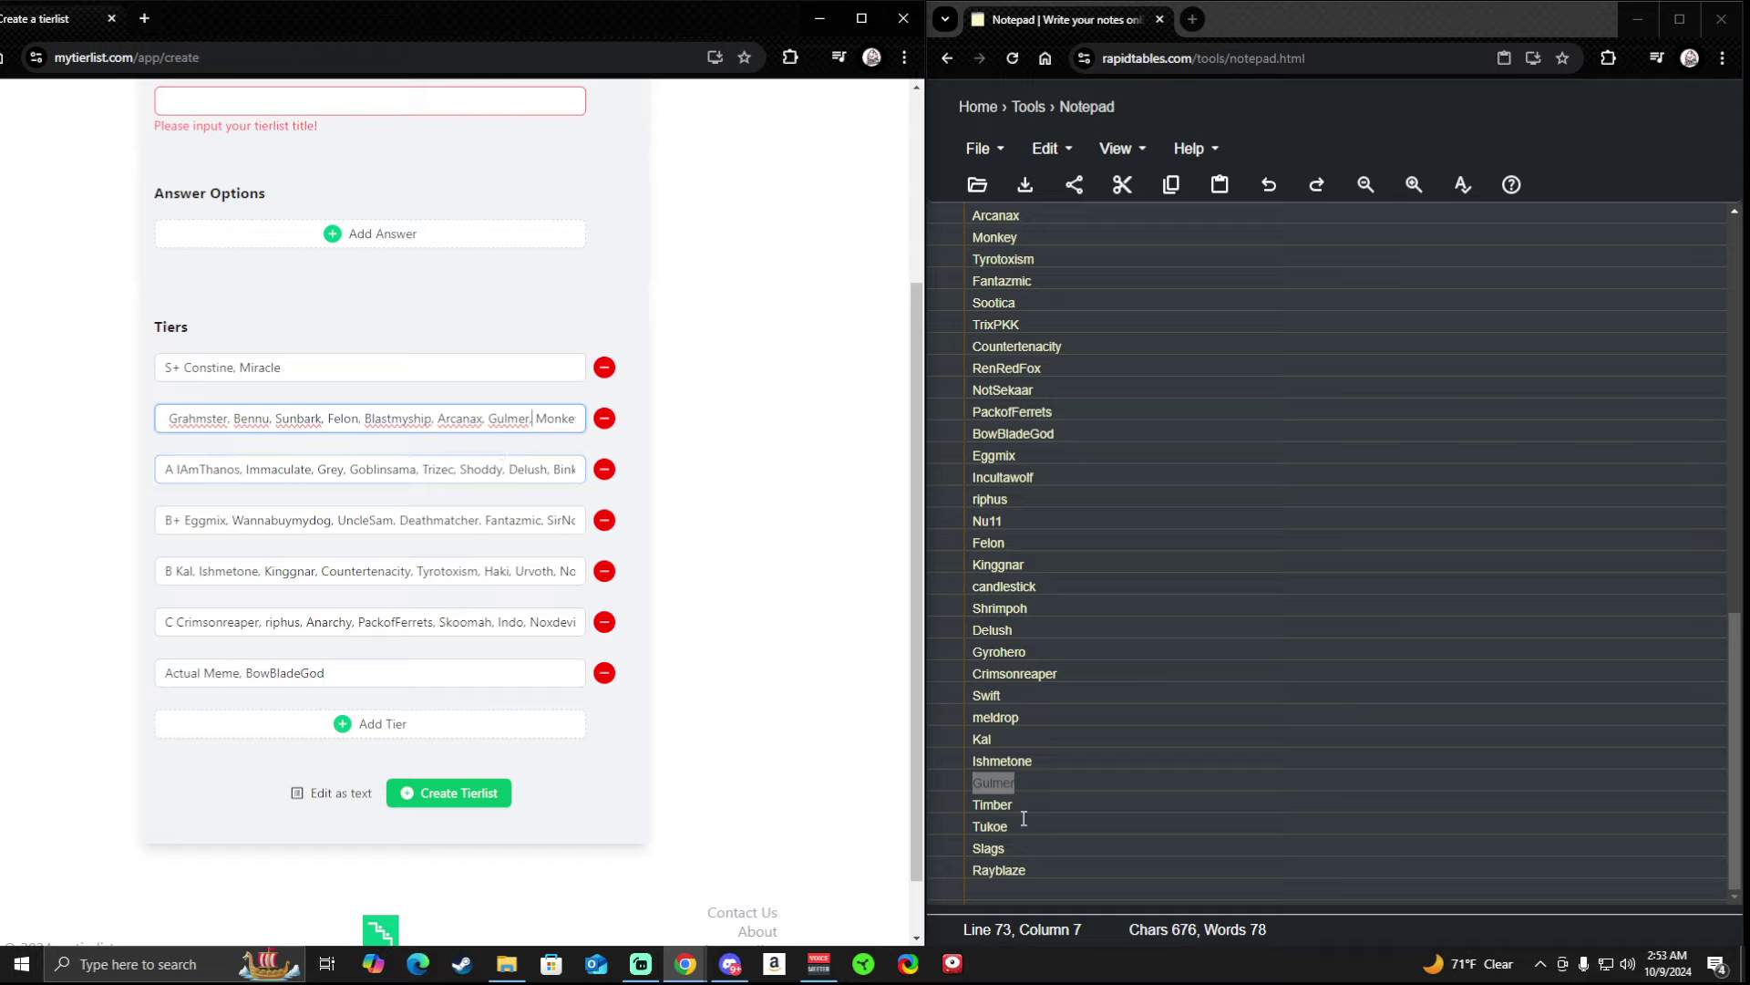
In the S tier, respell Gulmer as Gulmar and add Timber from the notepad list at the end, separated by a comma.
left_click_drag(1015, 804, 914, 803)
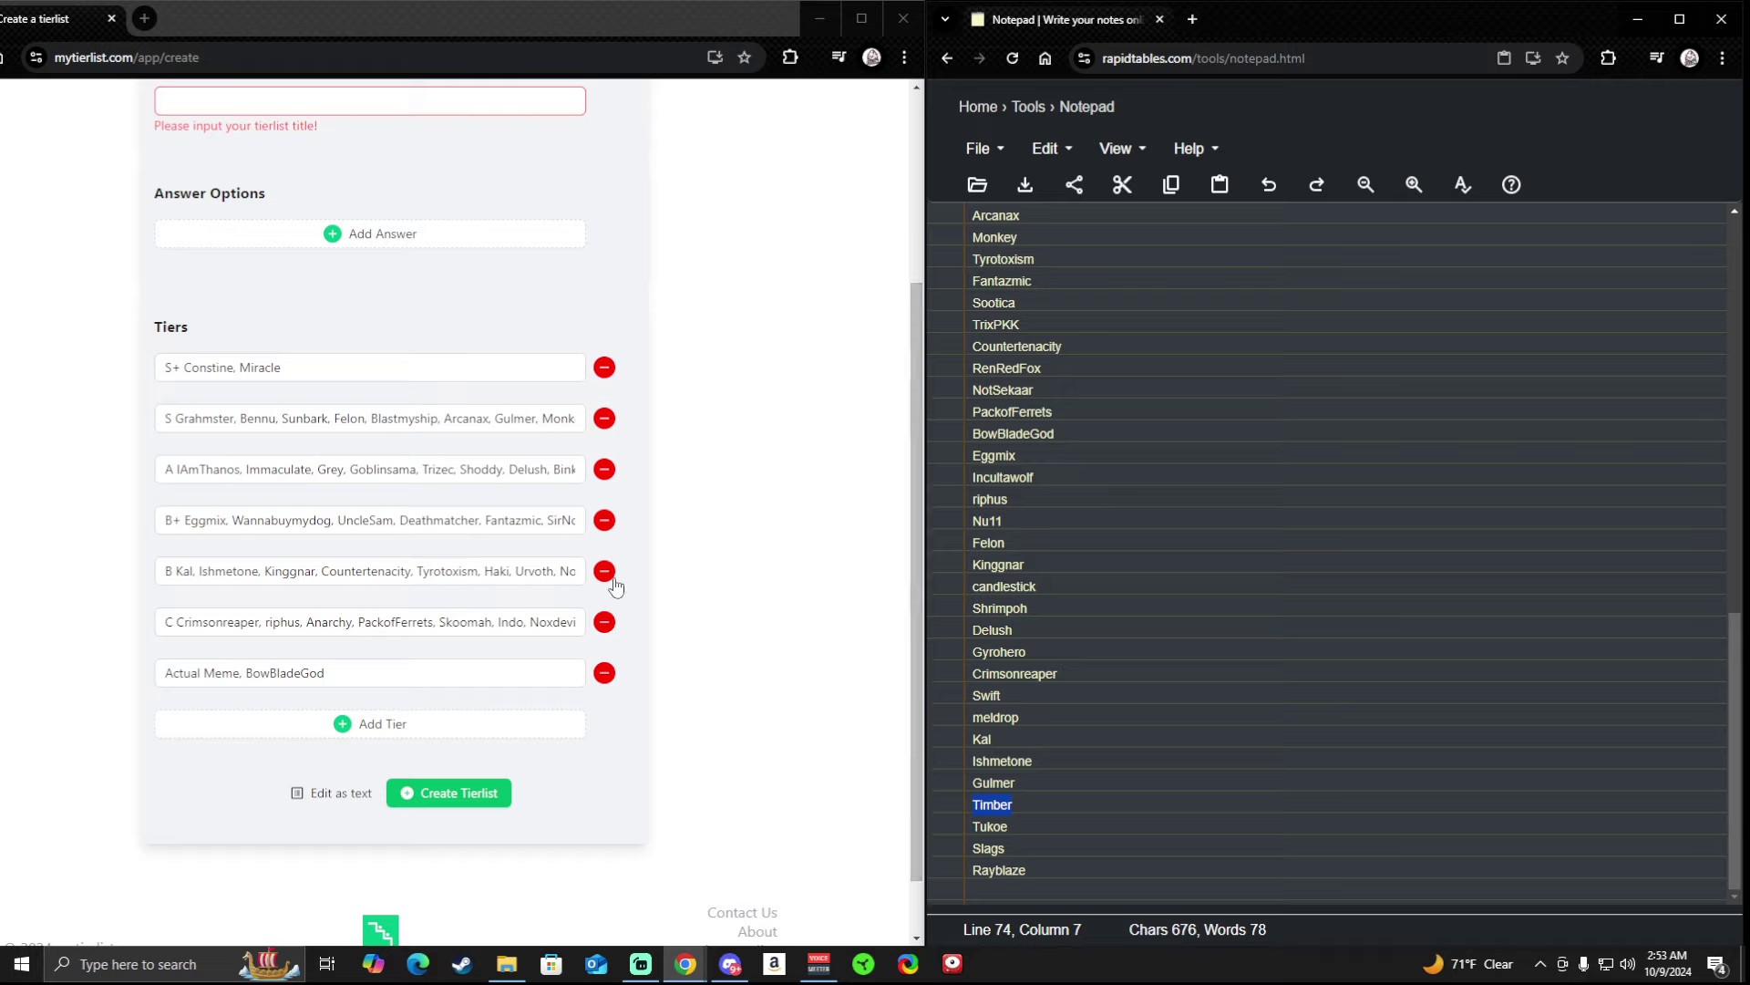
left_click(531, 422)
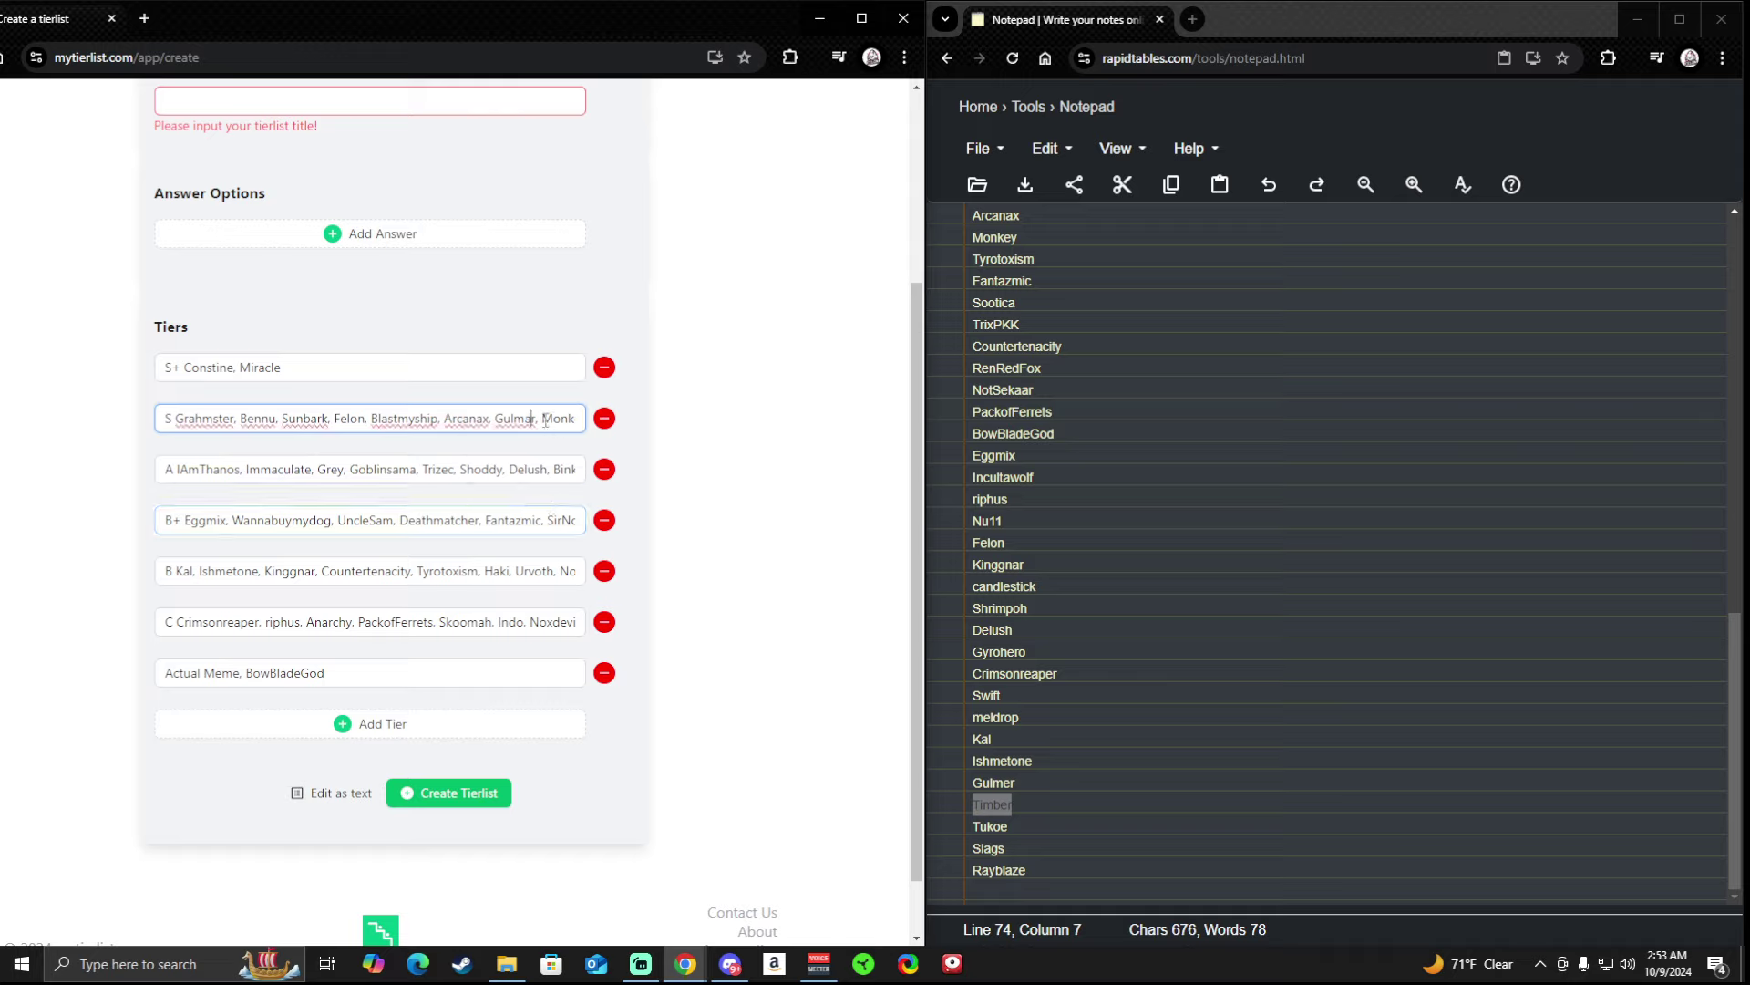
key("End")
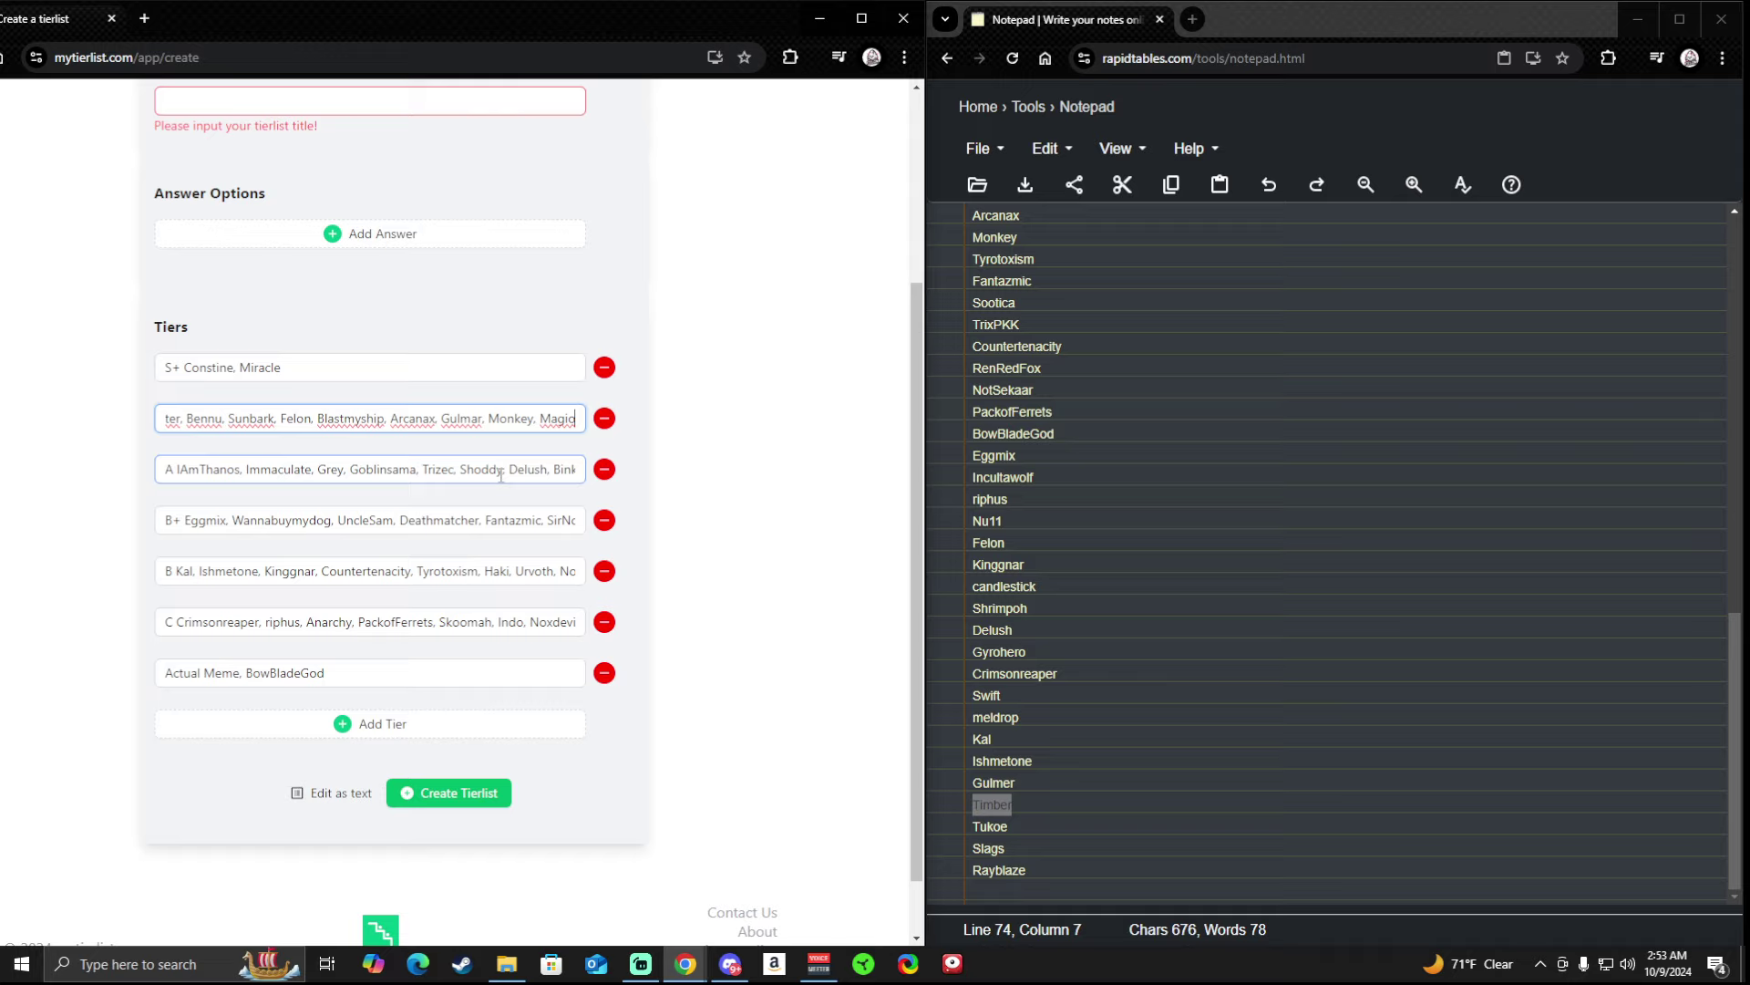
type(", Timb")
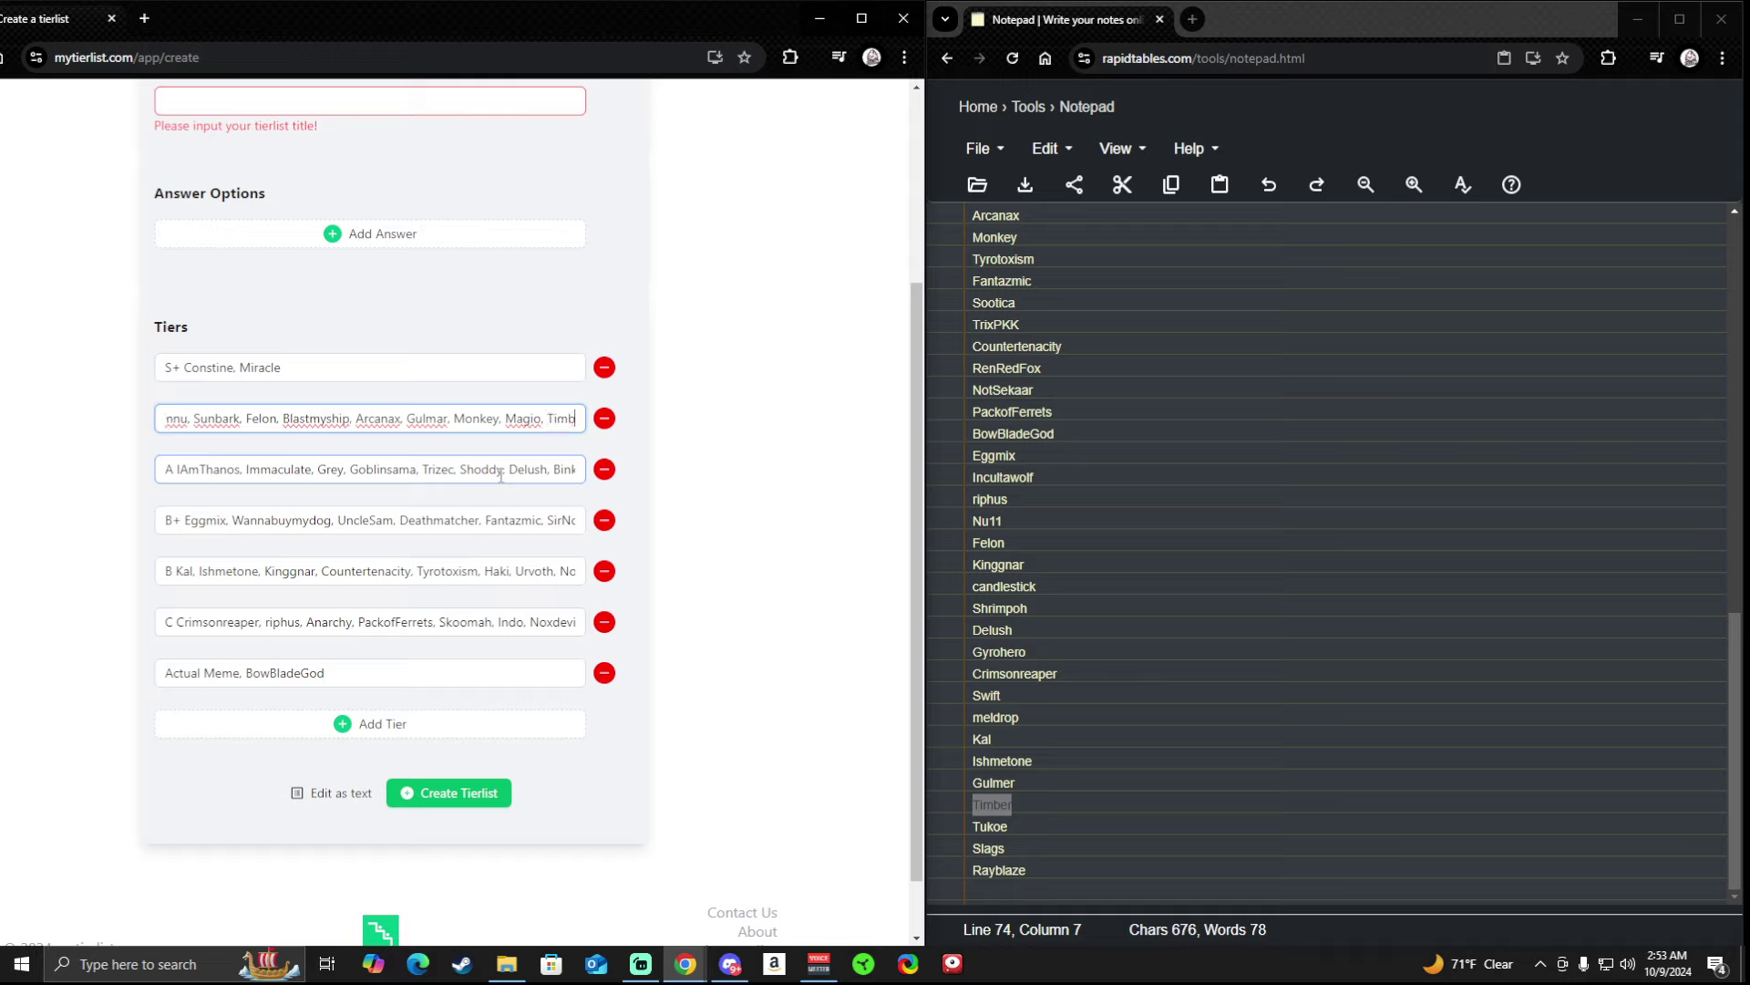
type("er")
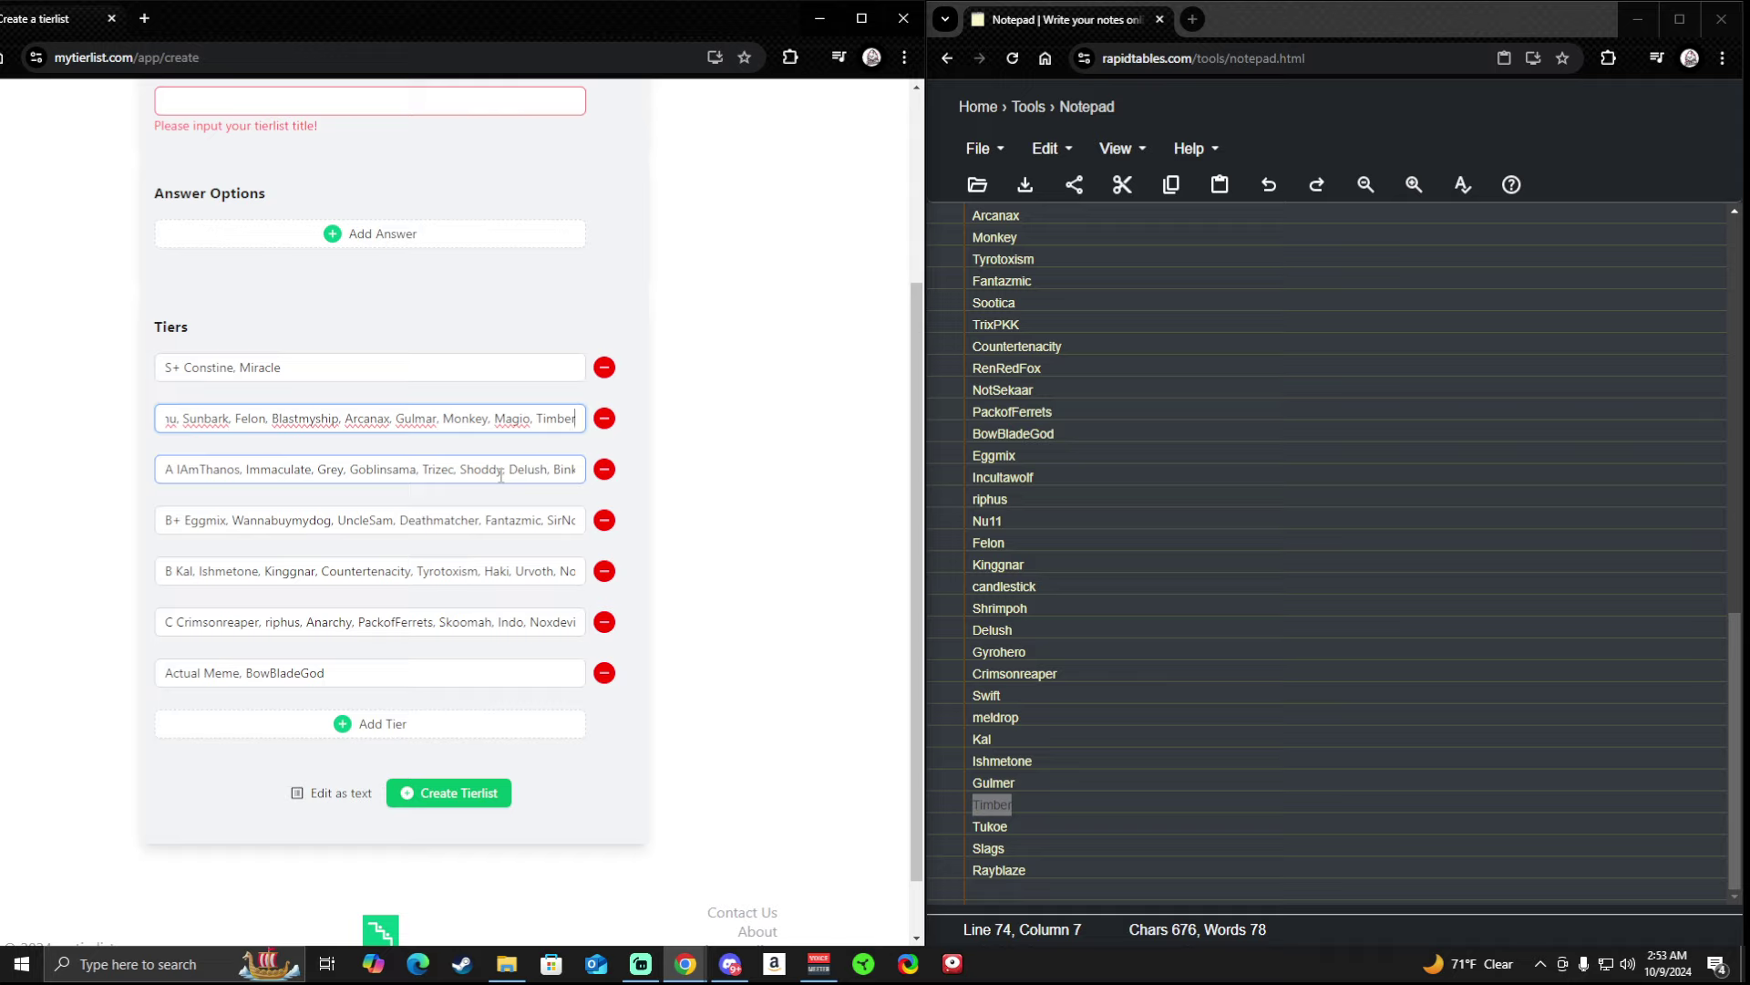
key("BackSpace")
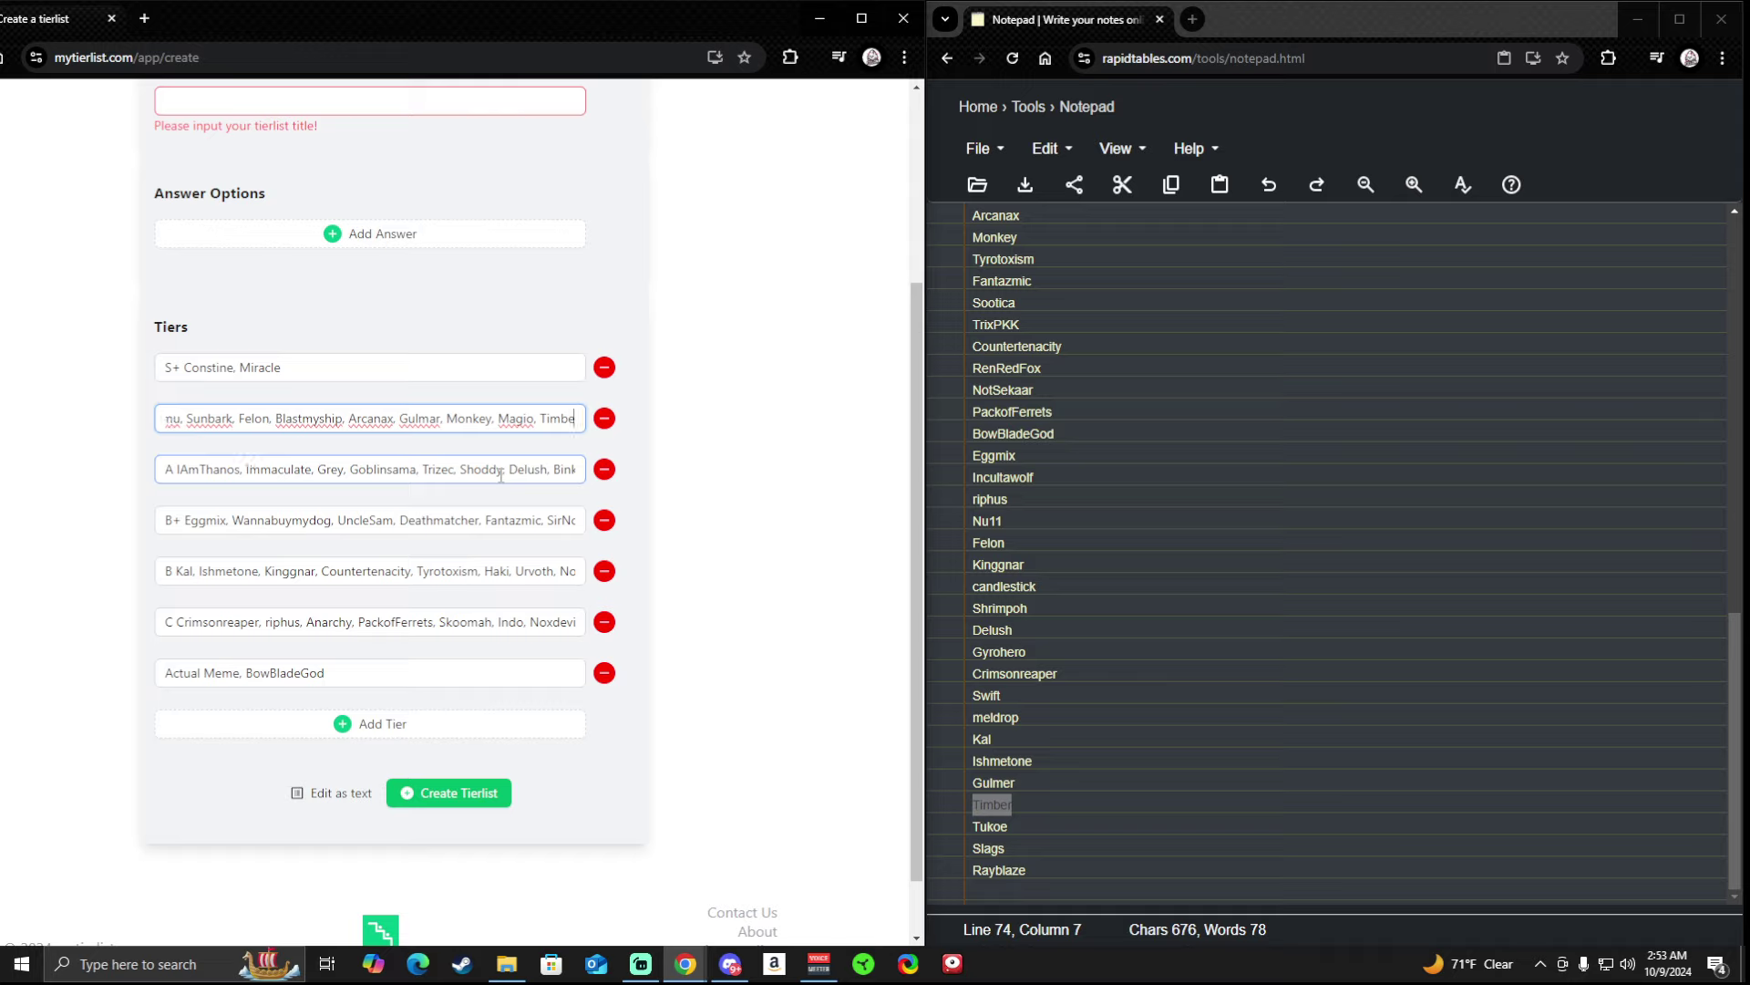
key("Home")
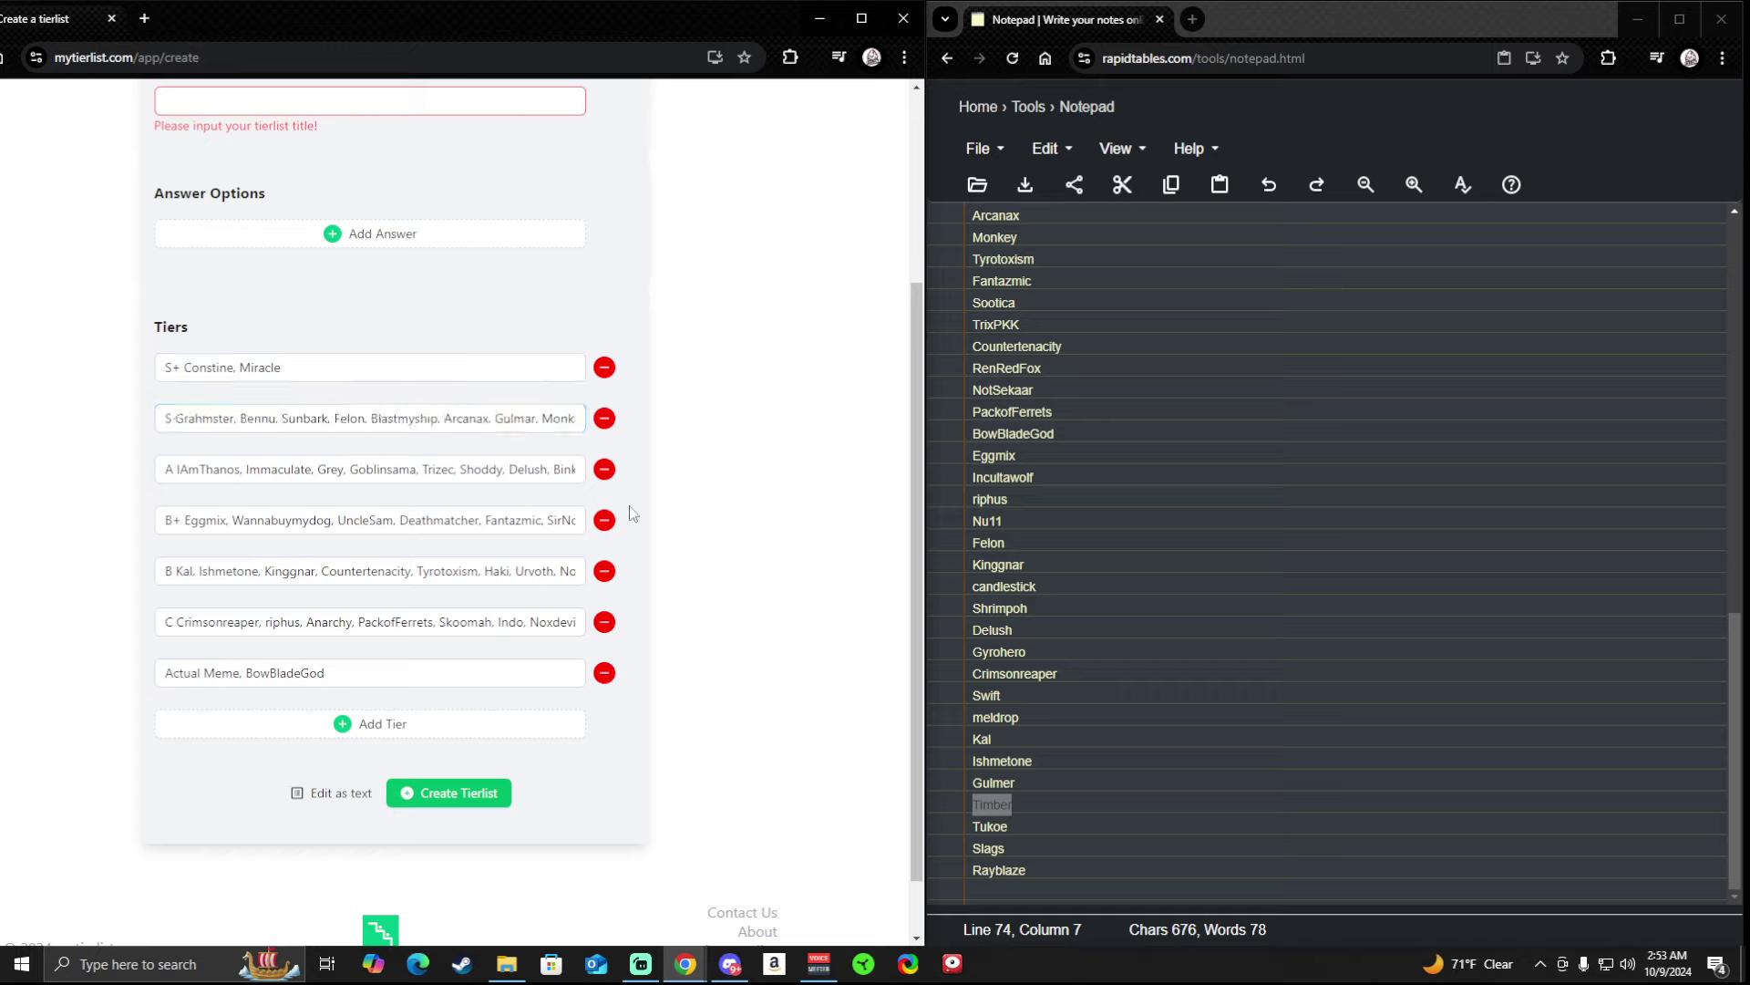
left_click(546, 419)
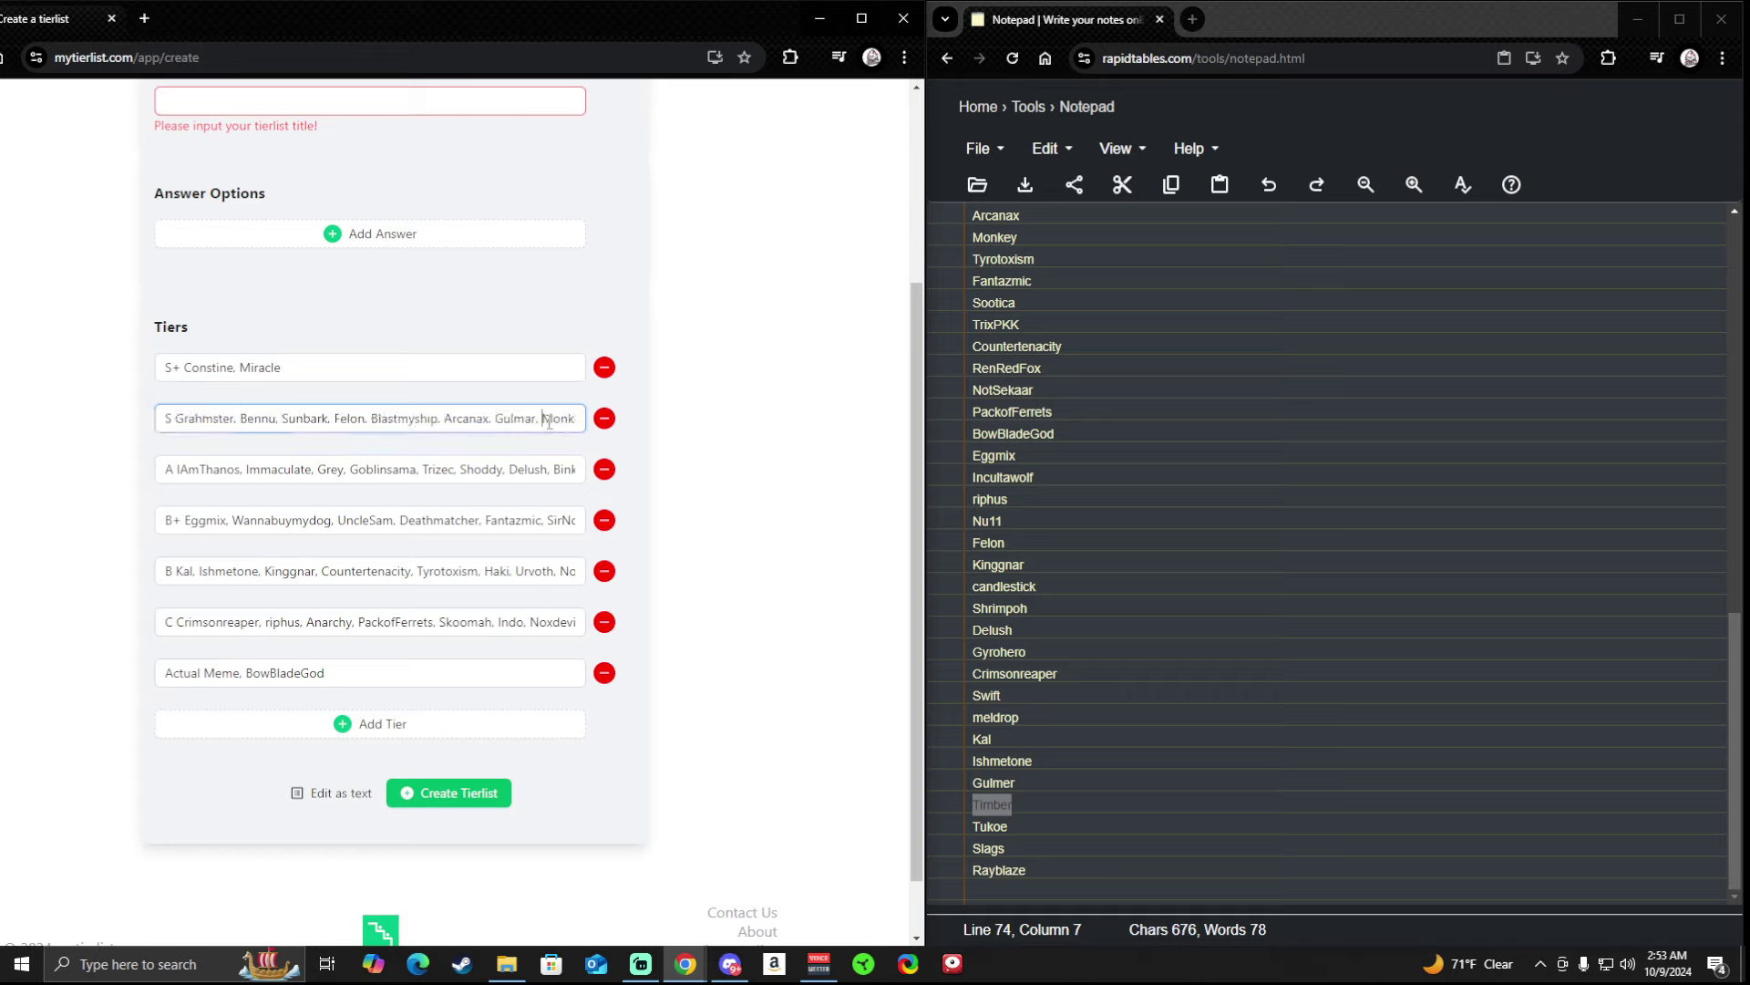
key("End")
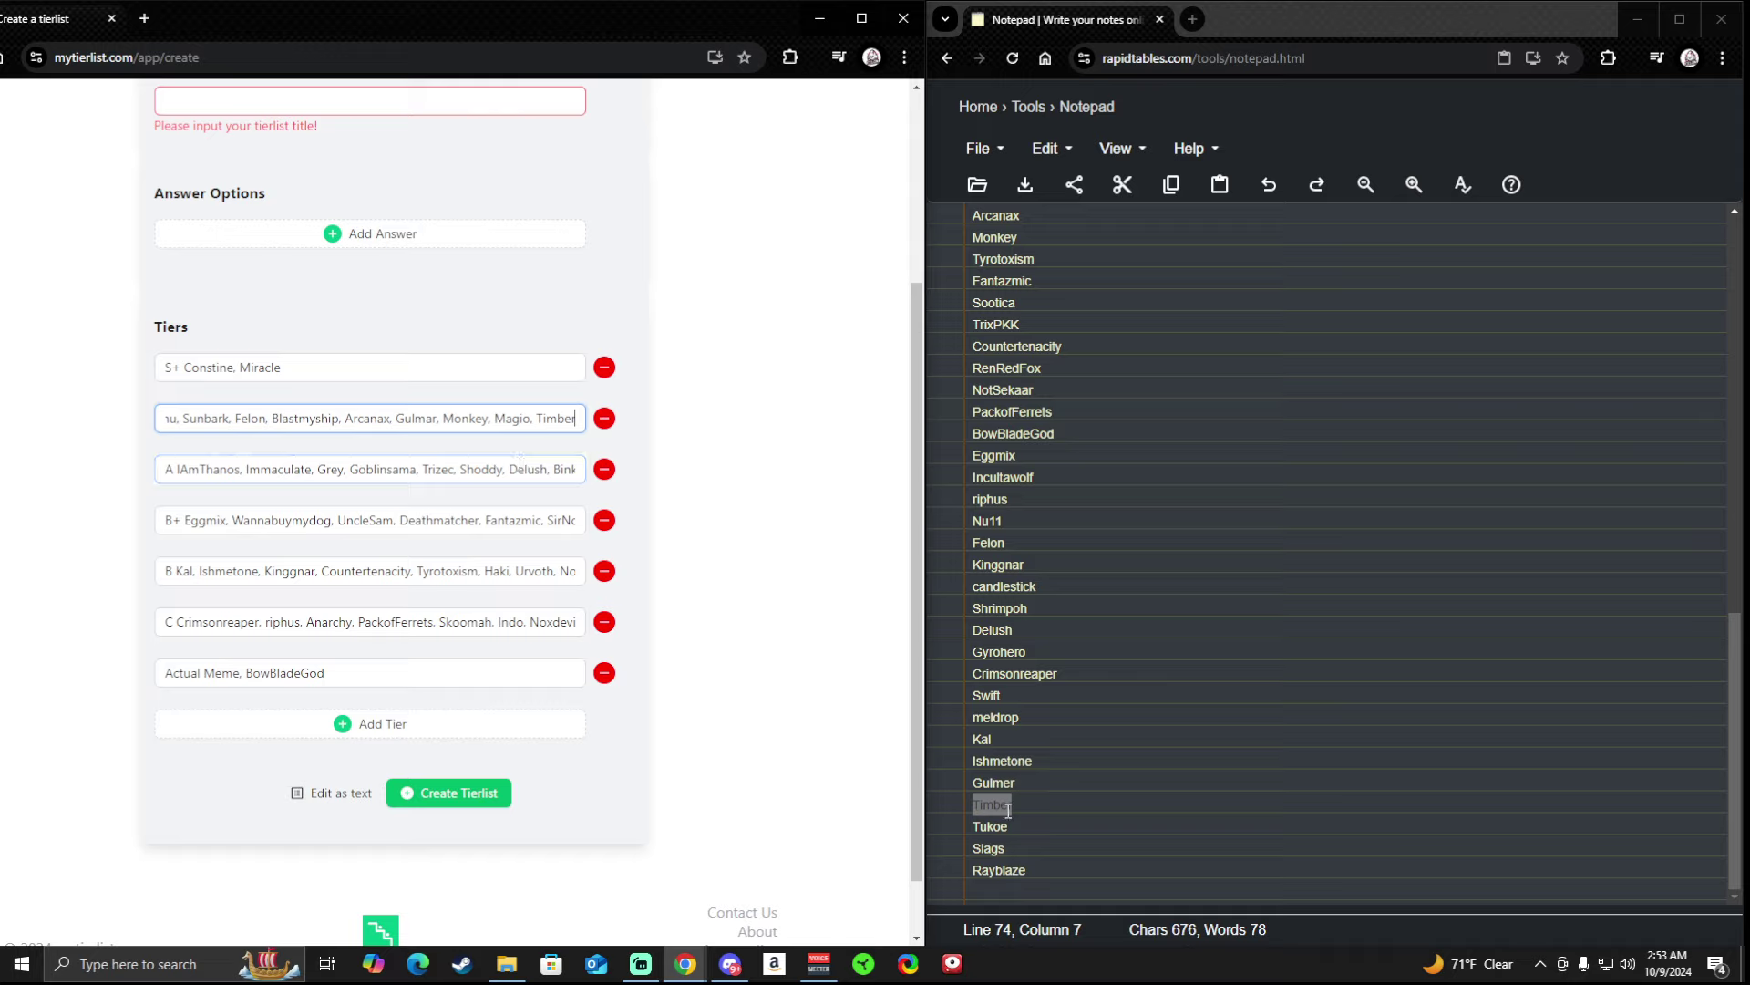
Copy Tukoe from the notepad list and insert it before Eggmix at the start of the B+ tier, followed by a comma.
left_click_drag(1011, 826, 946, 834)
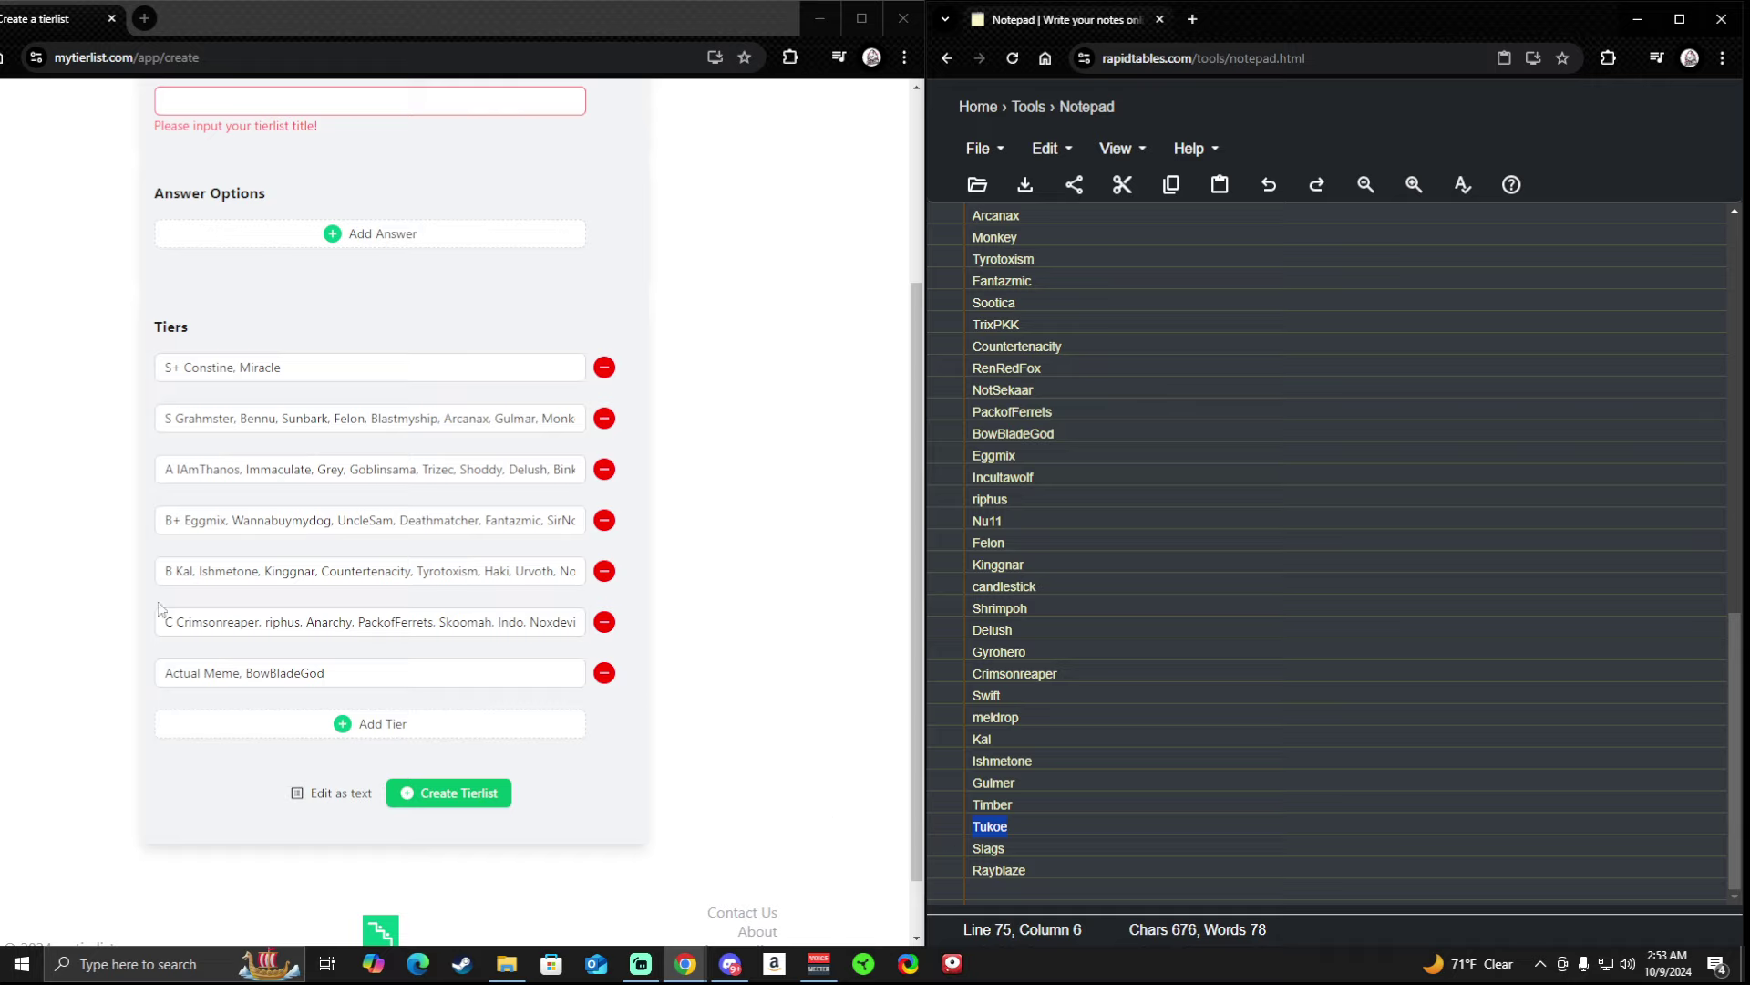
left_click(180, 517)
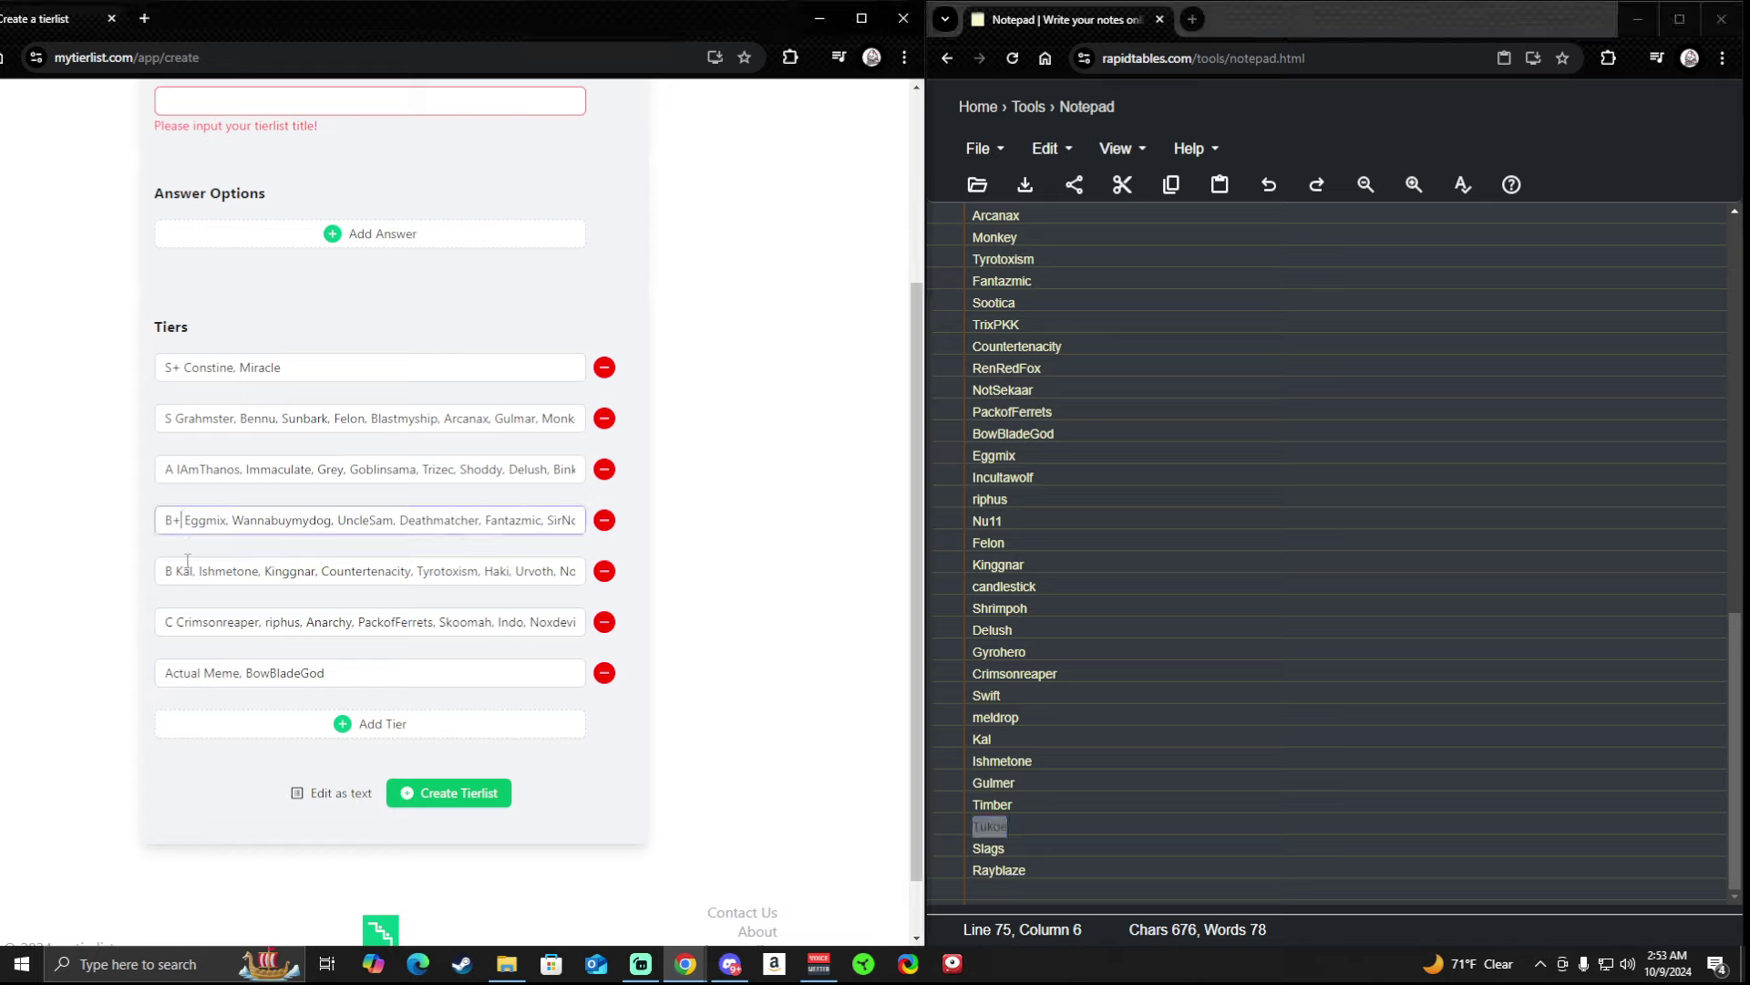
key("ctrl+v")
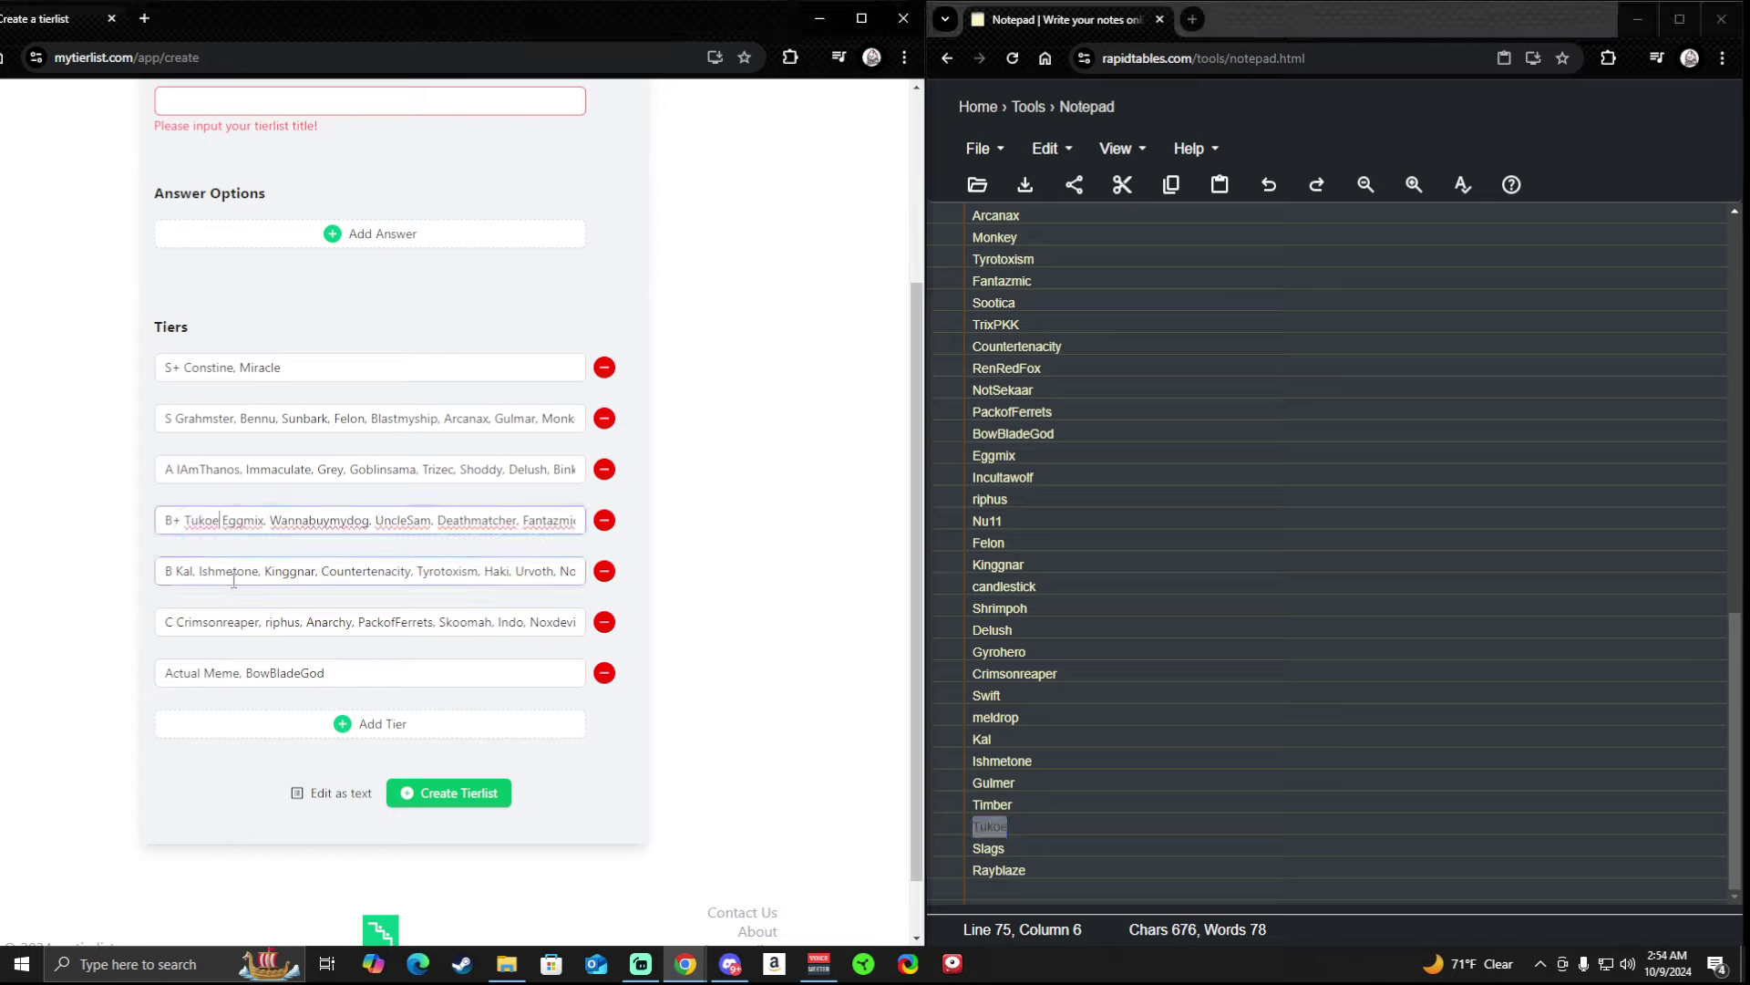
type(",")
Copy Slags from the notepad list and insert it between Binkers and Camerabeard in the A tier.
left_click_drag(1014, 848, 912, 849)
key("ctrl+c")
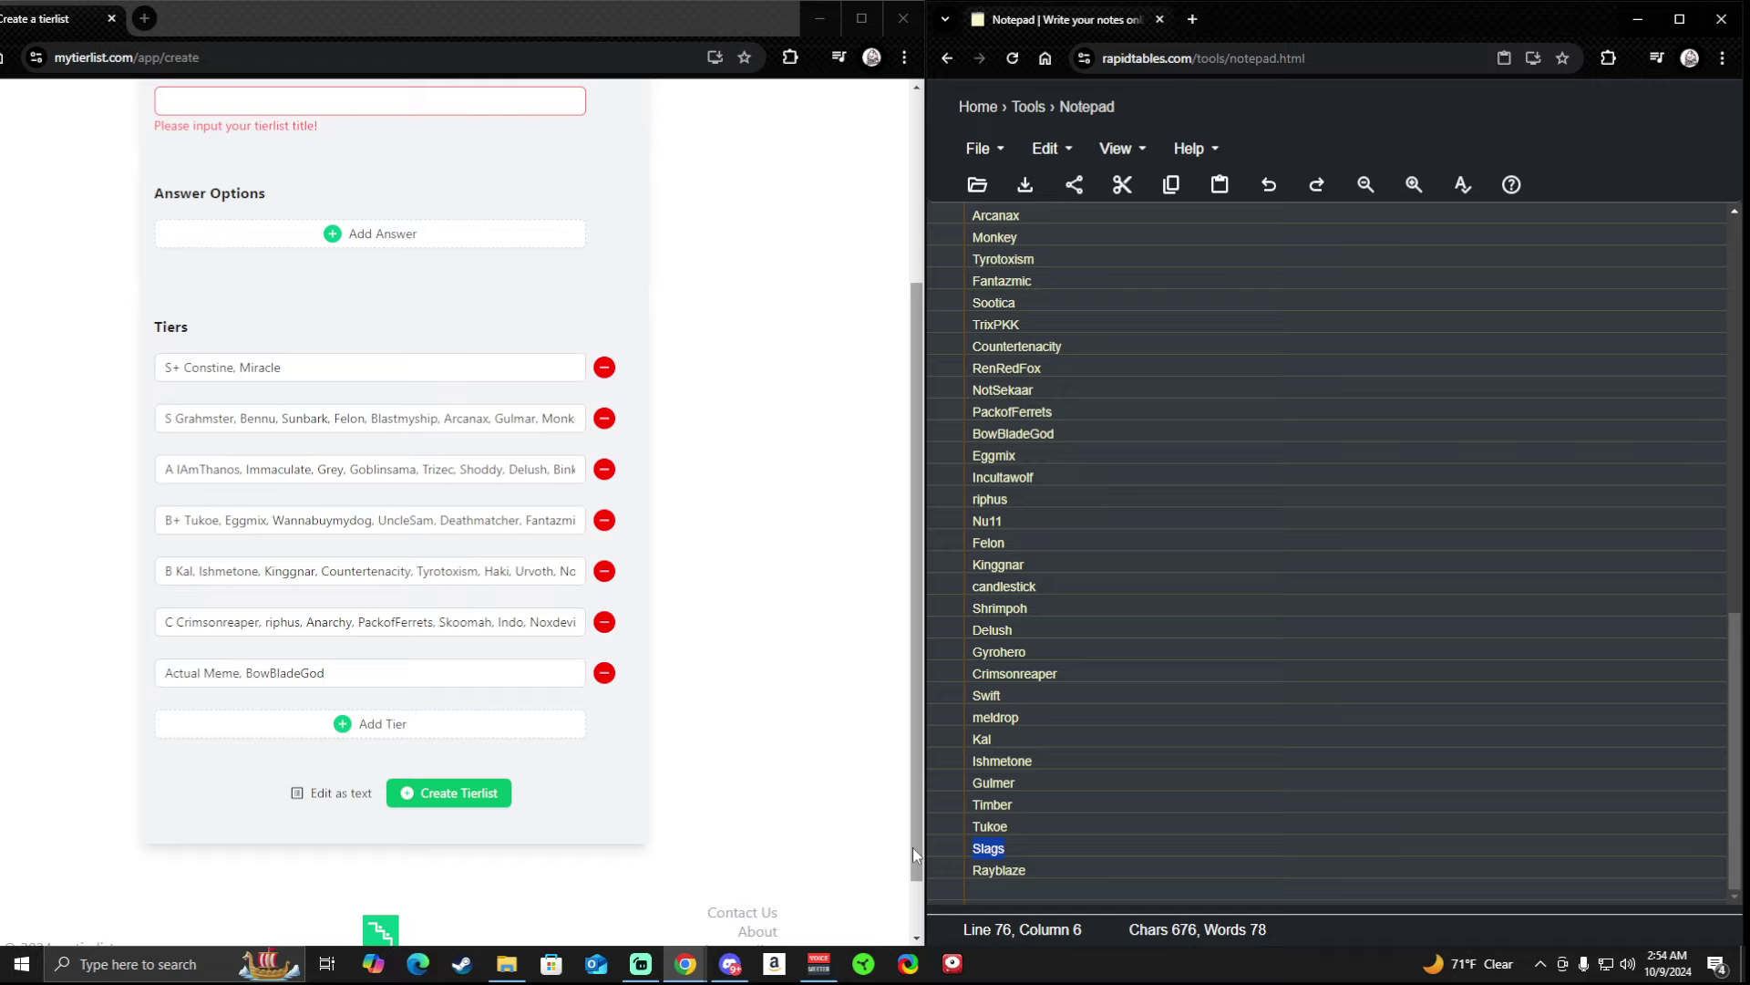
left_click(480, 472)
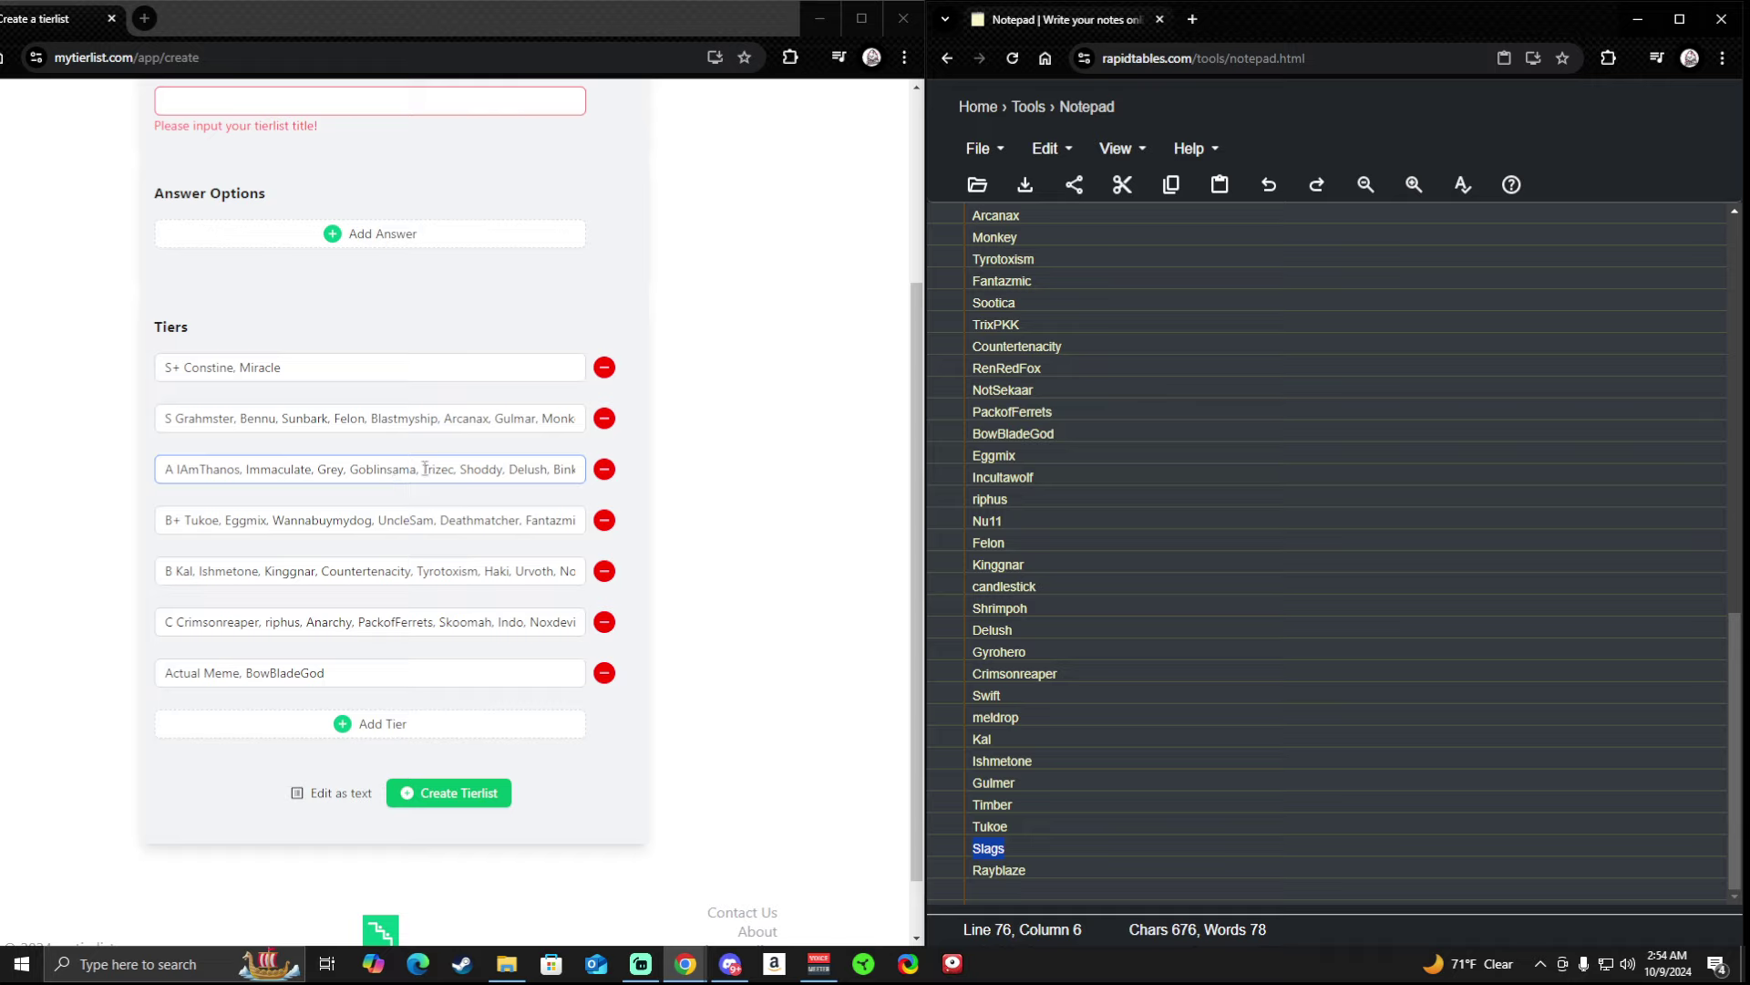
left_click(506, 472)
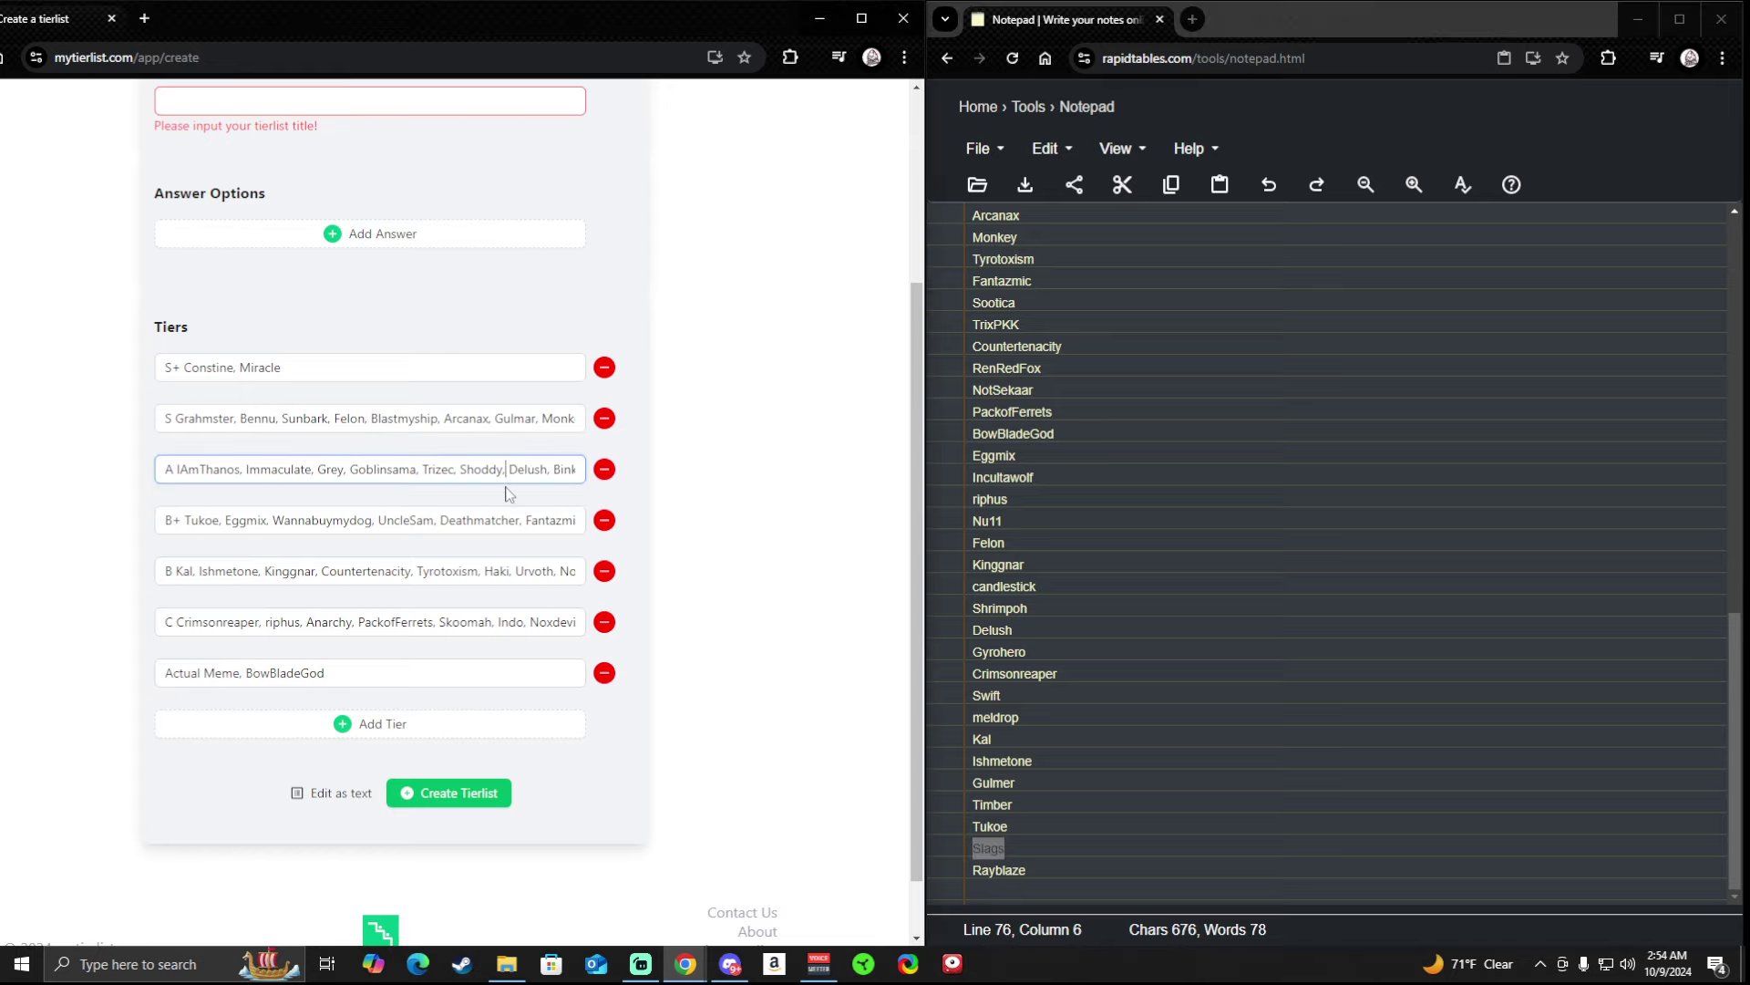
key("End")
type(", Camerabeard")
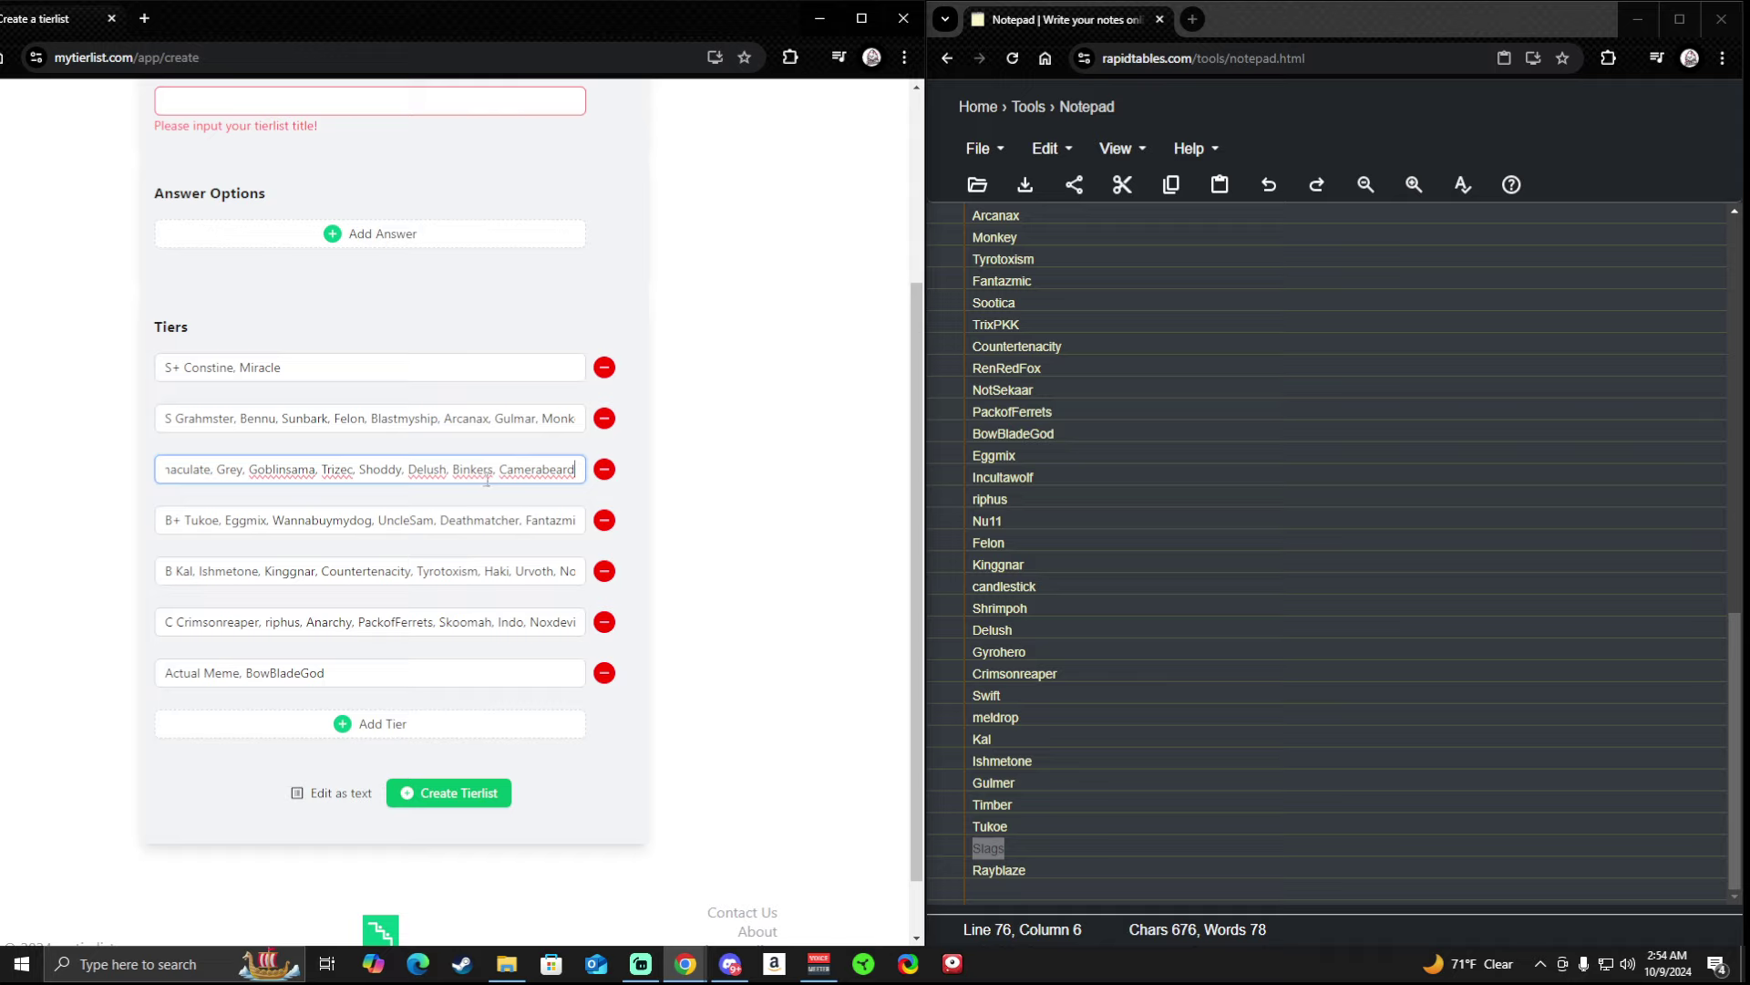
left_click(497, 470)
key("ctrl+v")
Copy Rayblaze, the last name in the notepad list.
left_click_drag(1031, 871, 948, 875)
key("ctrl+c")
scroll(315, 589, "down", 1)
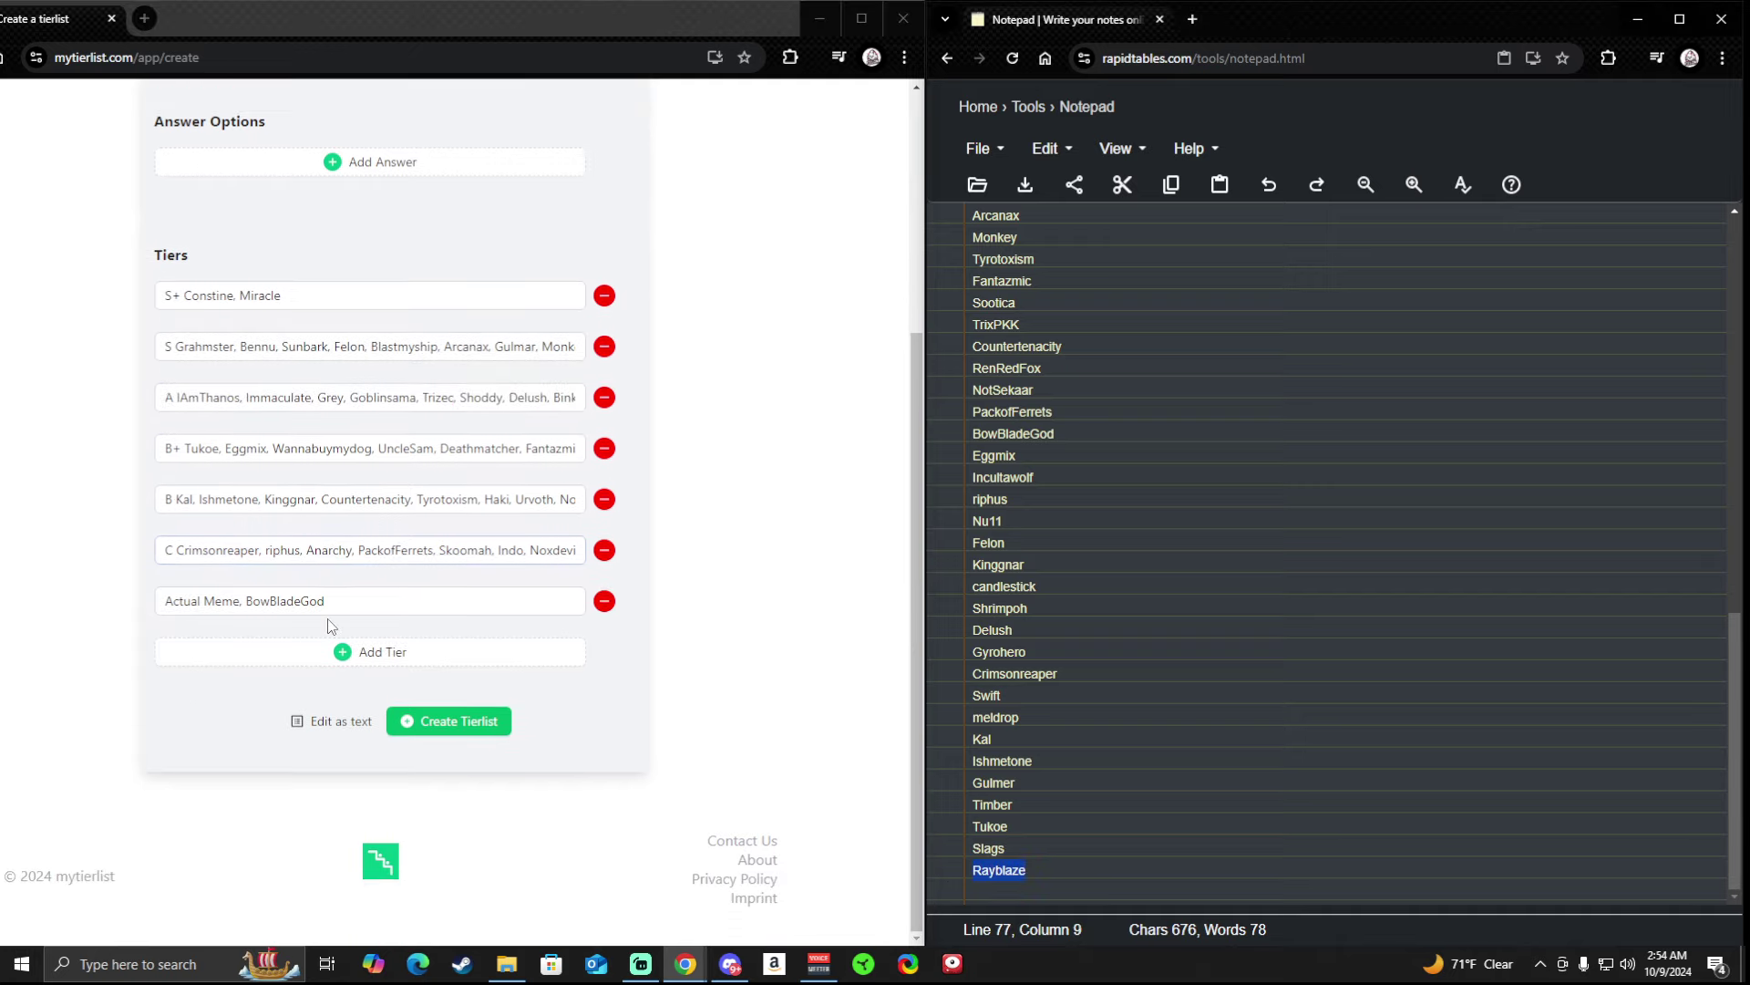
scroll(310, 584, "up", 1)
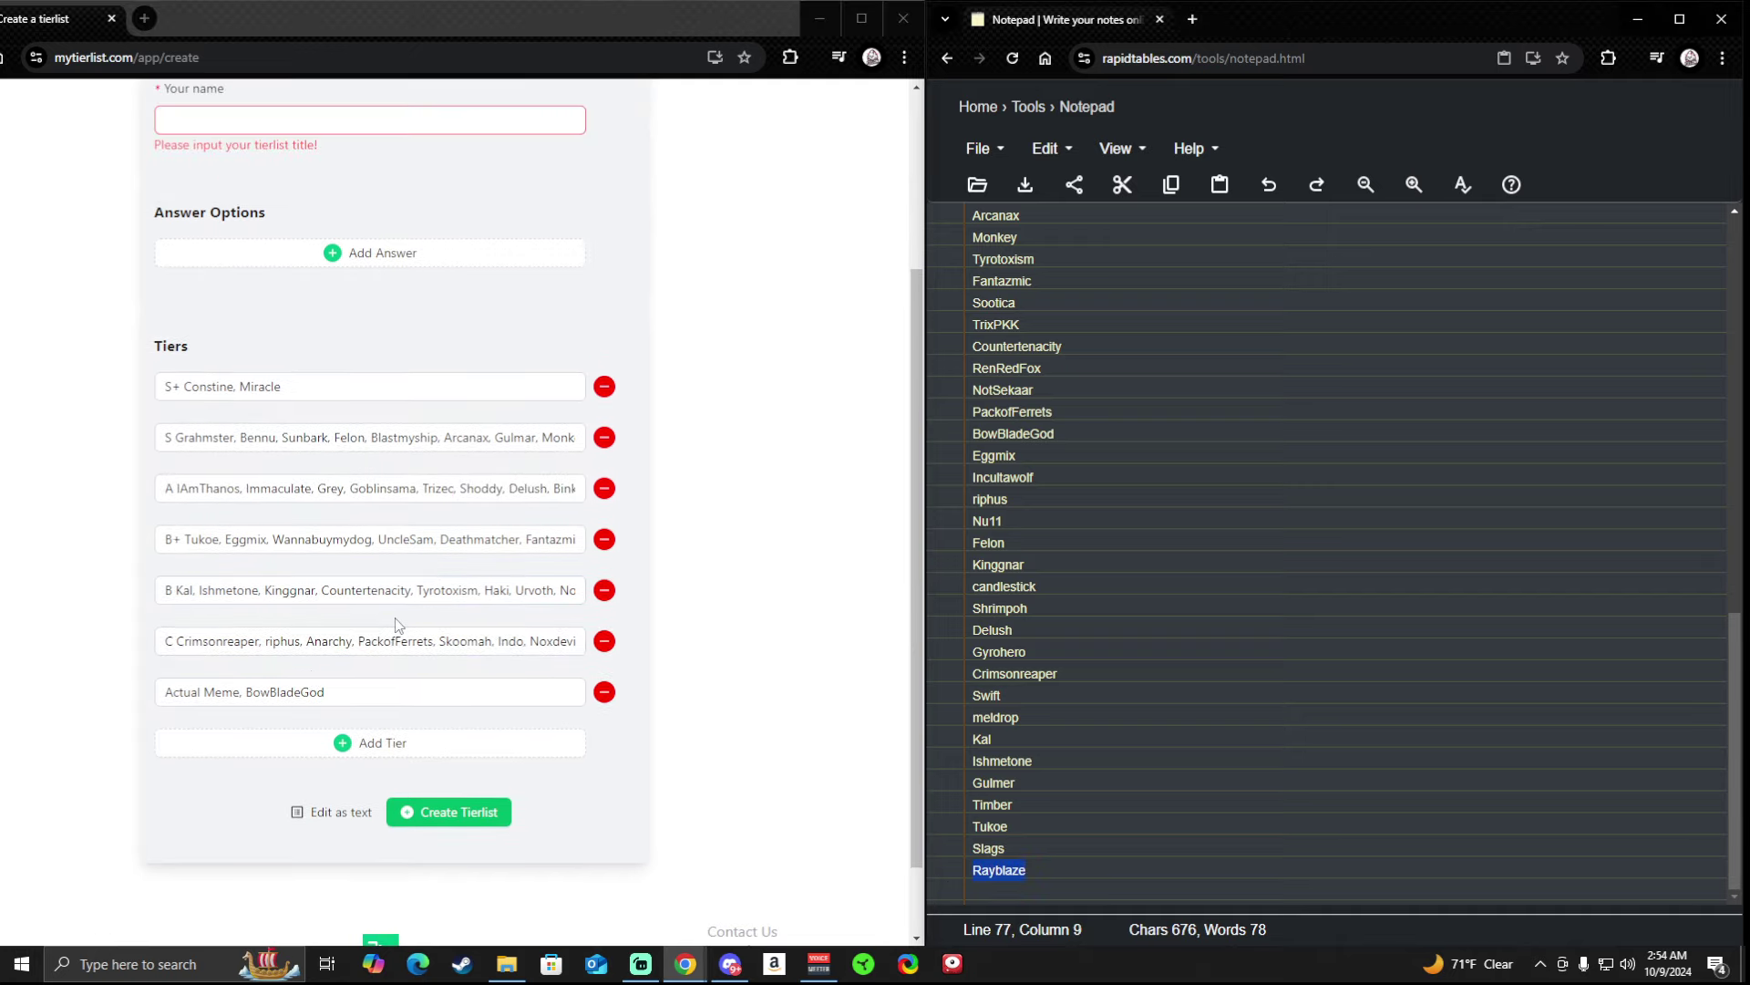
Read through the players in the B tier entry up to its end.
left_click(325, 646)
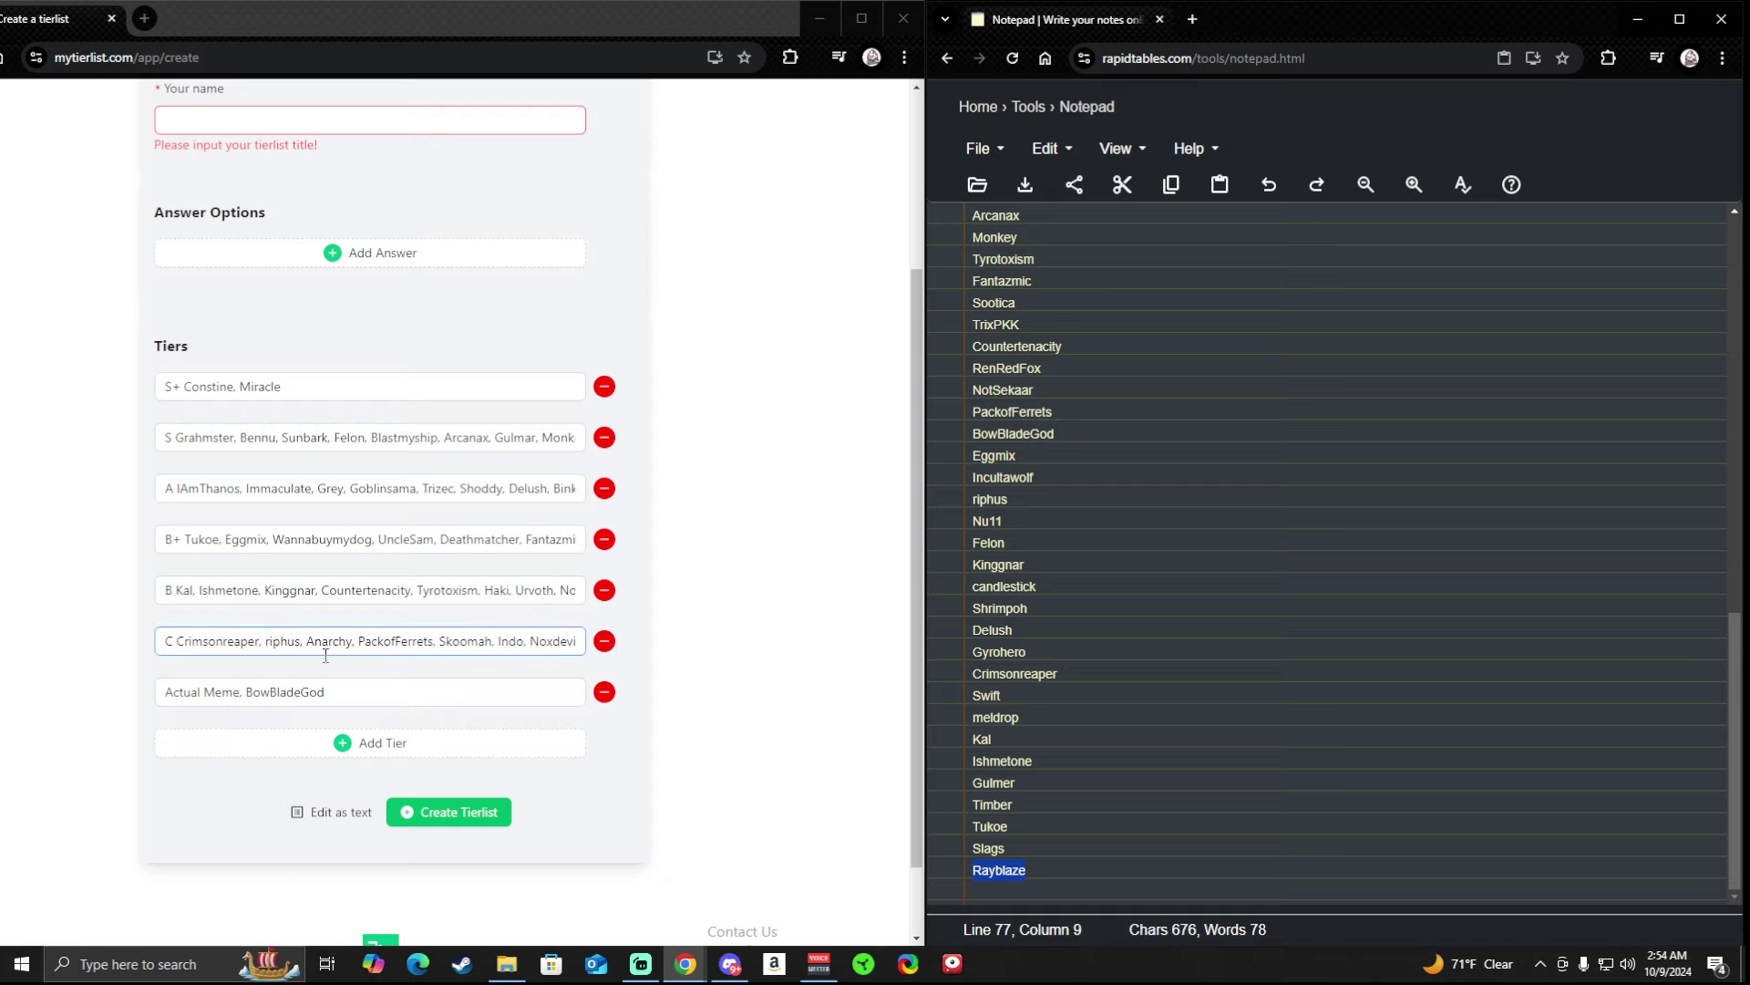
left_click(495, 600)
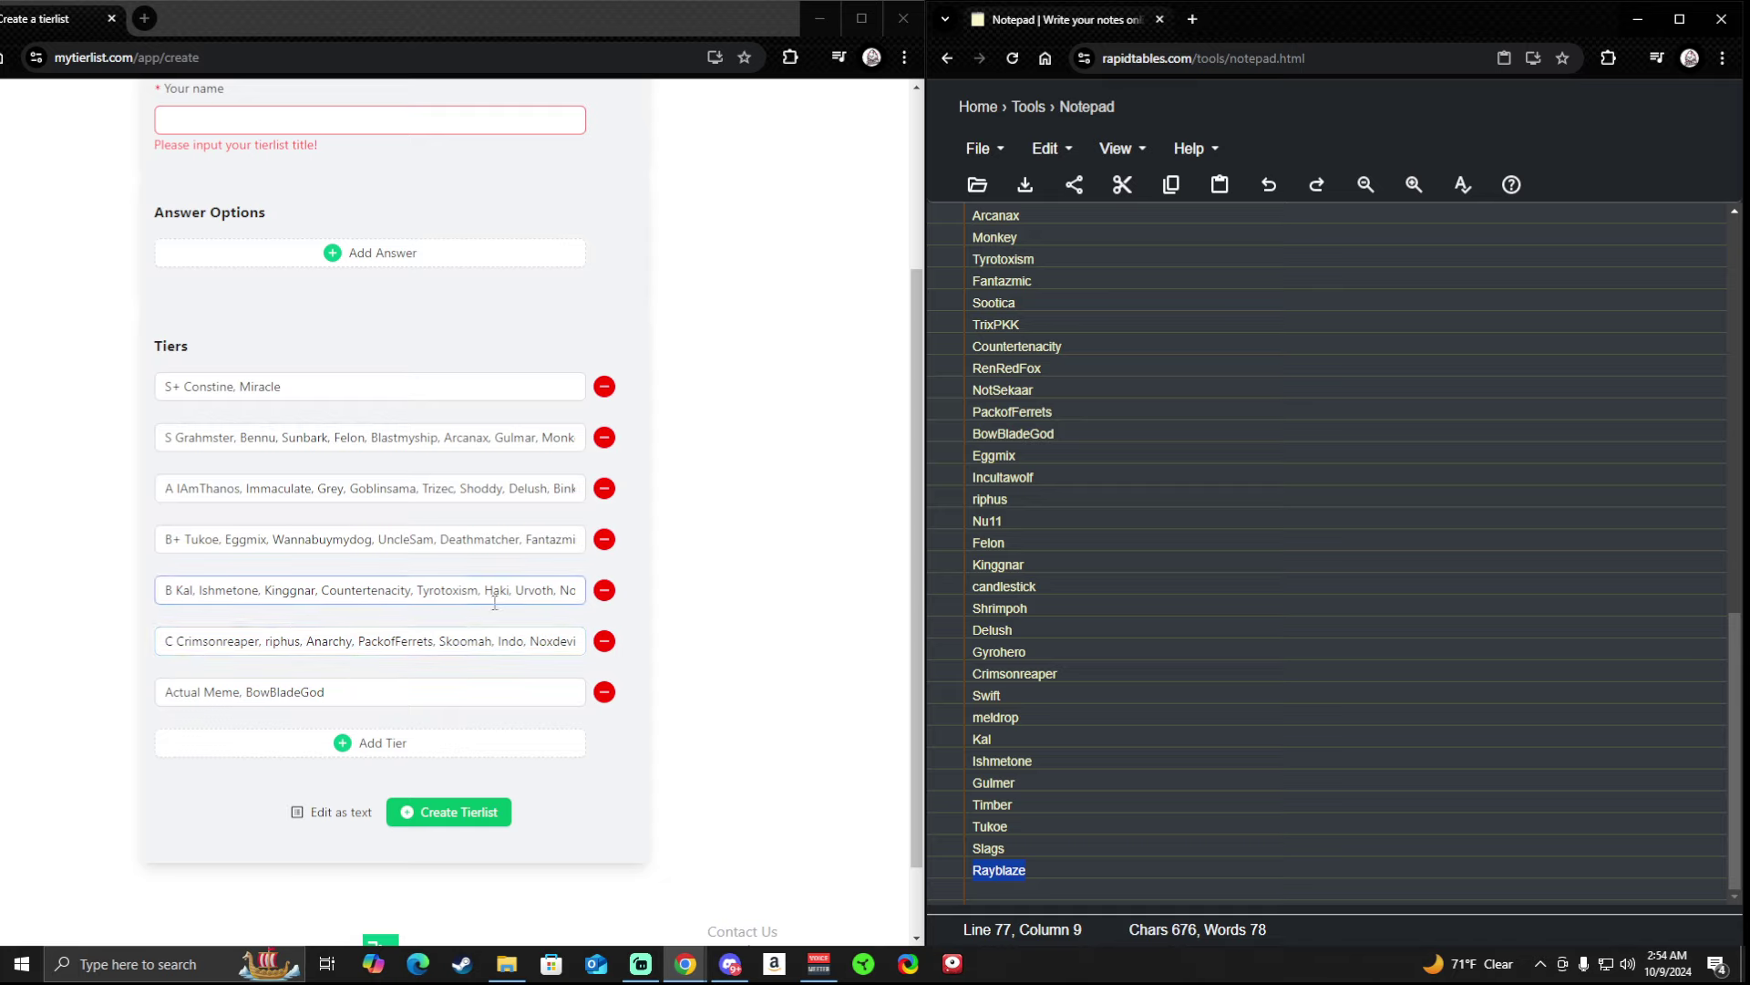
key("End")
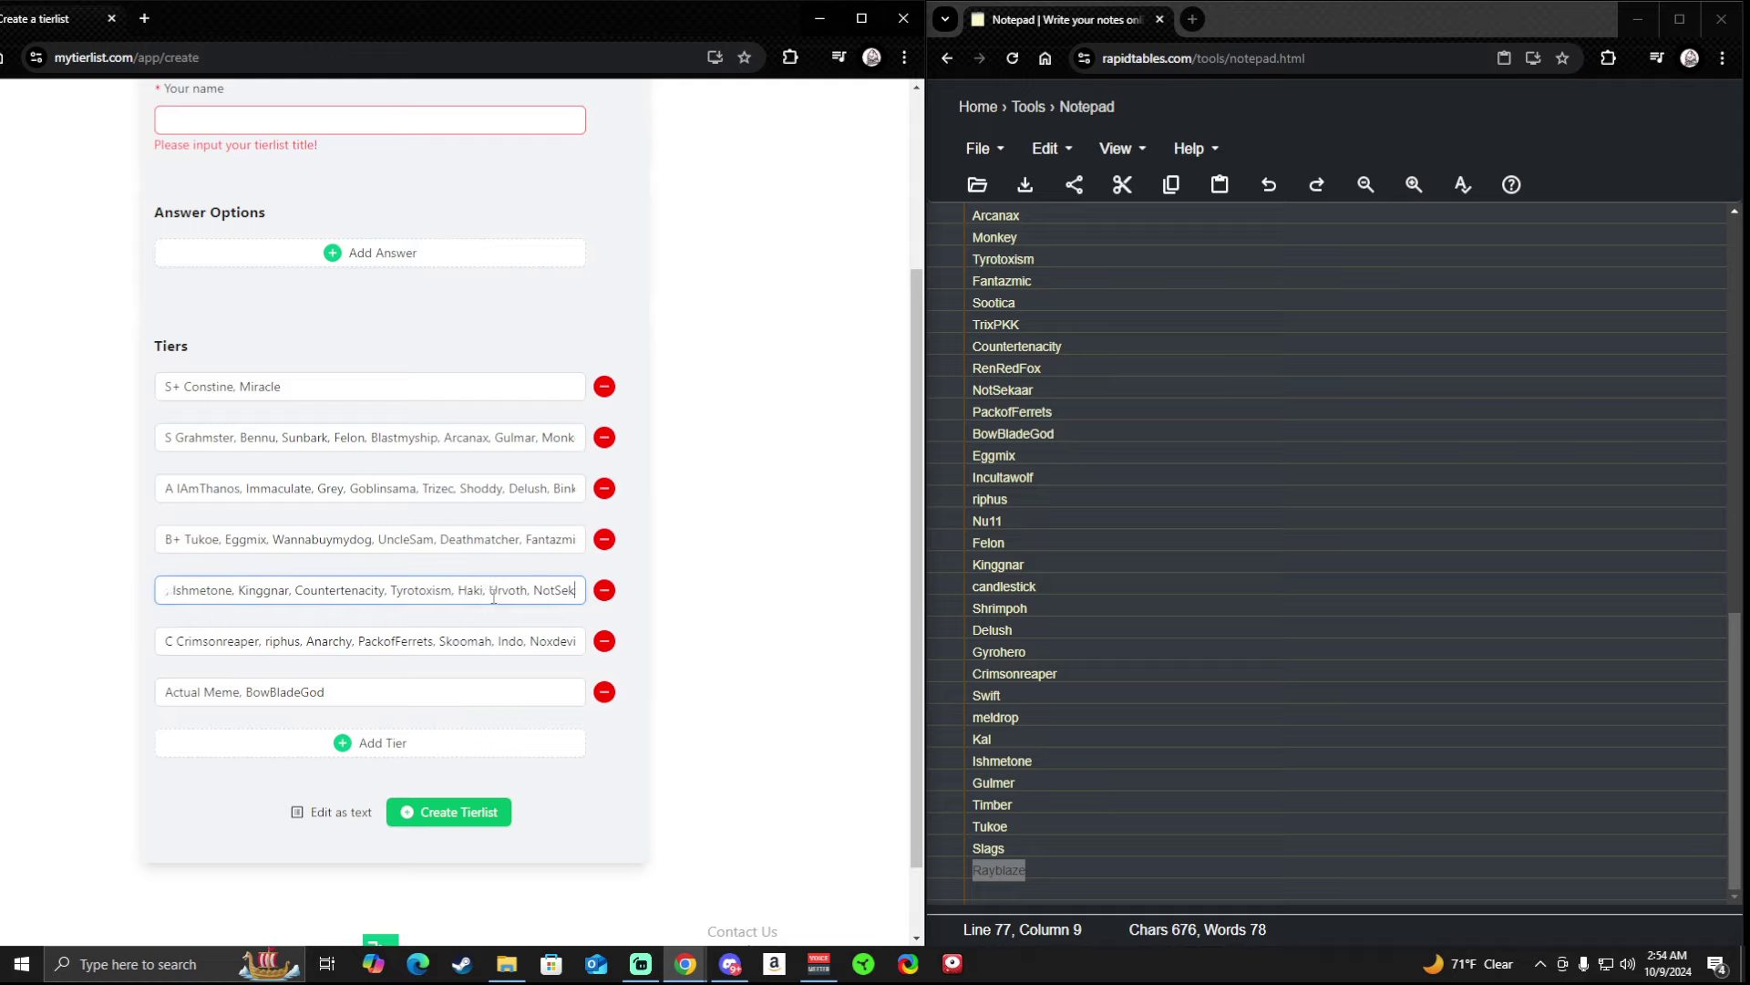
key("Right")
key("Right")
key("Right")
key("Right")
key("Right")
key("Right")
key("Right")
key("Right")
key("Right")
key("Right")
key("Right")
key("Right")
key("Right")
key("Right")
key("Right")
key("Right")
key("Right")
key("Right")
key("Right")
key("Right")
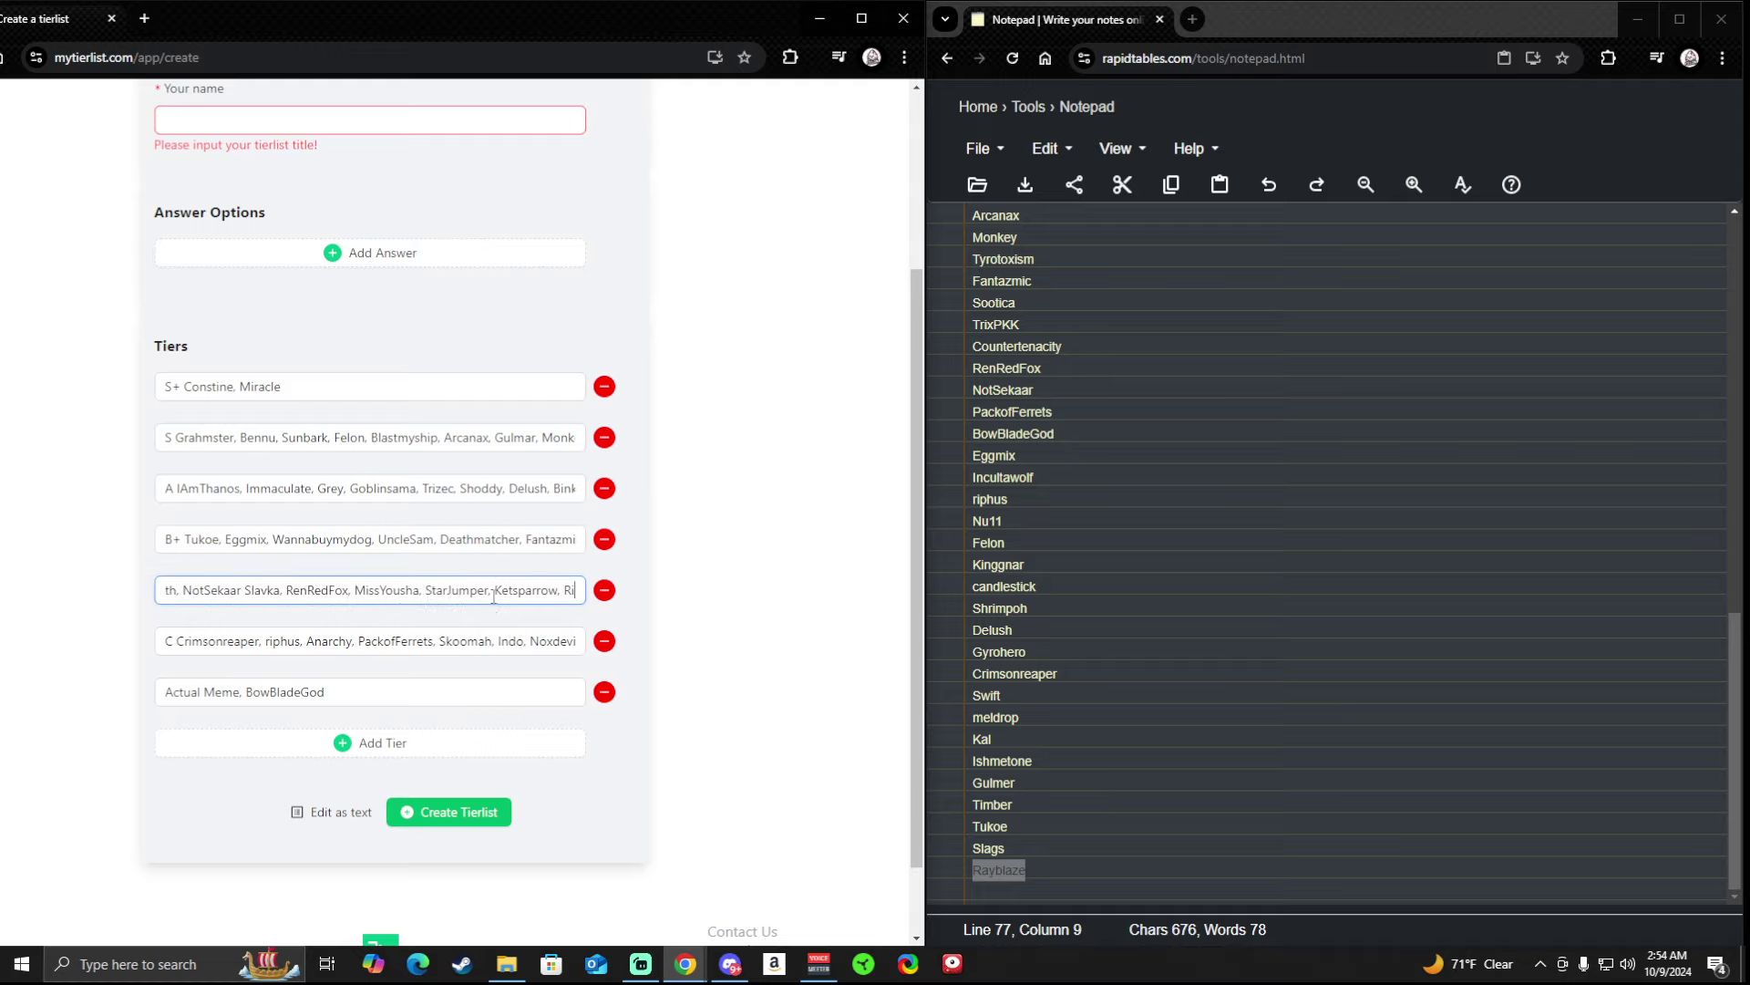
key("Right")
key("Right")
key("Right")
key("Right")
key("Right")
key("Right")
key("Right")
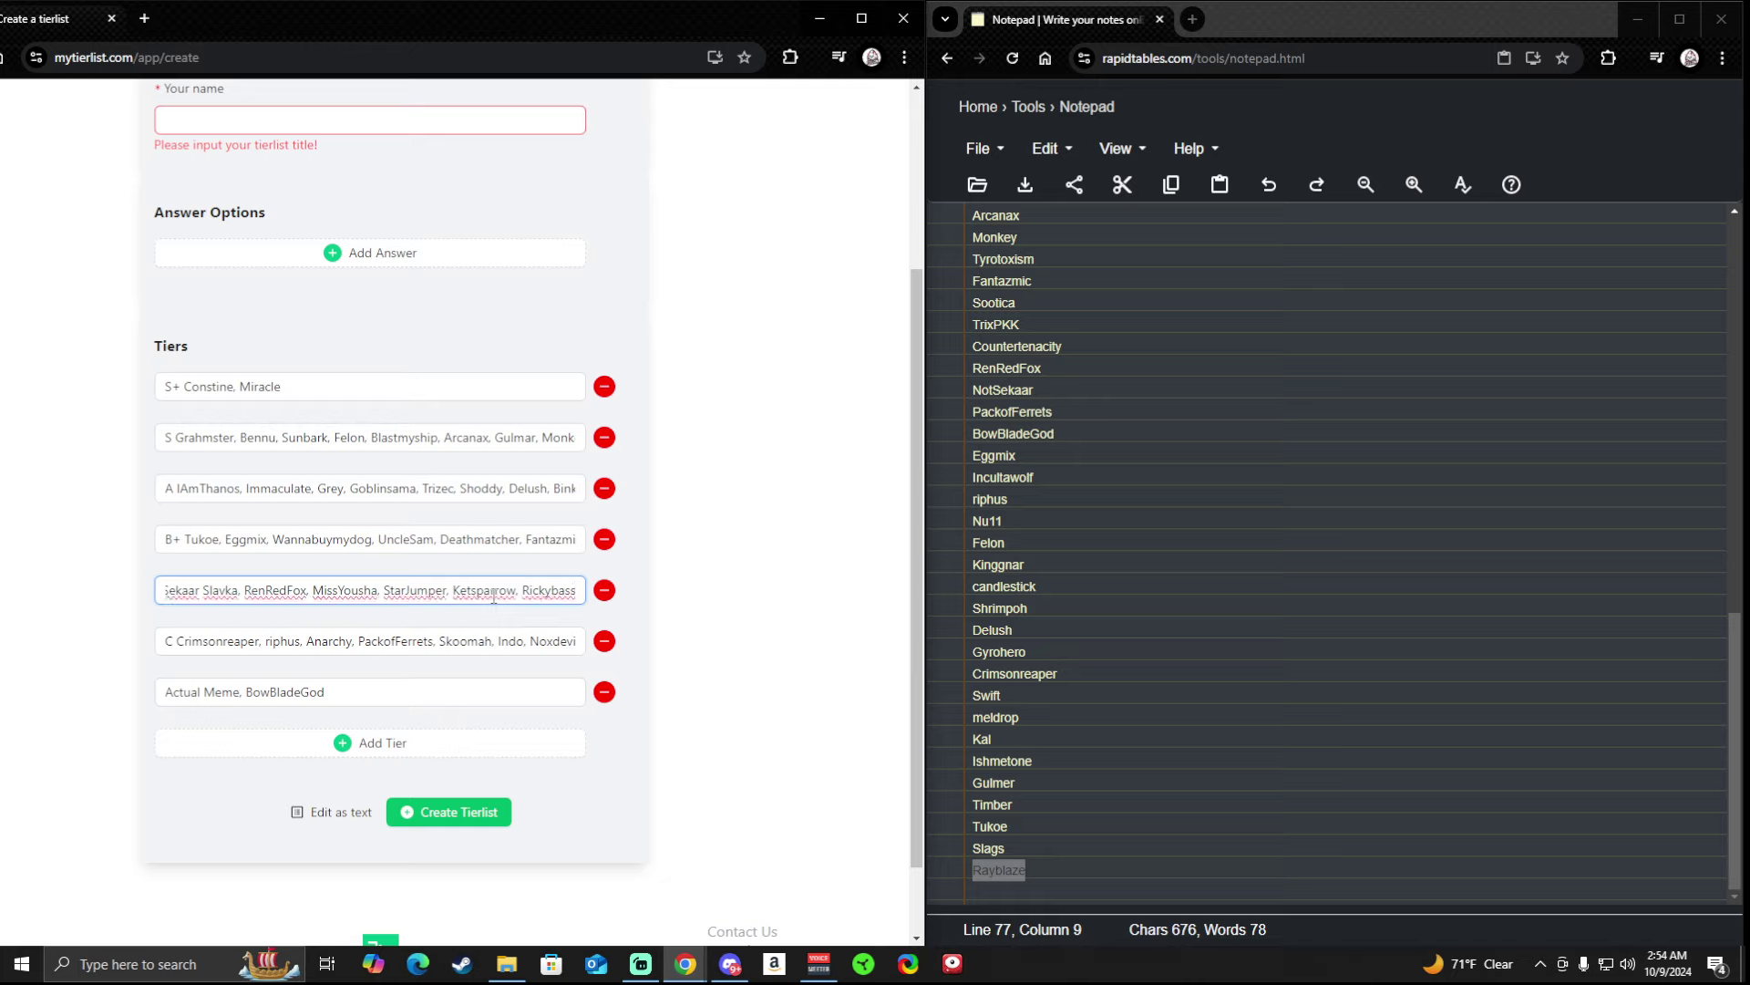
Insert the copied name Rayblaze between Crimsonreaper and riphus in the C tier, followed by a comma.
left_click(196, 648)
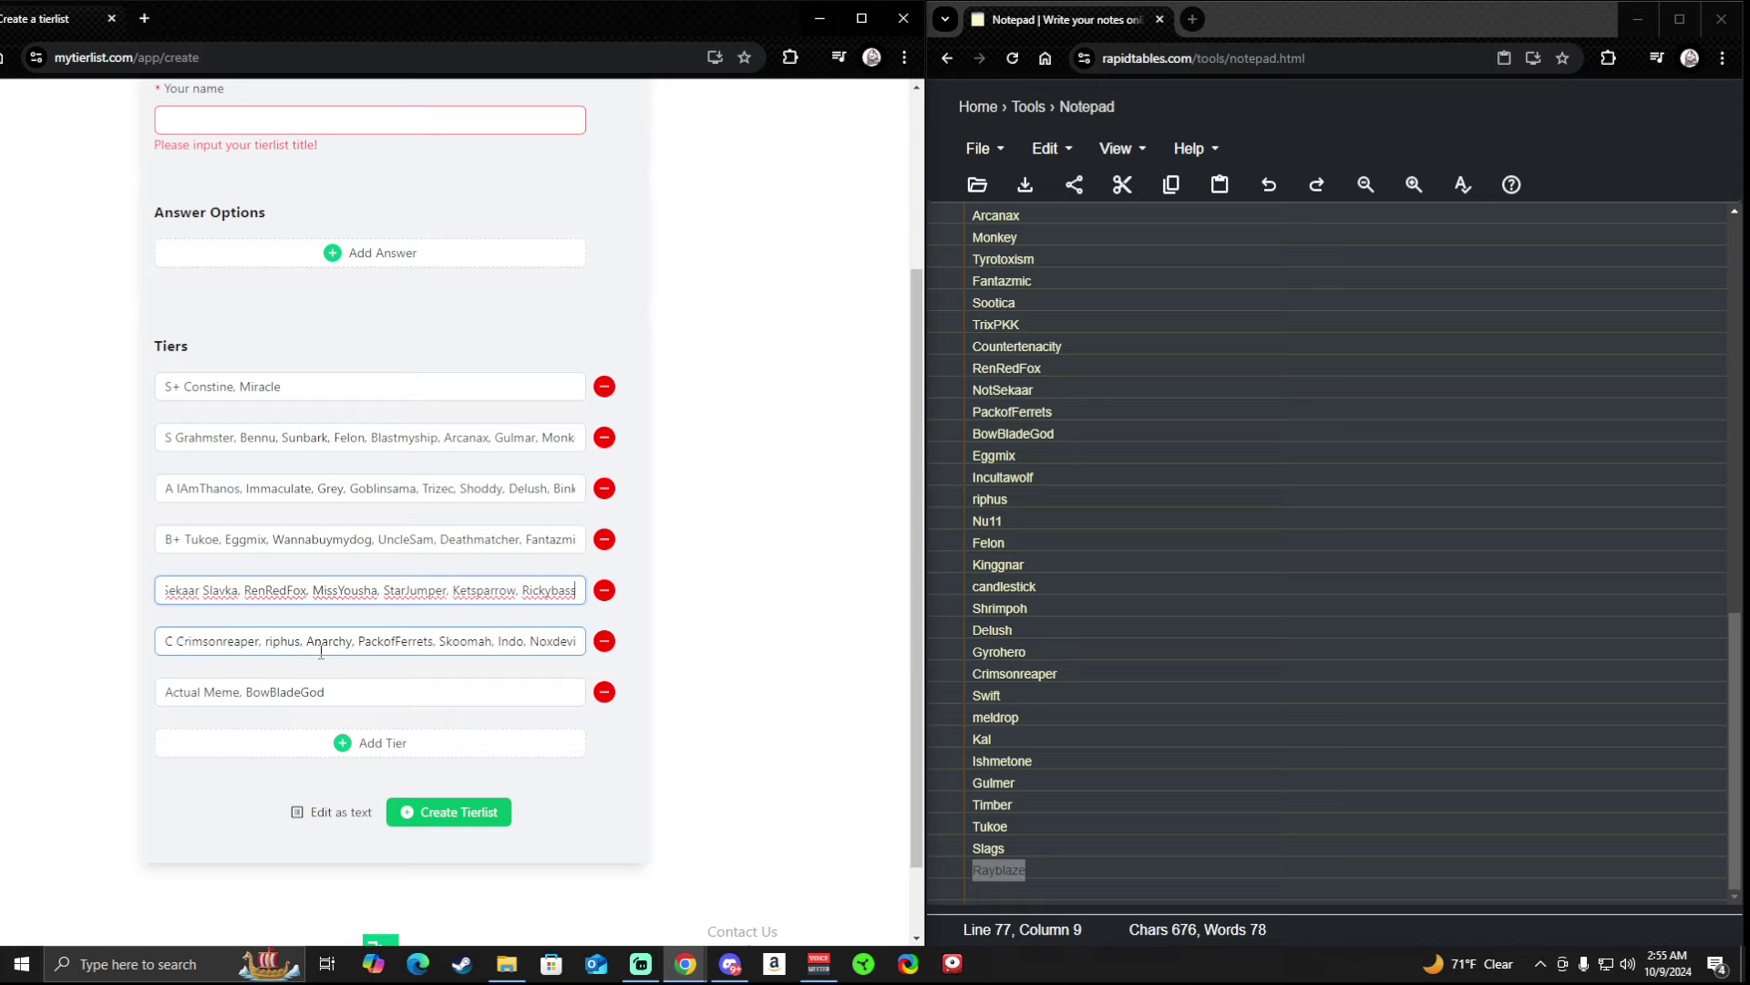
left_click(262, 643)
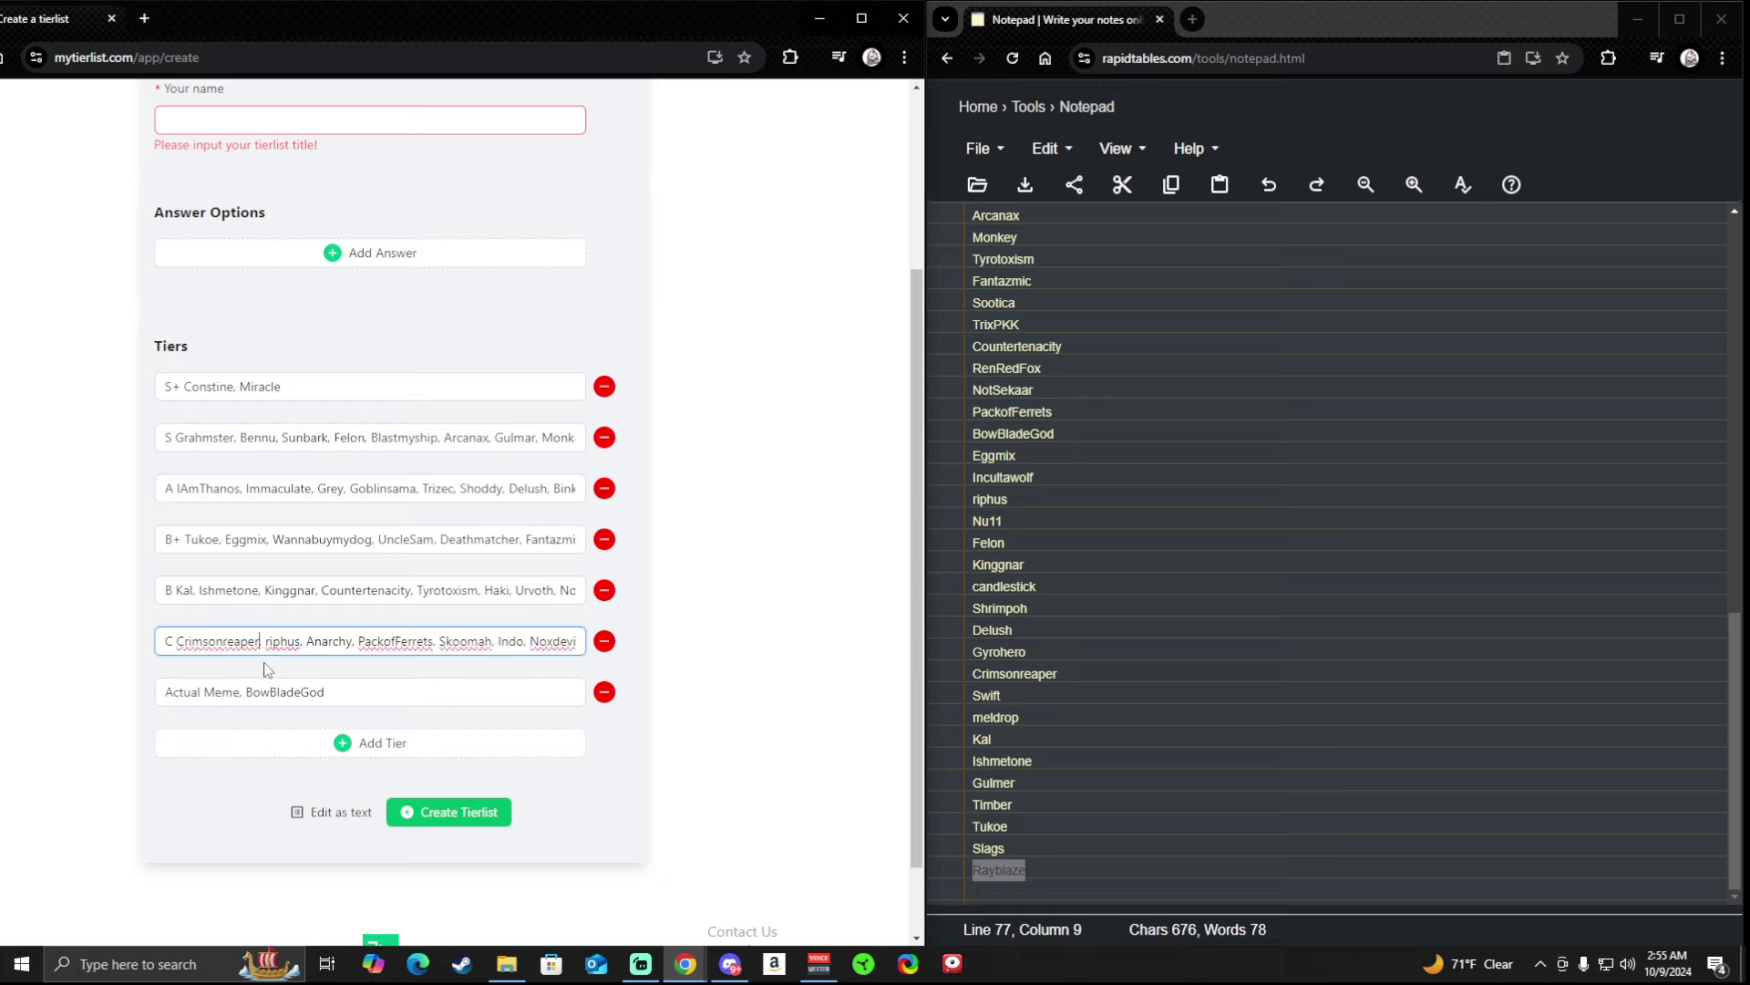
type(",")
key("ctrl+v")
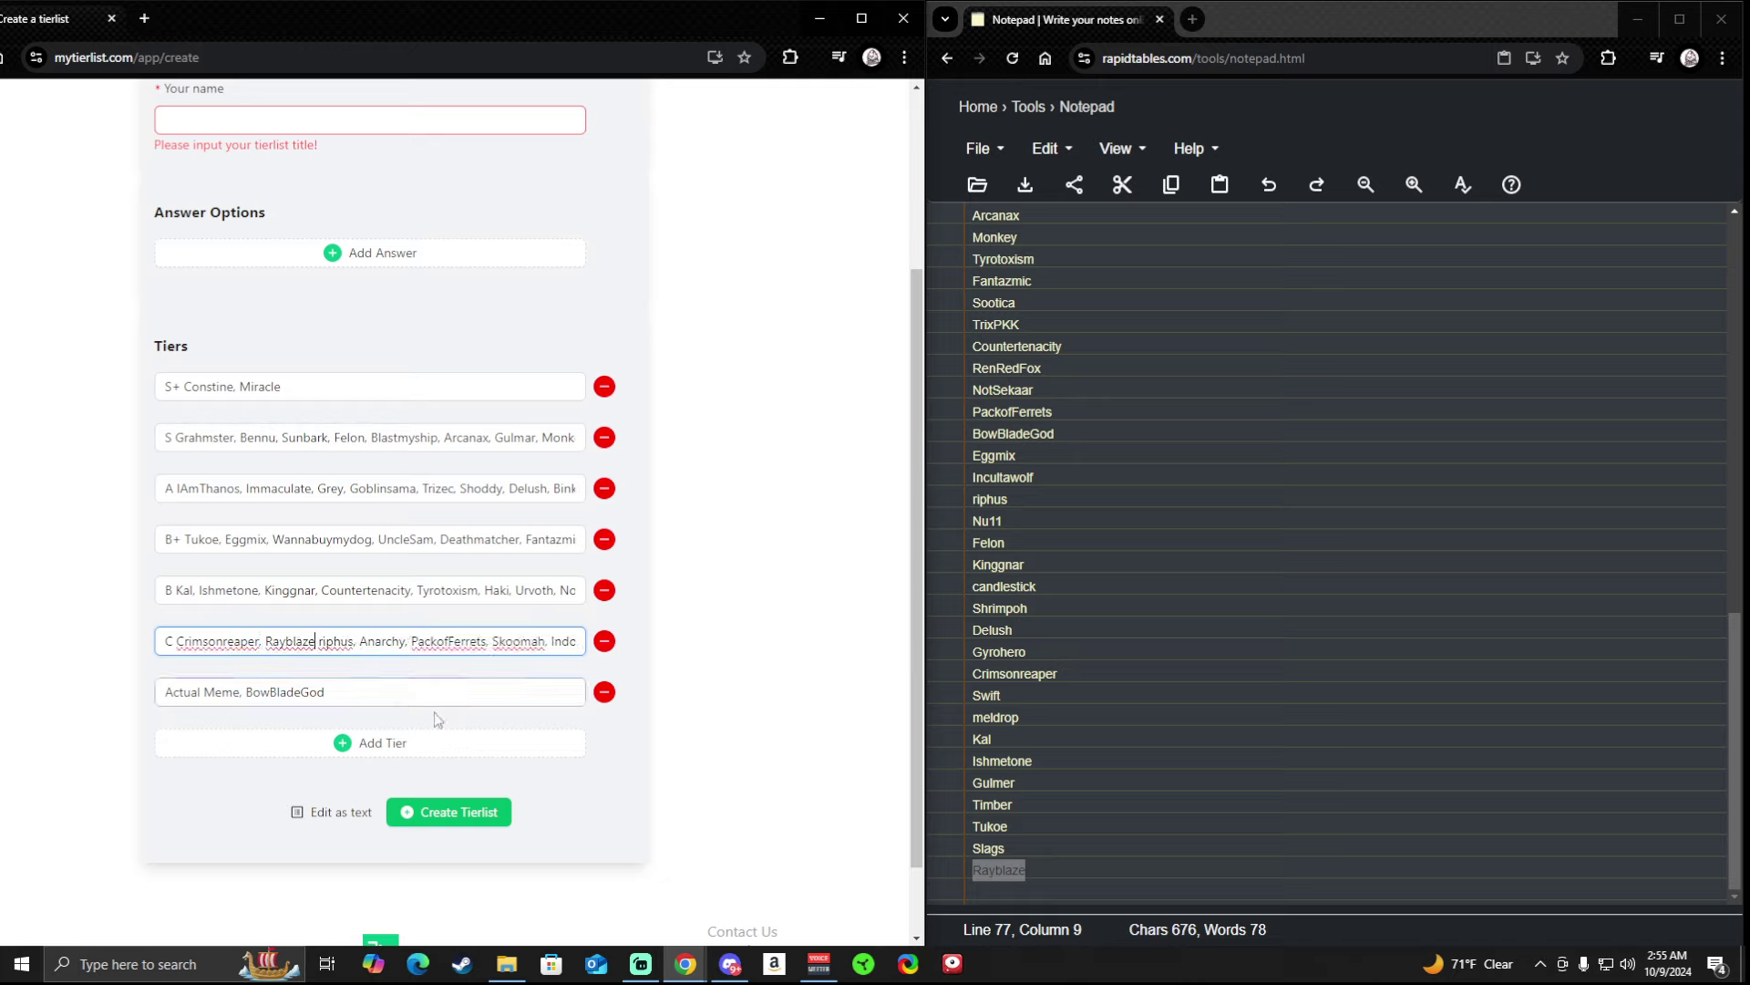
type(",")
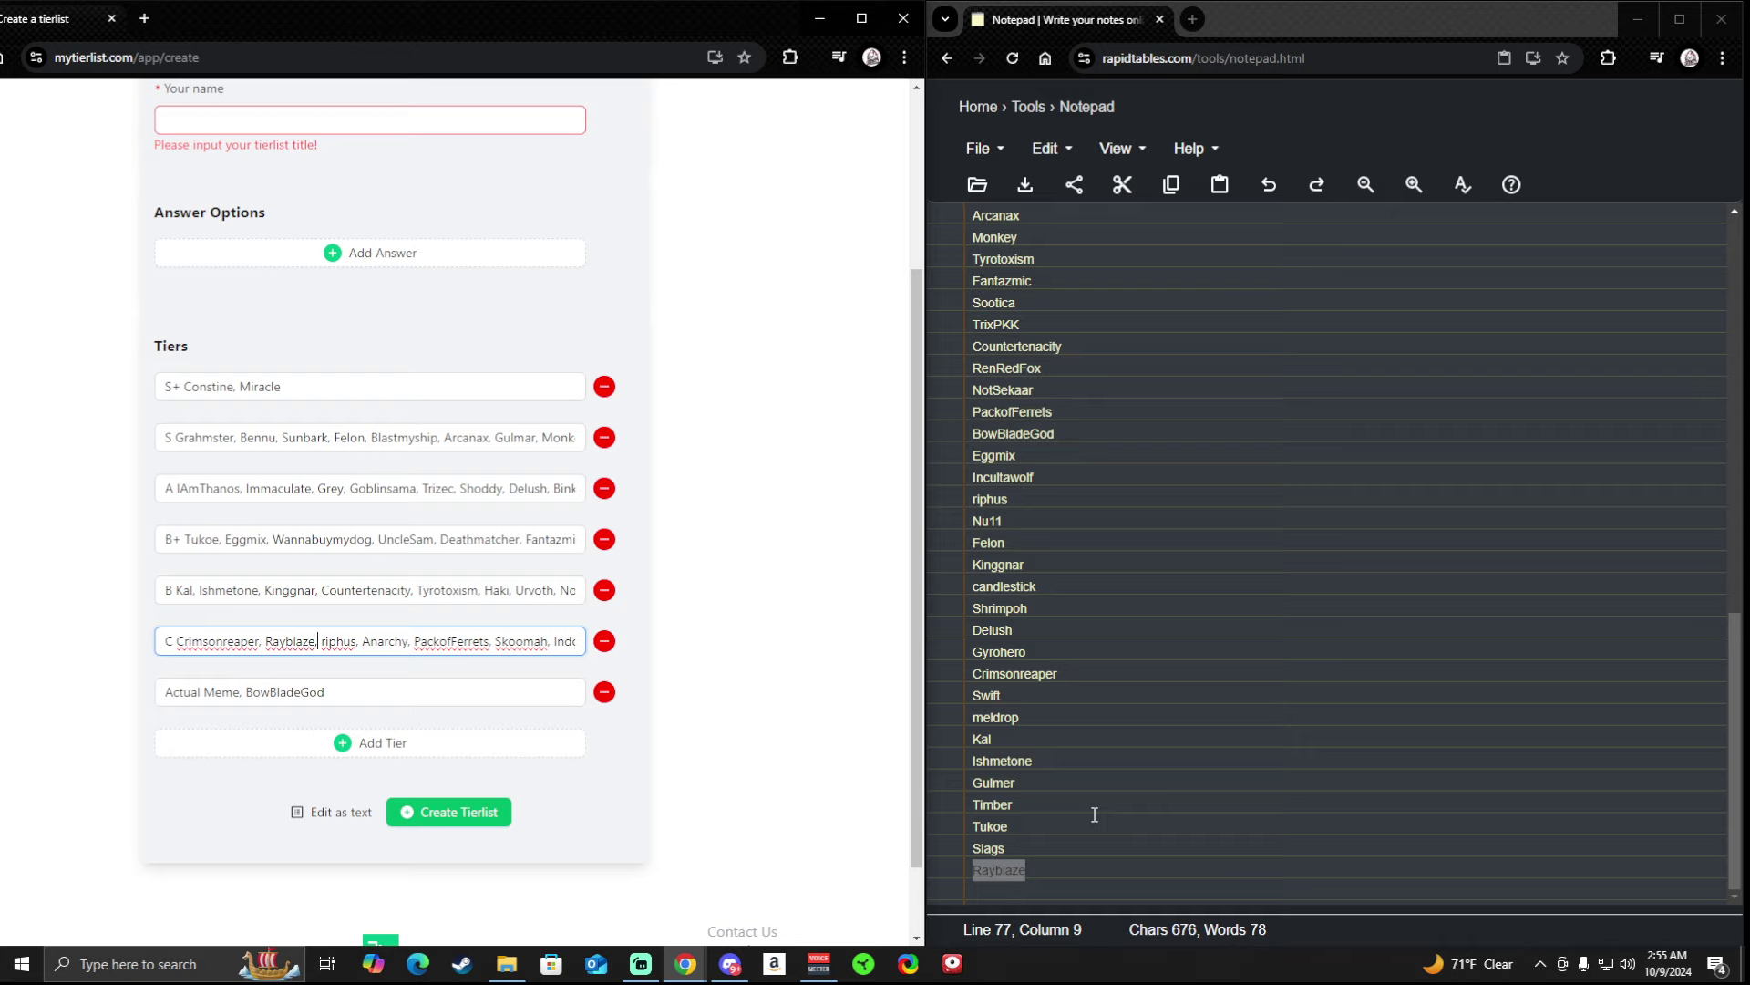
Review the tier list form, from its title and description down to the filled-in tiers.
scroll(1094, 813, "up", 3)
scroll(1084, 812, "down", 3)
scroll(504, 653, "up", 3)
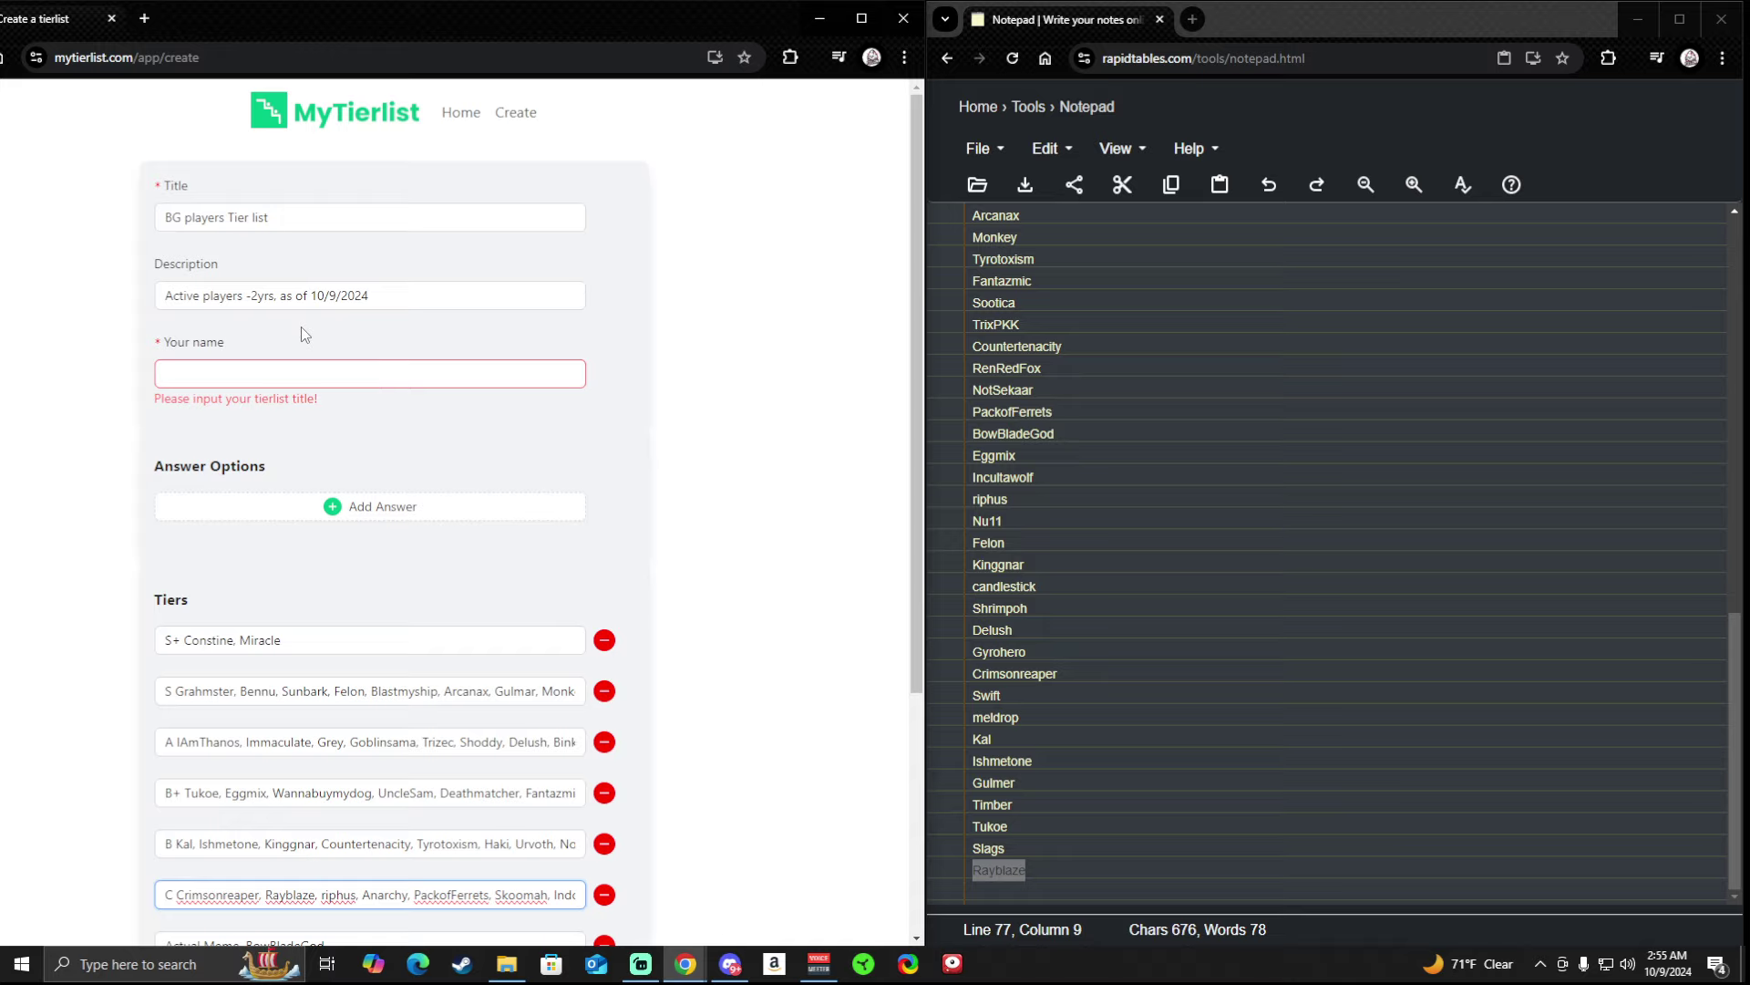
scroll(719, 510, "down", 1)
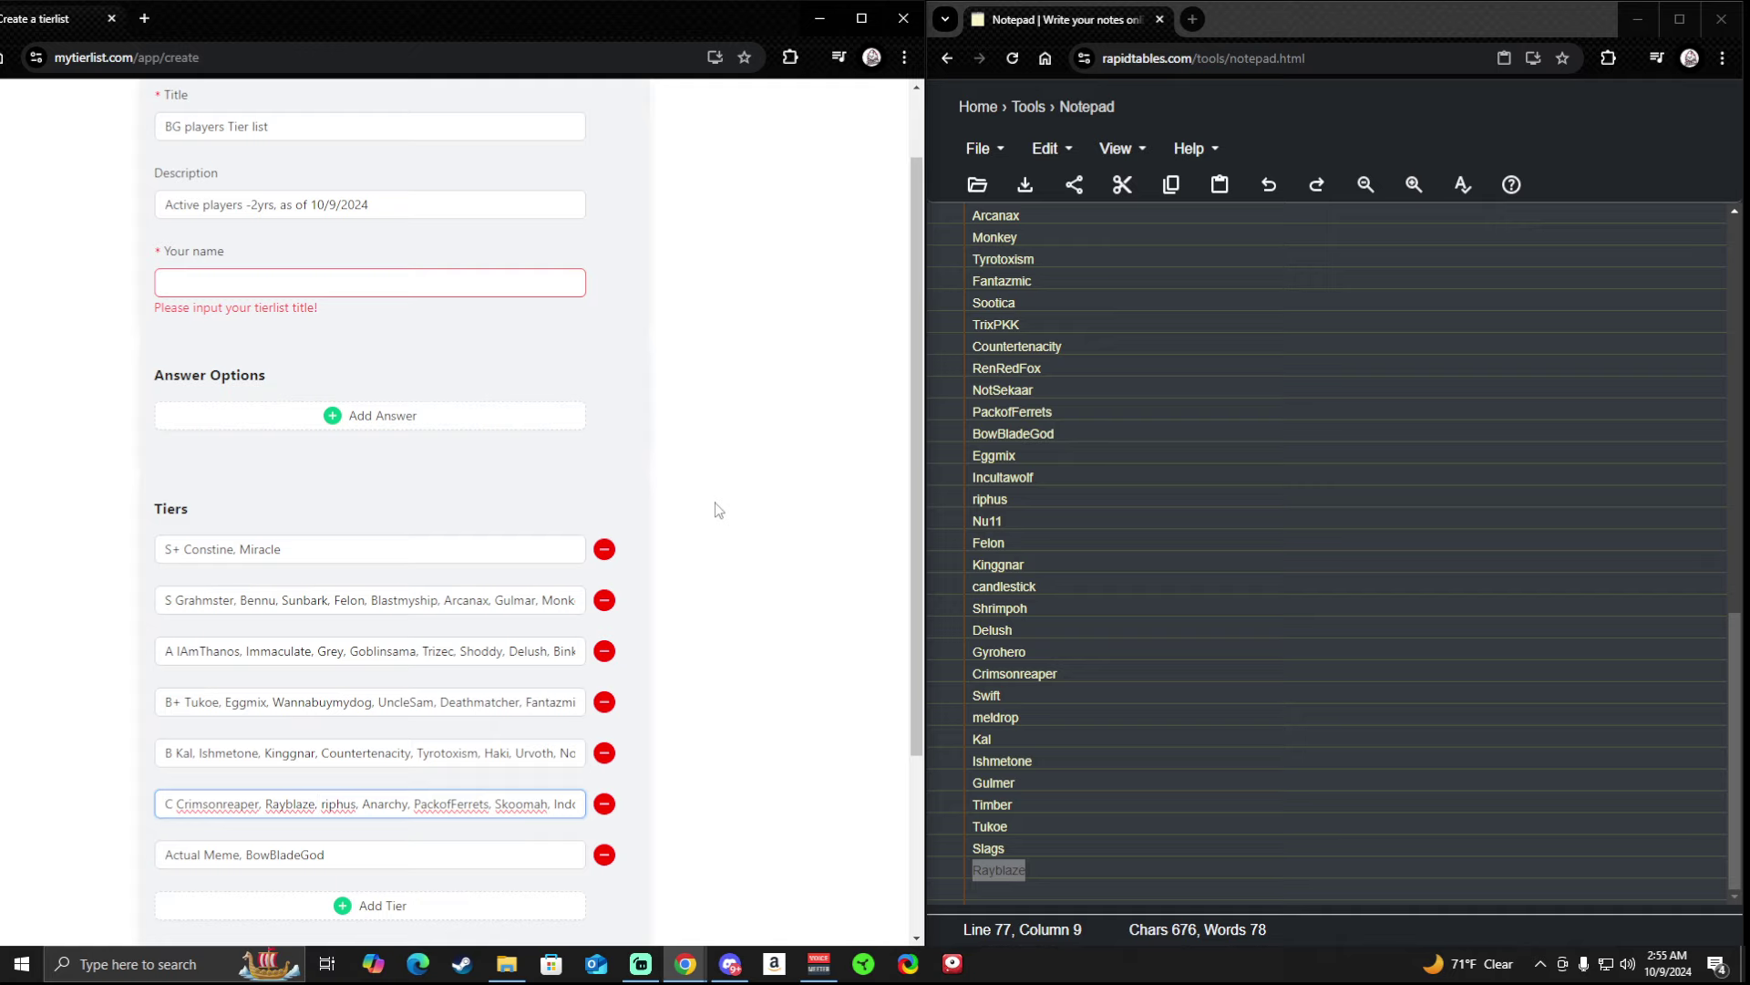
scroll(356, 324, "up", 1)
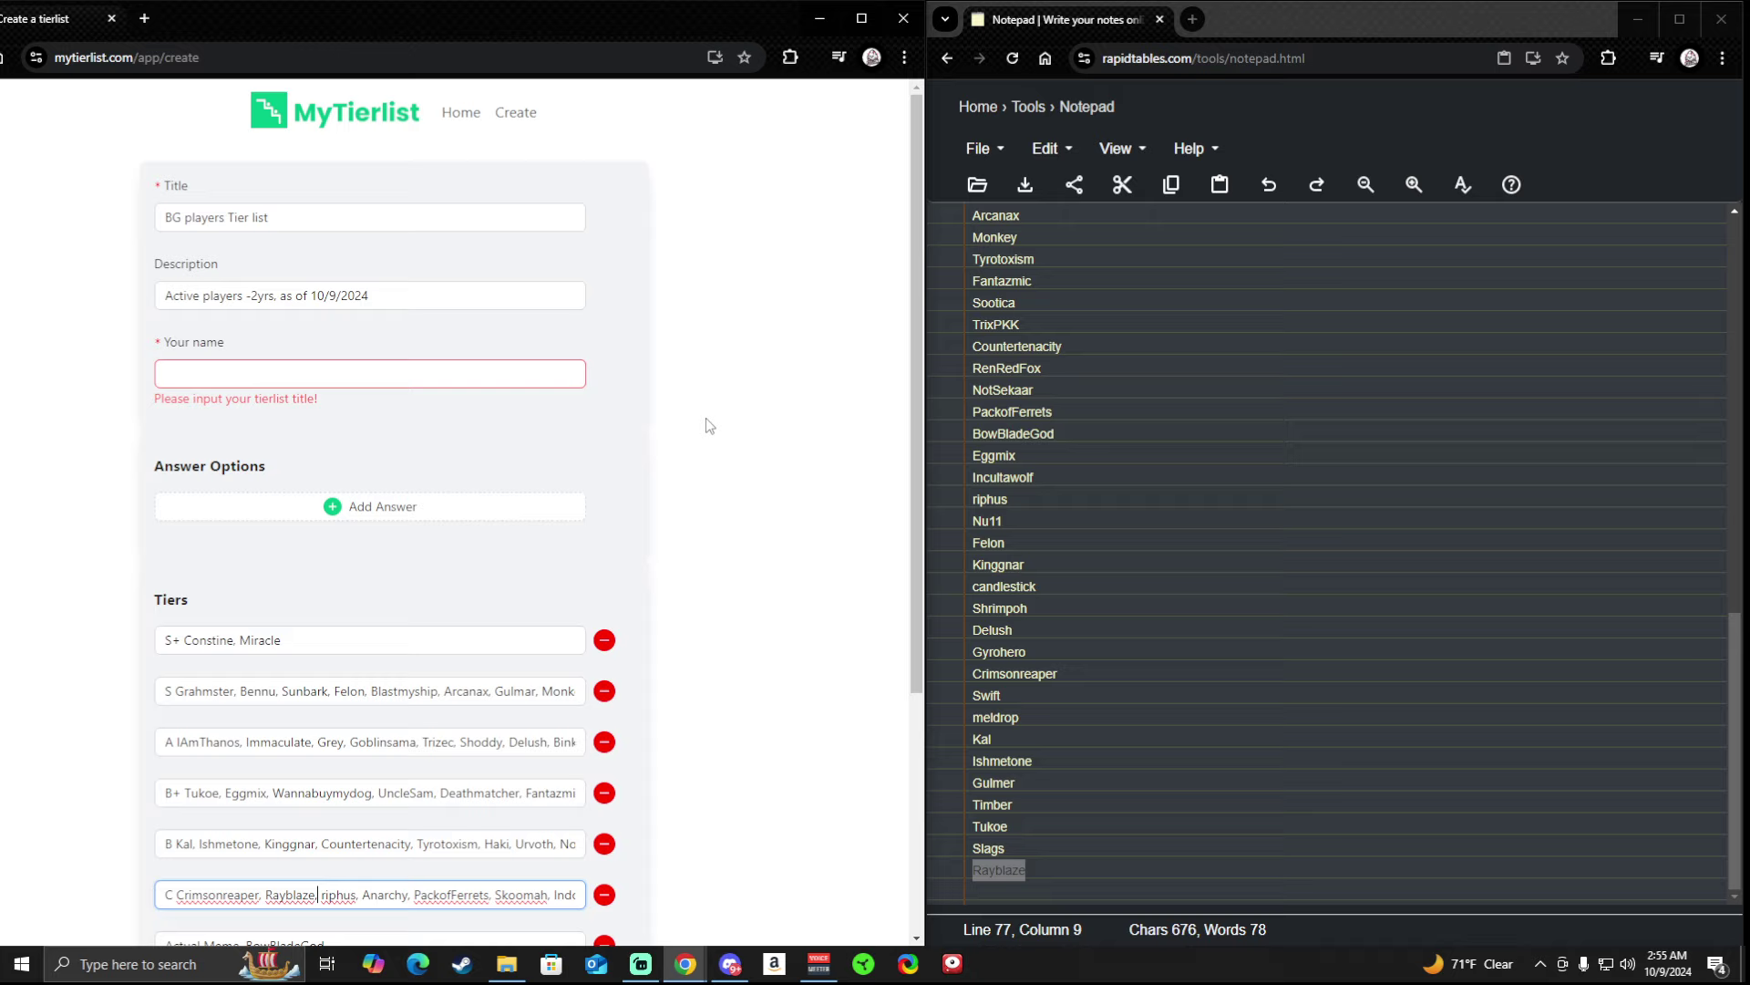
scroll(704, 423, "down", 1)
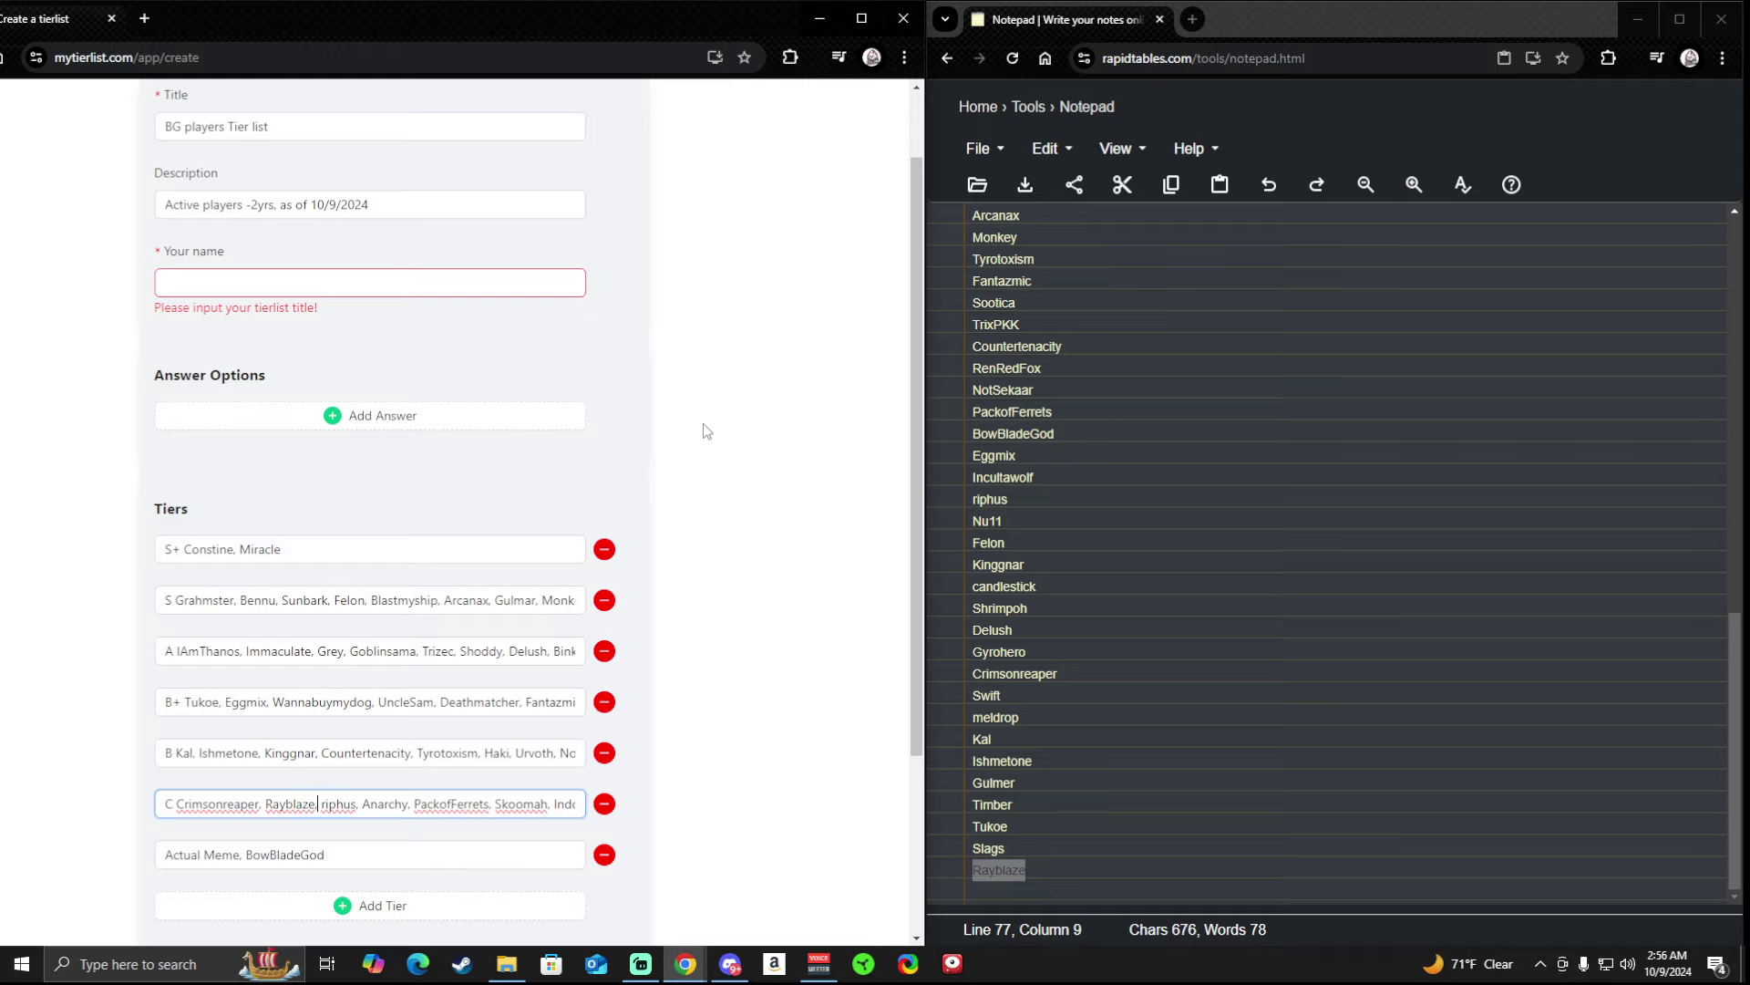
left_click(780, 457)
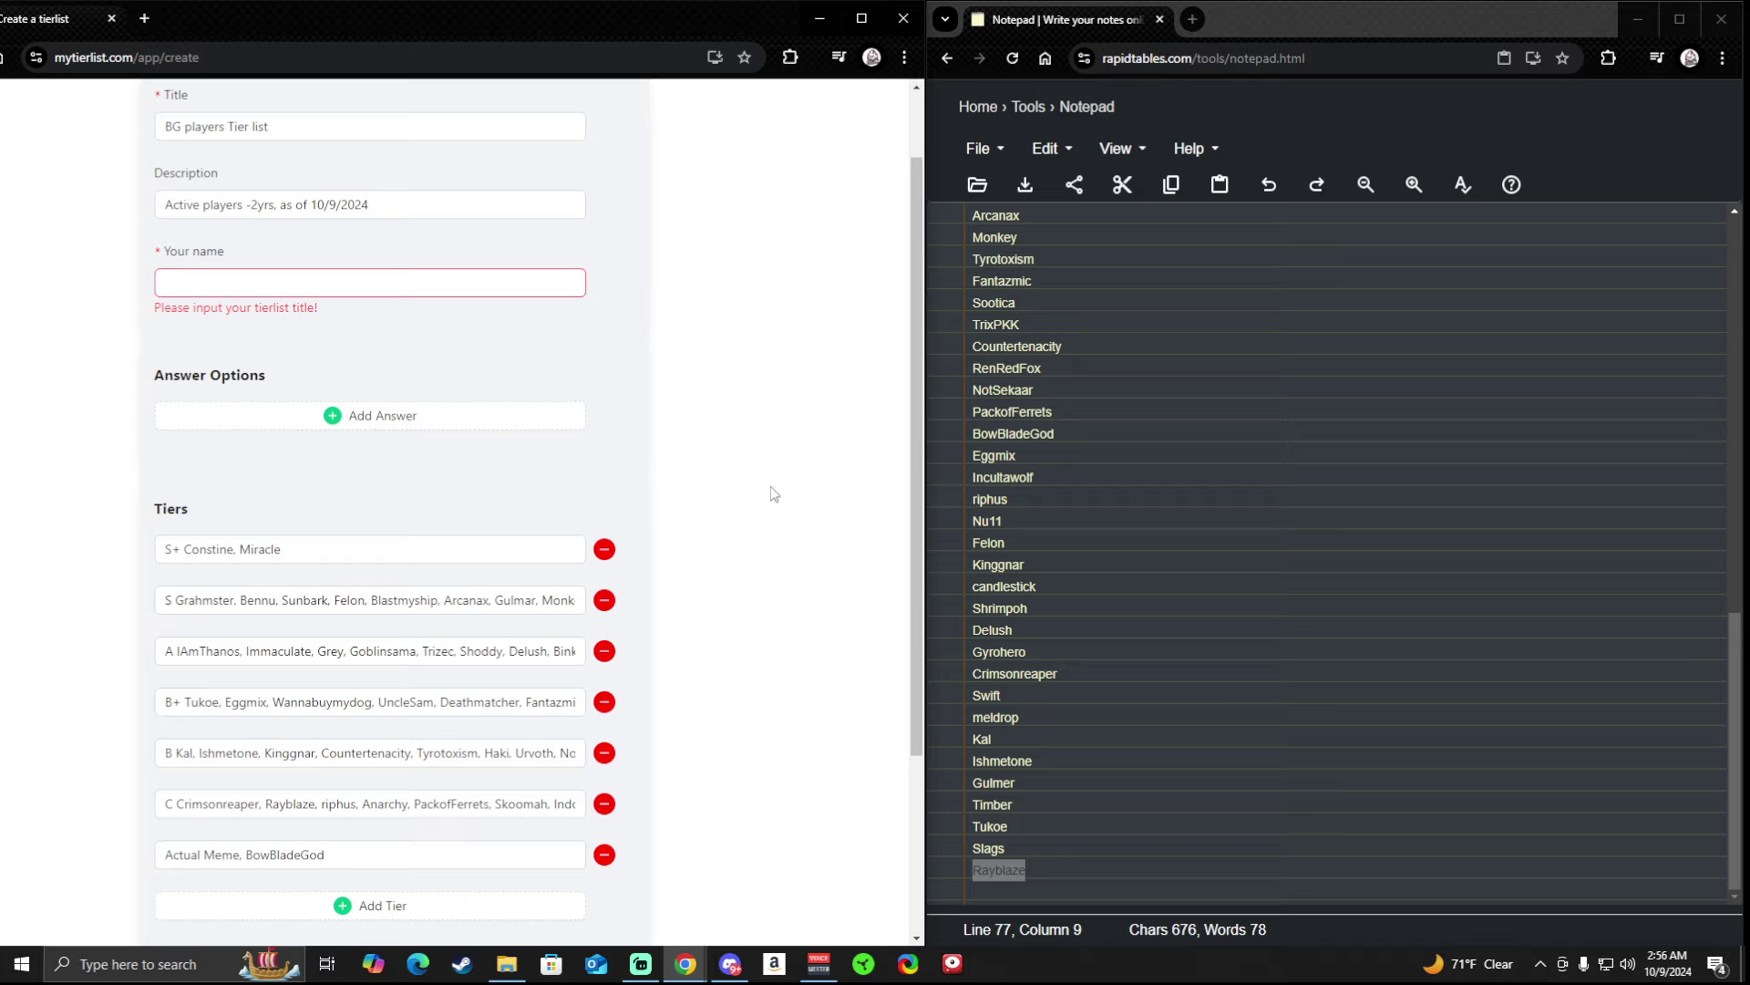
key("super")
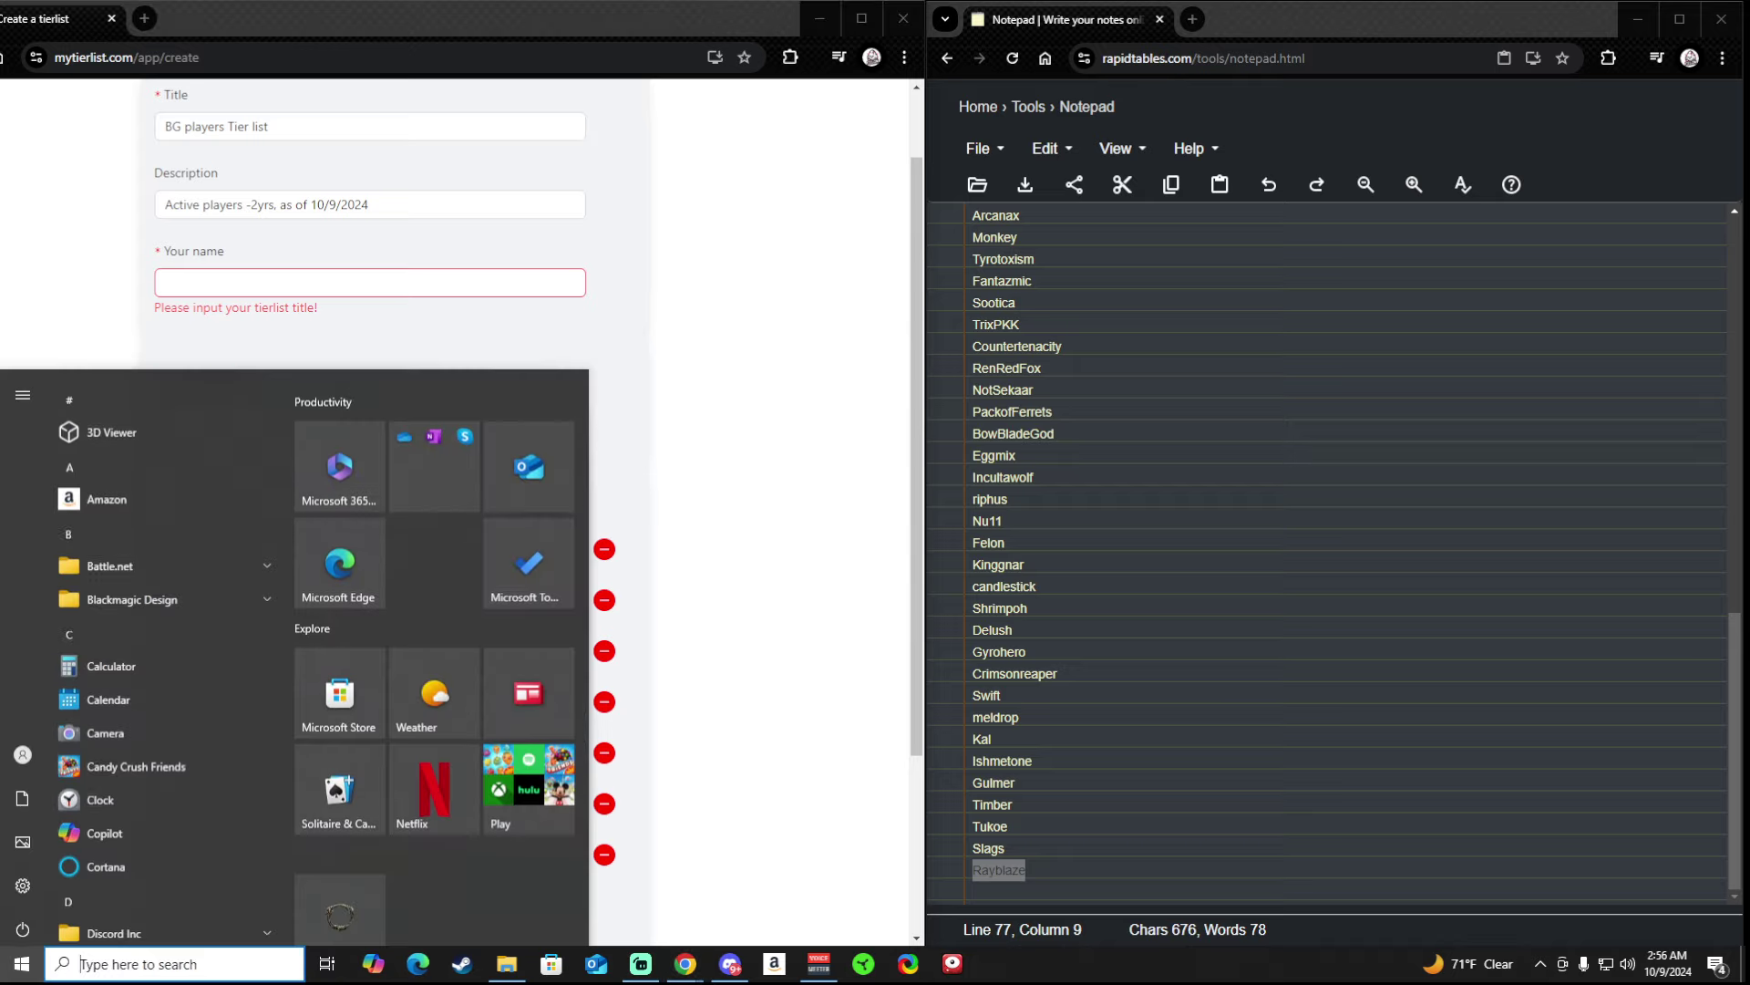